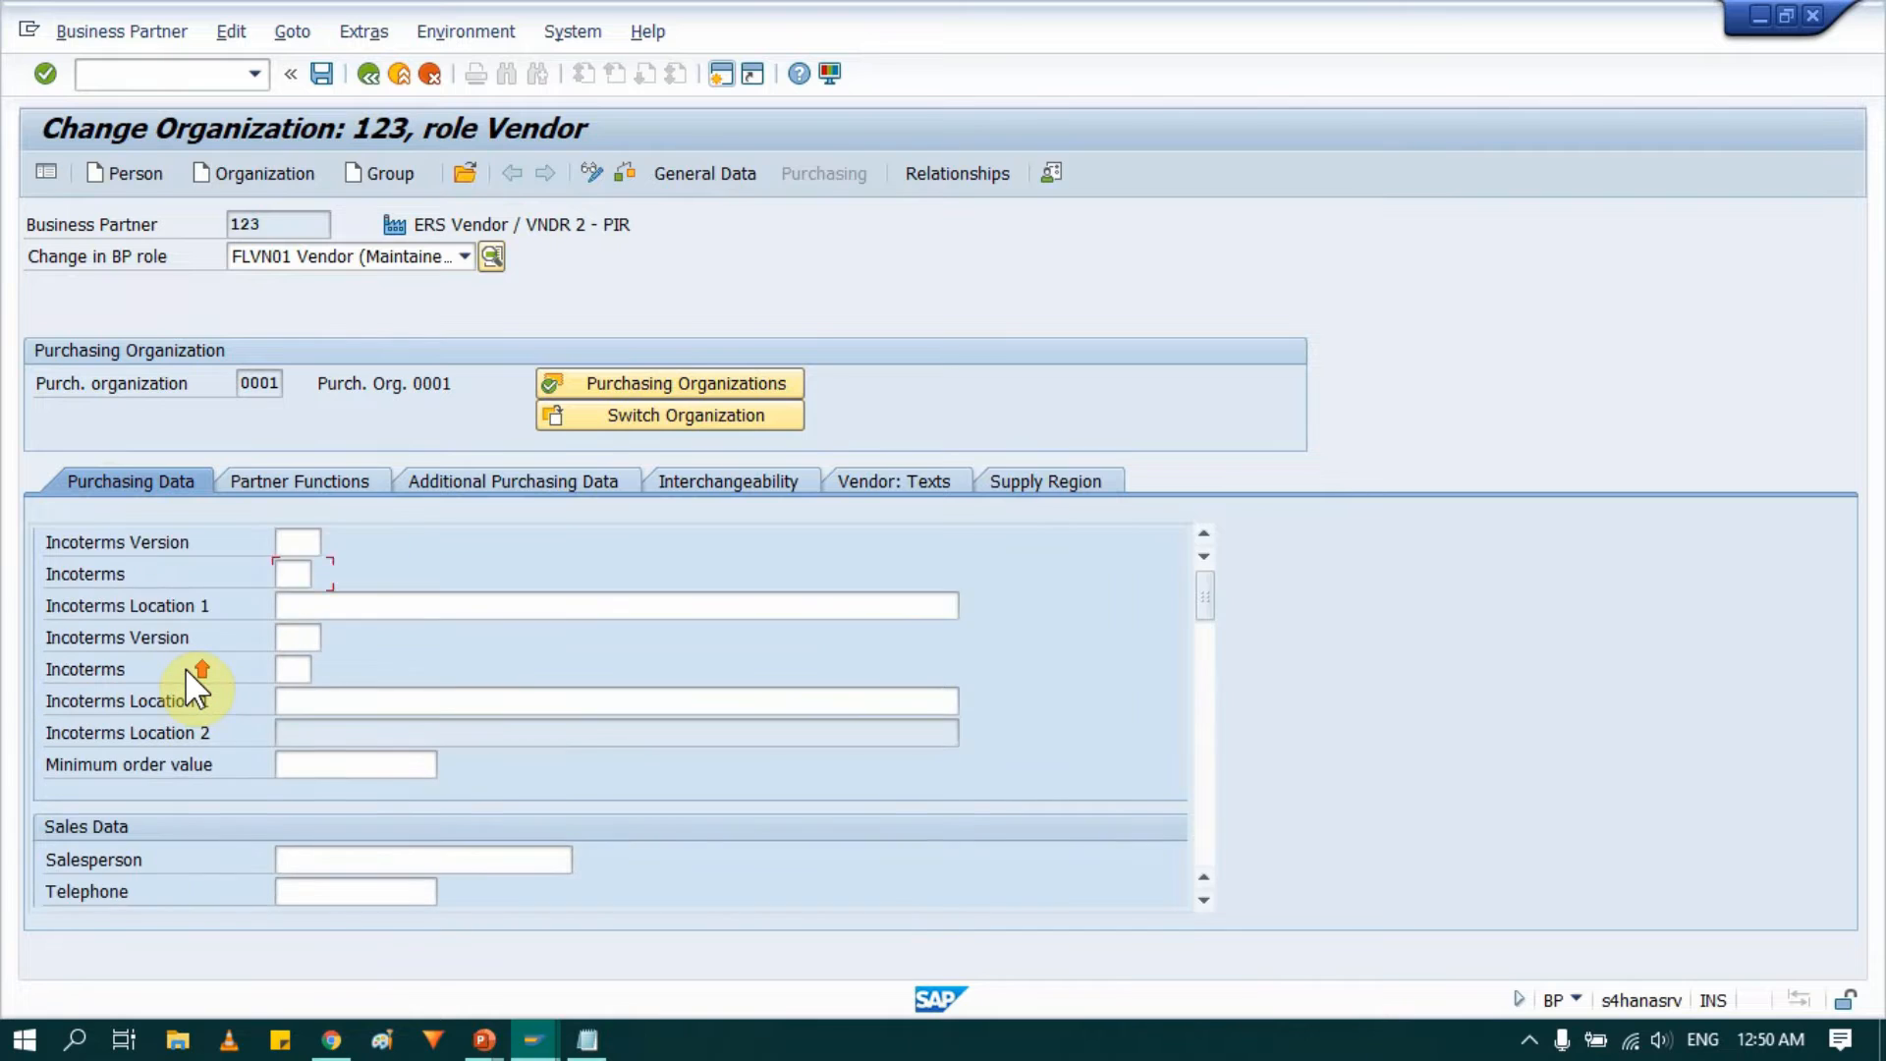
# Enable the GR-Based Inv. Verif., Aut. GRSet Ret and AutoEvalGRSetmt Del. checkboxes in the vendor's purchasing data.
pyautogui.scroll(-4, 187, 669)
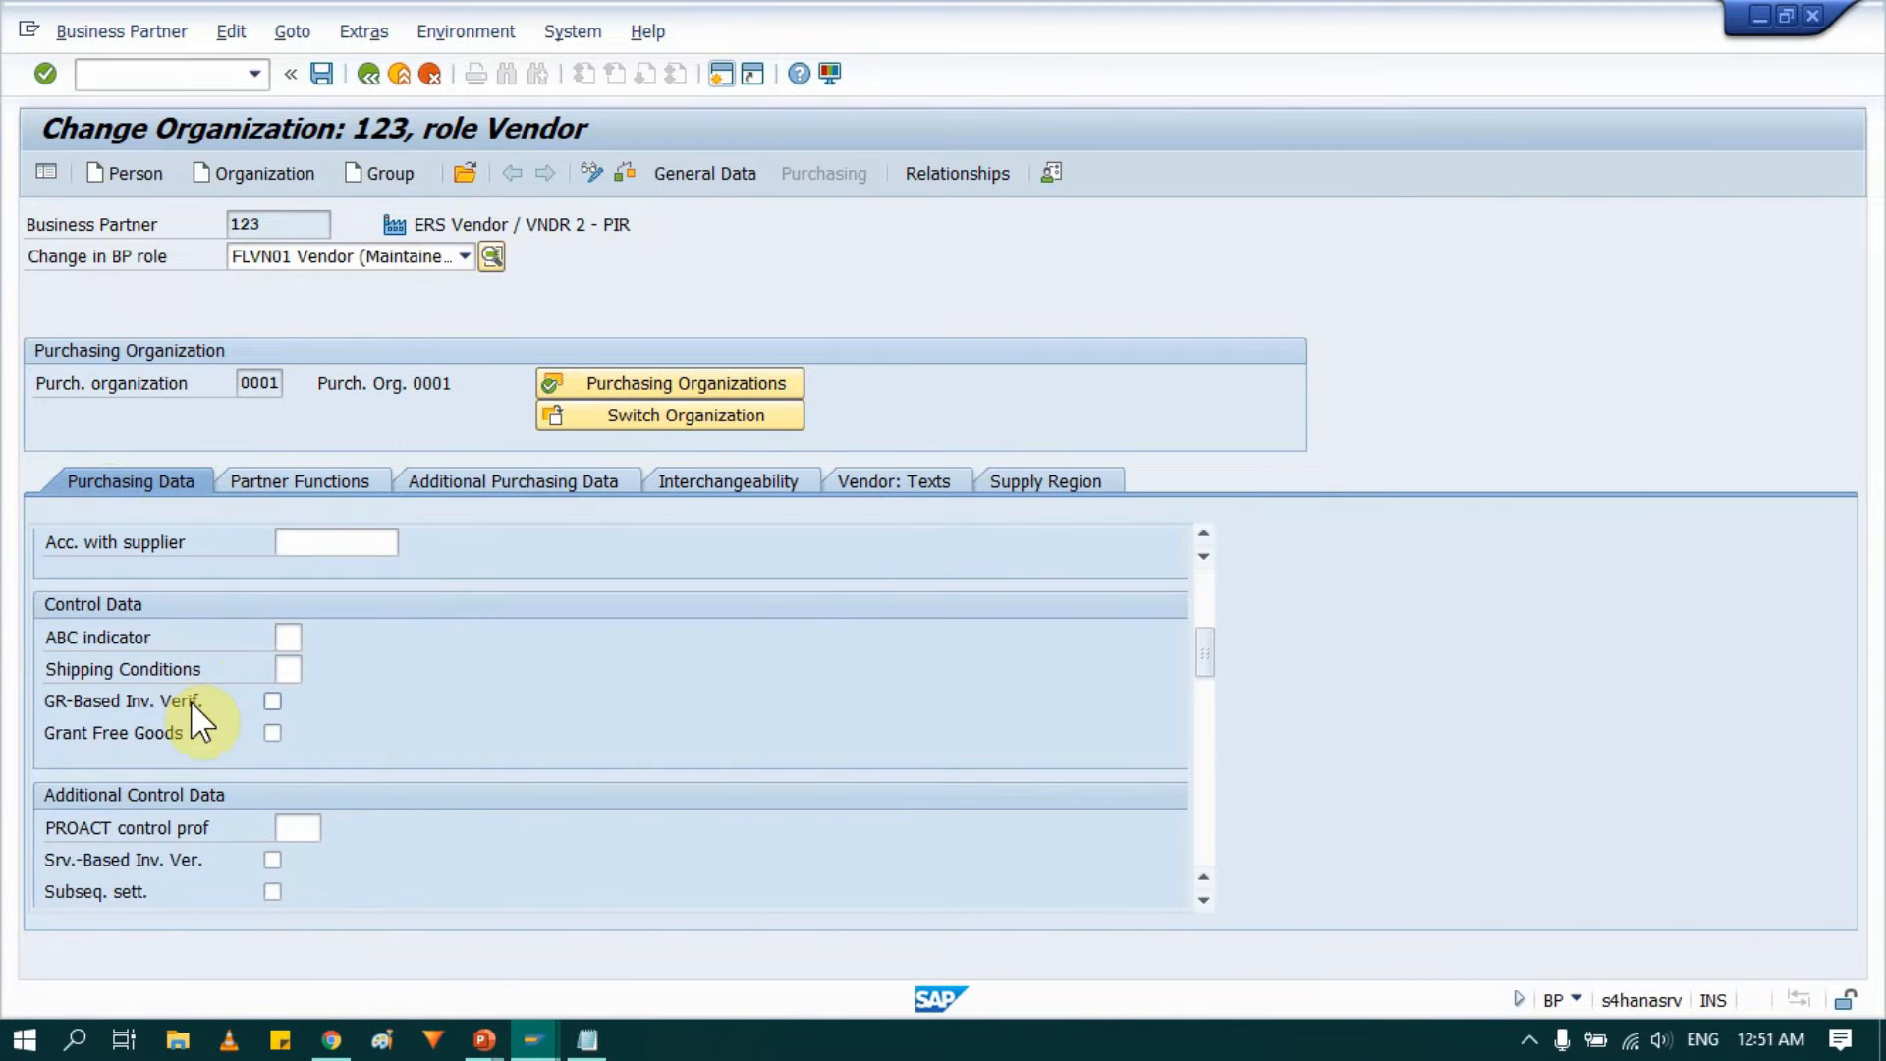
pyautogui.click(271, 700)
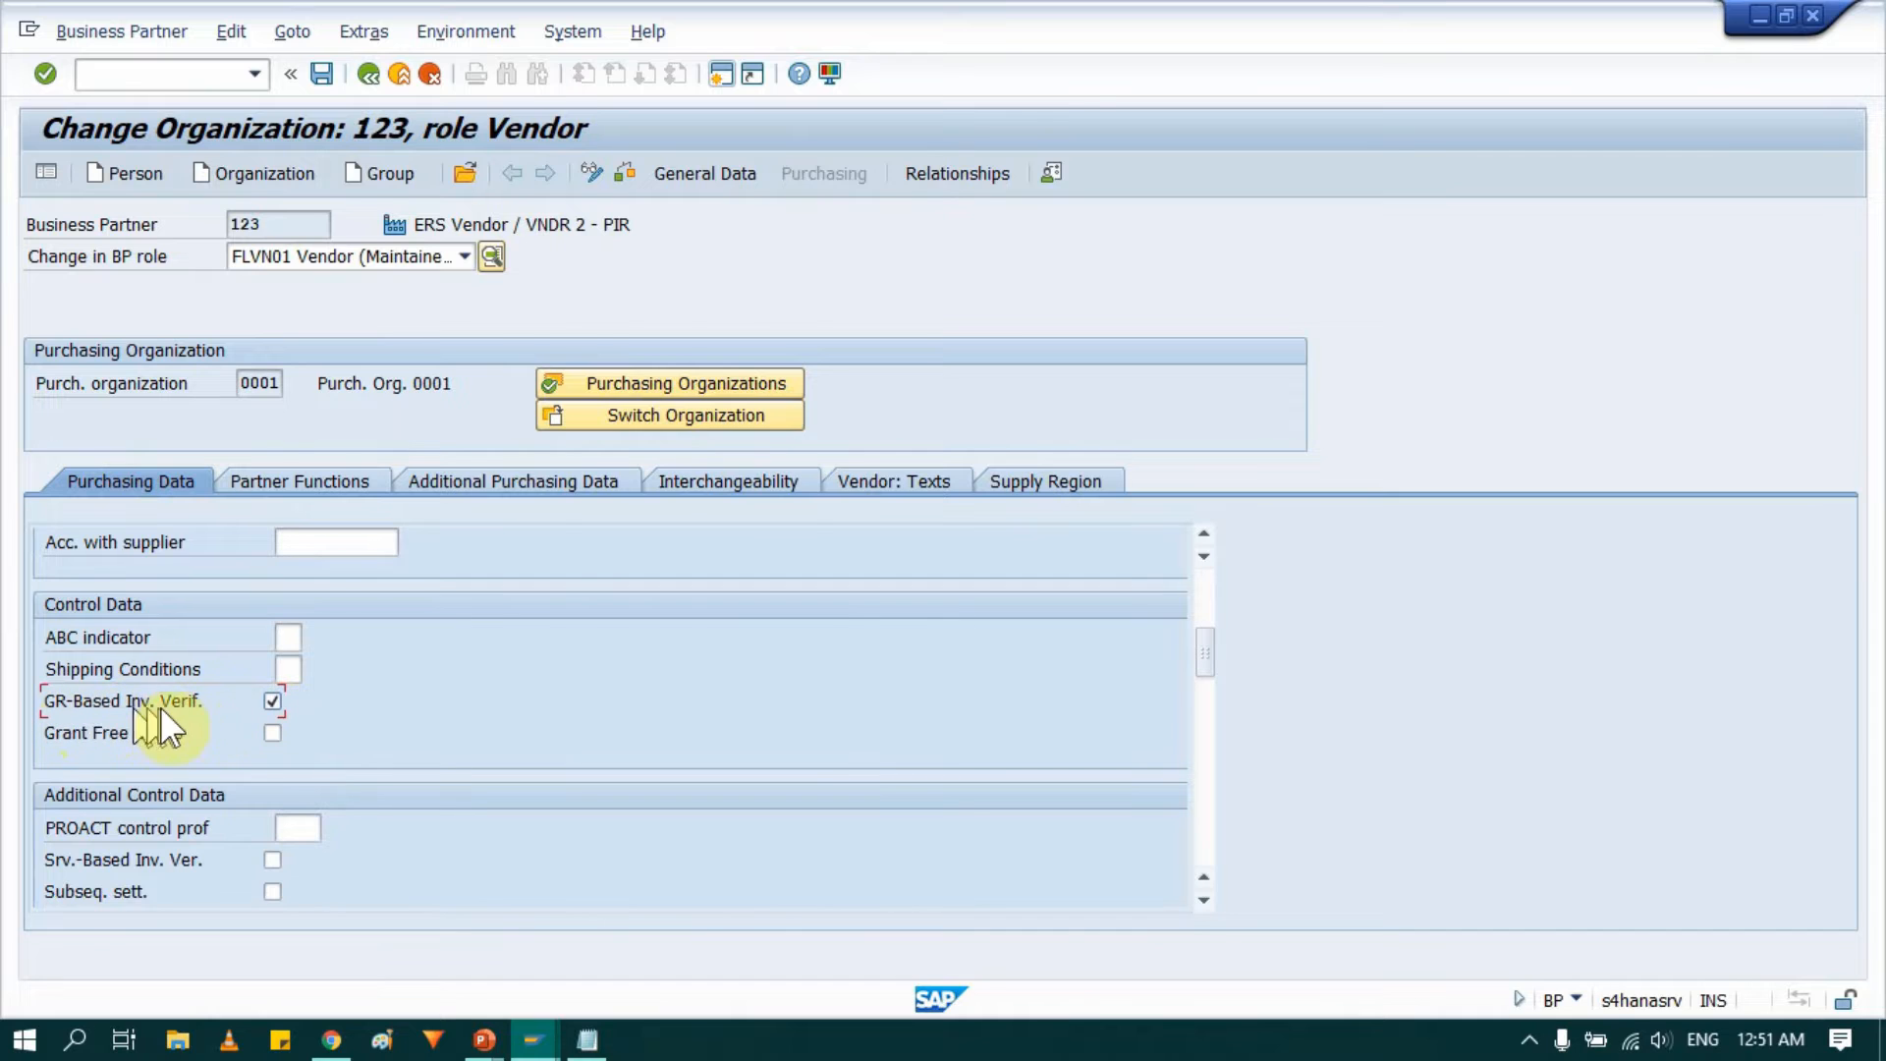
pyautogui.scroll(-4, 191, 721)
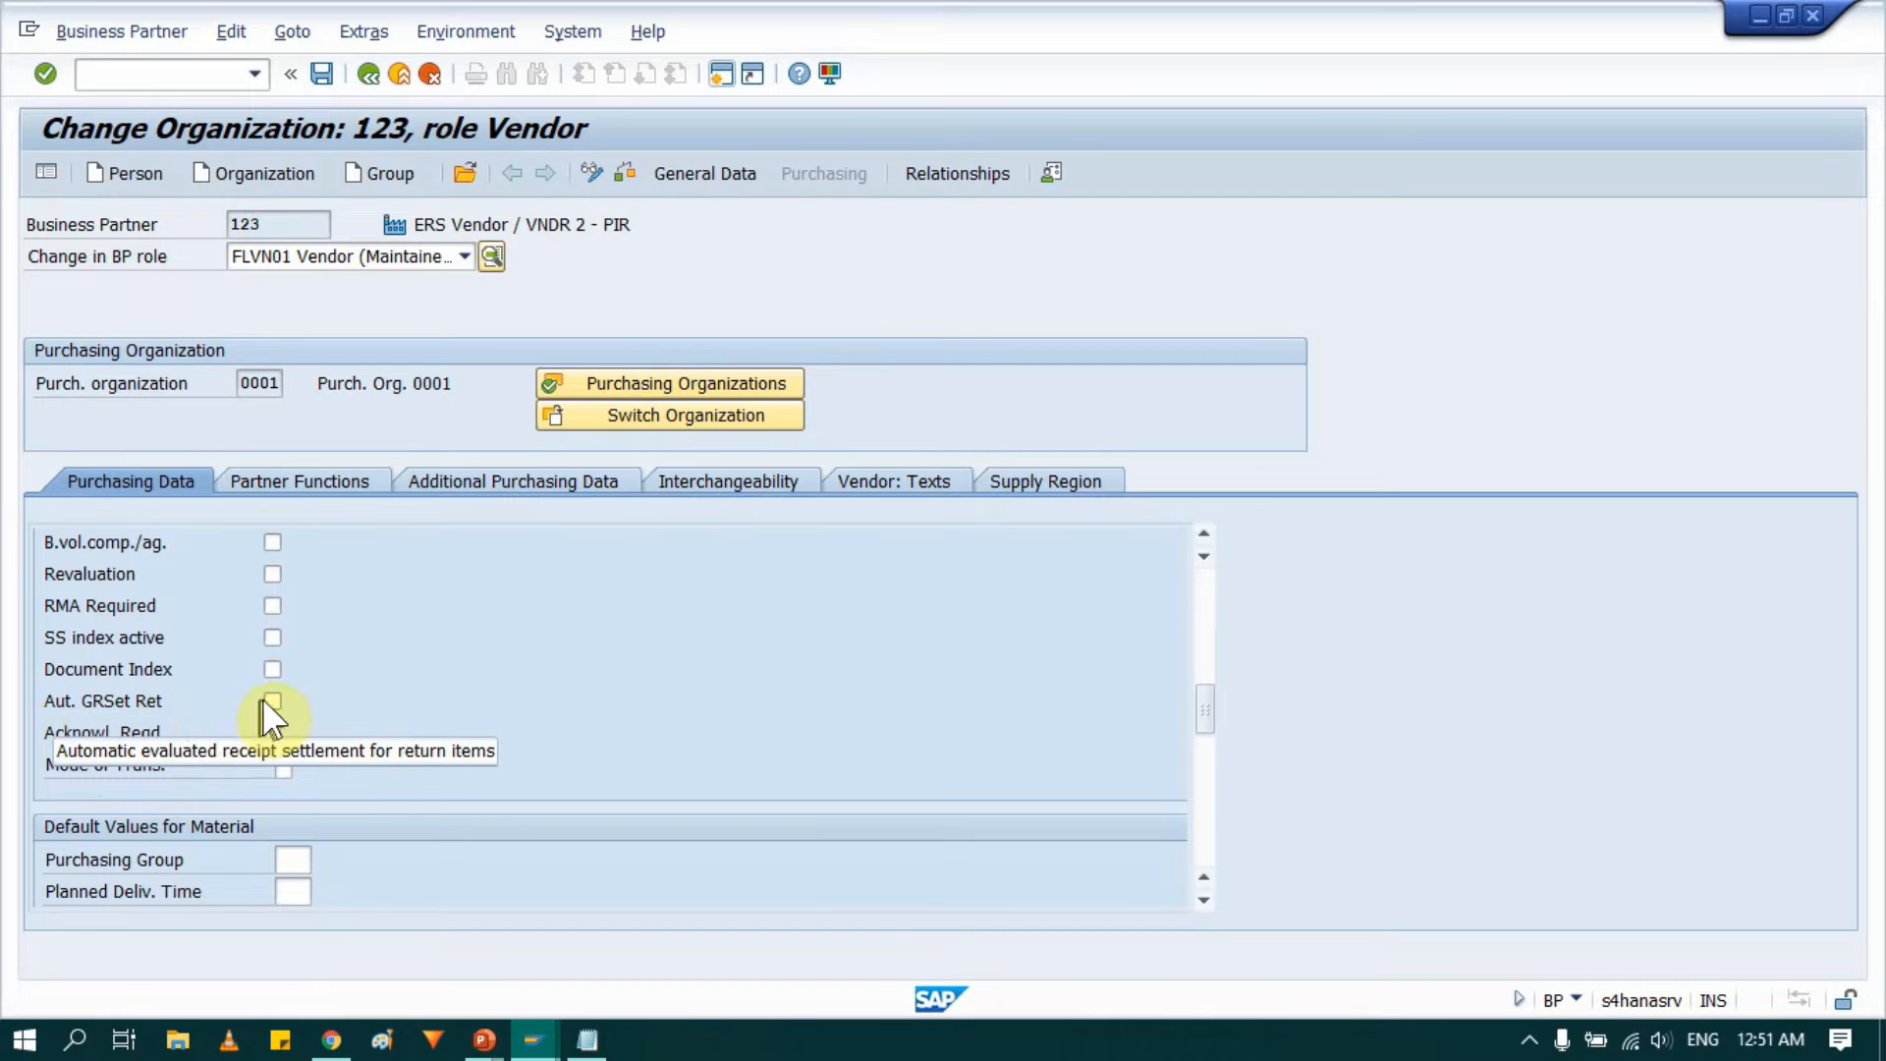
pyautogui.scroll(-4, 344, 689)
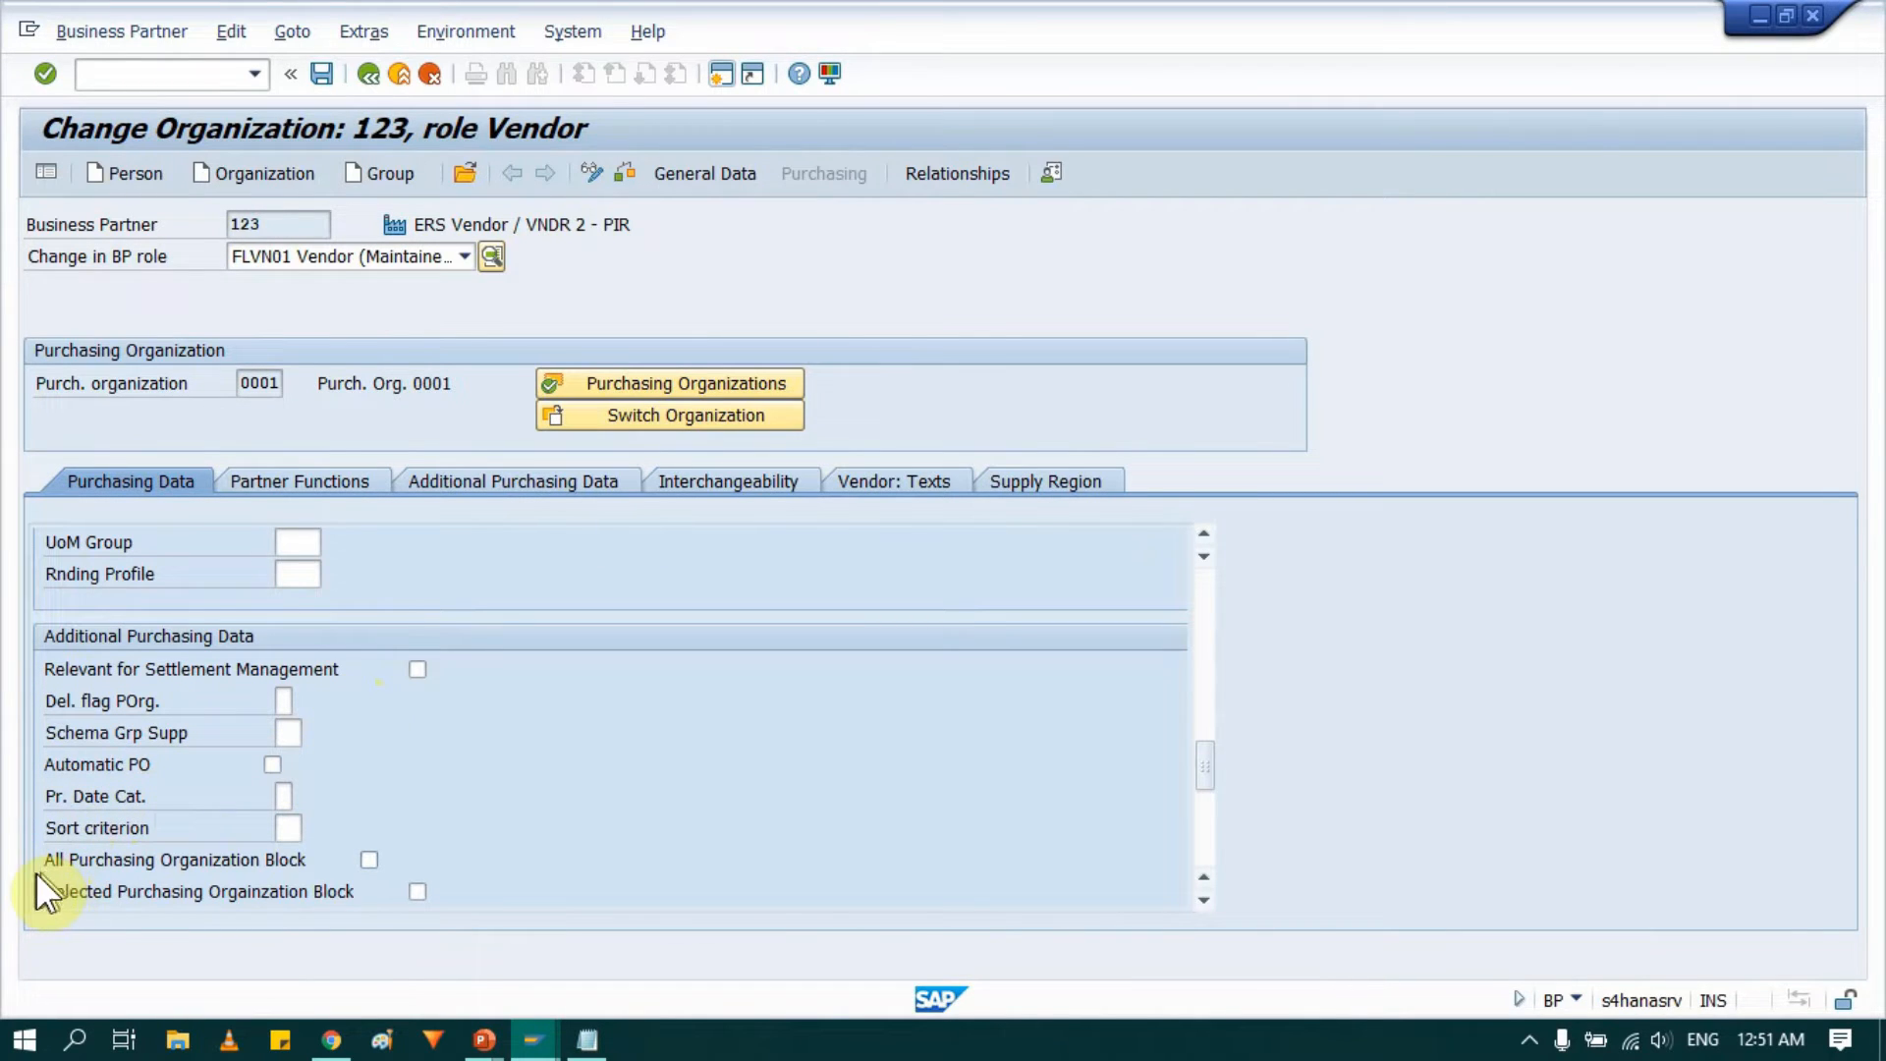
pyautogui.scroll(-3, 35, 852)
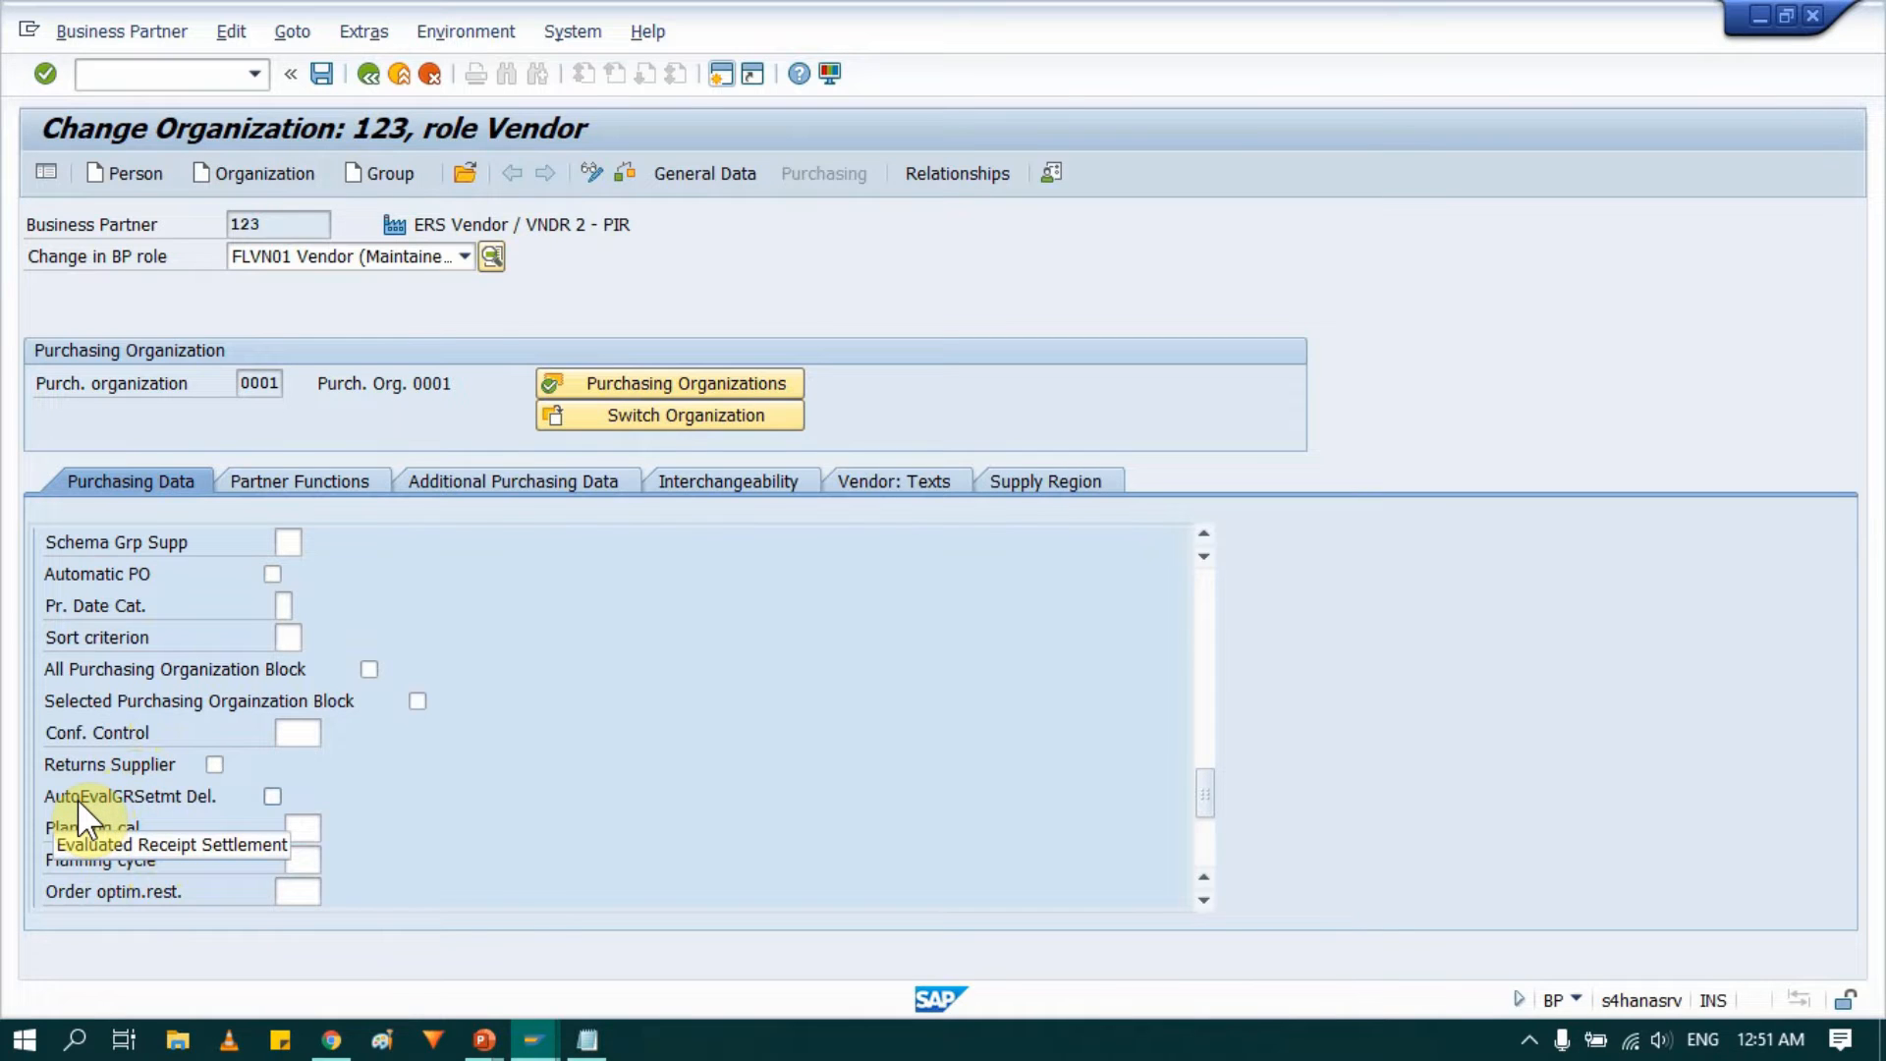
pyautogui.click(273, 795)
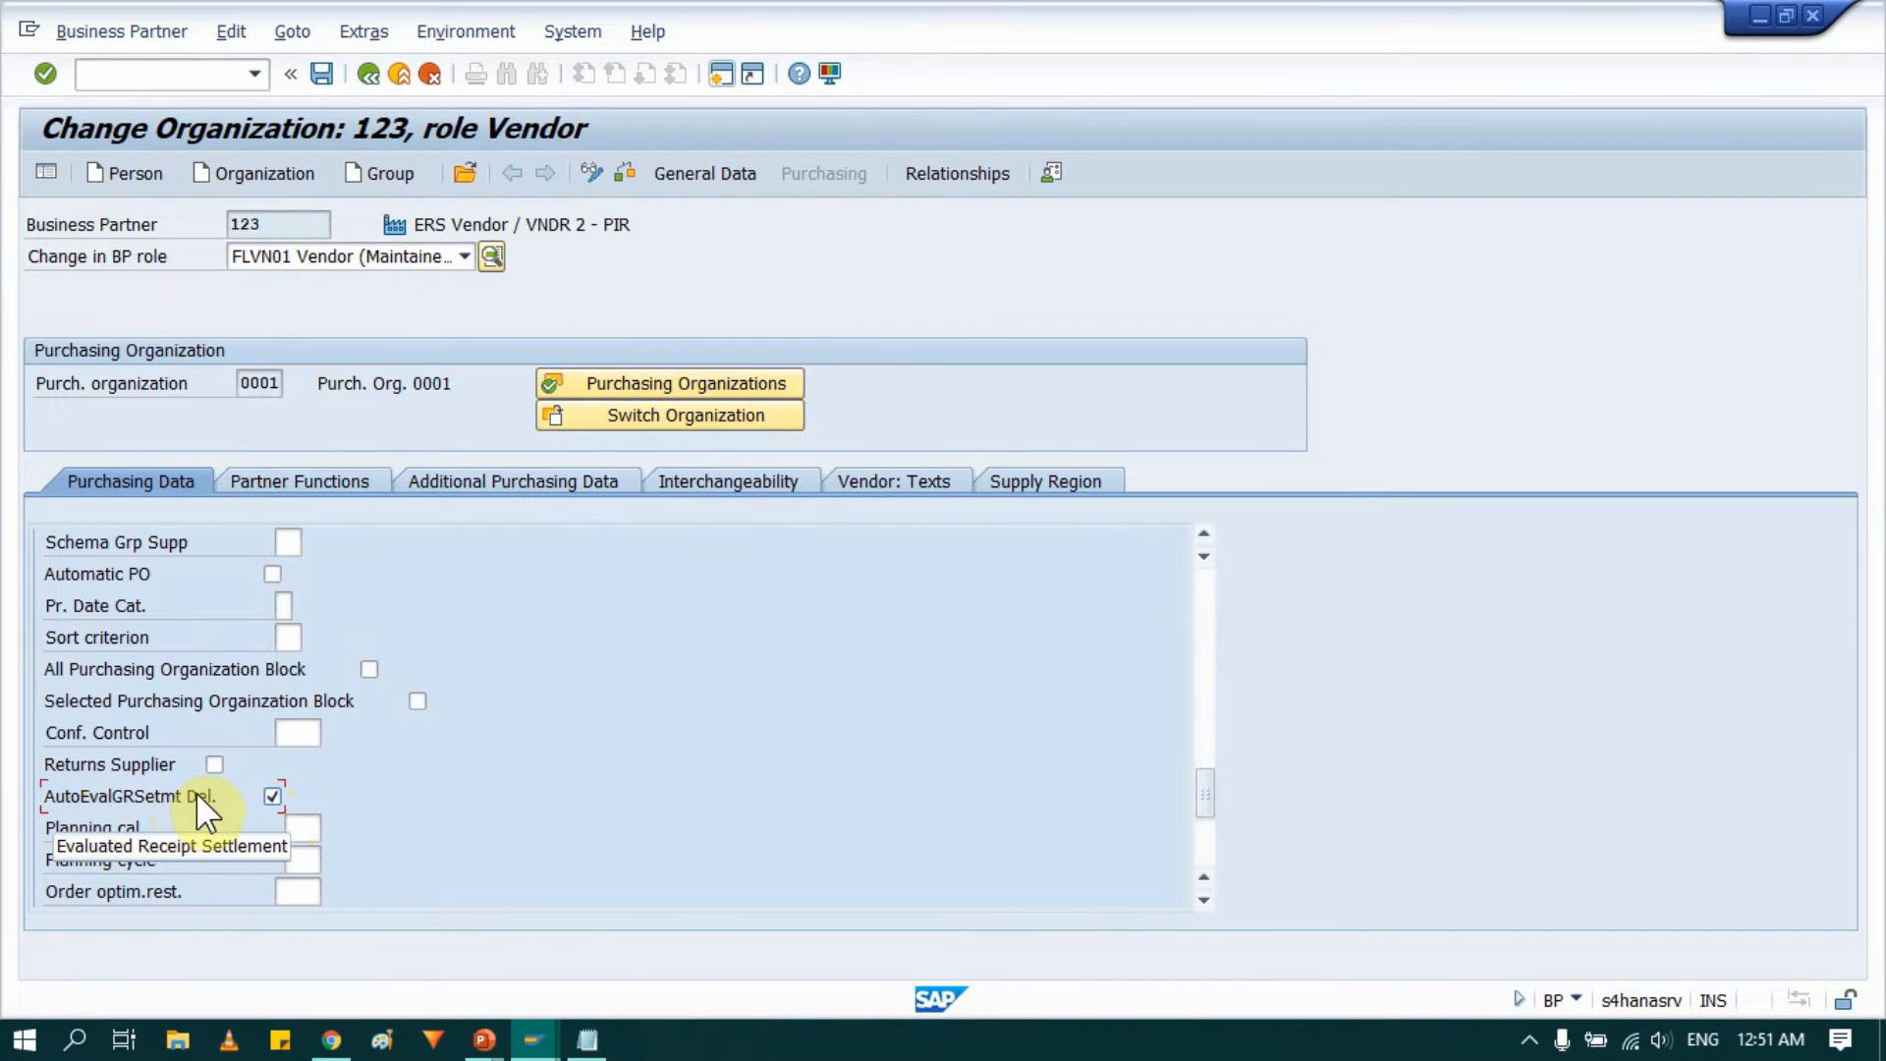
# Save the business partner's purchasing data changes.
pyautogui.scroll(10, 197, 792)
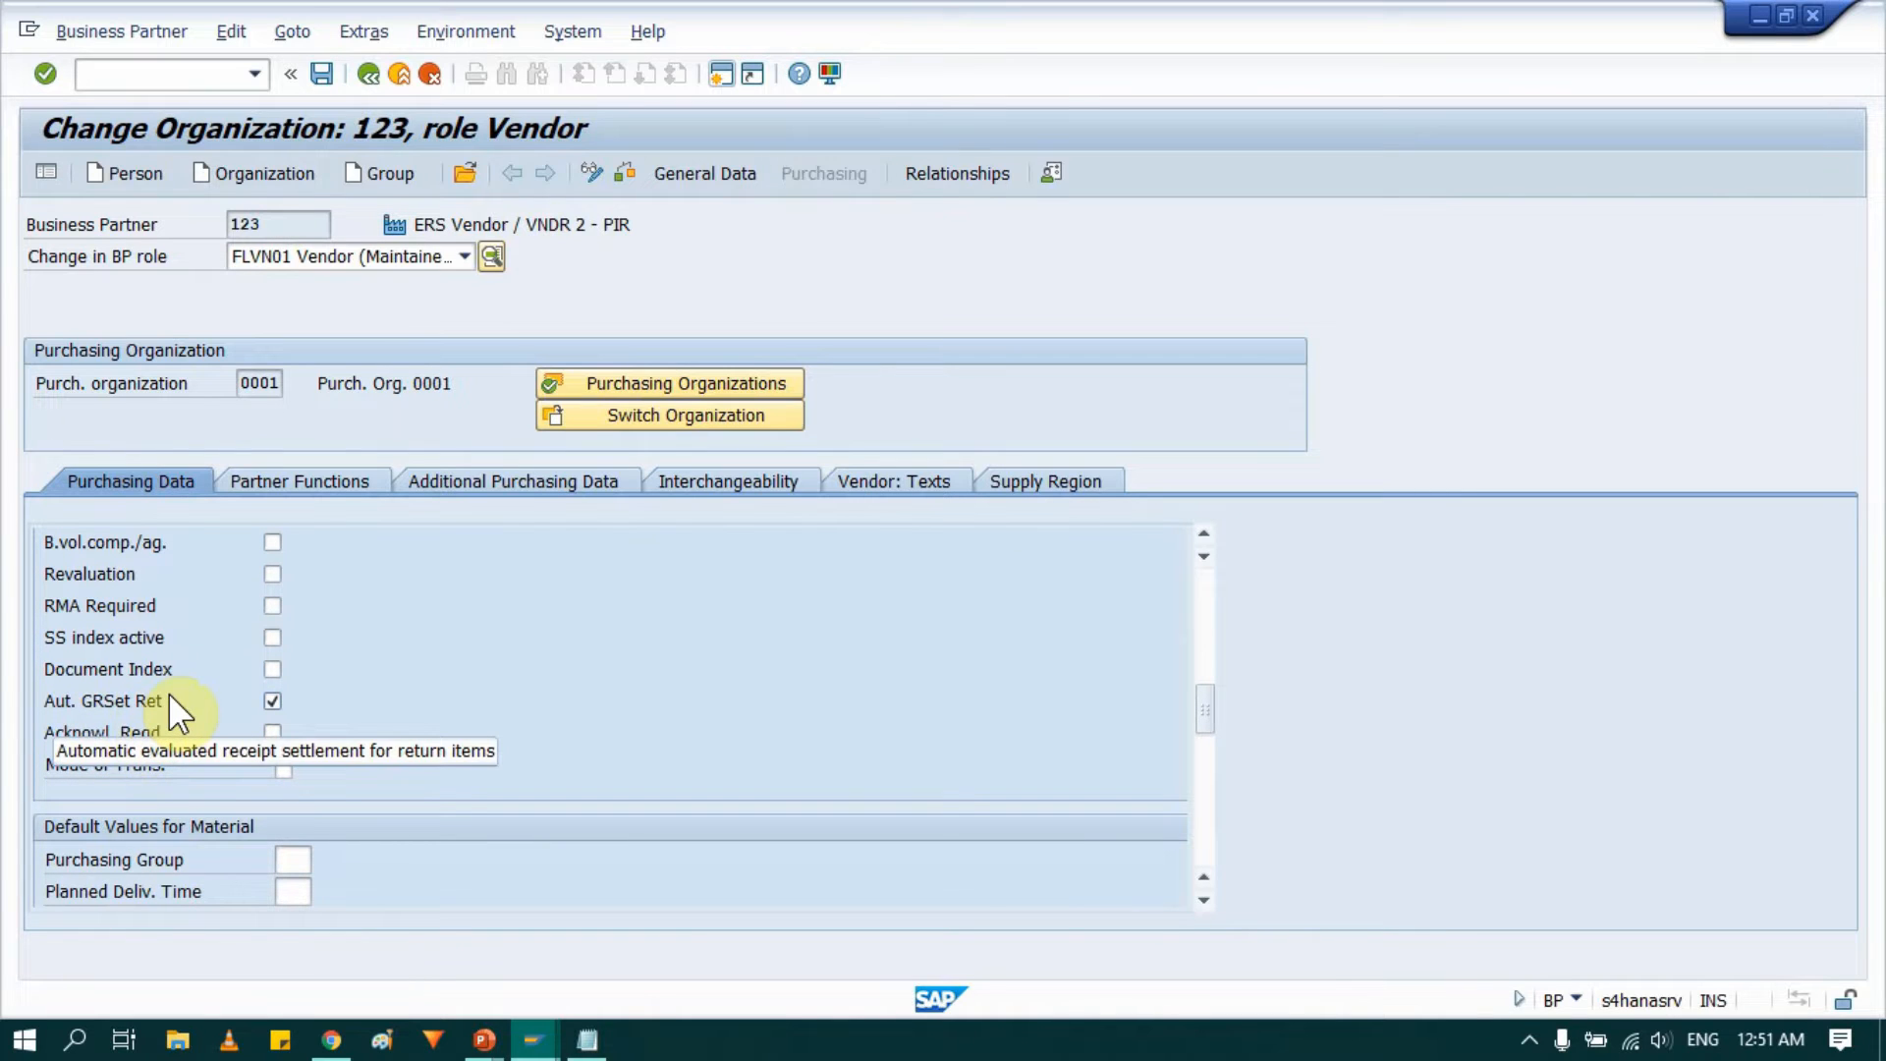
pyautogui.scroll(3, 168, 697)
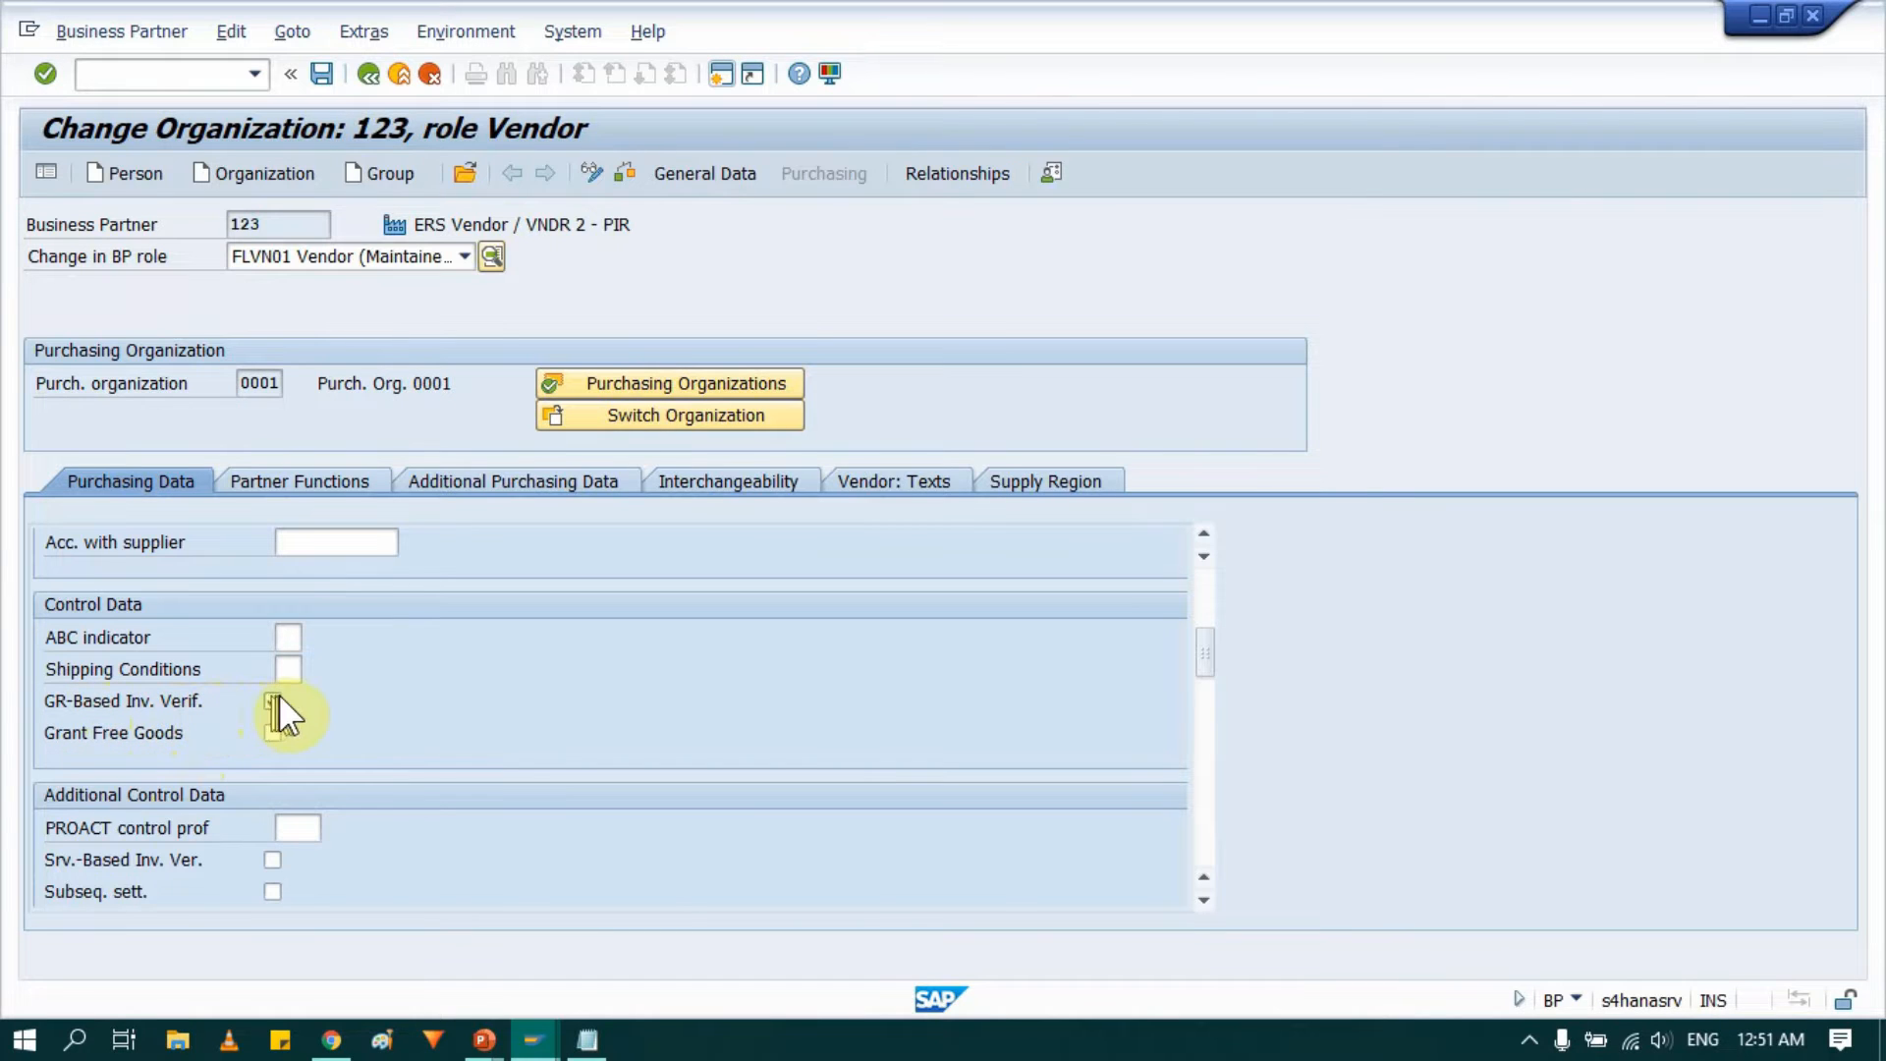
pyautogui.scroll(5, 304, 699)
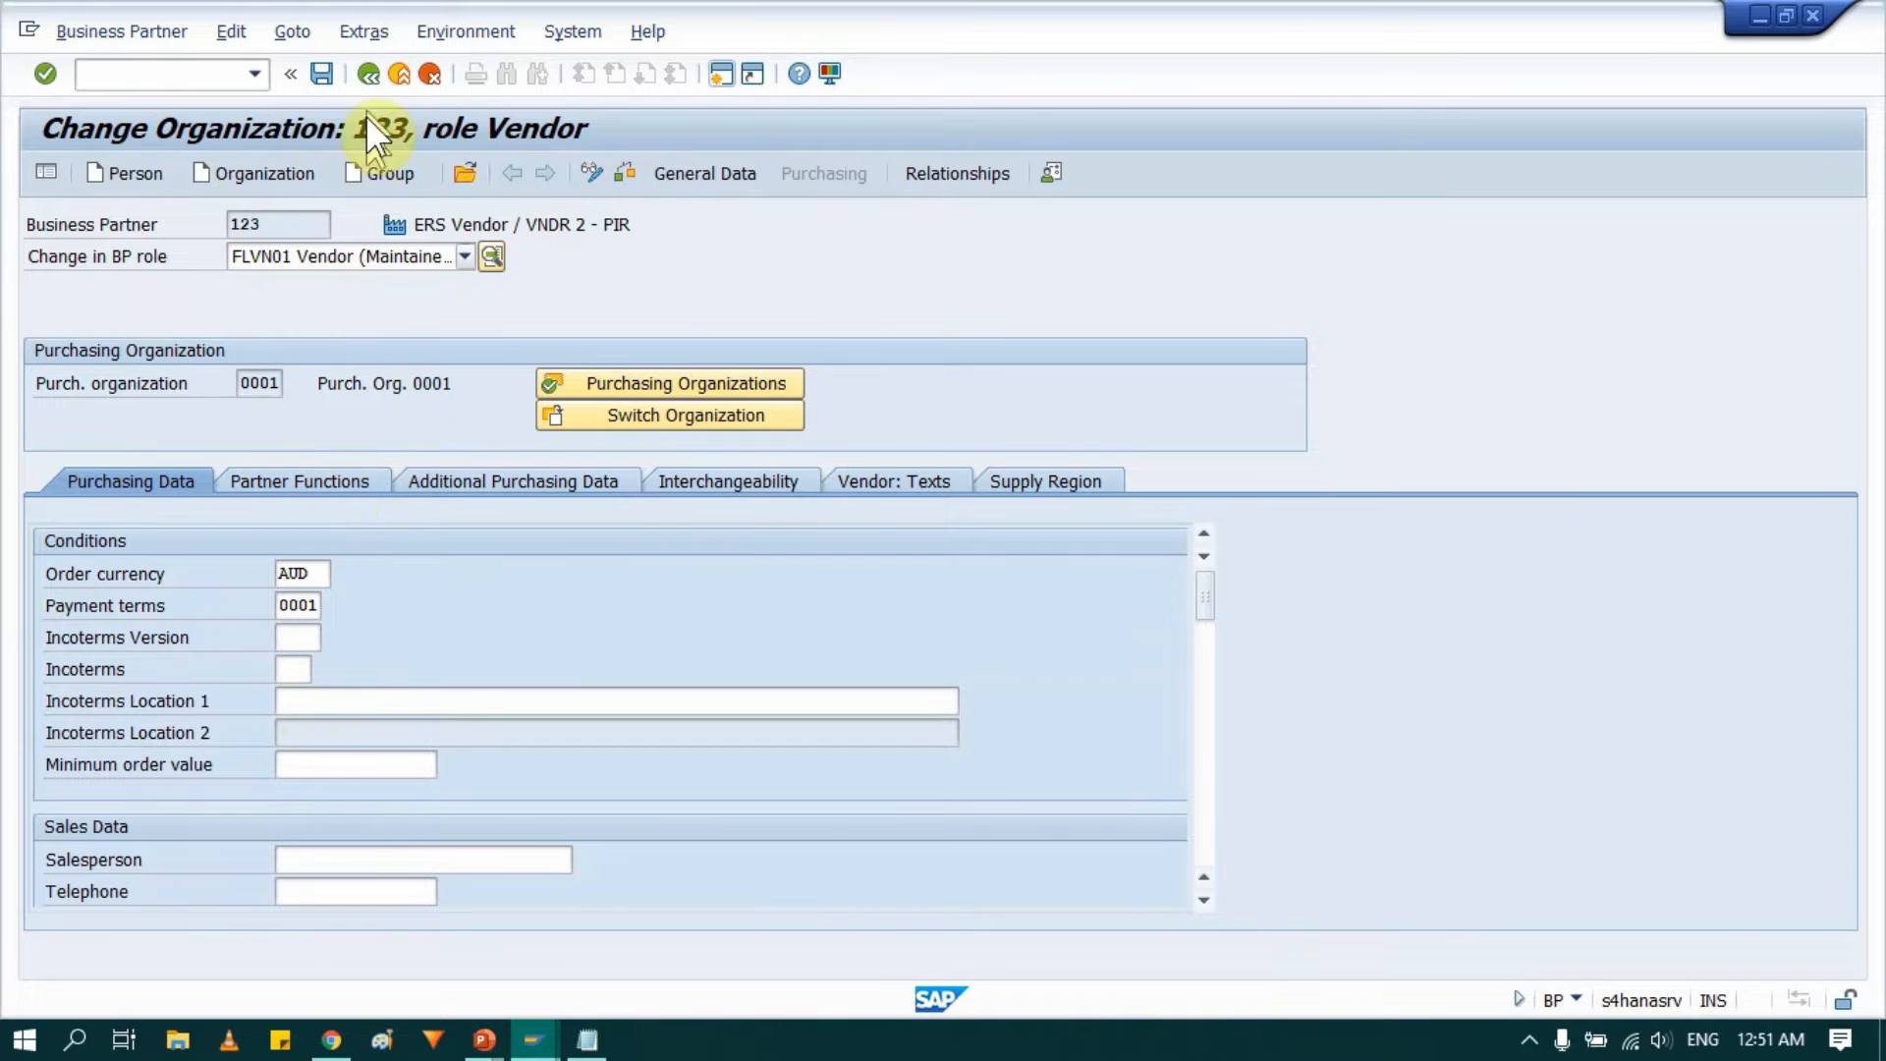
pyautogui.click(326, 78)
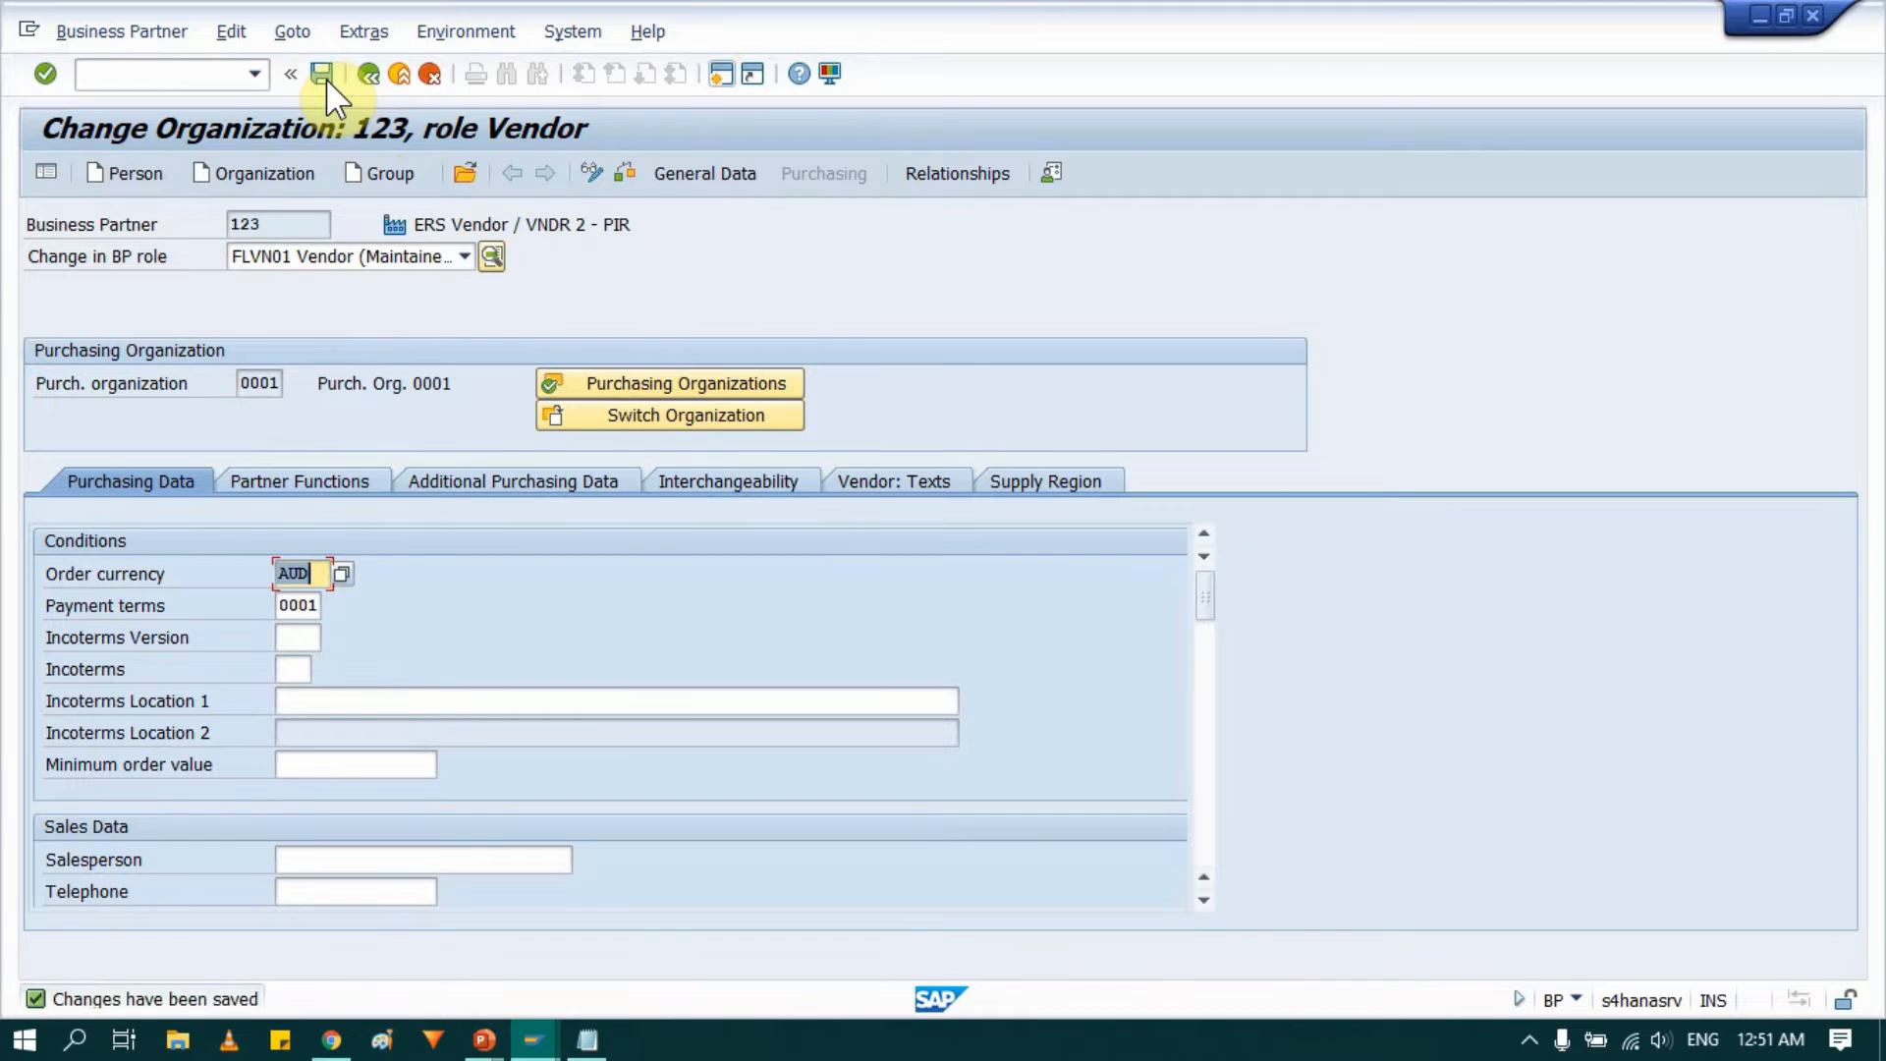
# Open the vendor's general data and select its vendor number.
pyautogui.hotkey('ctrl', 'n')
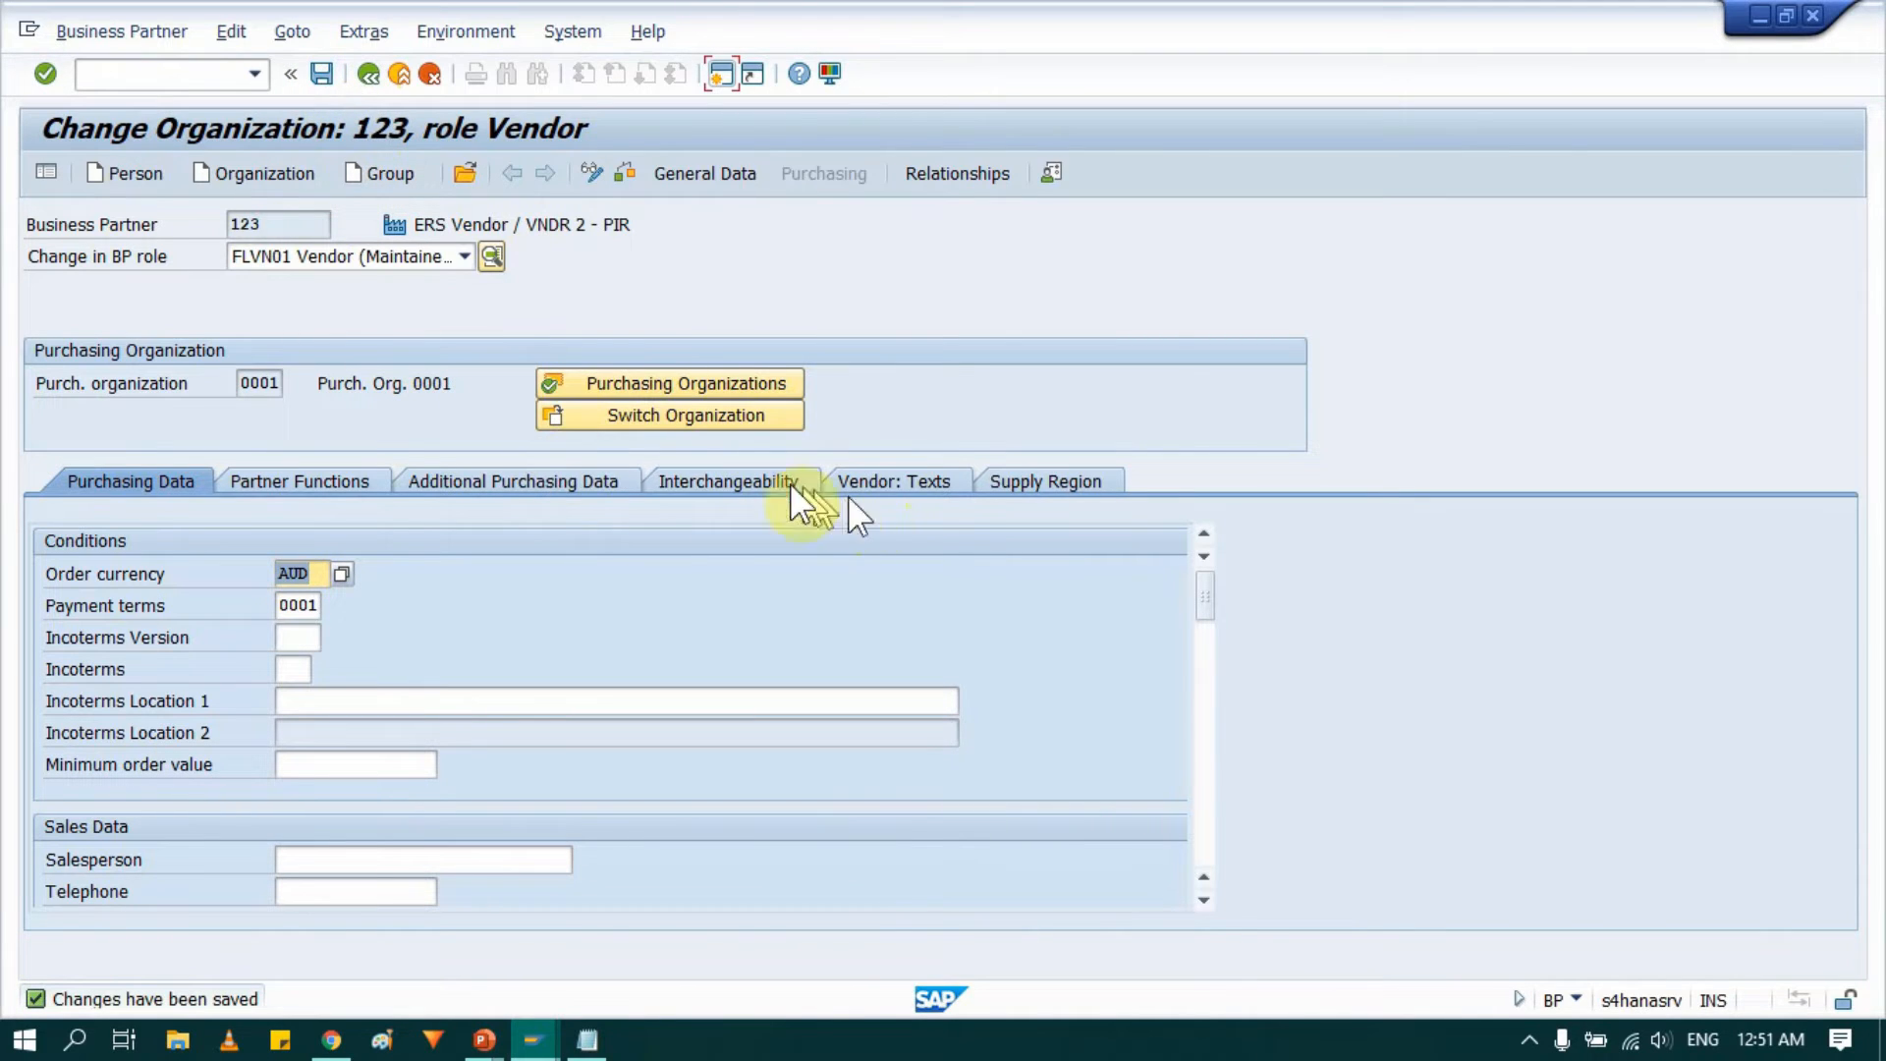
pyautogui.click(707, 177)
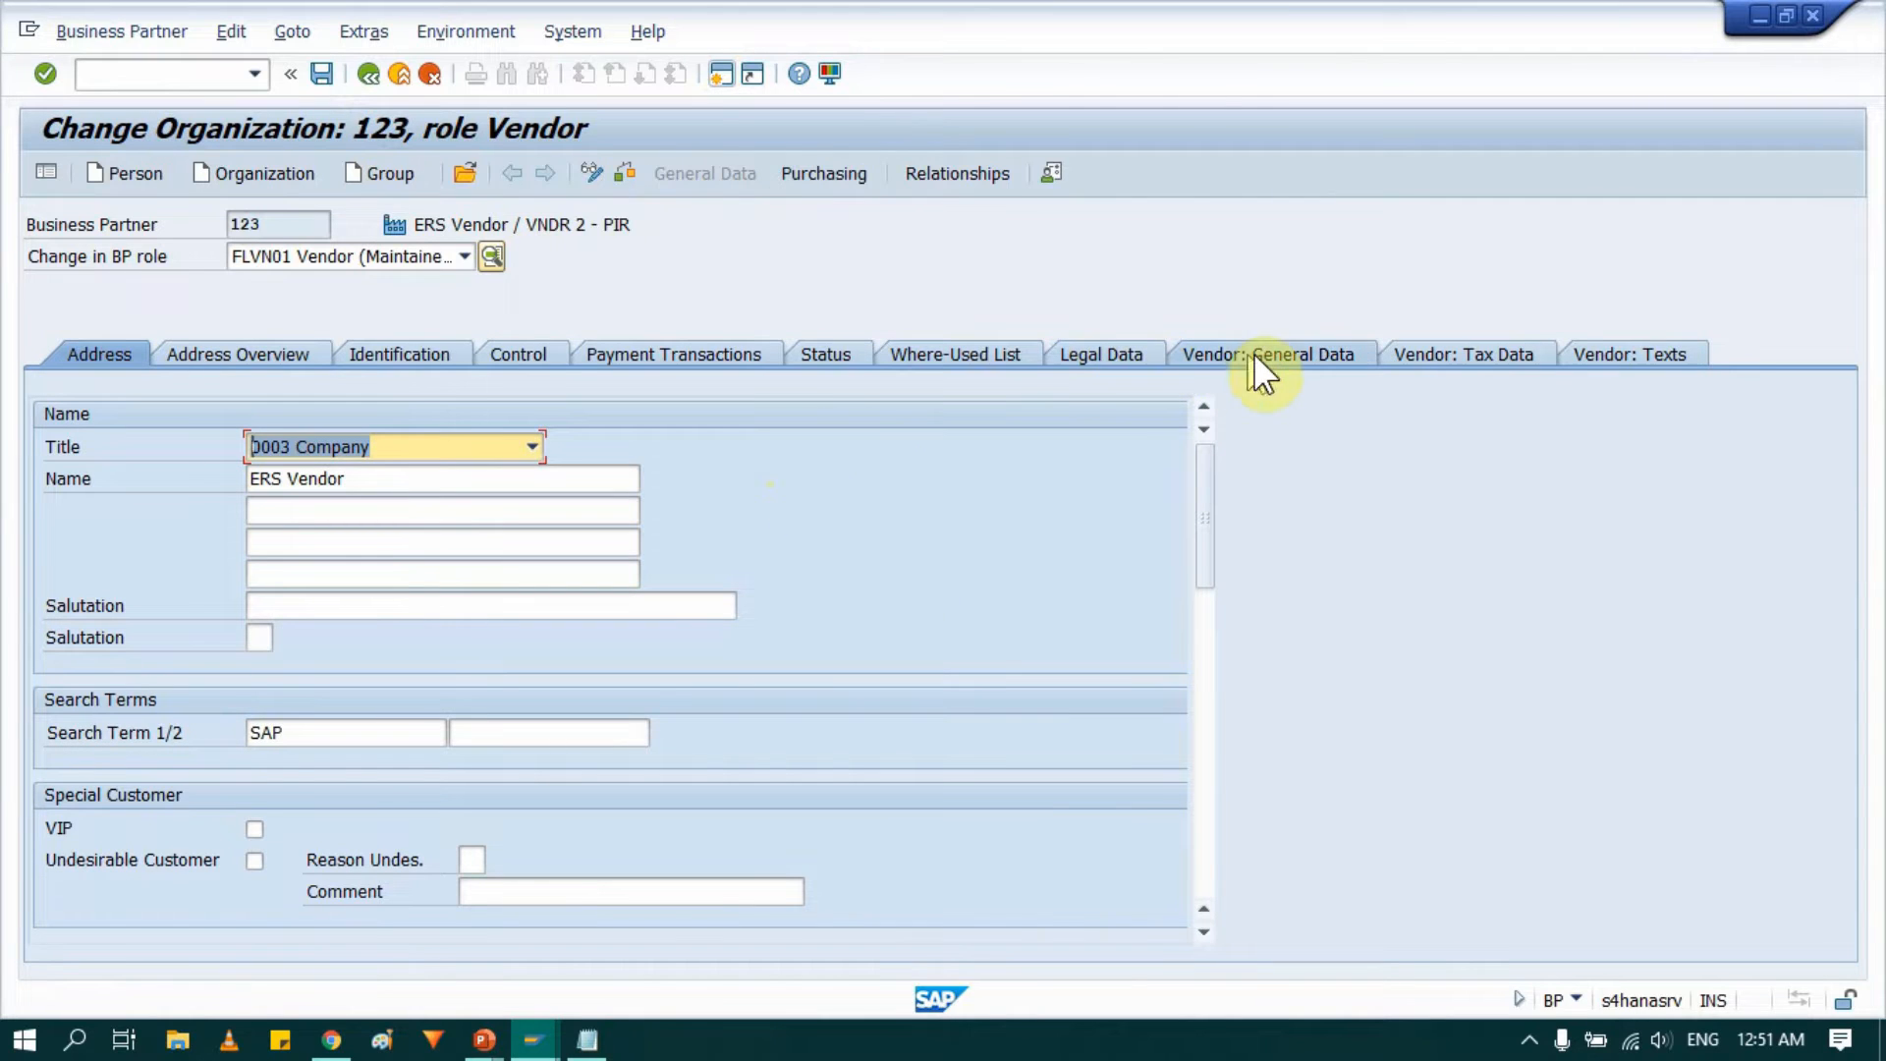
pyautogui.click(1253, 351)
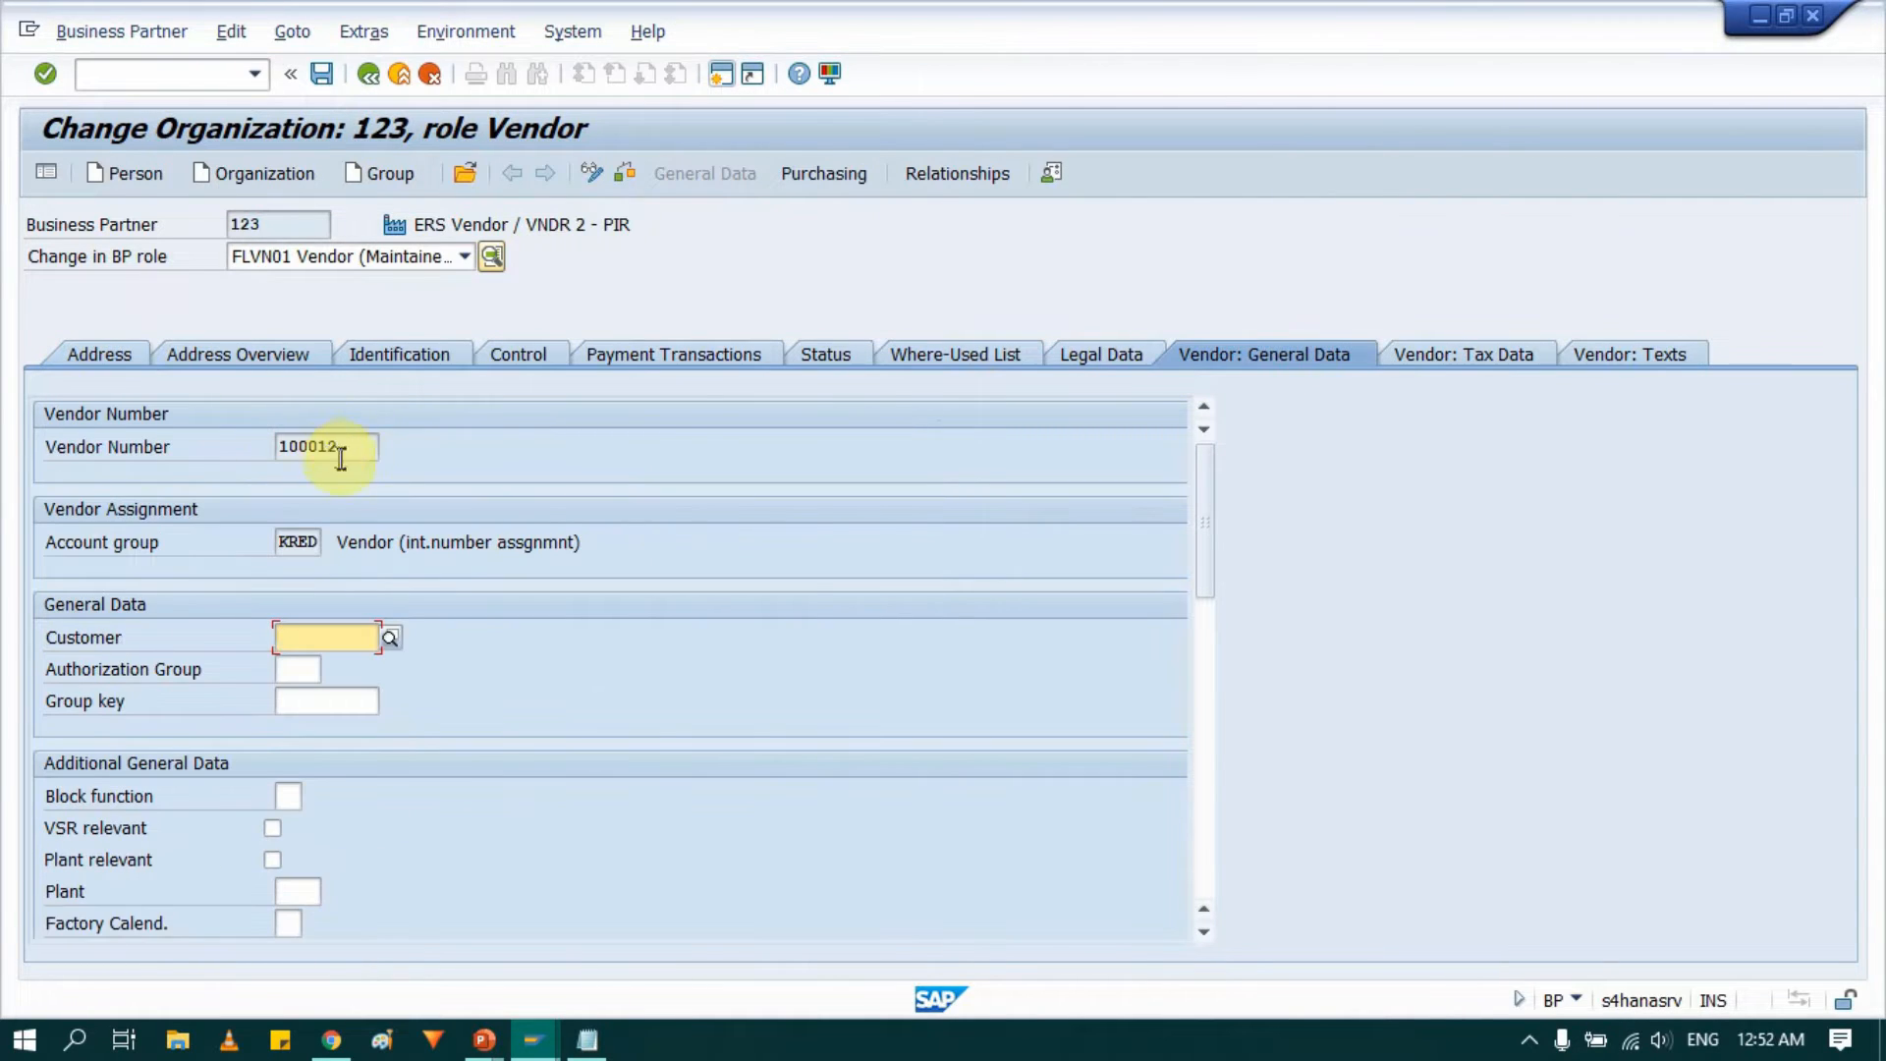
pyautogui.moveTo(362, 441); pyautogui.dragTo(274, 445)
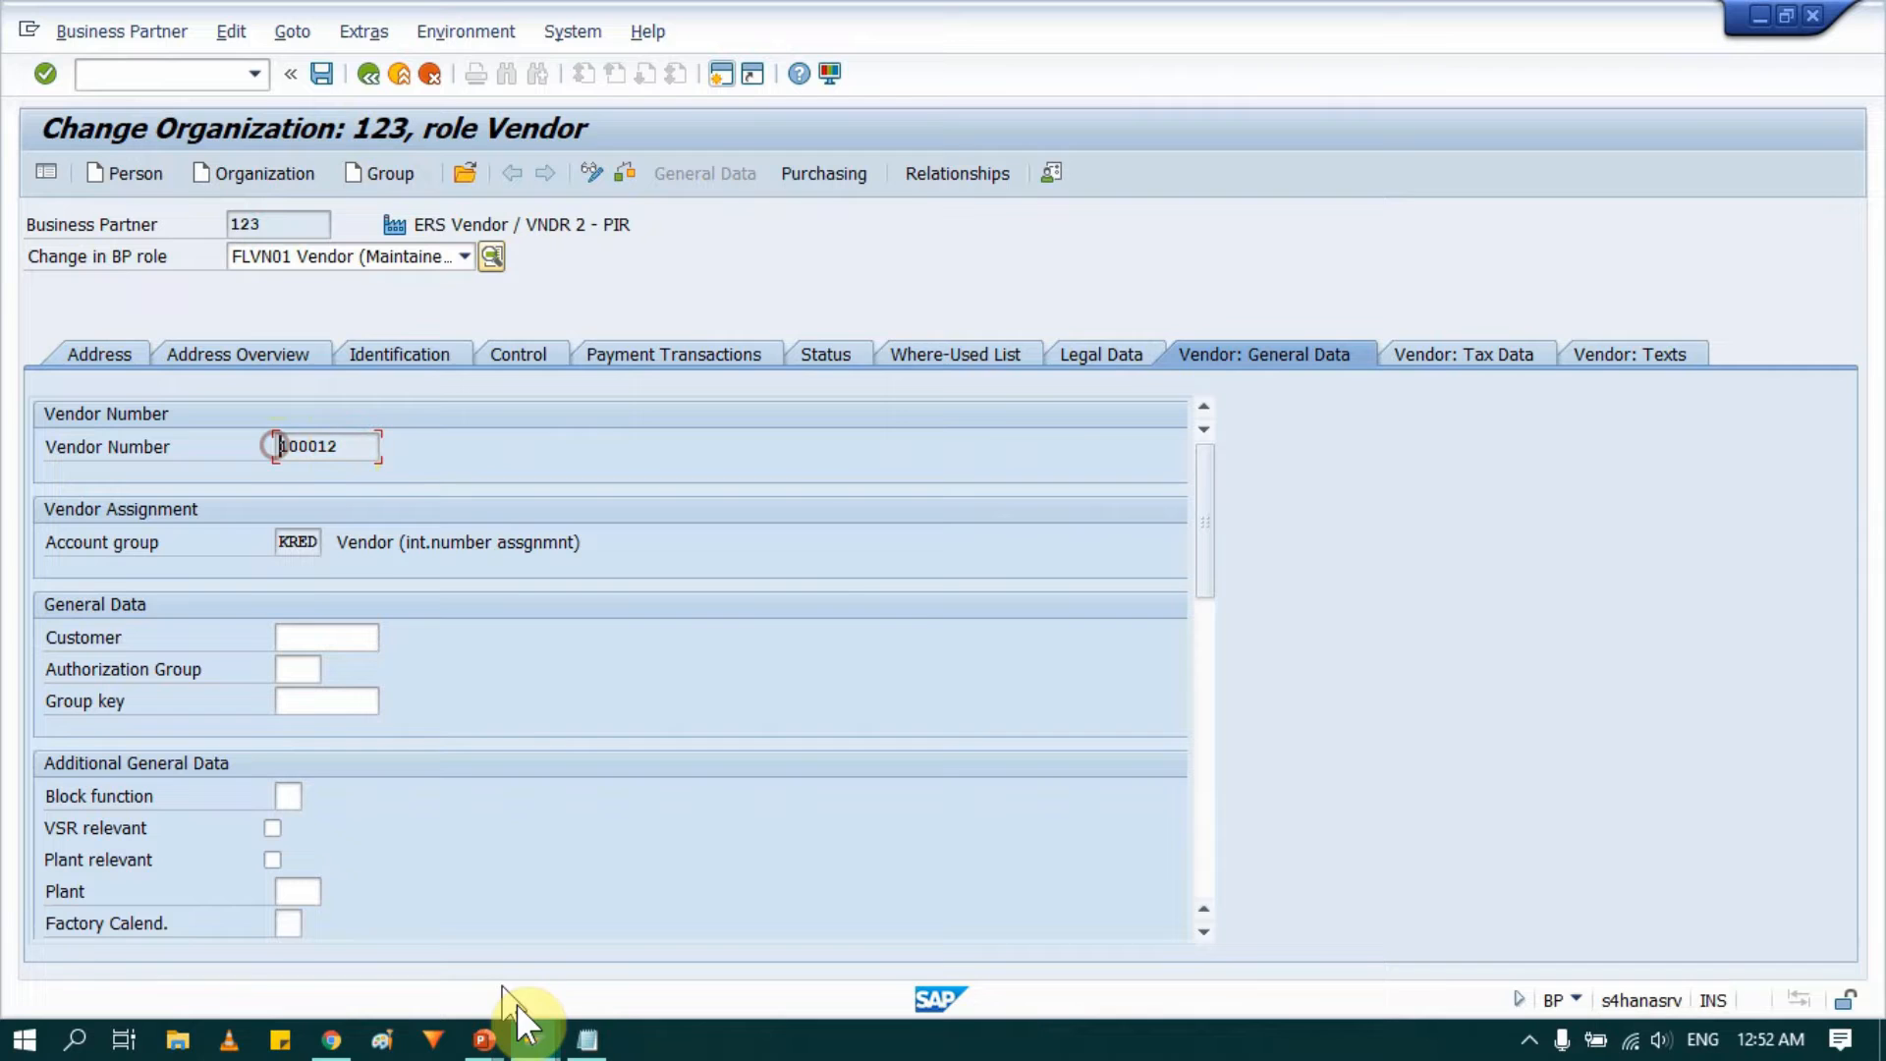
# Review the noted material and vendor numbers and the ERS process overview slide.
pyautogui.click(587, 1041)
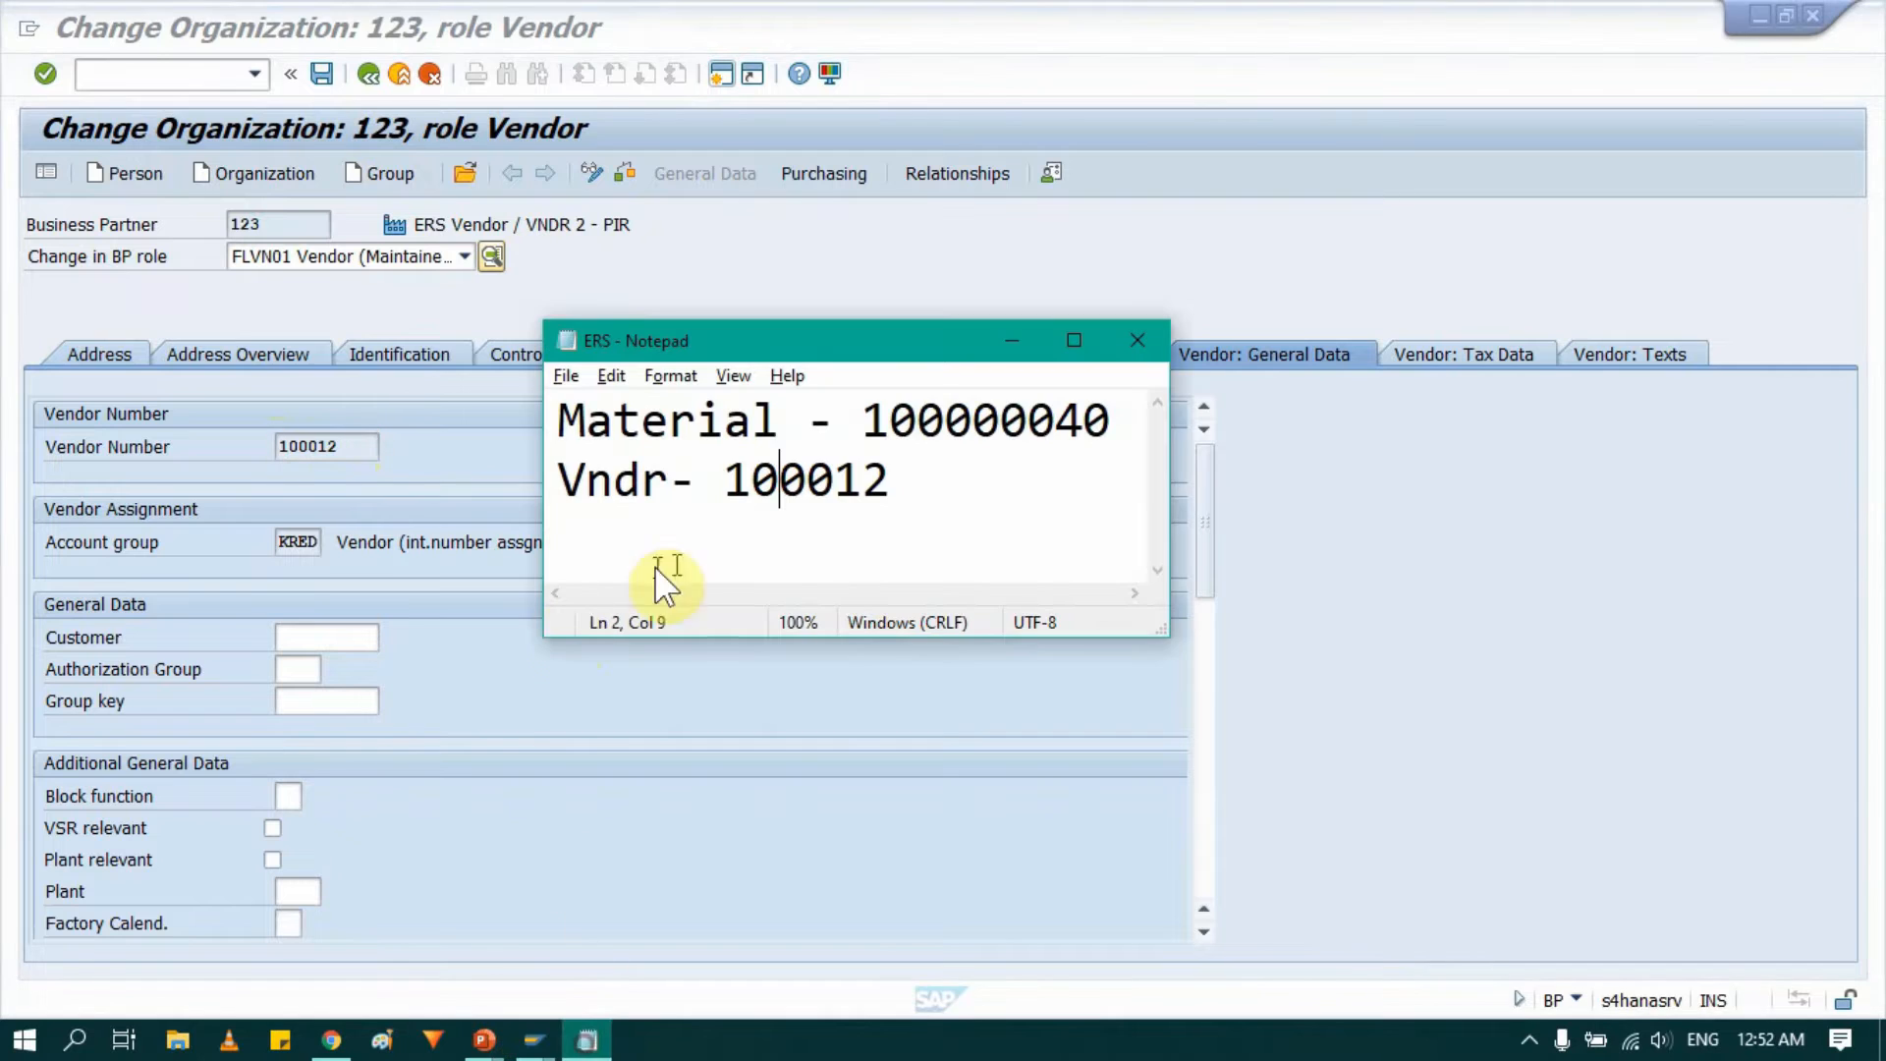
pyautogui.click(794, 729)
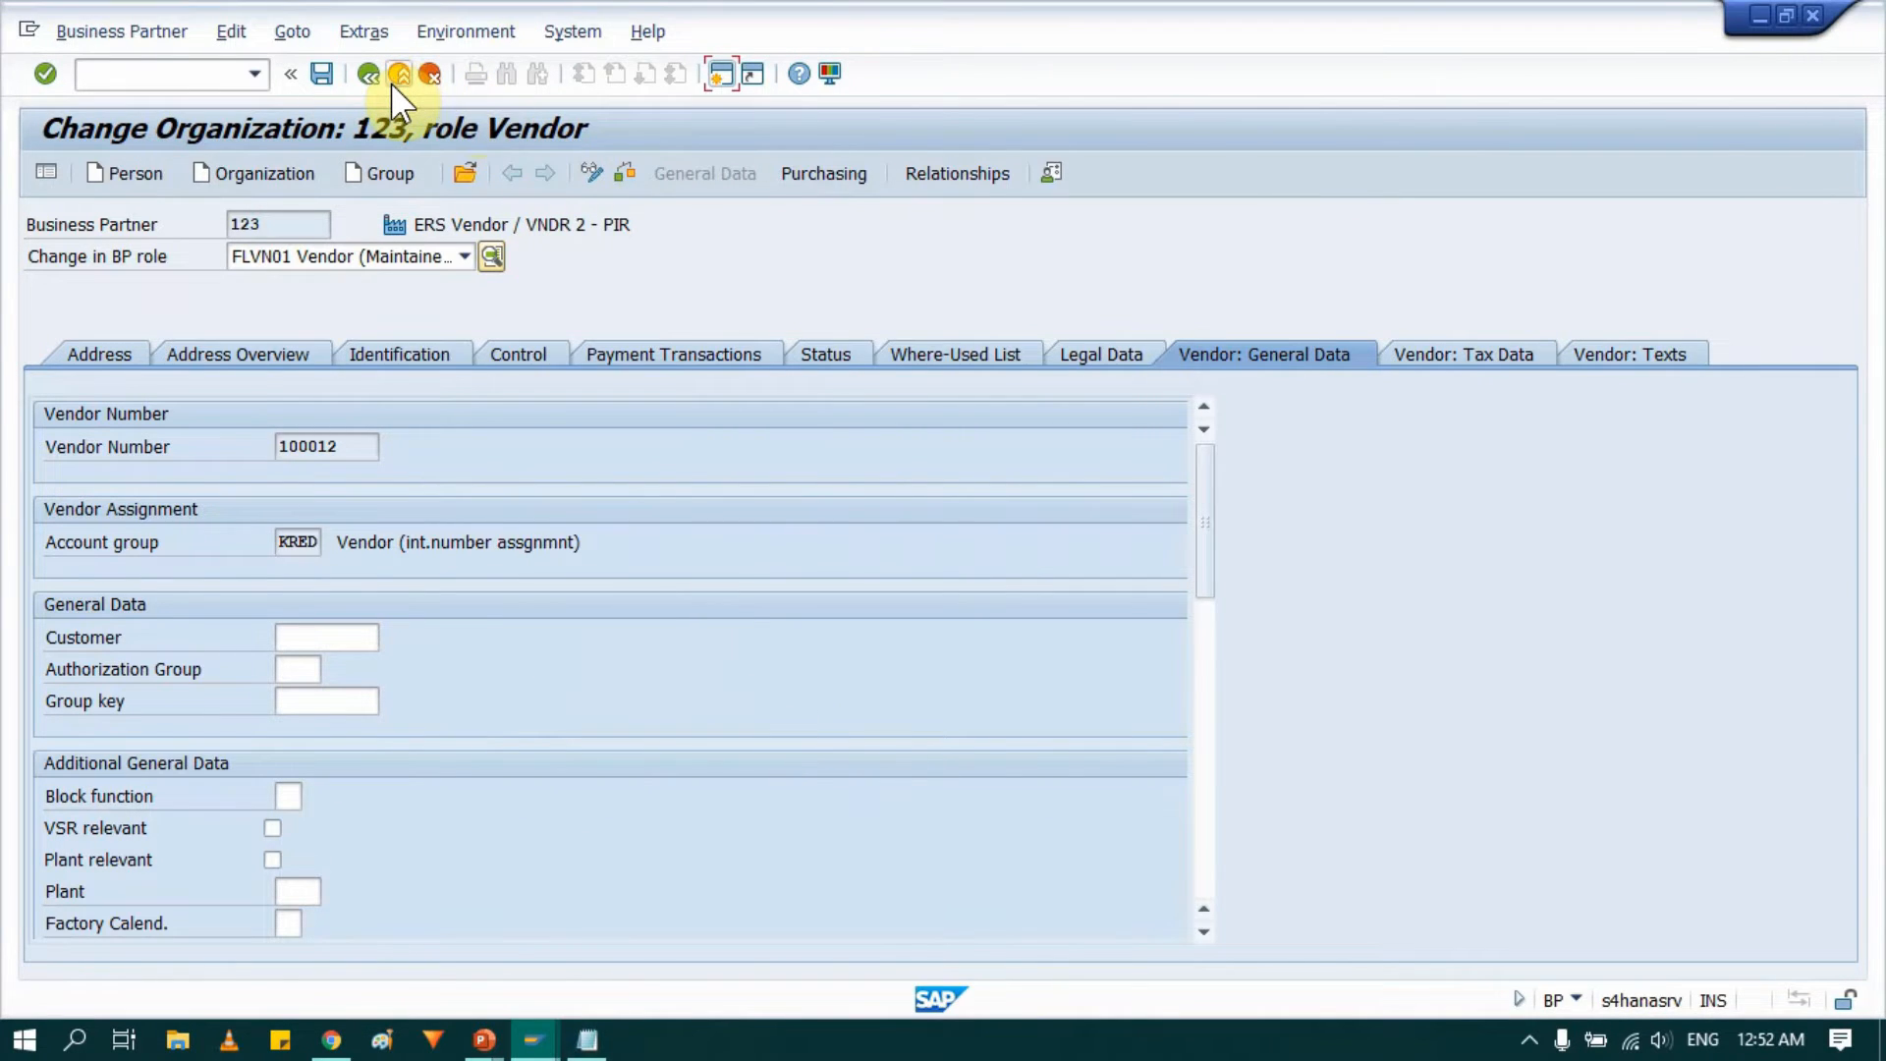
pyautogui.hotkey('alt', 'Tab')
pyautogui.hotkey('alt', 'Tab')
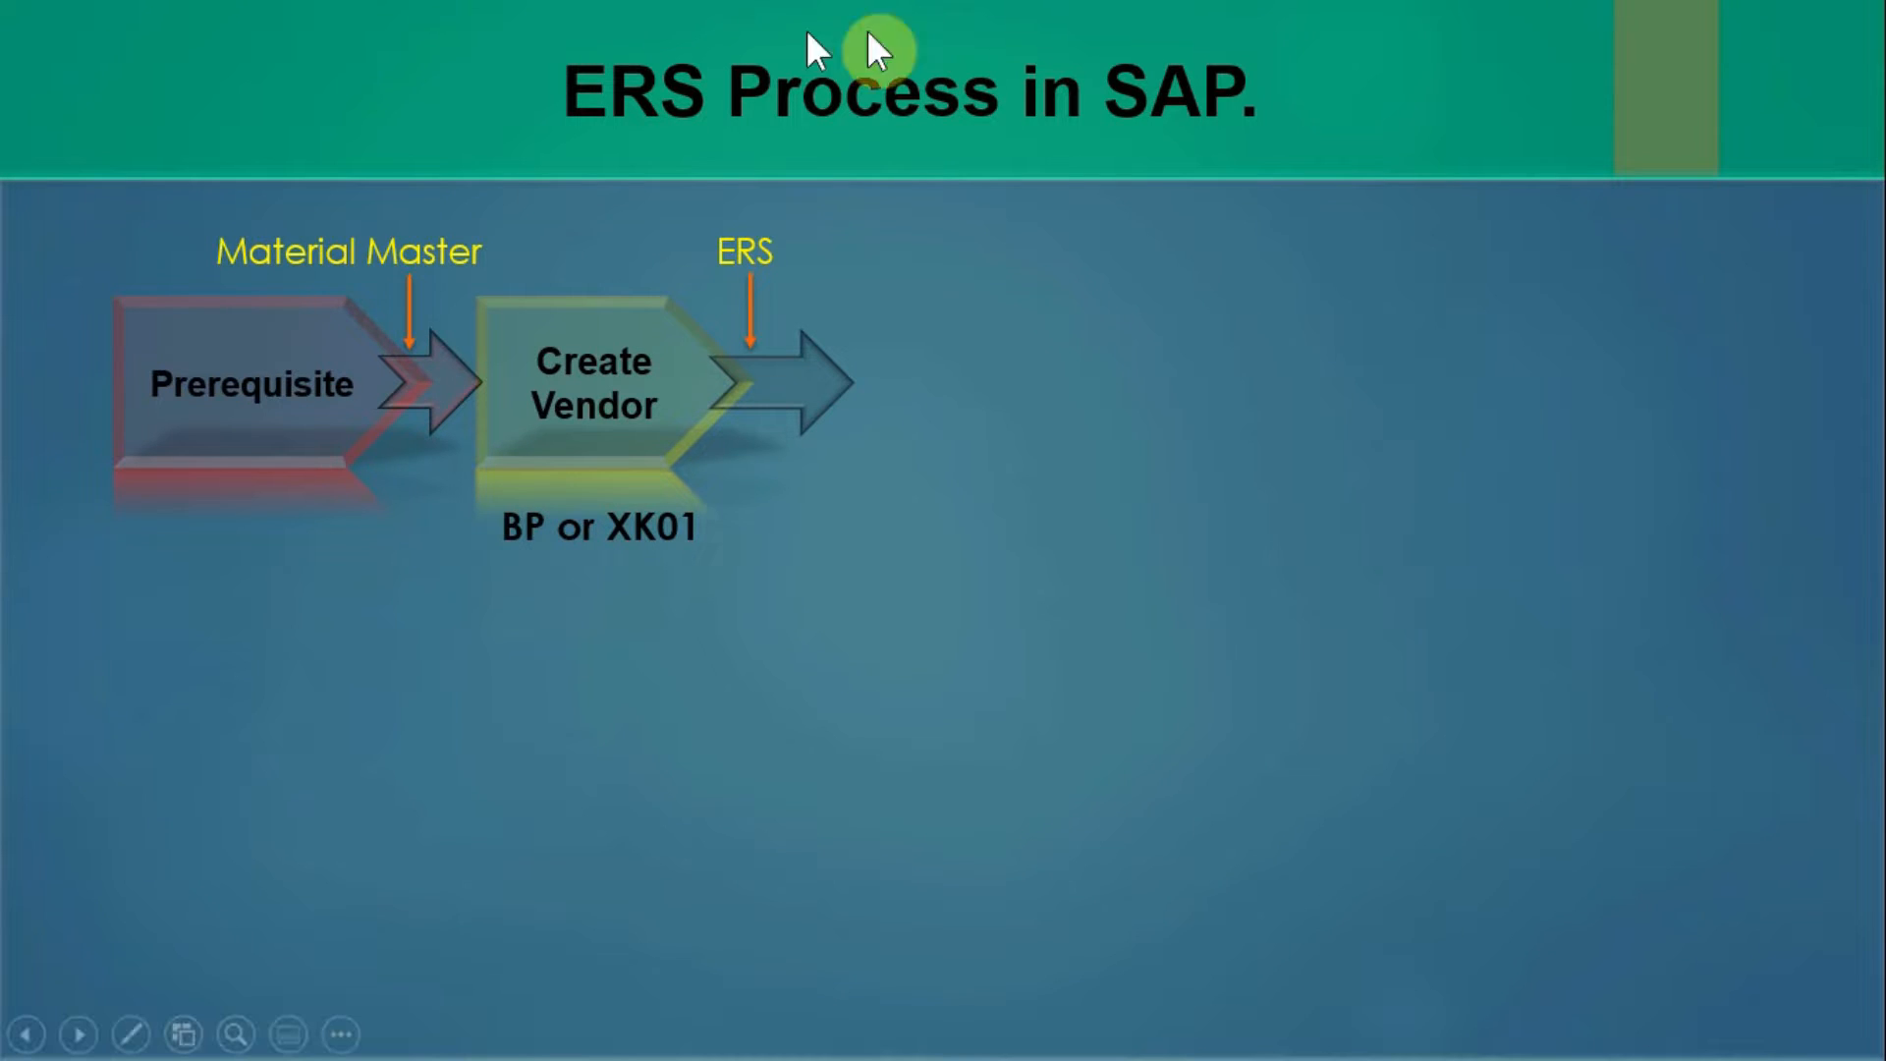
pyautogui.click(738, 332)
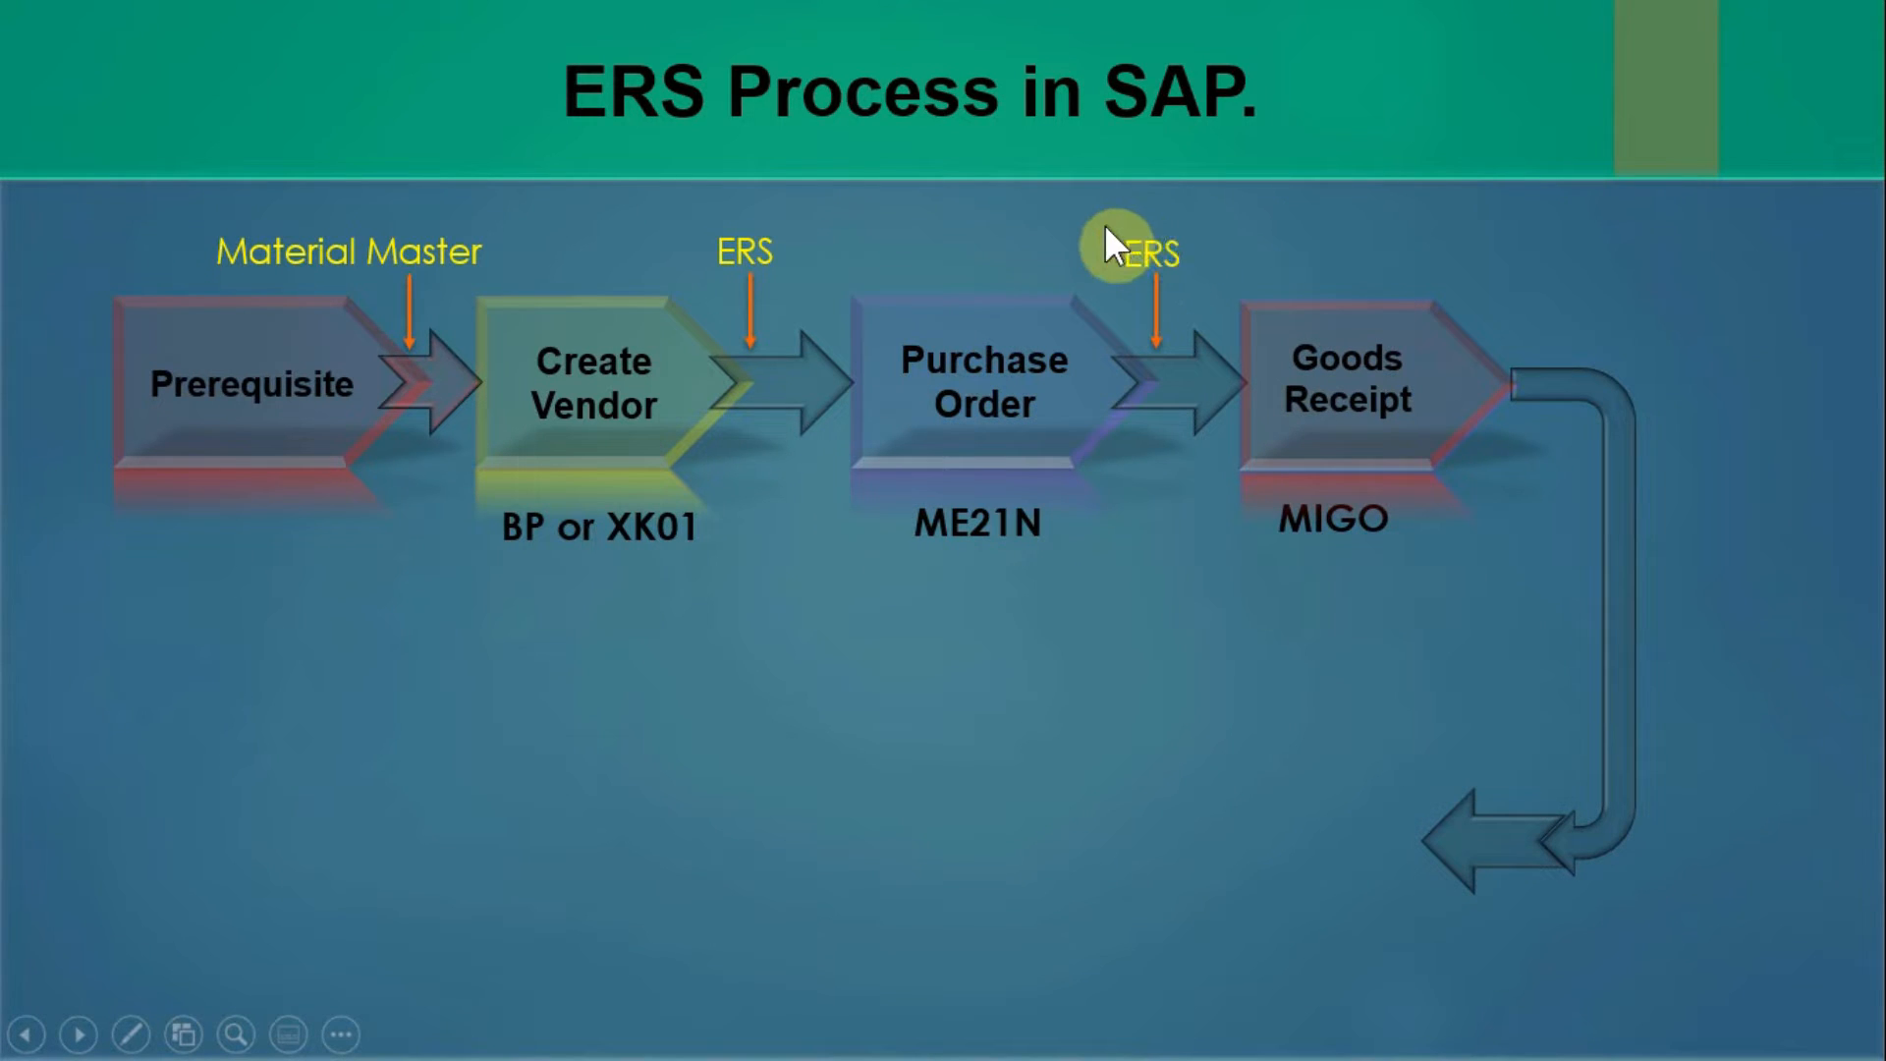
pyautogui.scroll(3, 1105, 227)
pyautogui.scroll(-3, 1105, 227)
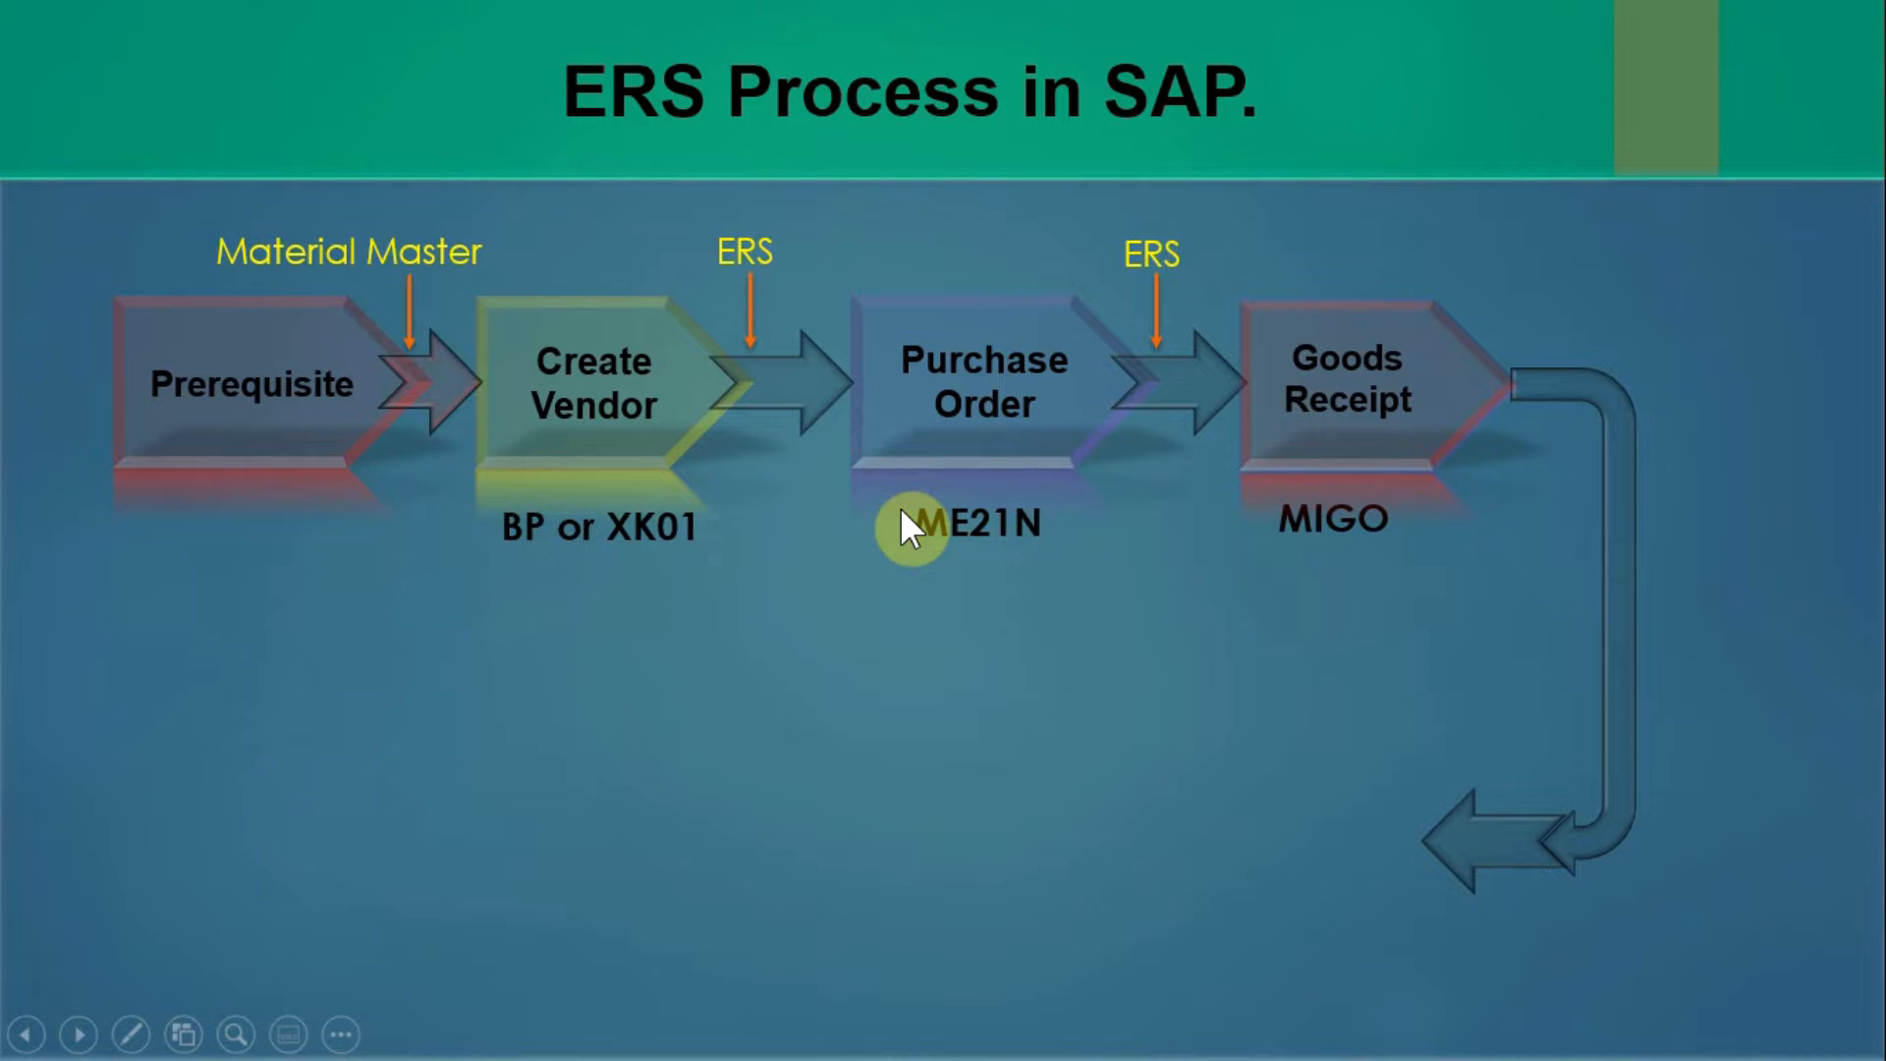
pyautogui.hotkey('alt', 'Tab')
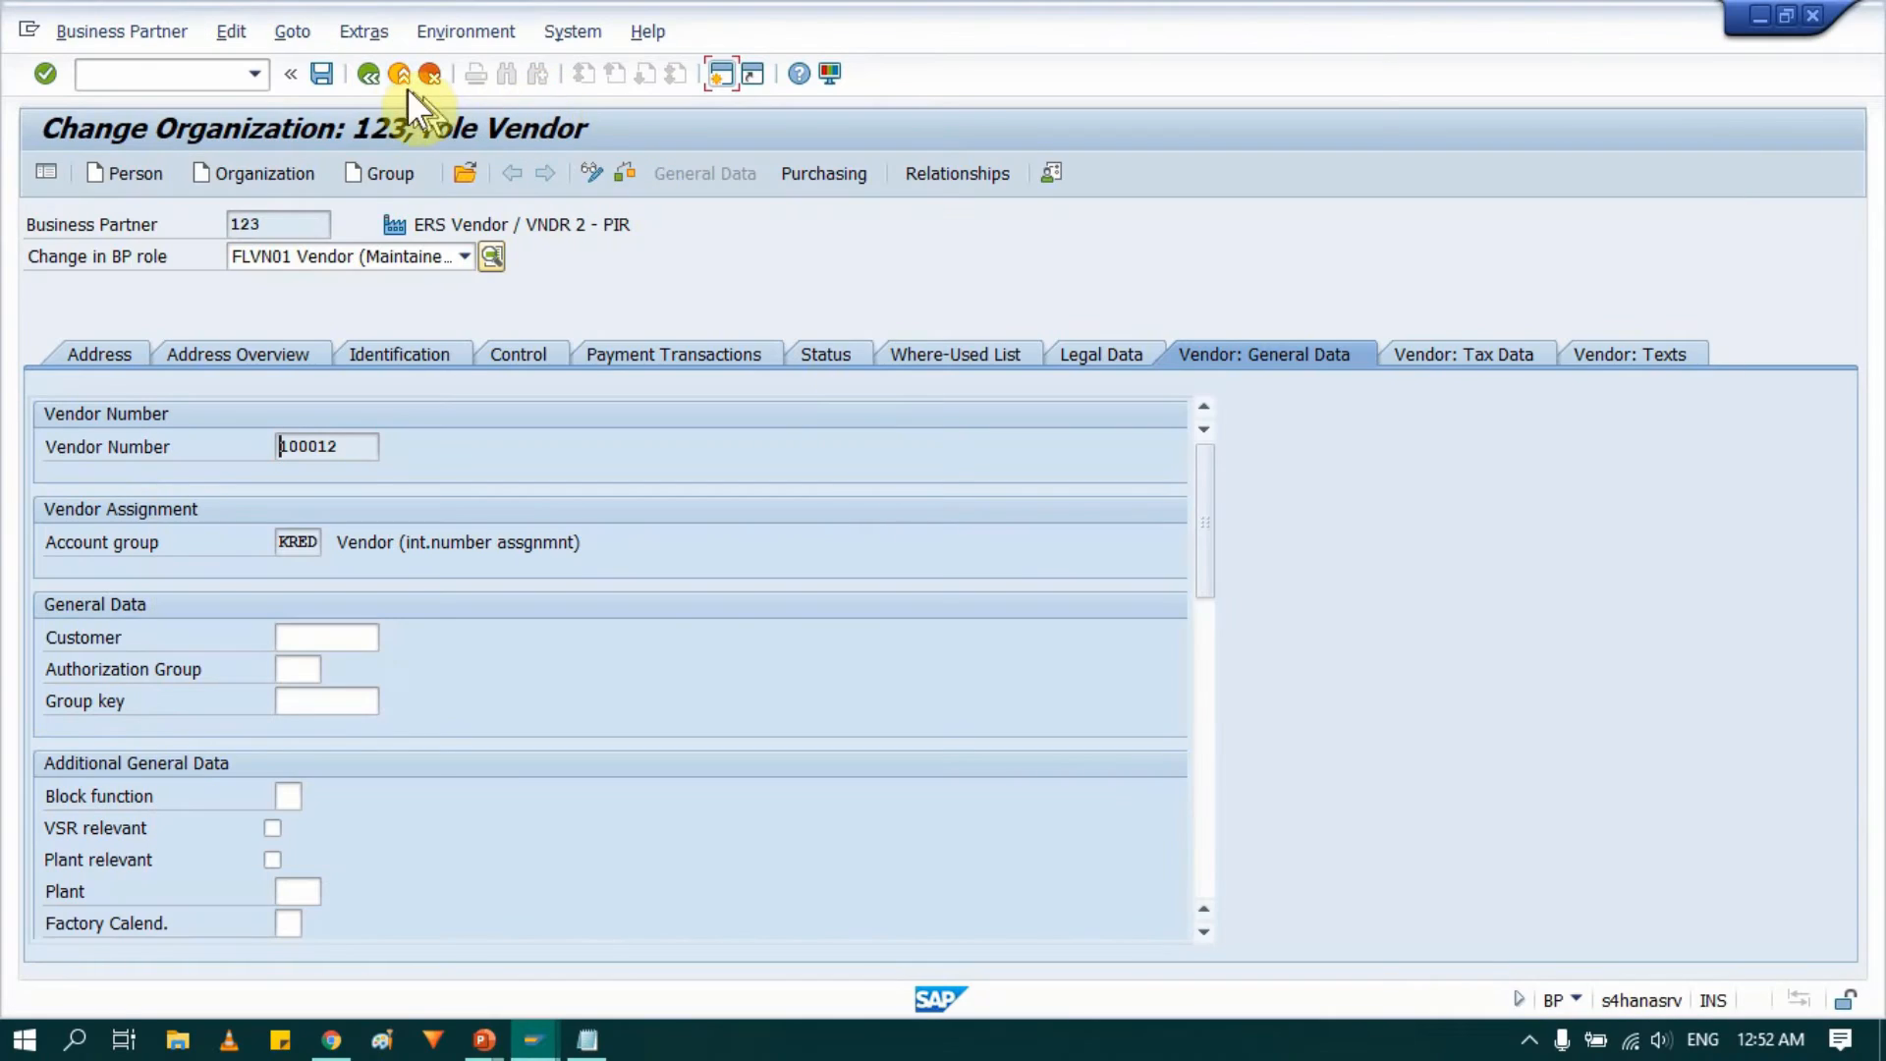
# Exit the business partner and start transaction ME21N to create a purchase order.
pyautogui.click(394, 76)
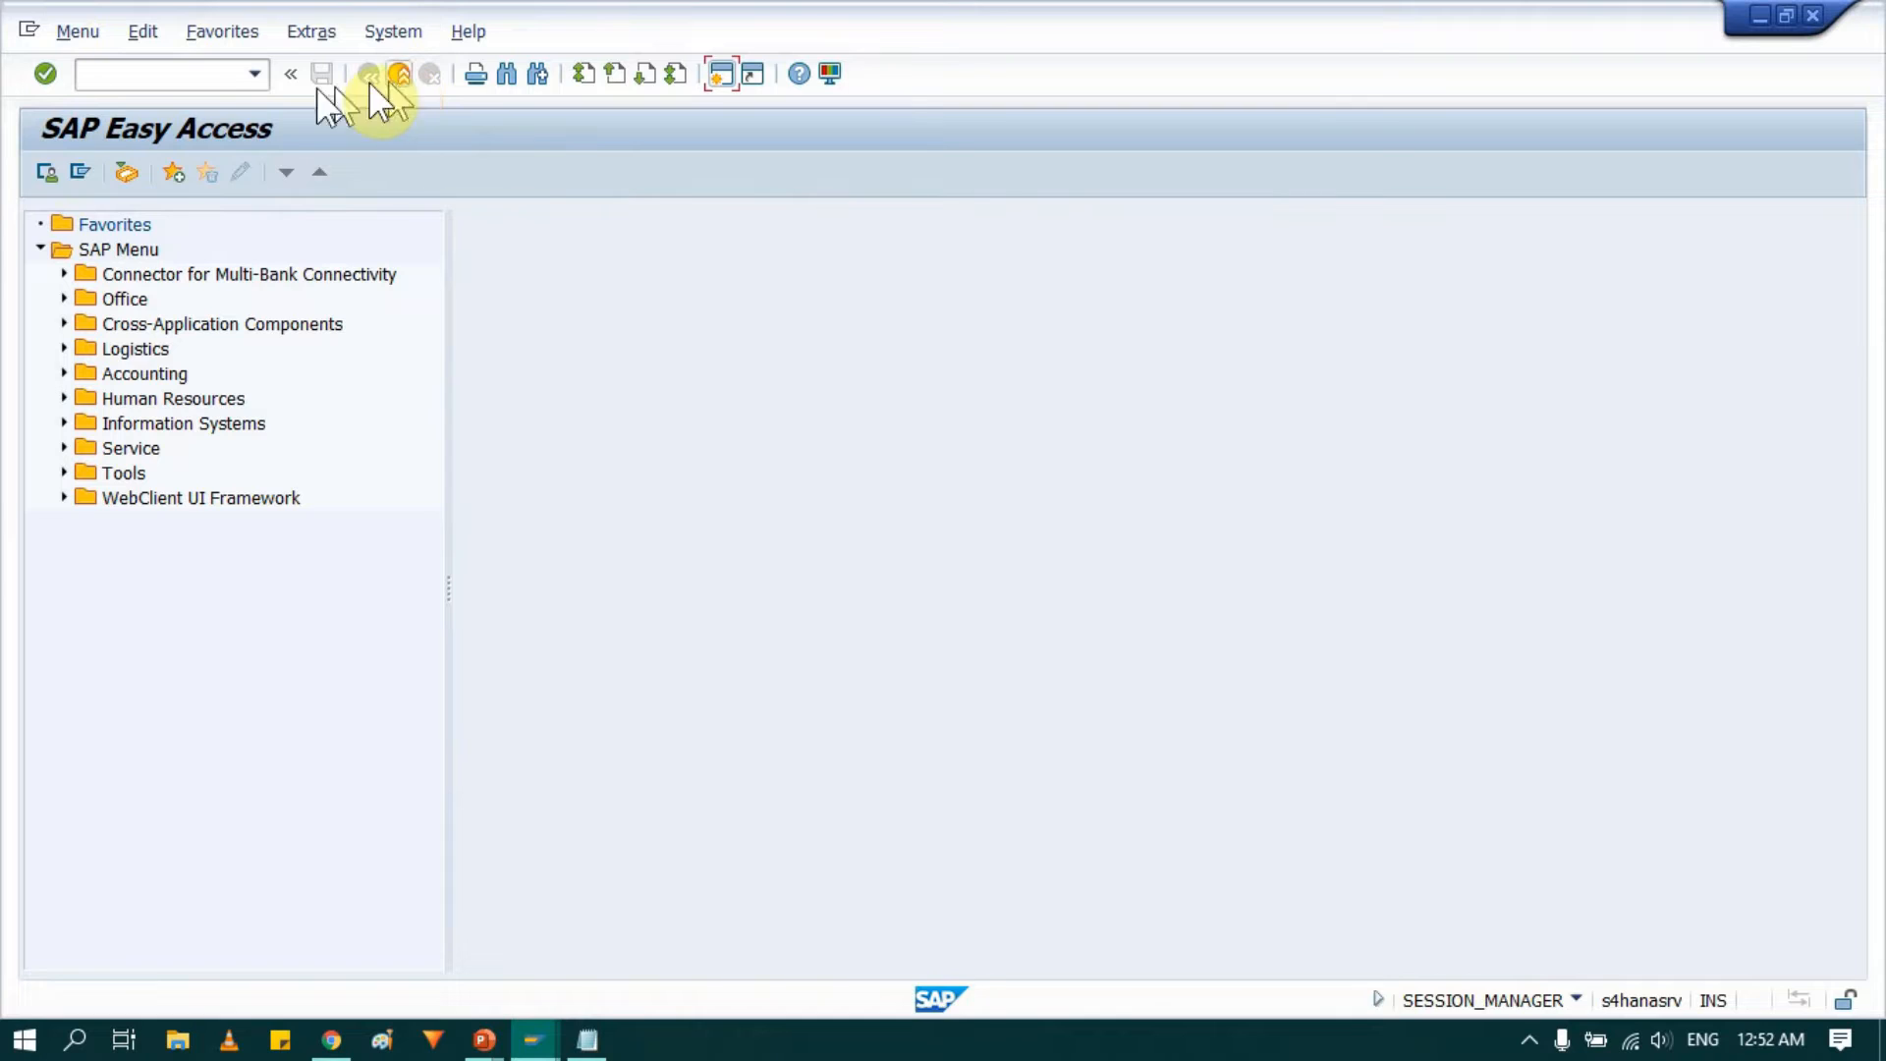
pyautogui.click(164, 74)
pyautogui.write('ME21N')
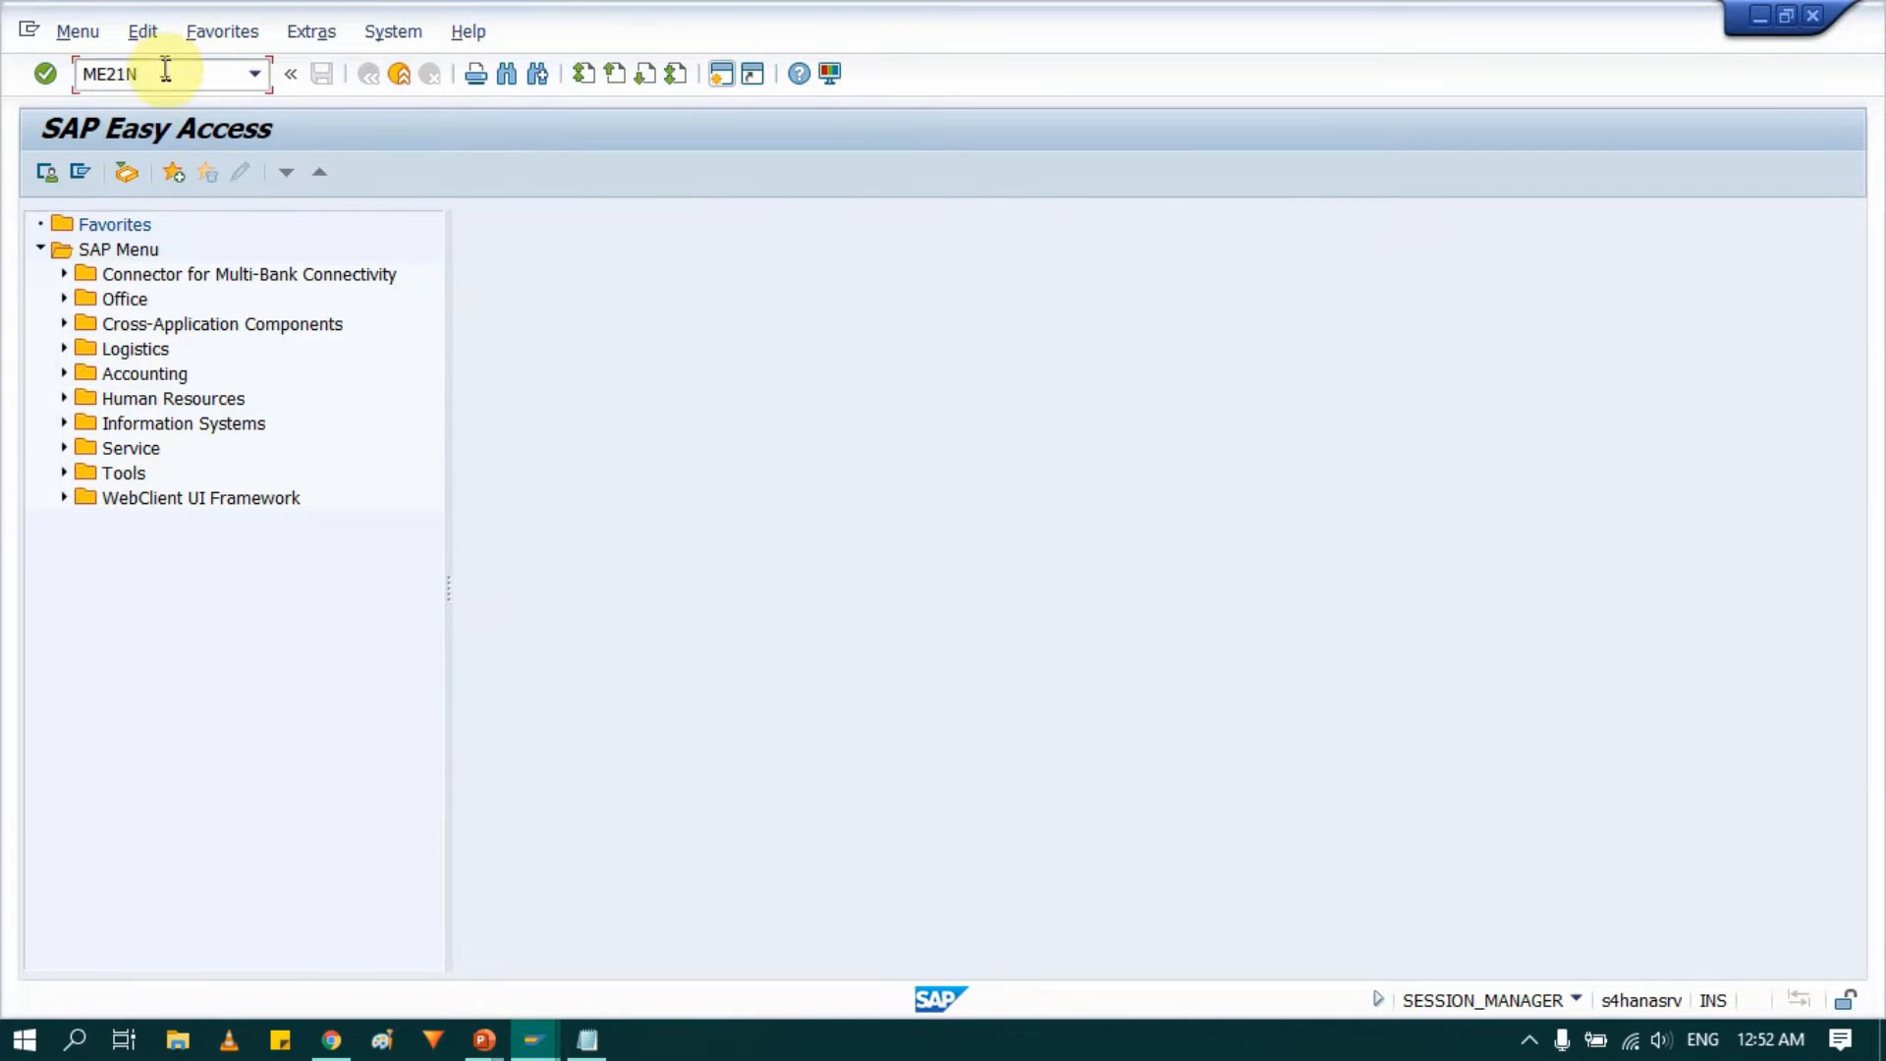
pyautogui.moveTo(168, 71); pyautogui.dragTo(63, 72)
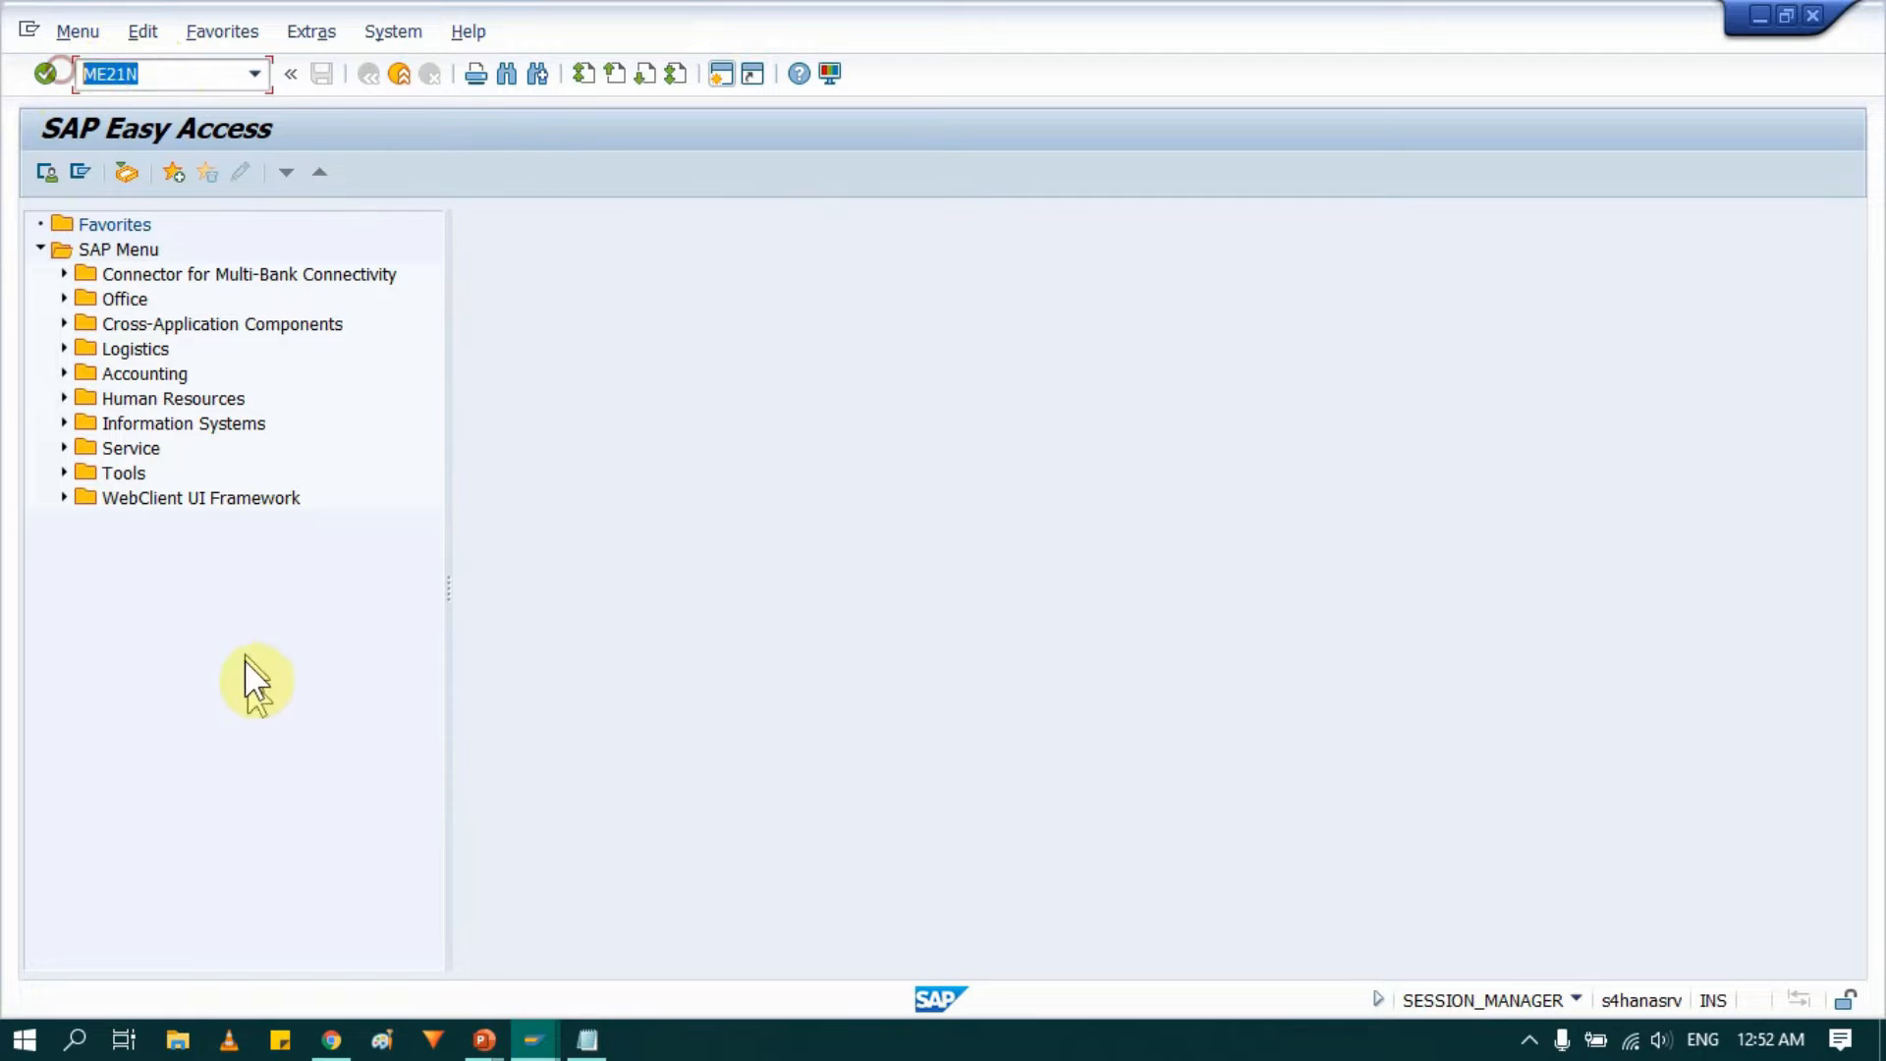
pyautogui.press('Return')
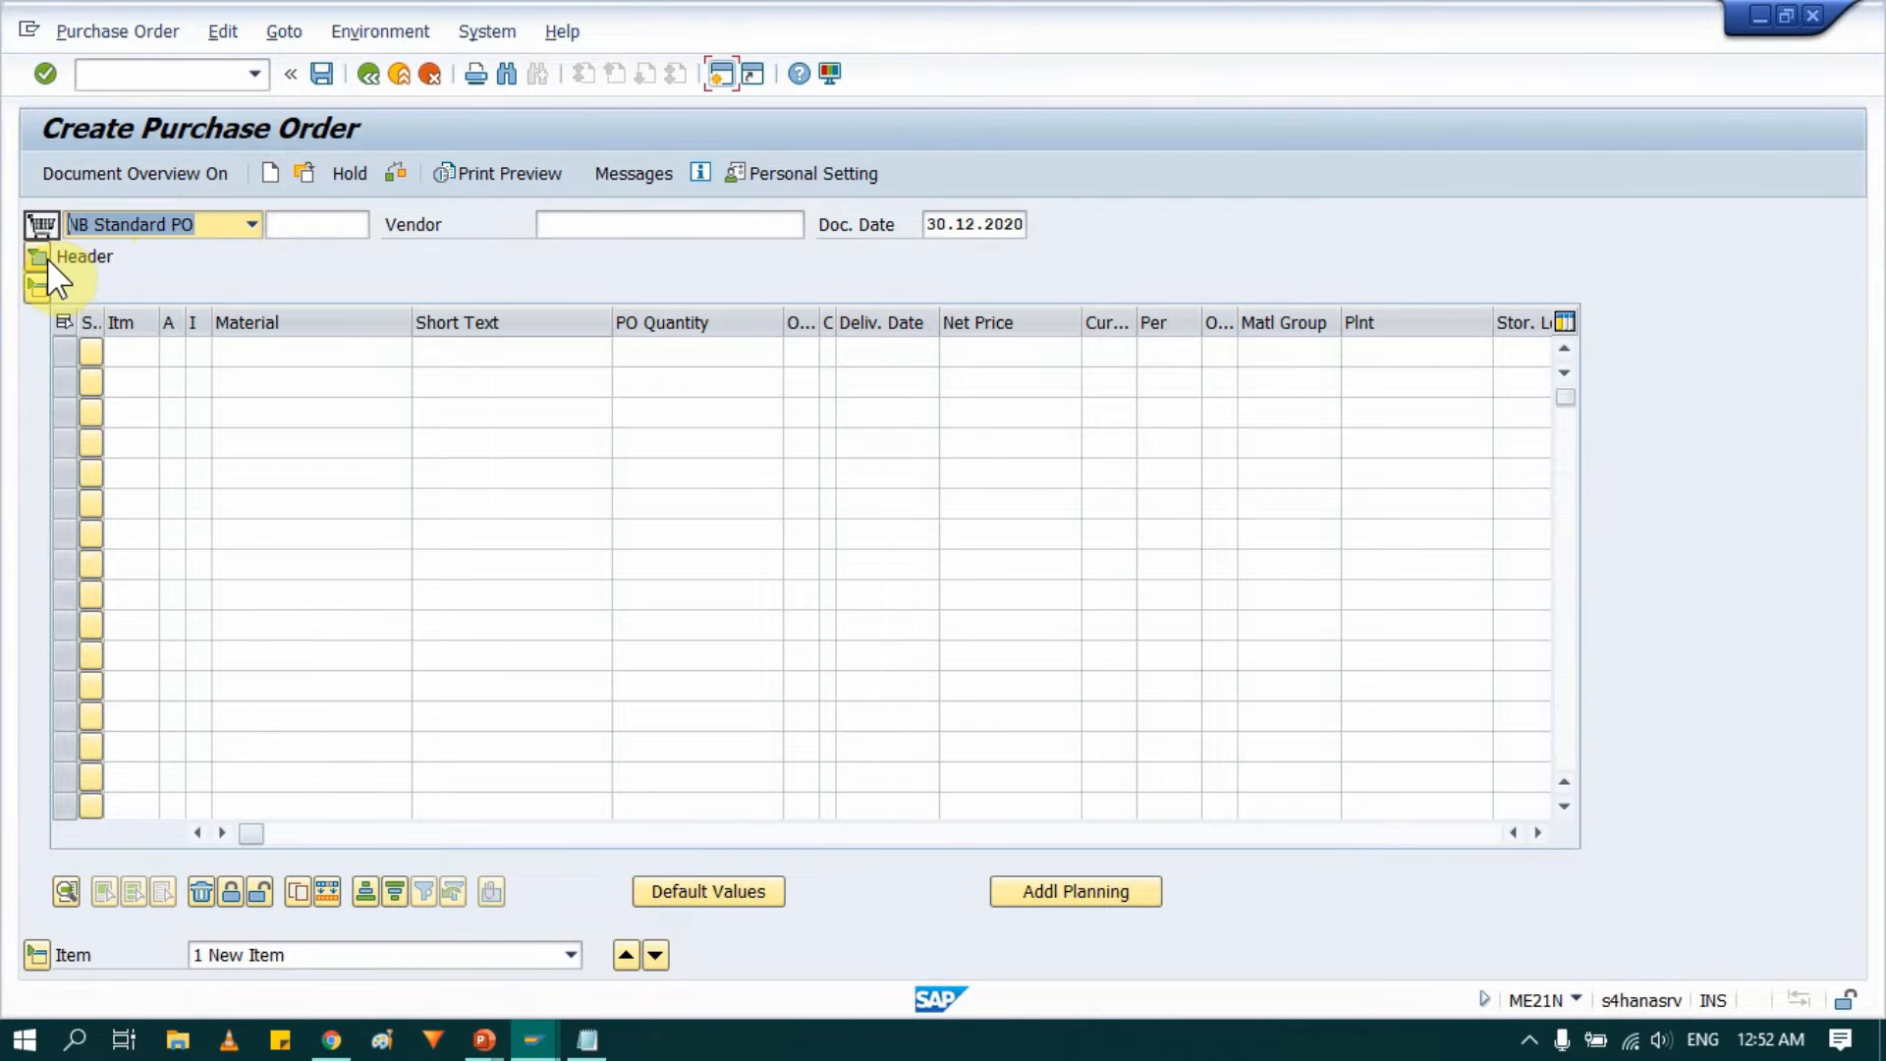
# Expand the purchase order header and copy the material number from the notes.
pyautogui.click(38, 255)
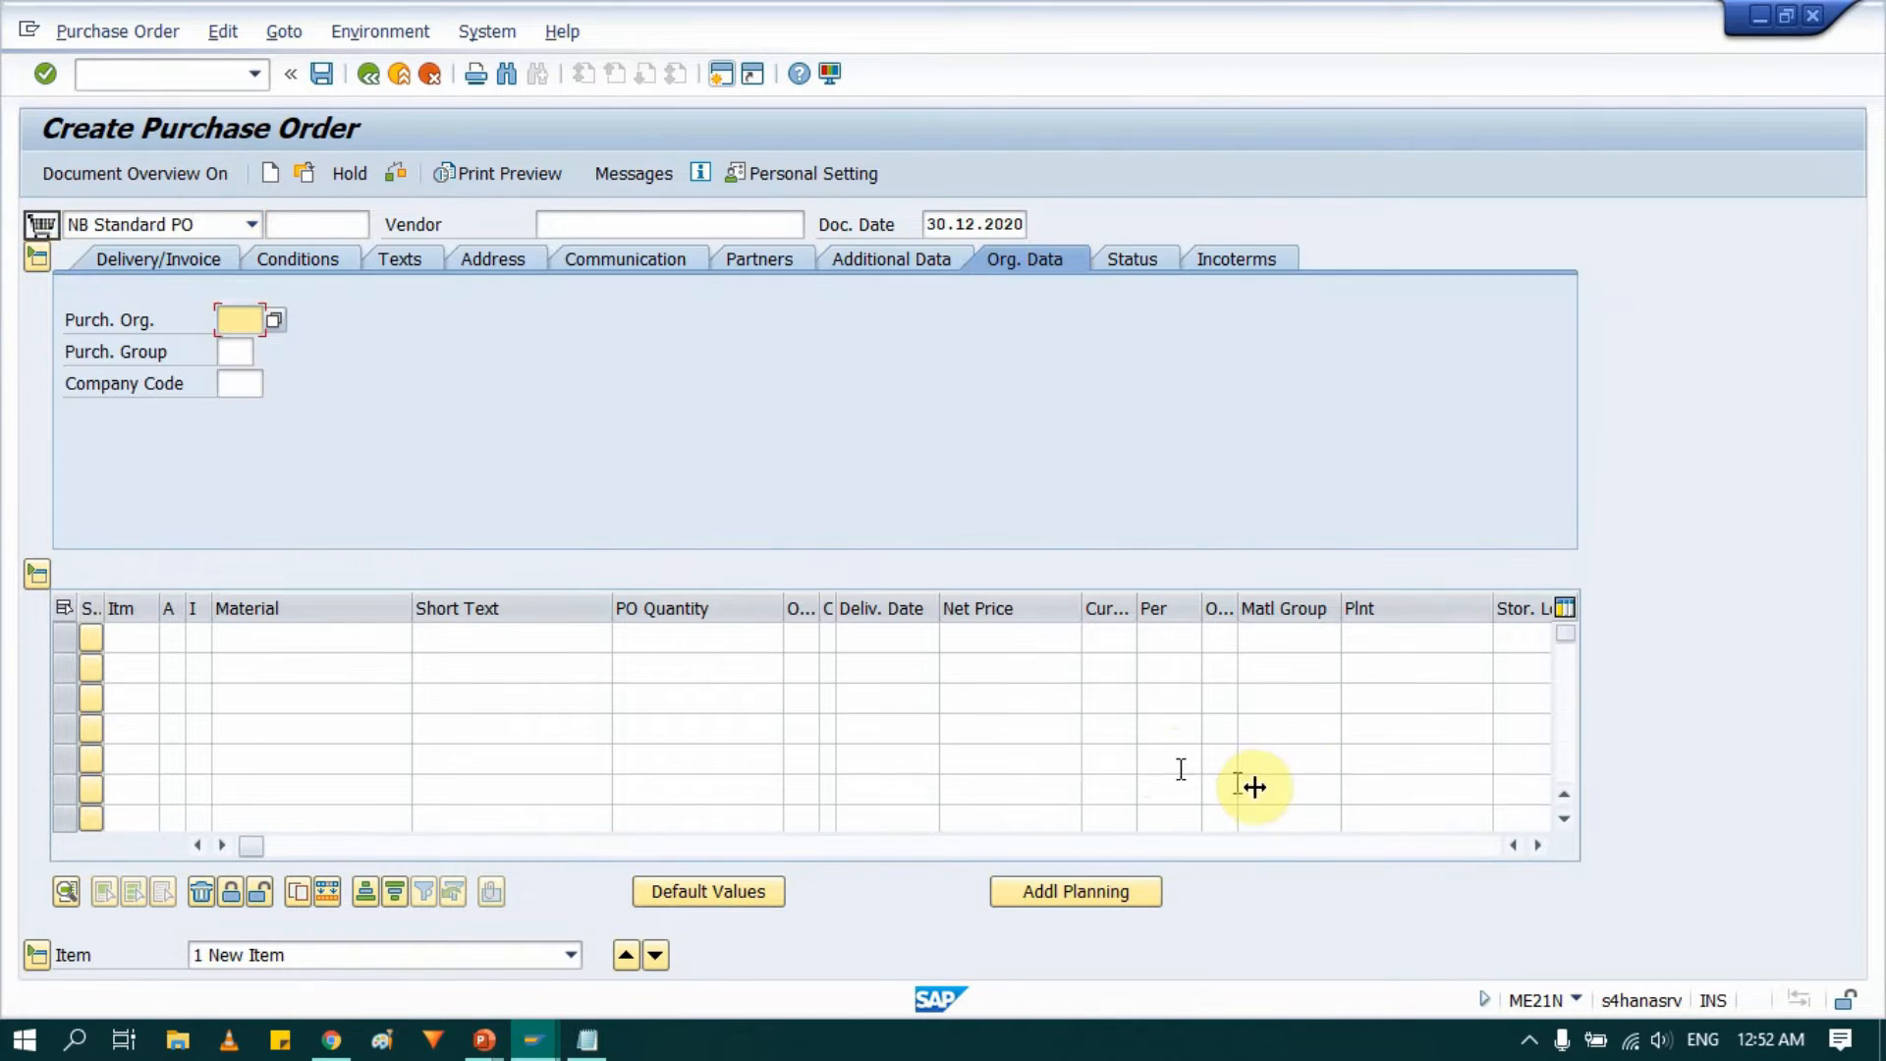
pyautogui.click(574, 220)
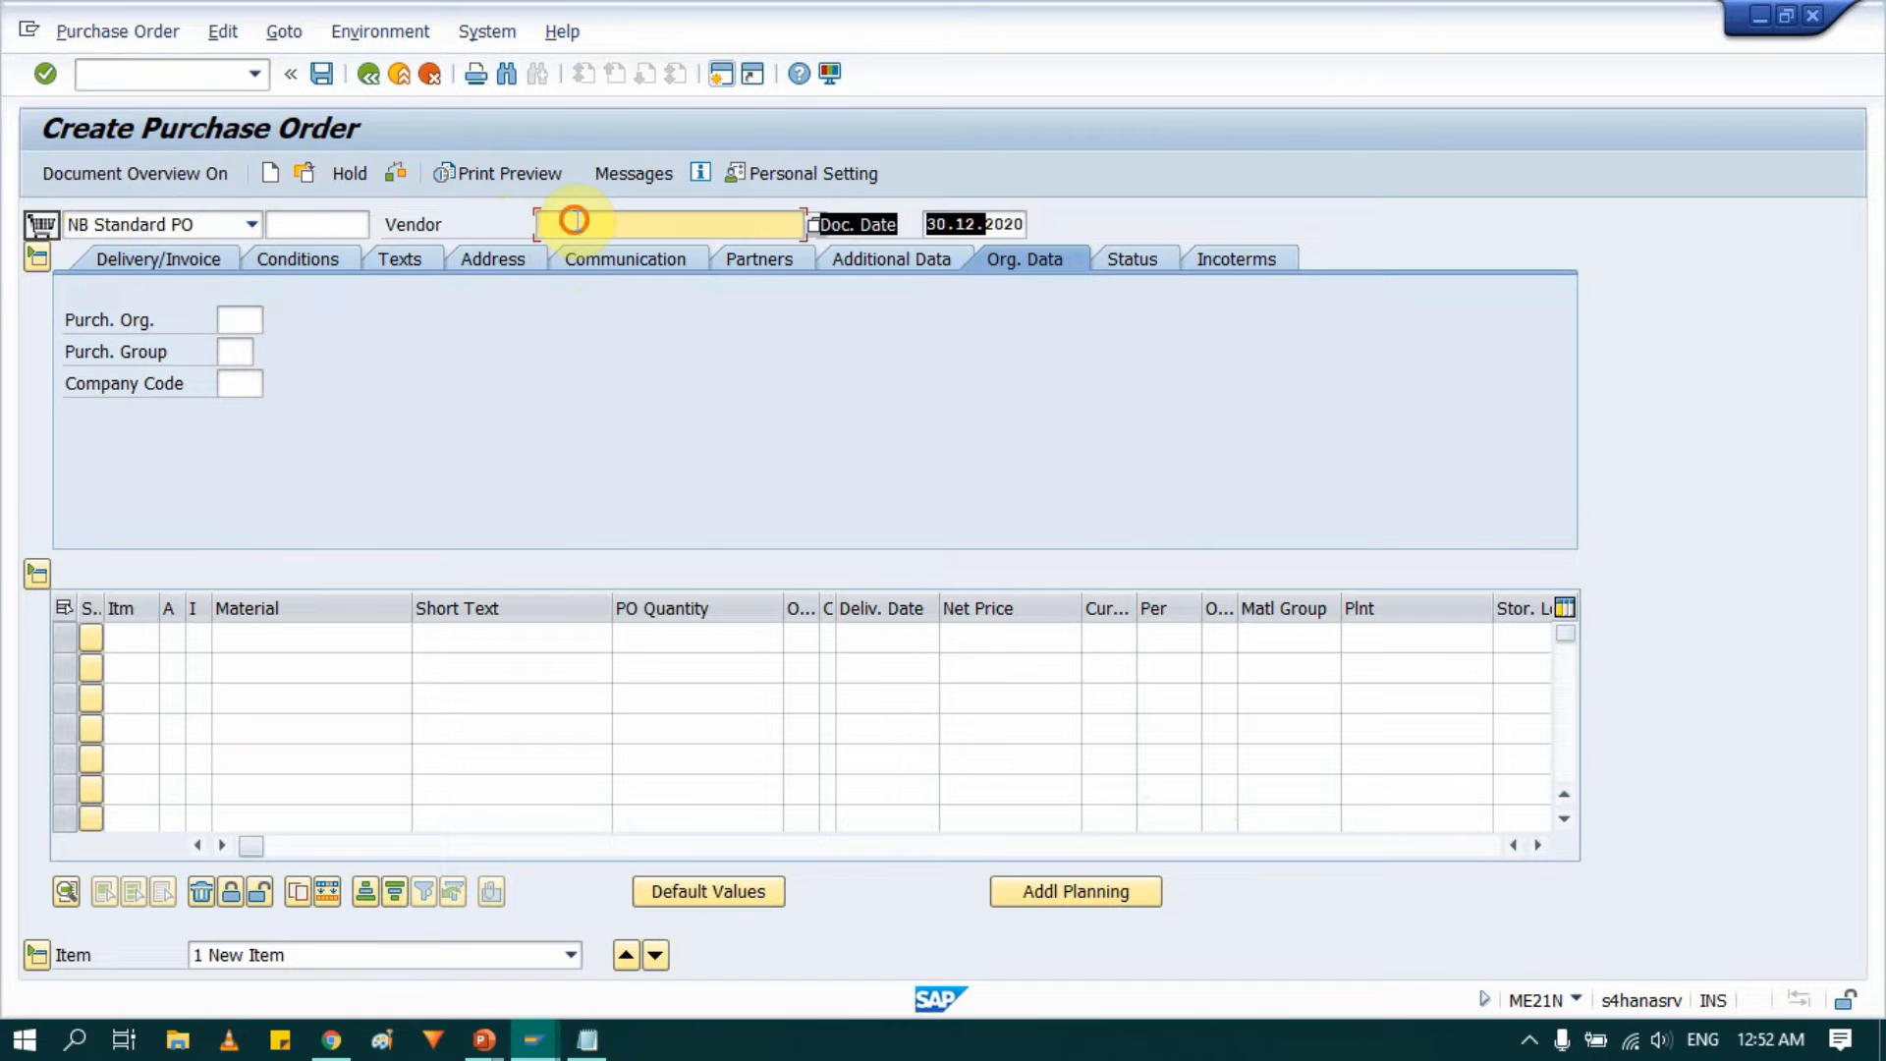
pyautogui.hotkey('alt', 'Tab')
pyautogui.hotkey('alt', 'Tab')
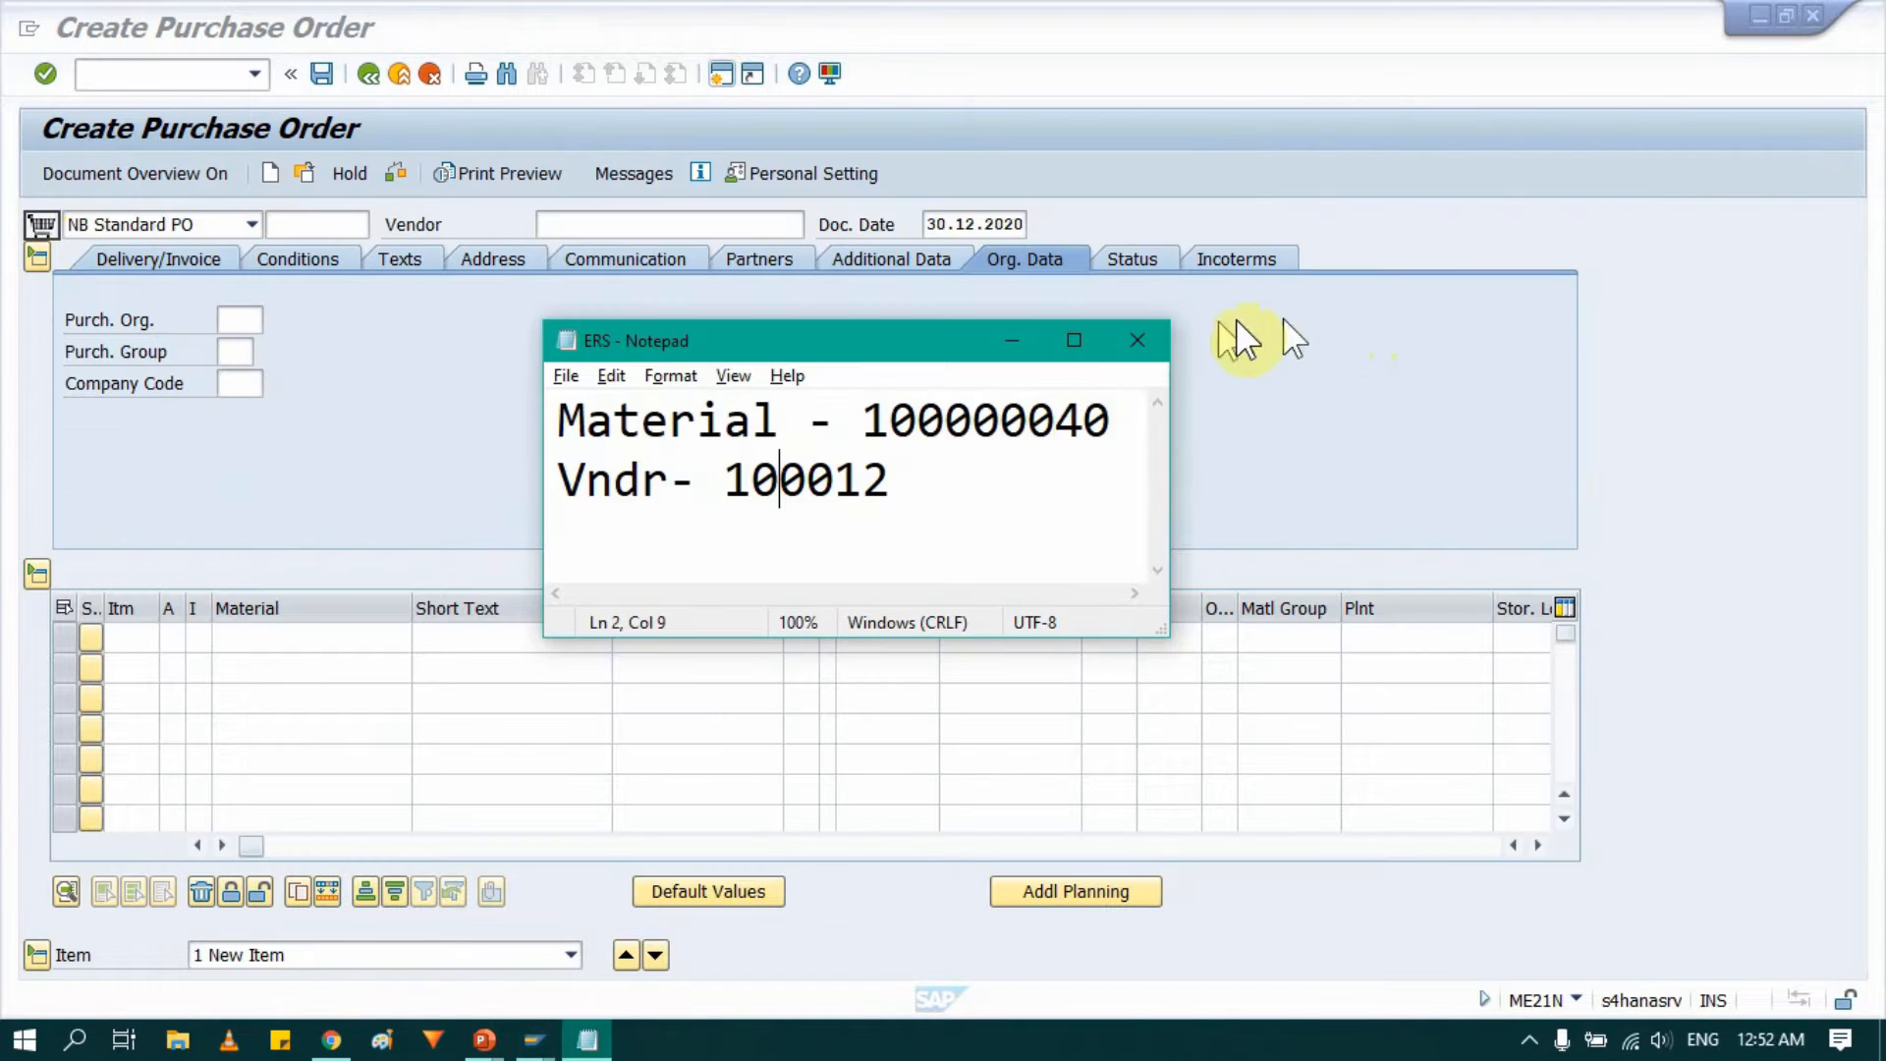
pyautogui.doubleClick(997, 421)
pyautogui.hotkey('ctrl', 'c')
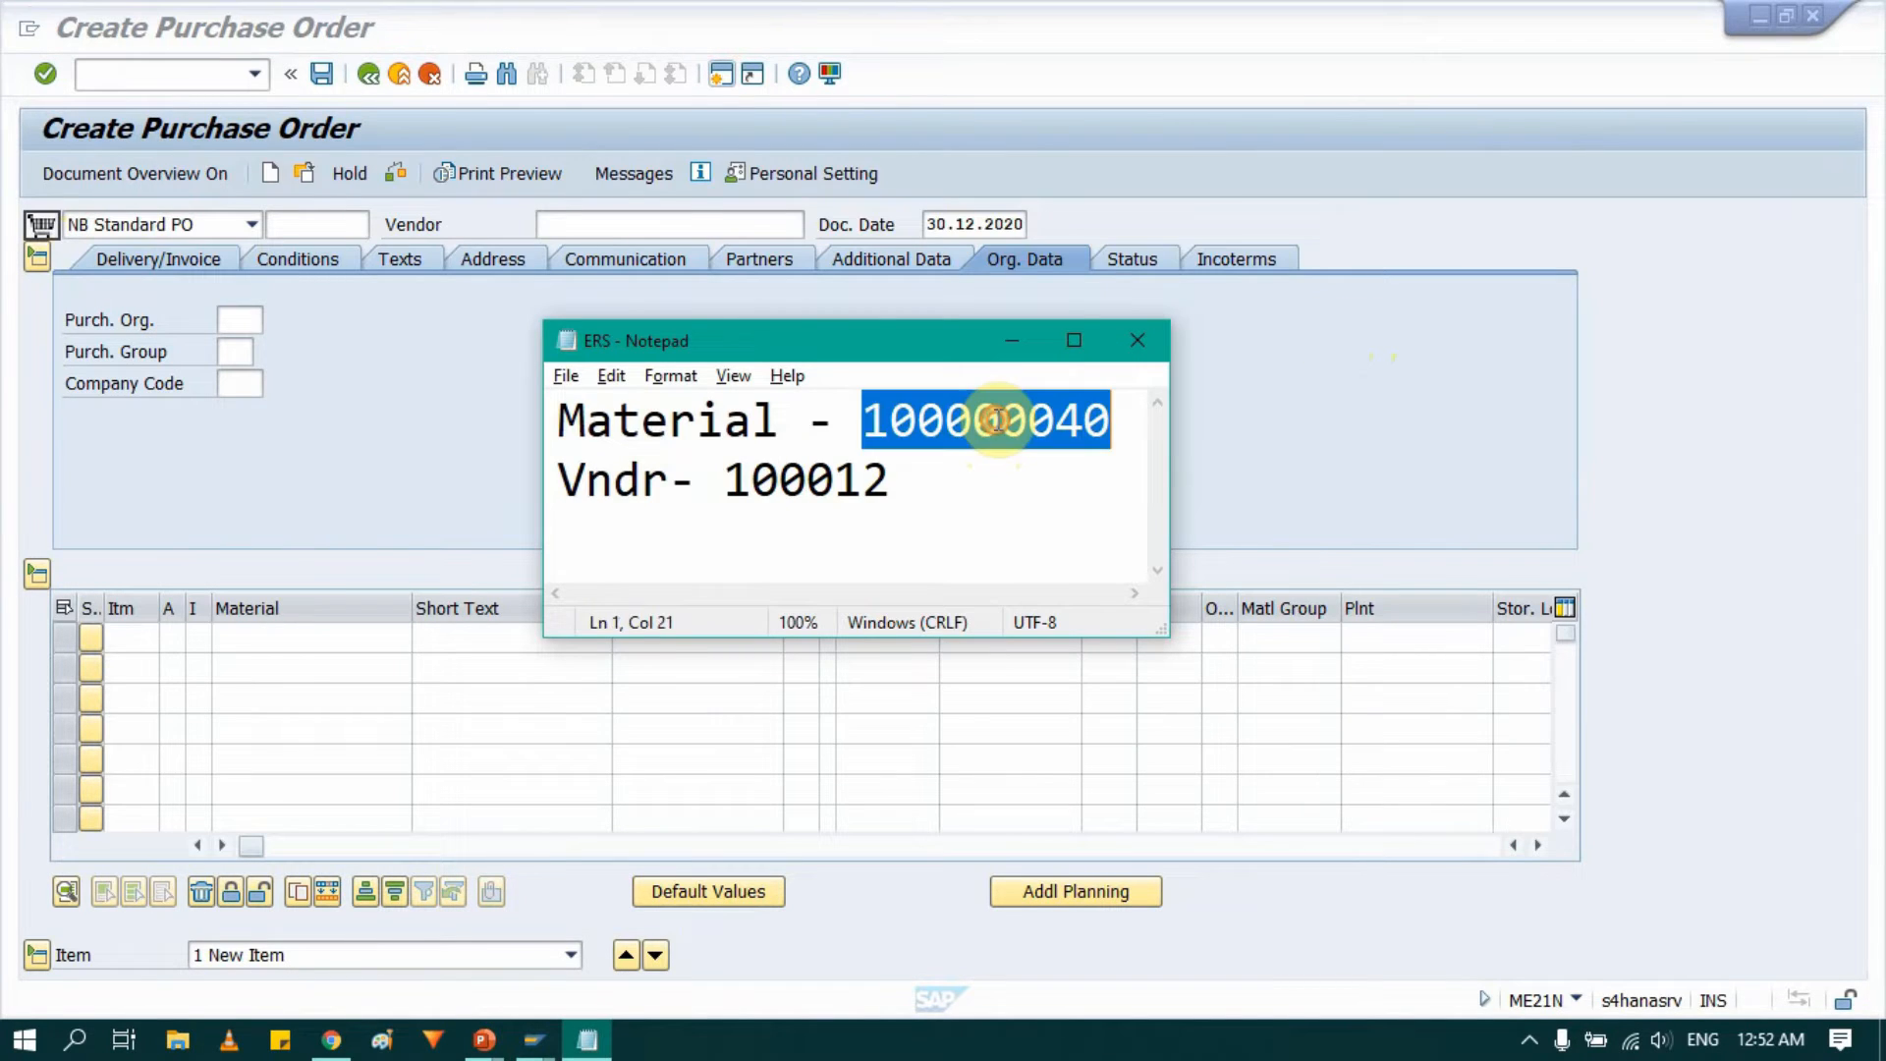
pyautogui.click(266, 639)
# Enter the ERS vendor's number as the purchase order vendor.
pyautogui.click(615, 223)
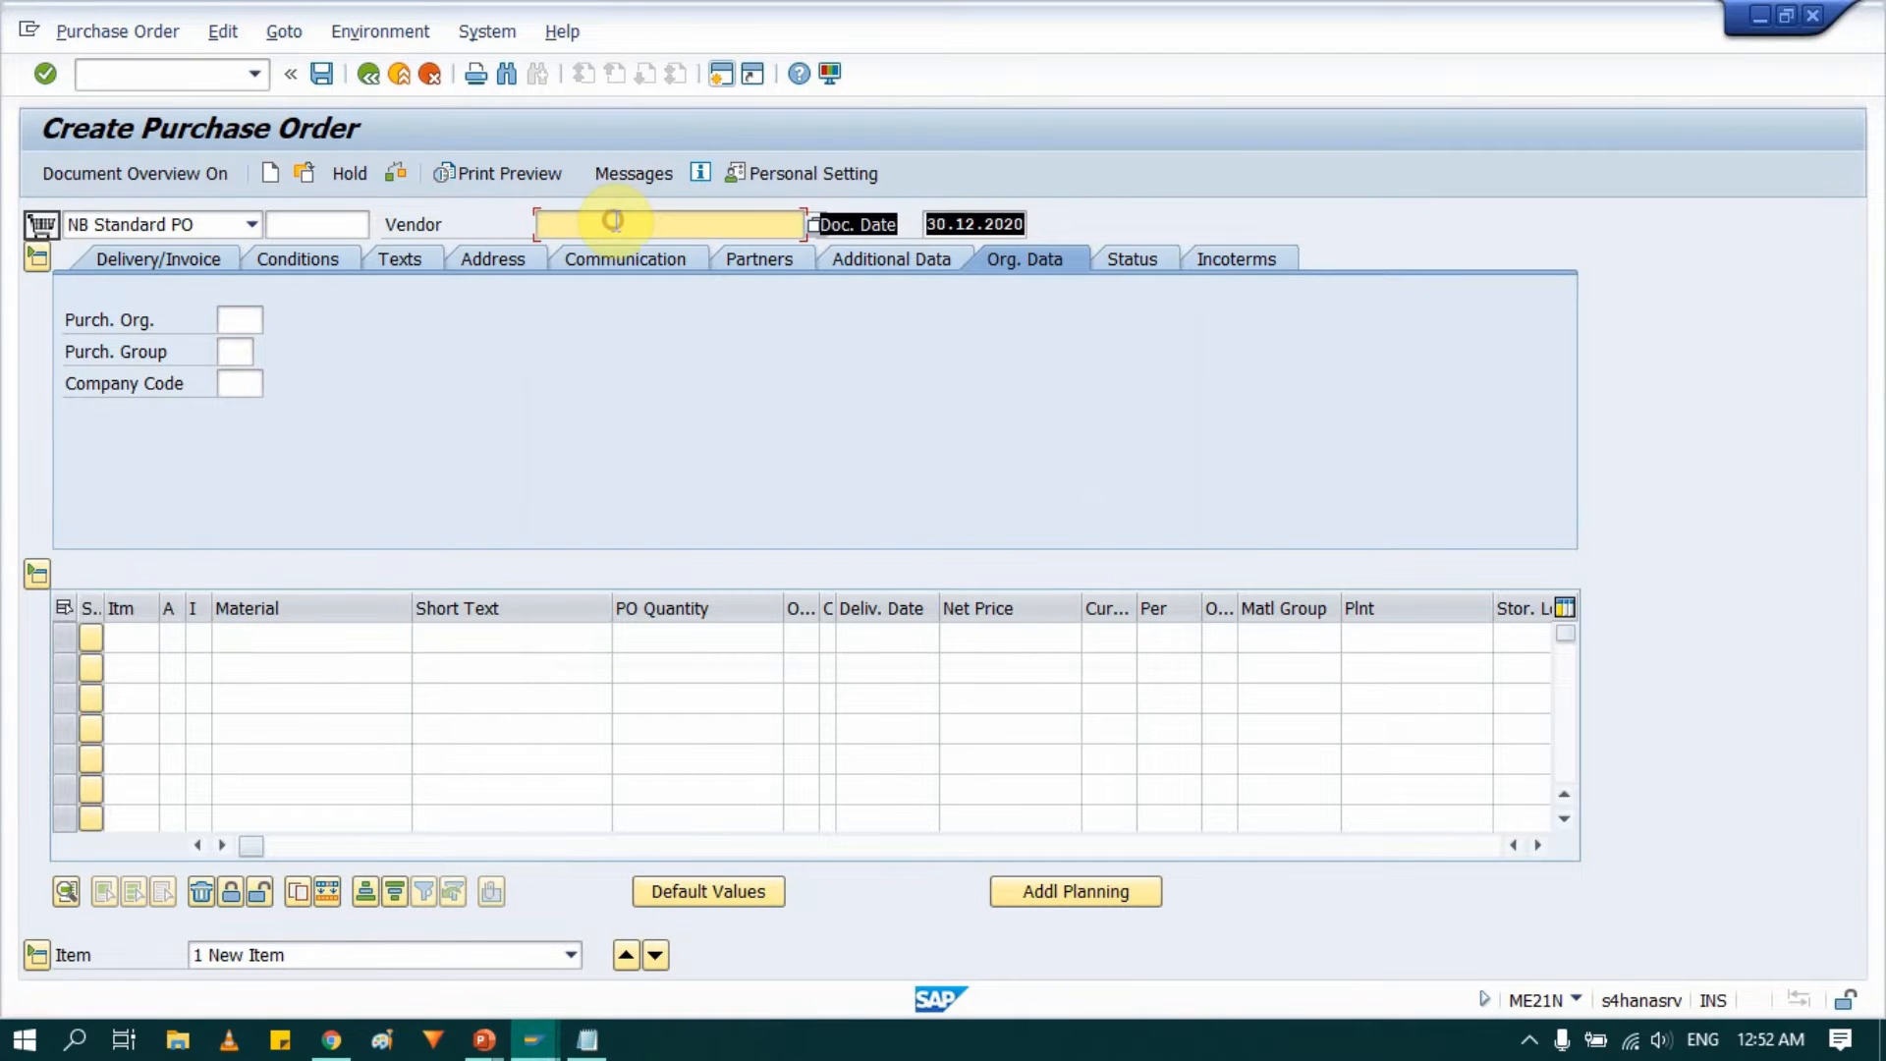
pyautogui.write('100012')
# Set purchasing organization 0001, purchasing group 001 and company code 0001 in the header org data.
pyautogui.click(239, 320)
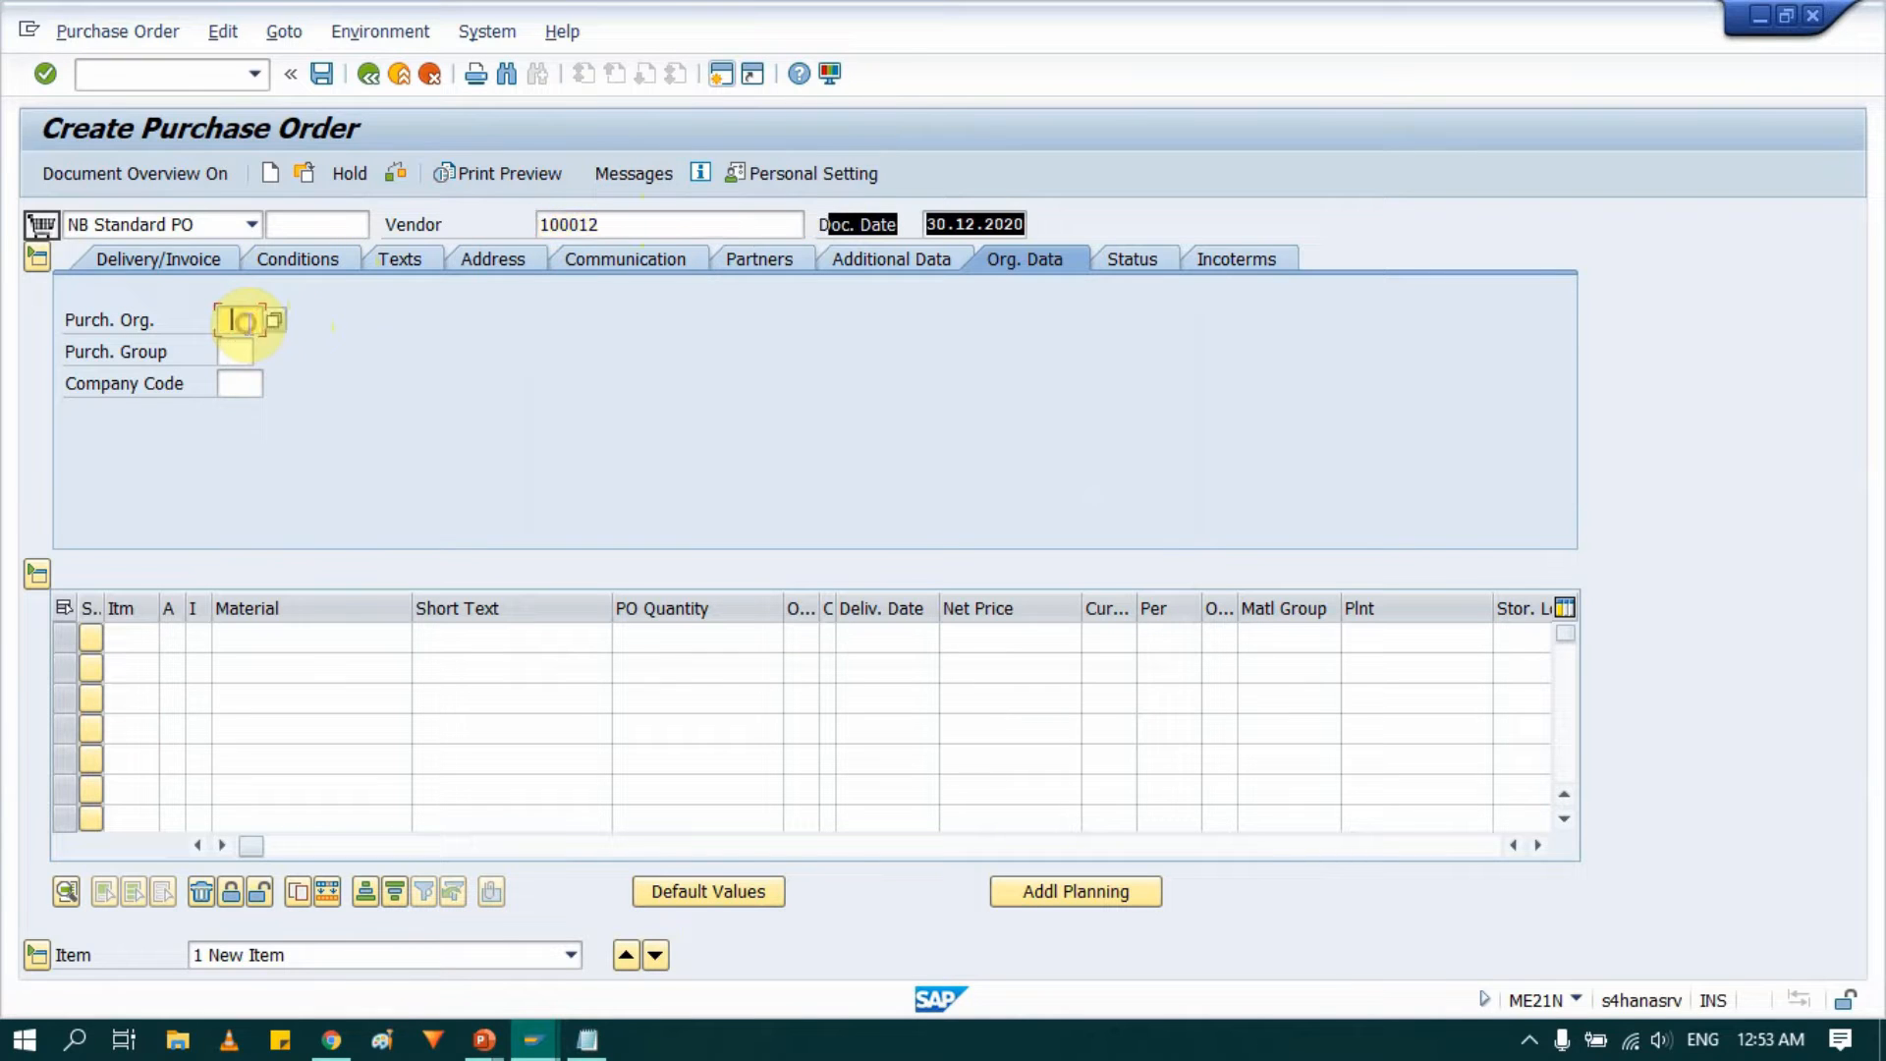
pyautogui.click(253, 350)
pyautogui.click(245, 314)
pyautogui.click(243, 342)
pyautogui.click(235, 356)
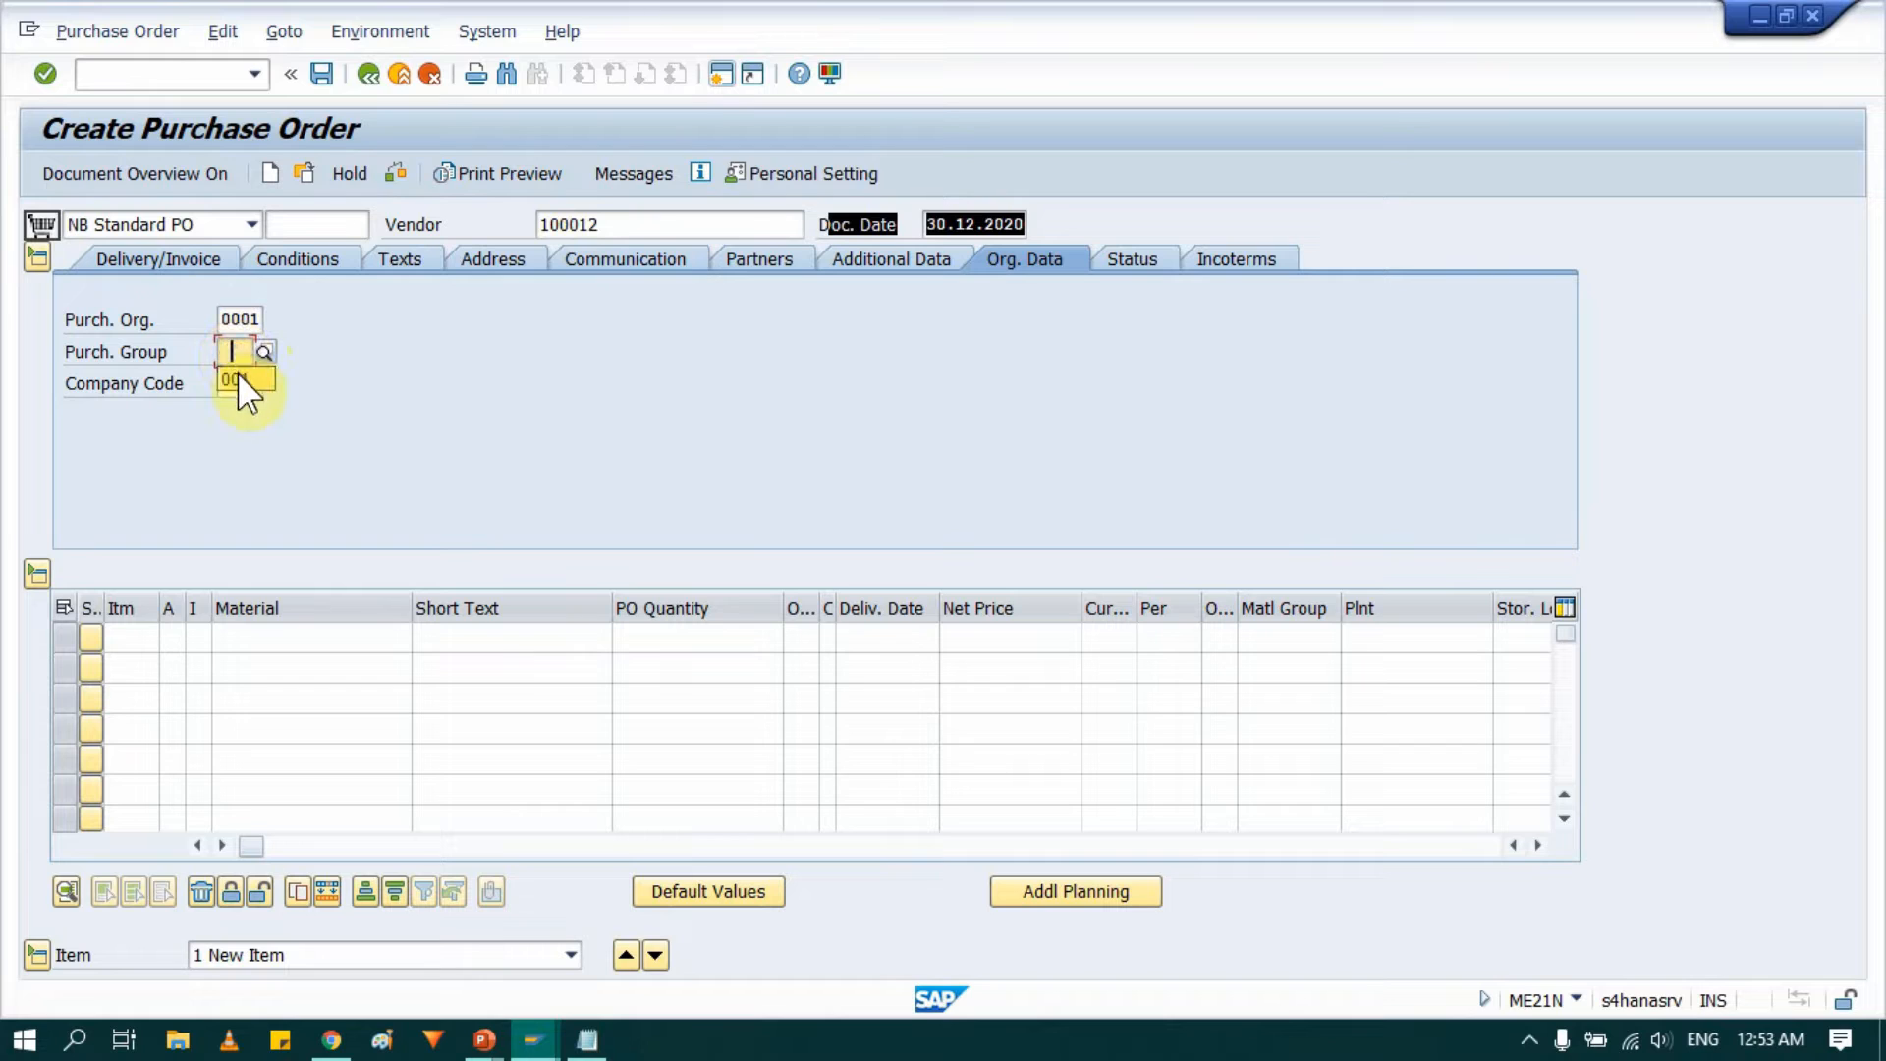
pyautogui.click(238, 380)
pyautogui.click(239, 383)
pyautogui.click(239, 407)
# Enter material 100000040 with PO quantity 10 EA in the first item line.
pyautogui.click(293, 638)
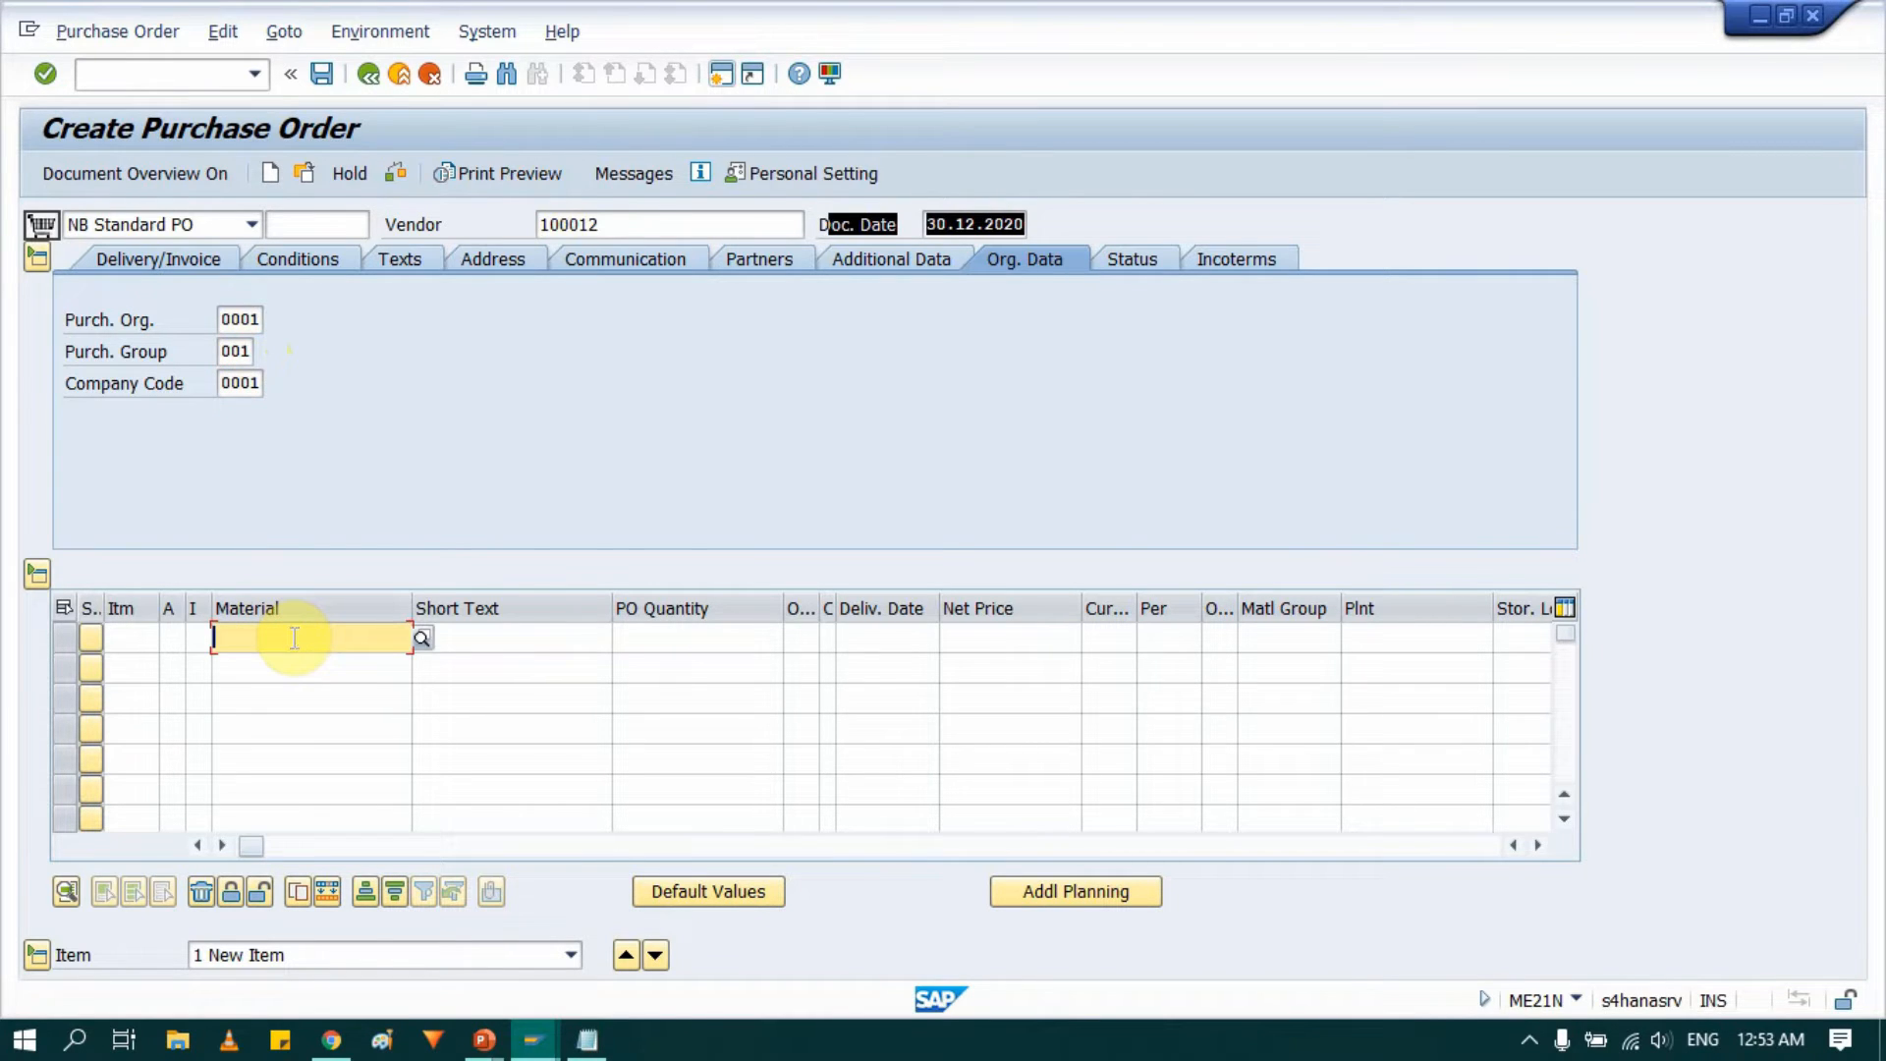
pyautogui.hotkey('ctrl', 'v')
pyautogui.click(666, 638)
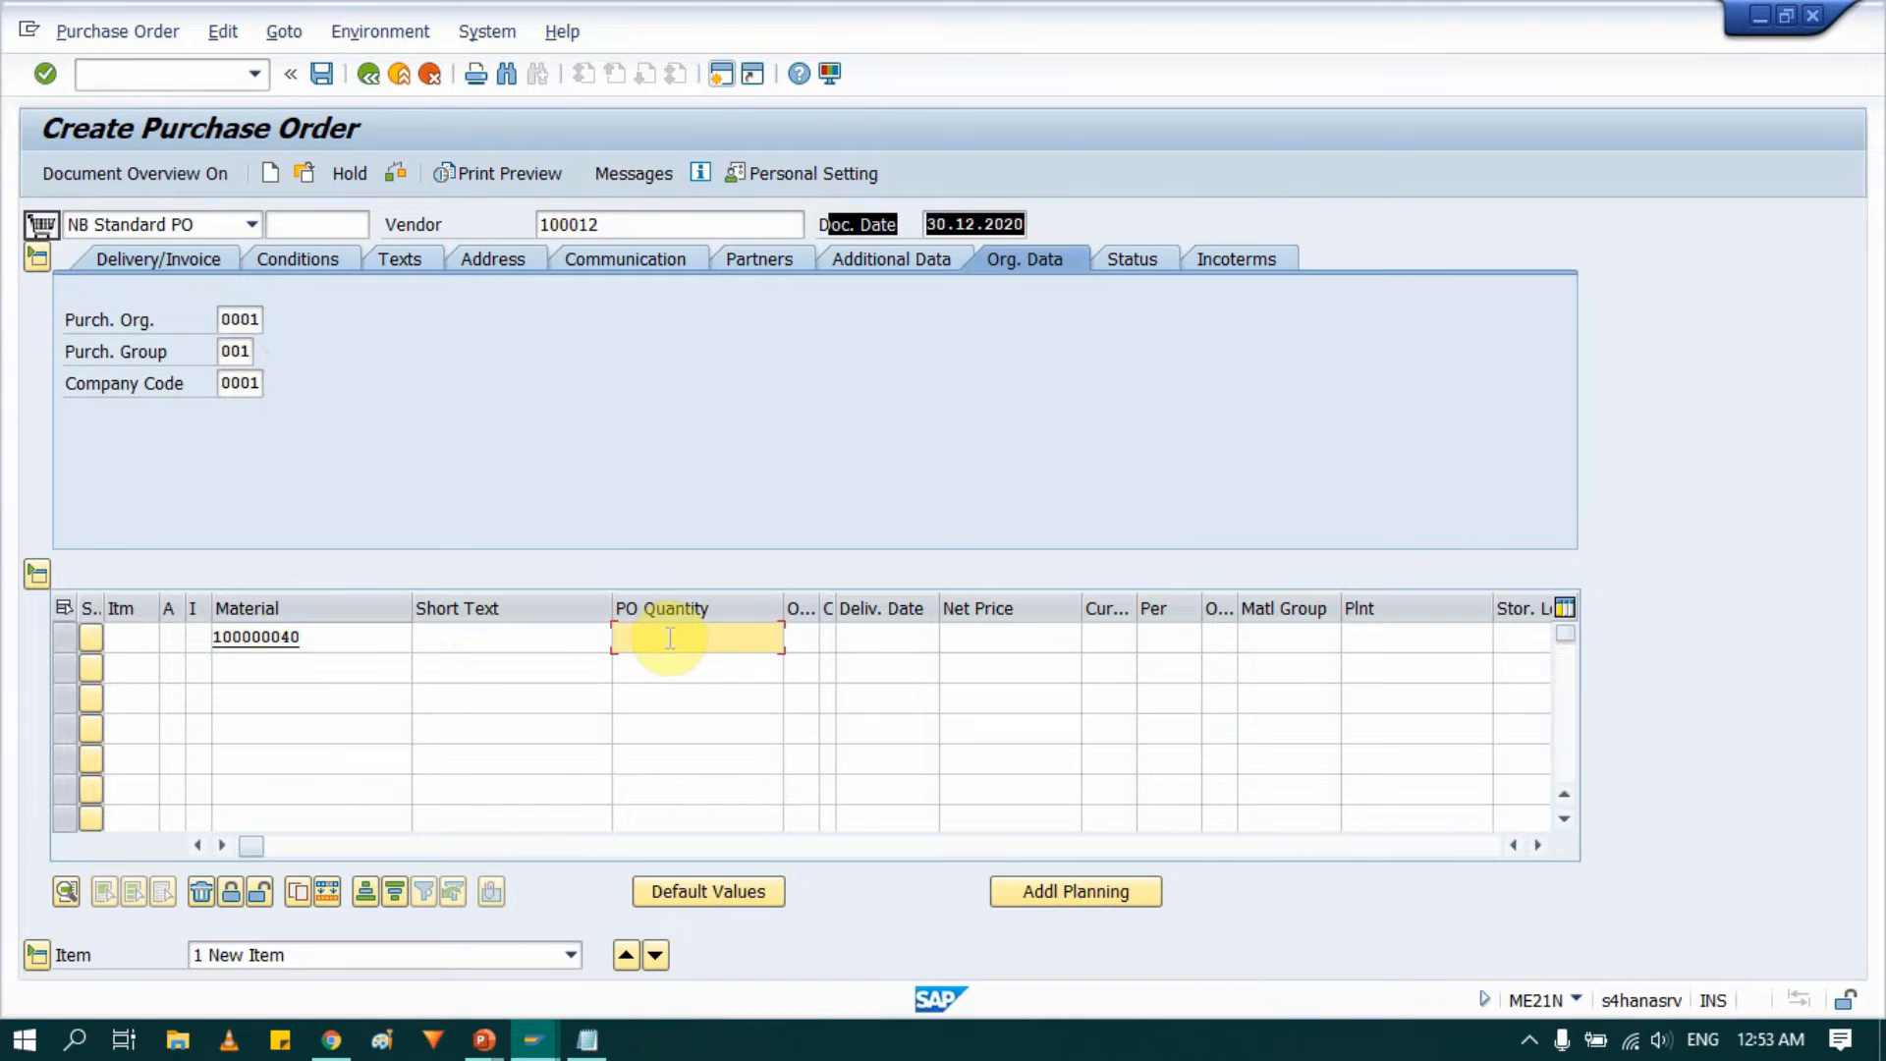
pyautogui.write('10')
pyautogui.press('Tab')
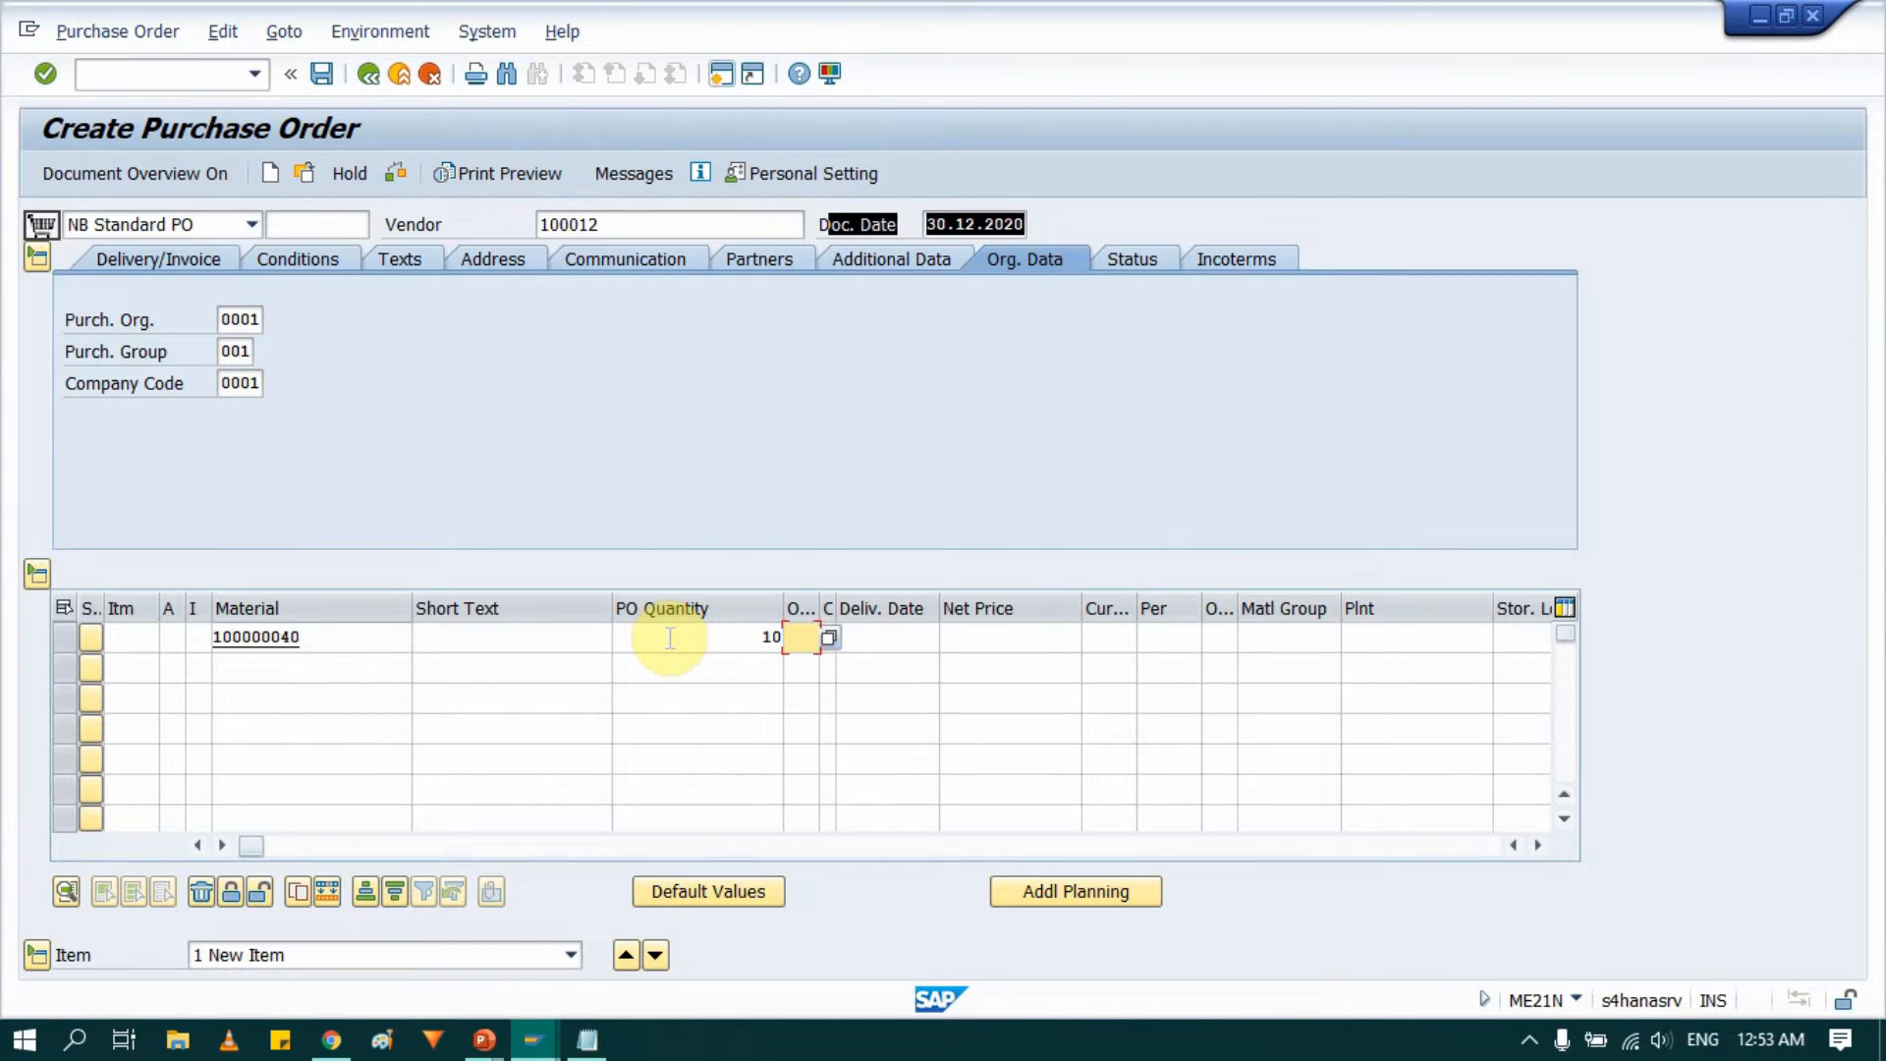
pyautogui.write('EA')
pyautogui.press('Tab')
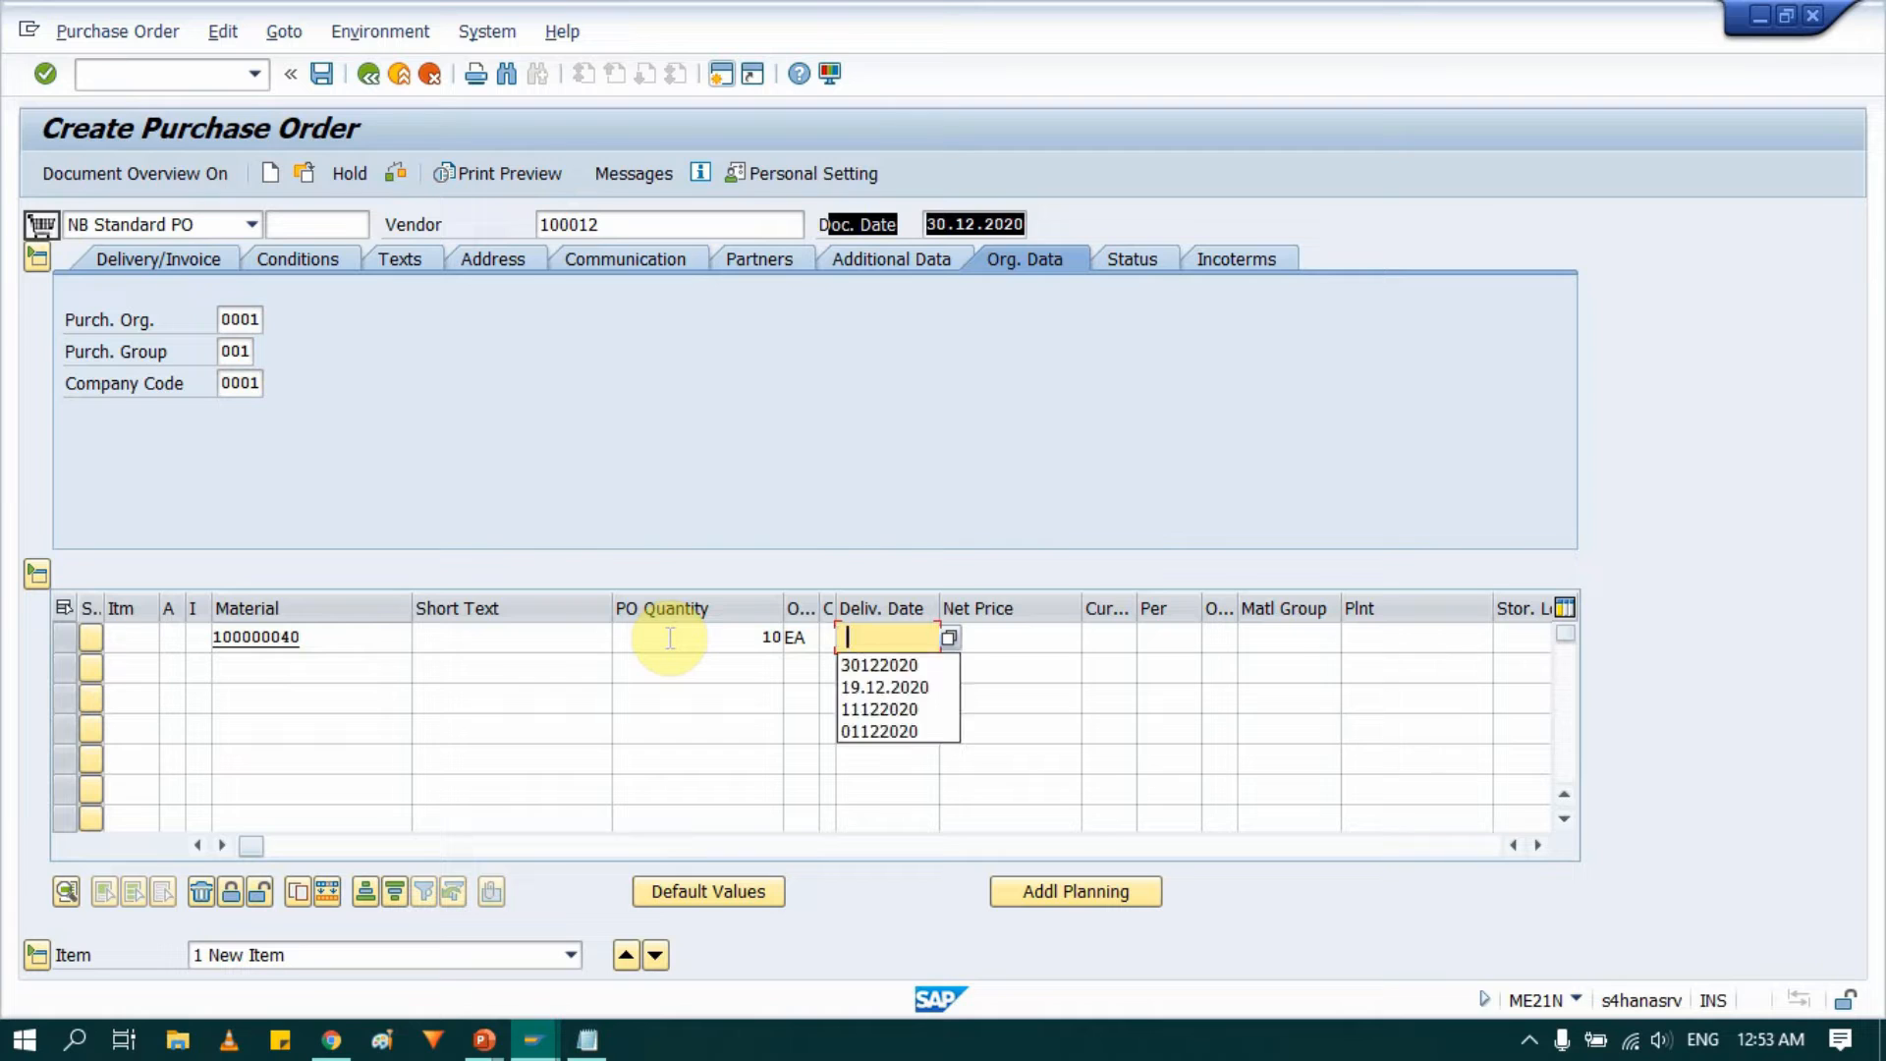
# Set the item's delivery date to 30.12.2020 and its net price to 10 AUD.
pyautogui.click(867, 664)
pyautogui.click(1020, 635)
pyautogui.write('1')
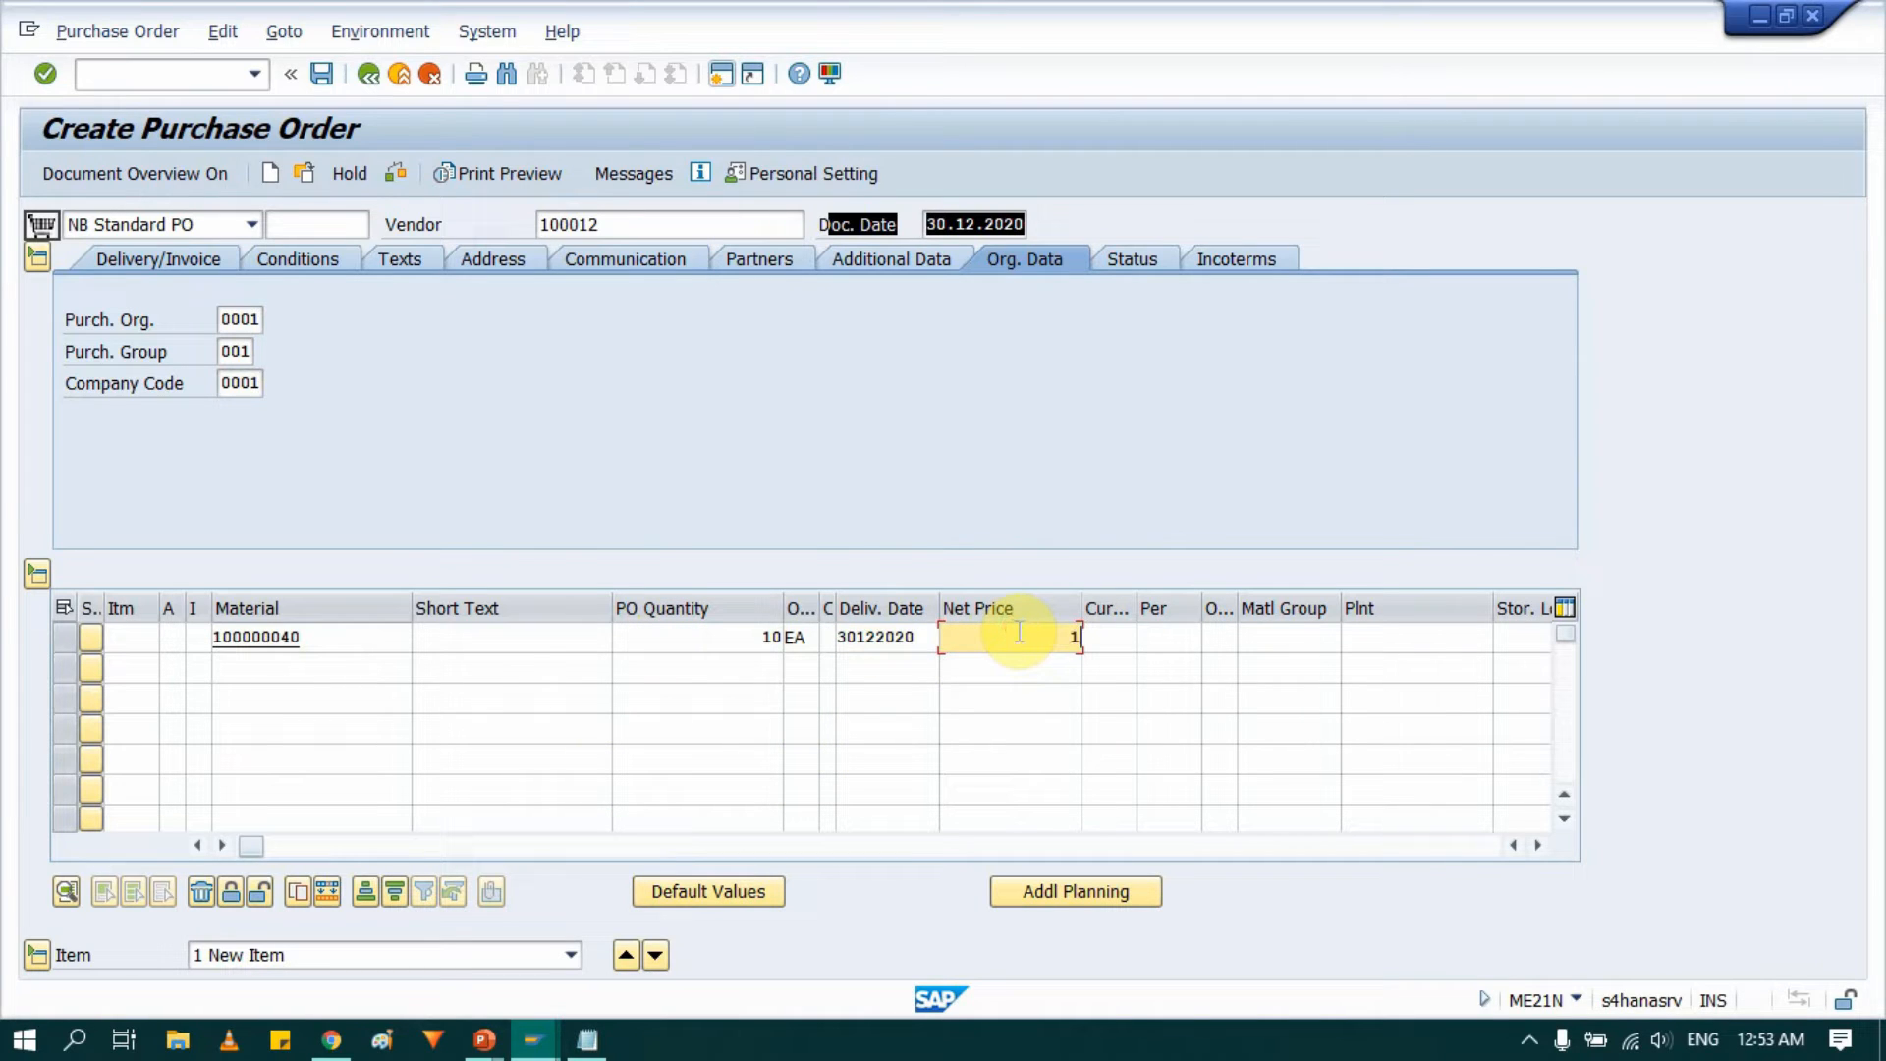
pyautogui.write('0')
pyautogui.press('Tab')
pyautogui.write('AUD')
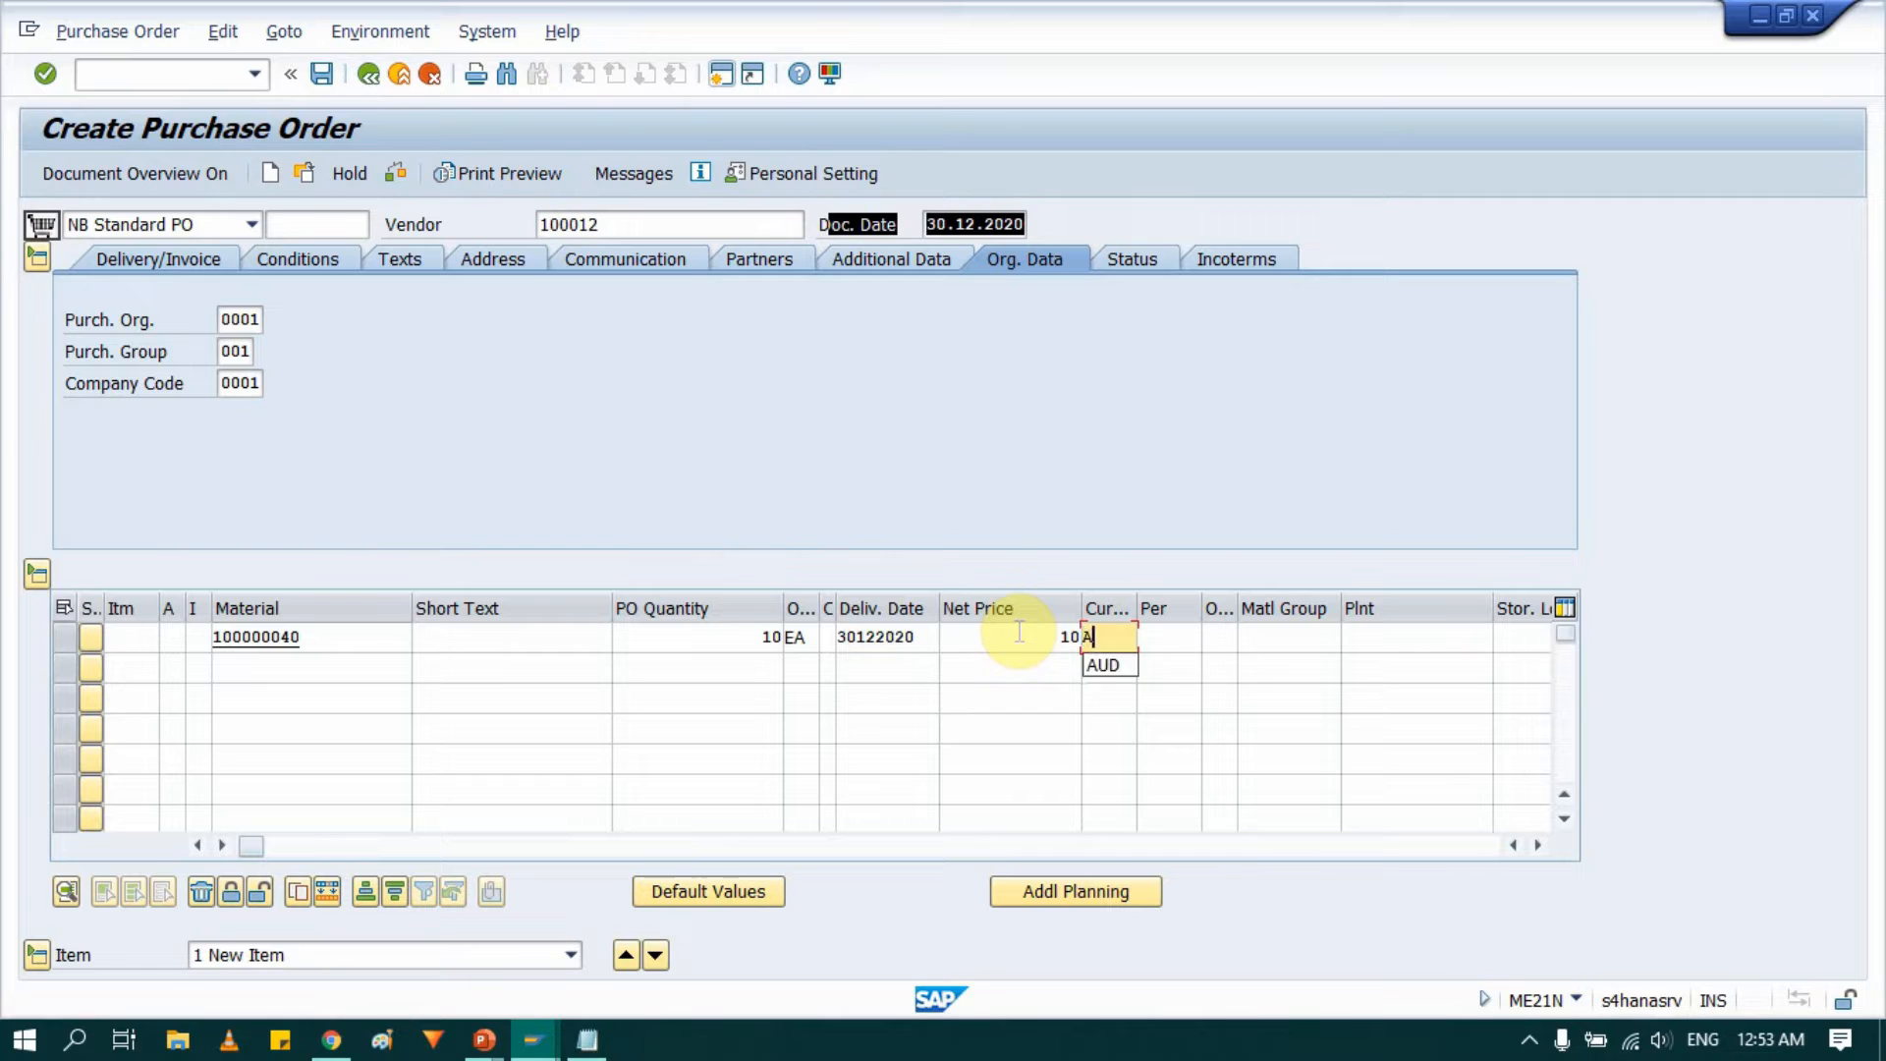
# Enter material group 01, plant 0001 and storage location 0001 for the item and confirm the line.
pyautogui.press('Tab')
pyautogui.press('Tab')
pyautogui.press('Tab')
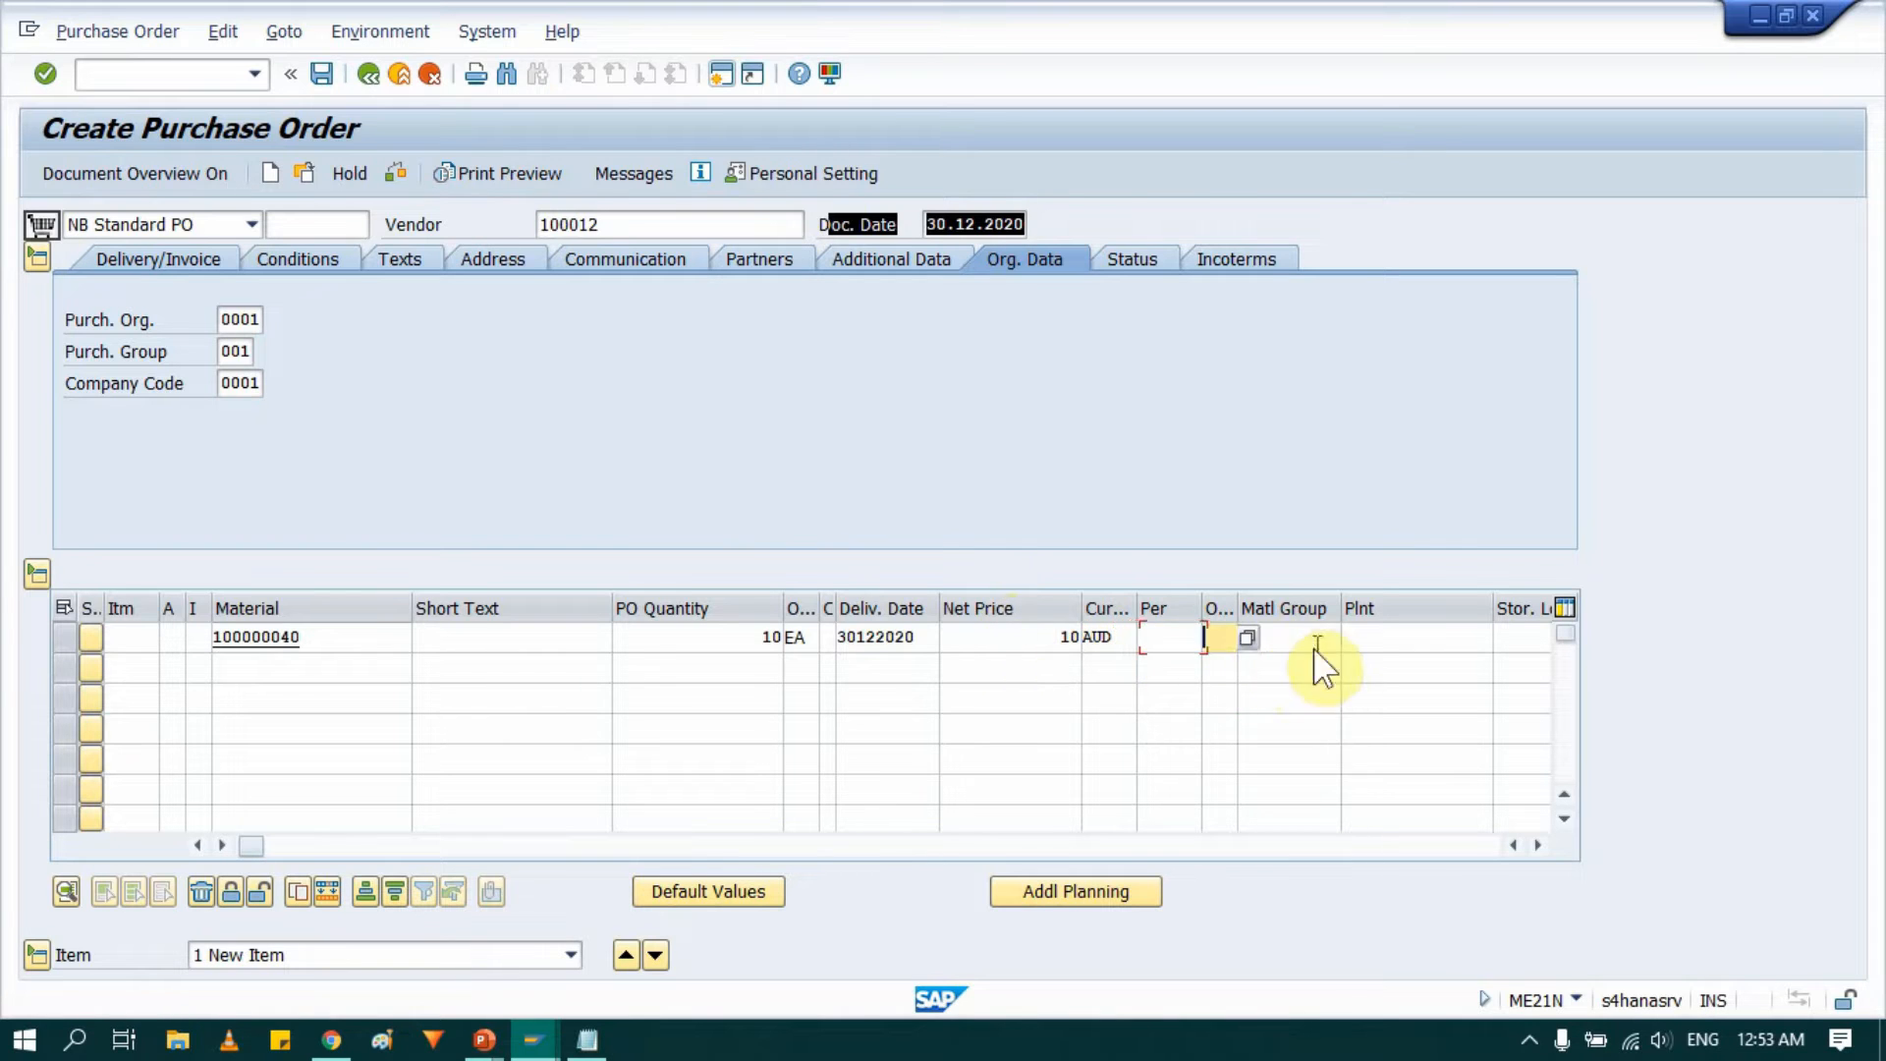
pyautogui.write('01')
pyautogui.press('Tab')
pyautogui.write('0001')
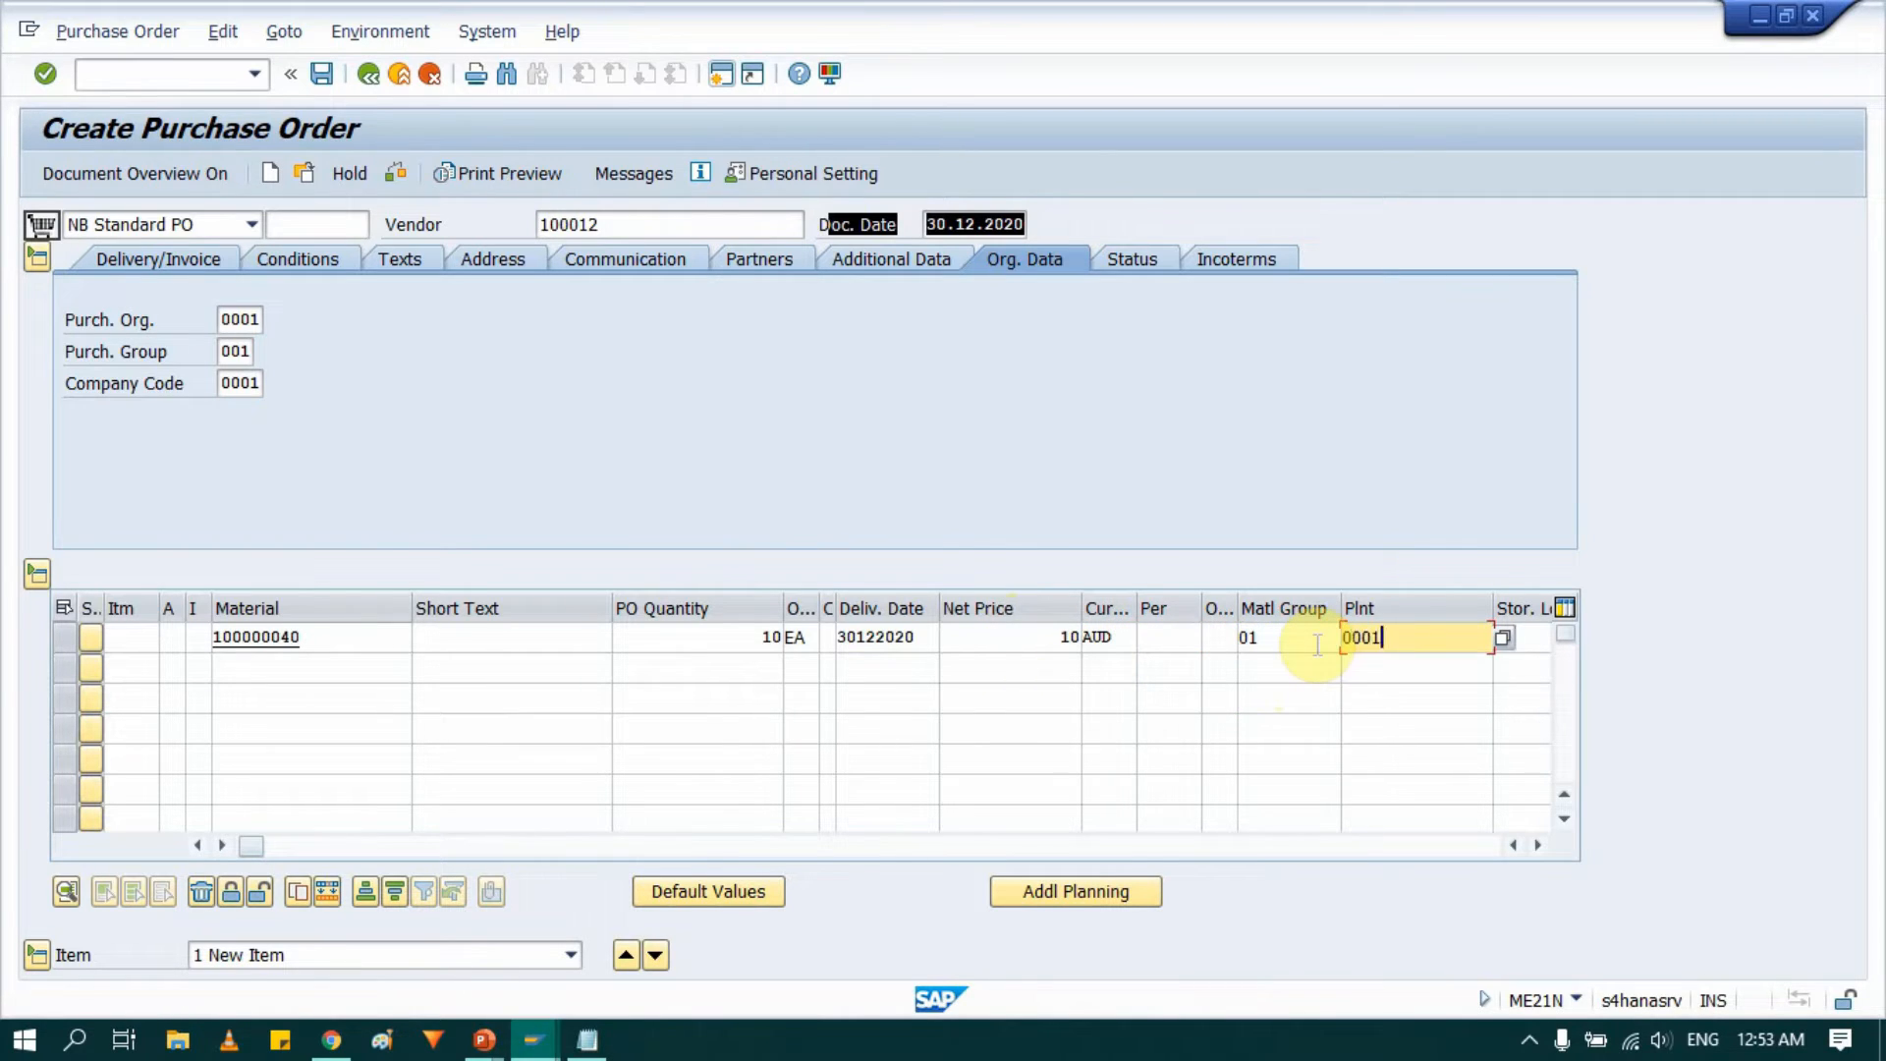
pyautogui.press('Tab')
pyautogui.write('0001')
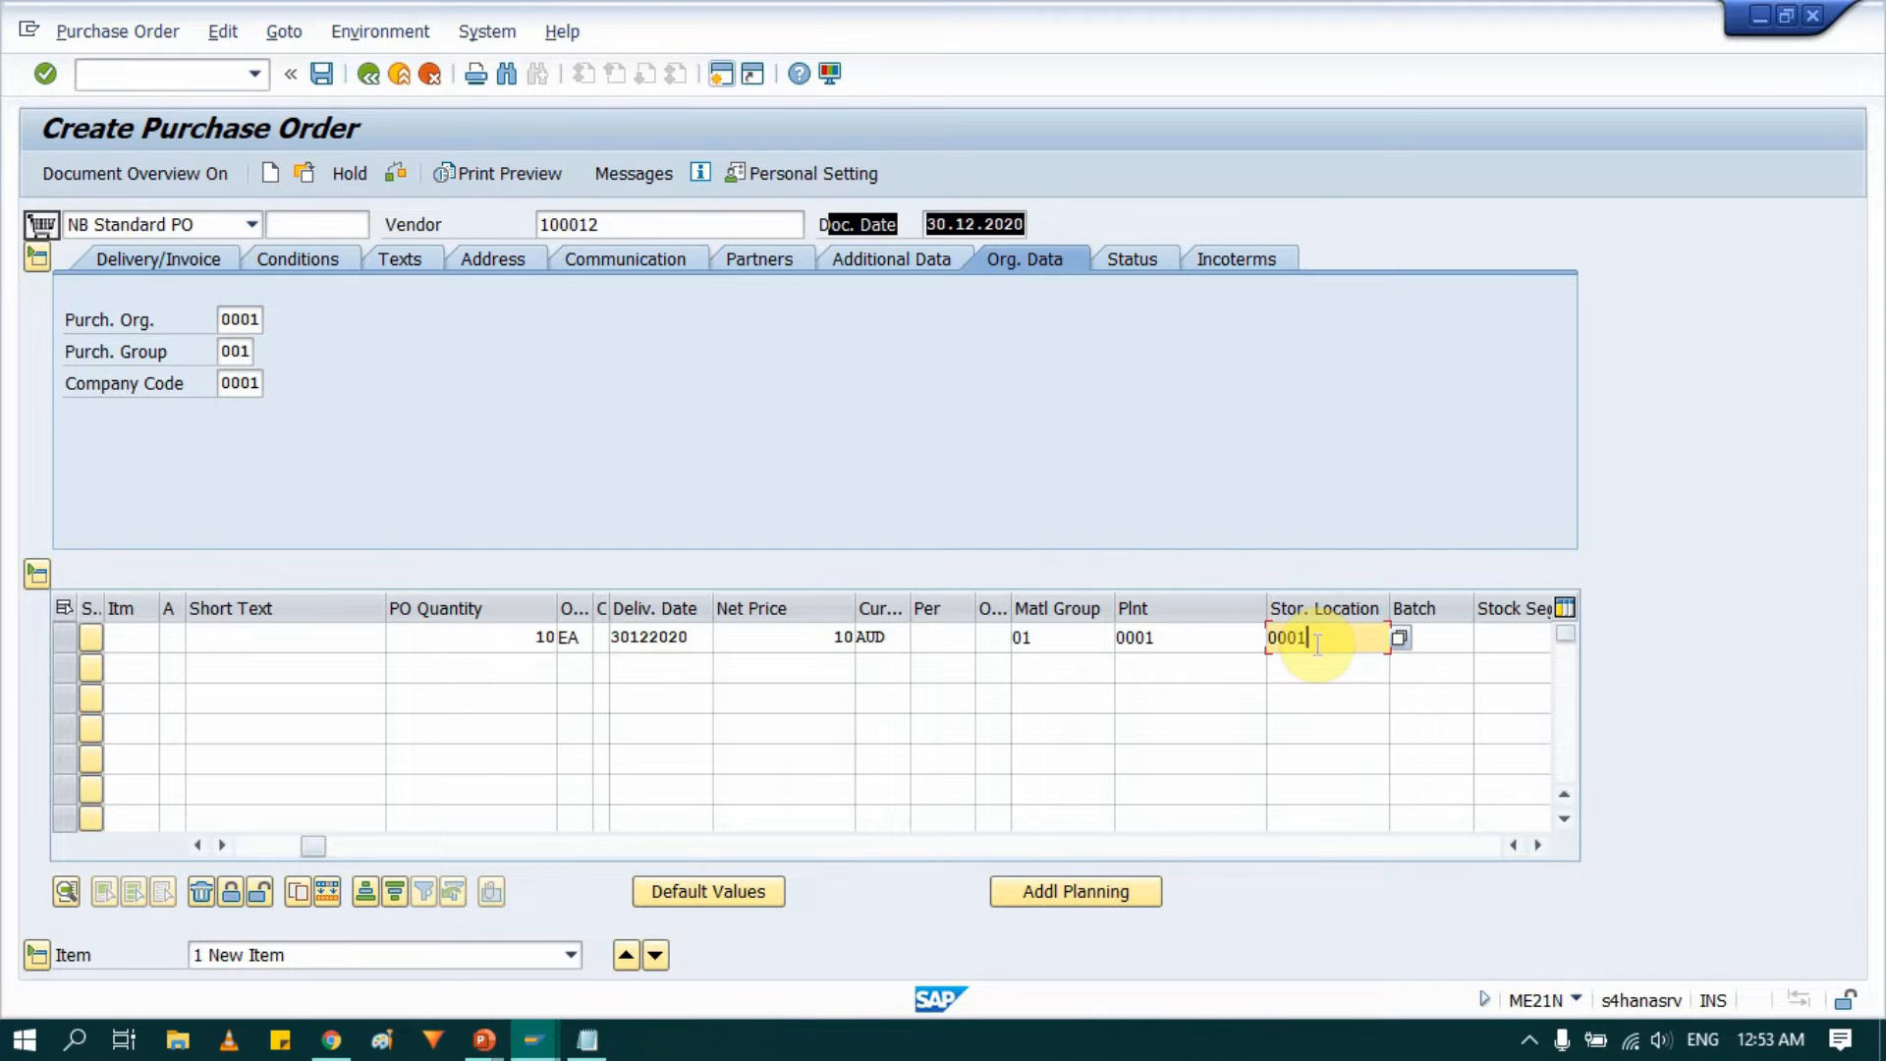
pyautogui.press('Return')
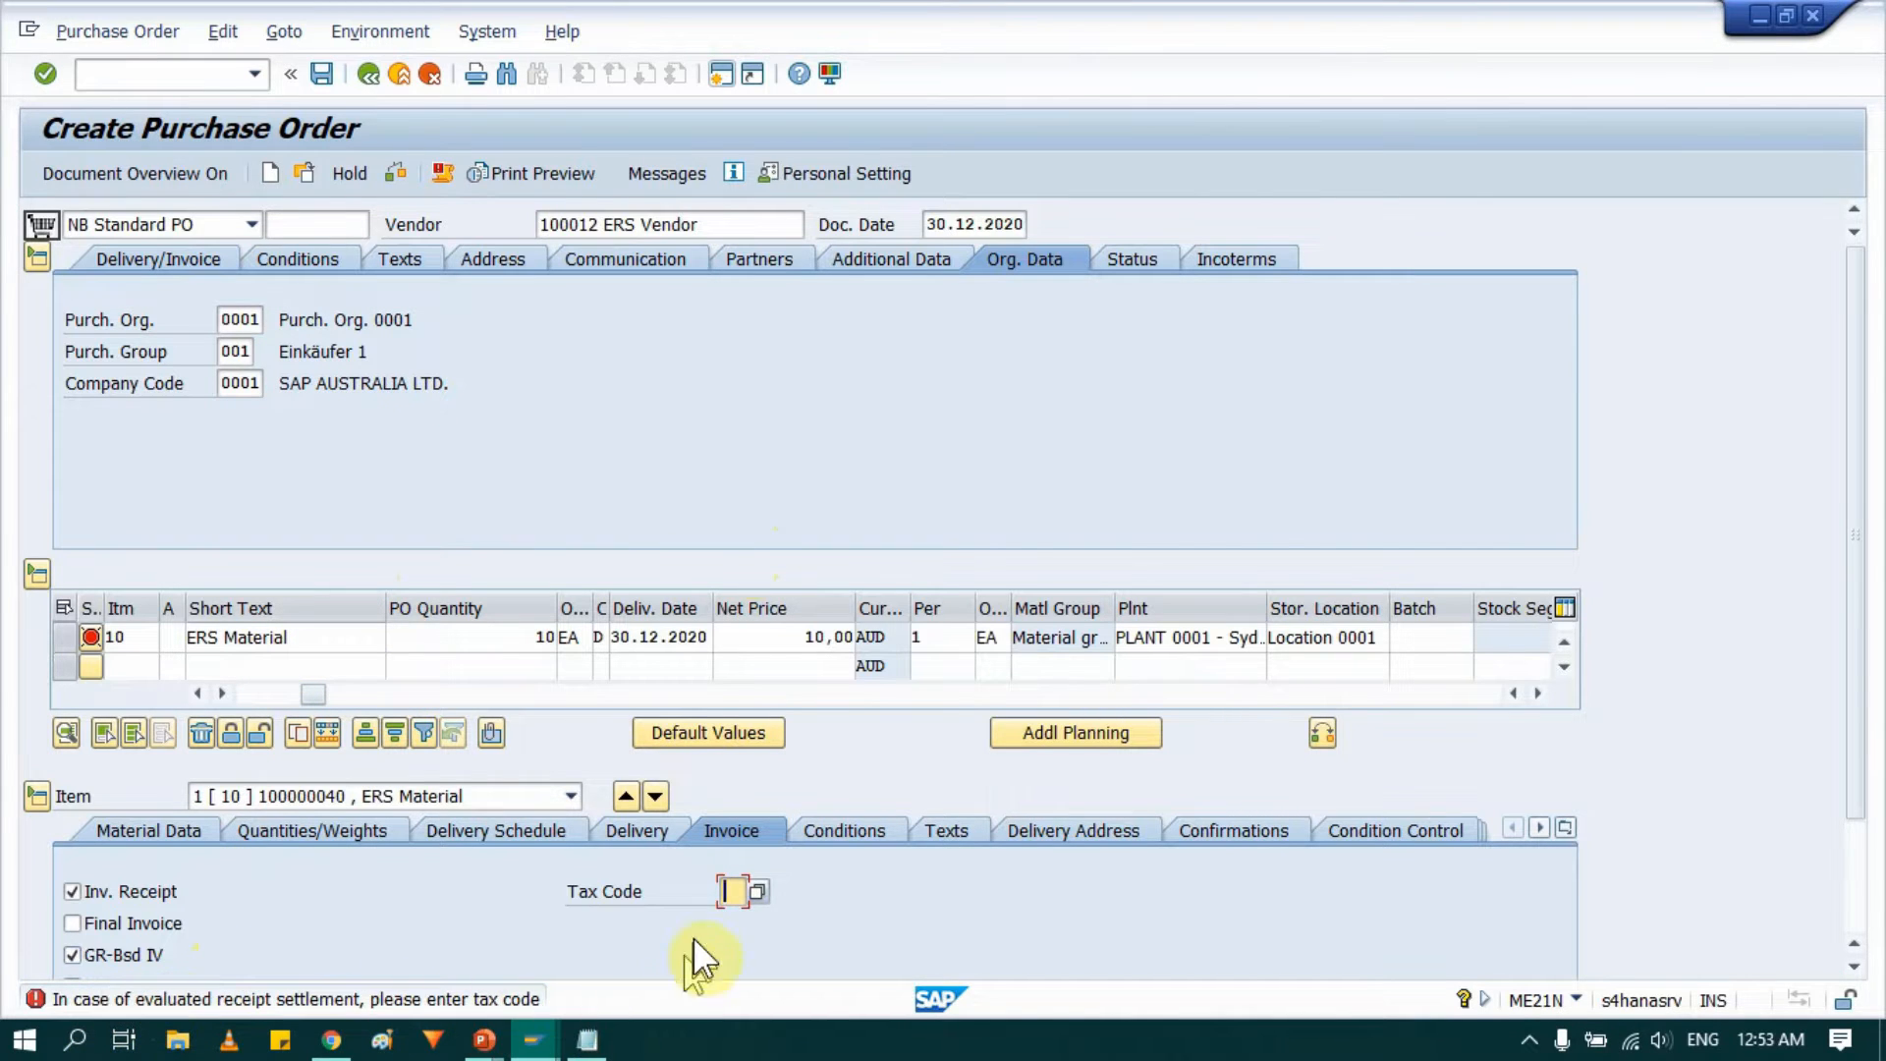
# In the item's invoice data, keep ERS selected and set the tax code to P0.
pyautogui.scroll(-3, 353, 884)
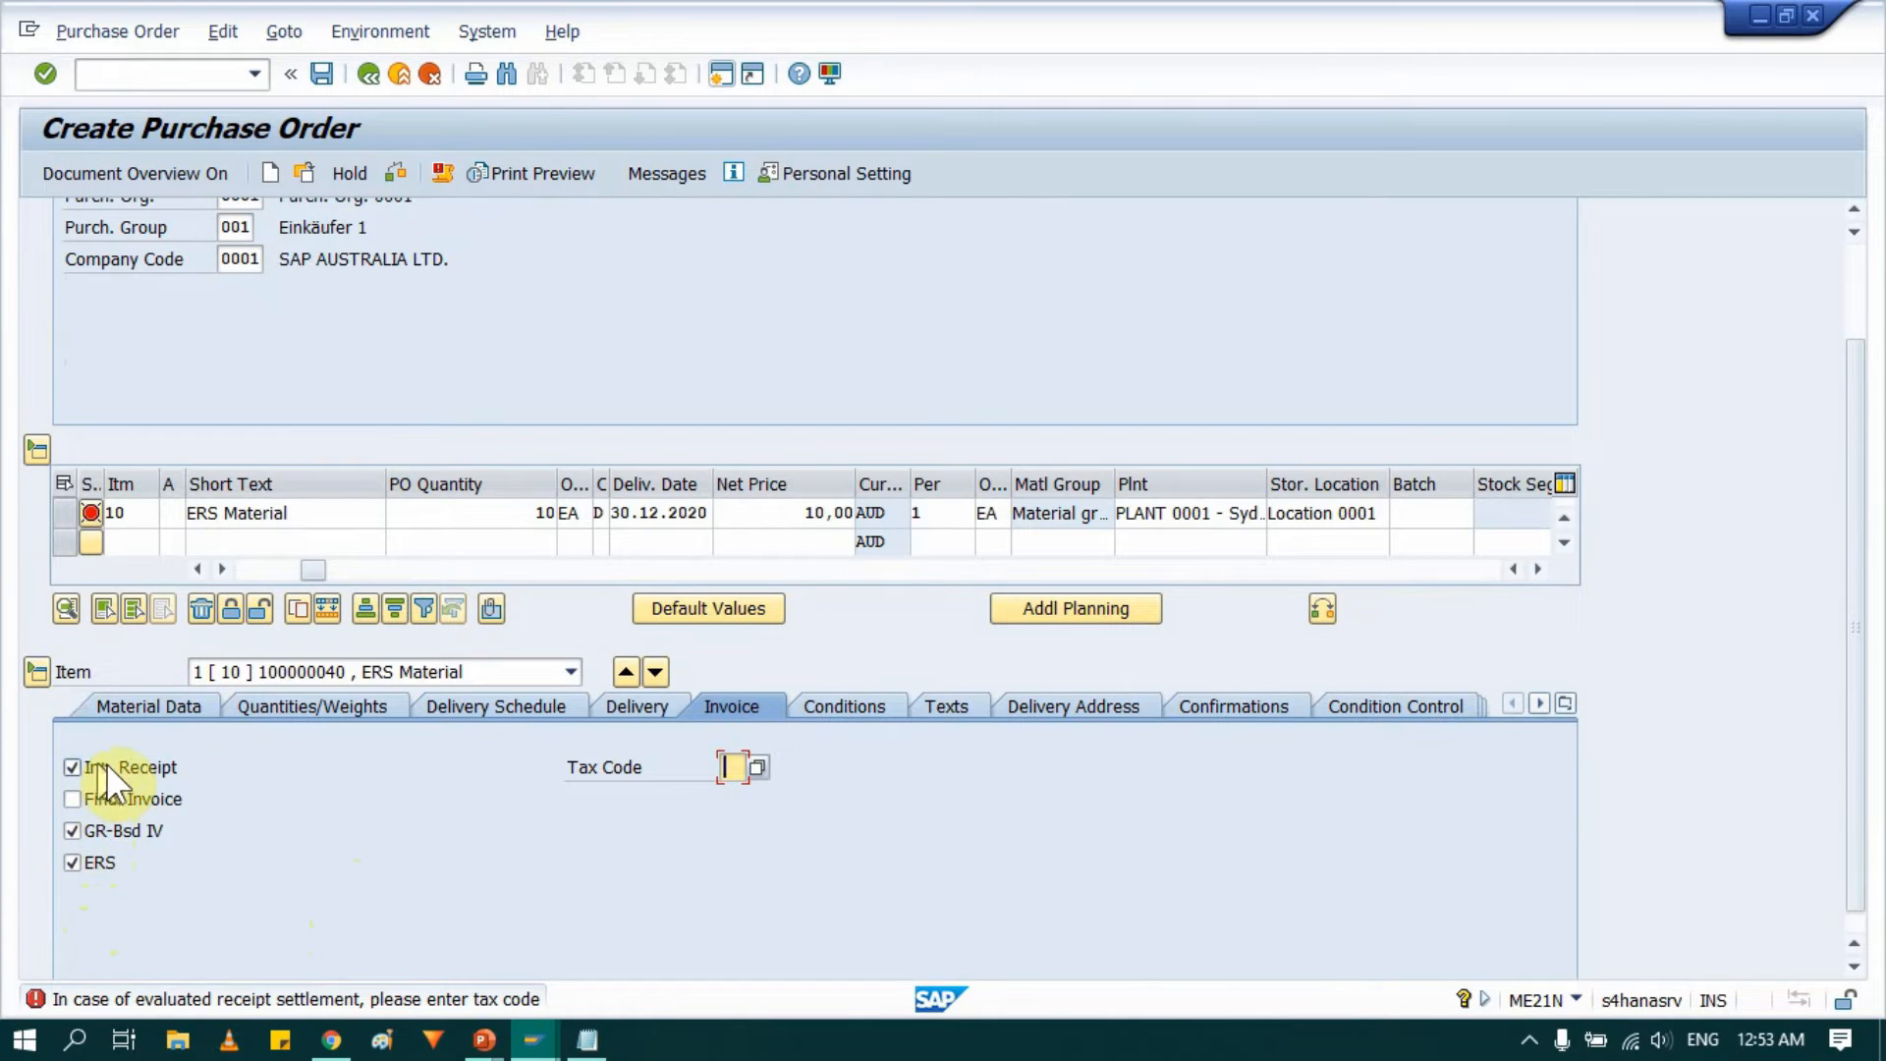
pyautogui.click(76, 861)
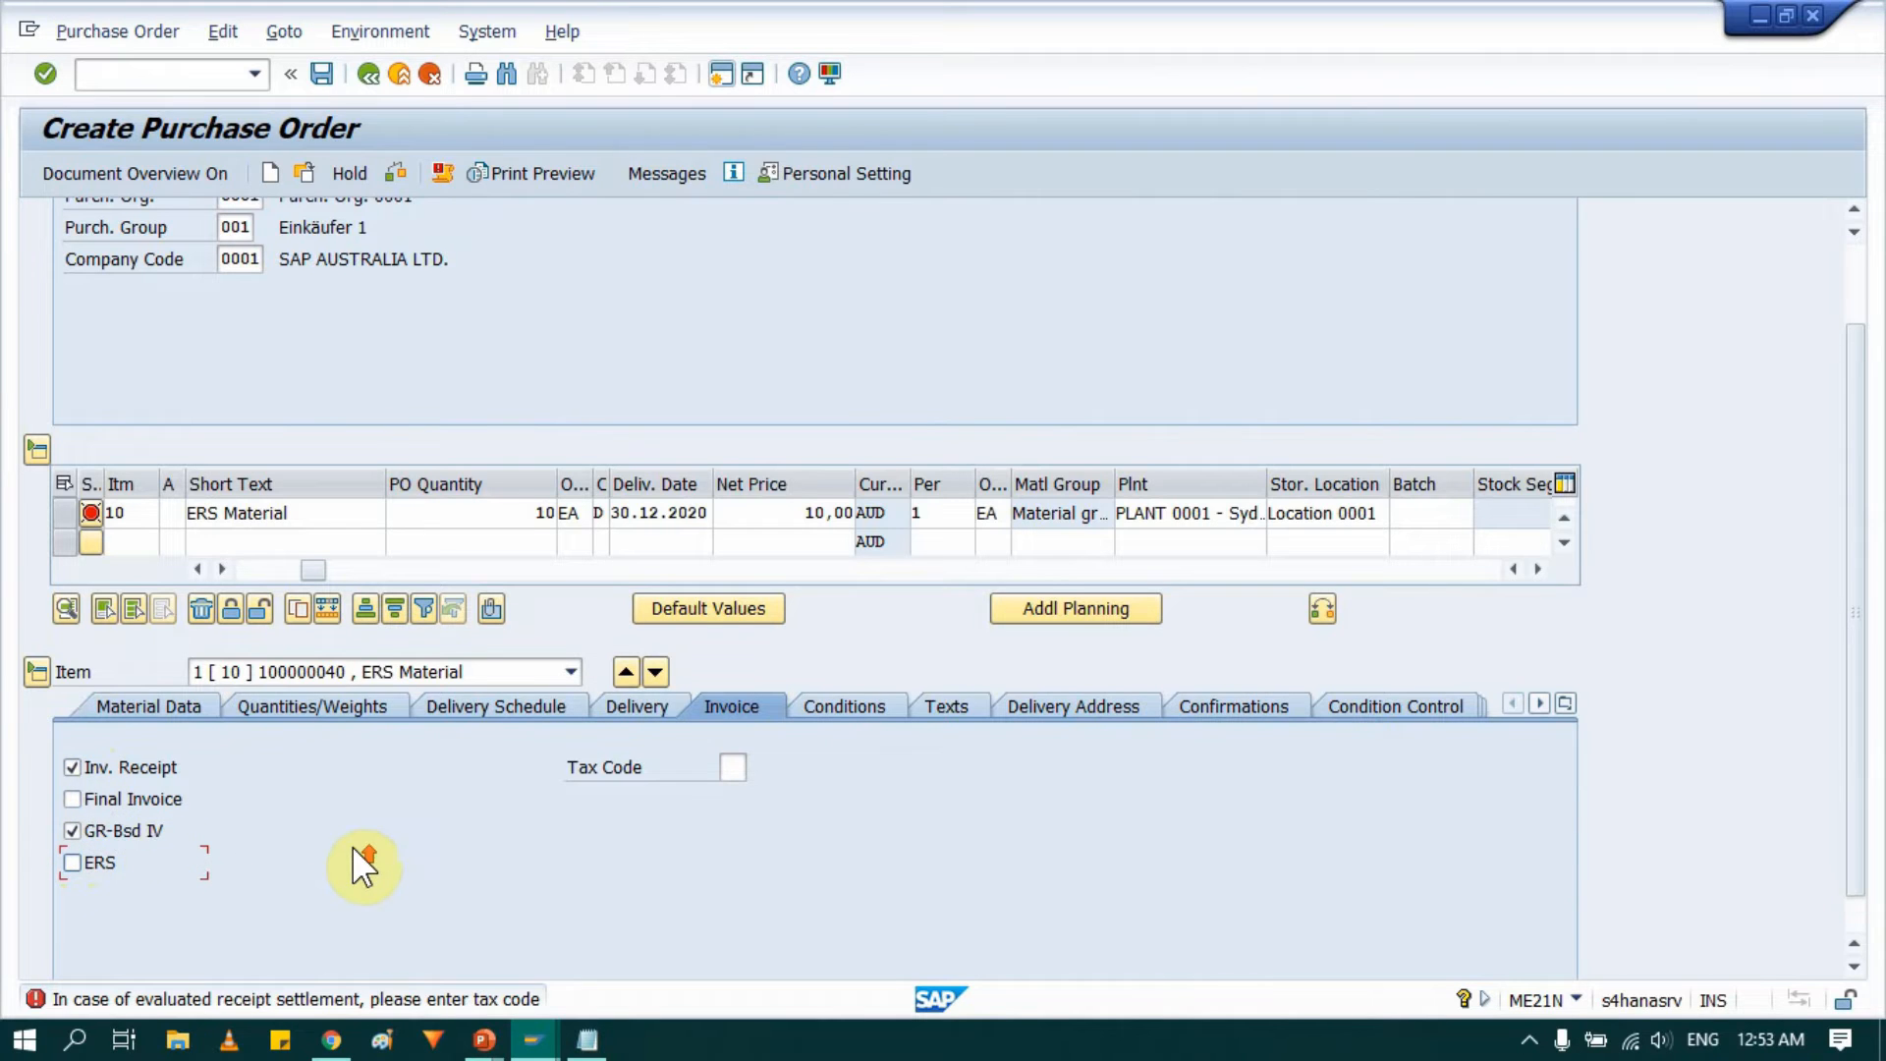
pyautogui.scroll(1, 352, 845)
pyautogui.scroll(-1, 324, 853)
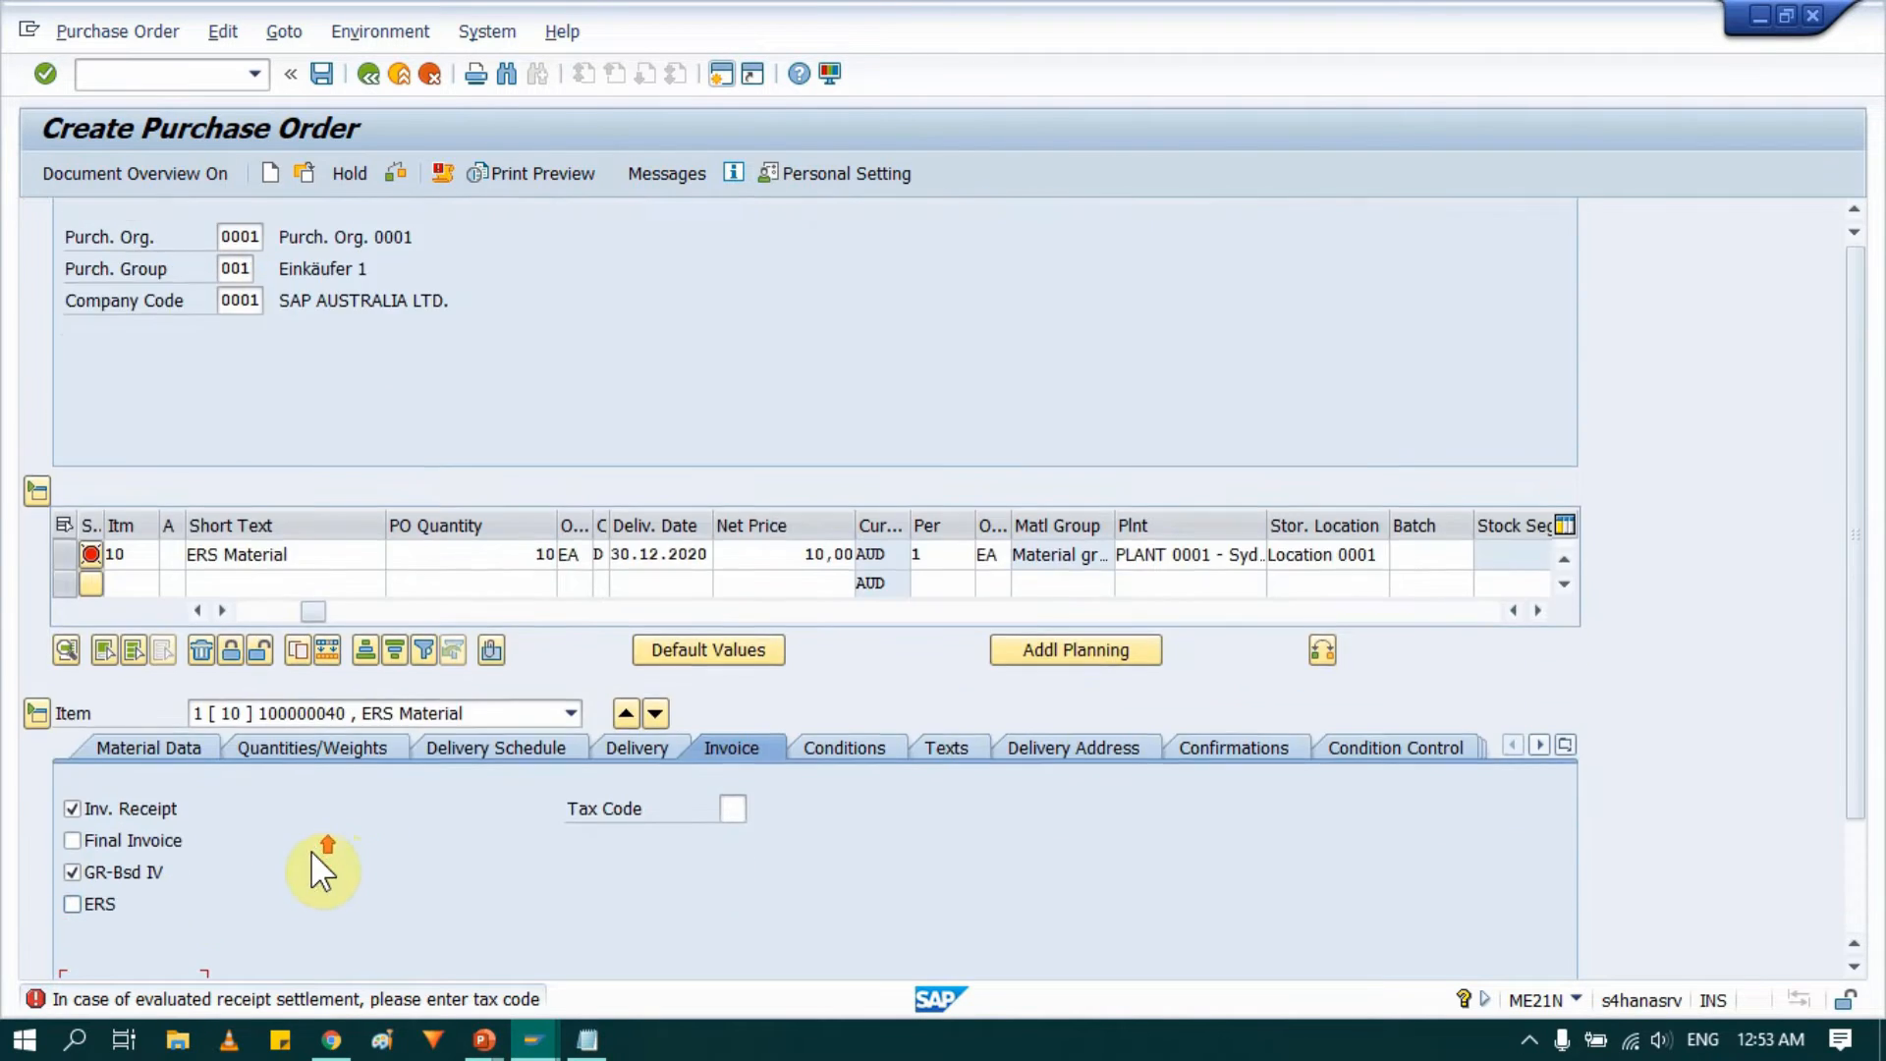
pyautogui.scroll(2, 315, 853)
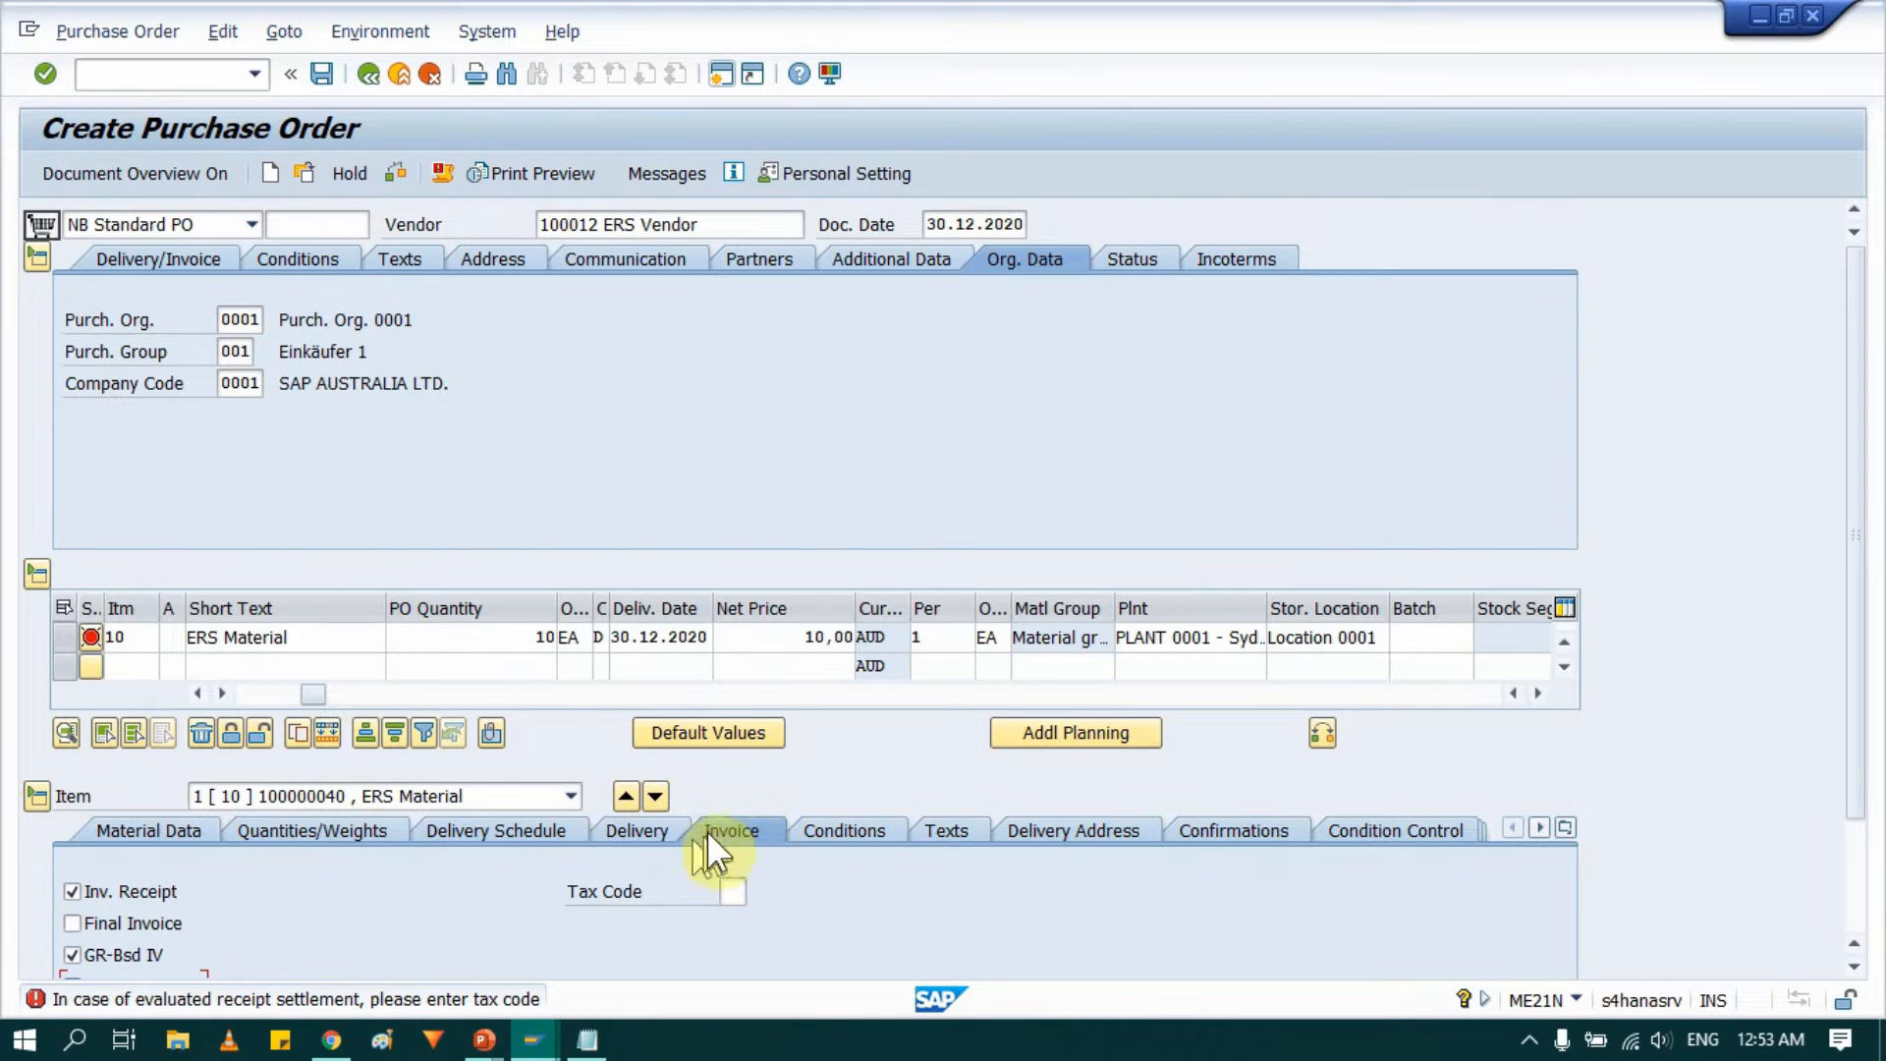
pyautogui.scroll(-3, 705, 815)
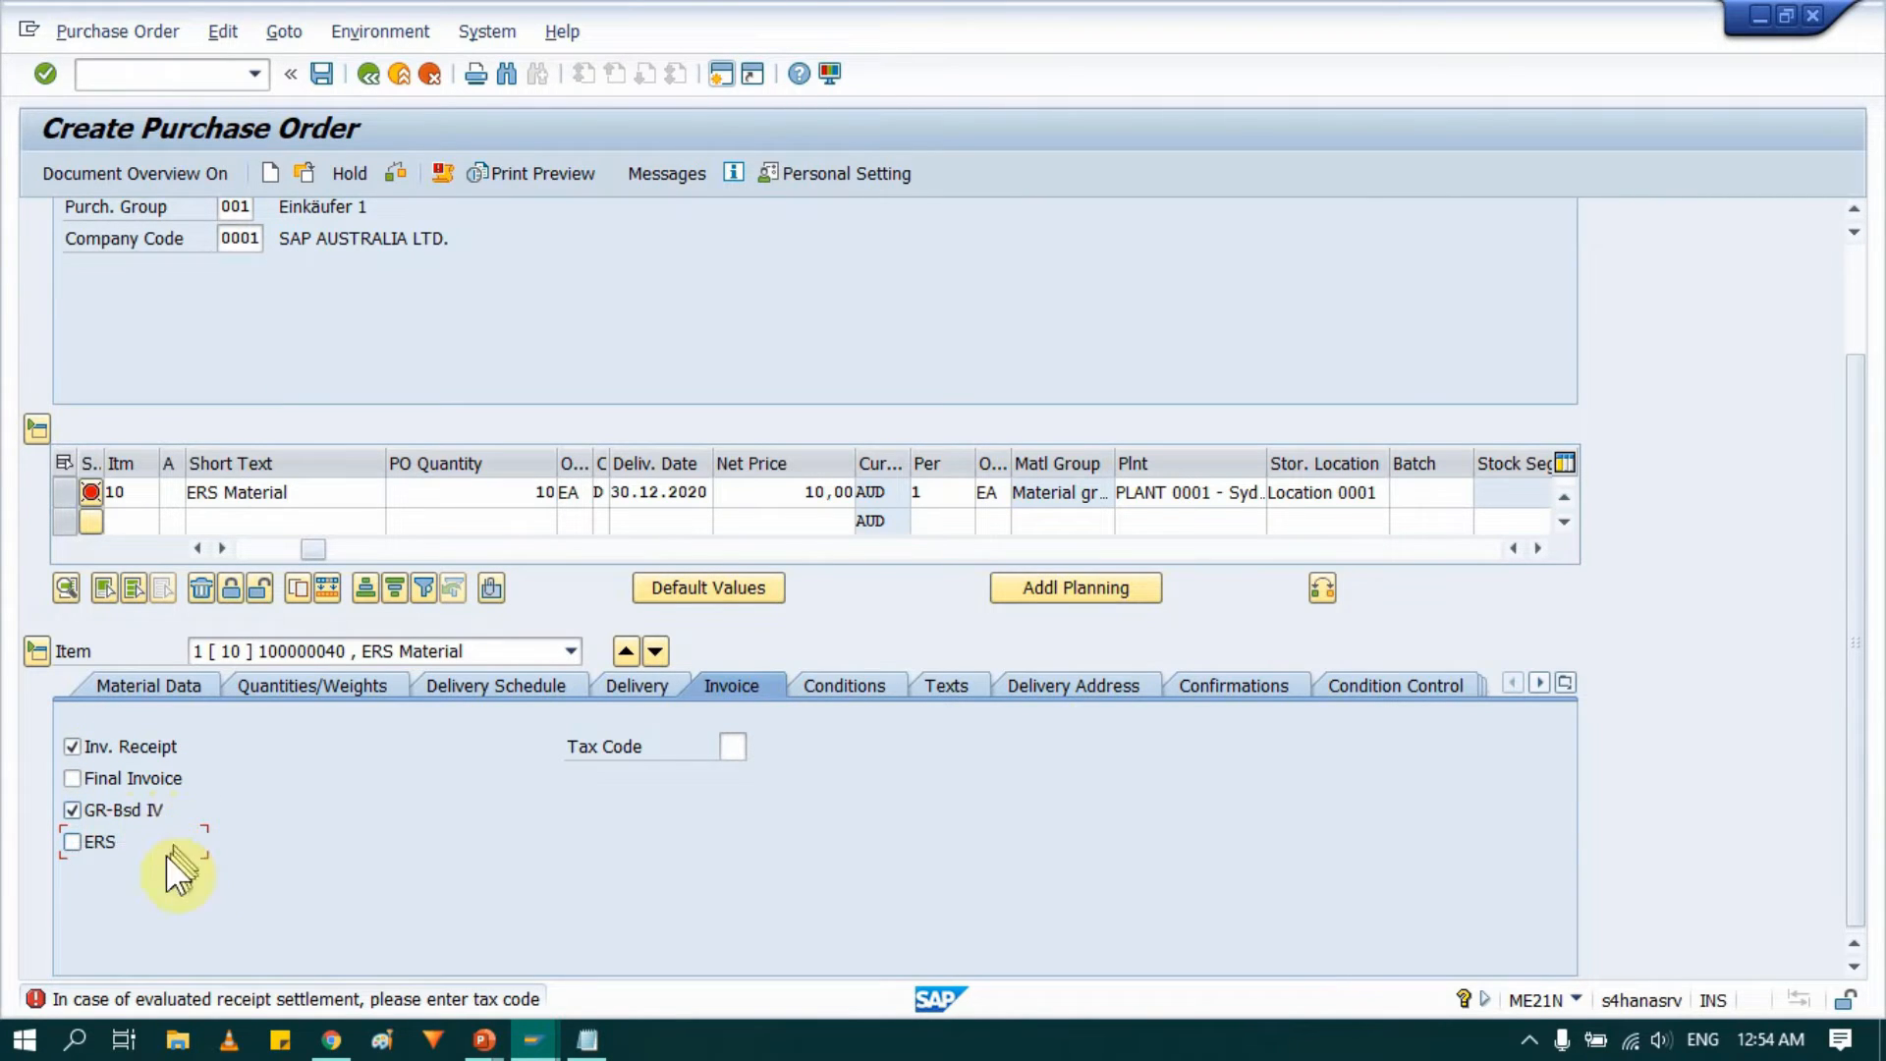
pyautogui.click(73, 843)
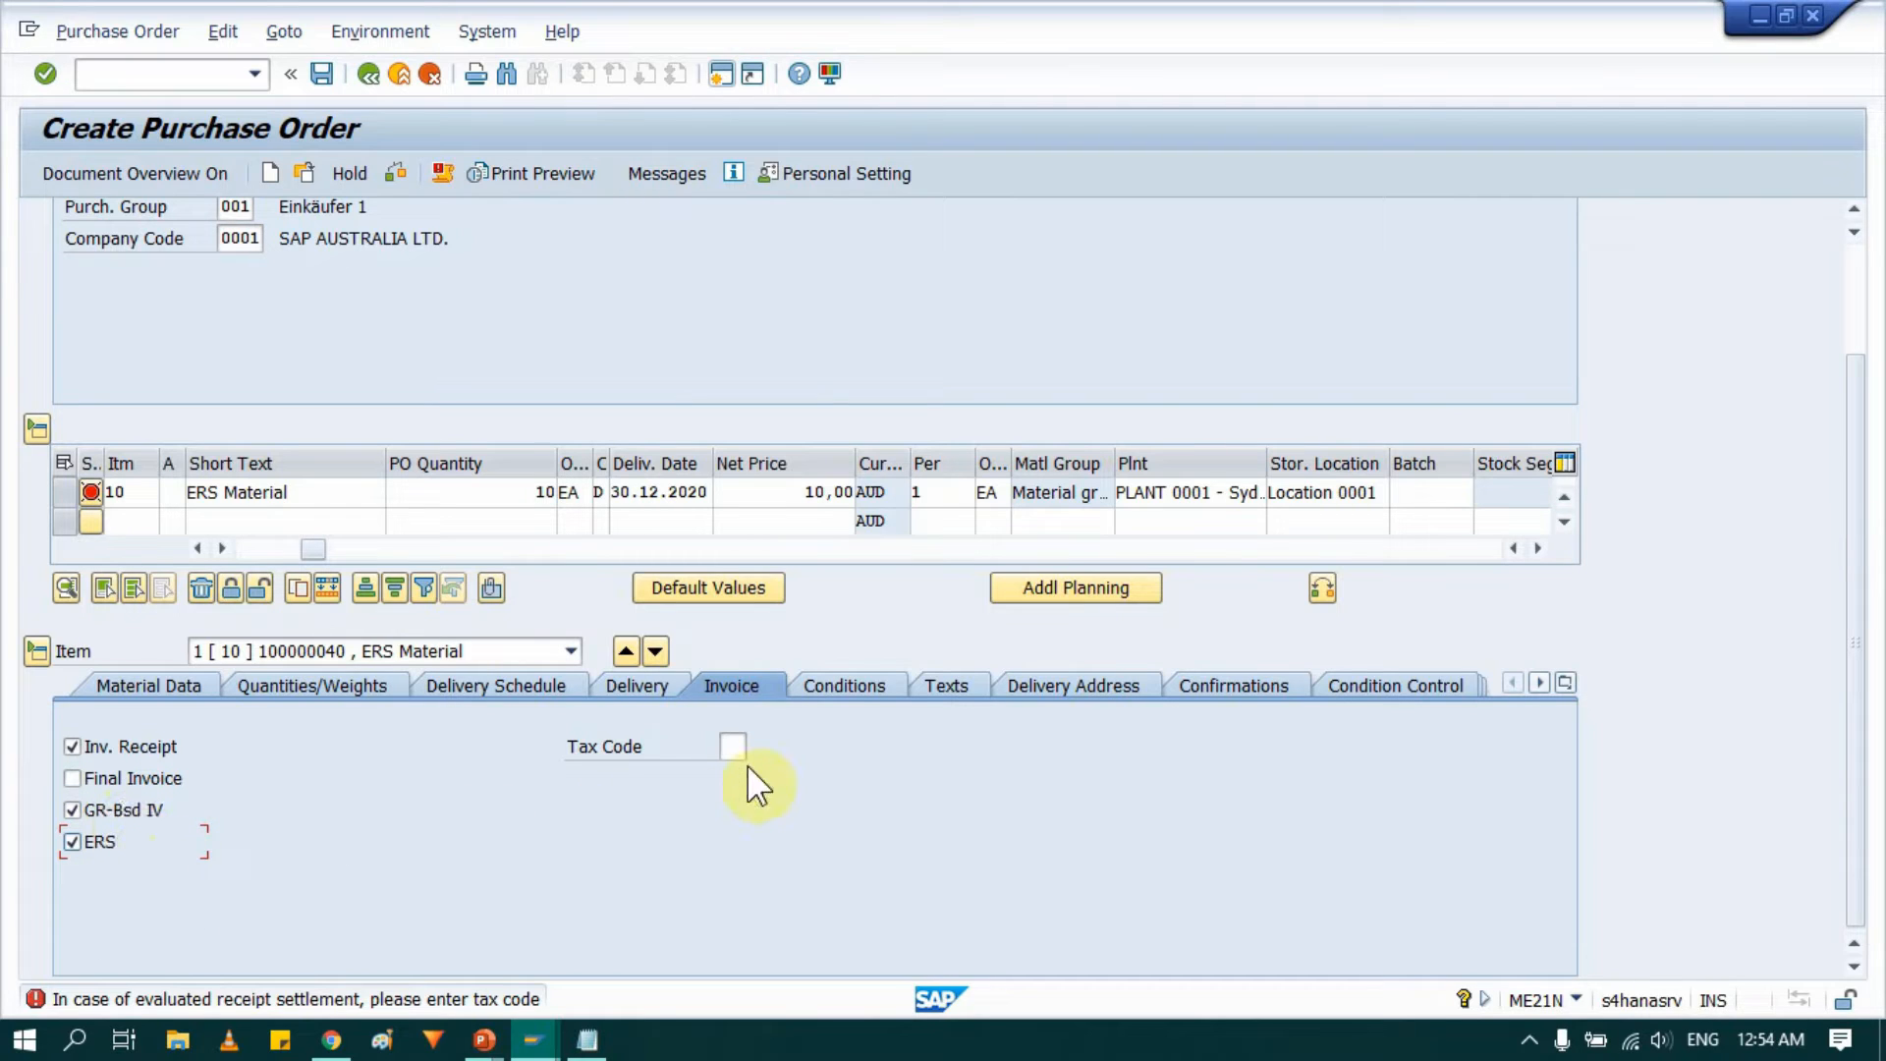
pyautogui.click(729, 747)
pyautogui.click(758, 748)
pyautogui.click(737, 776)
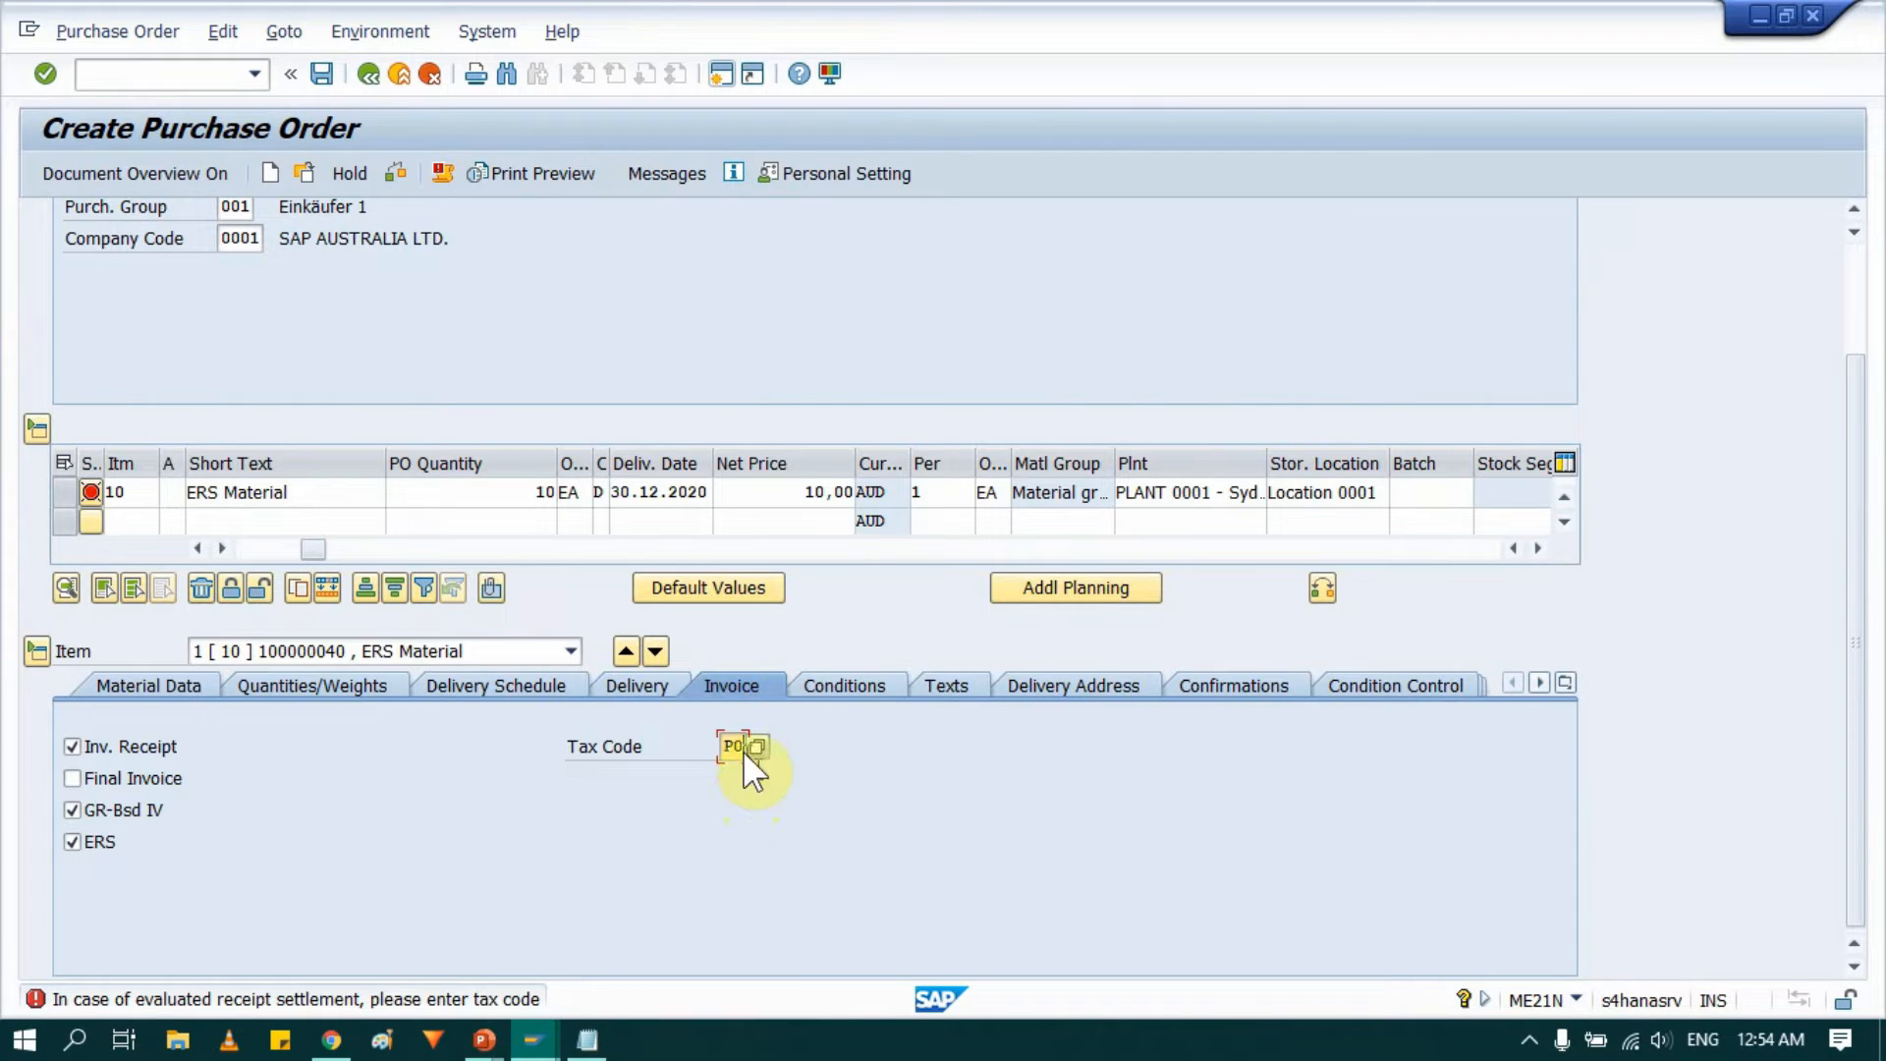
# Check the purchase order, dismiss the messages list, and save the purchase order.
pyautogui.click(393, 177)
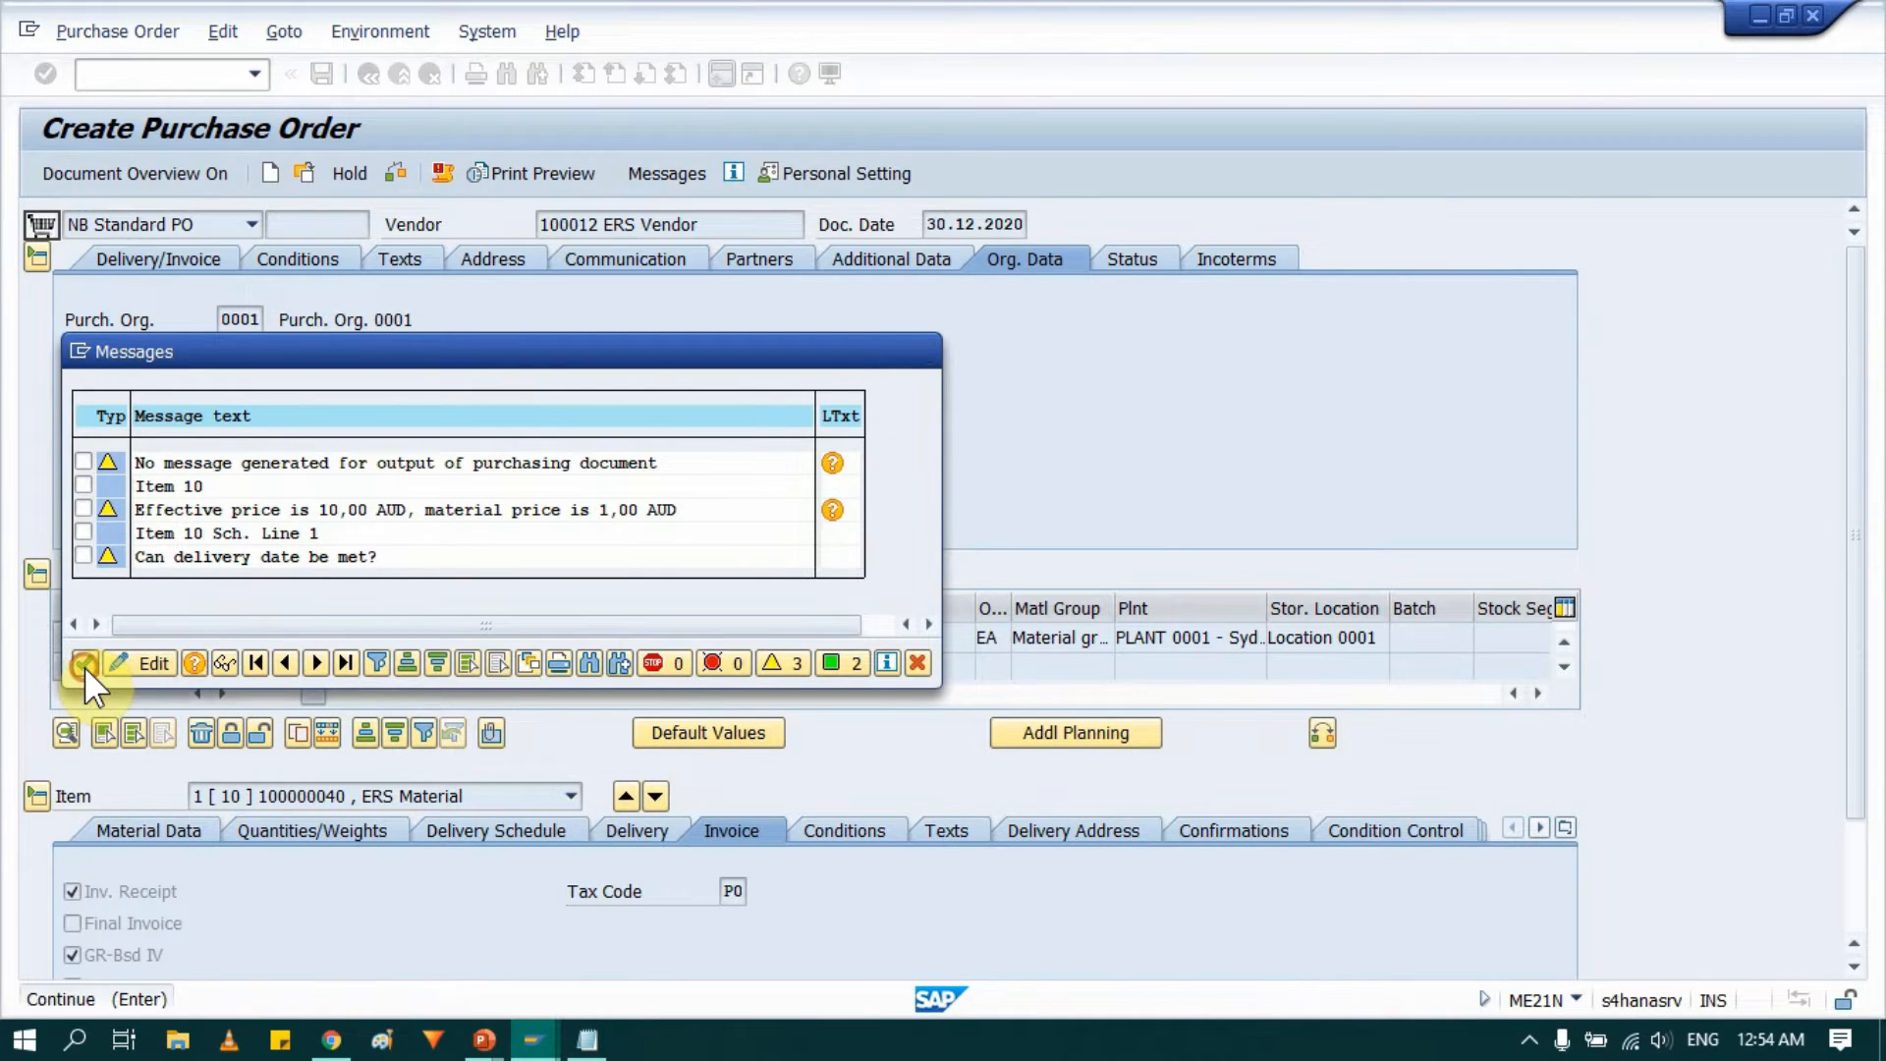
pyautogui.click(84, 664)
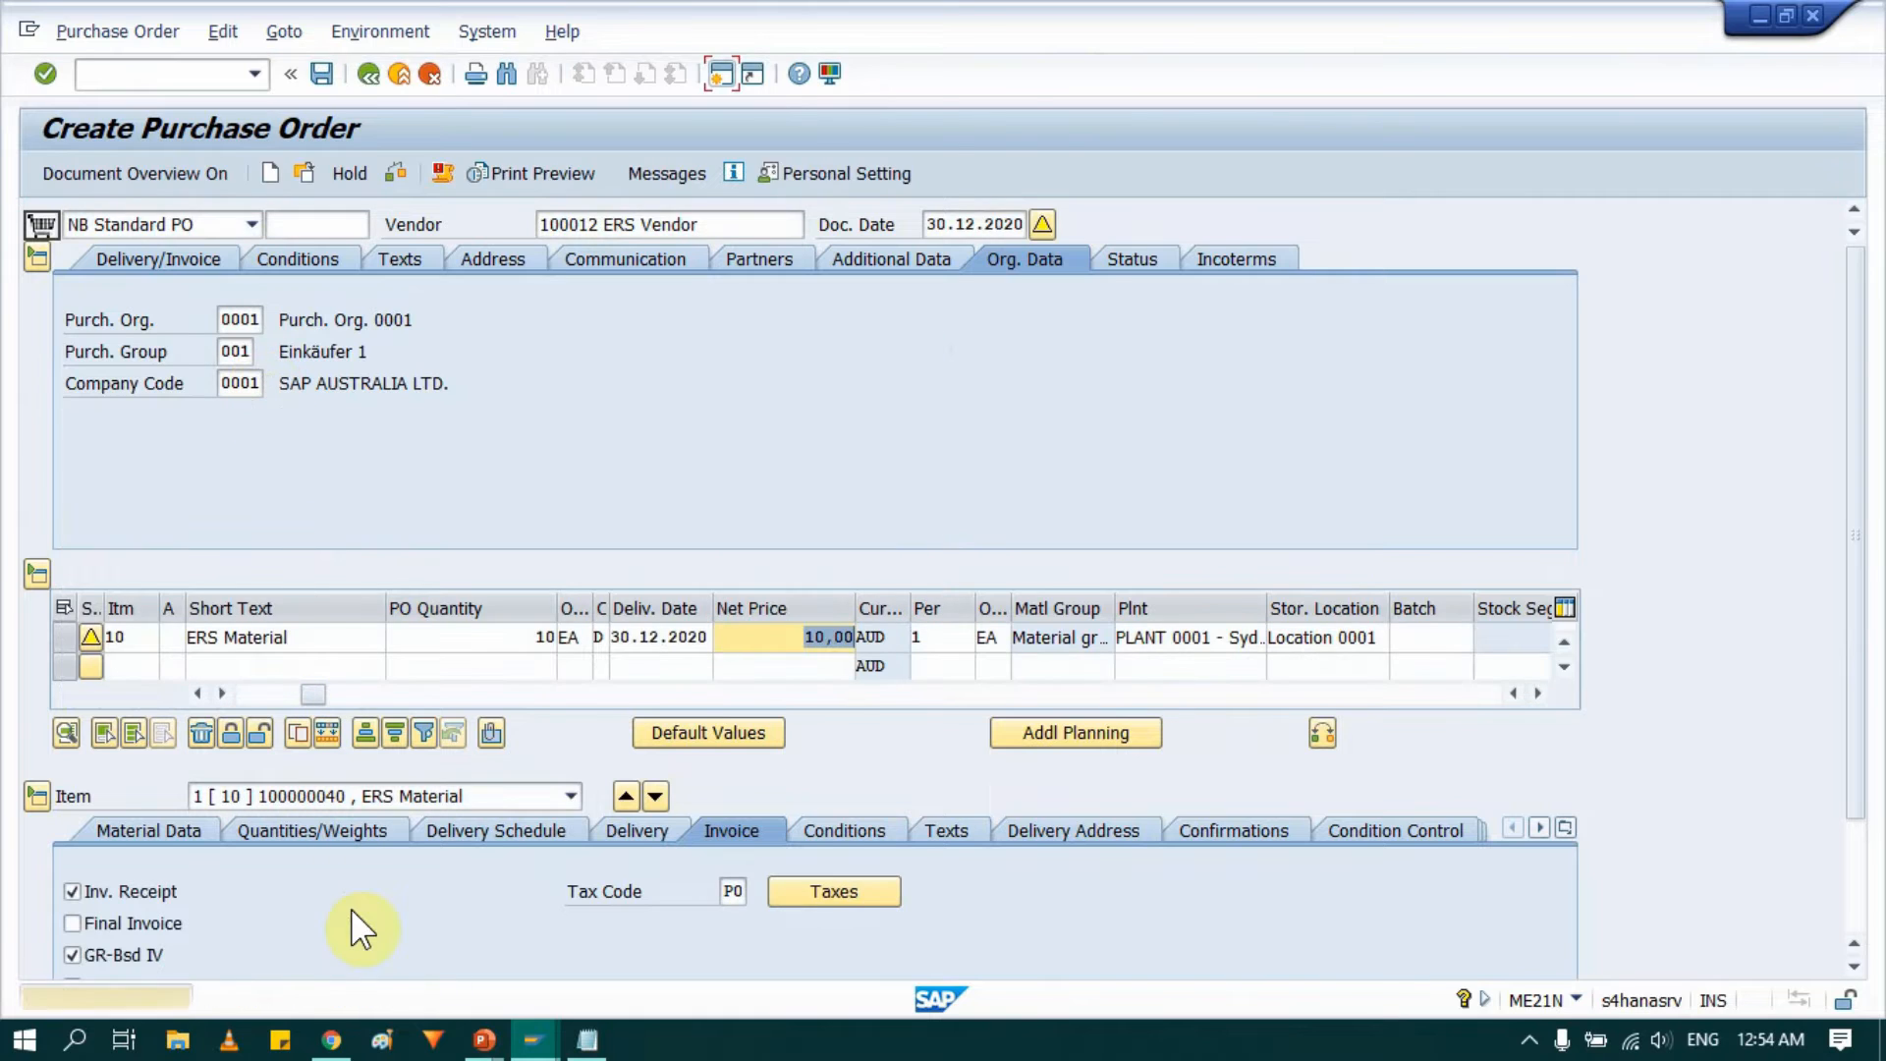
pyautogui.click(324, 72)
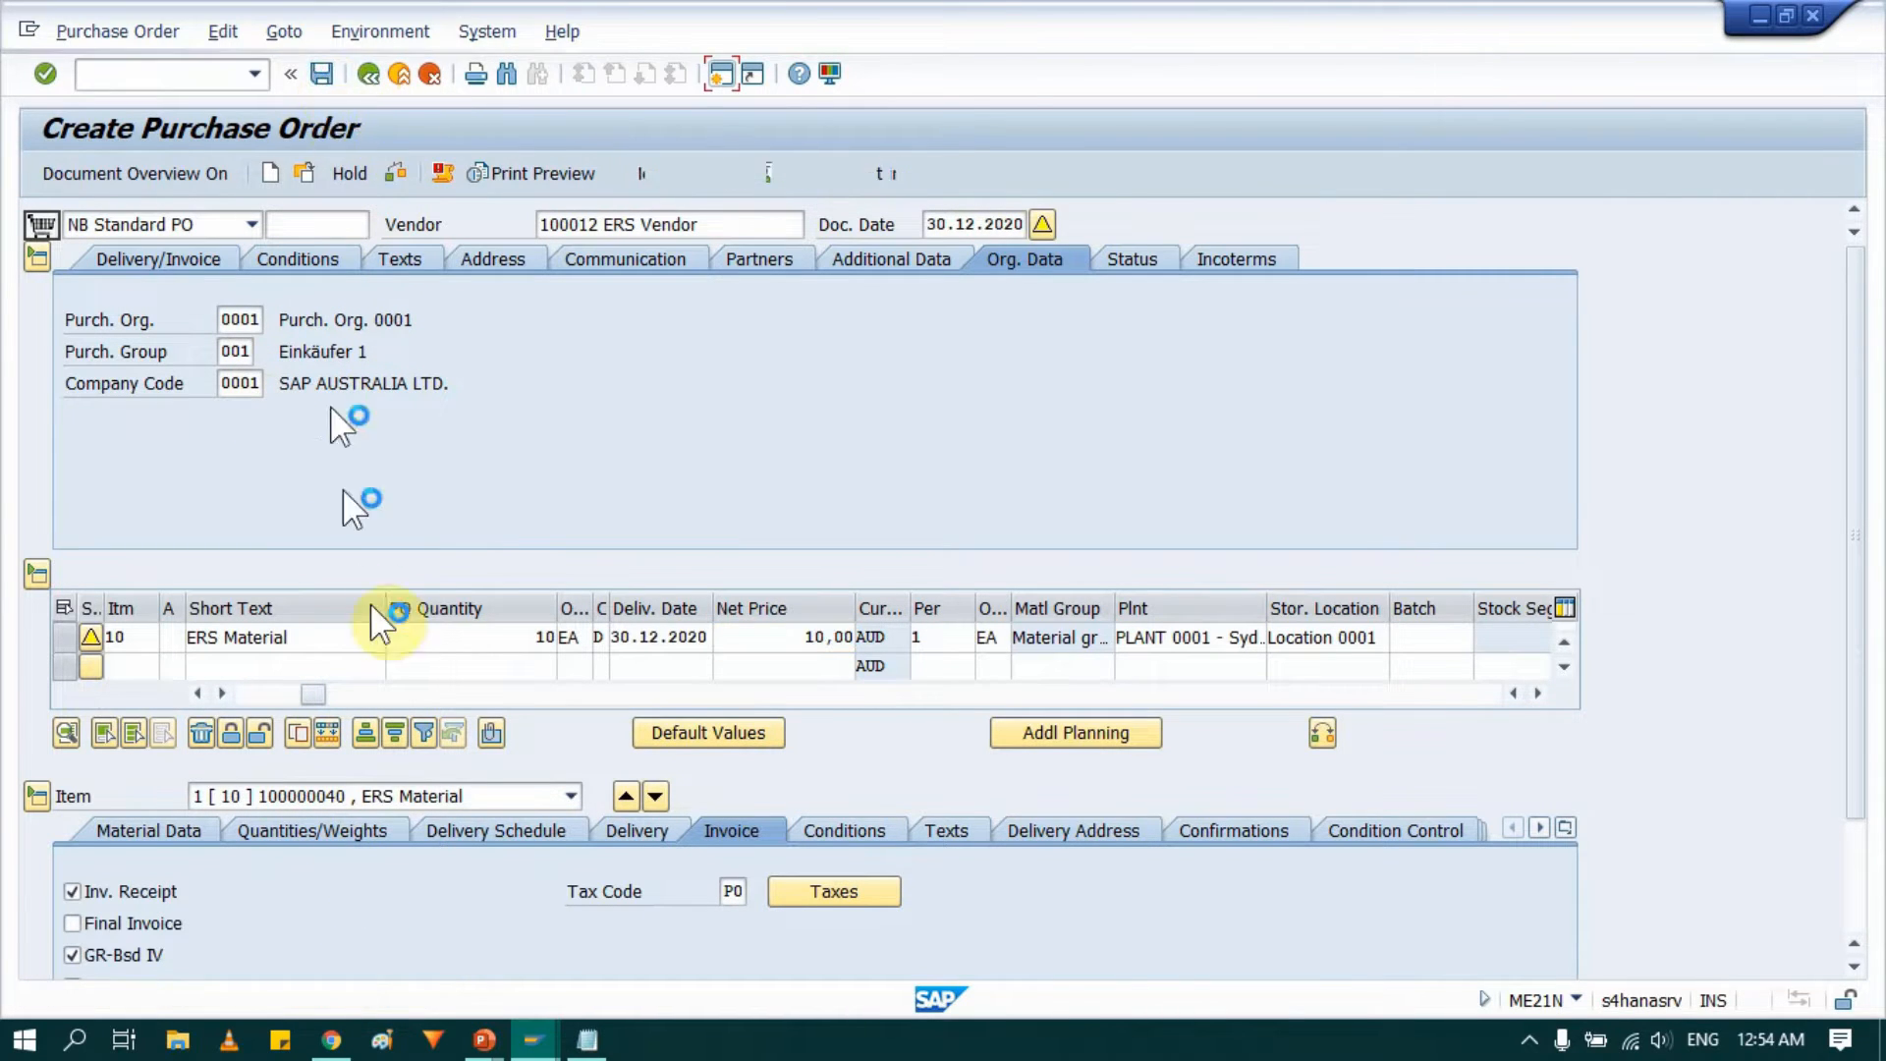
pyautogui.click(404, 554)
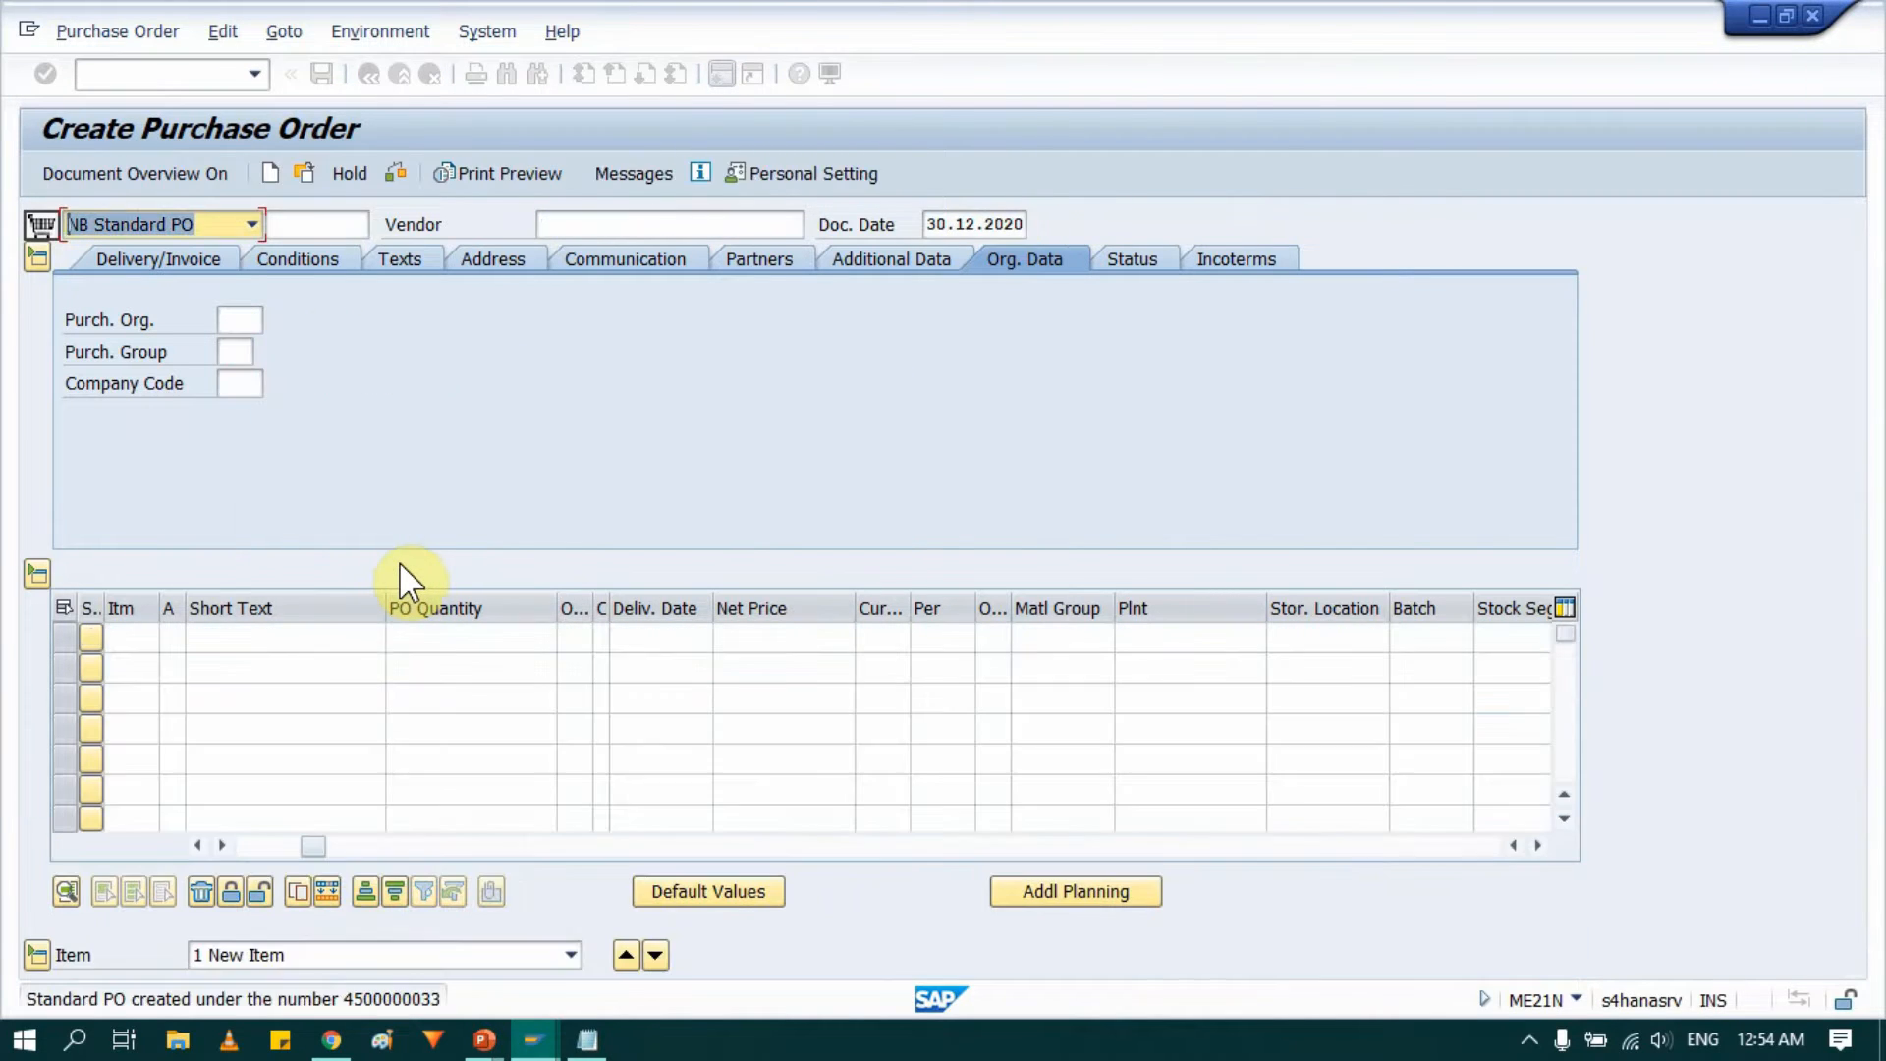
# Open the save message's details and copy the new purchase order number.
pyautogui.click(379, 1000)
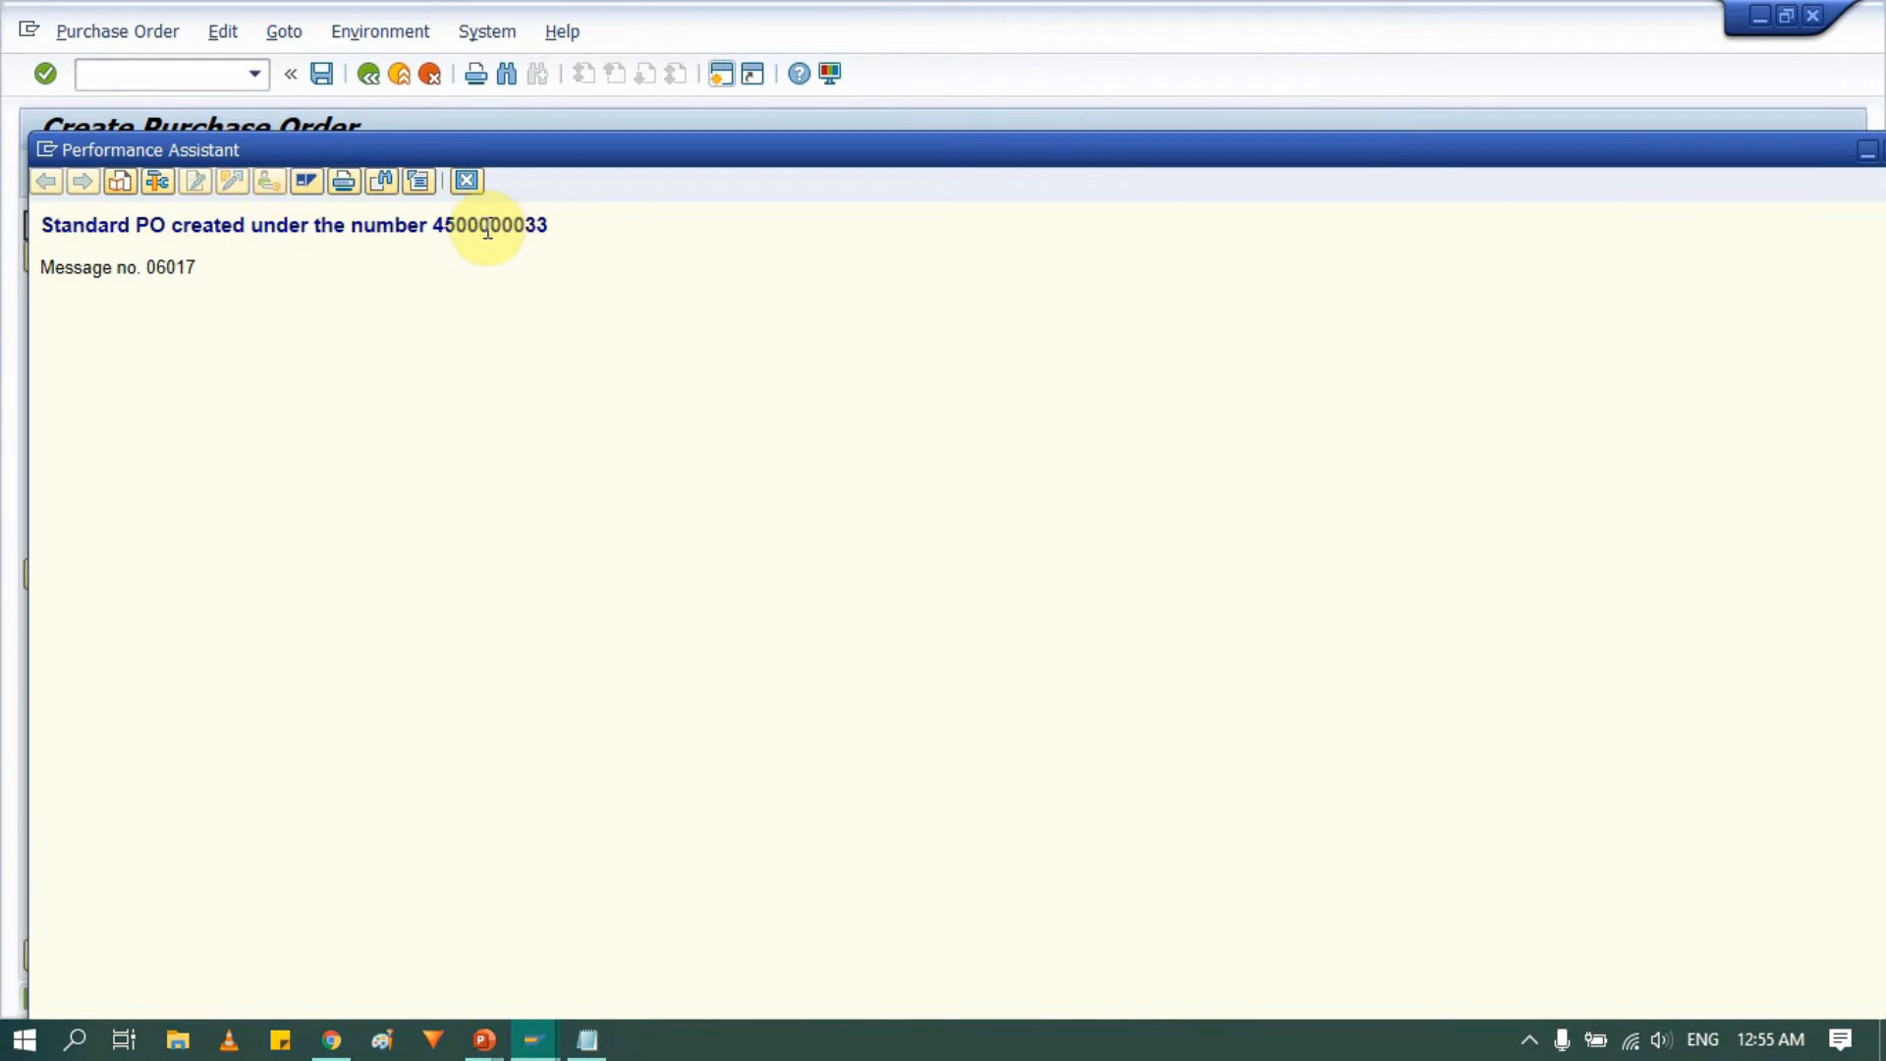
pyautogui.doubleClick(487, 229)
pyautogui.hotkey('ctrl', 'c')
pyautogui.press('Escape')
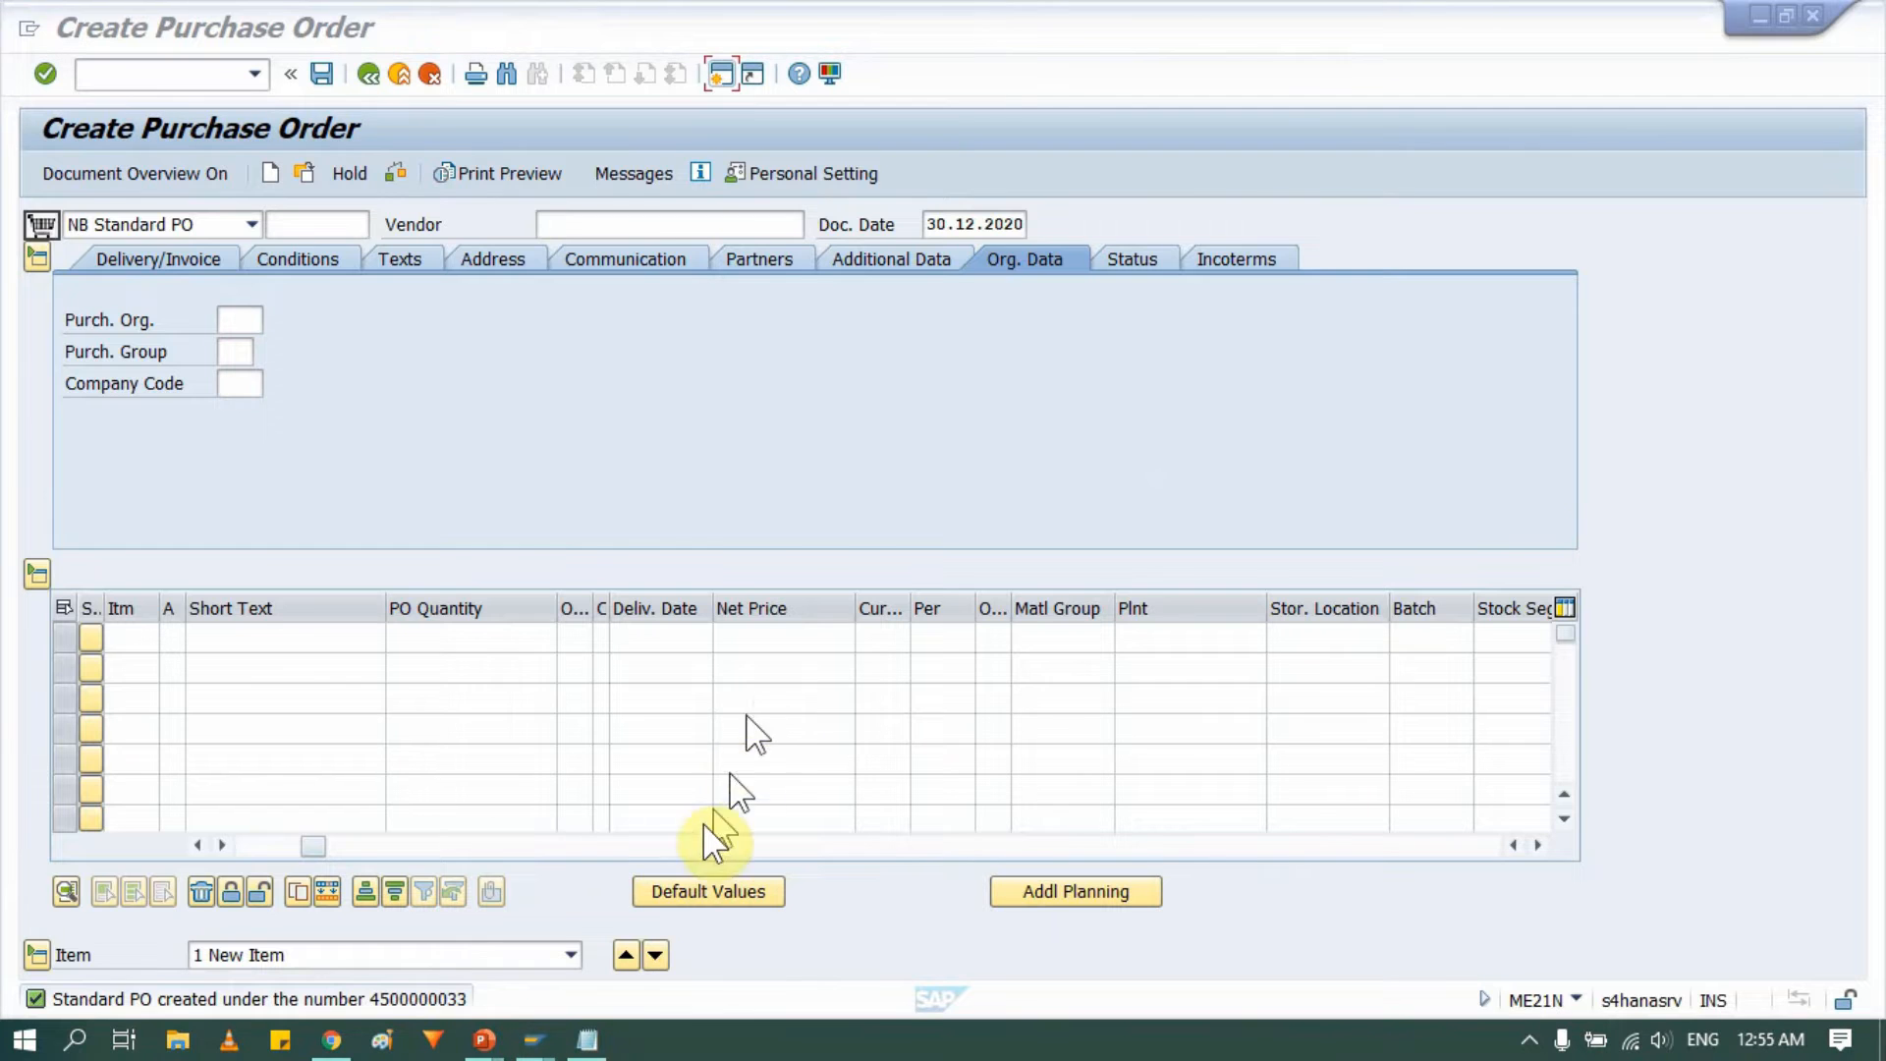
# Switch to Notepad and add a line "PO-" followed by the pasted purchase order number.
pyautogui.click(576, 1044)
pyautogui.click(951, 486)
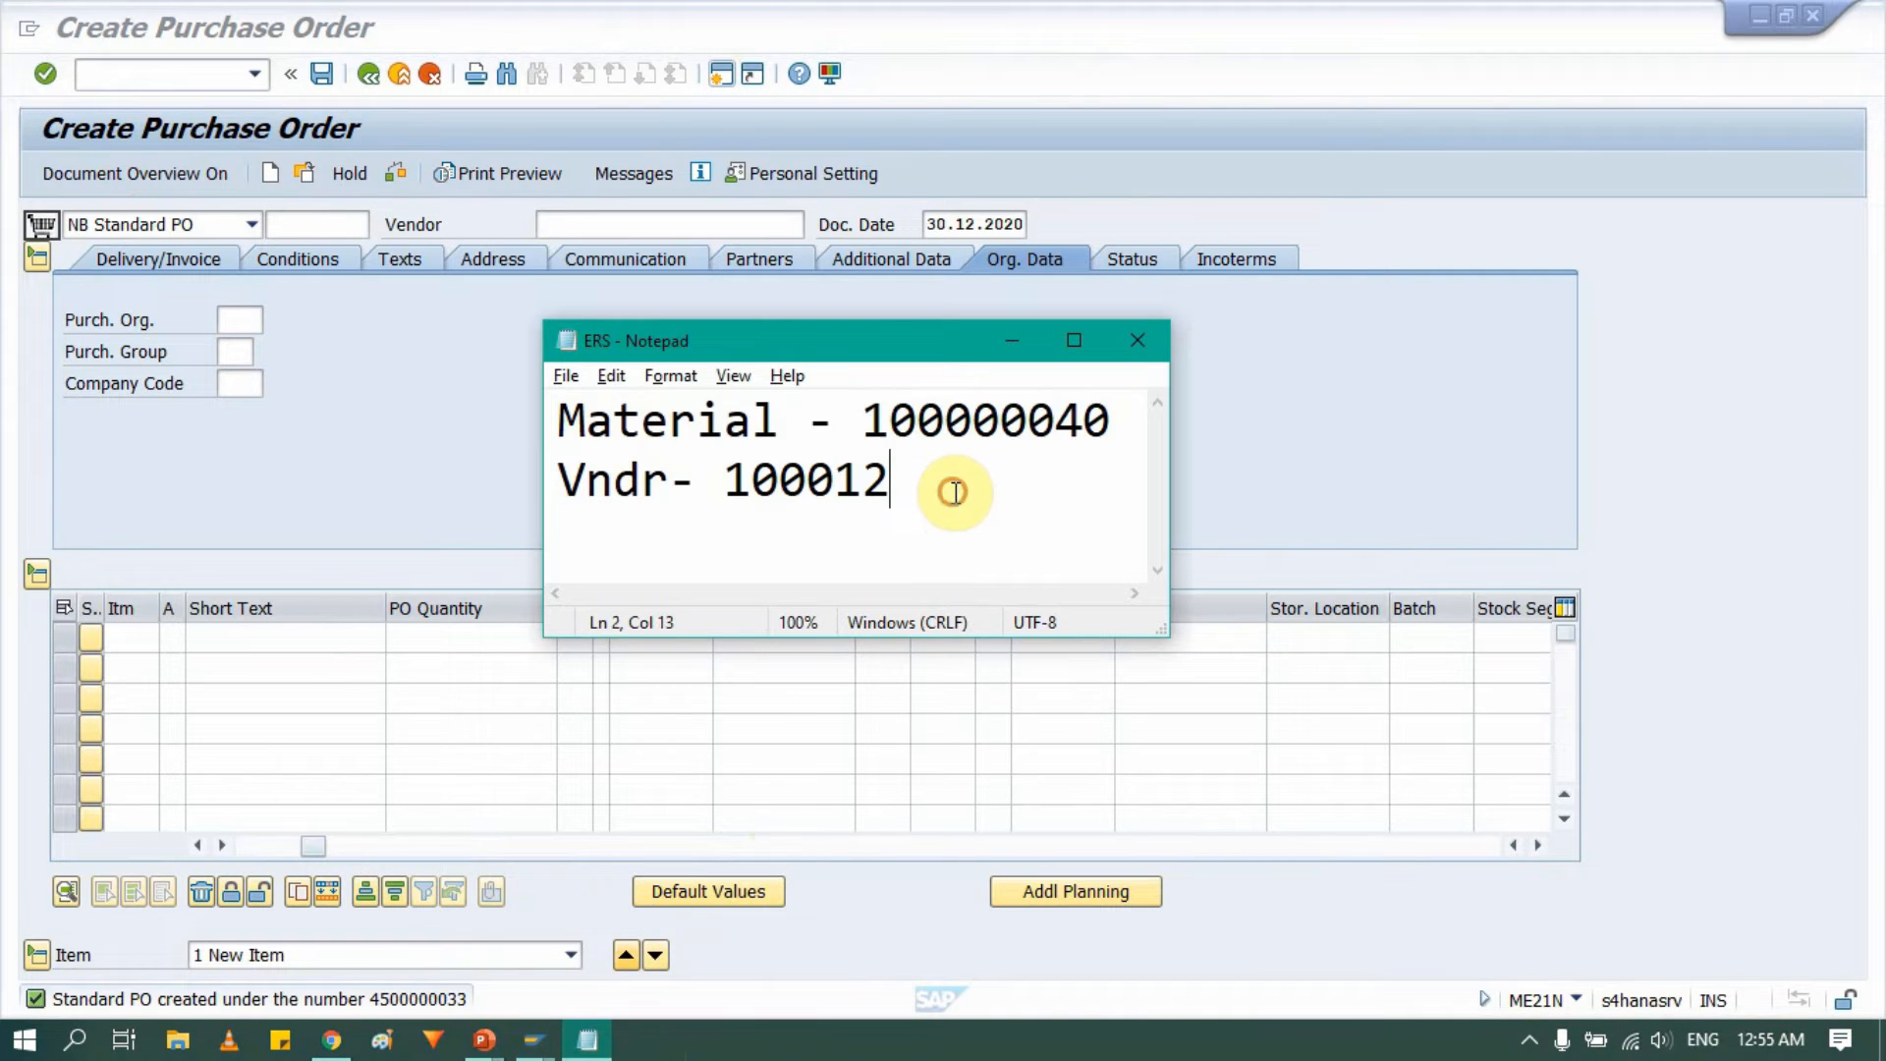
pyautogui.press('Return')
pyautogui.write('PO-')
pyautogui.hotkey('ctrl', 'v')
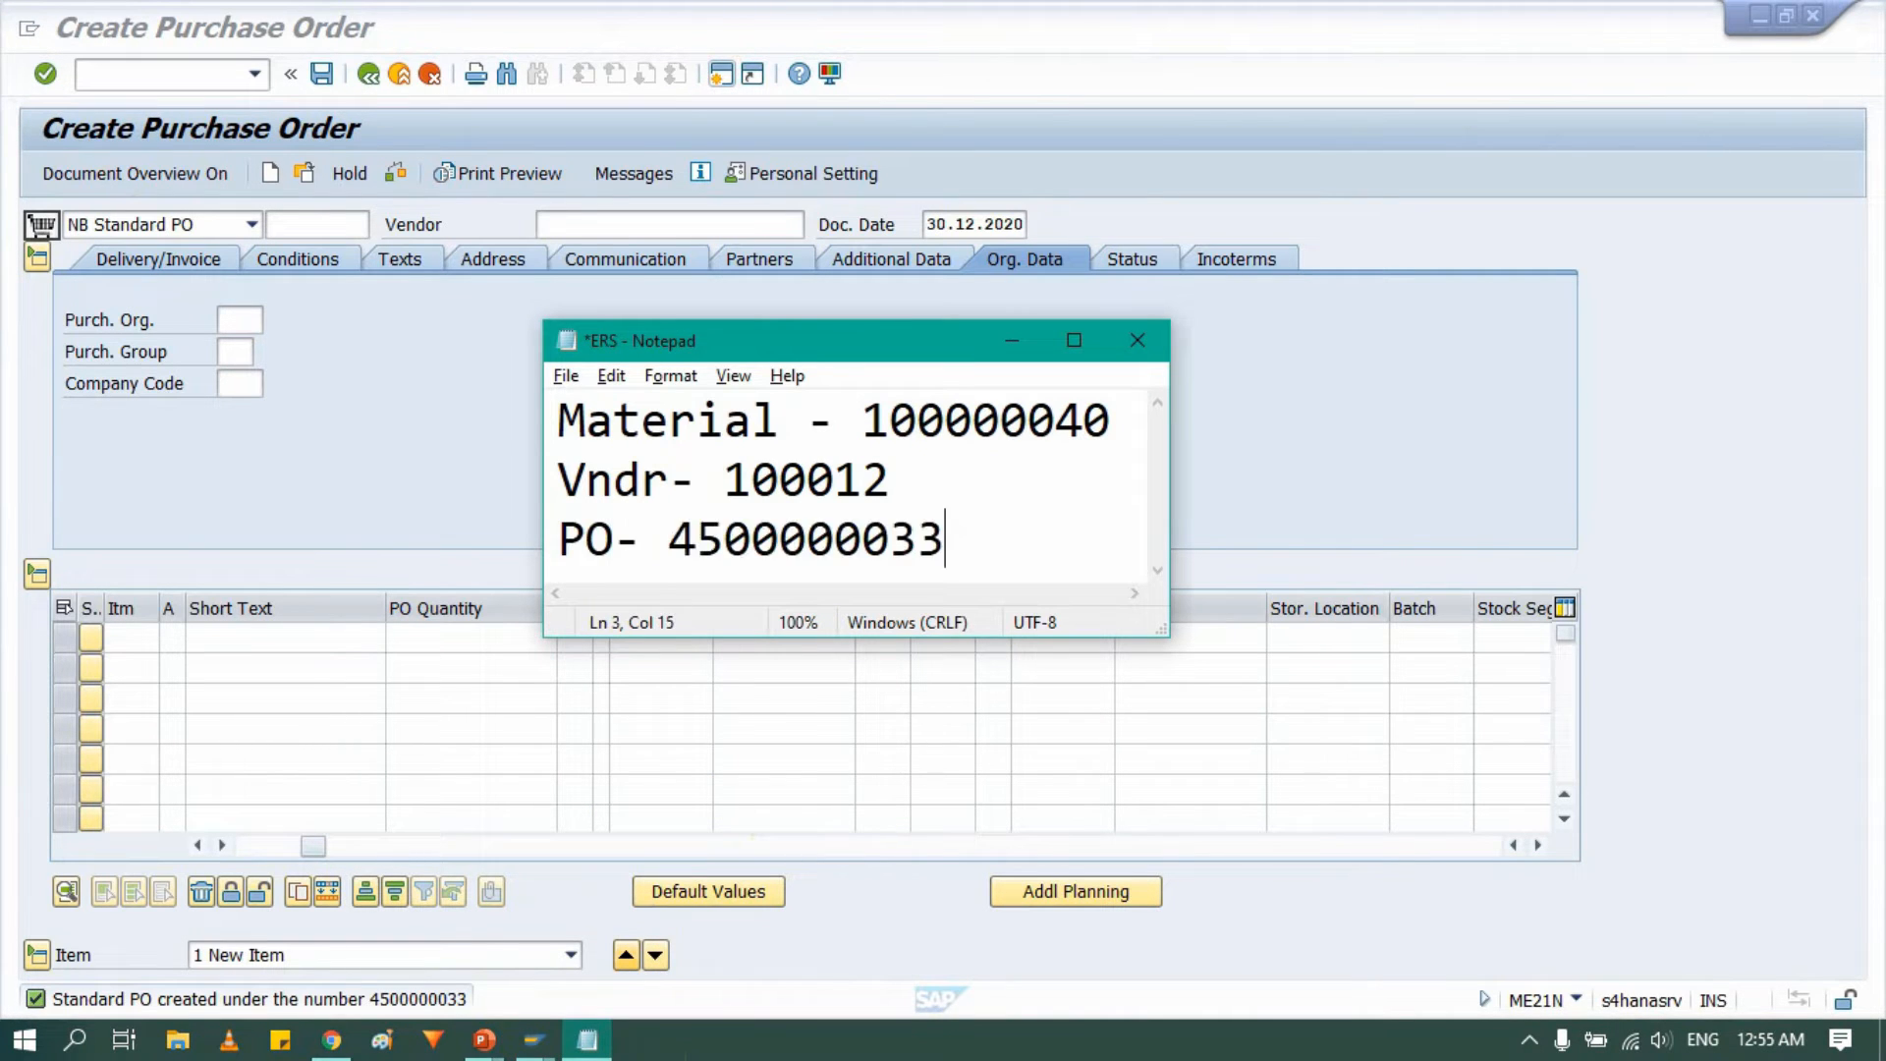
pyautogui.click(298, 395)
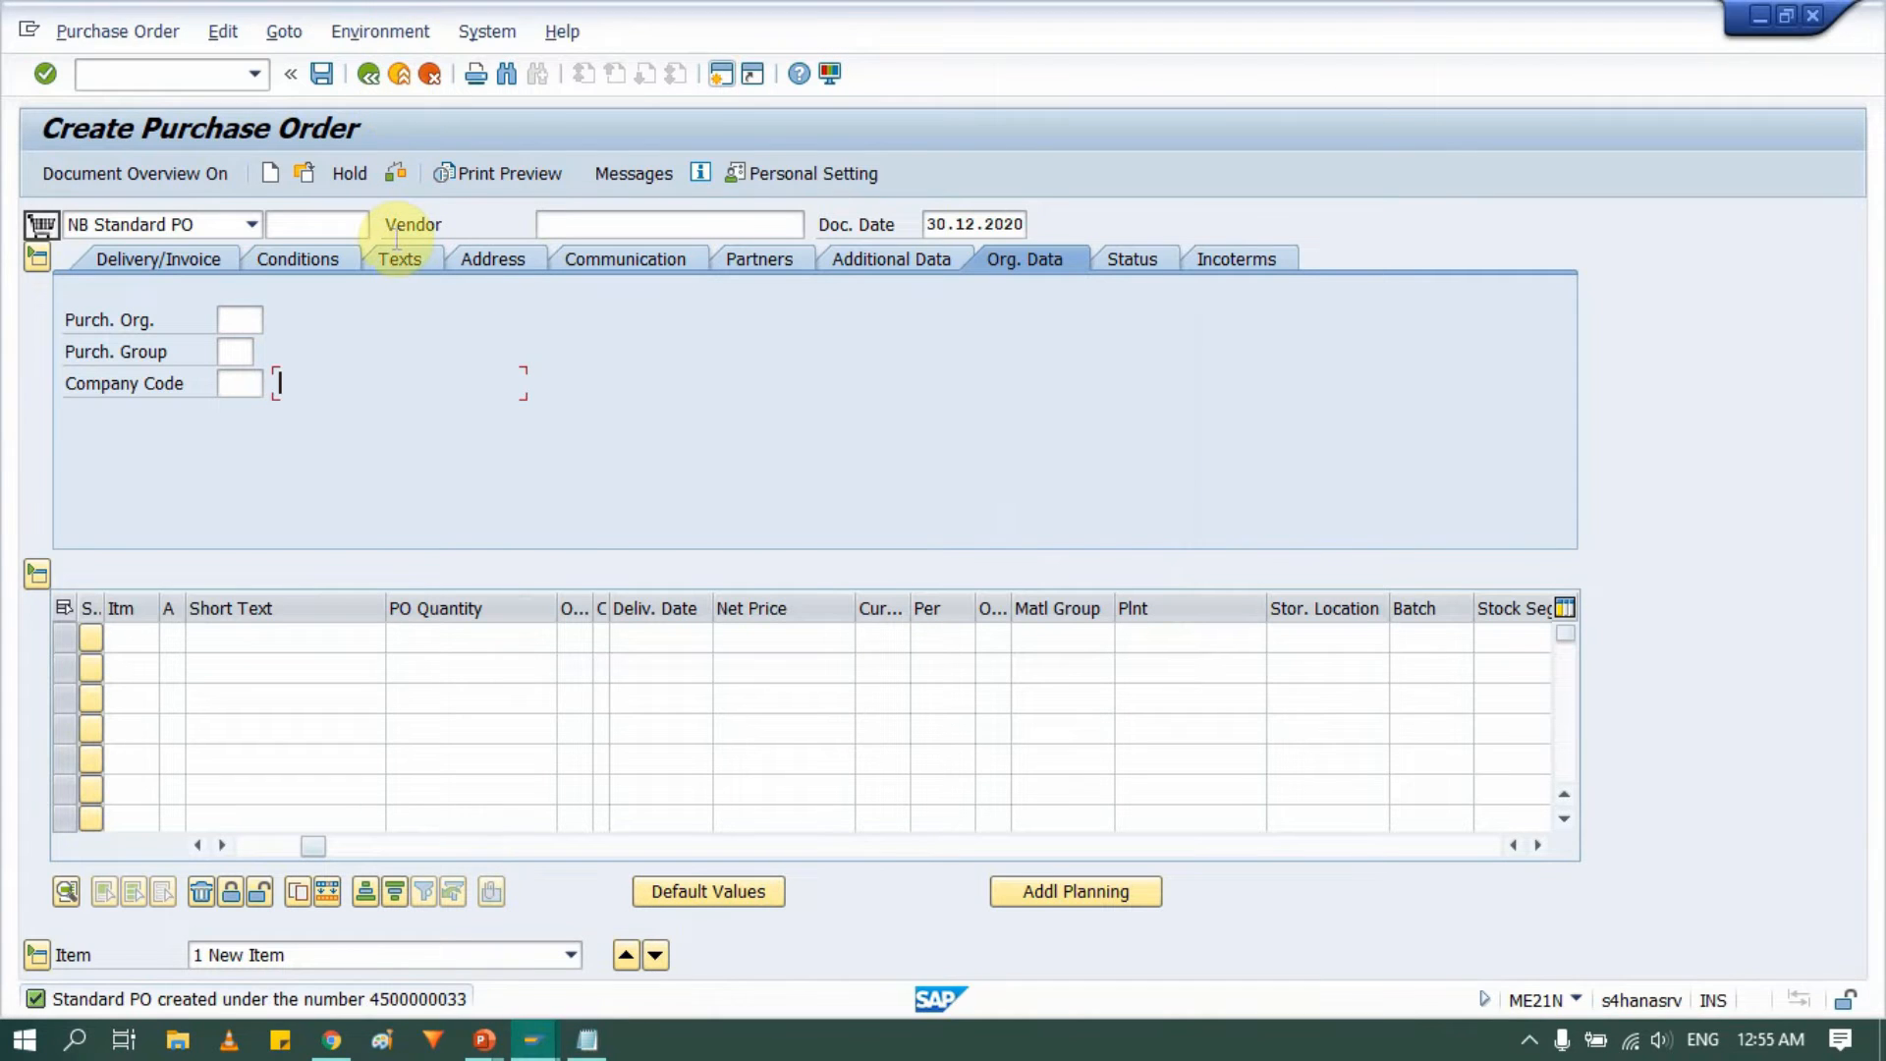
pyautogui.hotkey('alt', 'Tab')
pyautogui.hotkey('alt', 'Tab')
pyautogui.hotkey('alt', 'Tab')
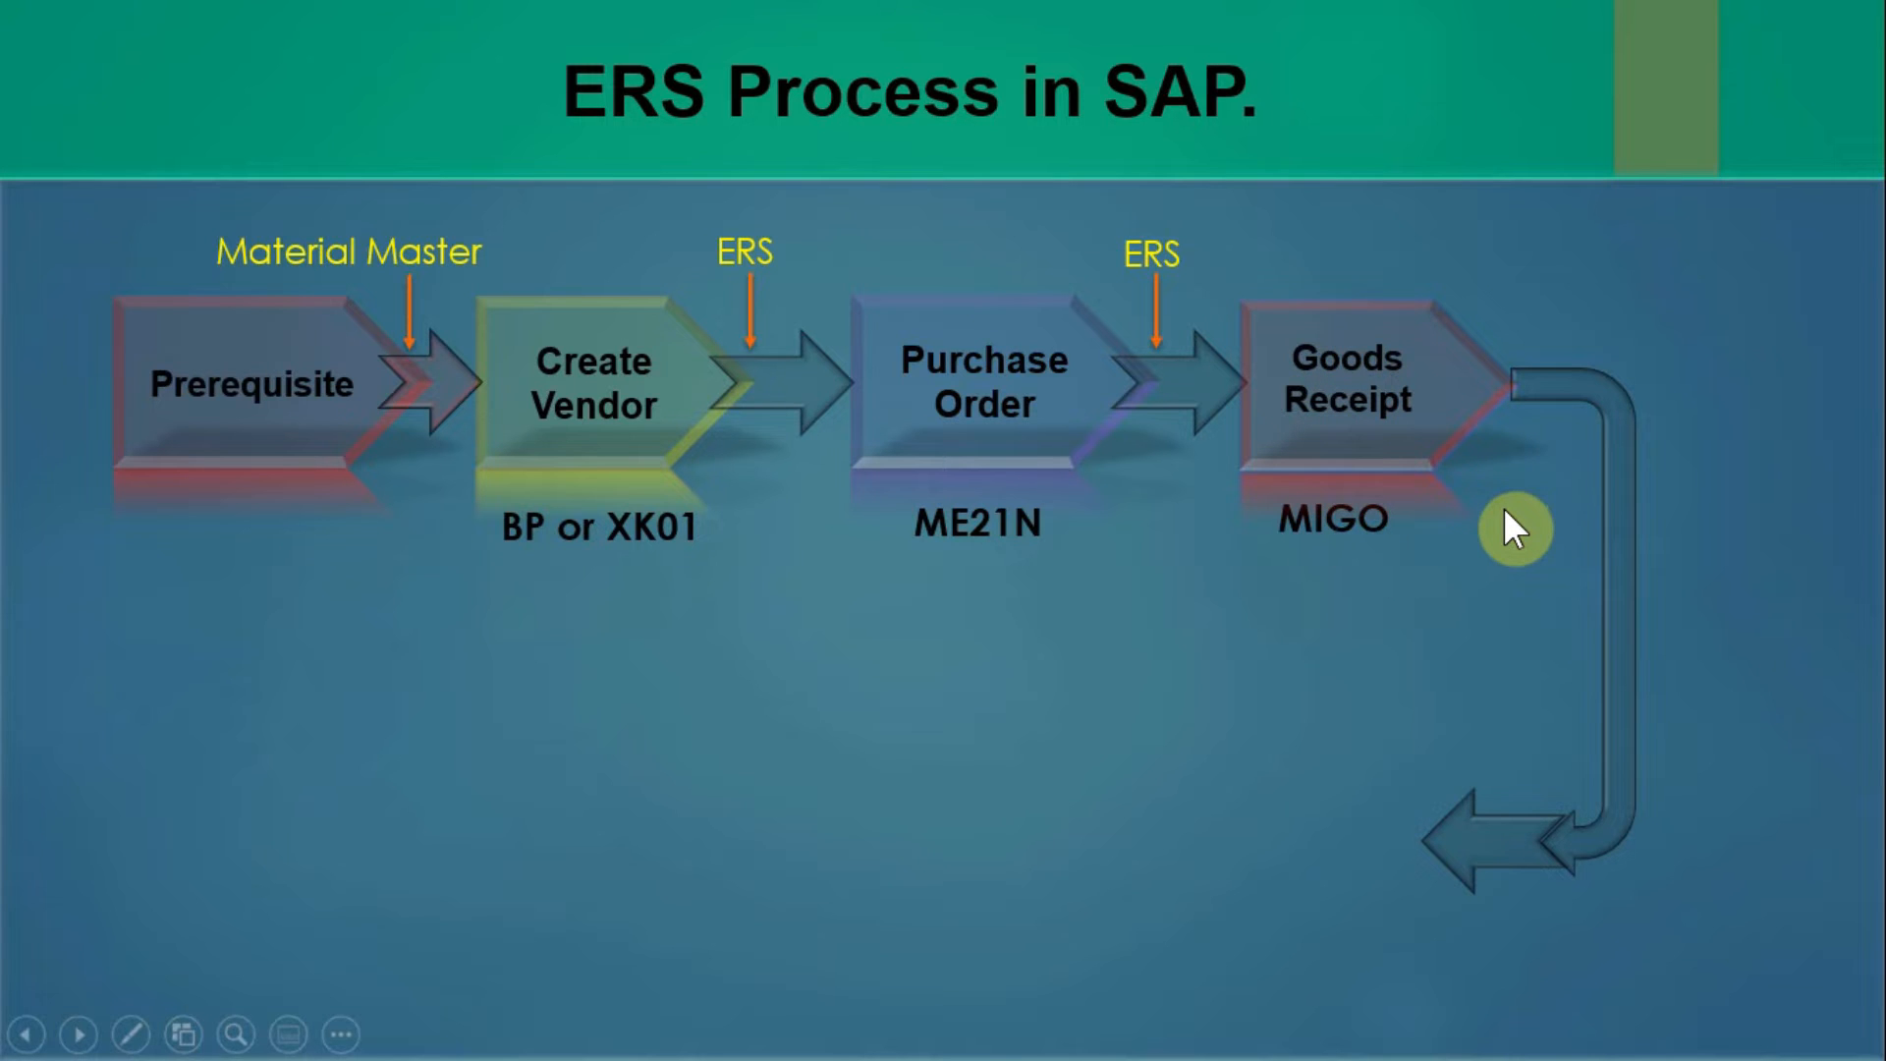
pyautogui.hotkey('alt', 'Tab')
pyautogui.hotkey('alt', 'Tab')
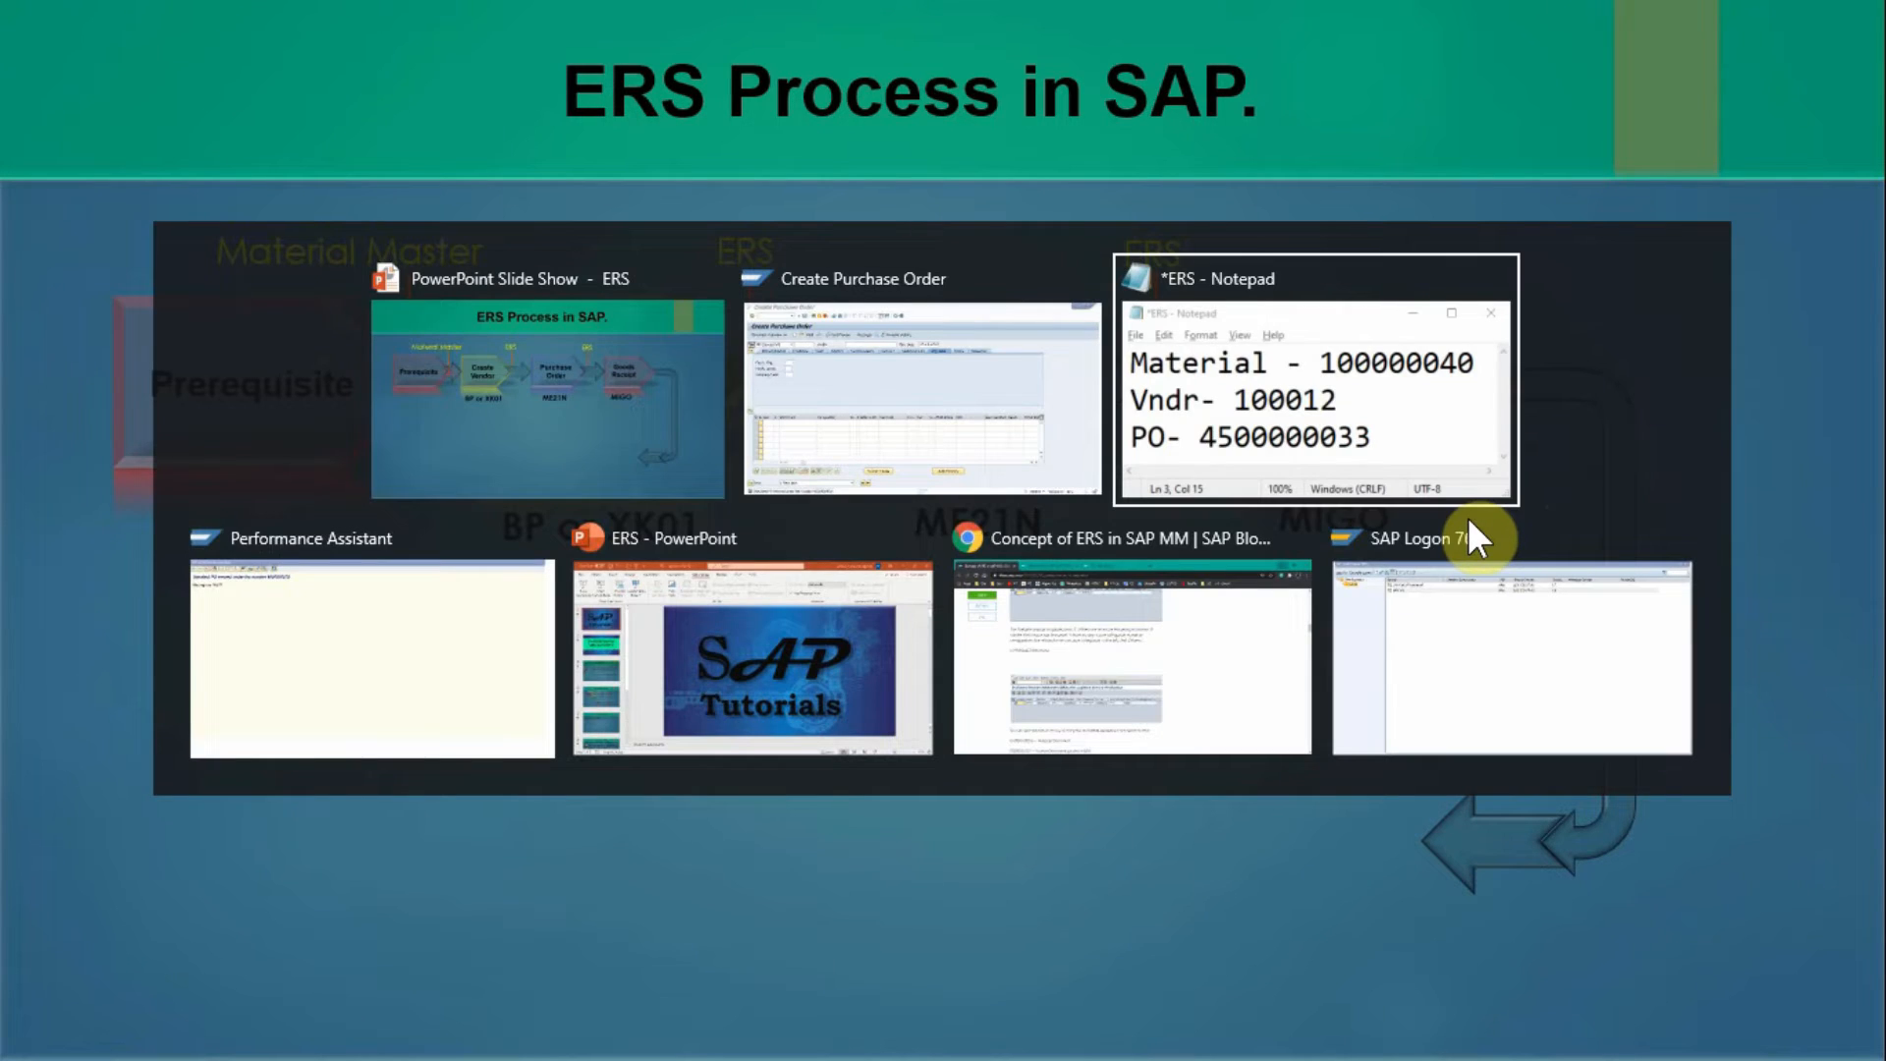
pyautogui.hotkey('alt', 'shift', 'Tab')
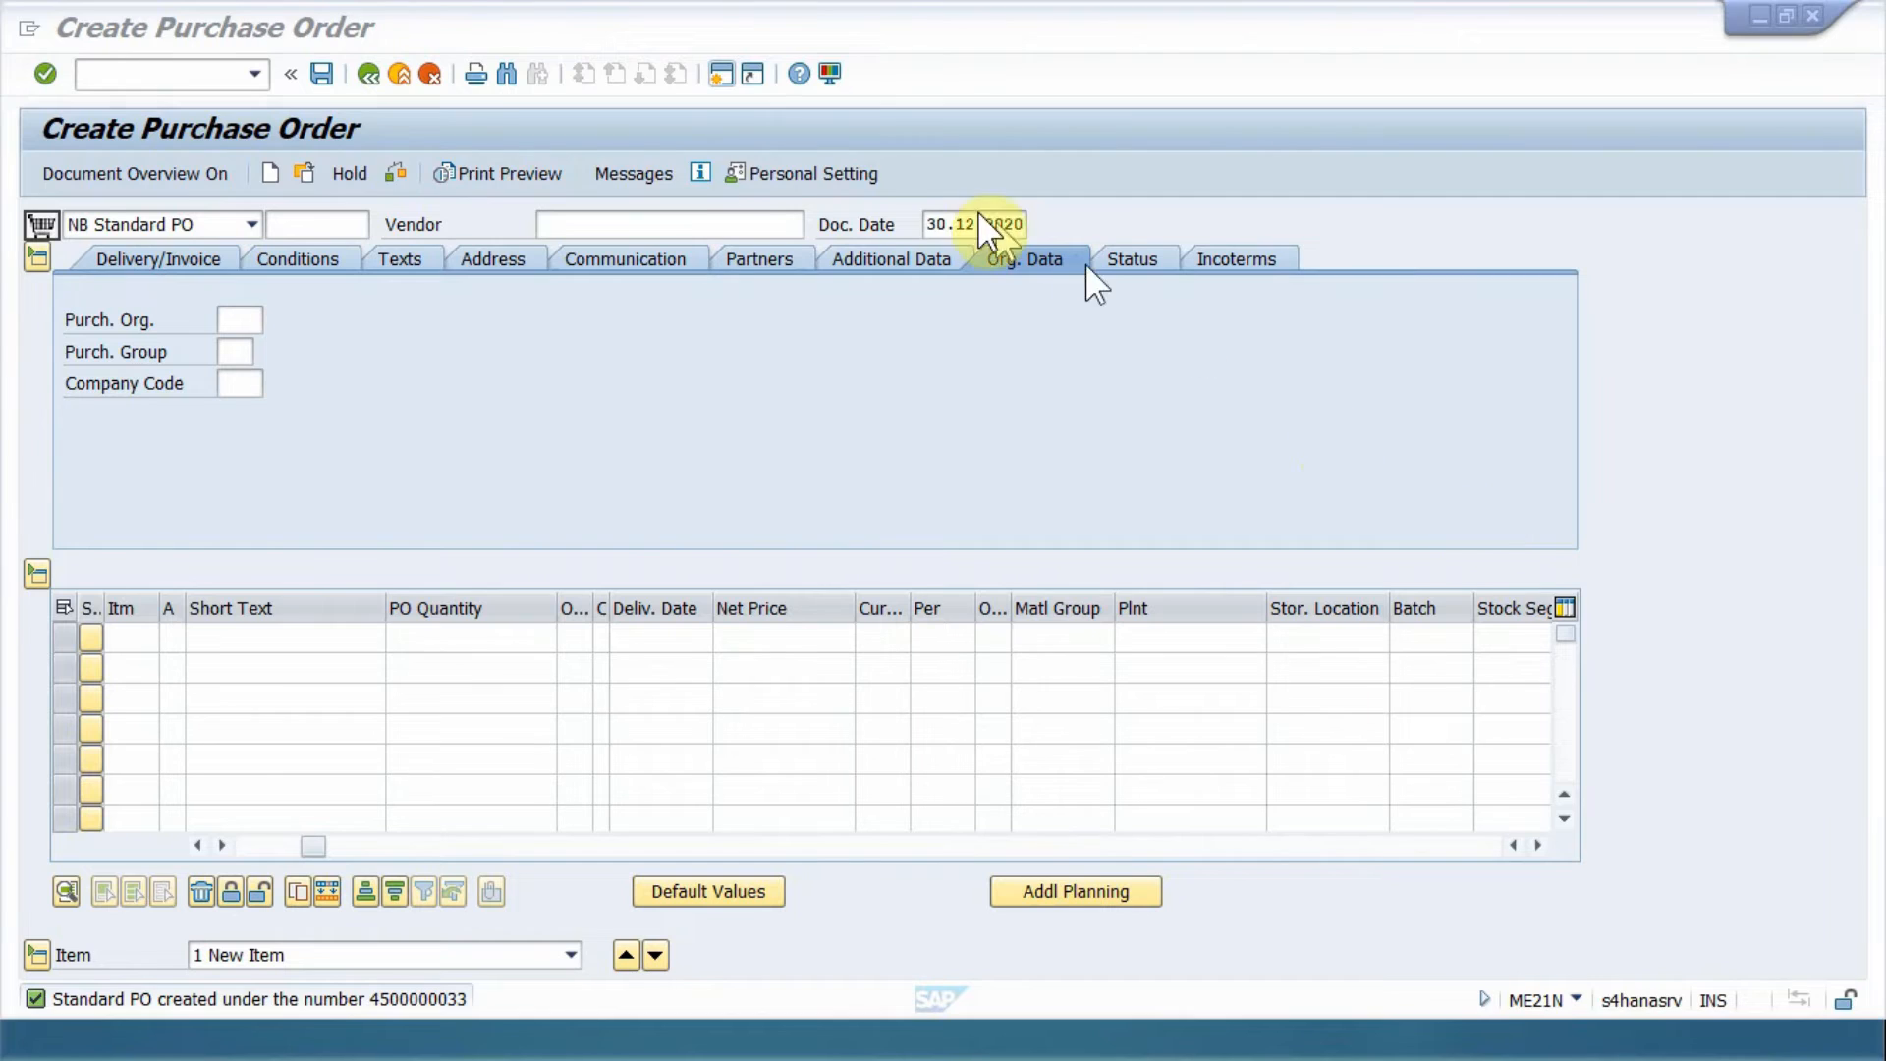
# Leave purchase order creation and start transaction MIGO.
pyautogui.click(396, 77)
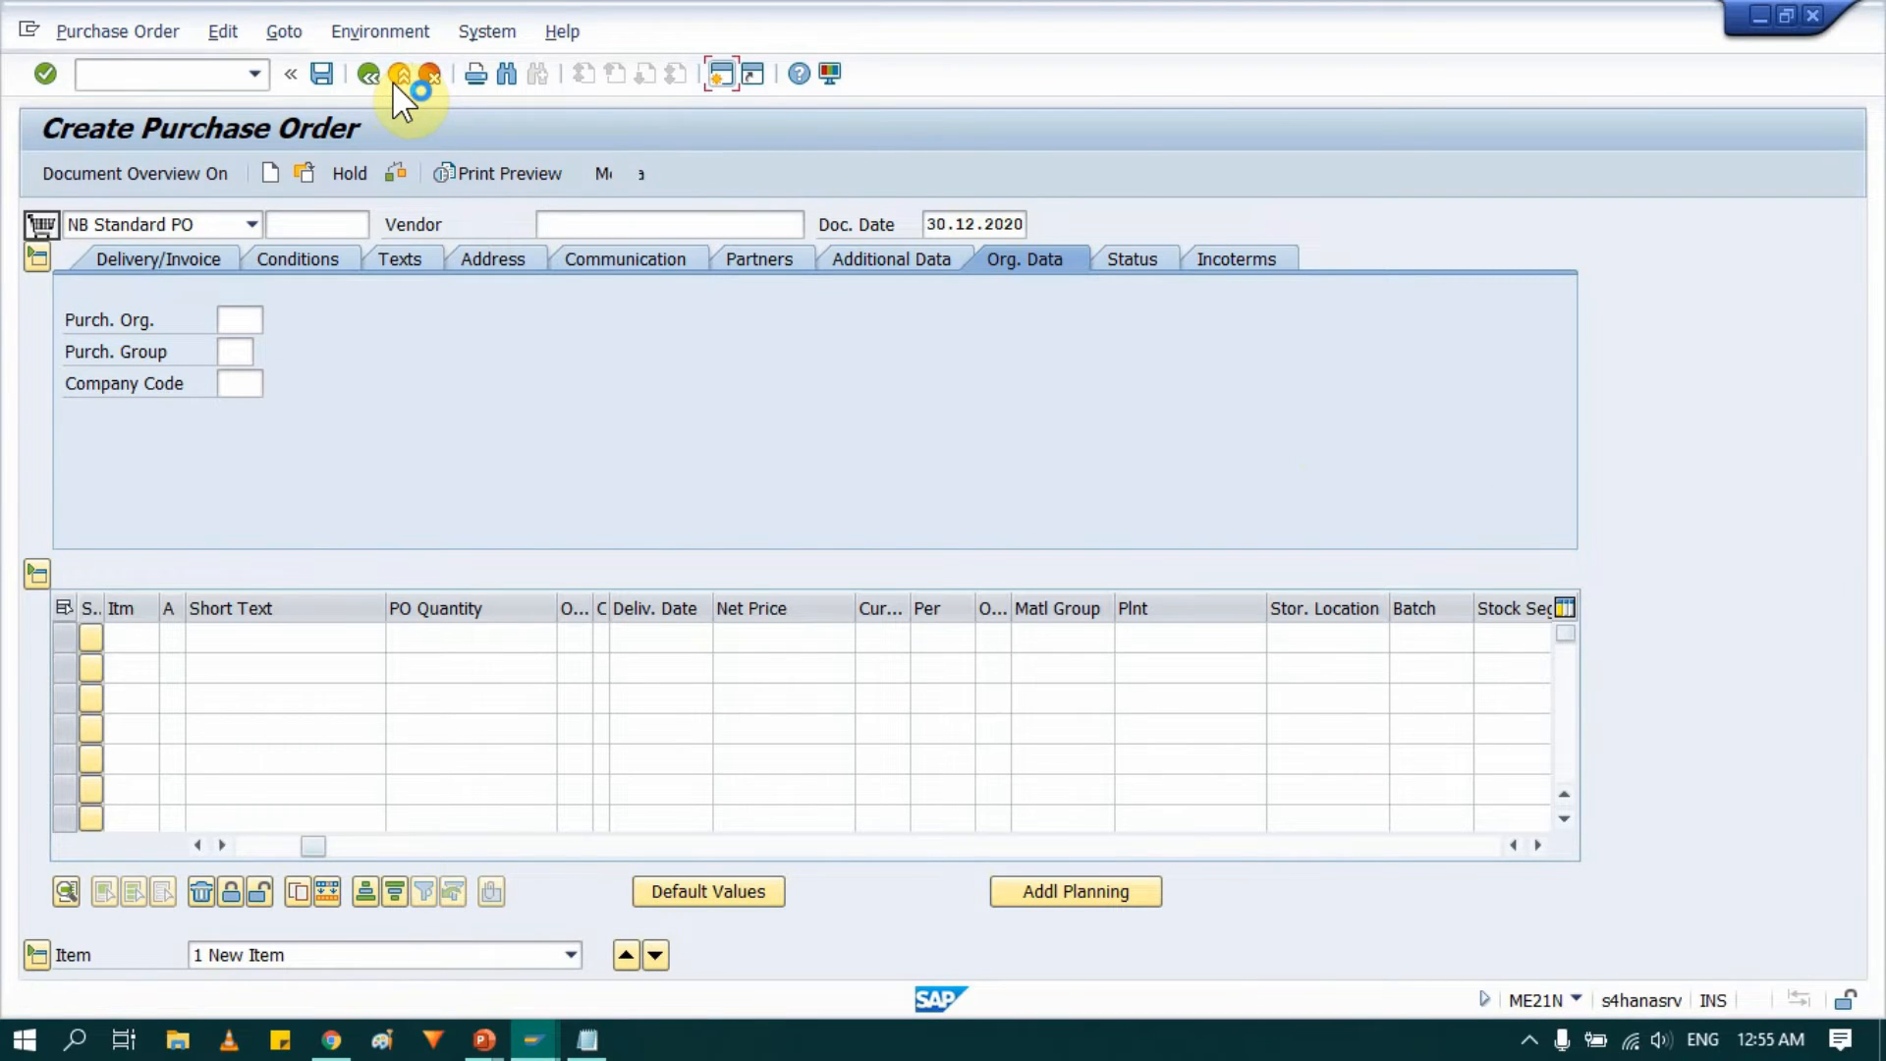
pyautogui.write('MIGO')
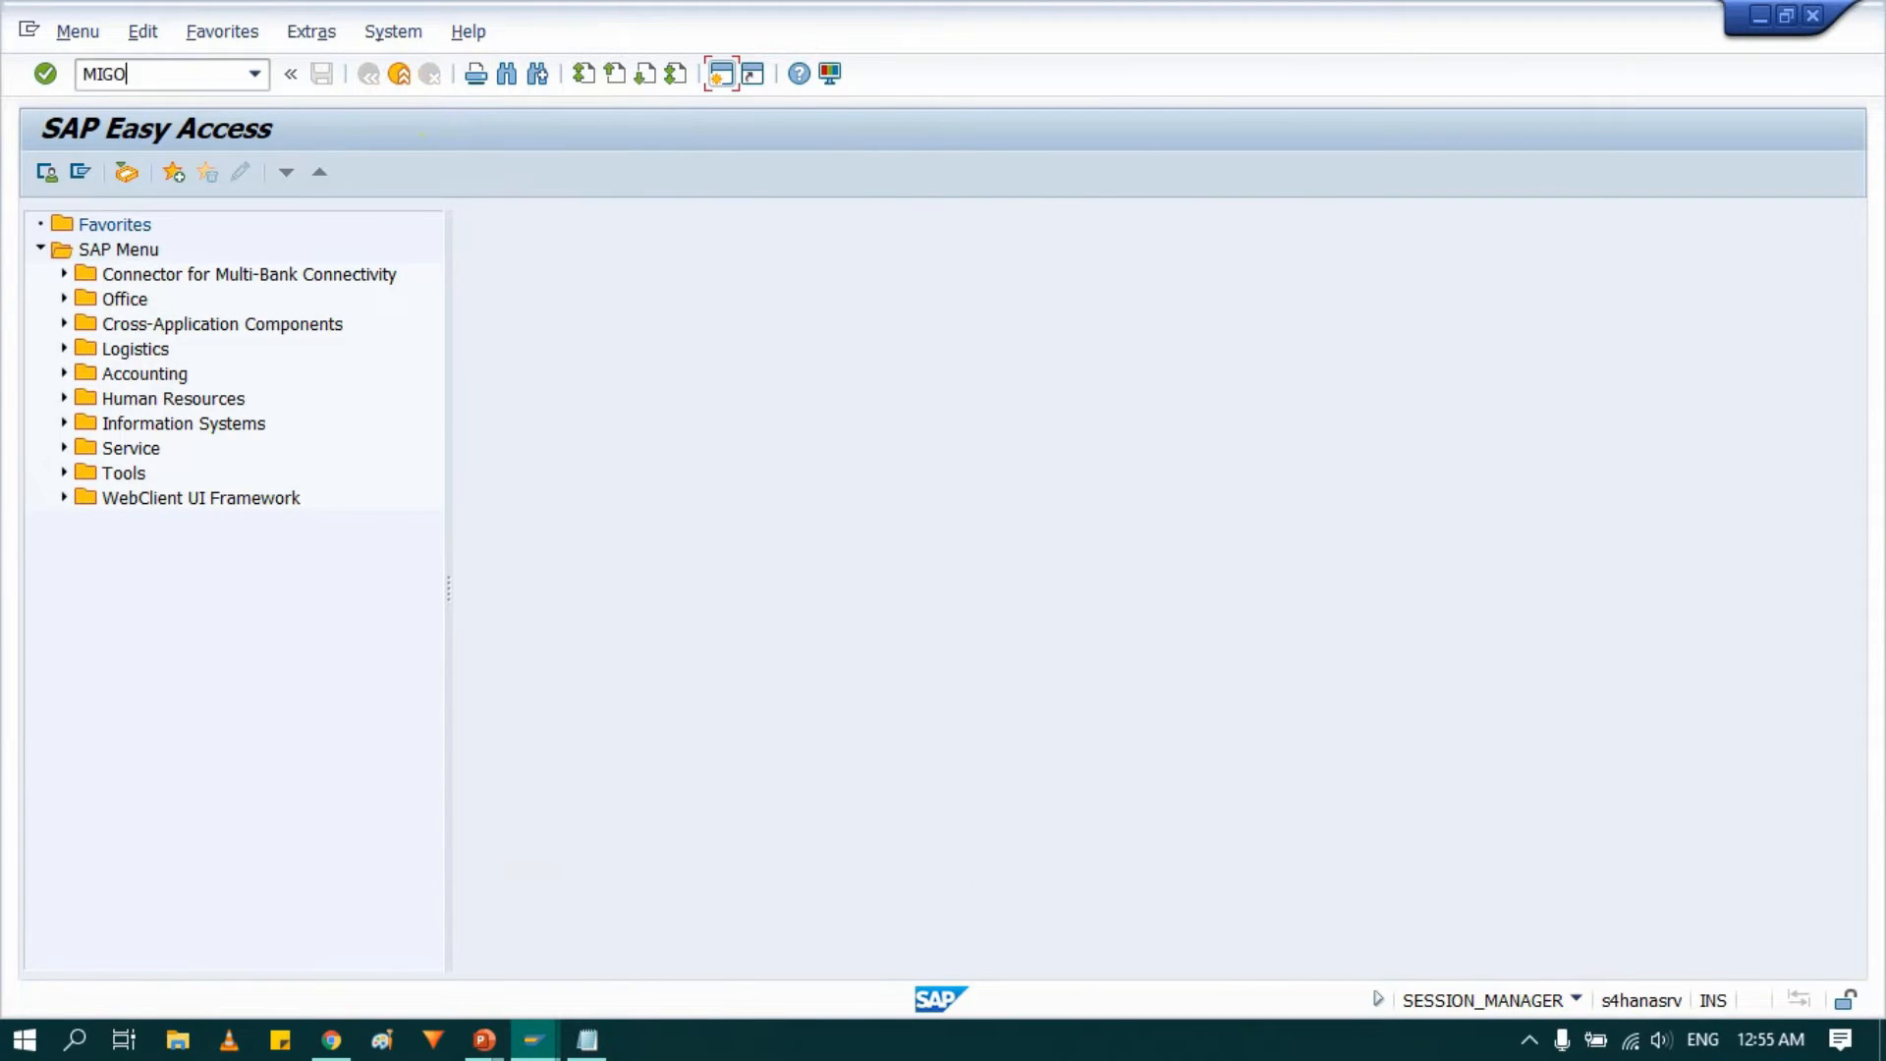
pyautogui.press('Return')
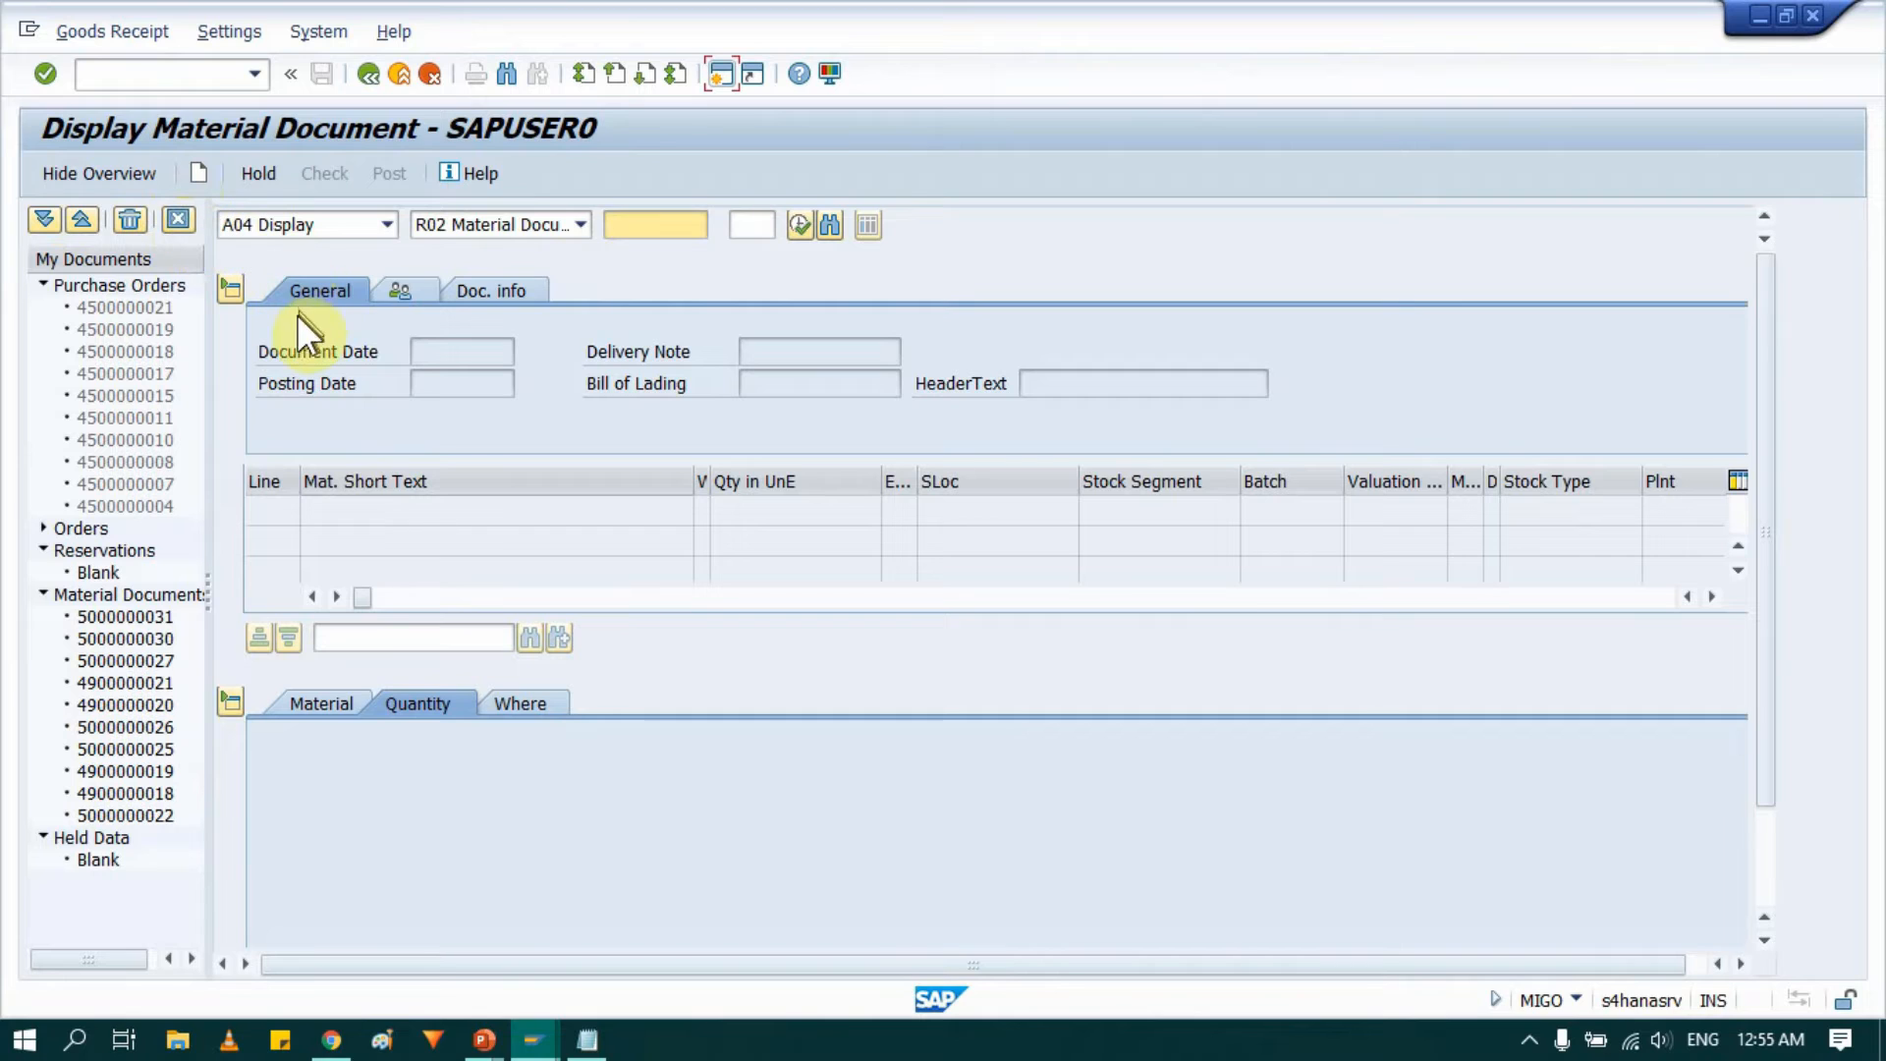
# Choose A01 Goods Receipt against R01 Purchase Order and load the copied purchase order number.
pyautogui.click(358, 236)
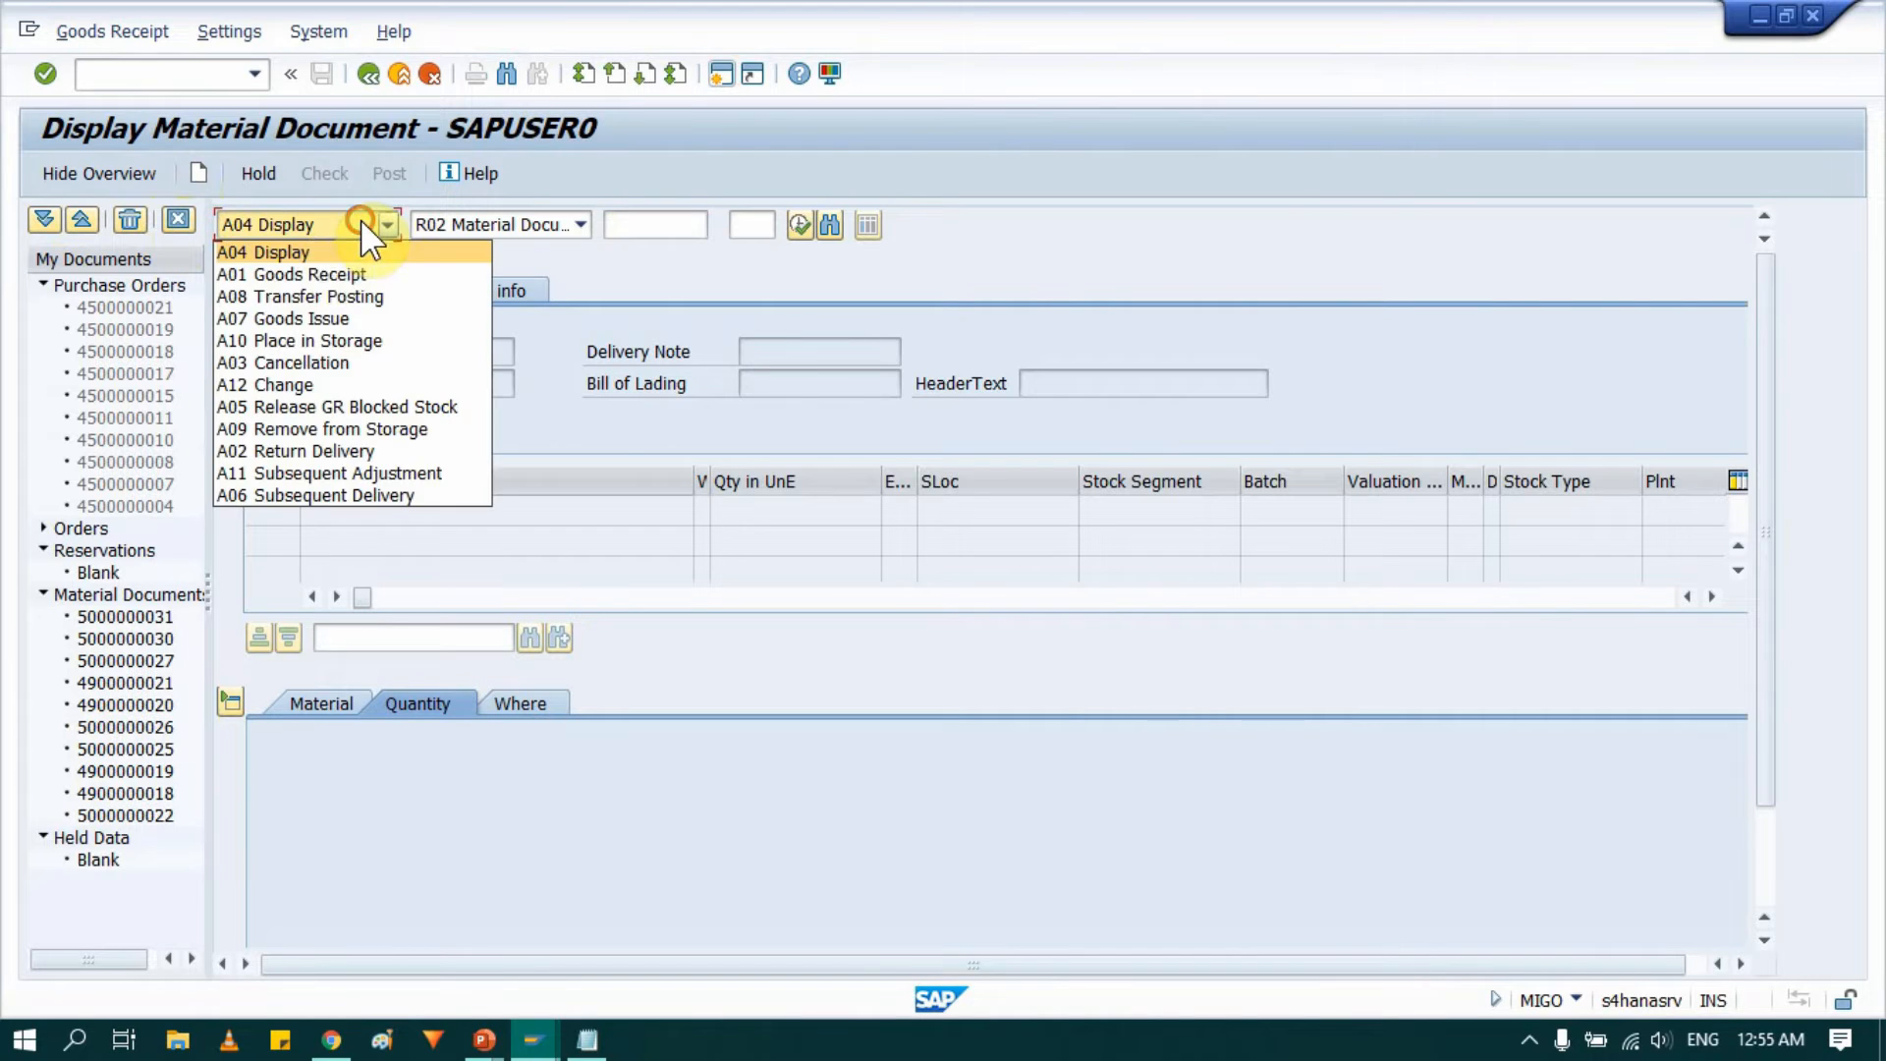
pyautogui.click(310, 273)
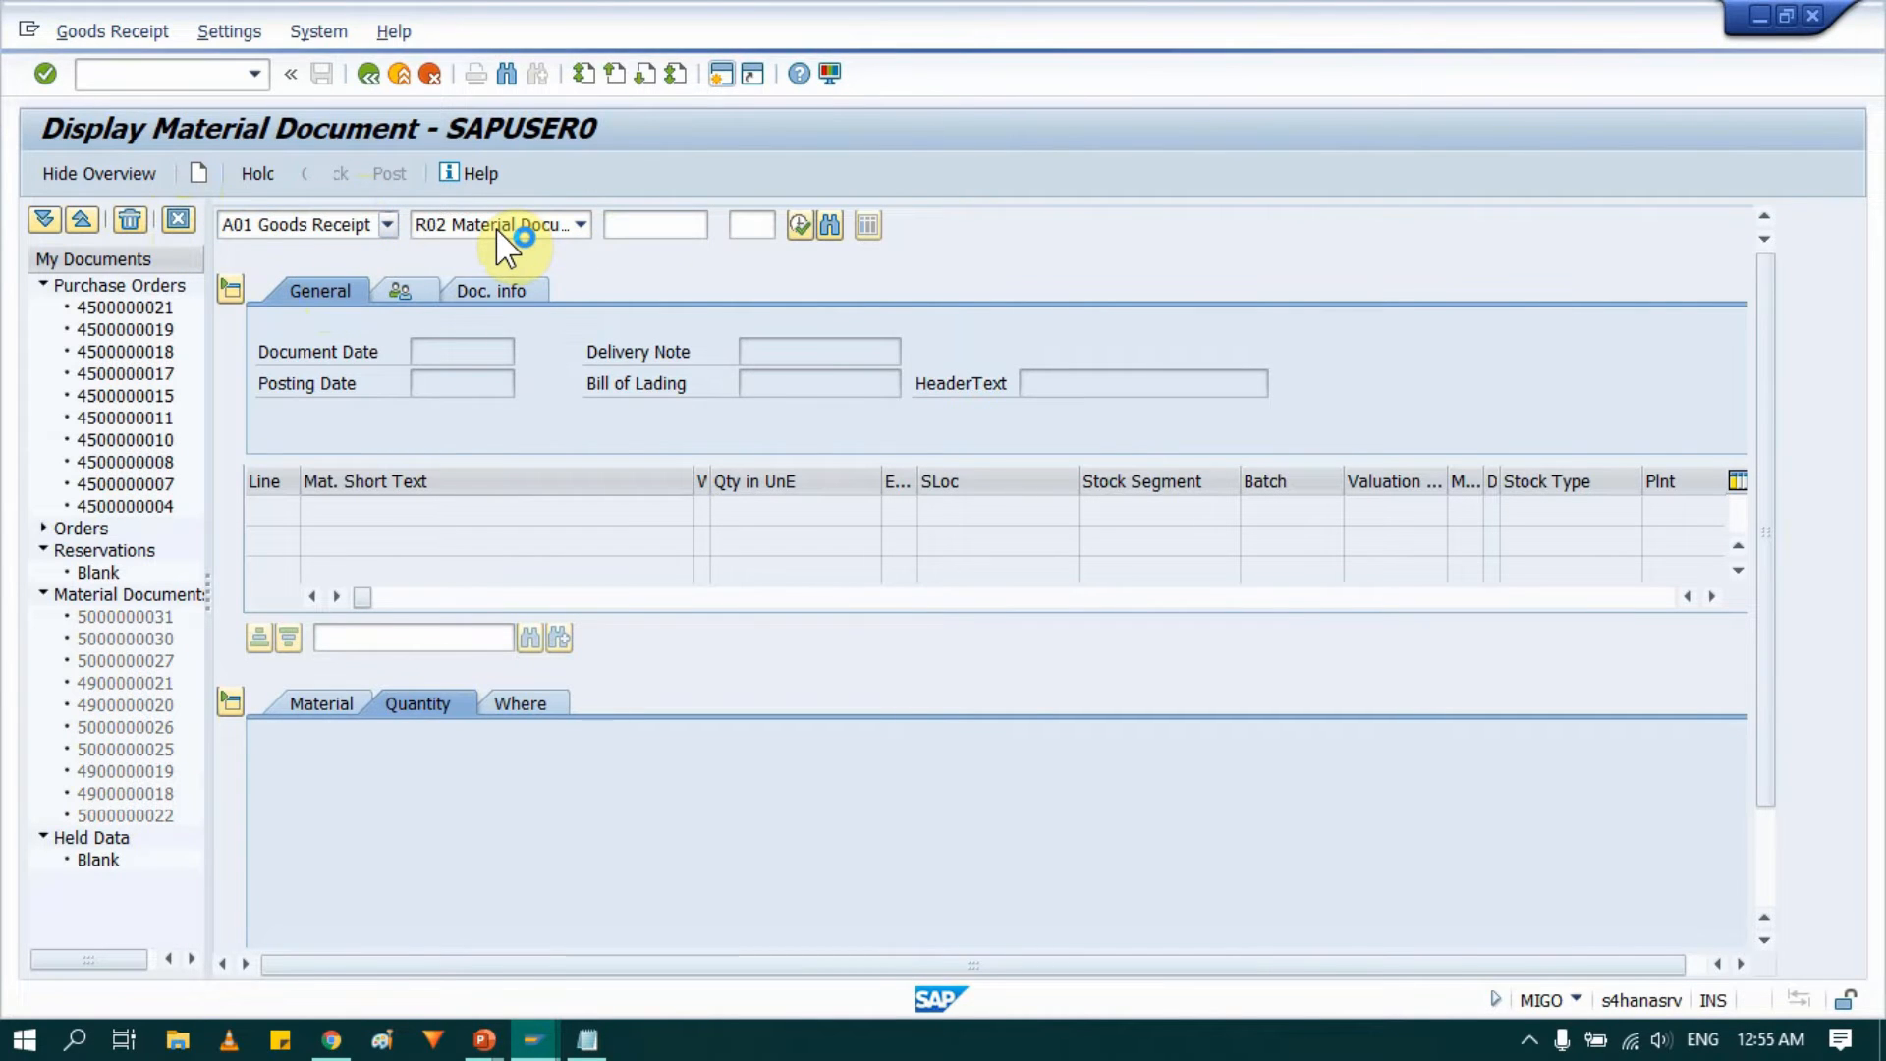
pyautogui.click(556, 232)
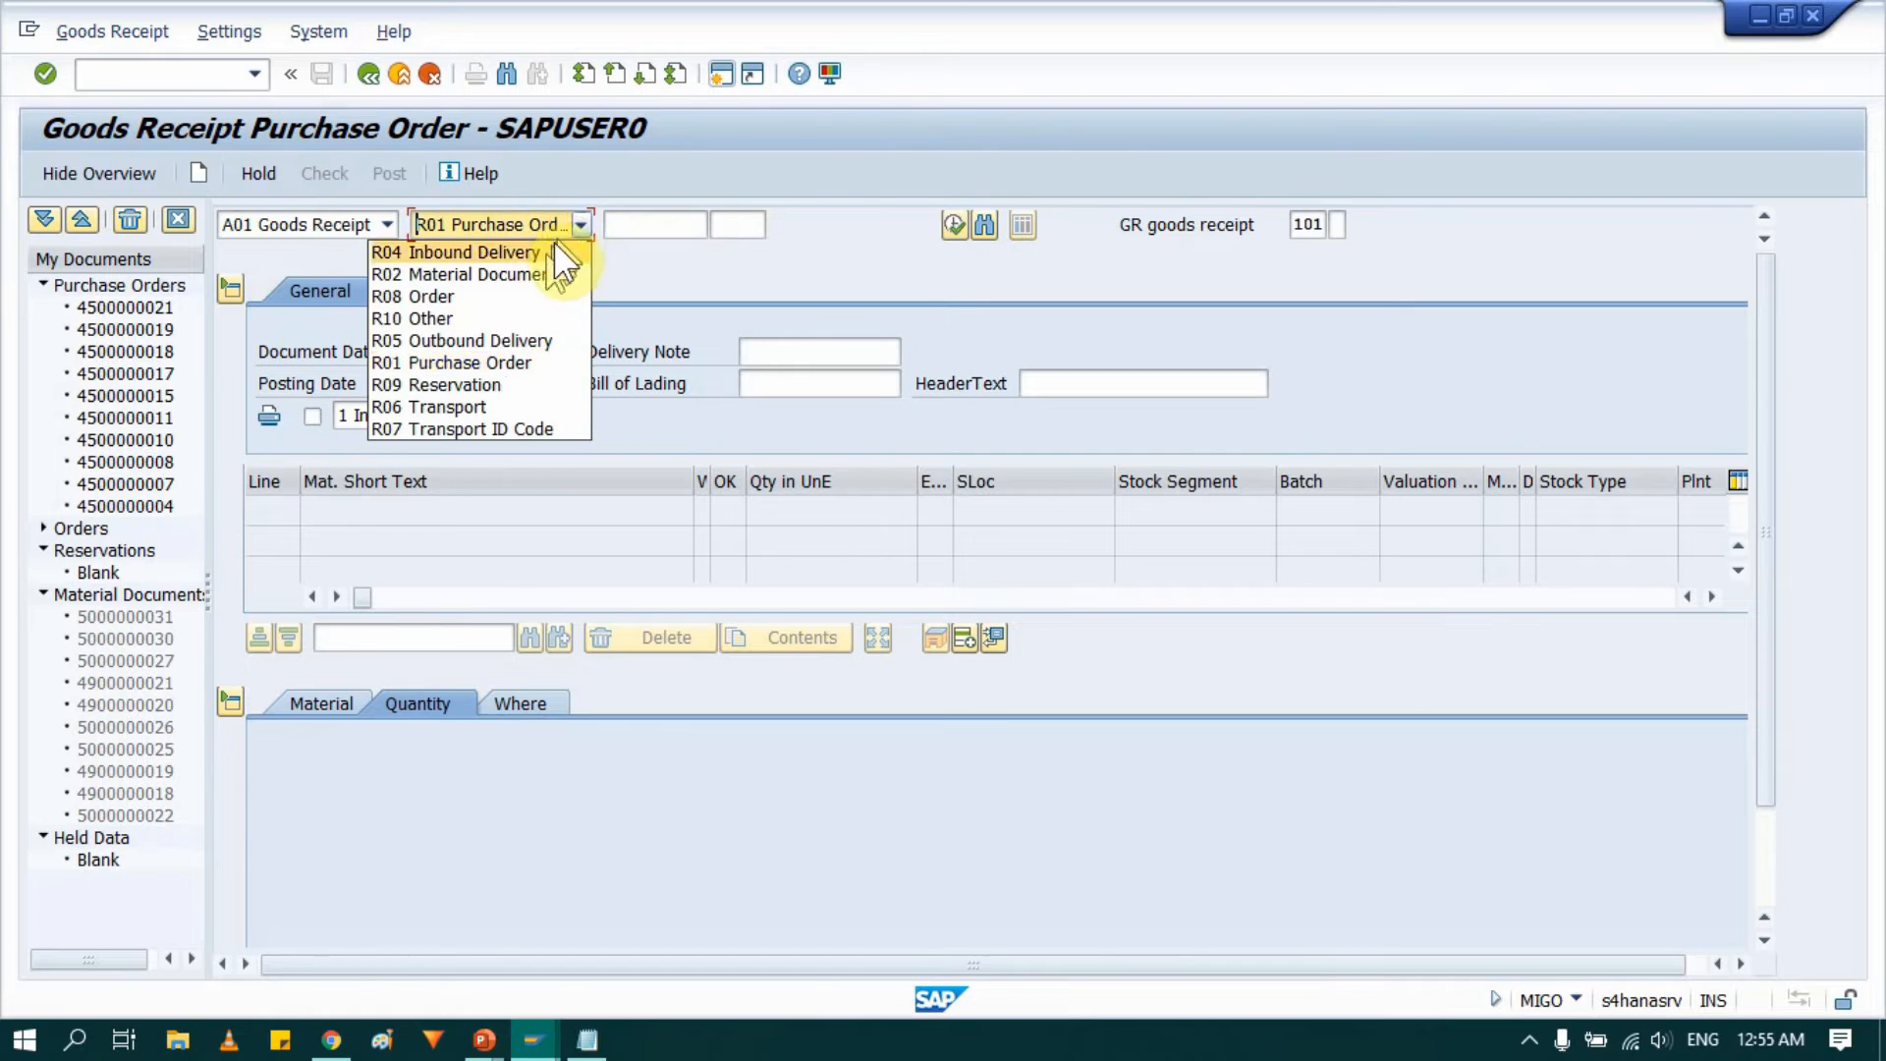
pyautogui.click(483, 362)
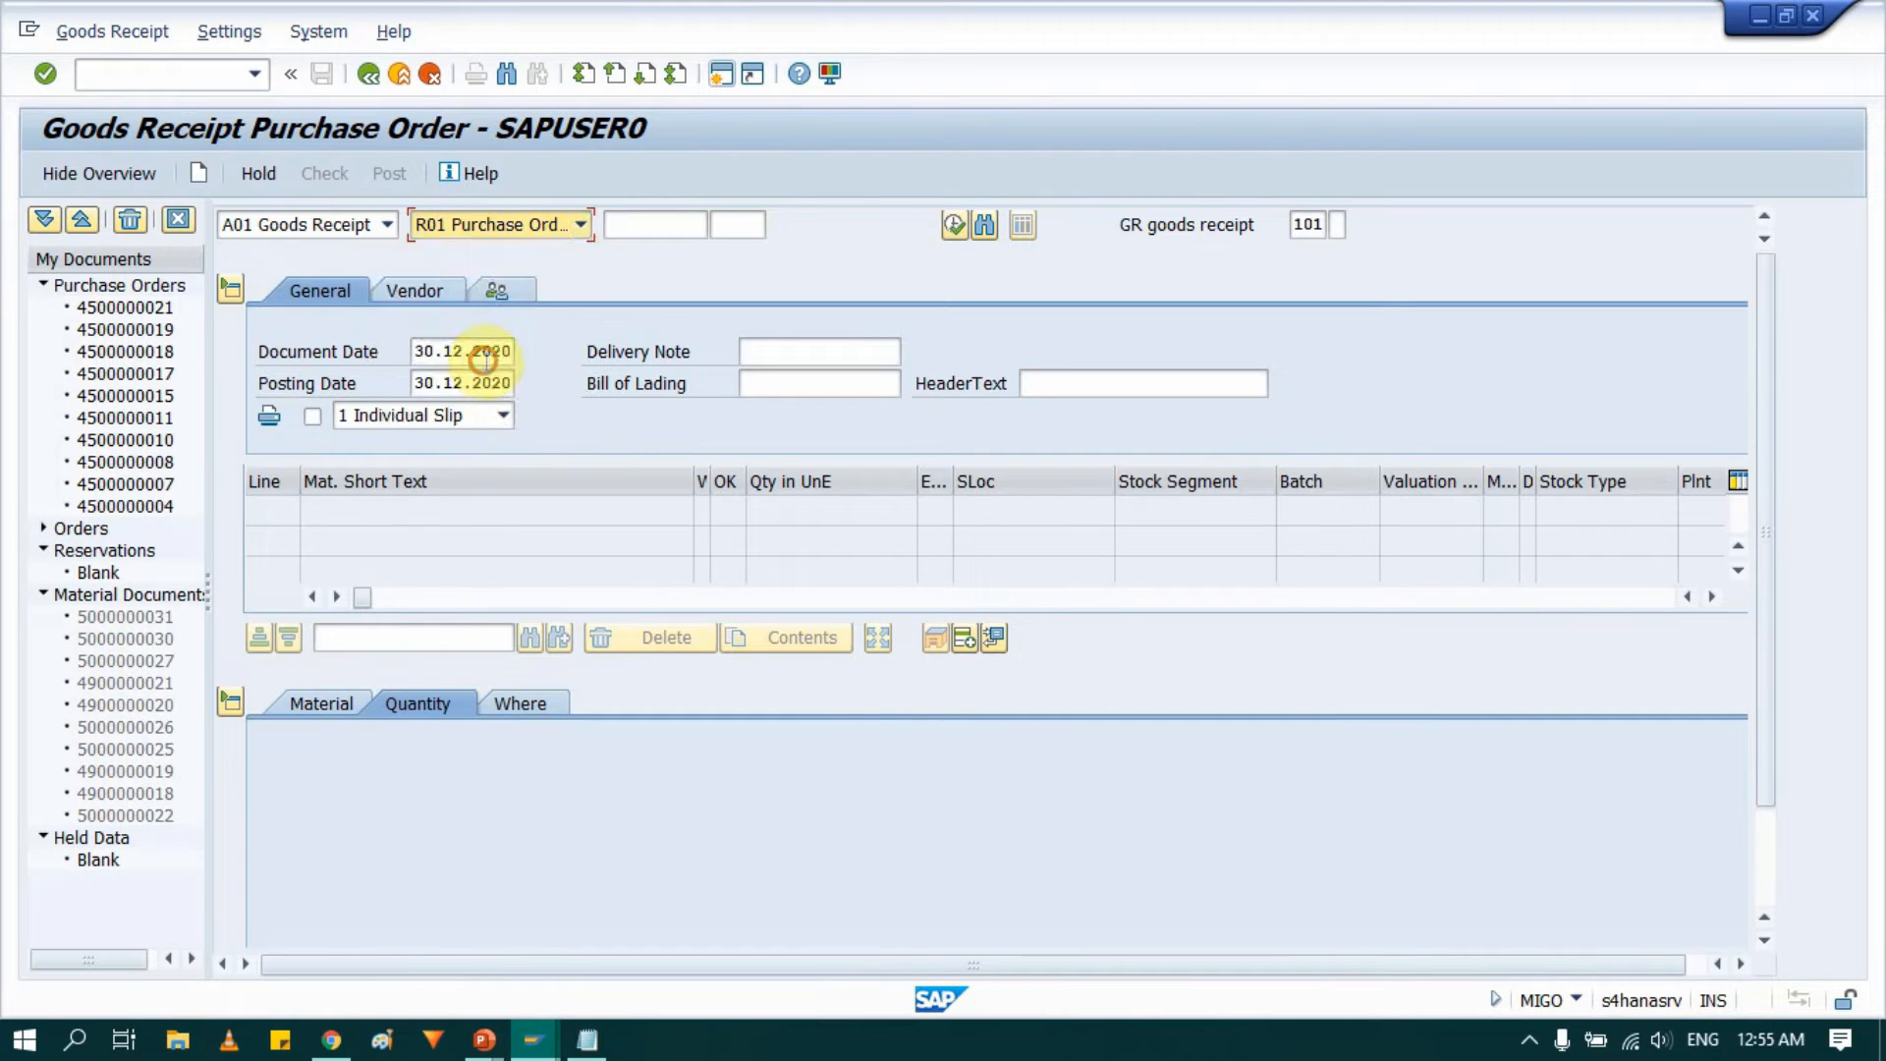
pyautogui.click(639, 224)
pyautogui.hotkey('ctrl', 'v')
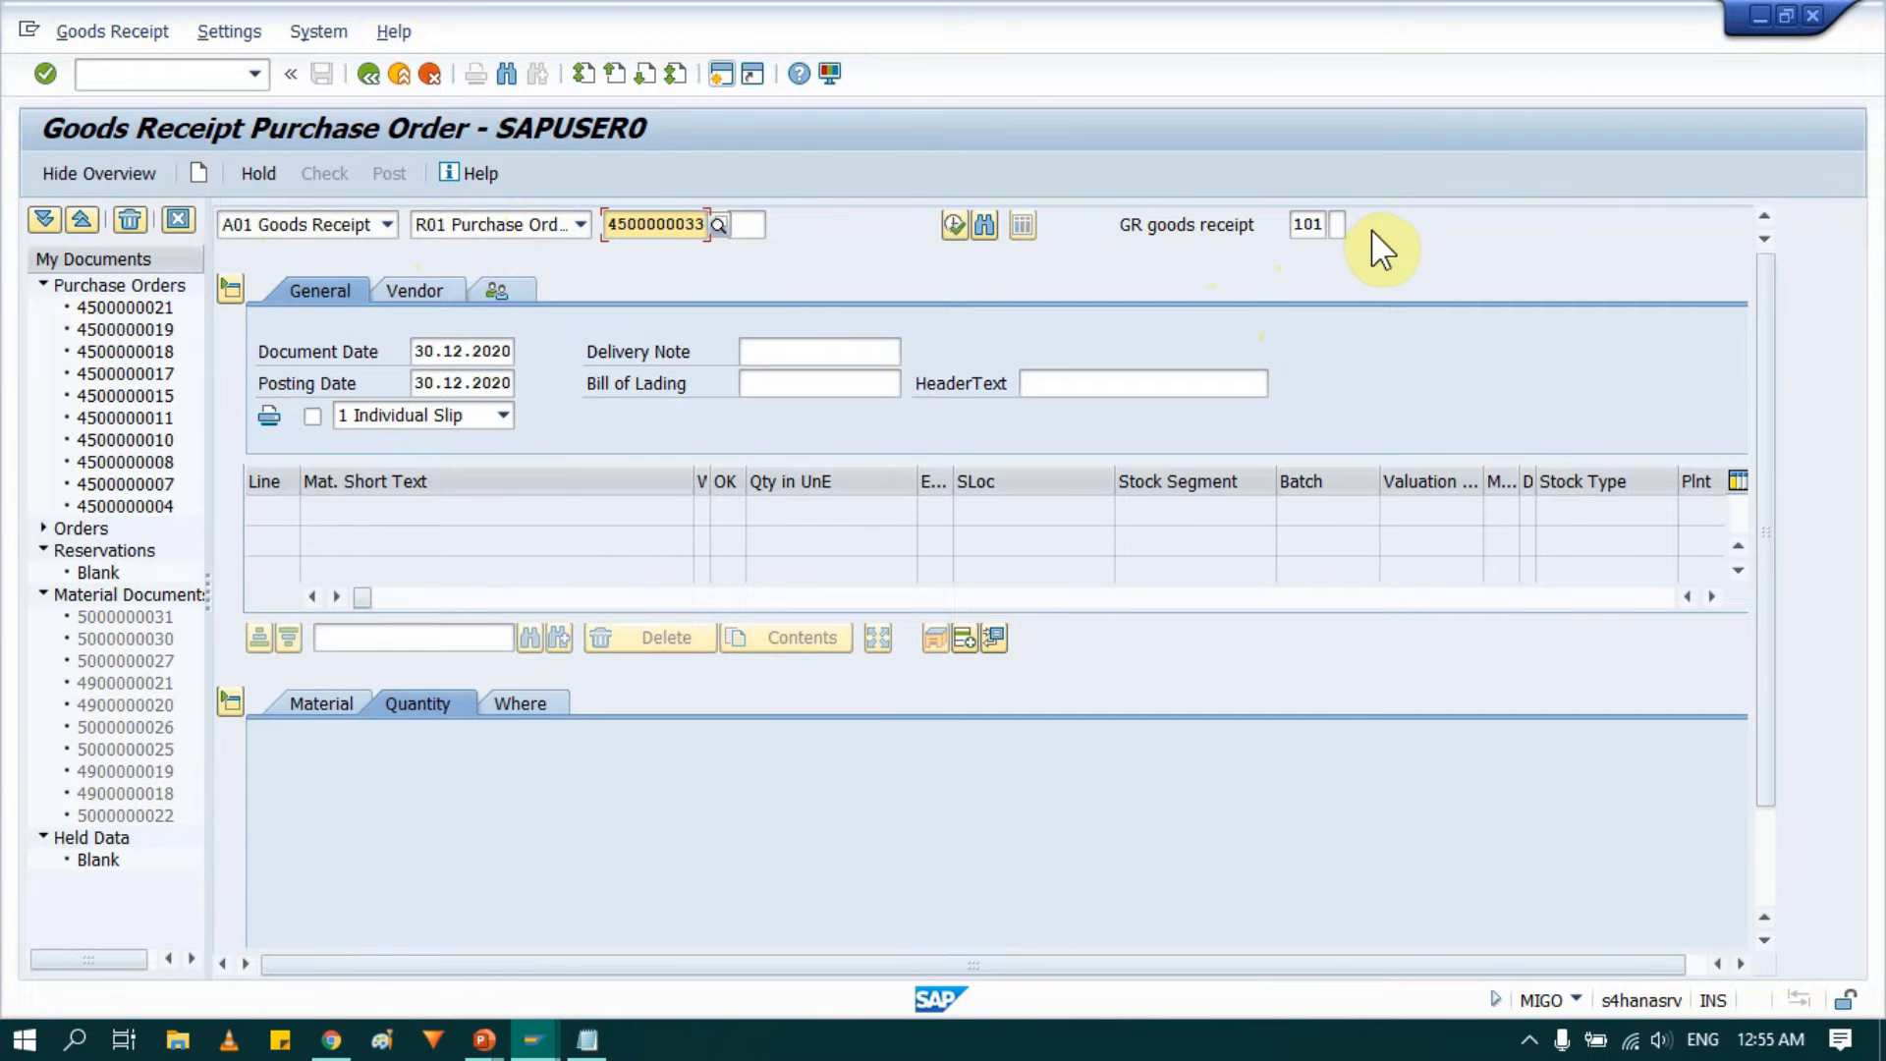
pyautogui.press('Return')
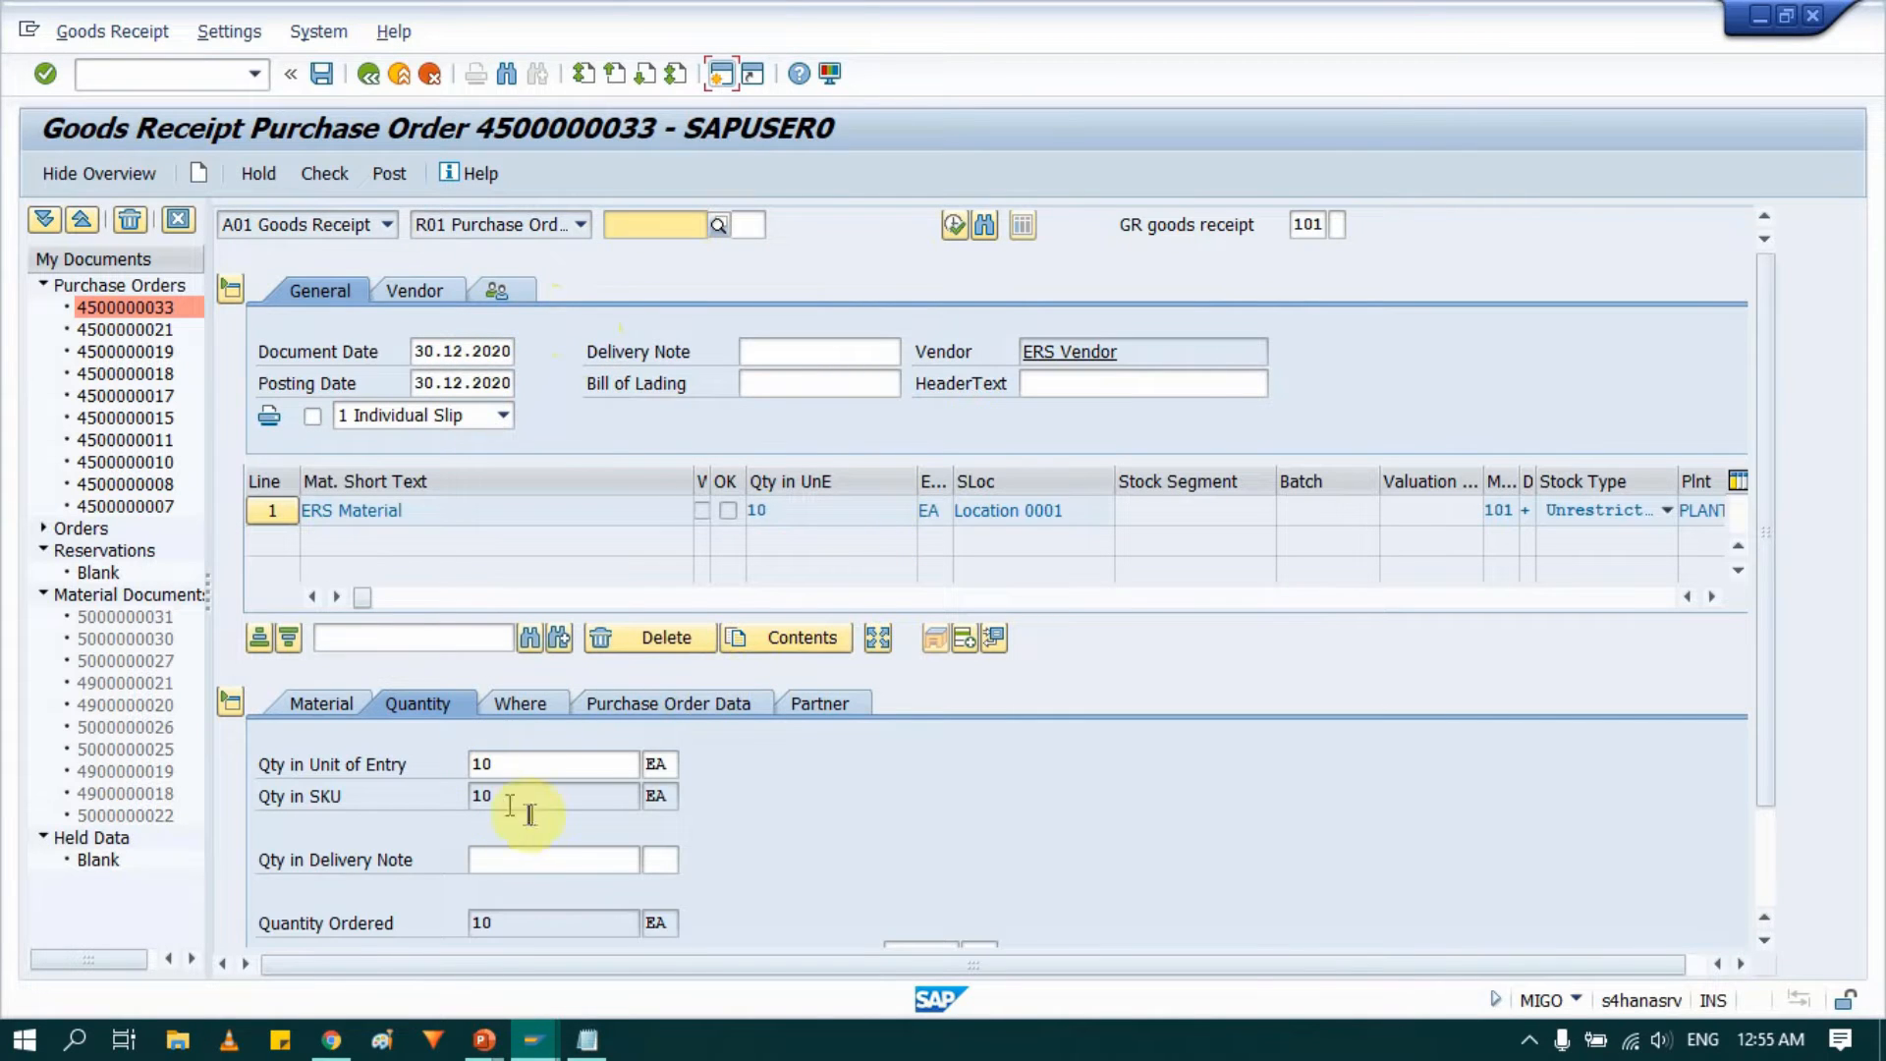
# Set the item's quantity in delivery note to 10 EA.
pyautogui.click(537, 857)
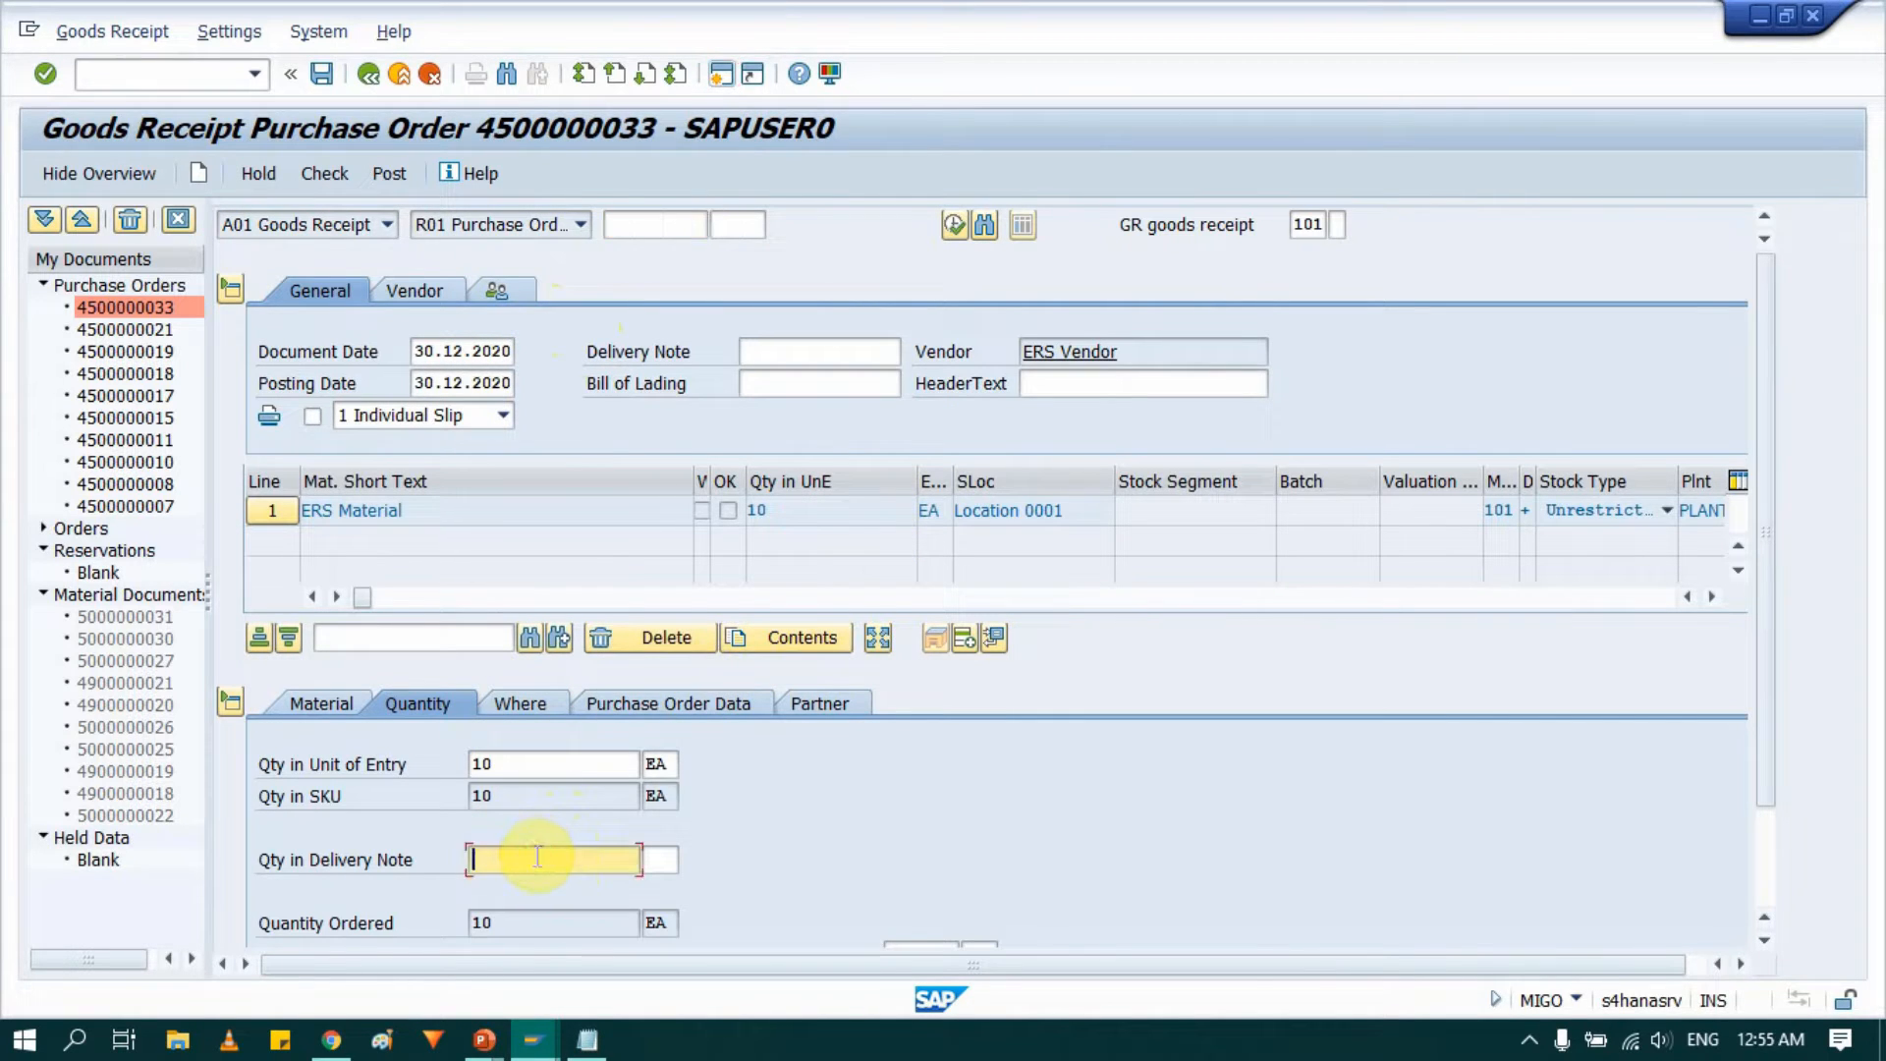
pyautogui.write('10')
pyautogui.press('Tab')
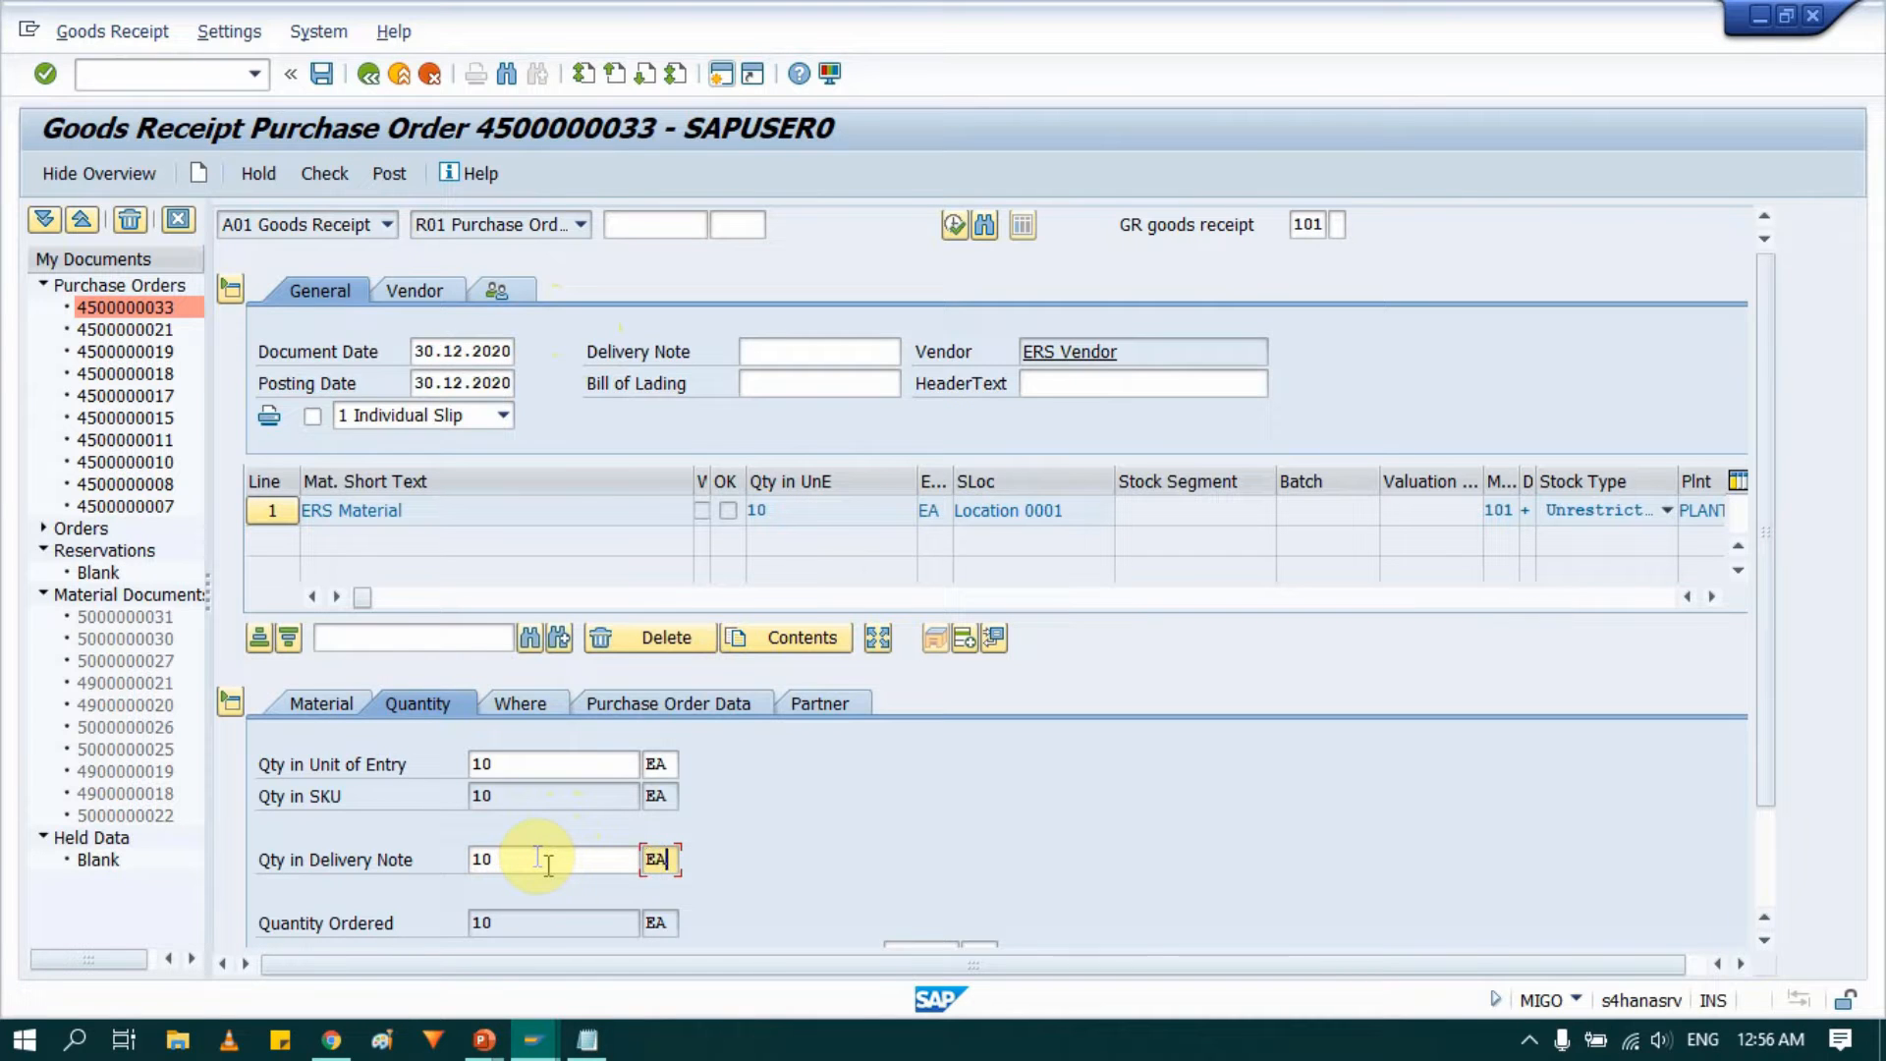
# Mark the goods receipt item OK and review its Where, Purchase Order Data and Partner details.
pyautogui.scroll(-3, 770, 843)
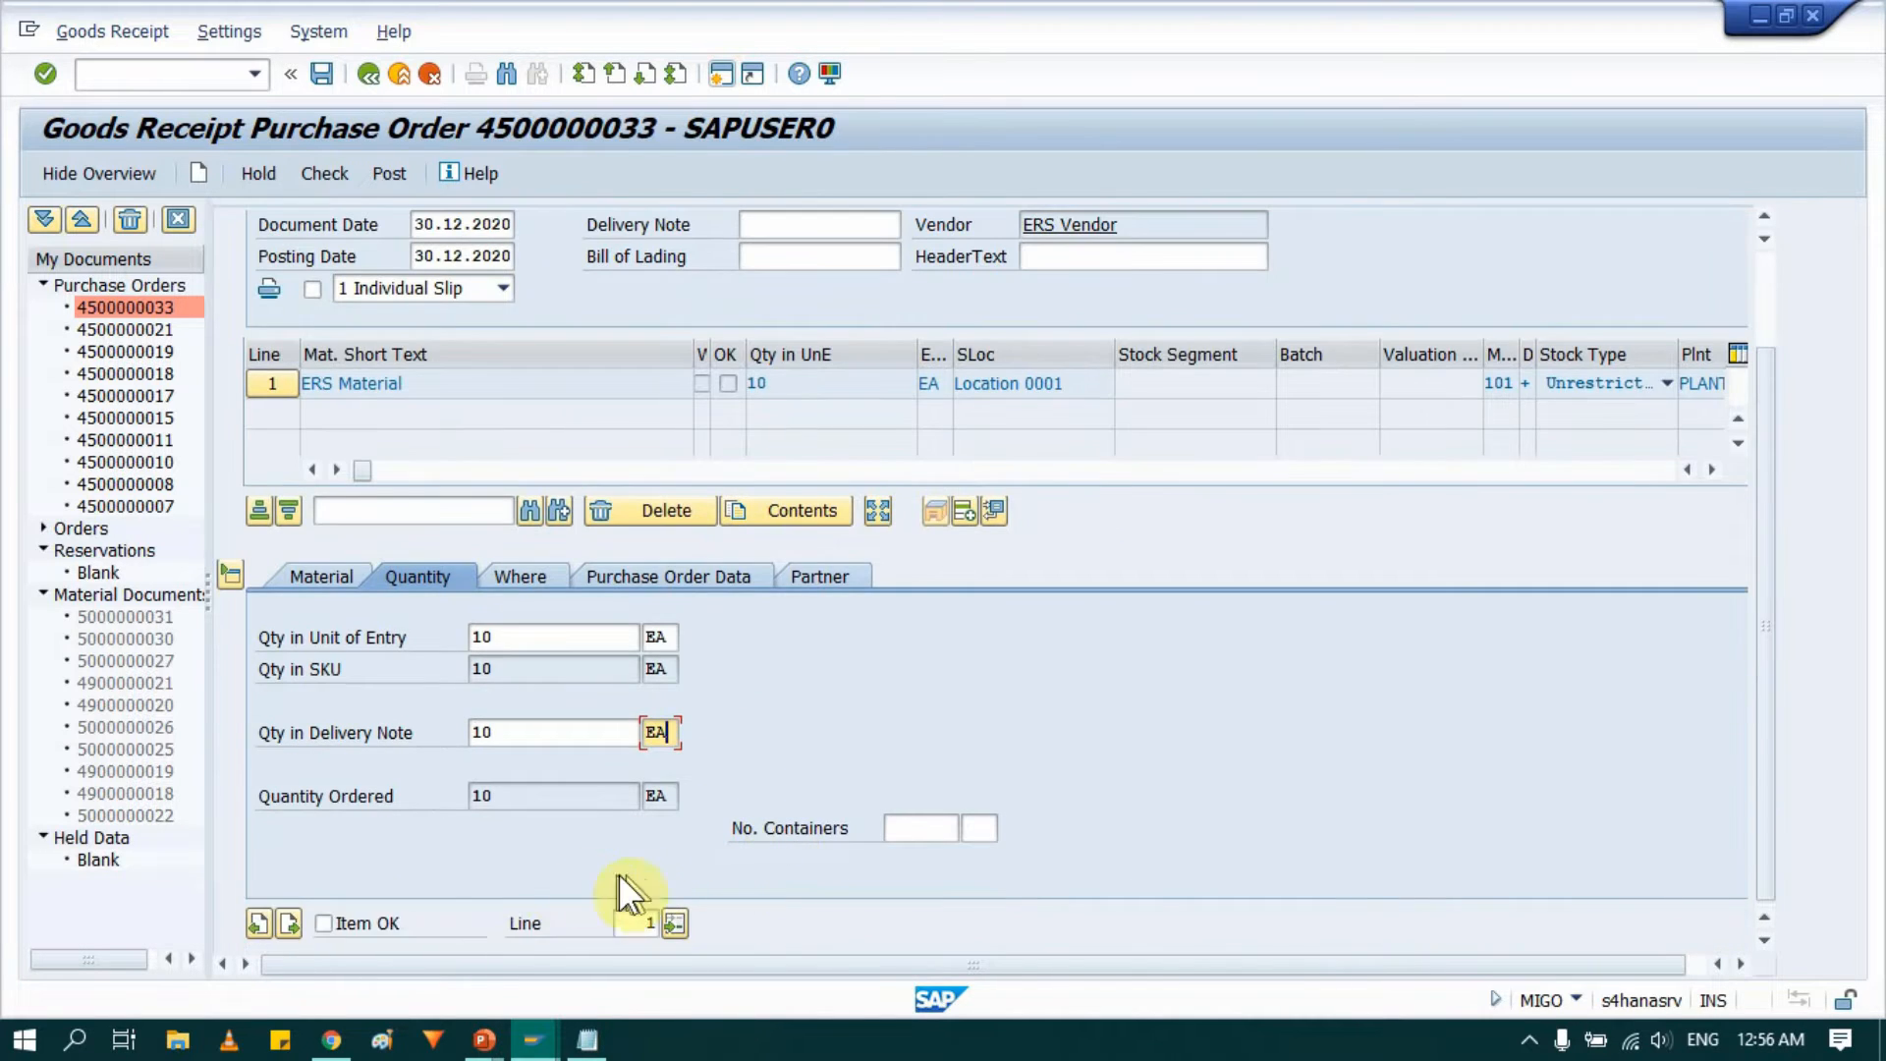
pyautogui.click(364, 920)
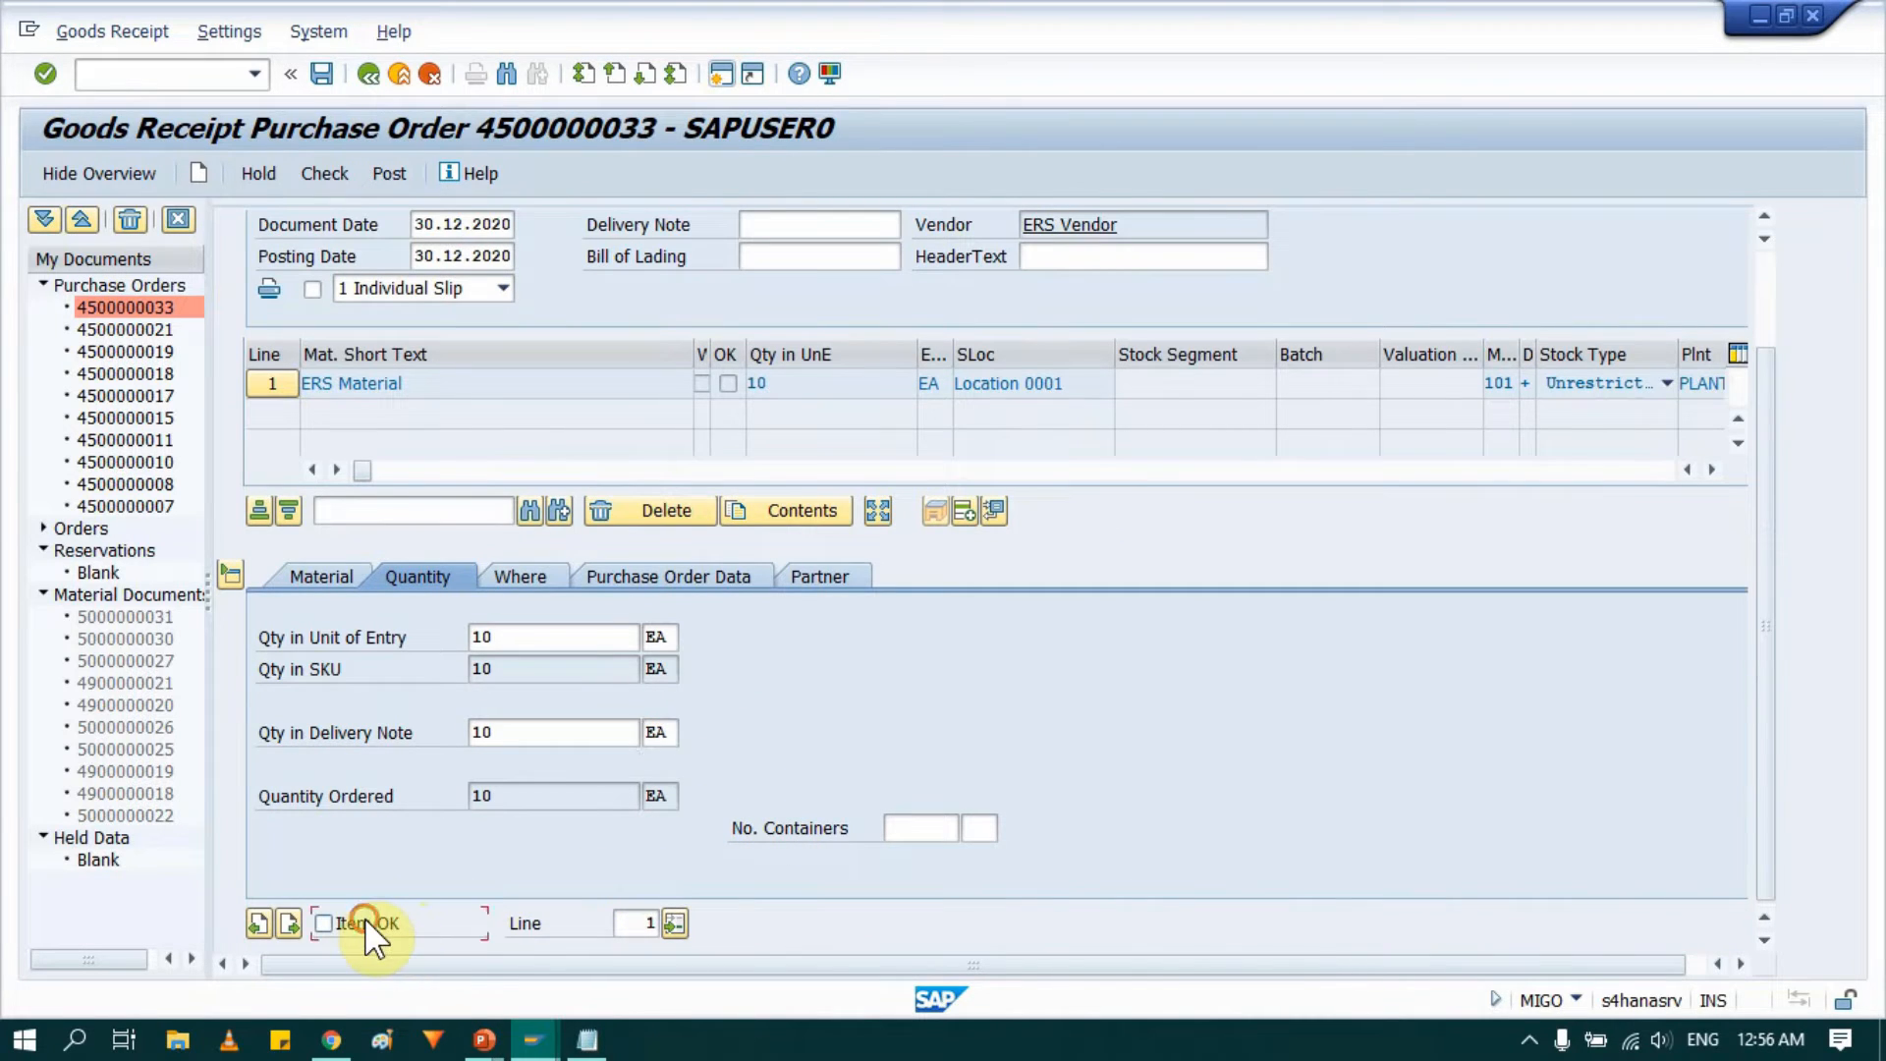
pyautogui.click(520, 576)
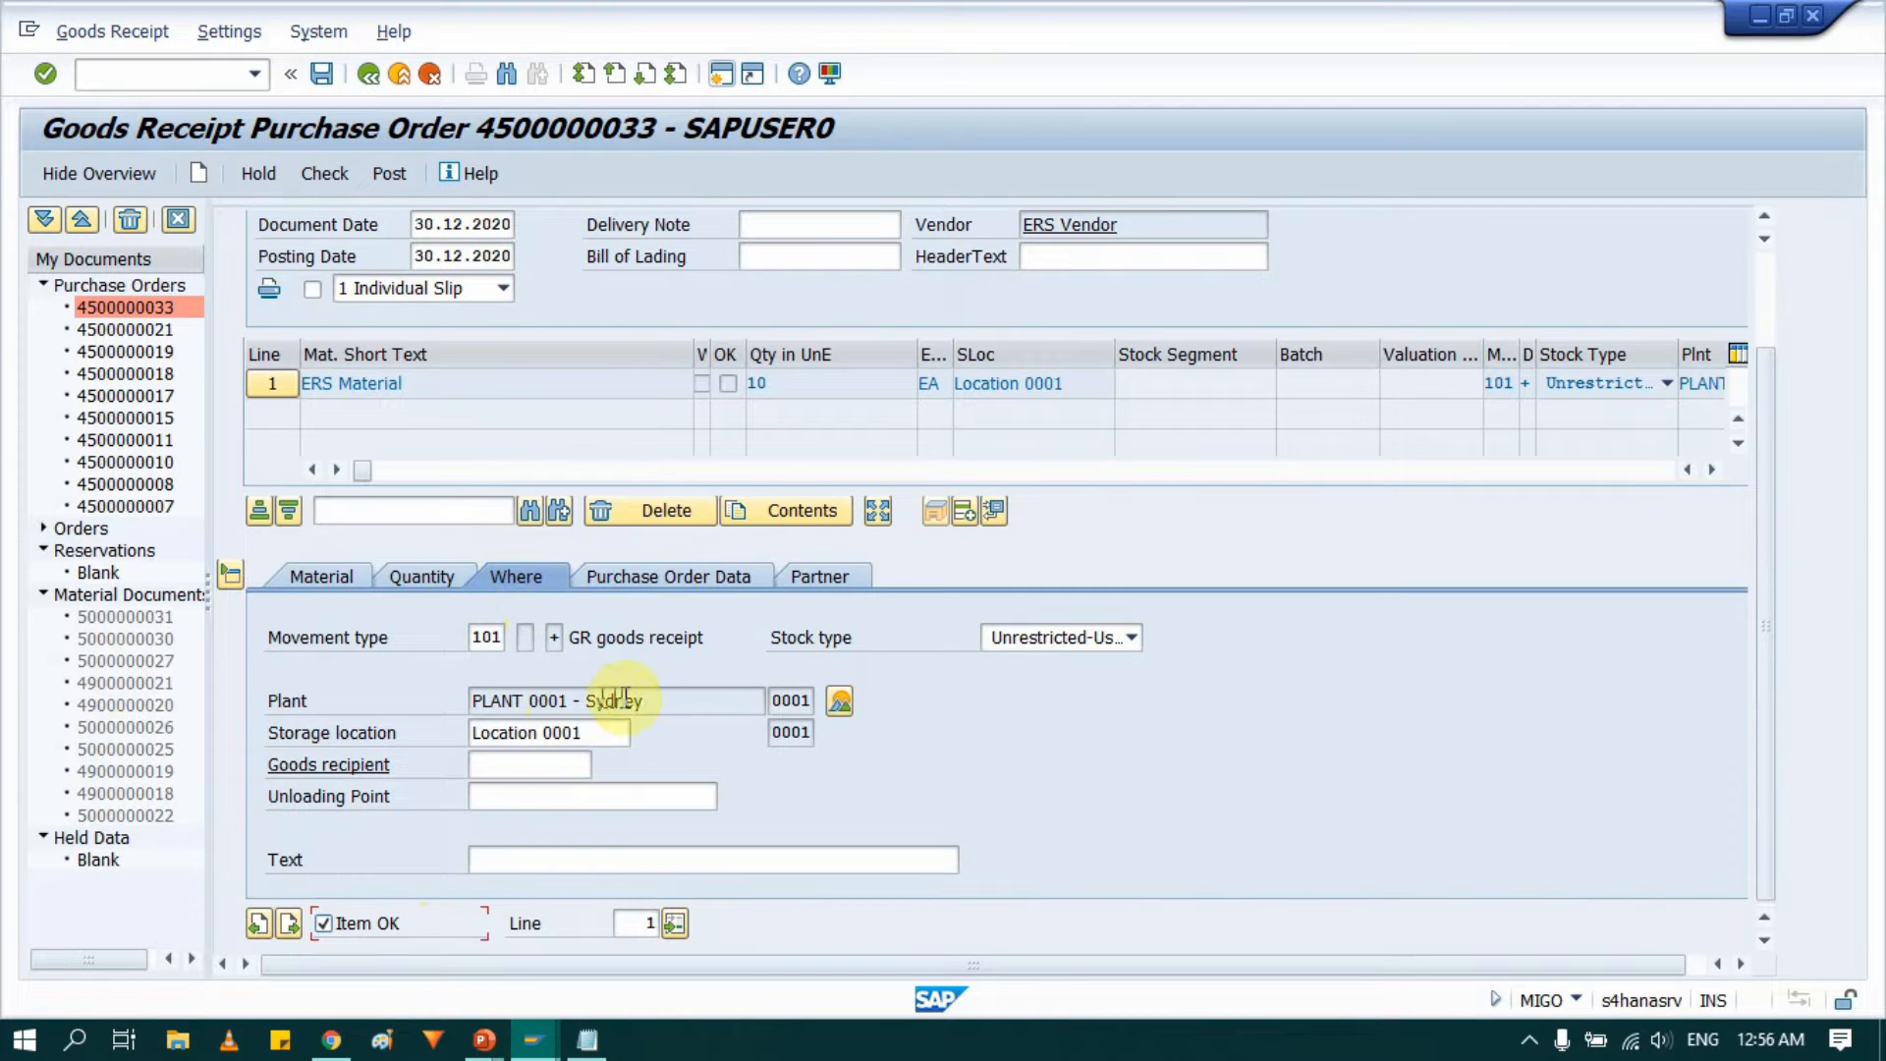
pyautogui.click(654, 578)
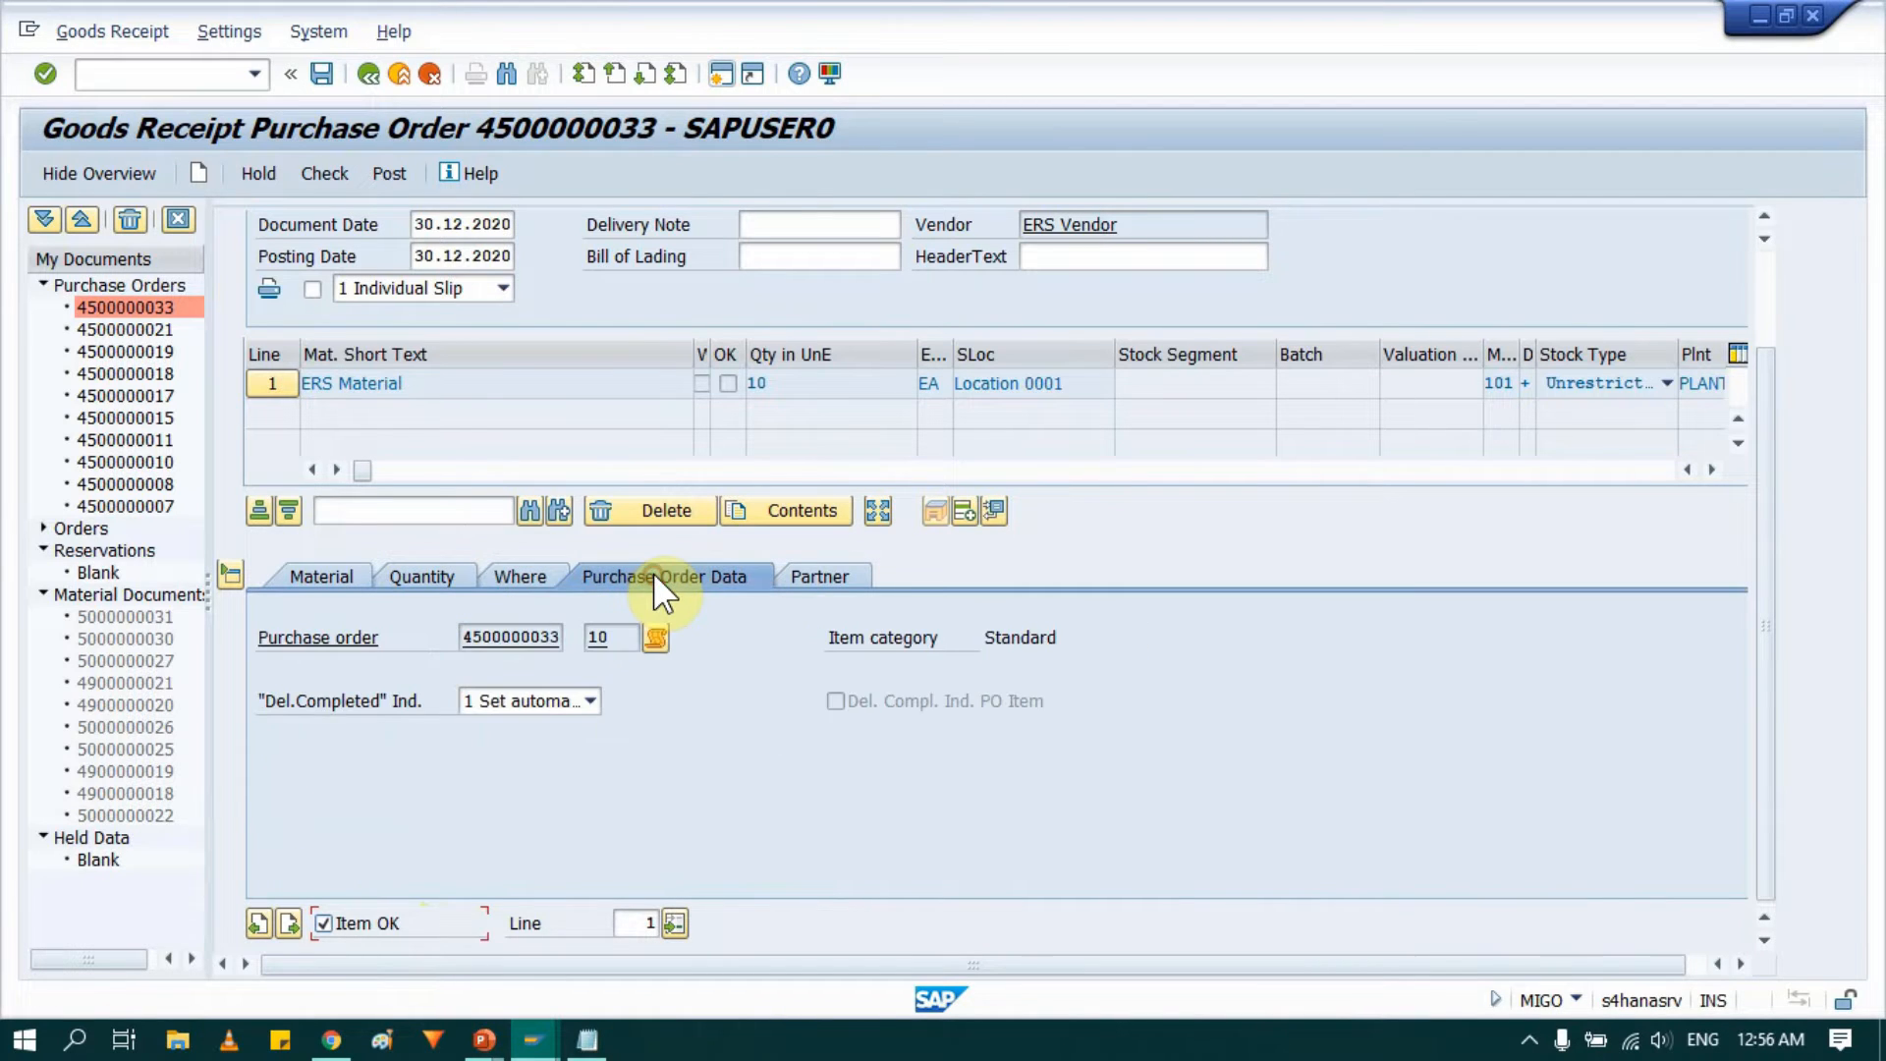
pyautogui.click(818, 571)
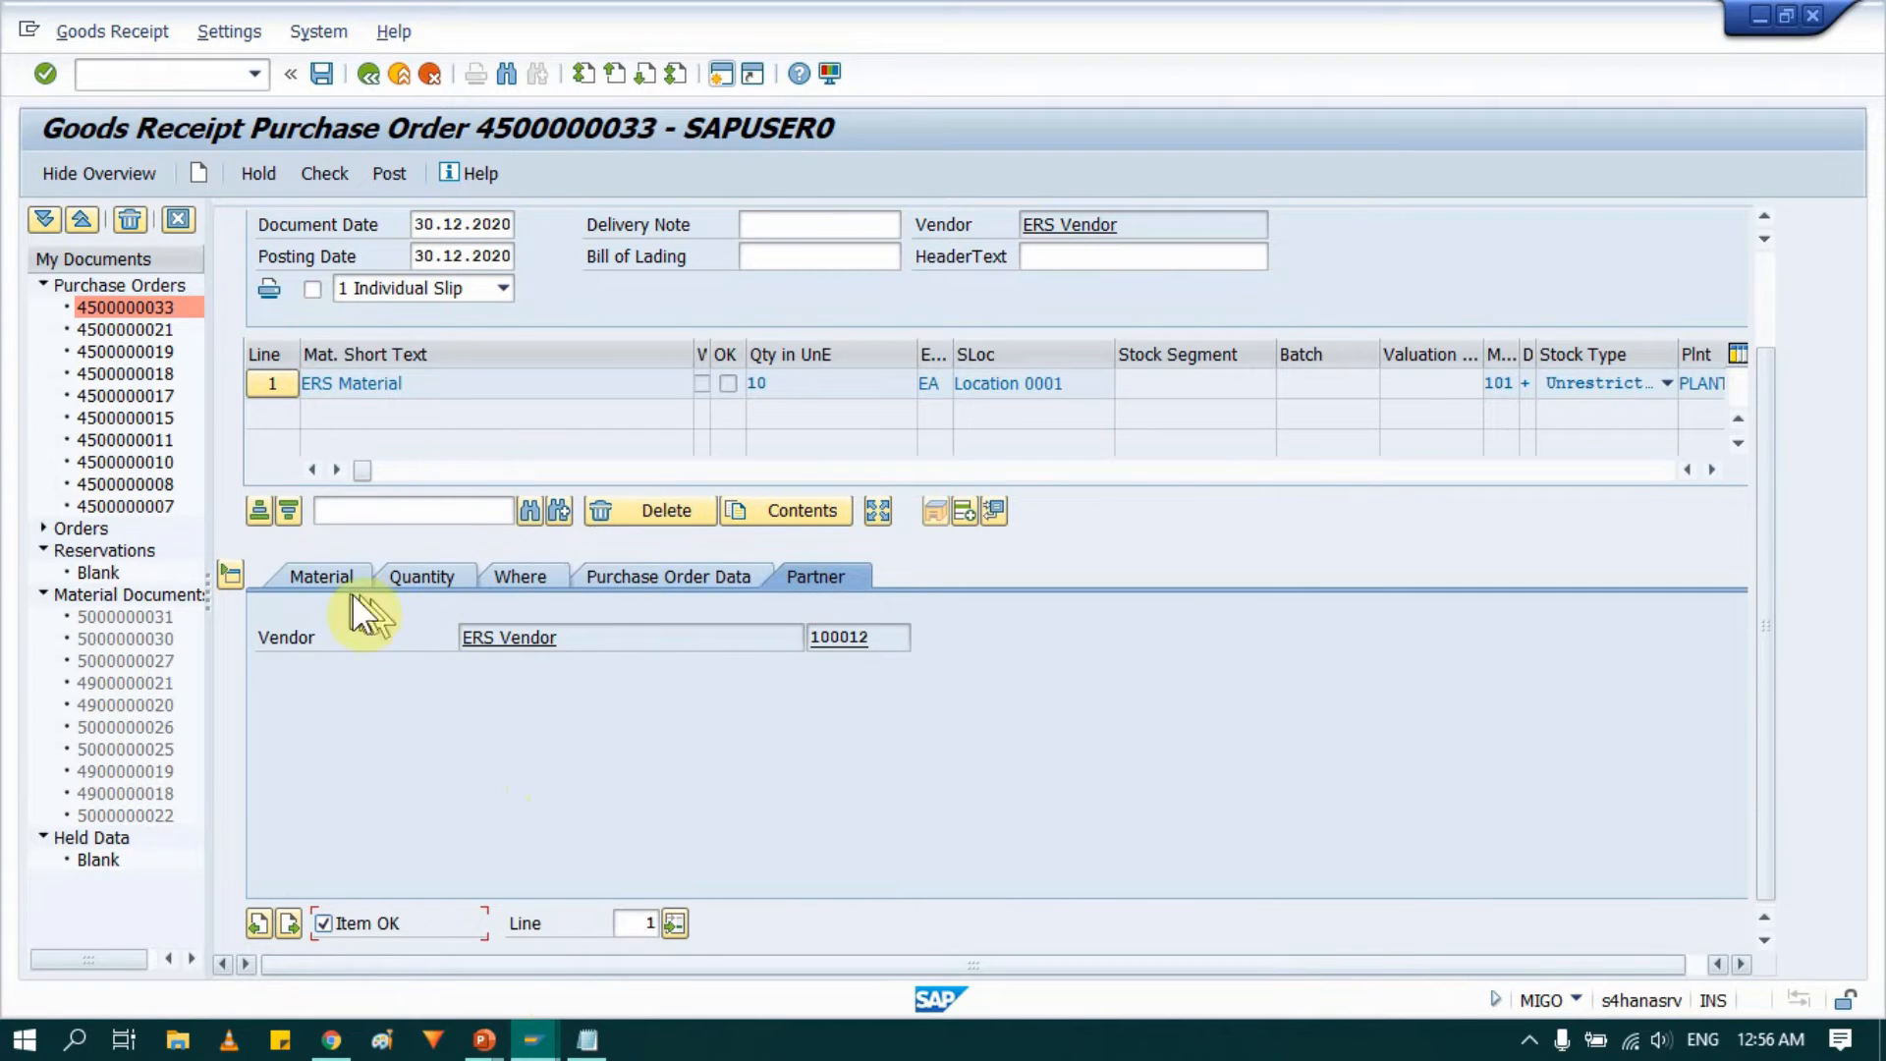
pyautogui.click(339, 572)
pyautogui.click(816, 224)
pyautogui.hotkey('ctrl', 'v')
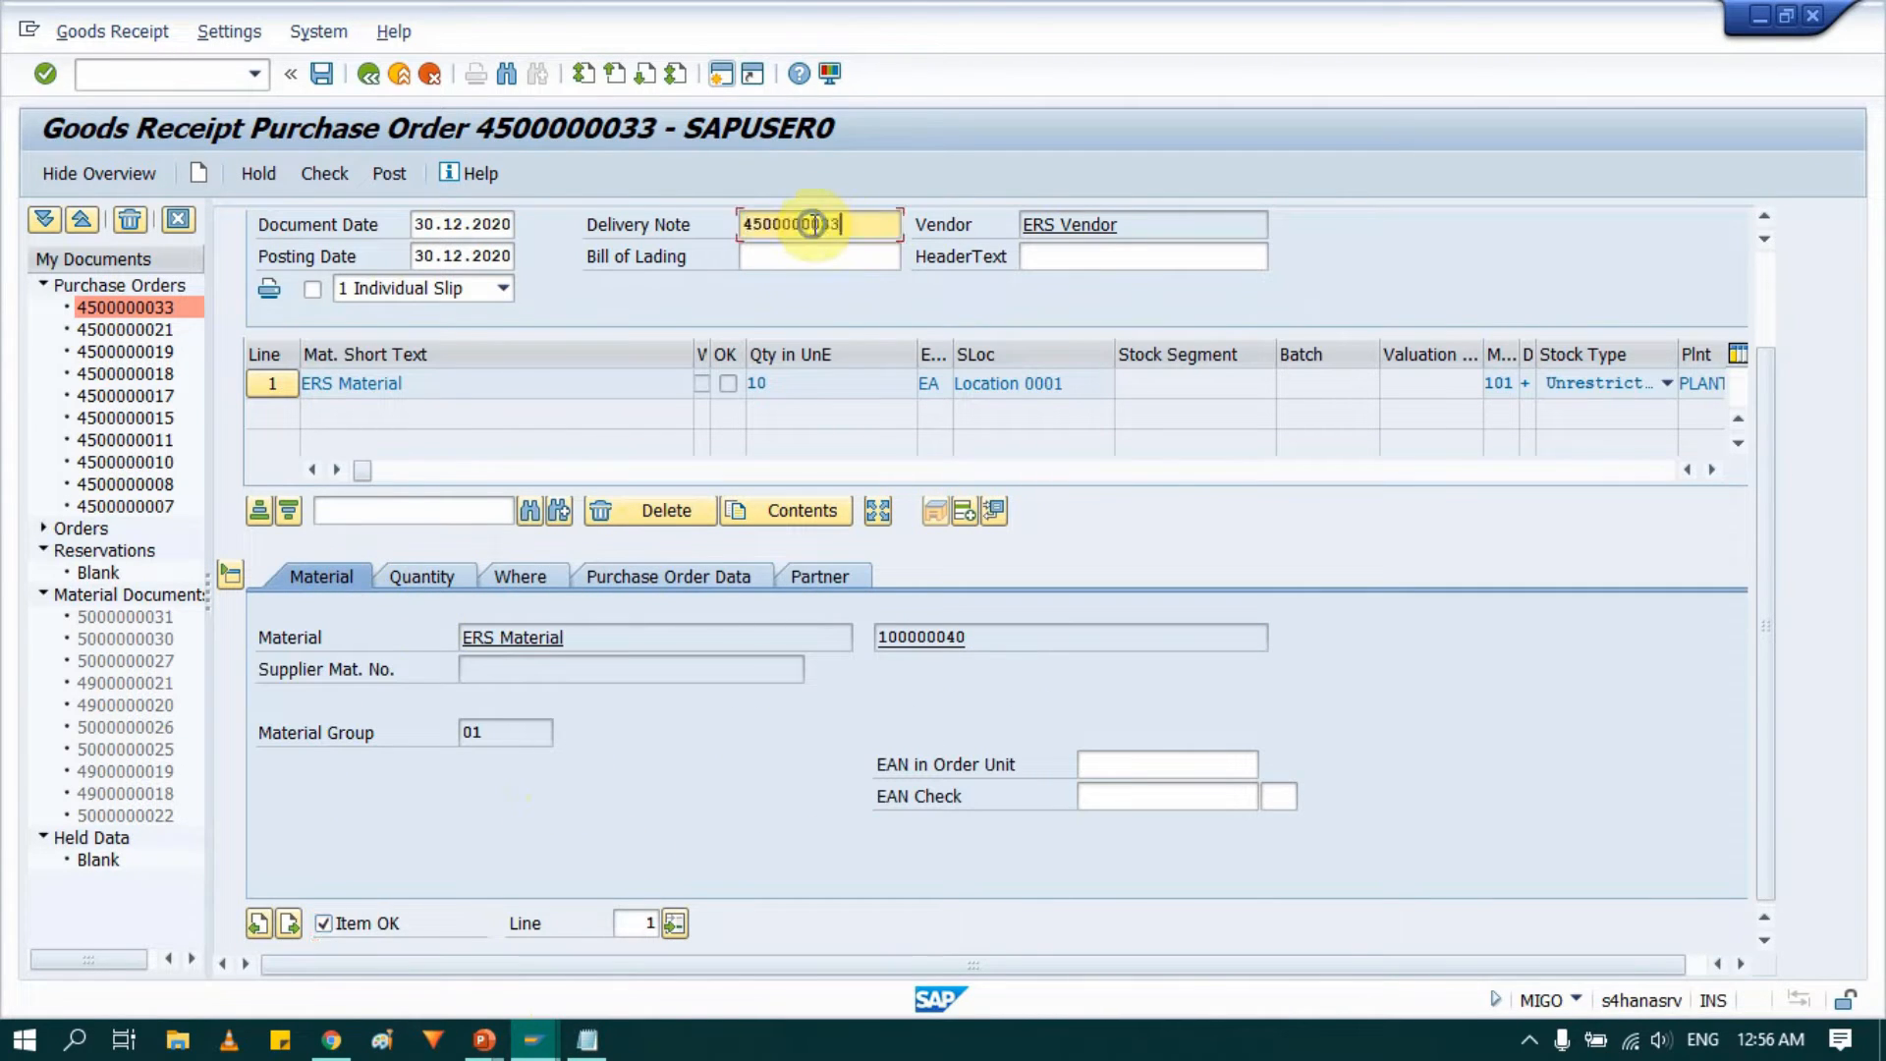
pyautogui.click(815, 255)
pyautogui.hotkey('ctrl', 'v')
pyautogui.click(1108, 253)
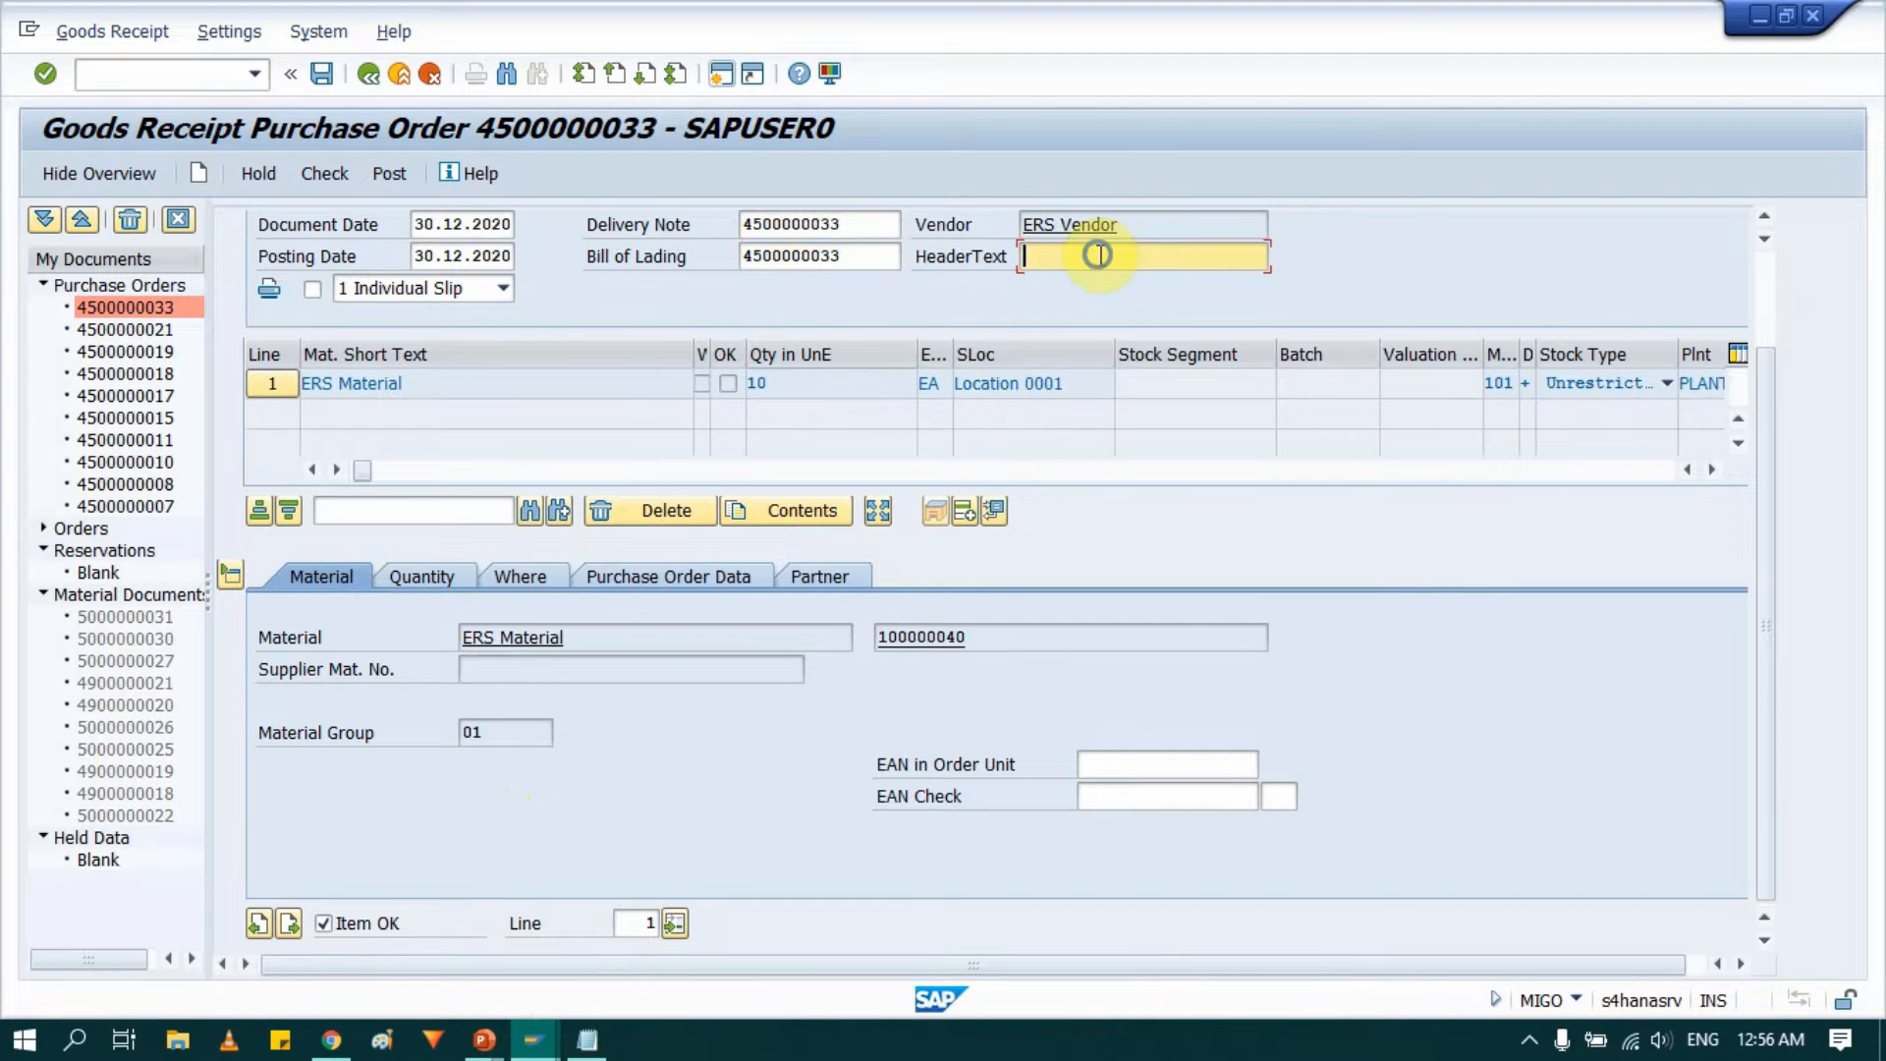
pyautogui.hotkey('ctrl', 'v')
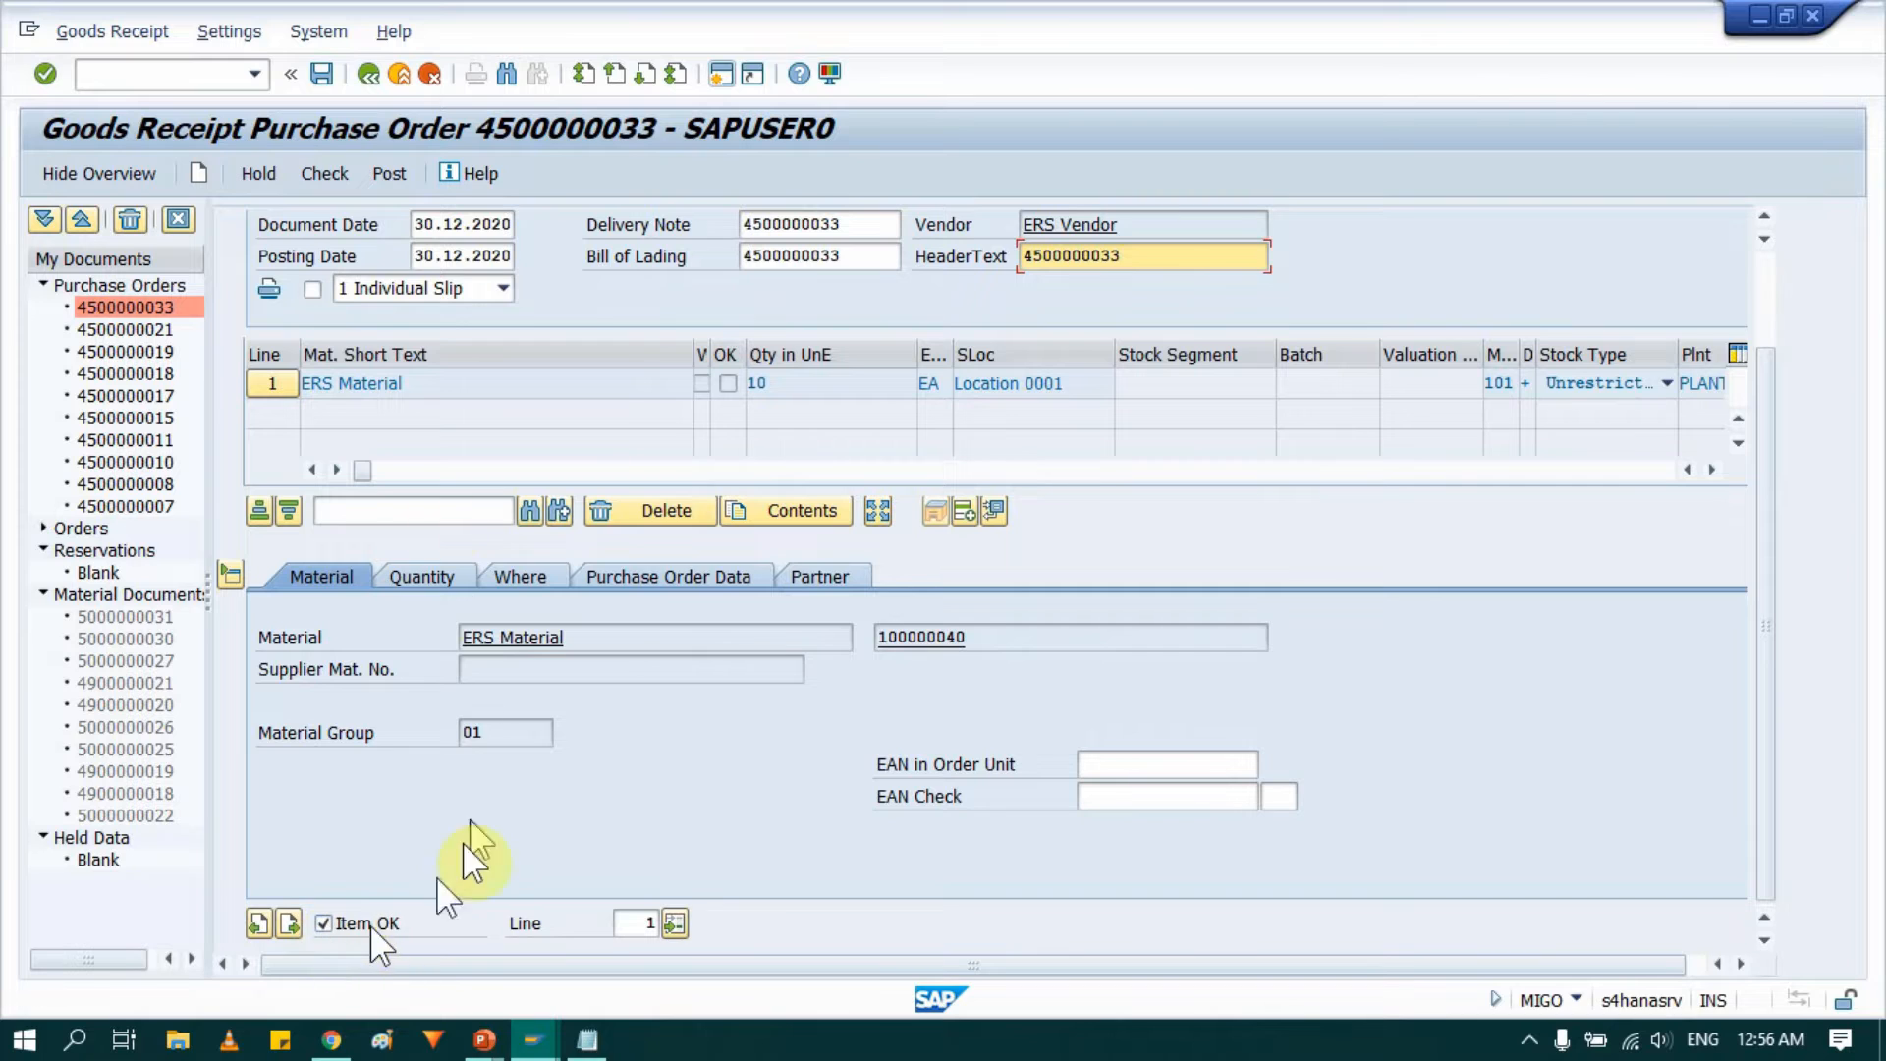
# Check and post the goods receipt, then leave MIGO.
pyautogui.click(331, 169)
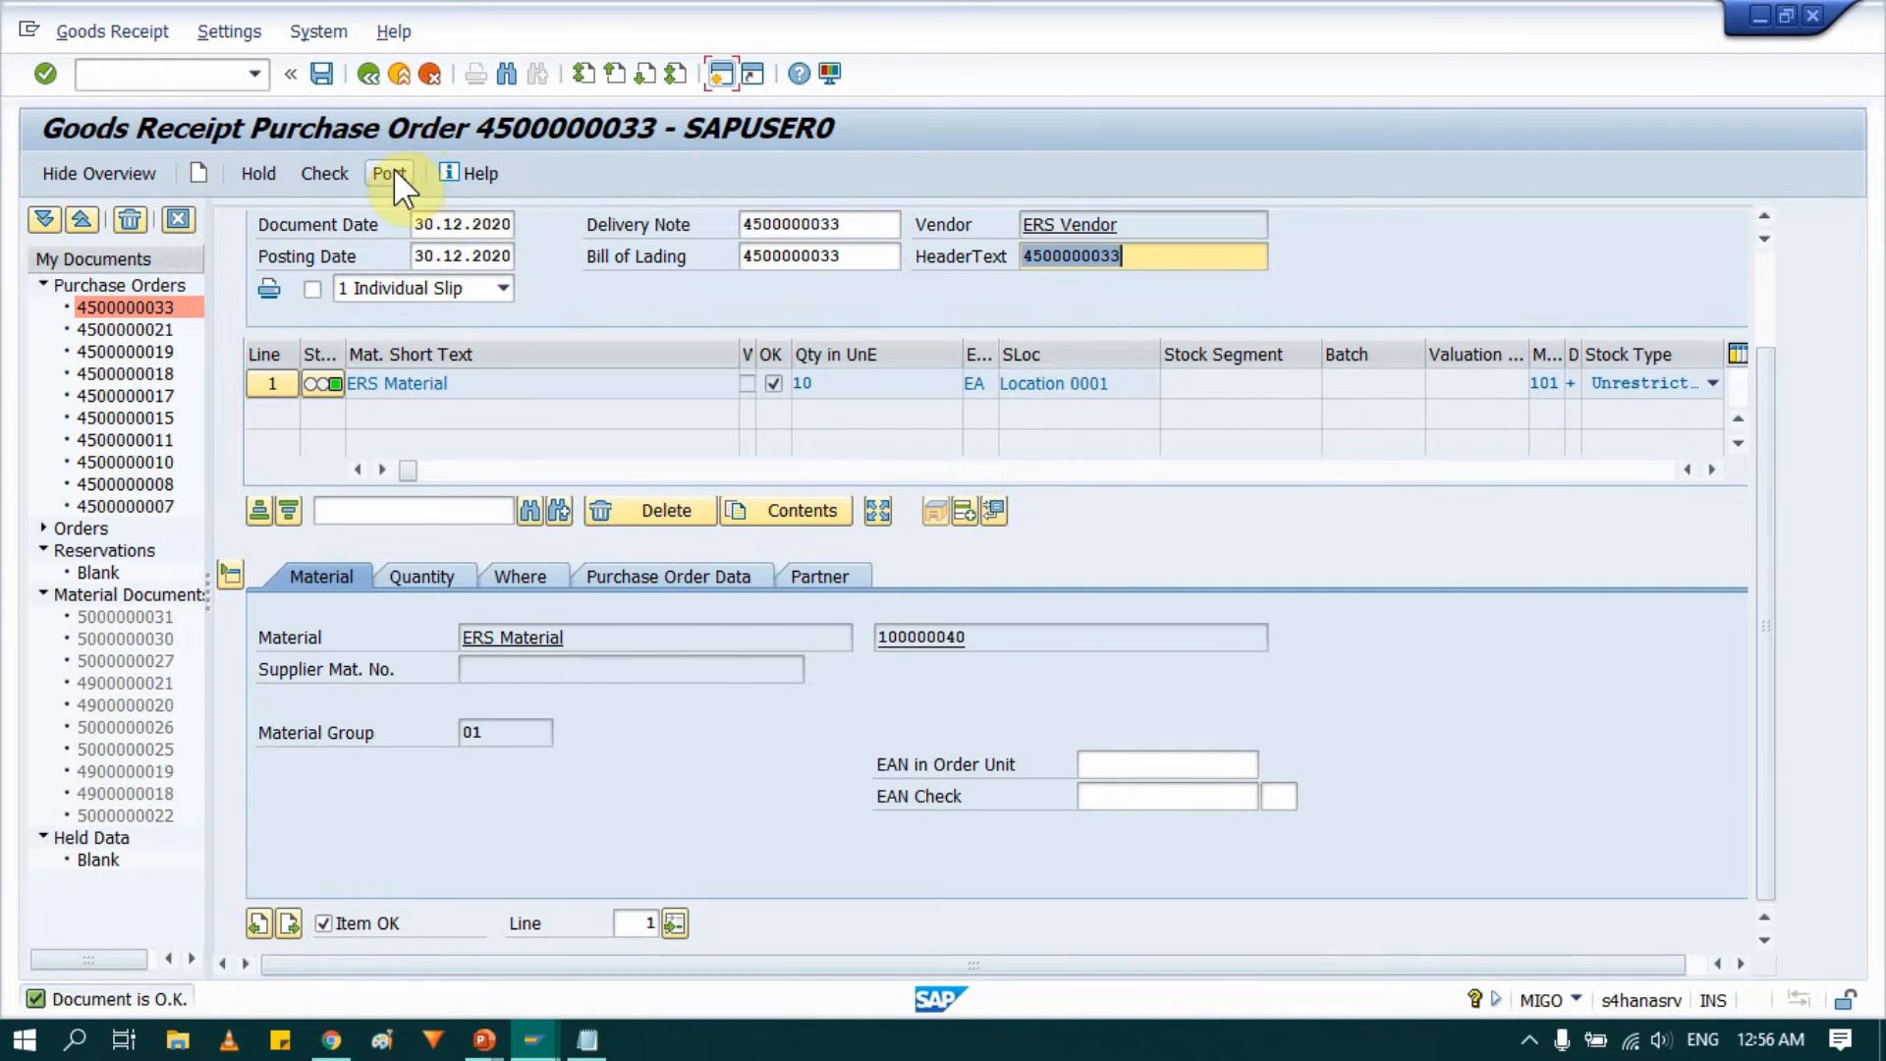
pyautogui.click(324, 73)
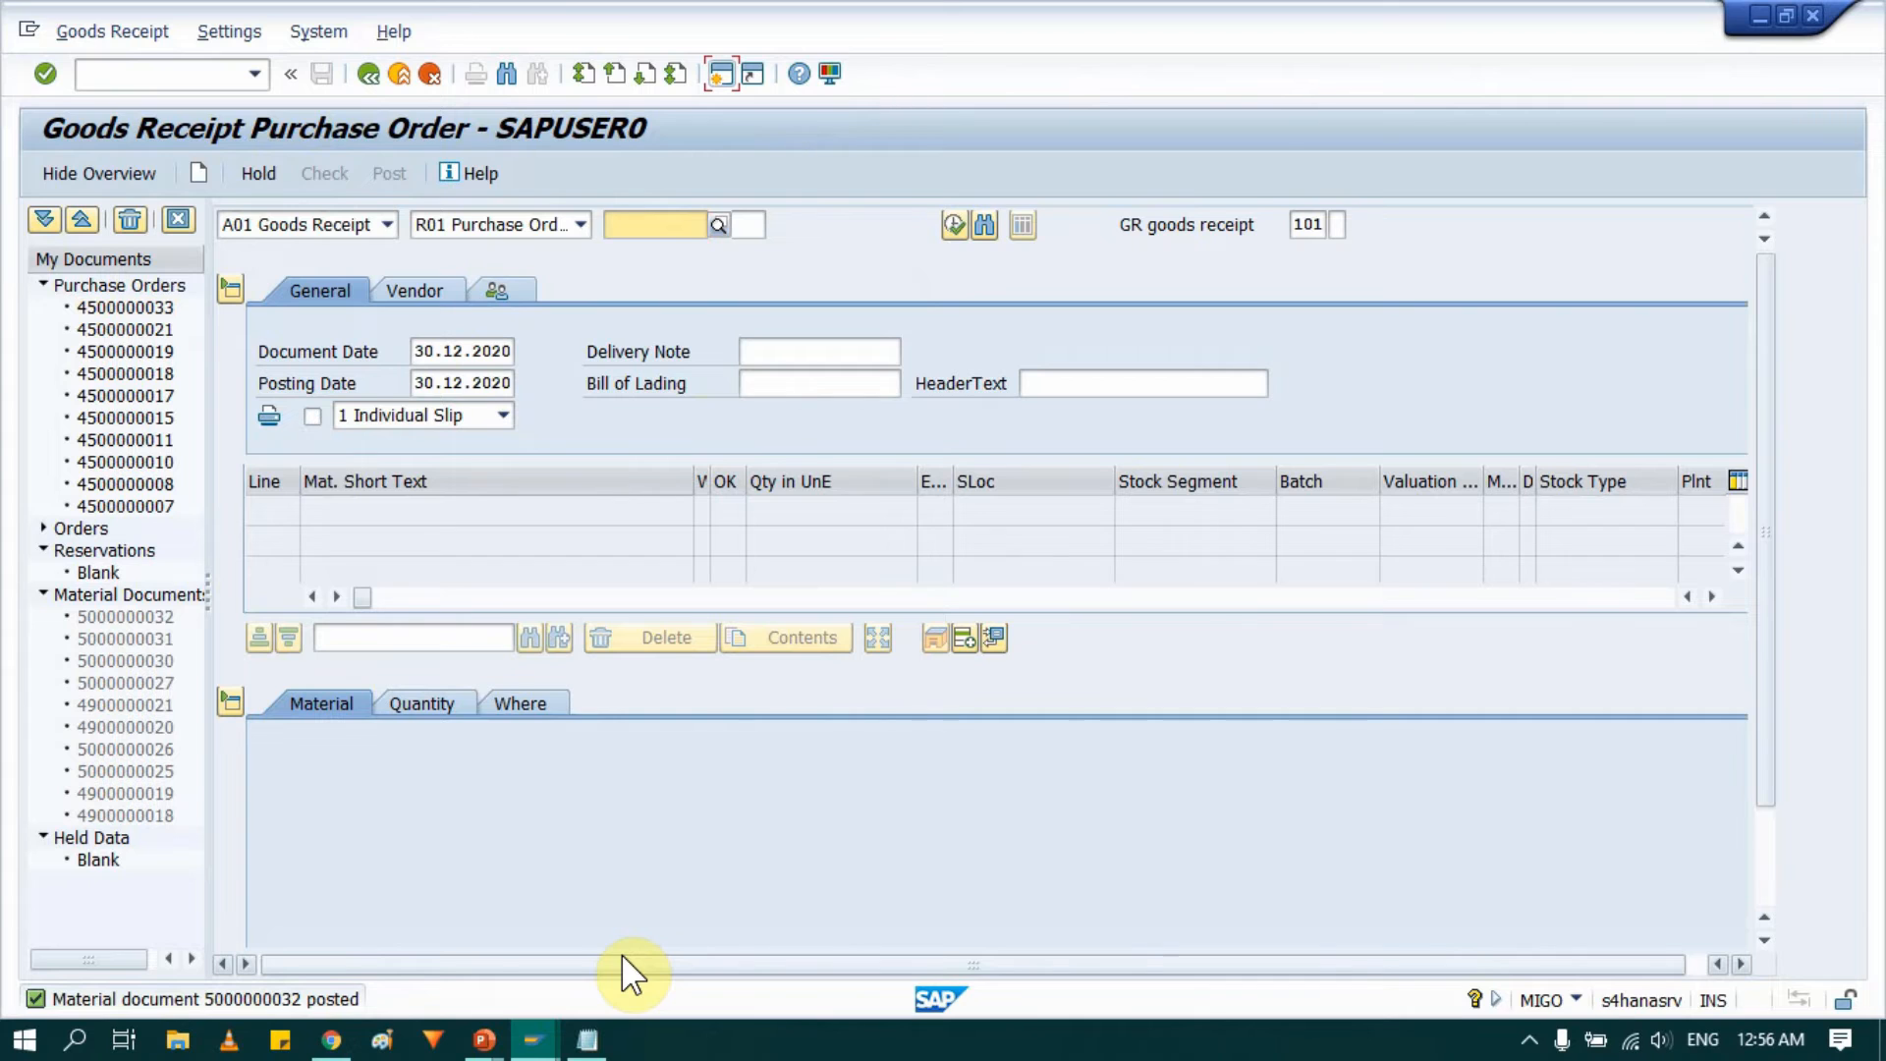
pyautogui.click(398, 77)
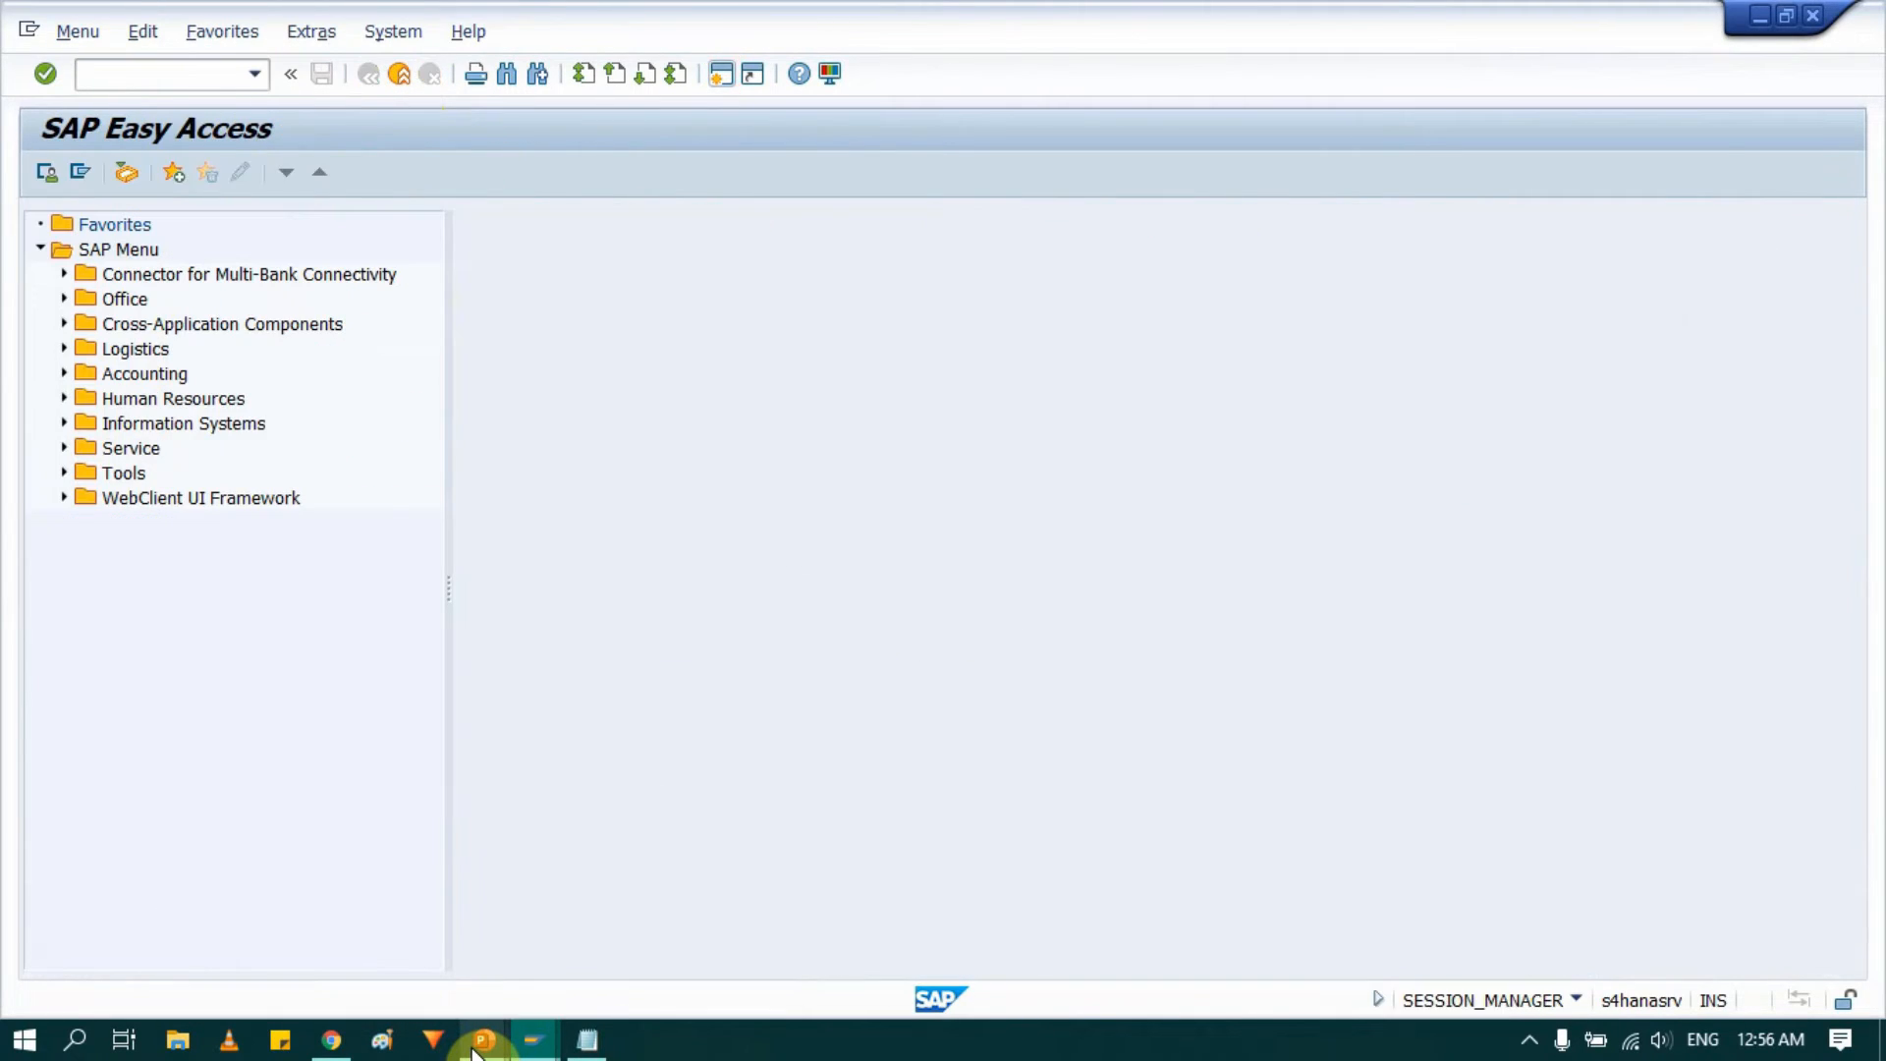
pyautogui.hotkey('alt', 'Tab')
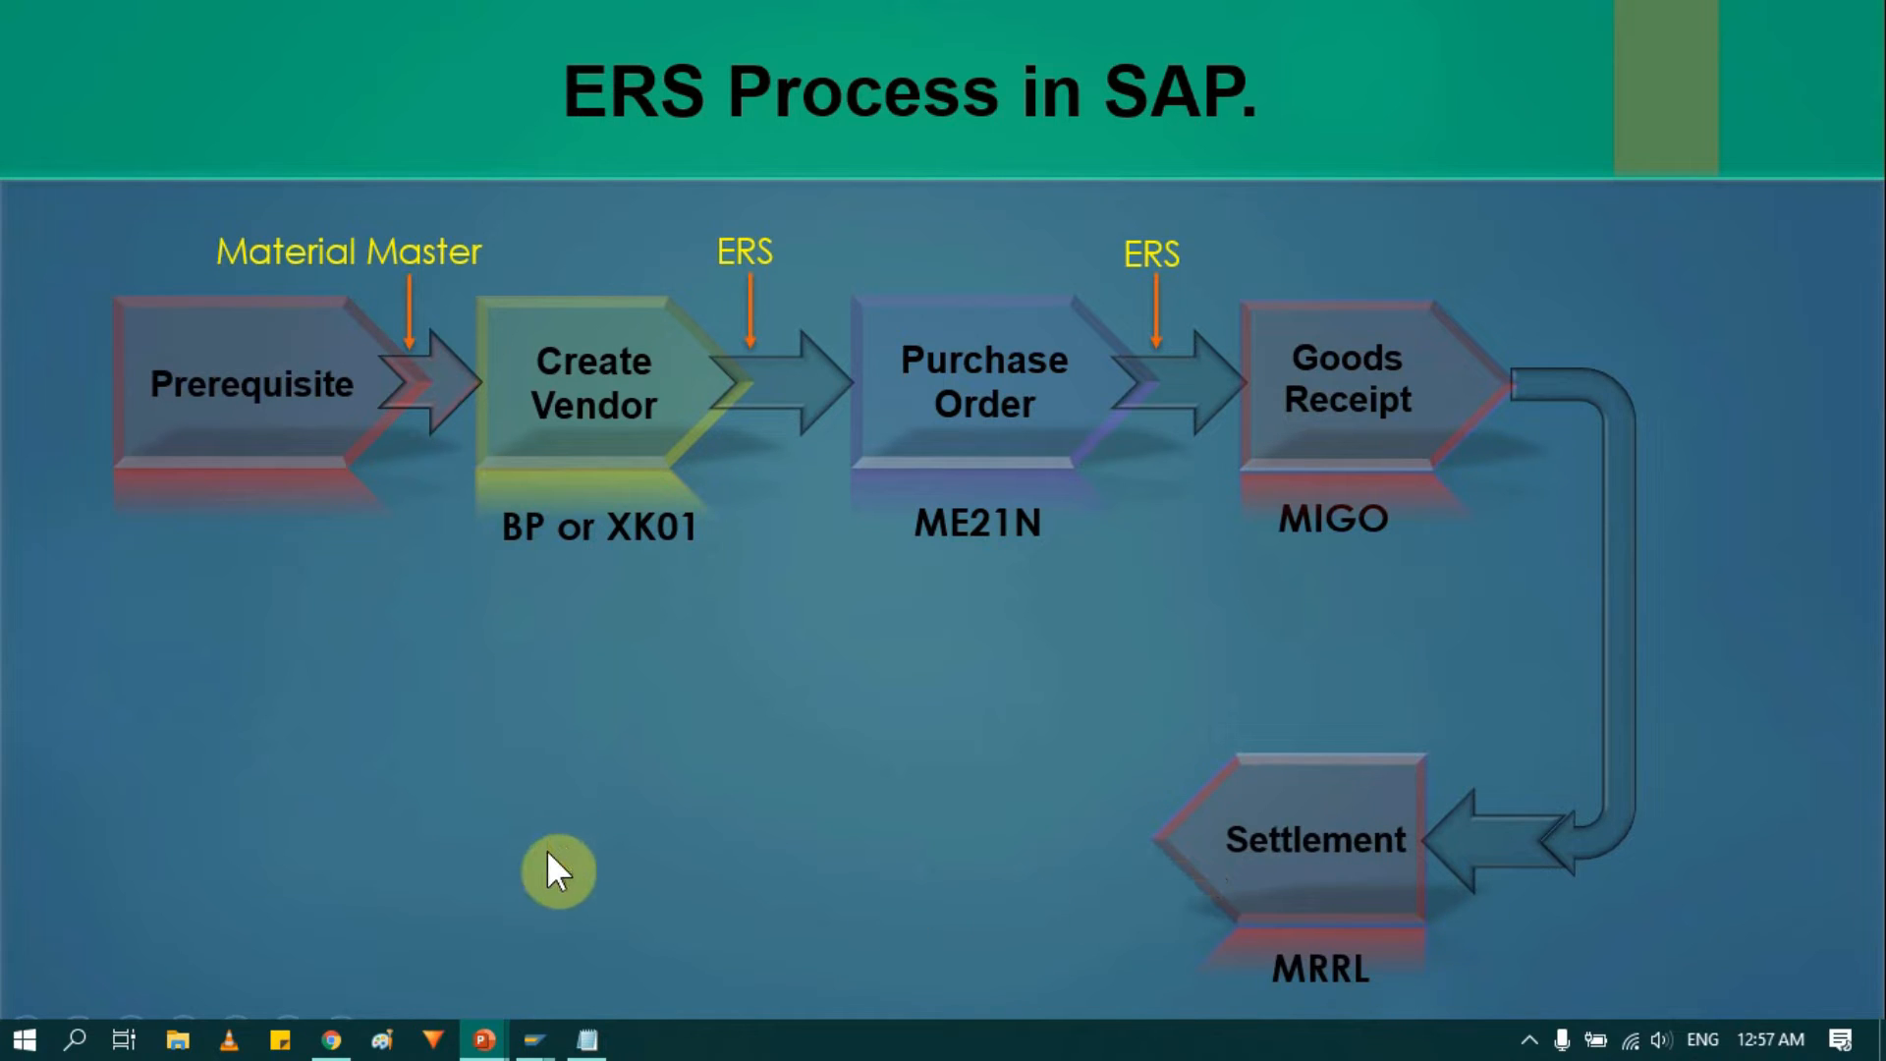
pyautogui.hotkey('alt', 'Tab')
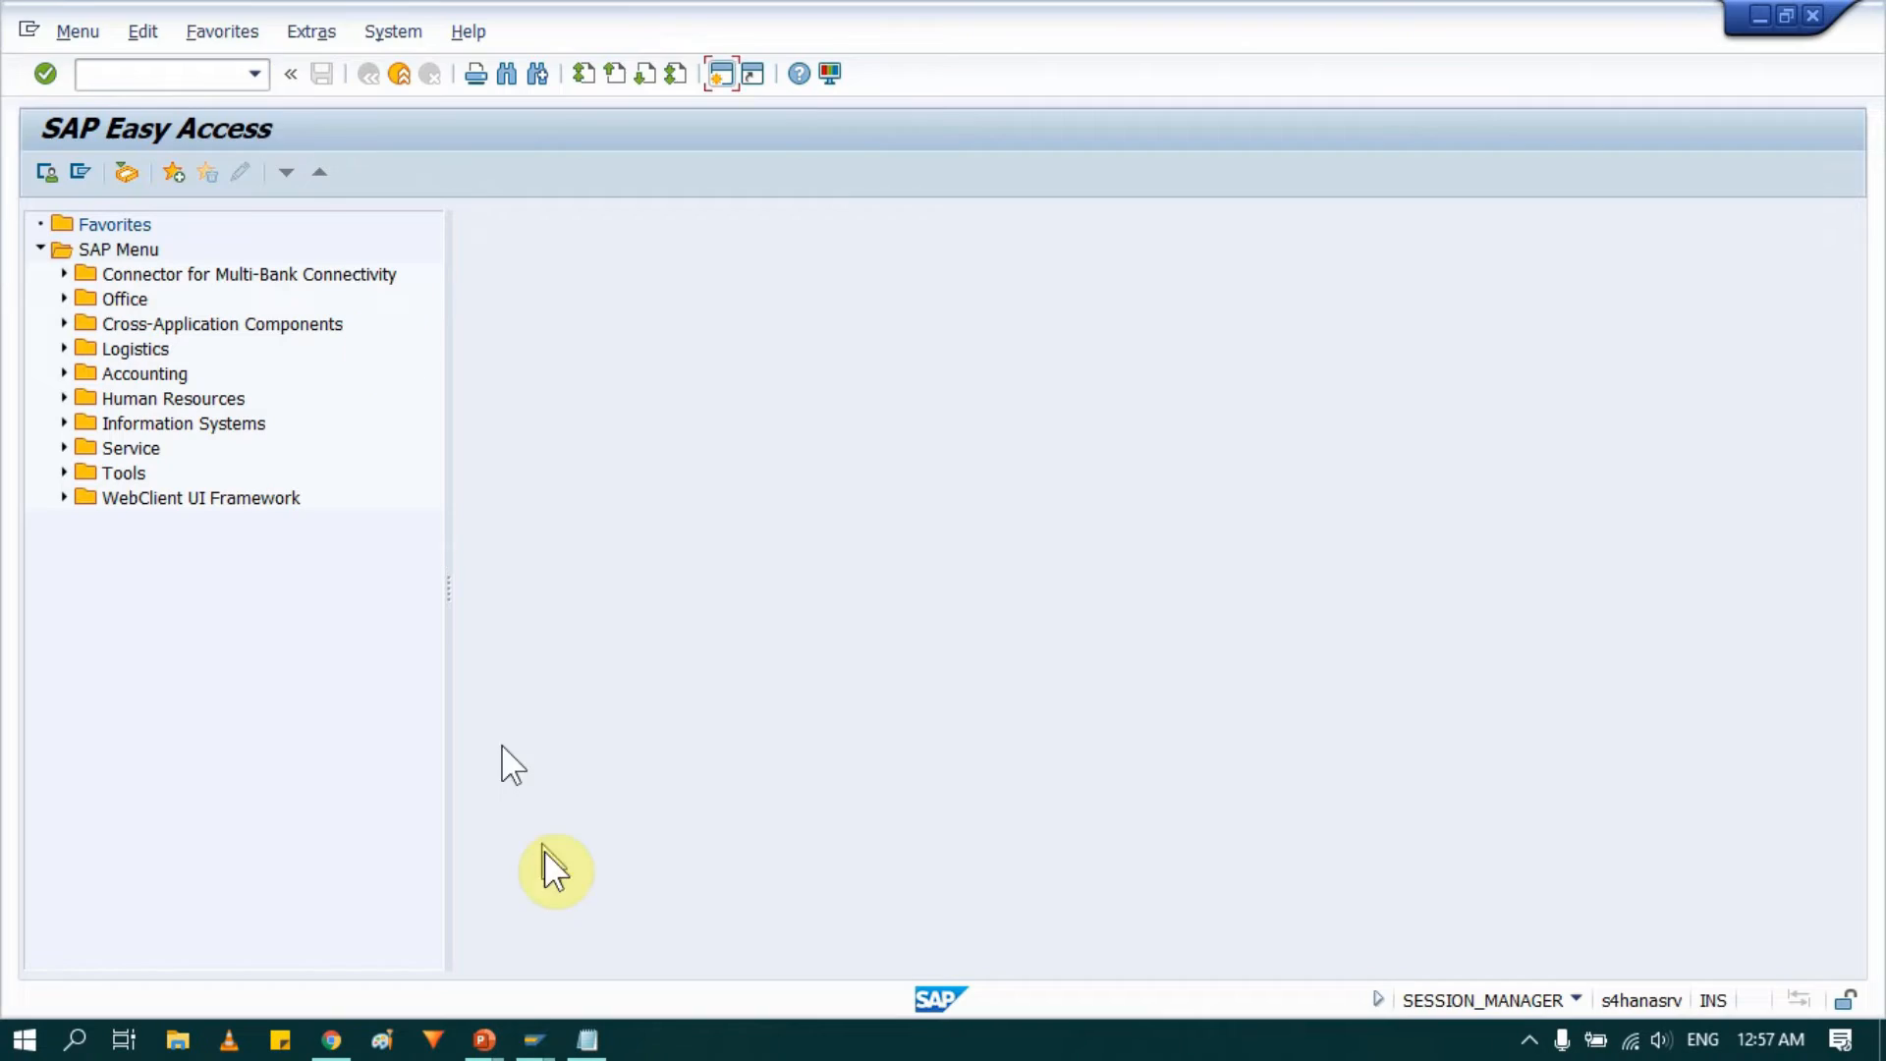
# Start transaction MRRL and set the company code to 0001 for vendor 100012.
pyautogui.write('MRRL')
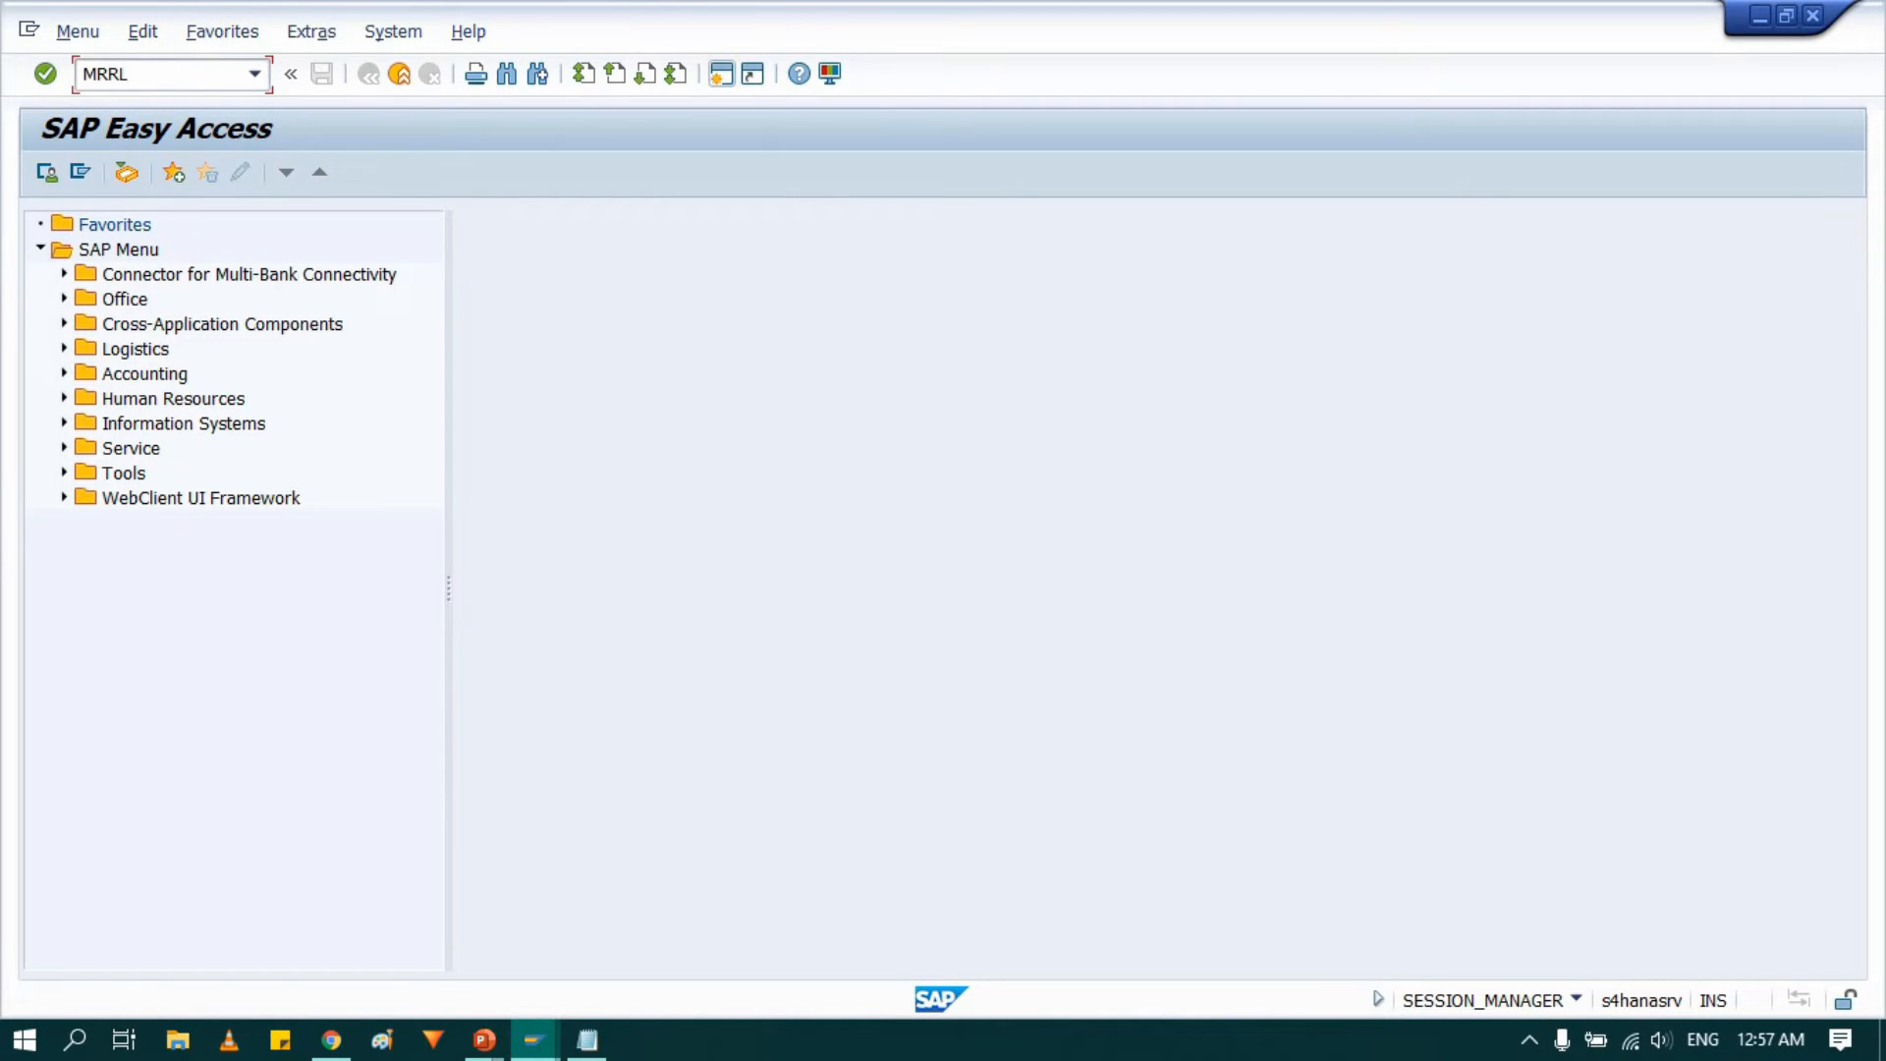
pyautogui.press('Return')
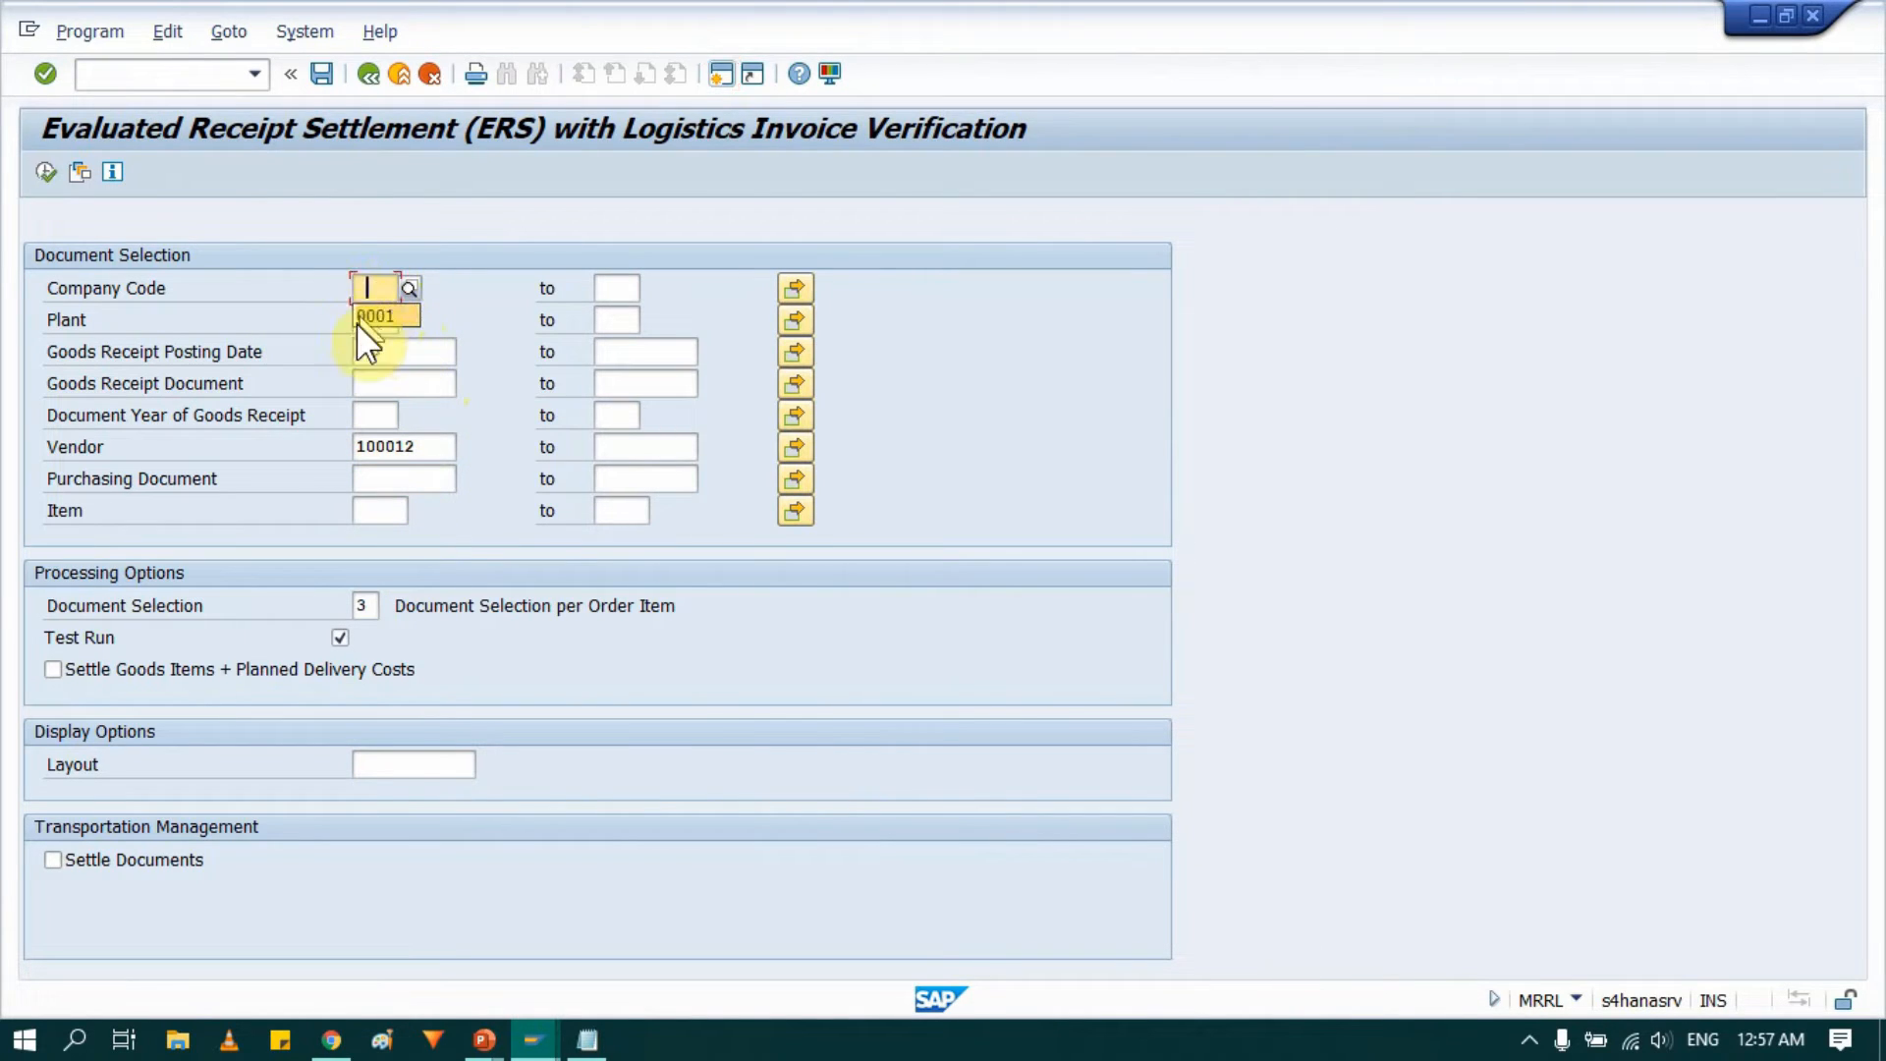
pyautogui.write('0001')
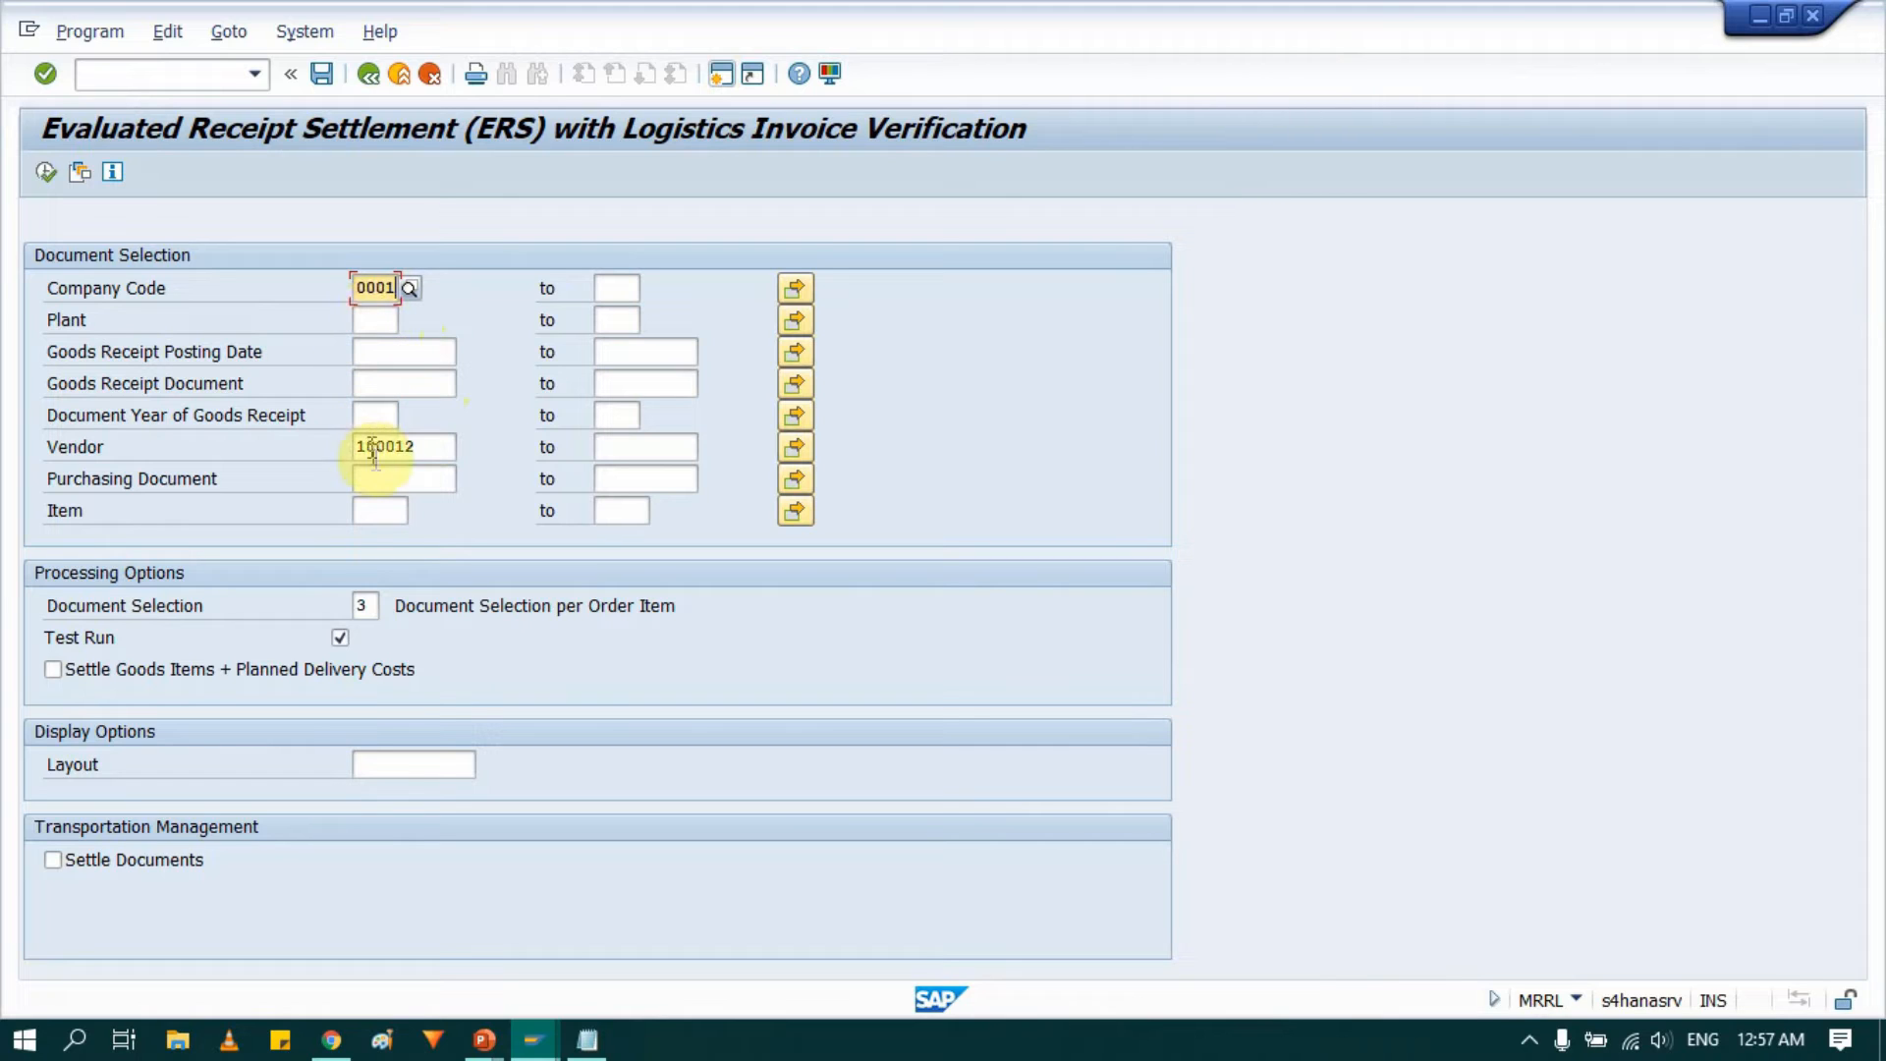
pyautogui.moveTo(422, 447); pyautogui.dragTo(333, 448)
pyautogui.click(331, 447)
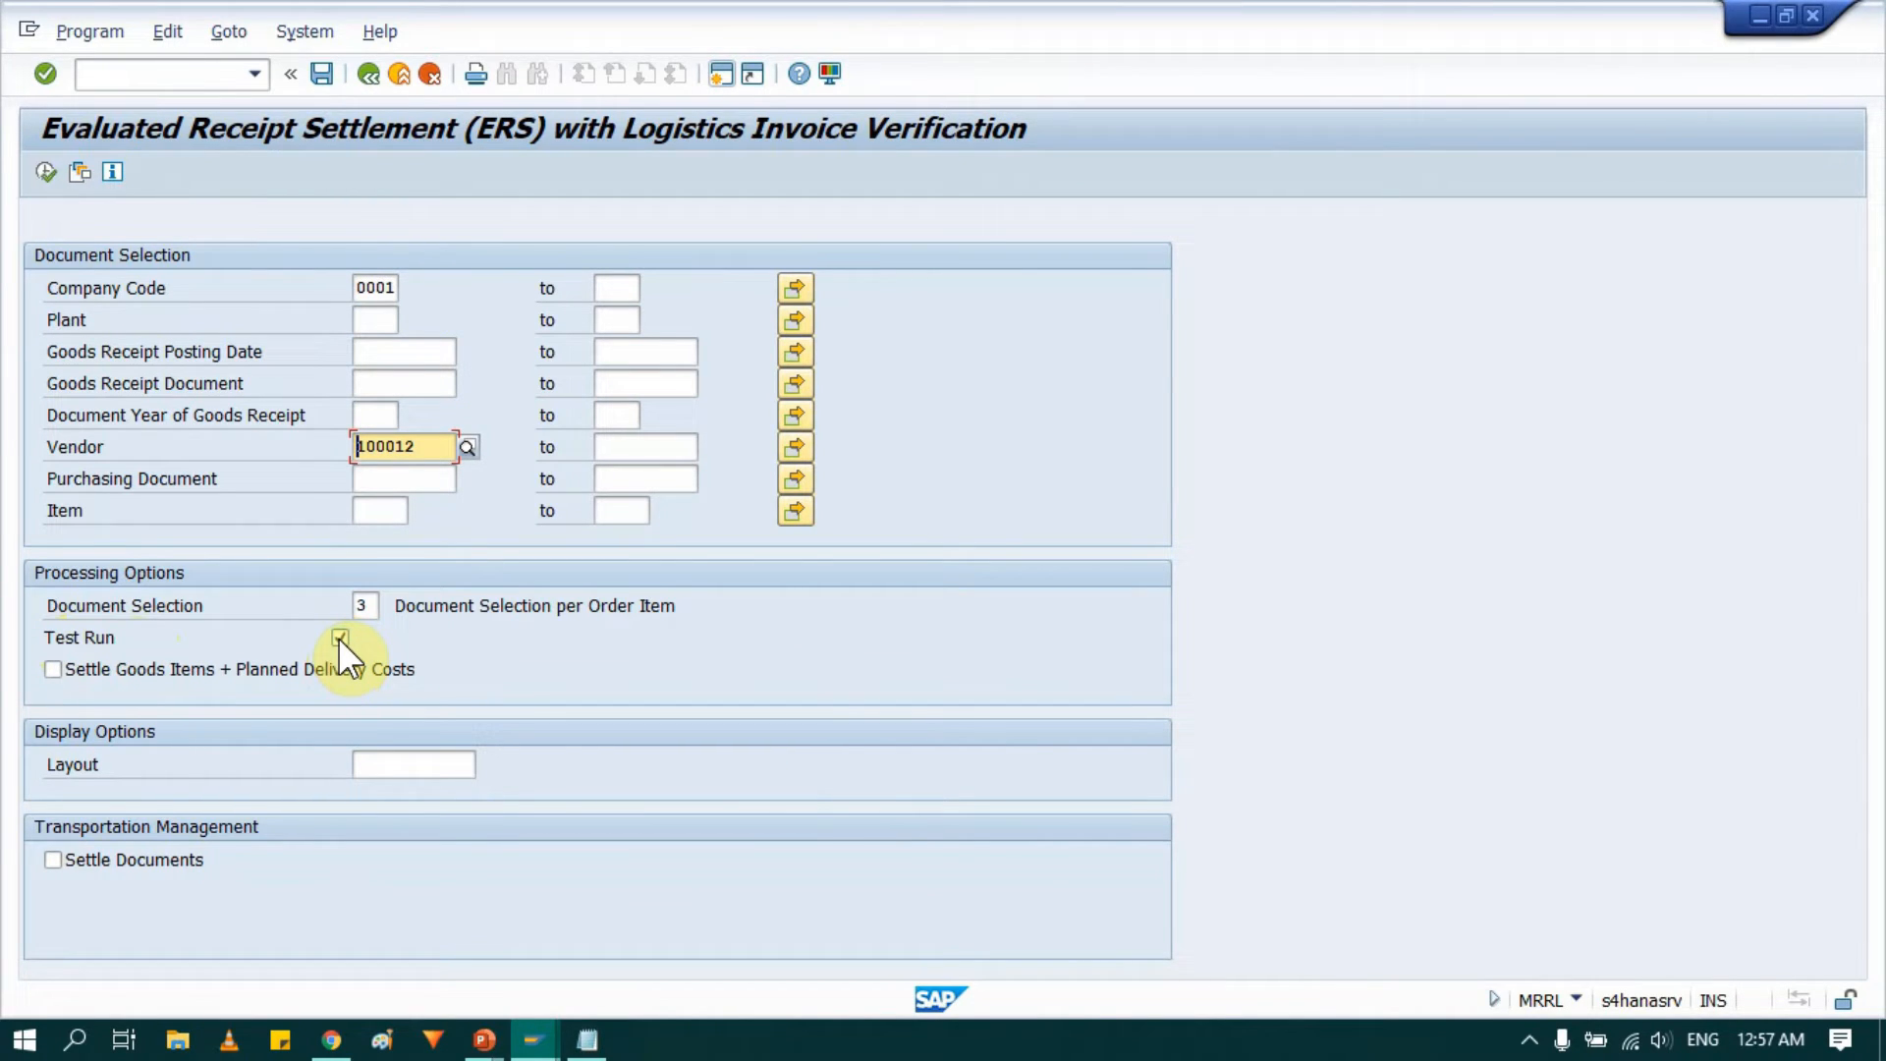
# Run the ERS settlement as a test run, widen the postable column, and return to the selection screen.
pyautogui.click(44, 172)
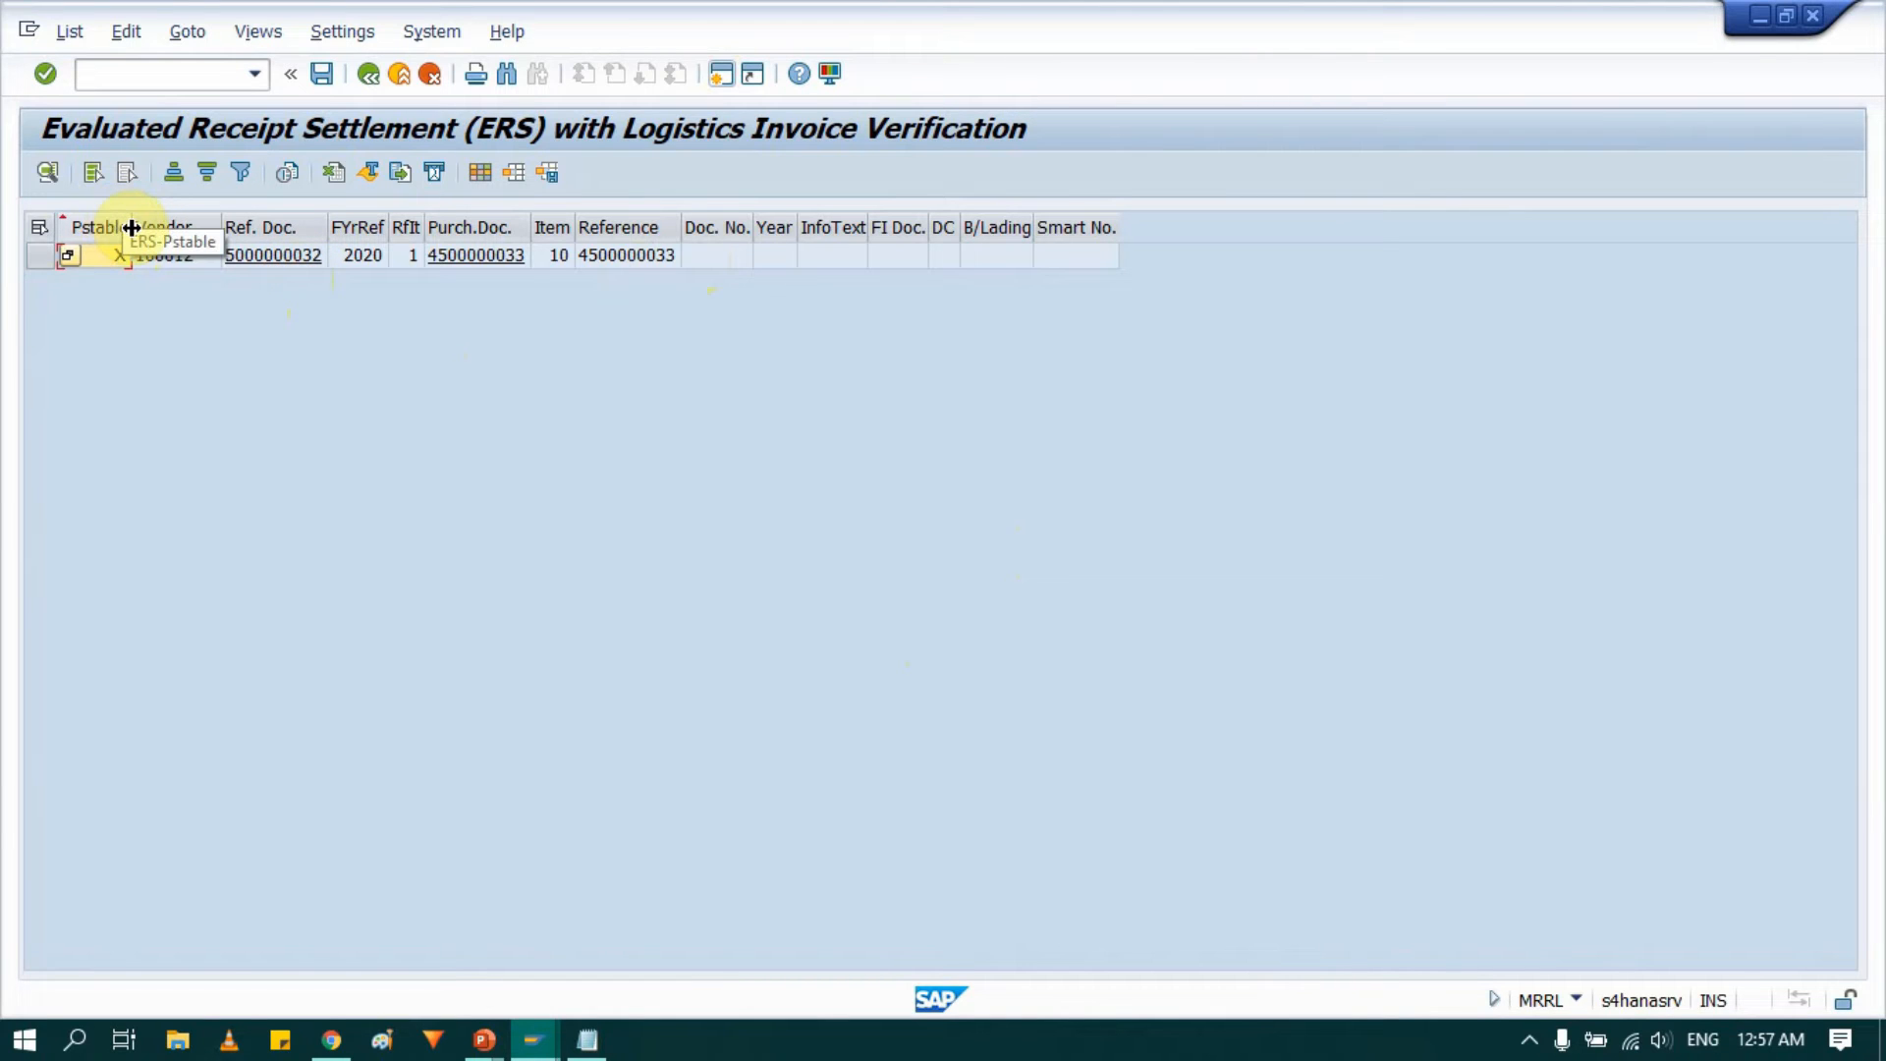
pyautogui.moveTo(131, 228); pyautogui.dragTo(253, 227)
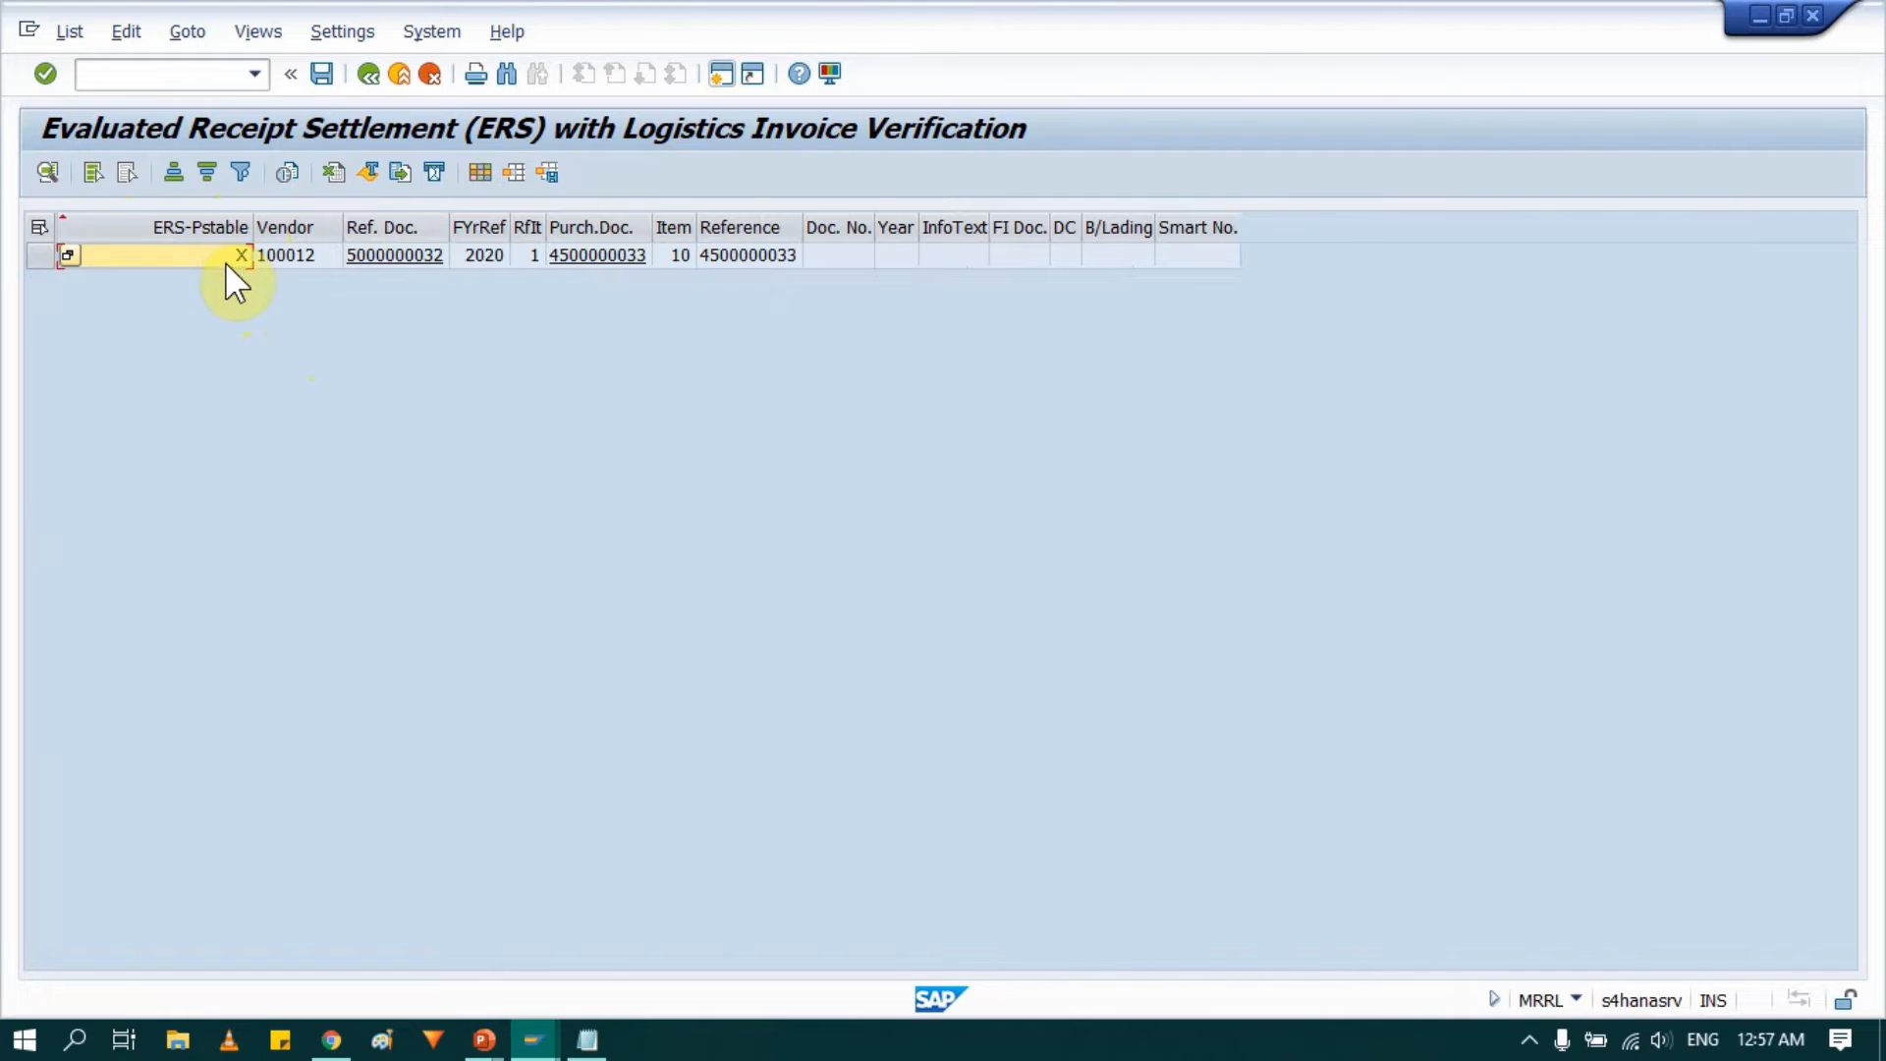
pyautogui.click(372, 80)
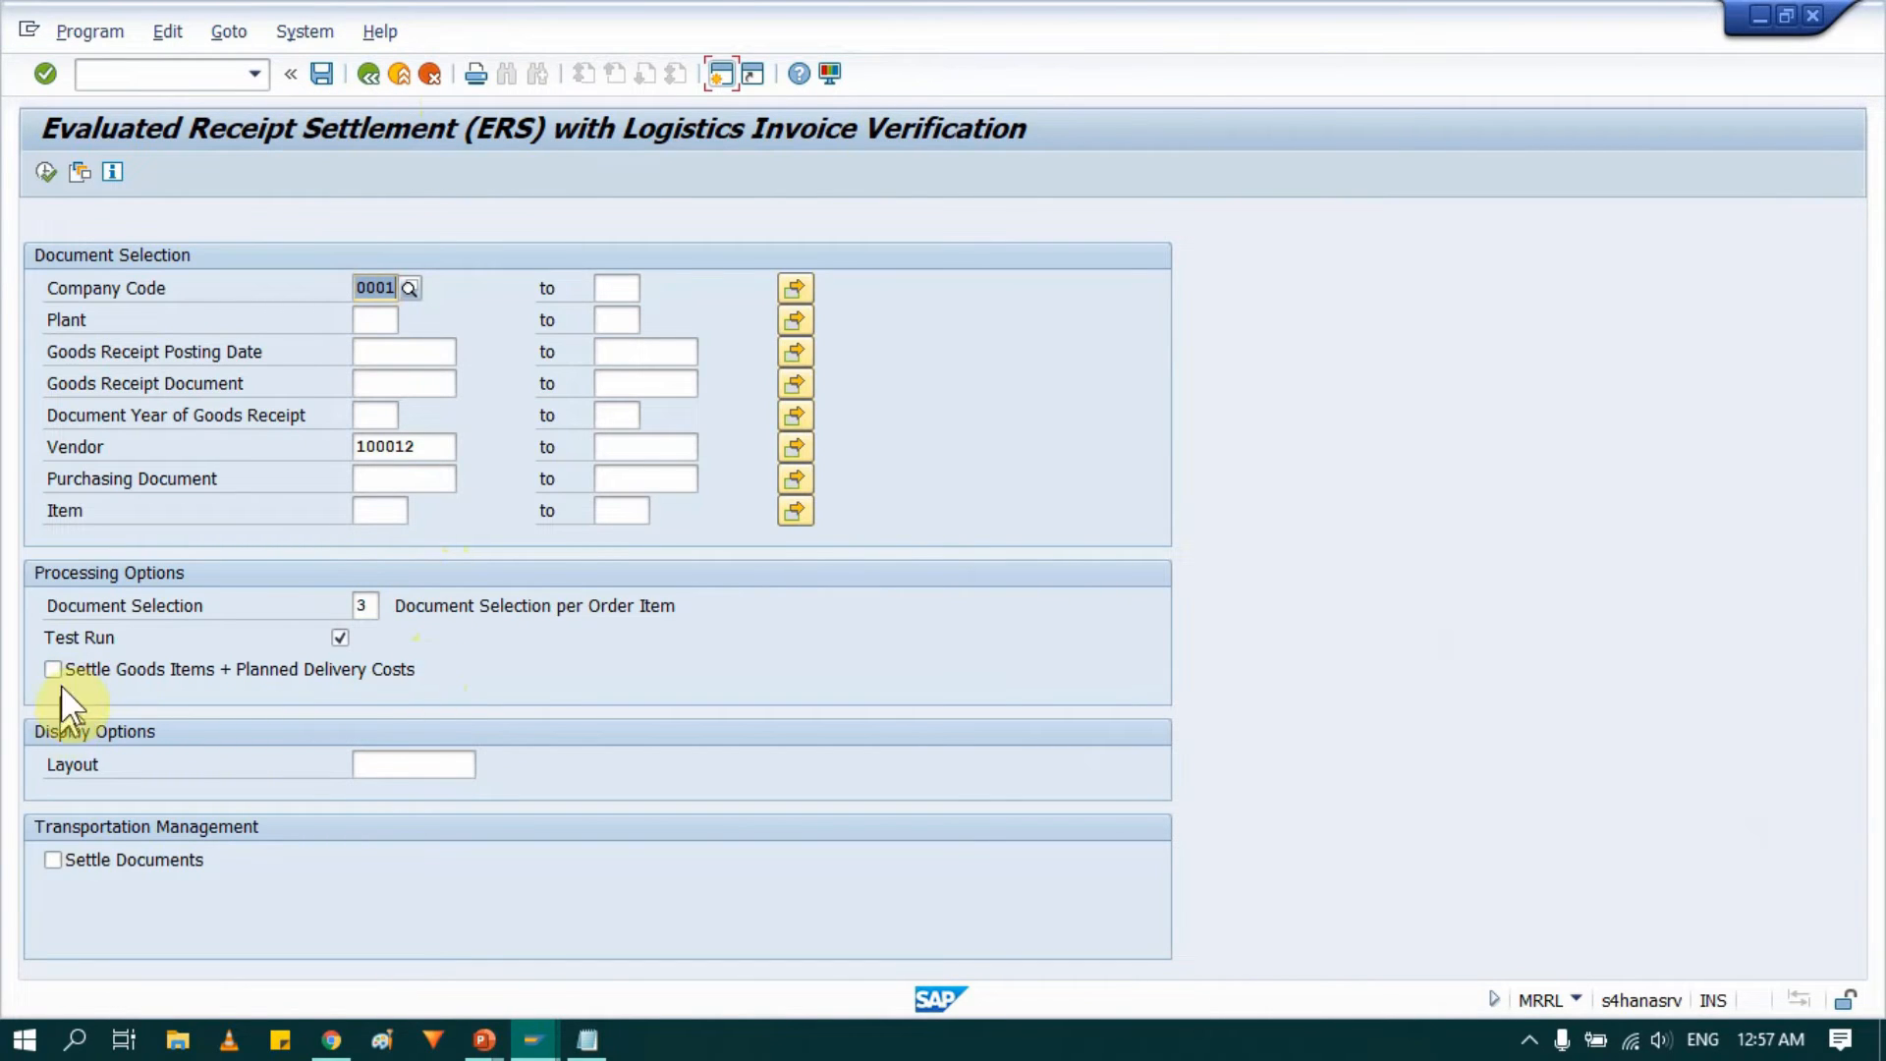
# Execute the ERS settlement with Test Run off and Settle Goods Items + Planned Delivery Costs on.
pyautogui.click(340, 638)
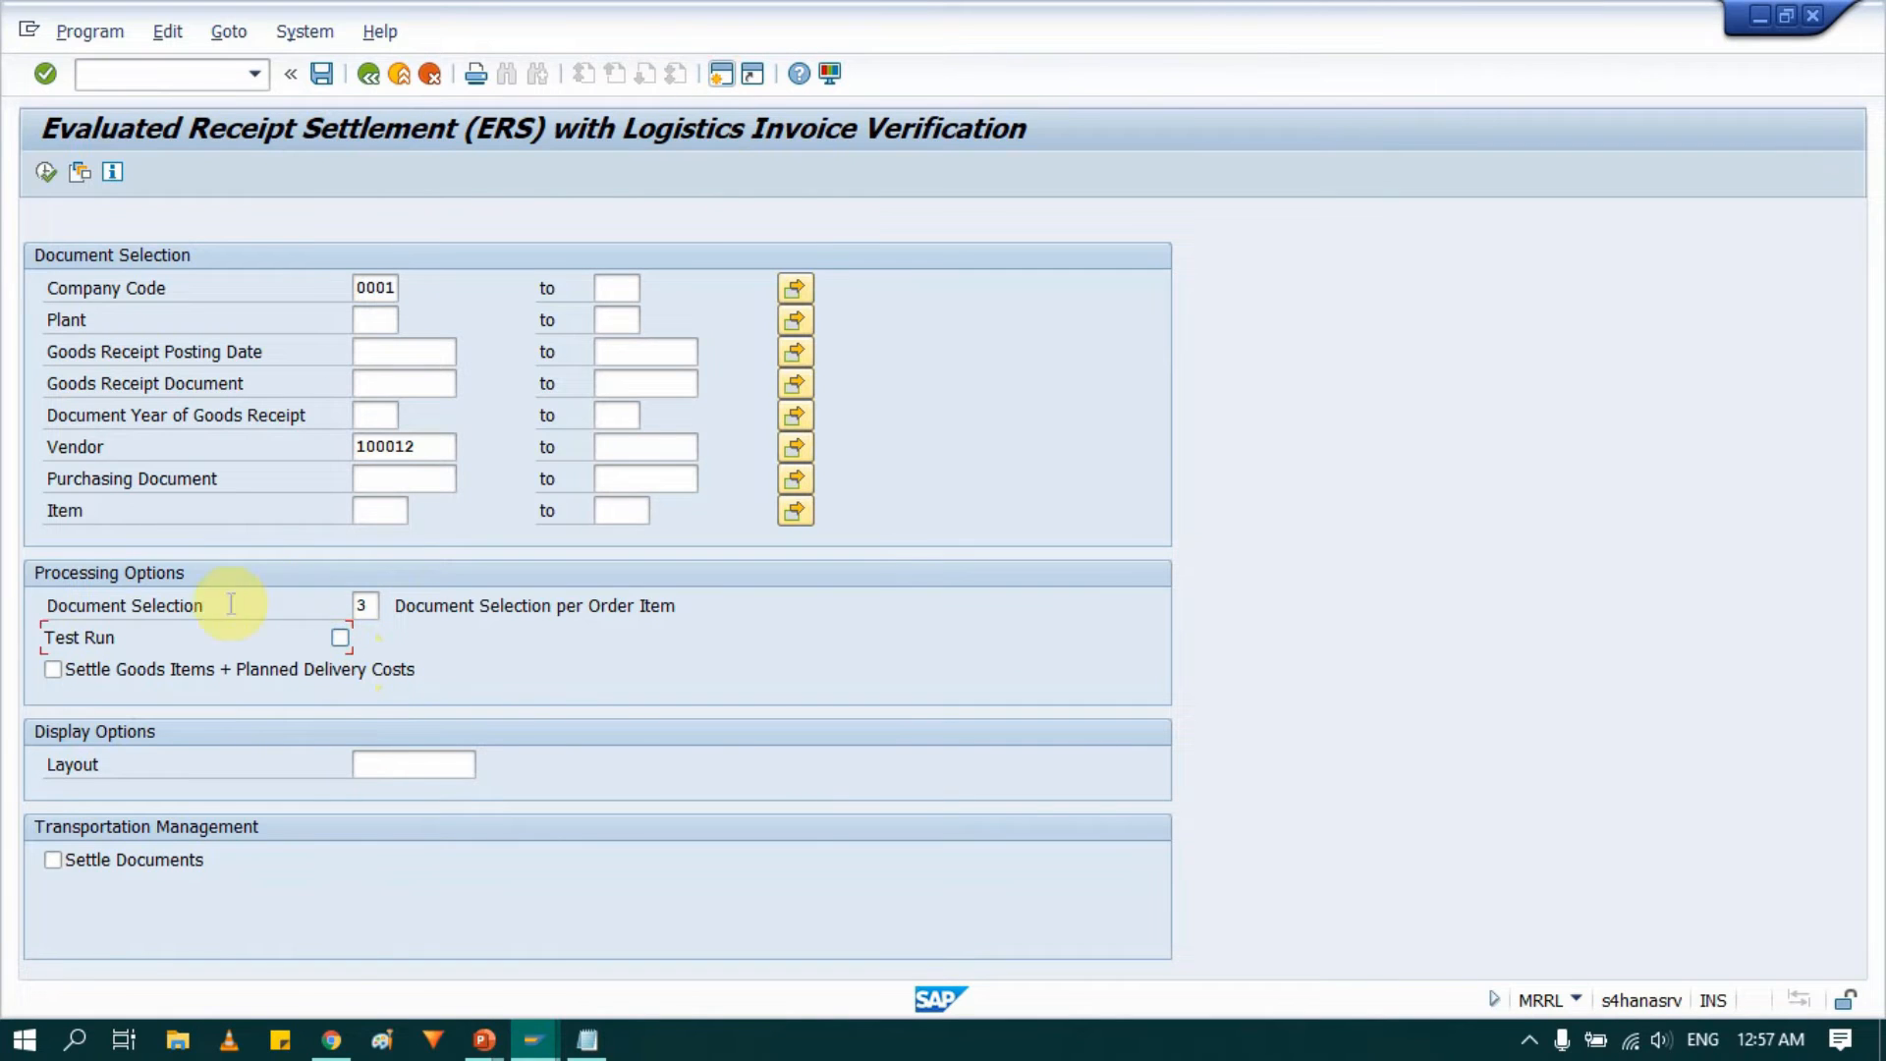
pyautogui.click(51, 670)
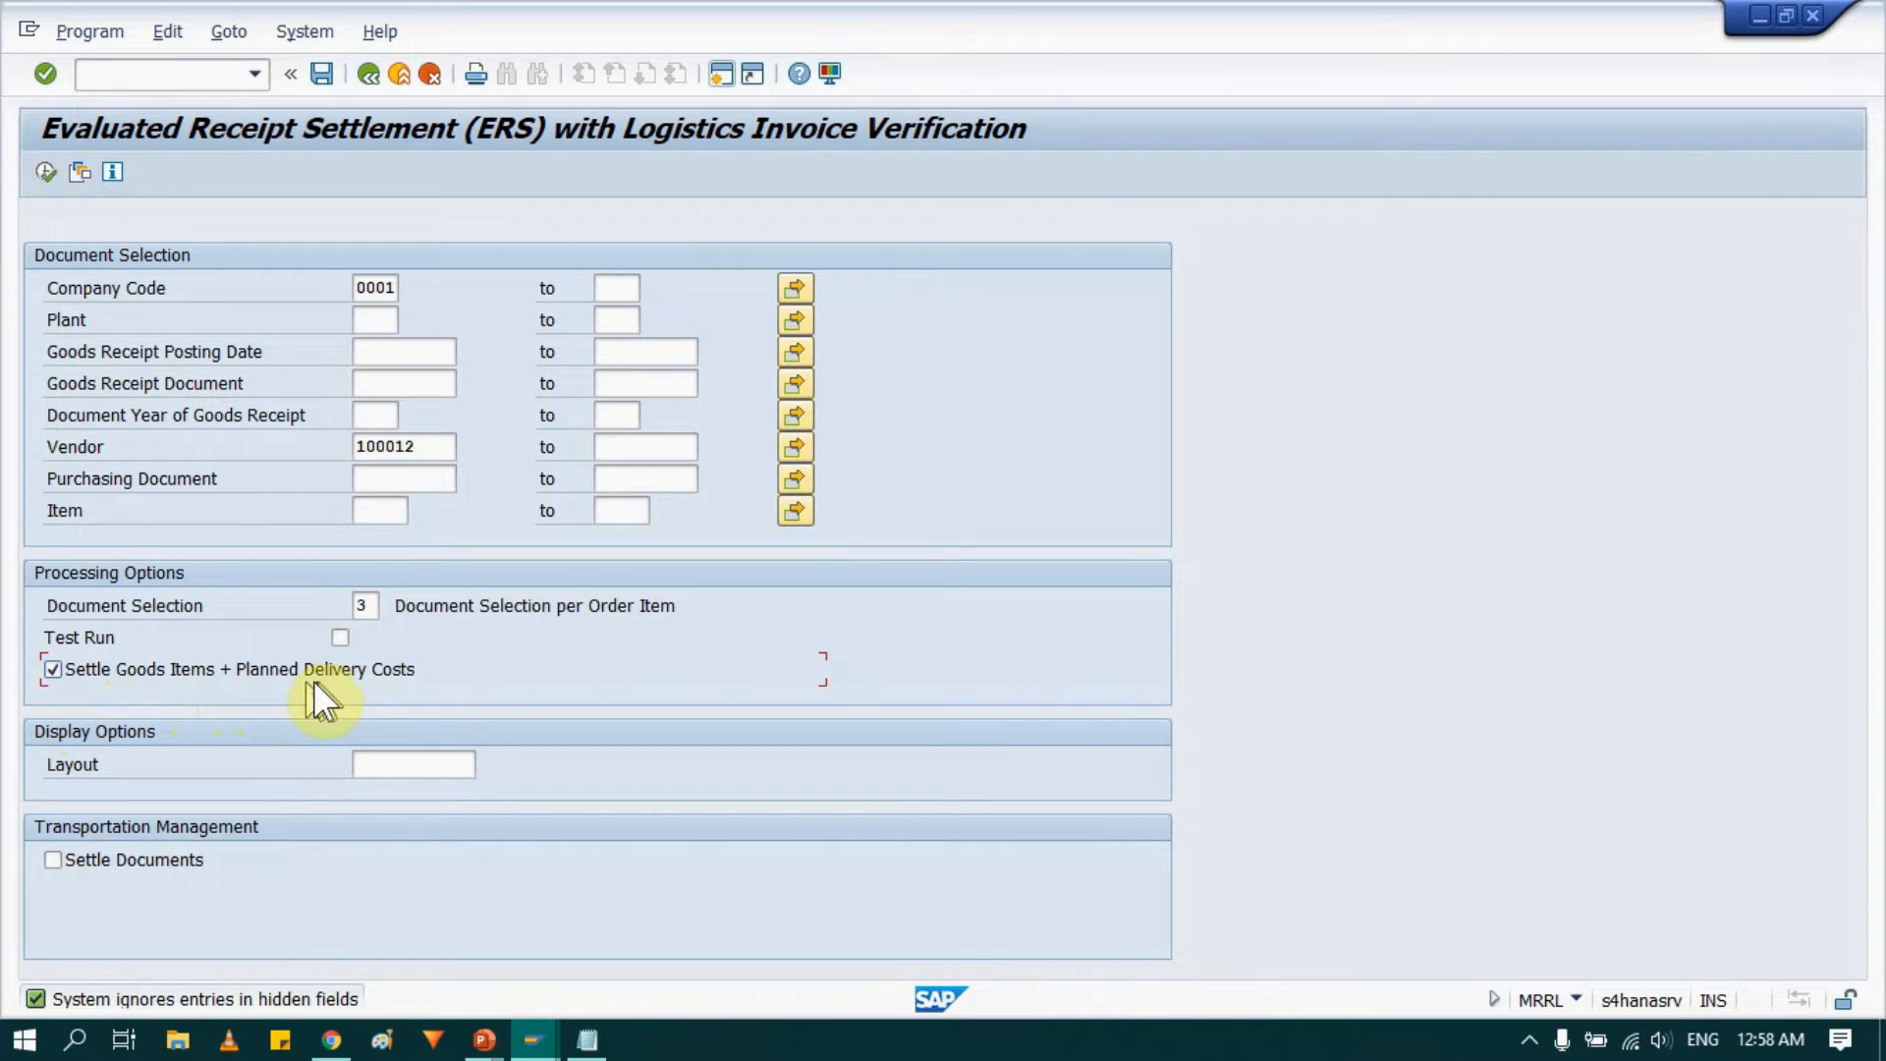
pyautogui.click(43, 173)
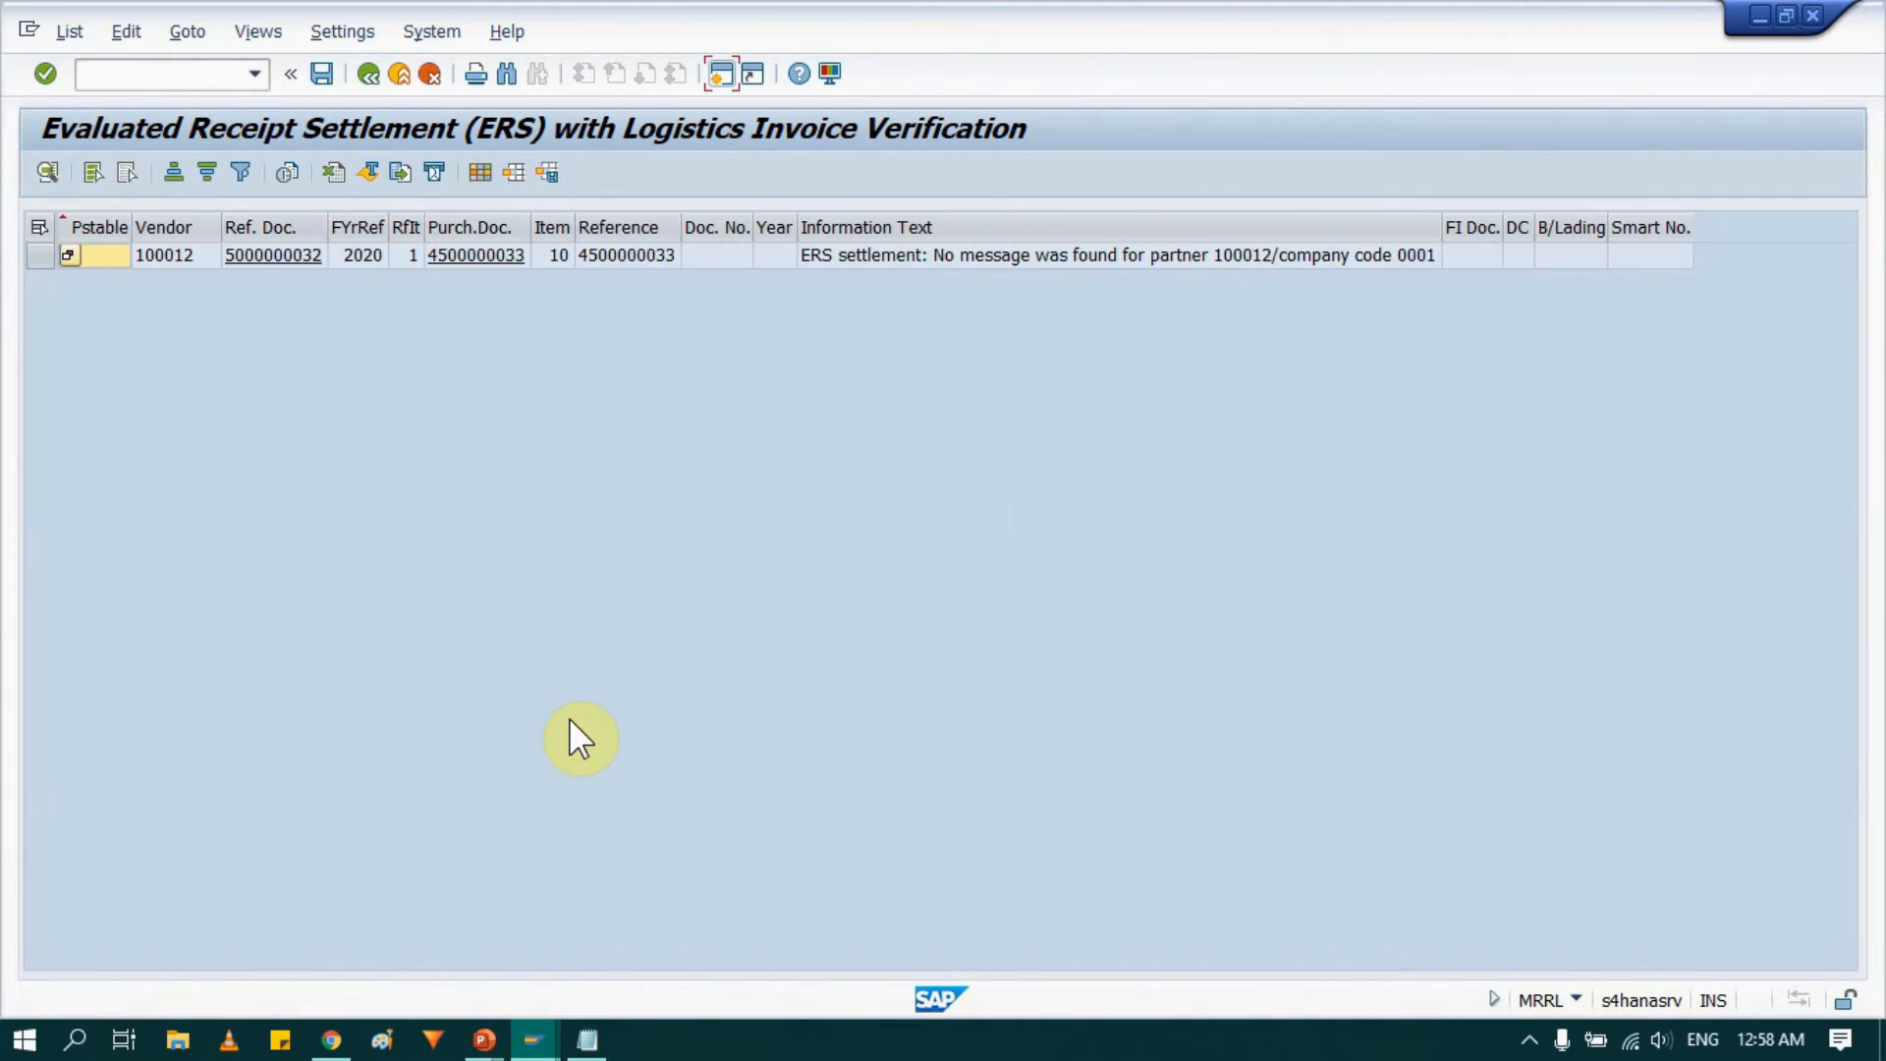
# Widen the Information Text column to read the settlement message, then leave the report.
pyautogui.click(102, 248)
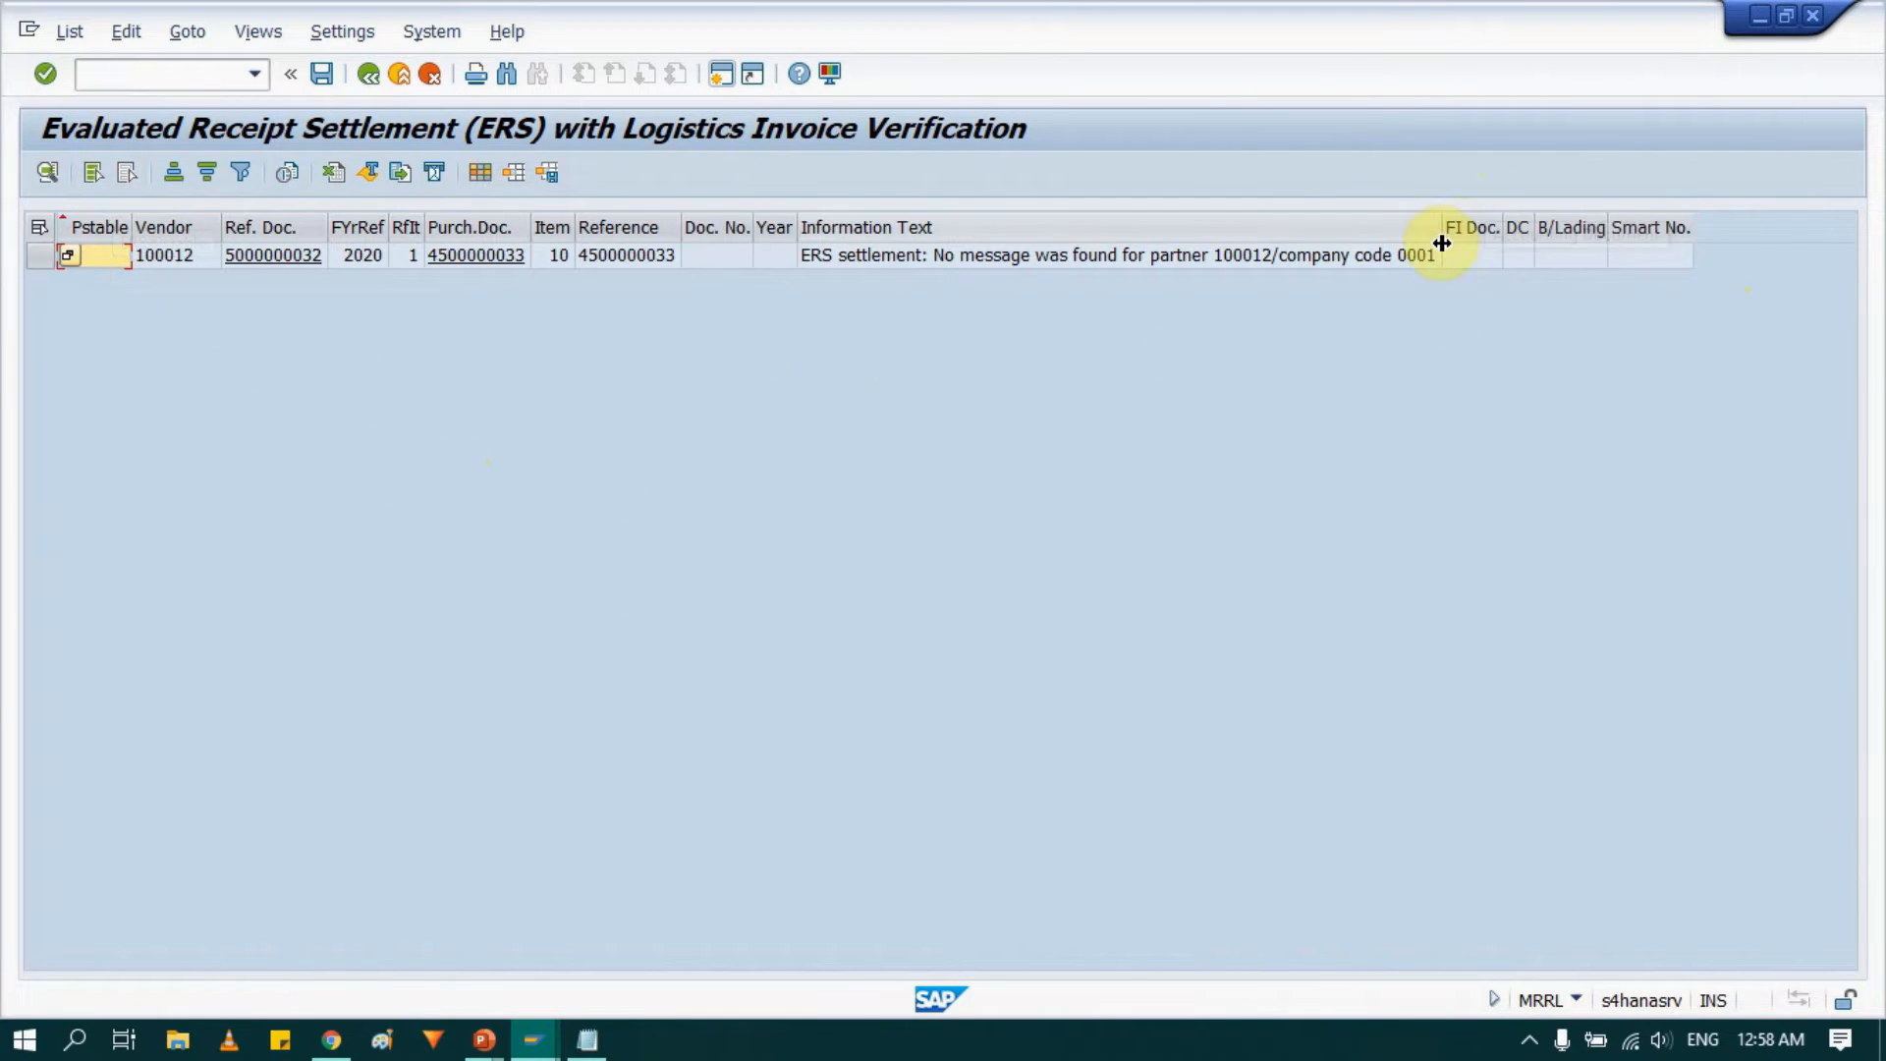
pyautogui.moveTo(1441, 240); pyautogui.dragTo(1521, 252)
pyautogui.click(1395, 255)
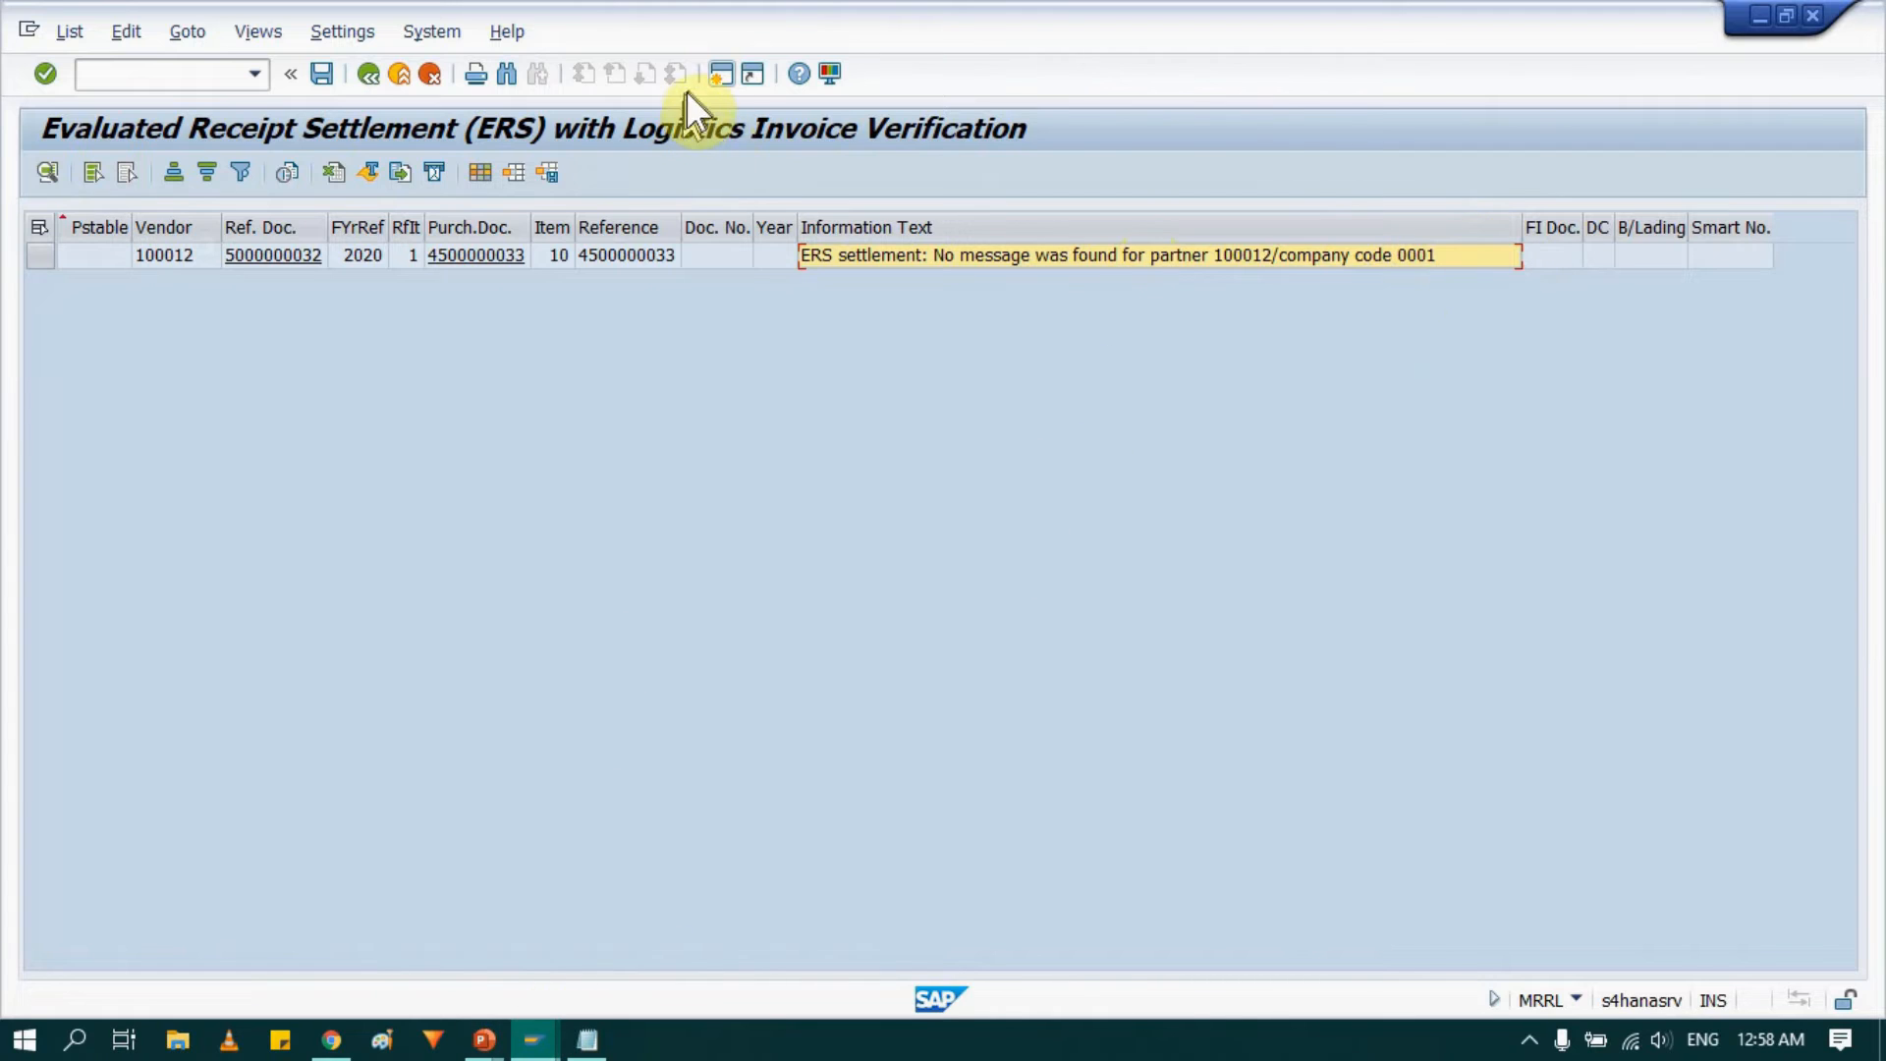
pyautogui.click(721, 75)
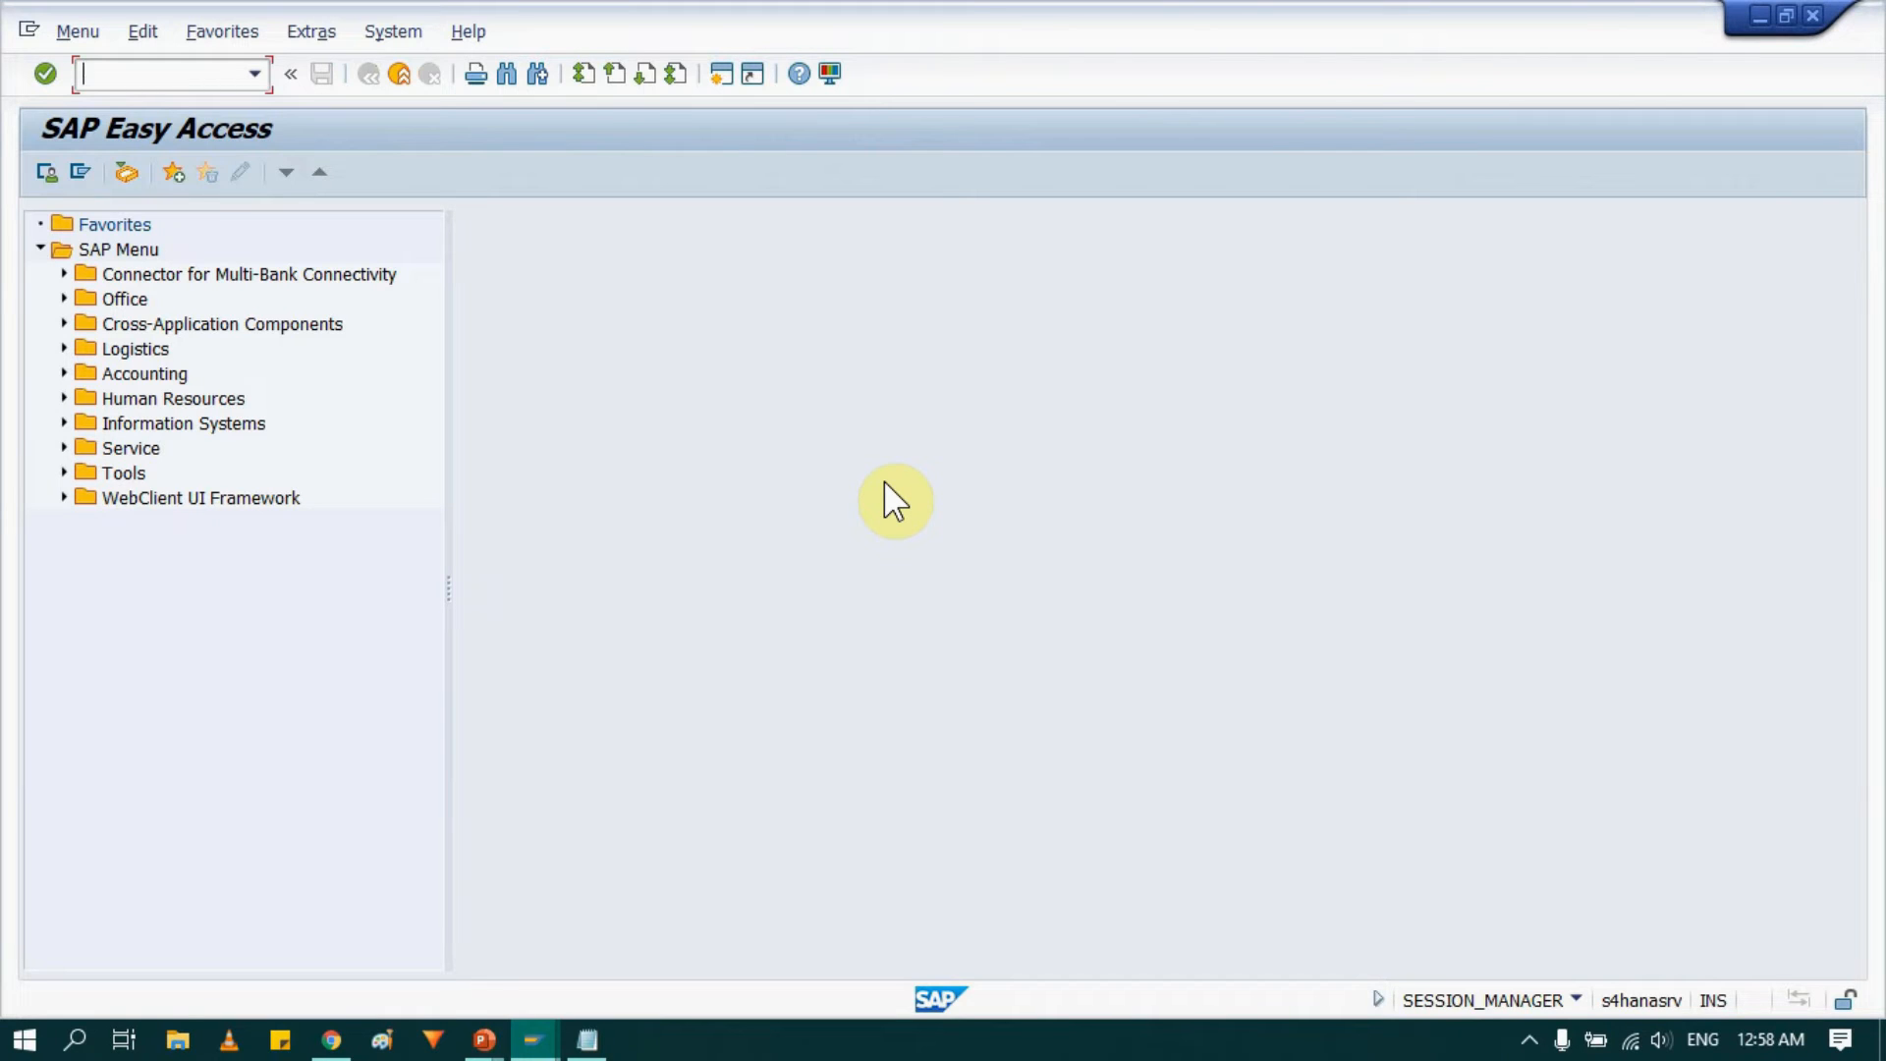
# Start transaction MRM1 from the command history.
pyautogui.click(250, 73)
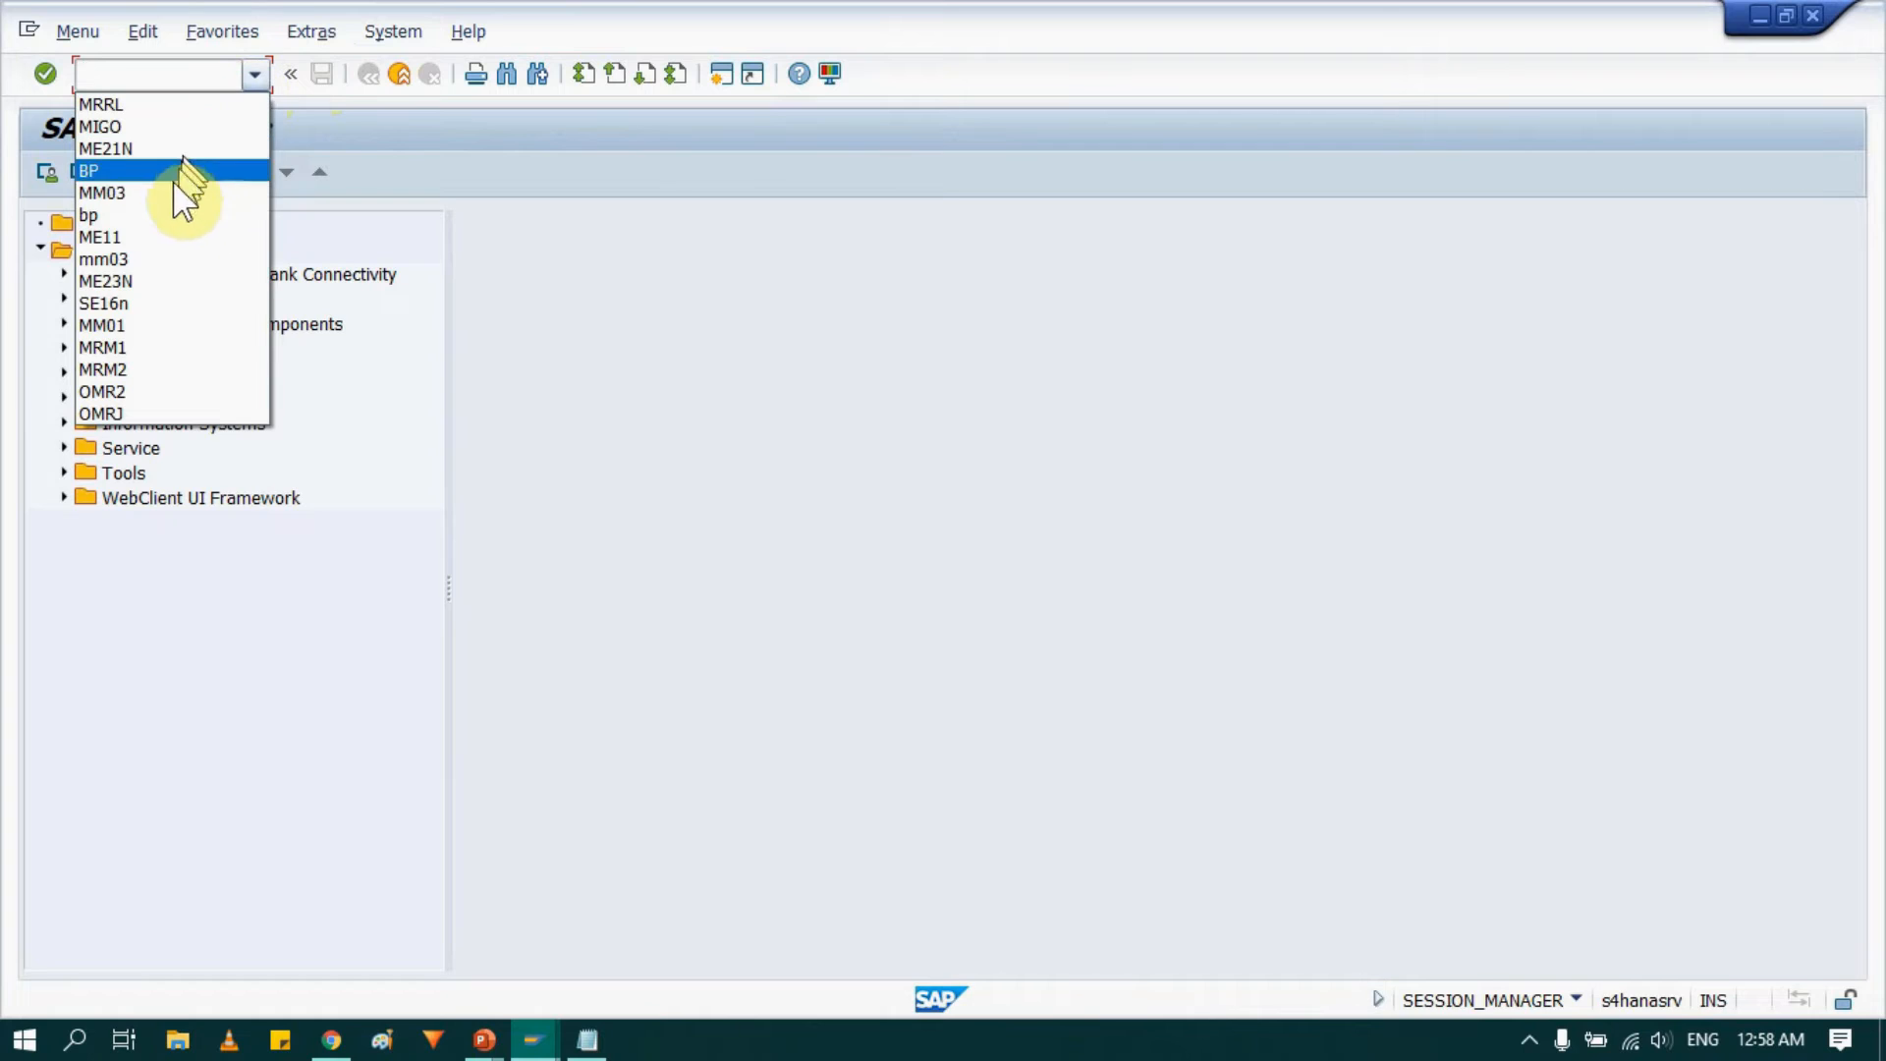
pyautogui.click(134, 348)
pyautogui.click(163, 73)
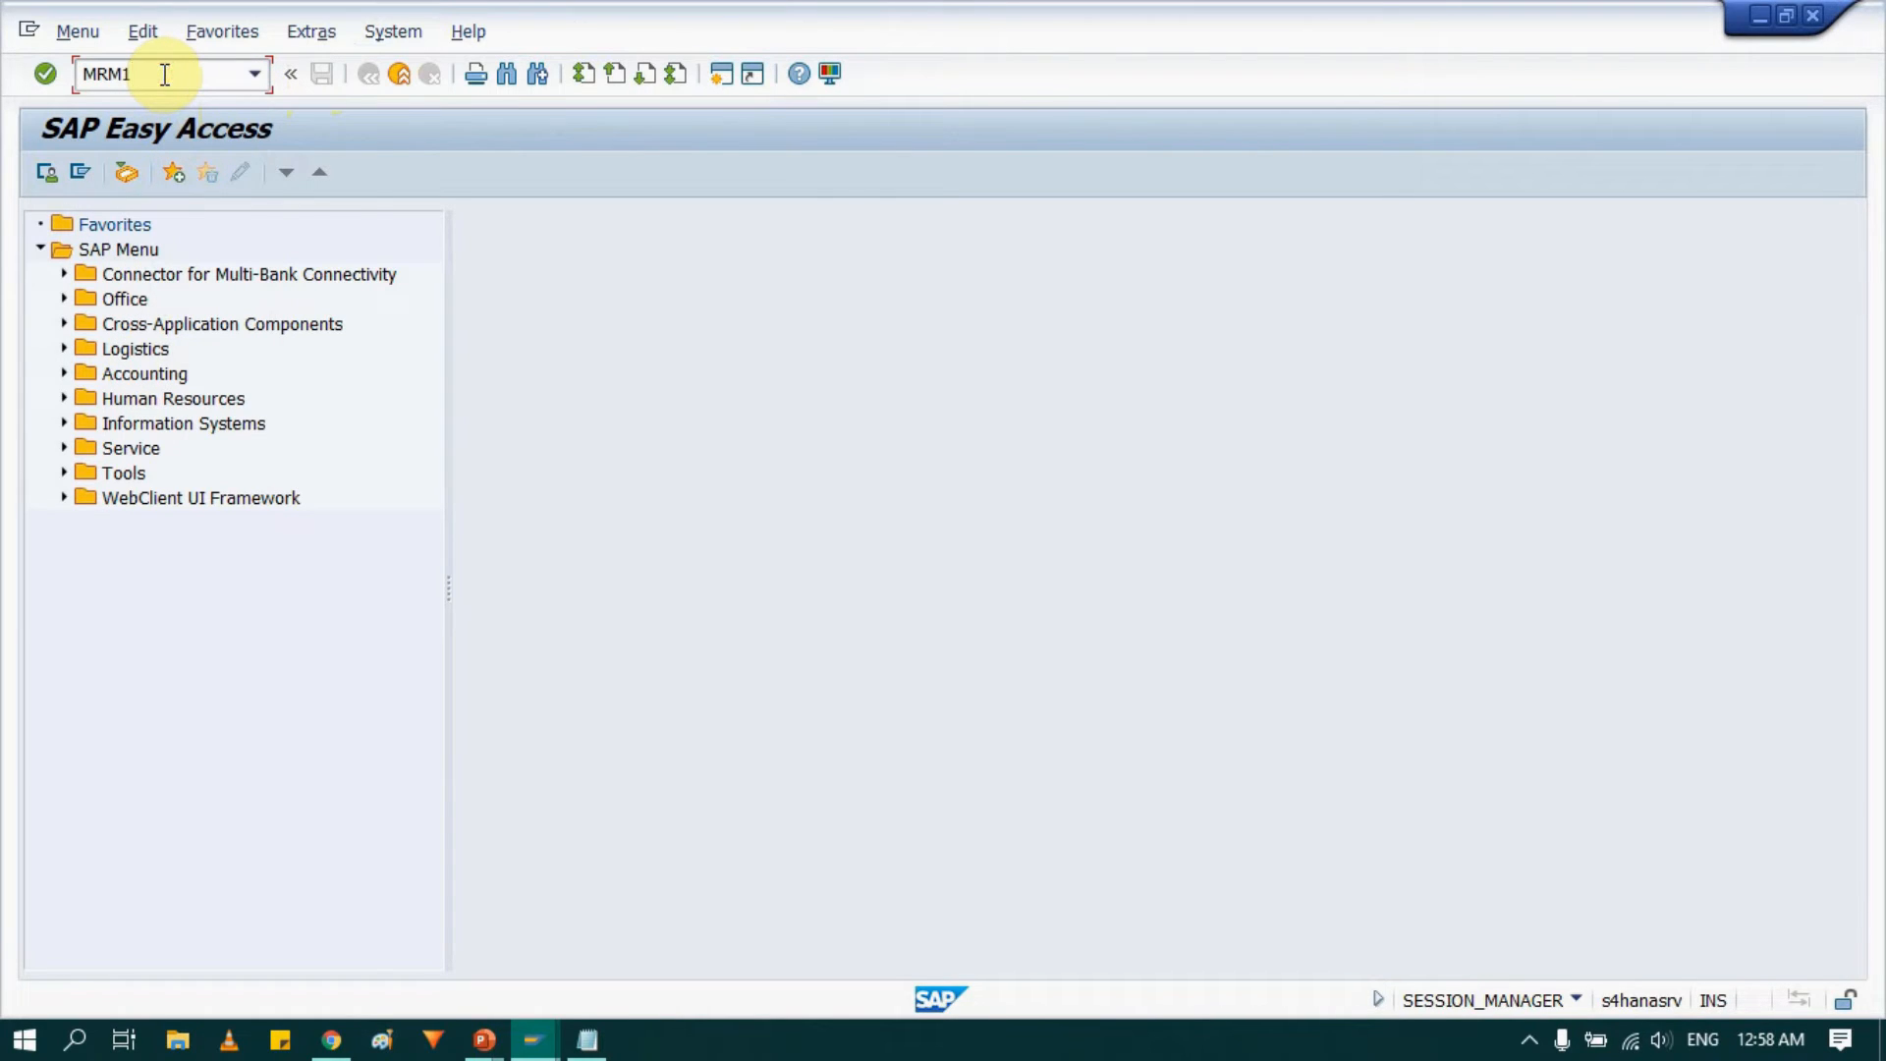
pyautogui.press('Return')
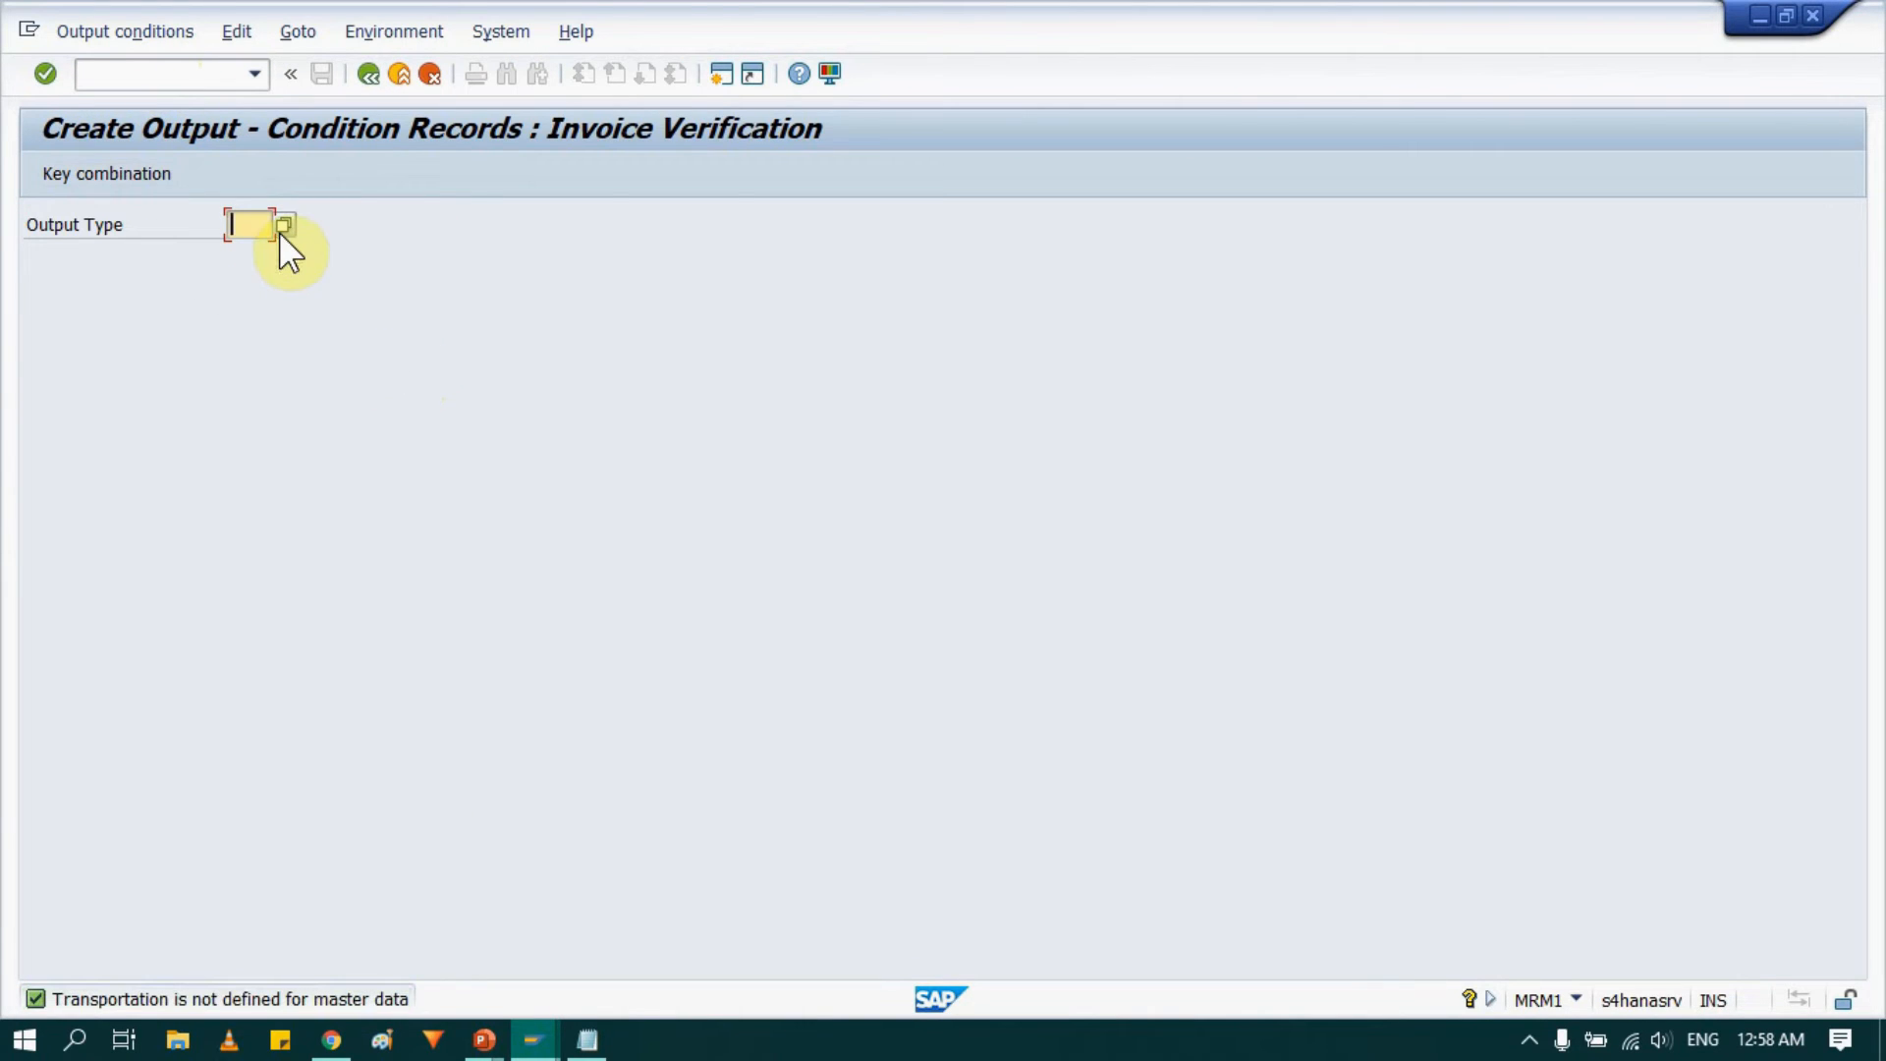
# Select output type ERS (ERS Procedure) for the invoice verification output condition records.
pyautogui.click(284, 225)
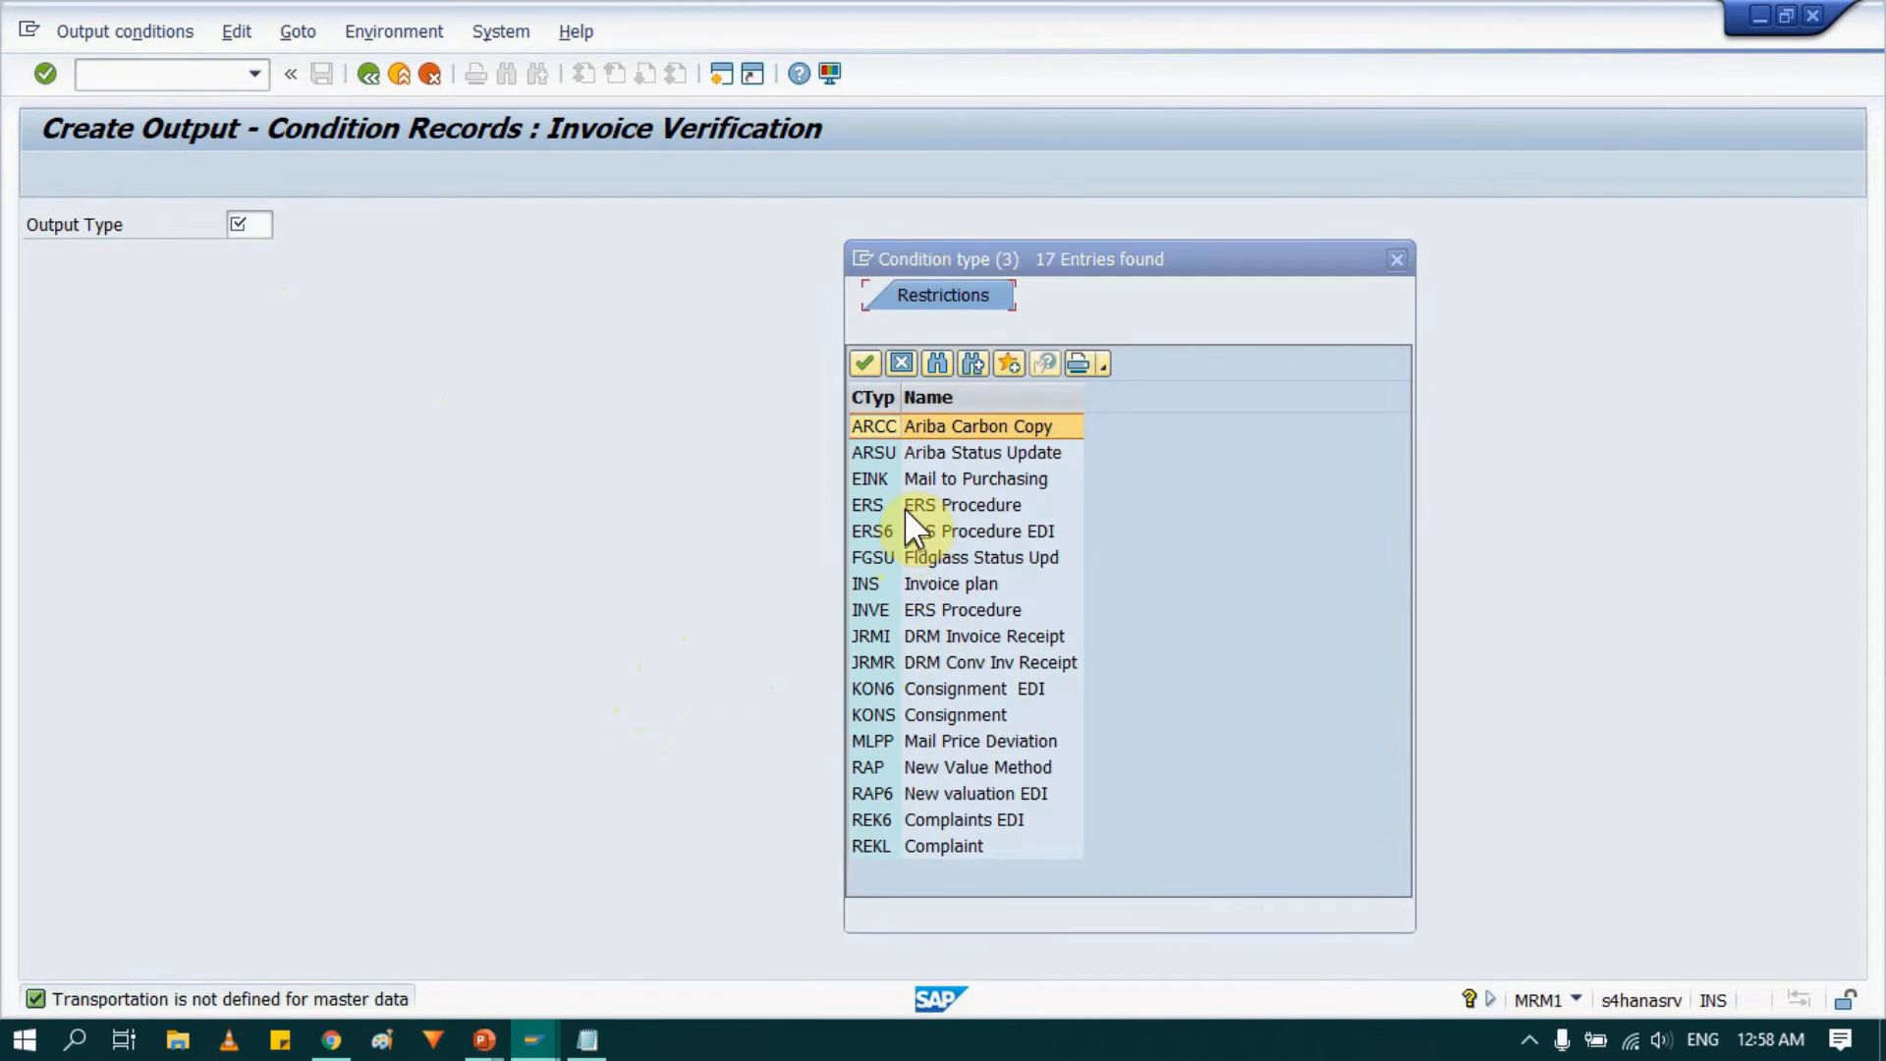
pyautogui.click(900, 504)
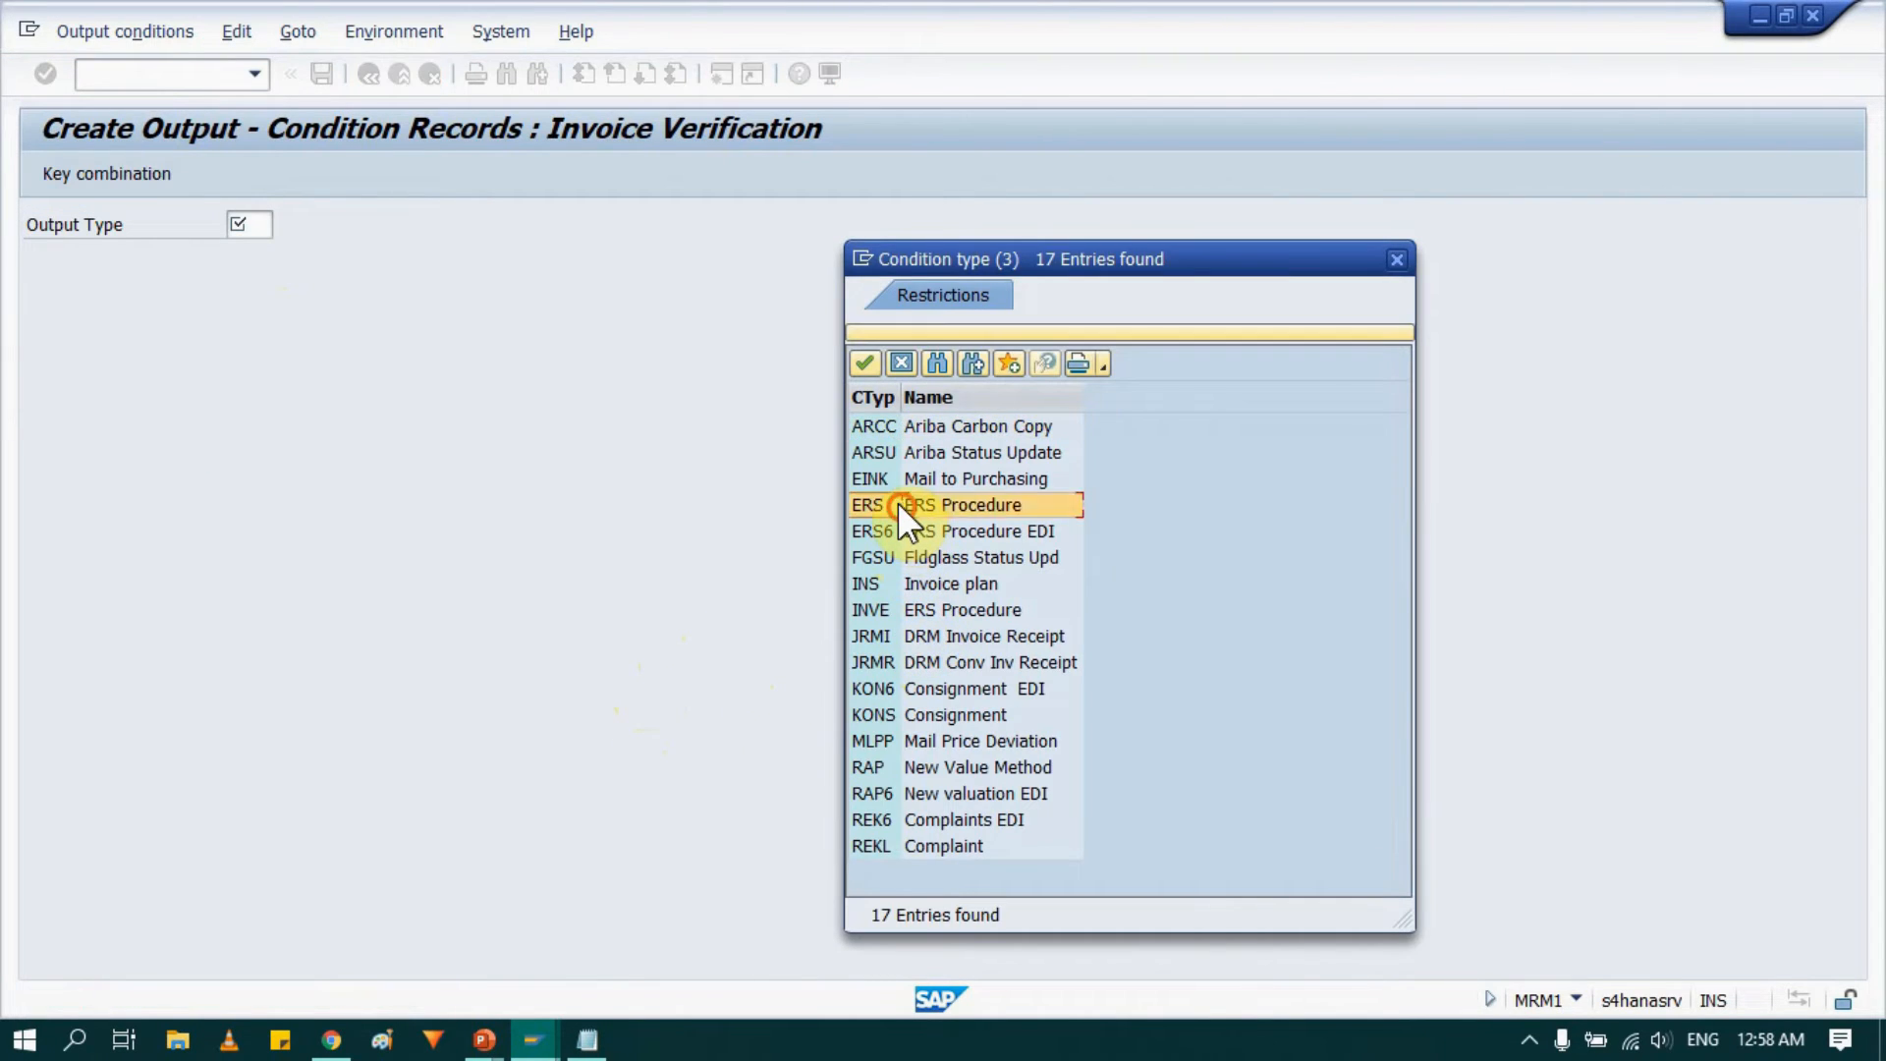
pyautogui.doubleClick(988, 505)
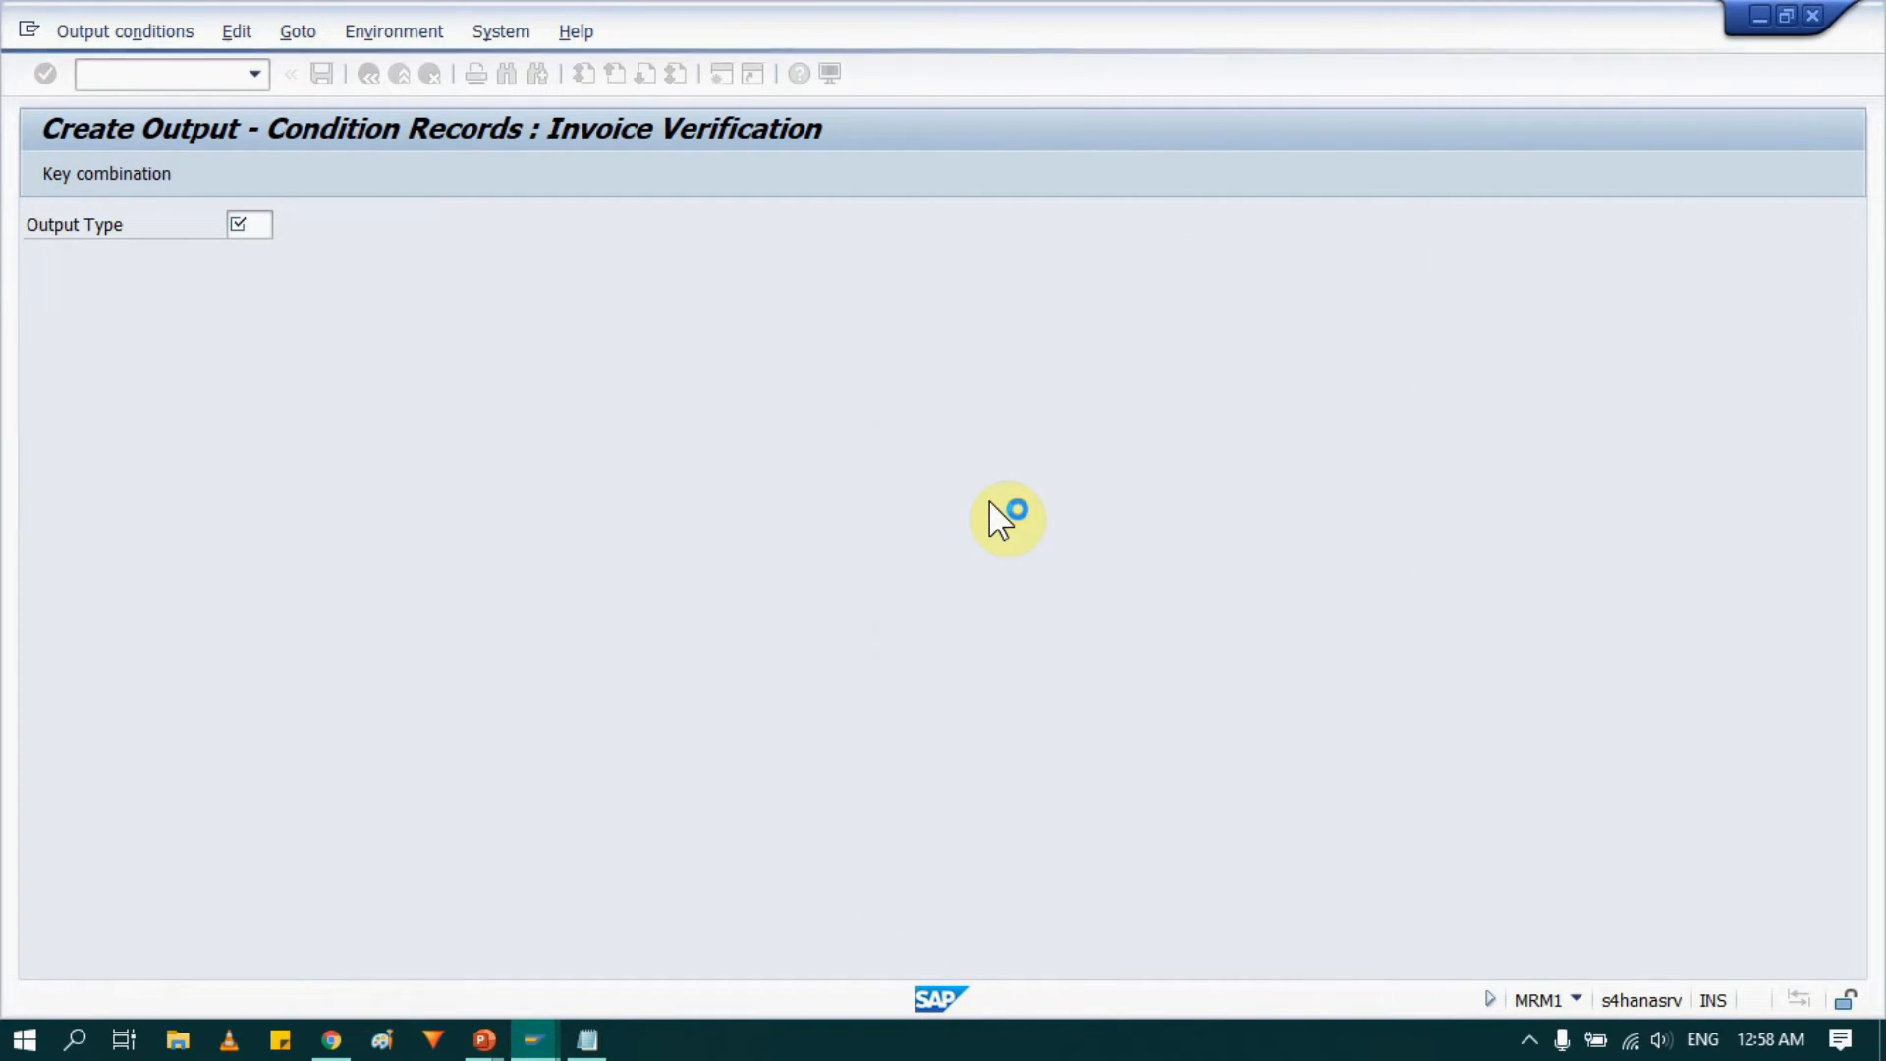
pyautogui.press('Return')
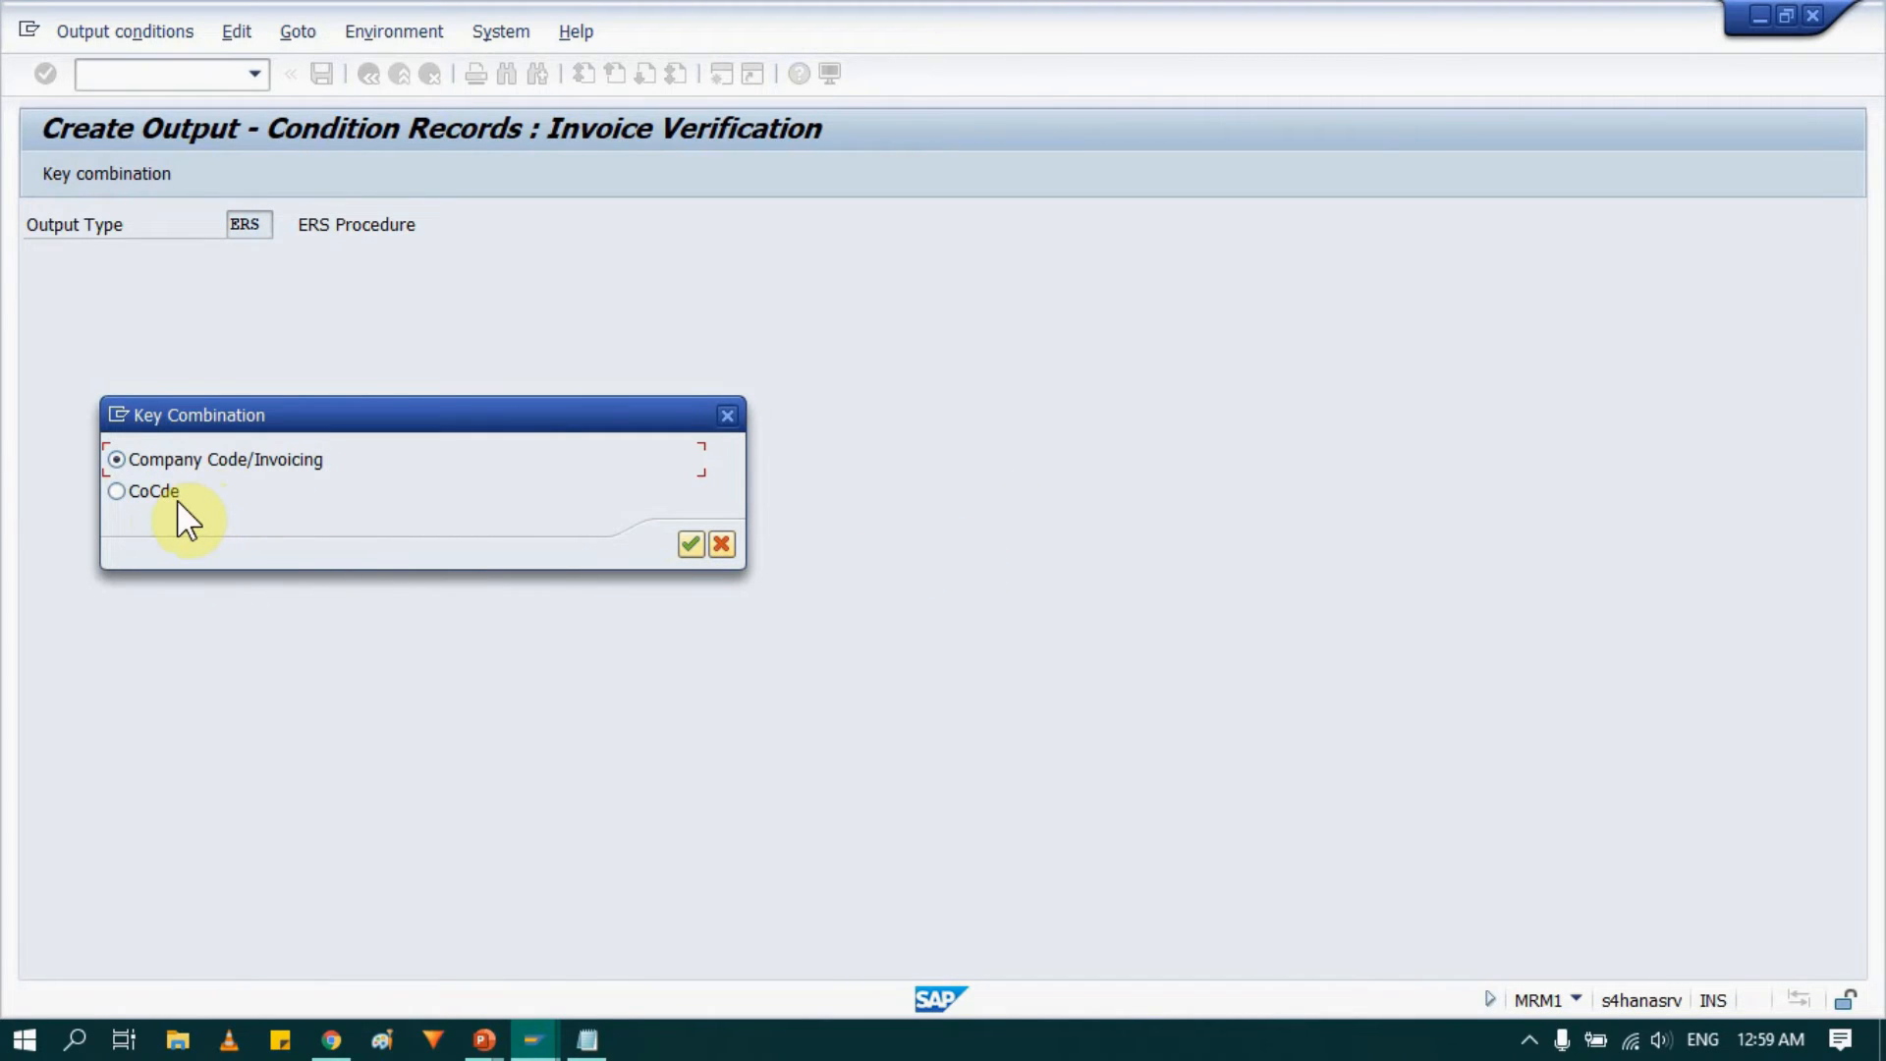
pyautogui.click(687, 545)
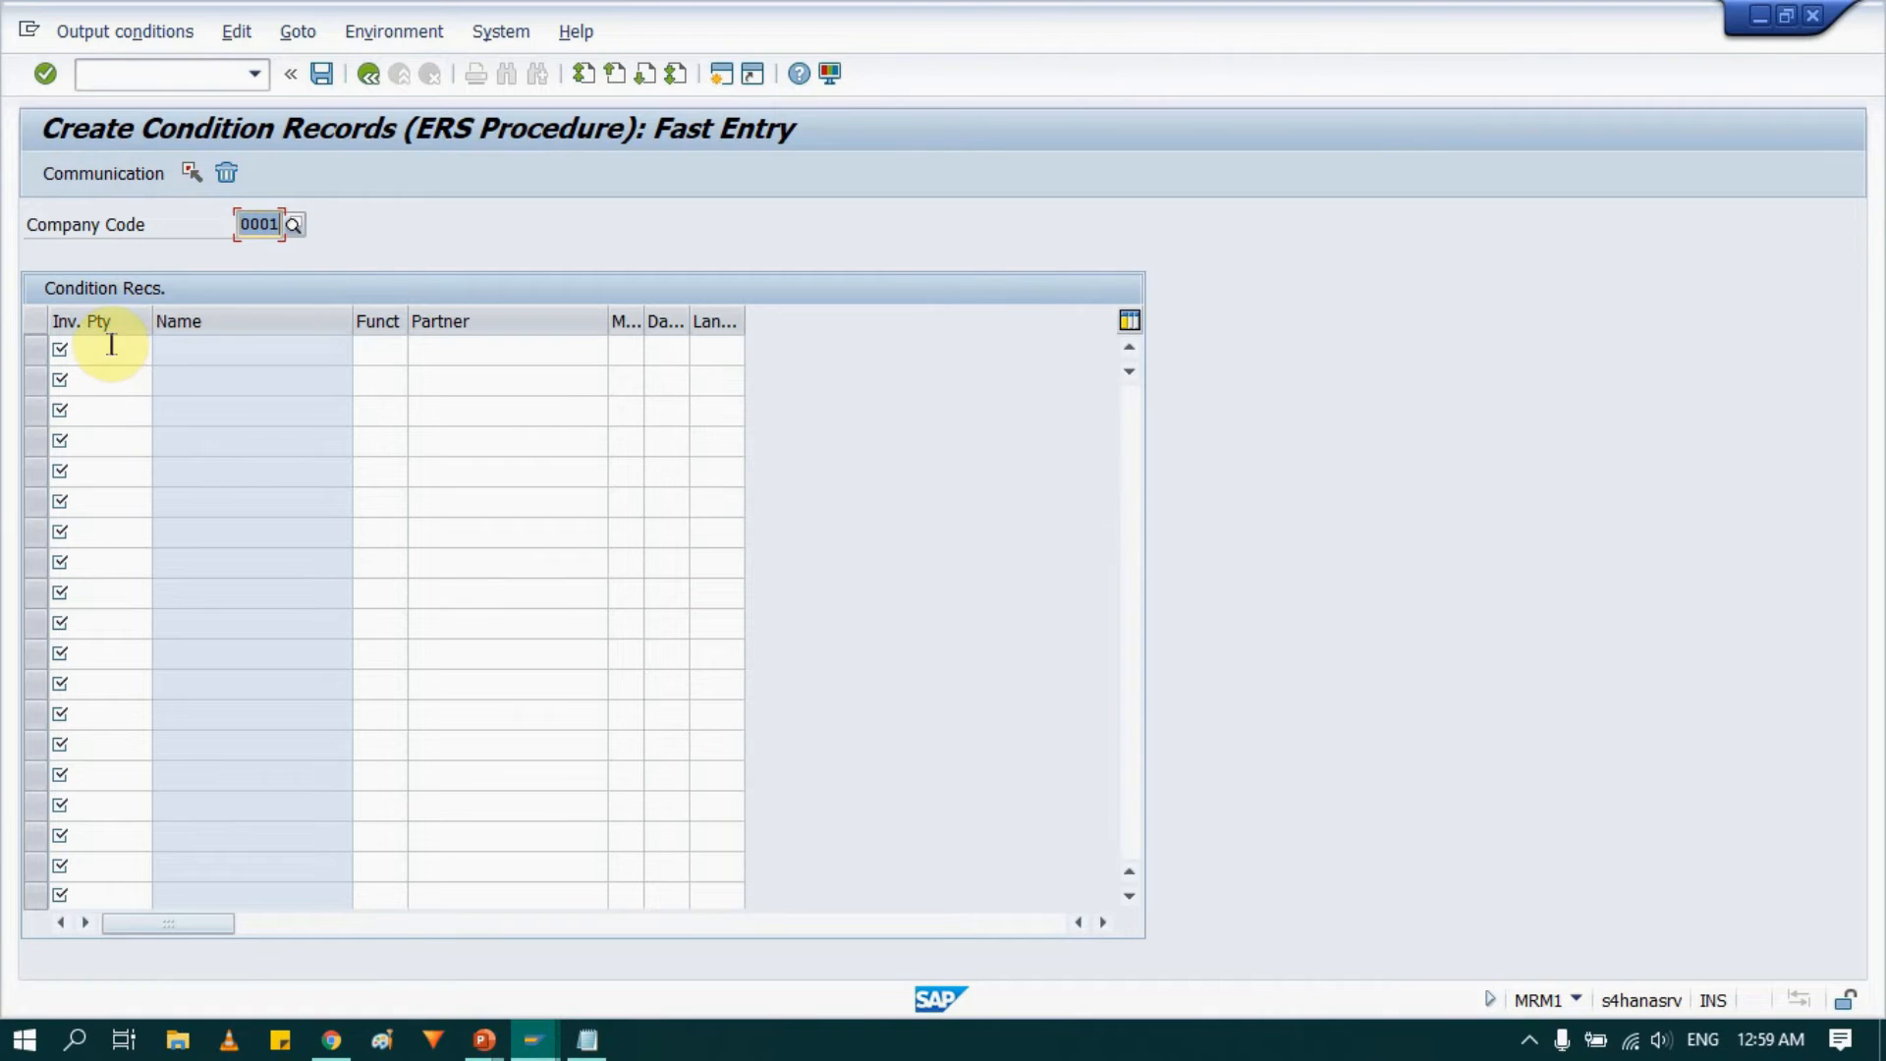
pyautogui.click(106, 346)
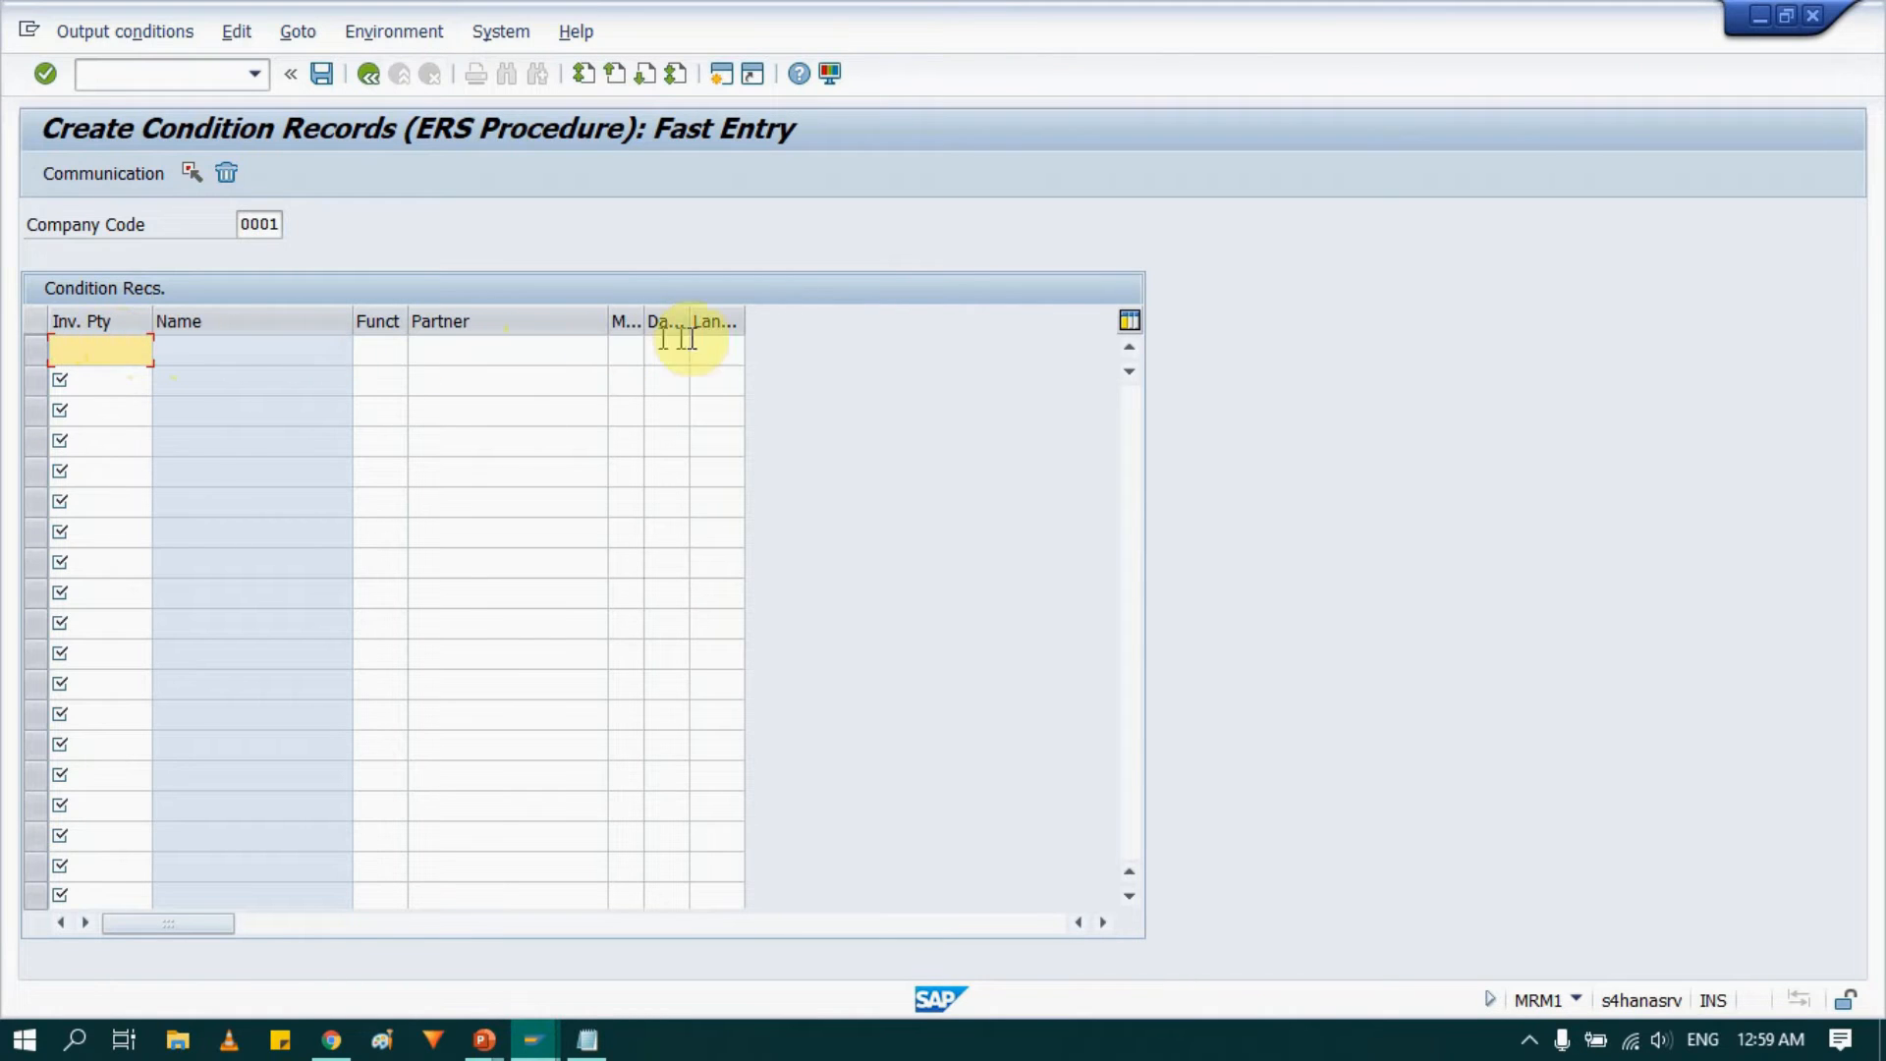
pyautogui.click(358, 76)
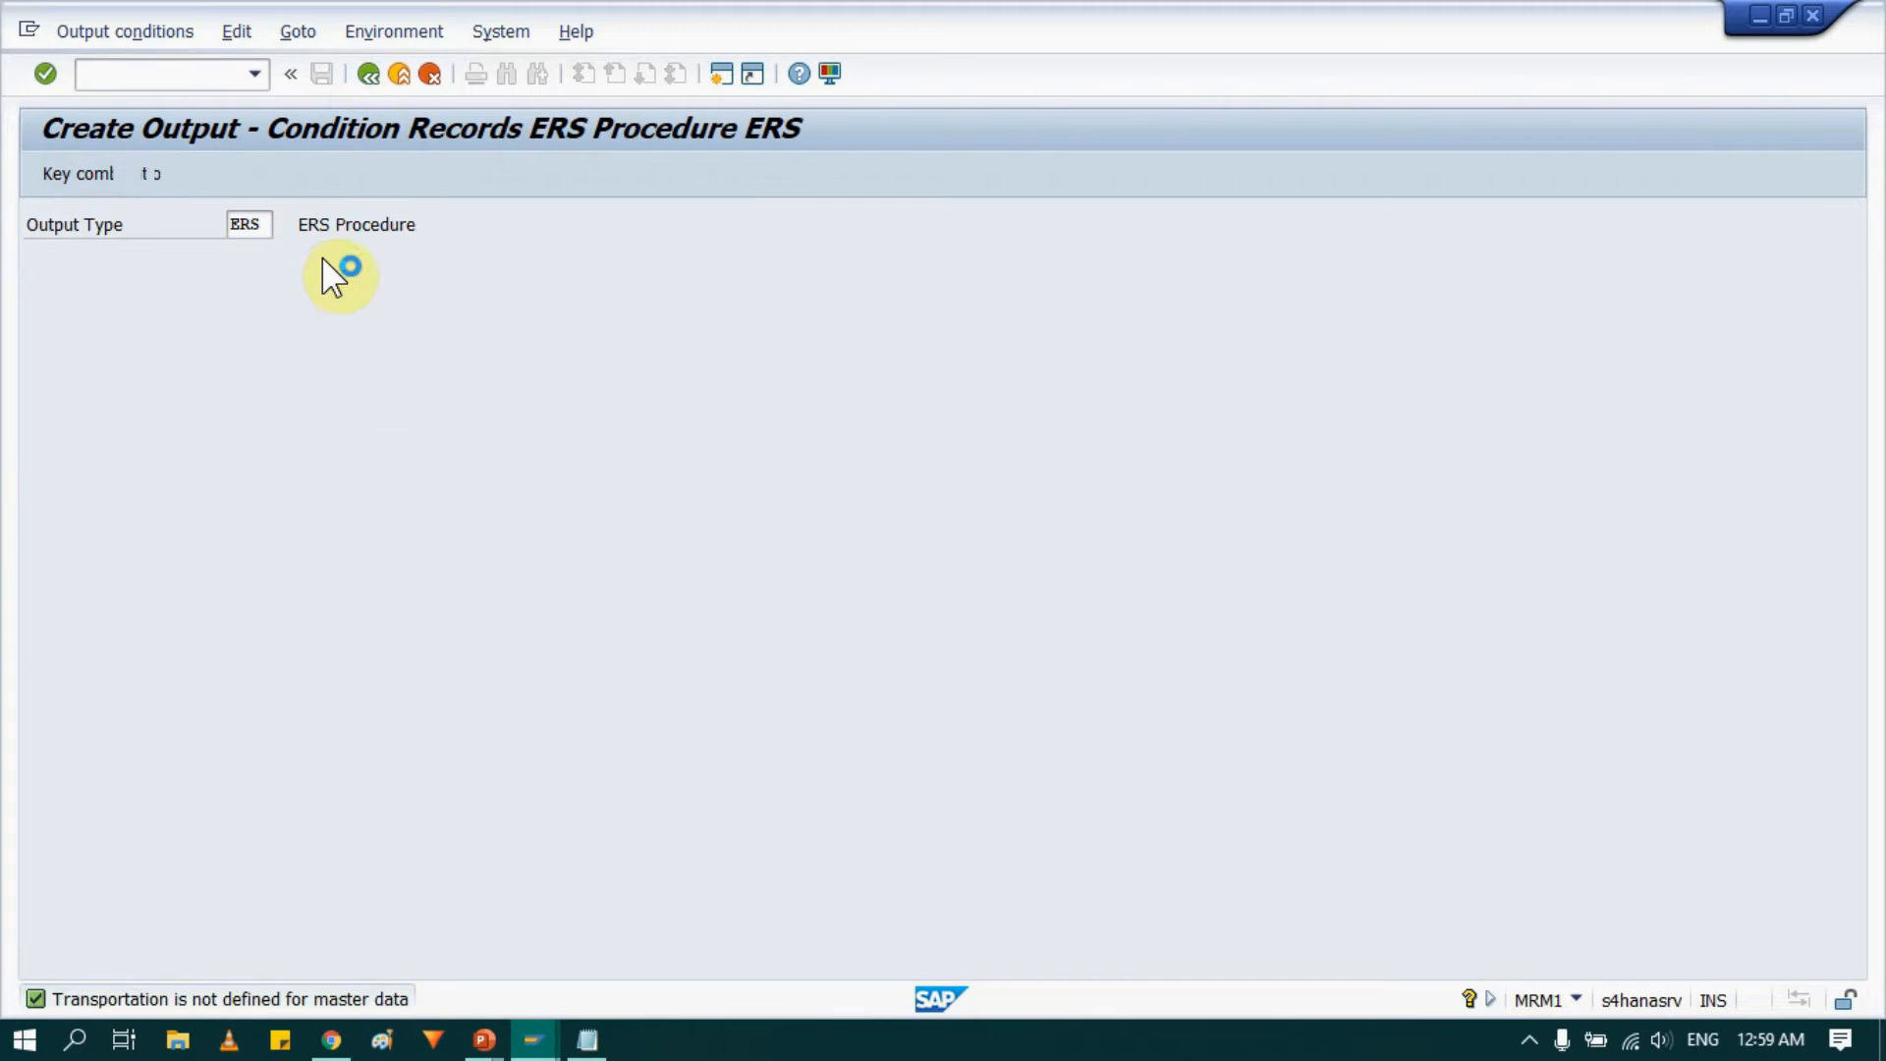
pyautogui.press('Return')
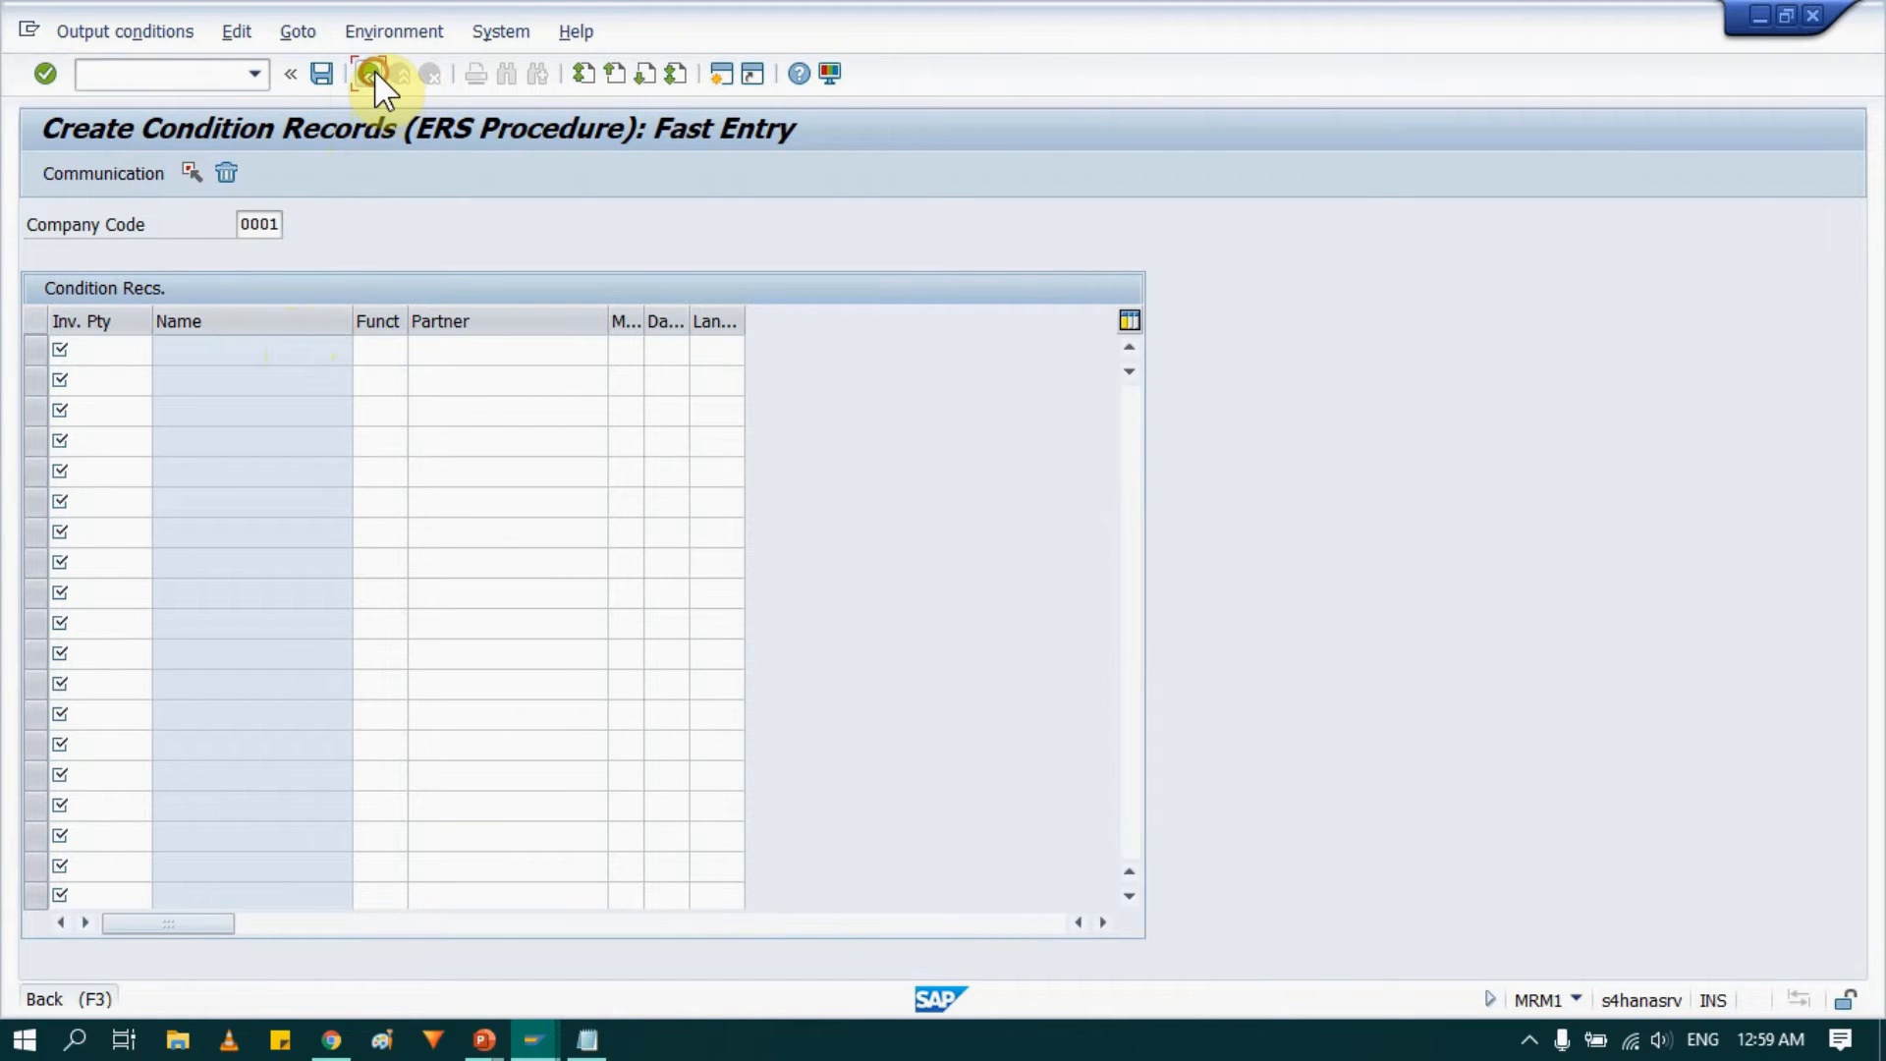
pyautogui.click(373, 76)
pyautogui.click(375, 76)
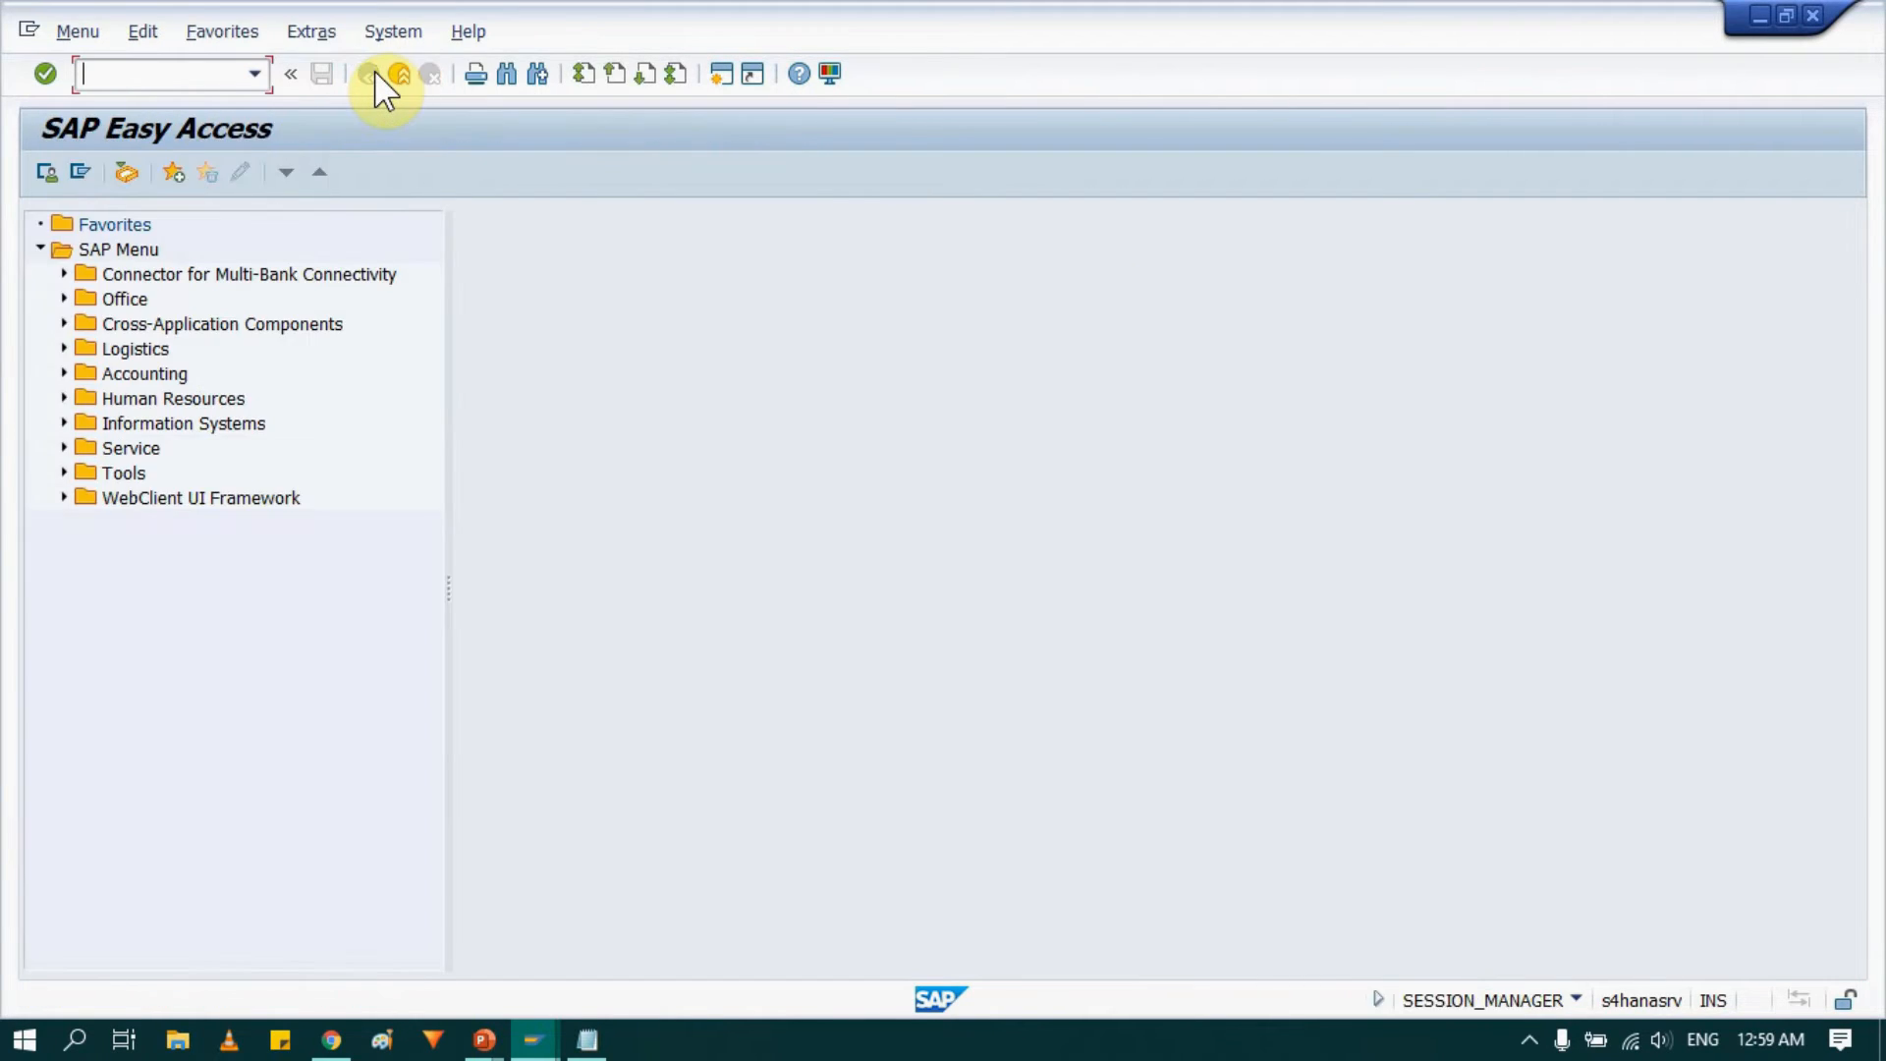
# Restart MRM1 from the command history and choose the CoCde key combination for output type ERS.
pyautogui.click(256, 74)
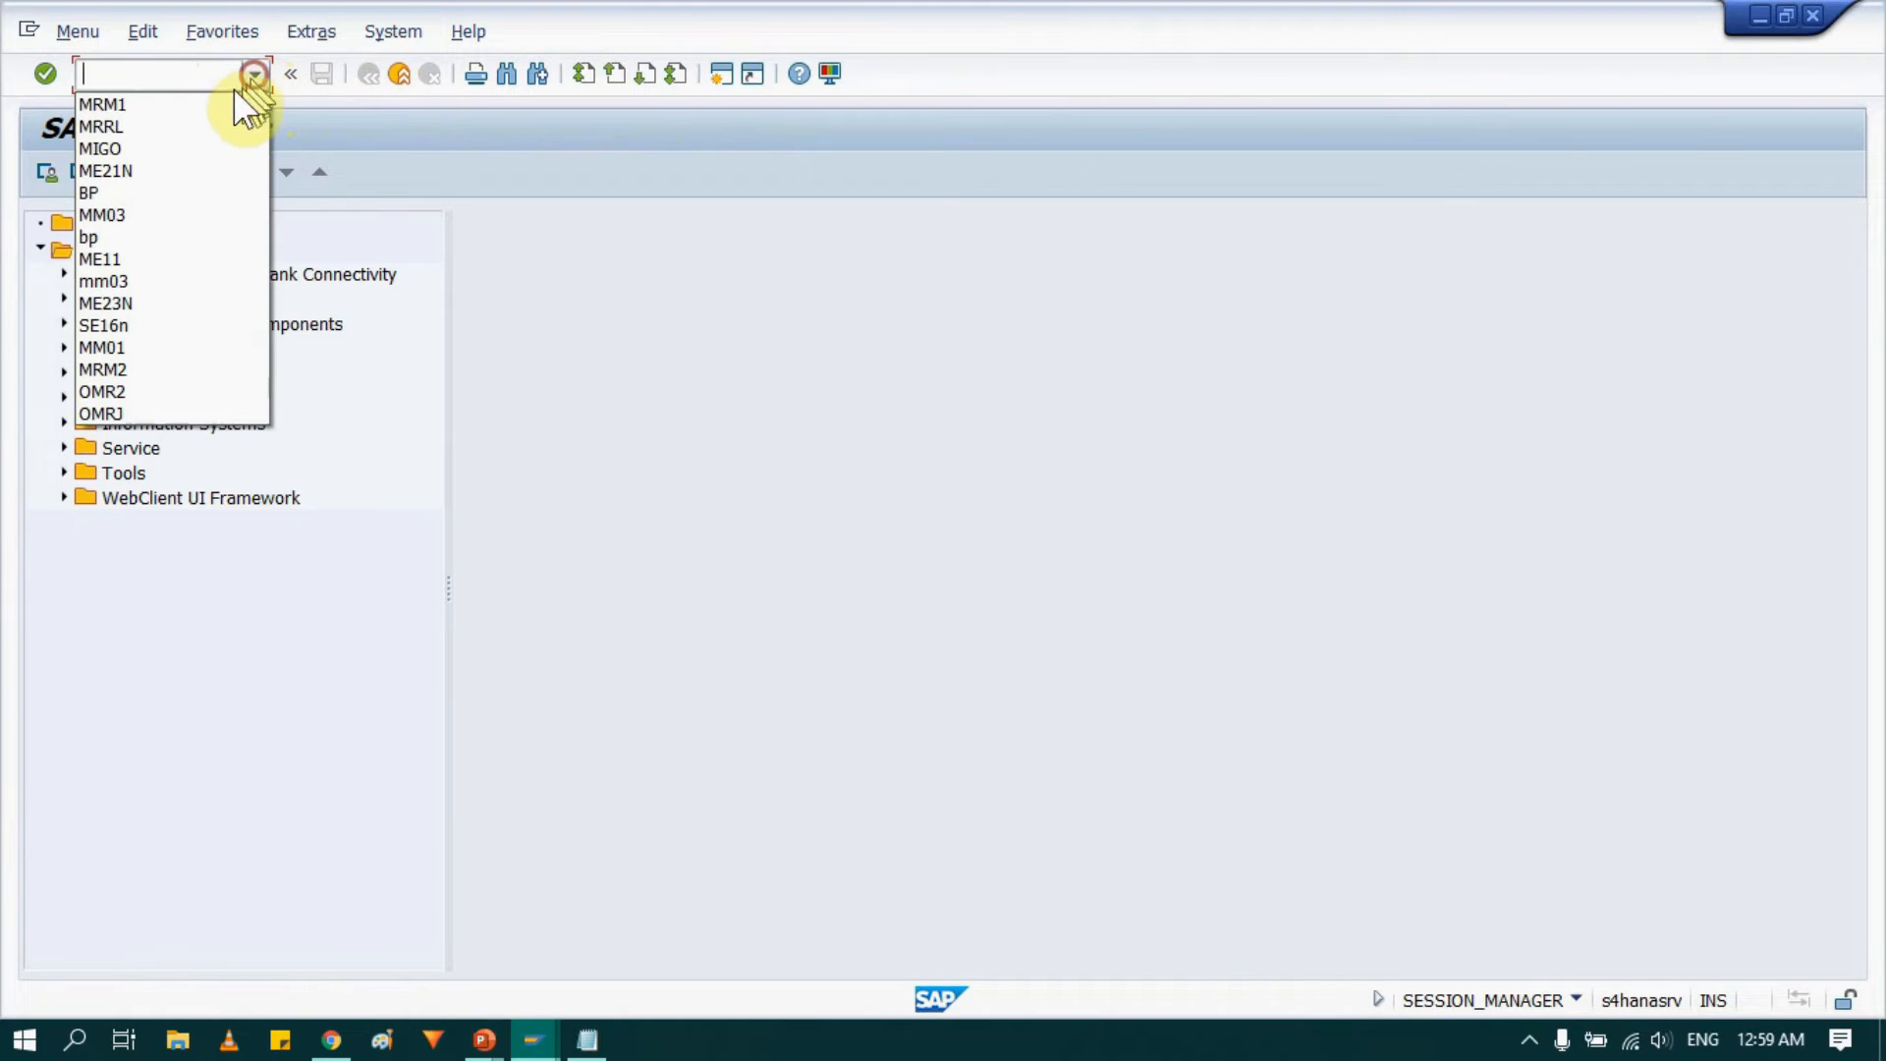
pyautogui.click(155, 99)
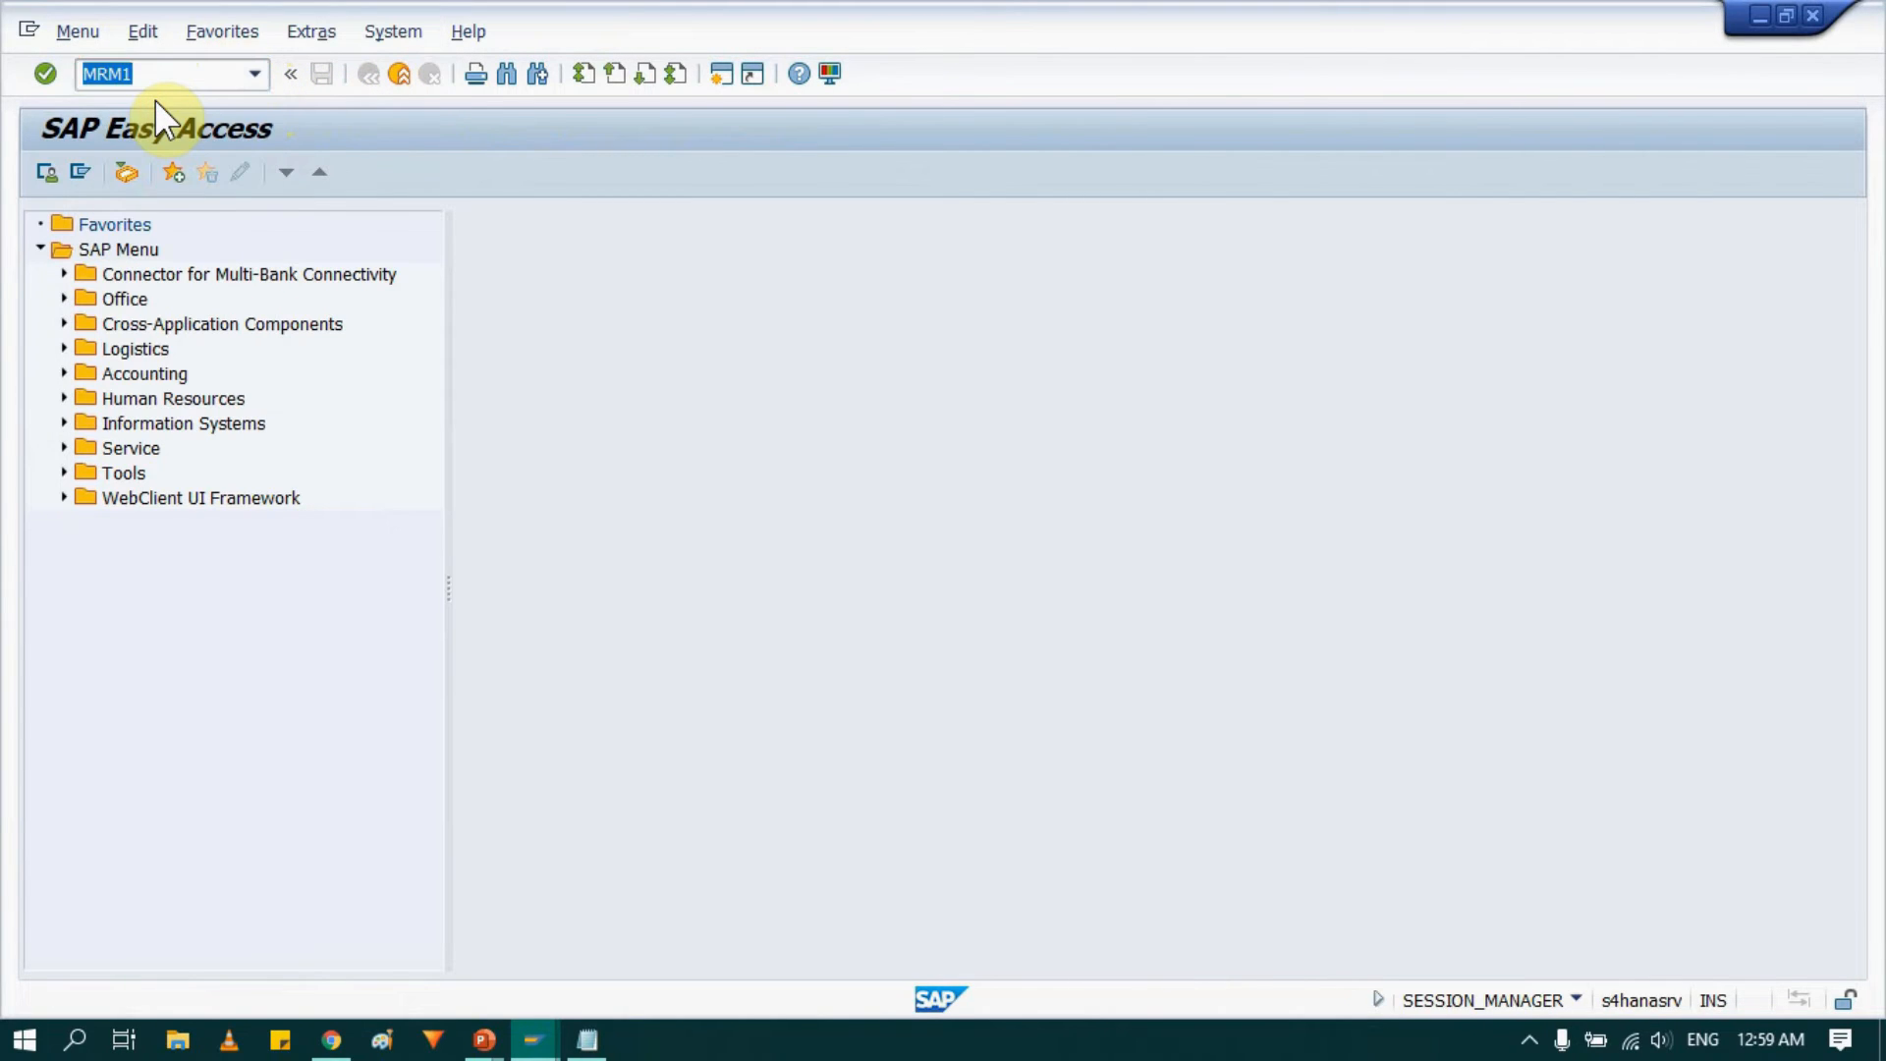
pyautogui.press('Return')
pyautogui.press('Return')
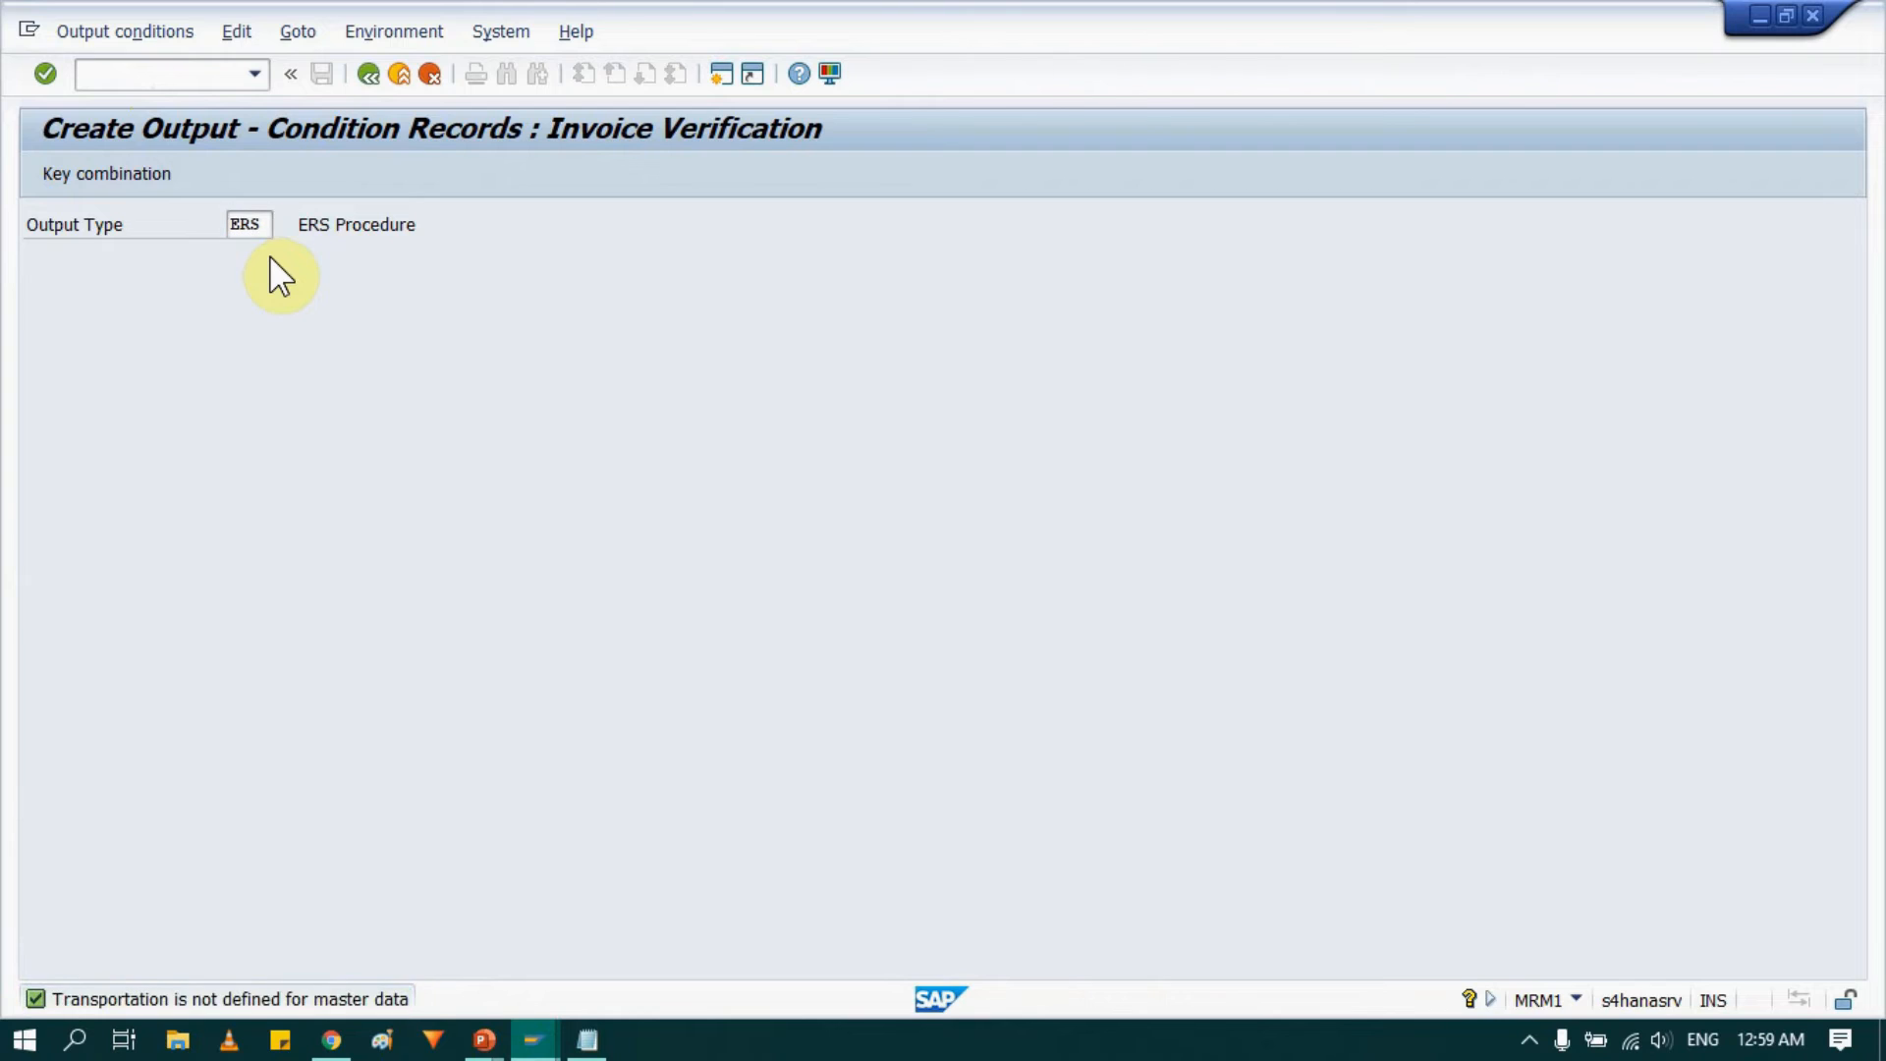
pyautogui.press('Return')
pyautogui.click(138, 488)
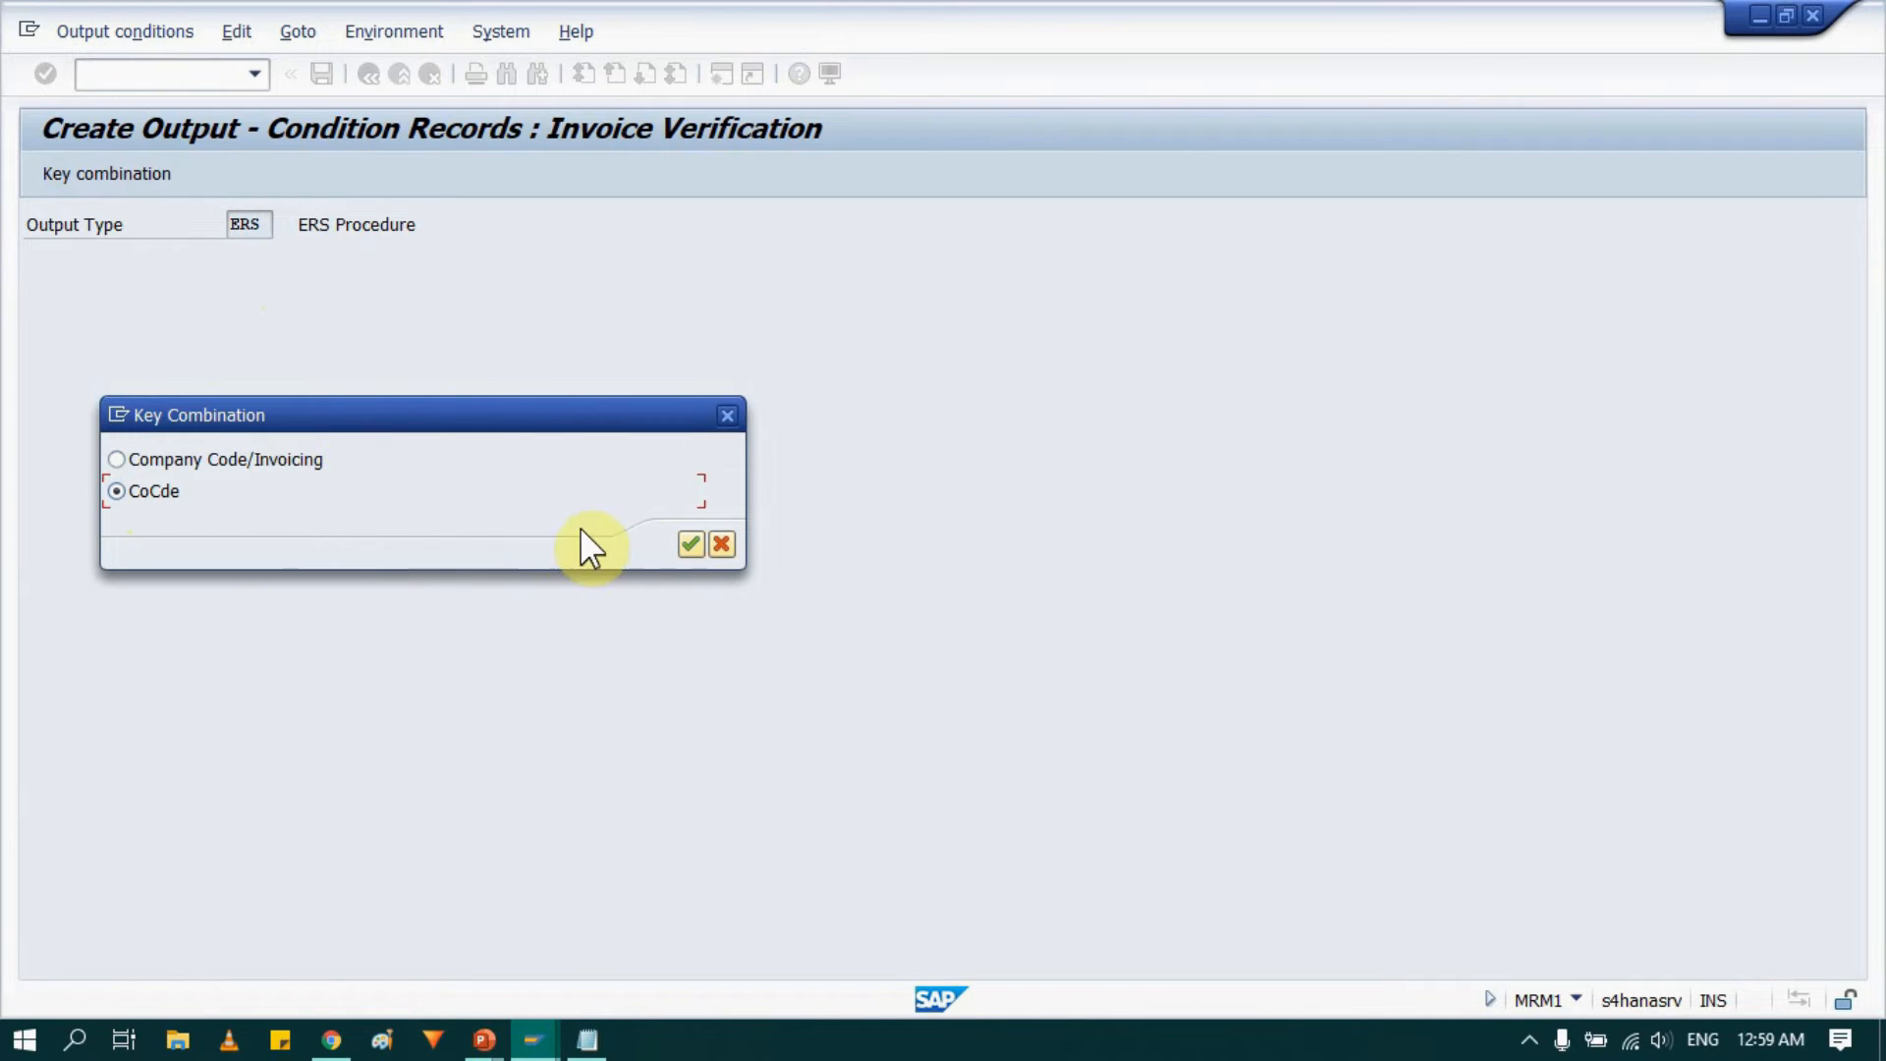
pyautogui.click(690, 543)
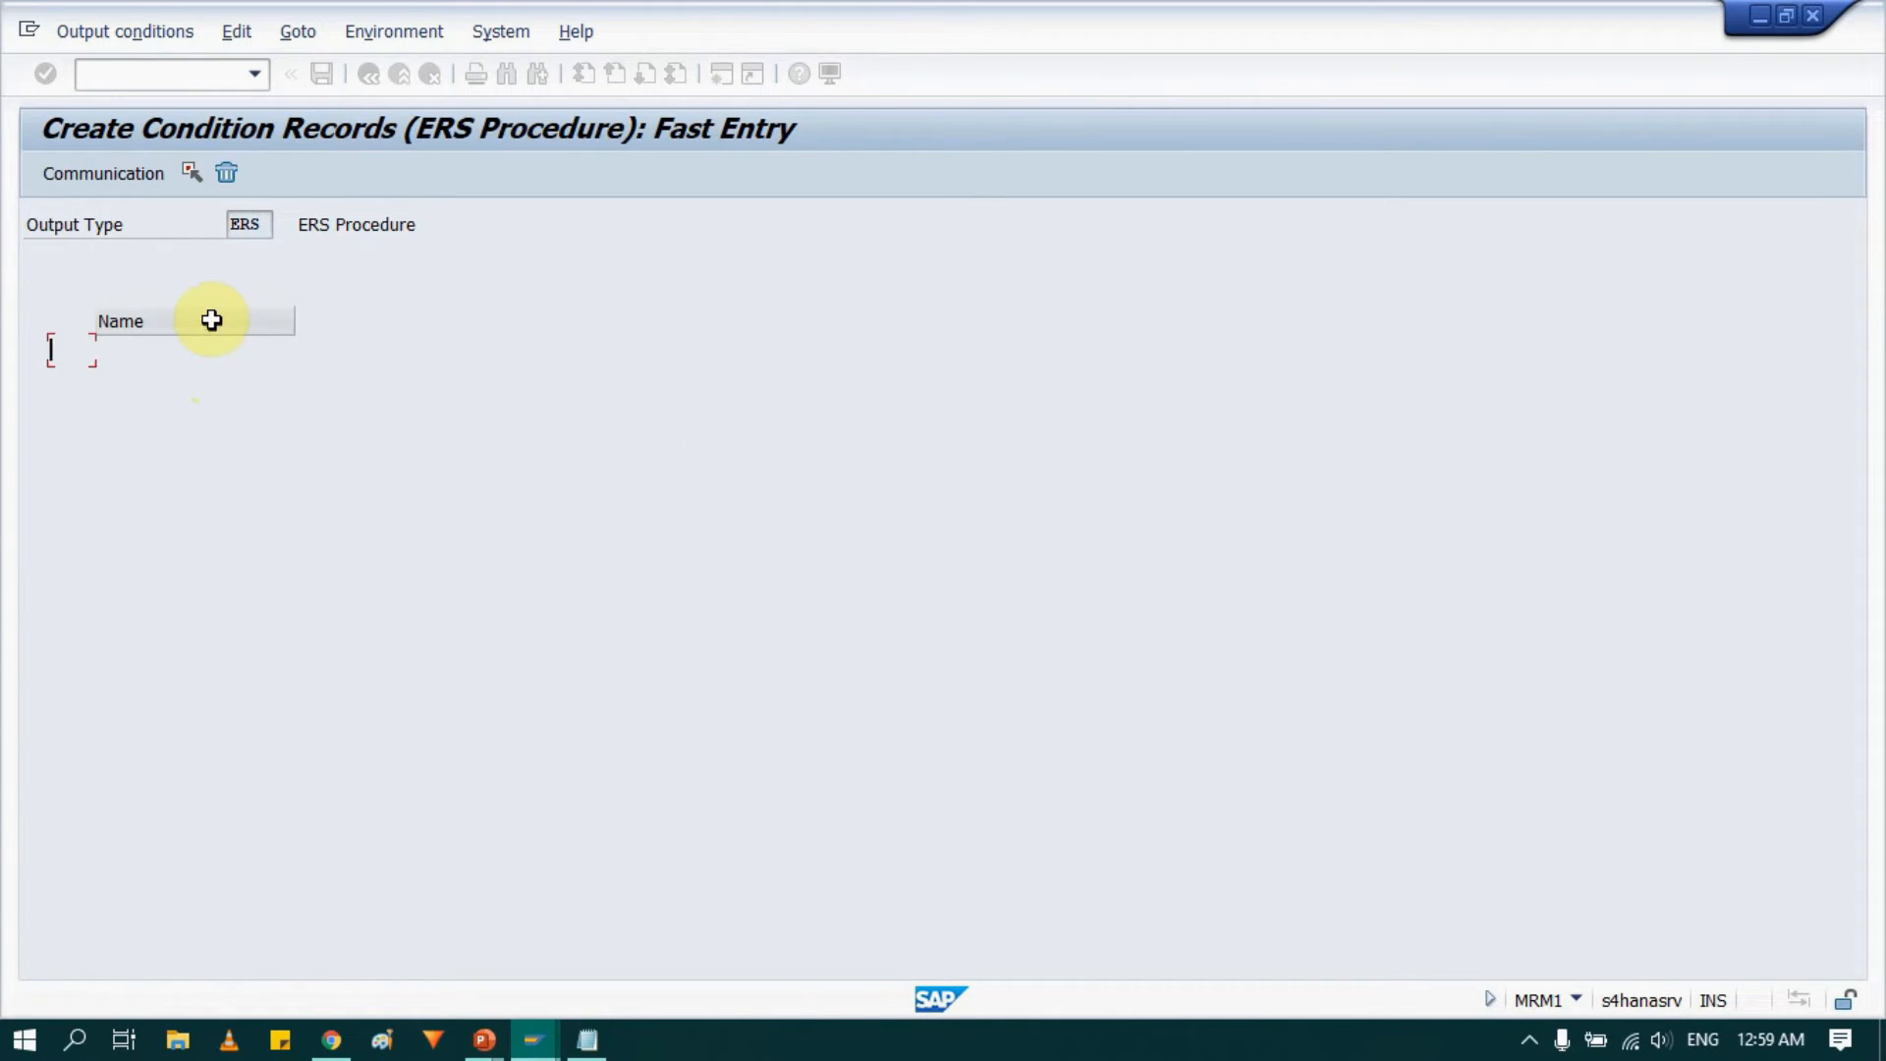
# Enter a condition record for company code 0001 with function VN, medium 1, date/time 4 and language EN.
pyautogui.click(71, 351)
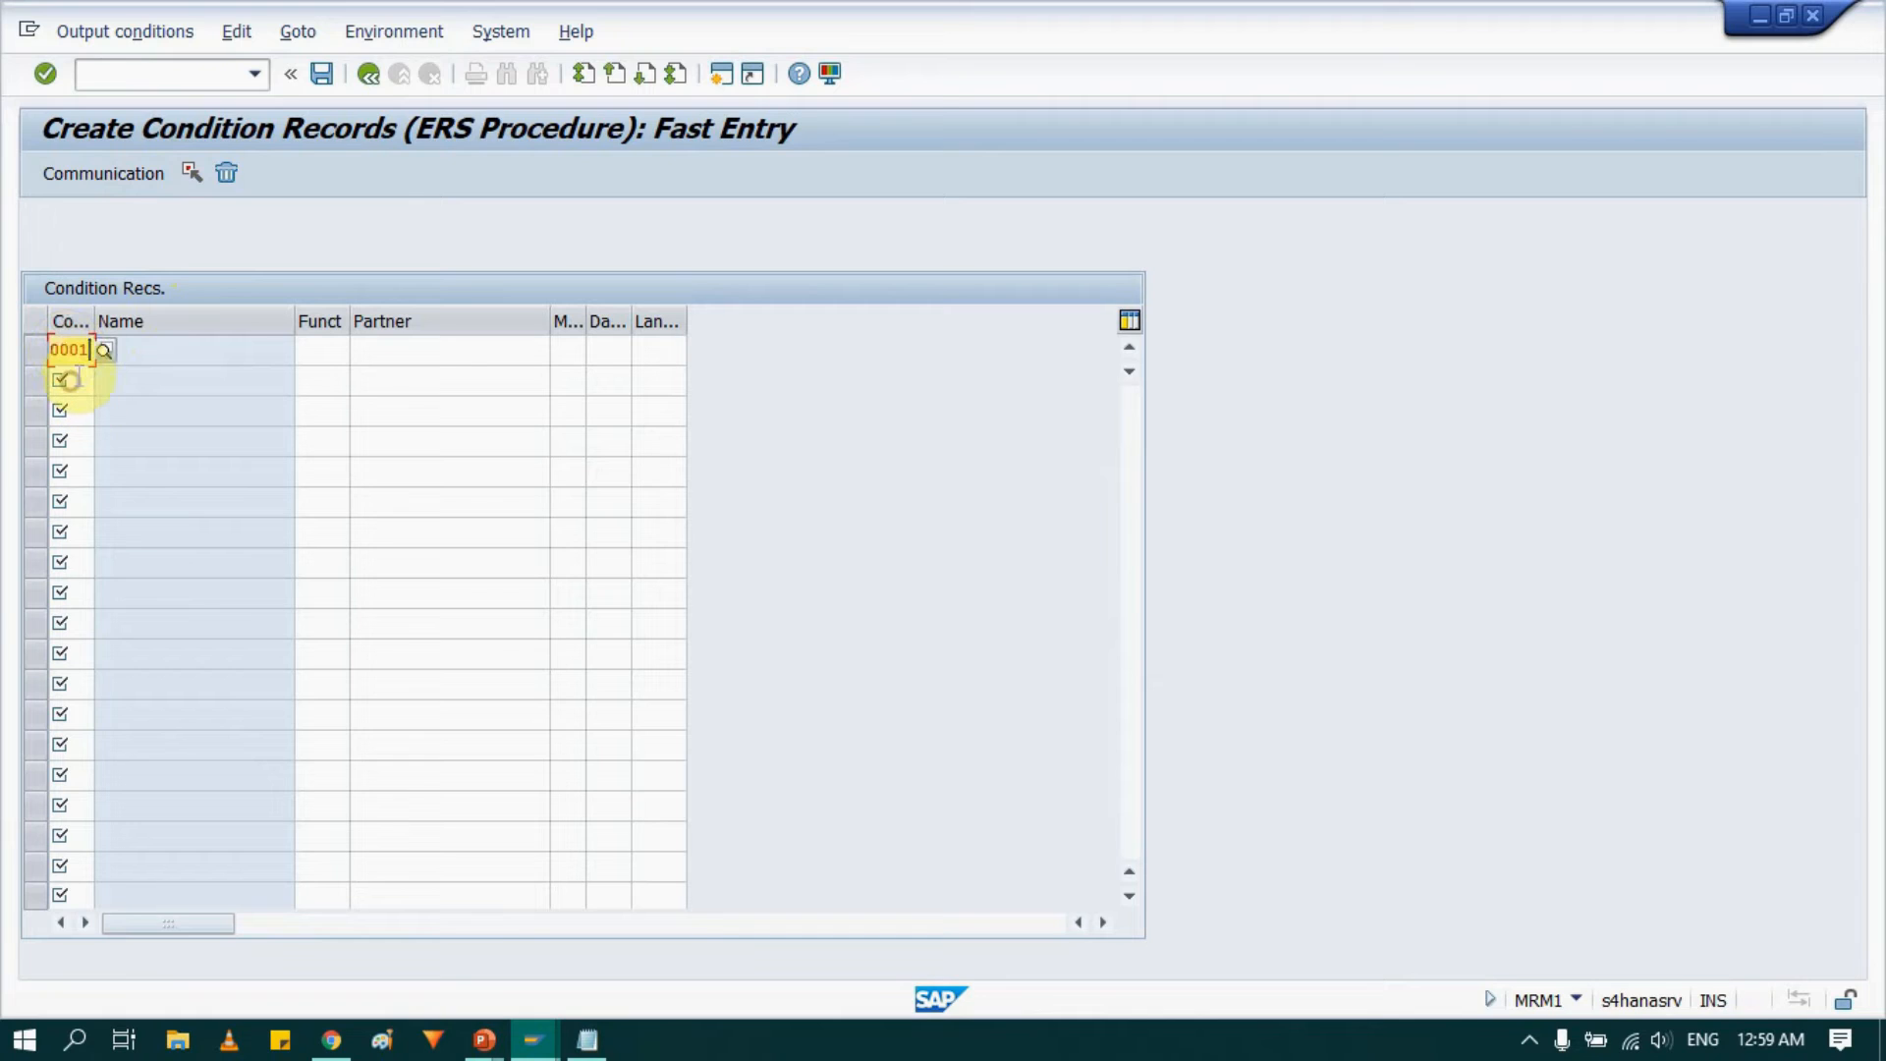
pyautogui.click(316, 351)
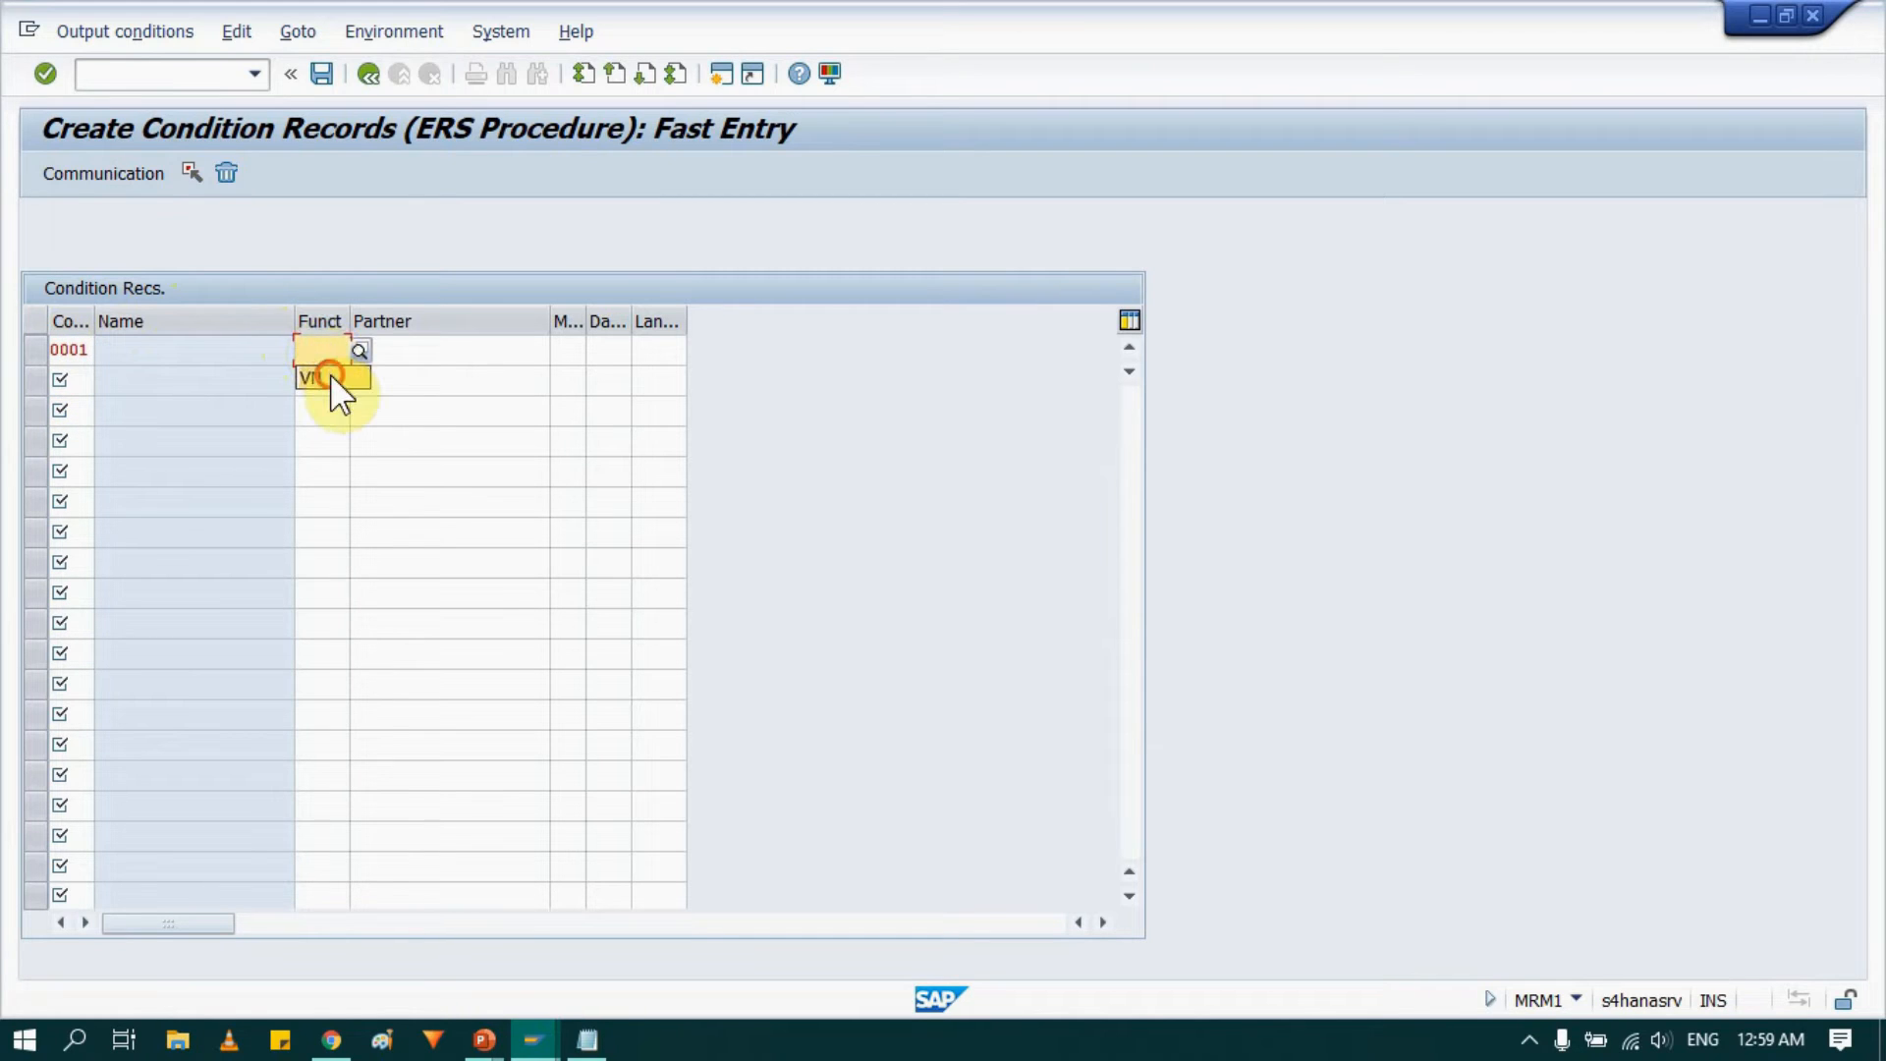
pyautogui.click(330, 378)
pyautogui.click(570, 351)
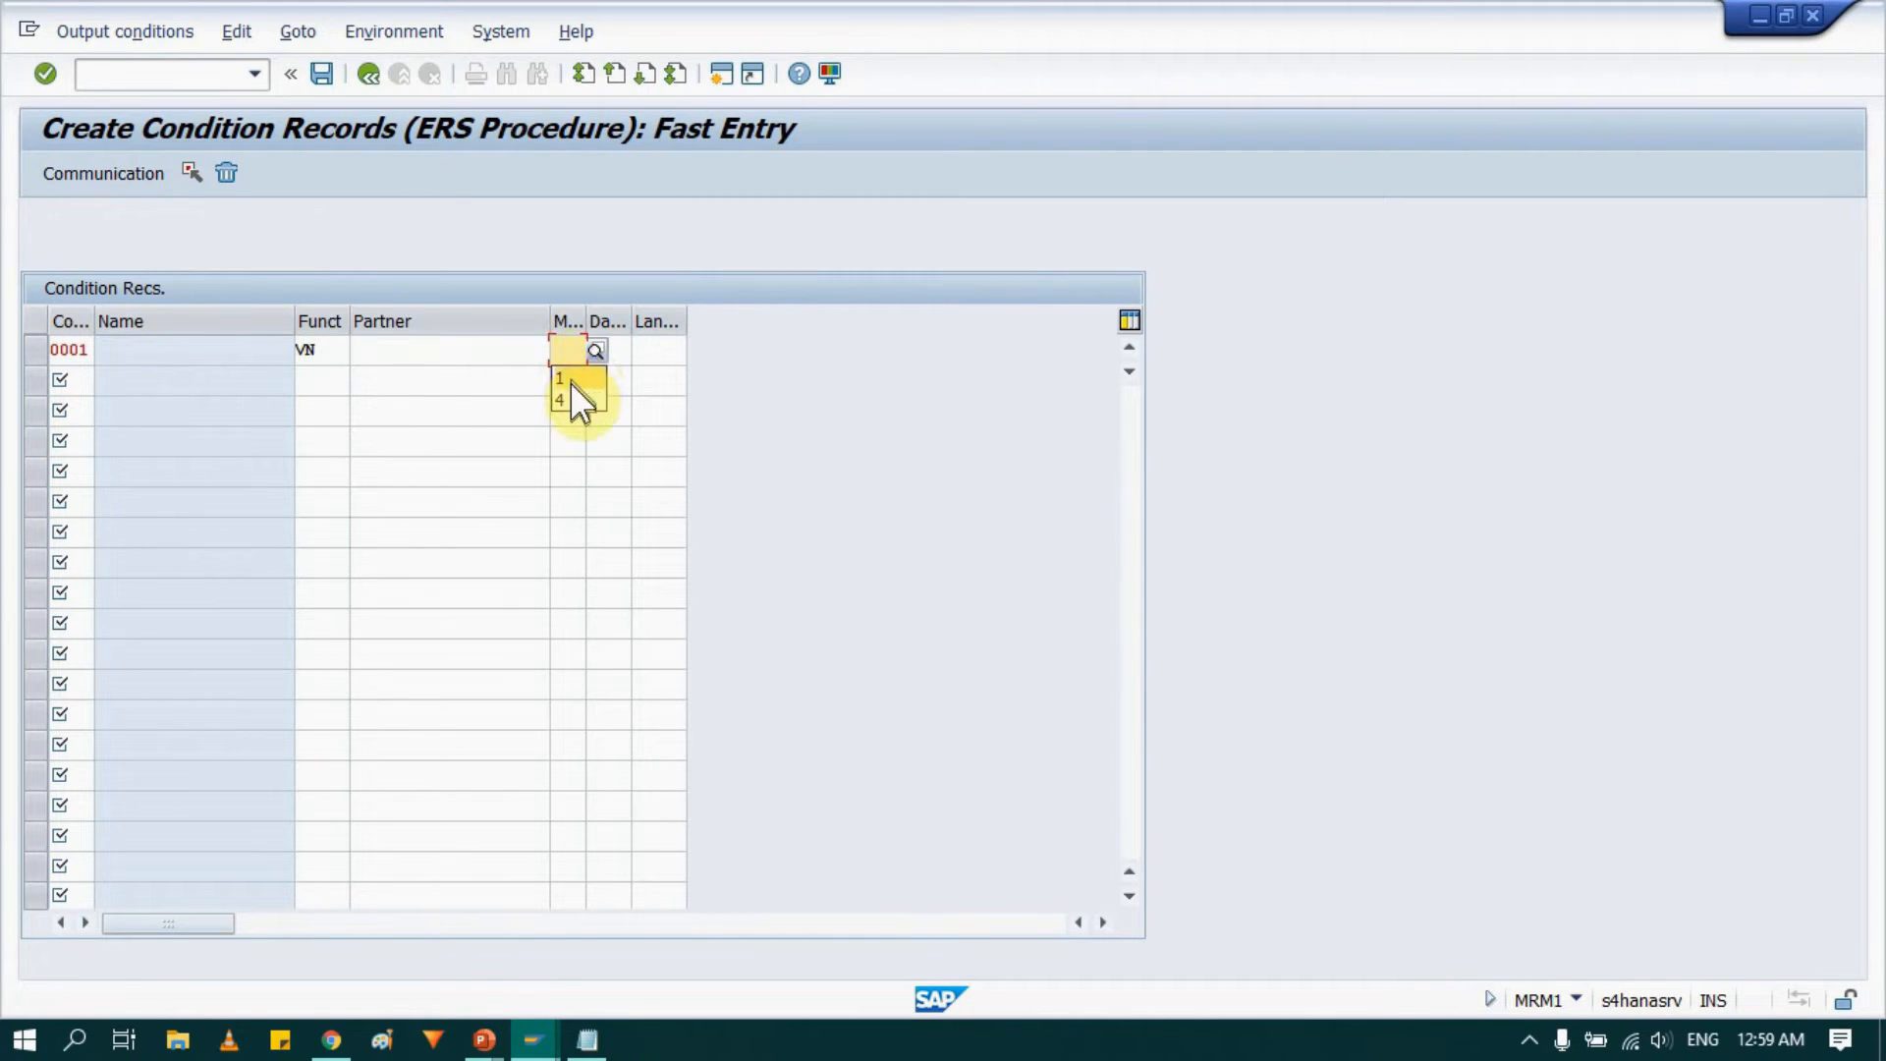
pyautogui.click(573, 374)
pyautogui.click(619, 351)
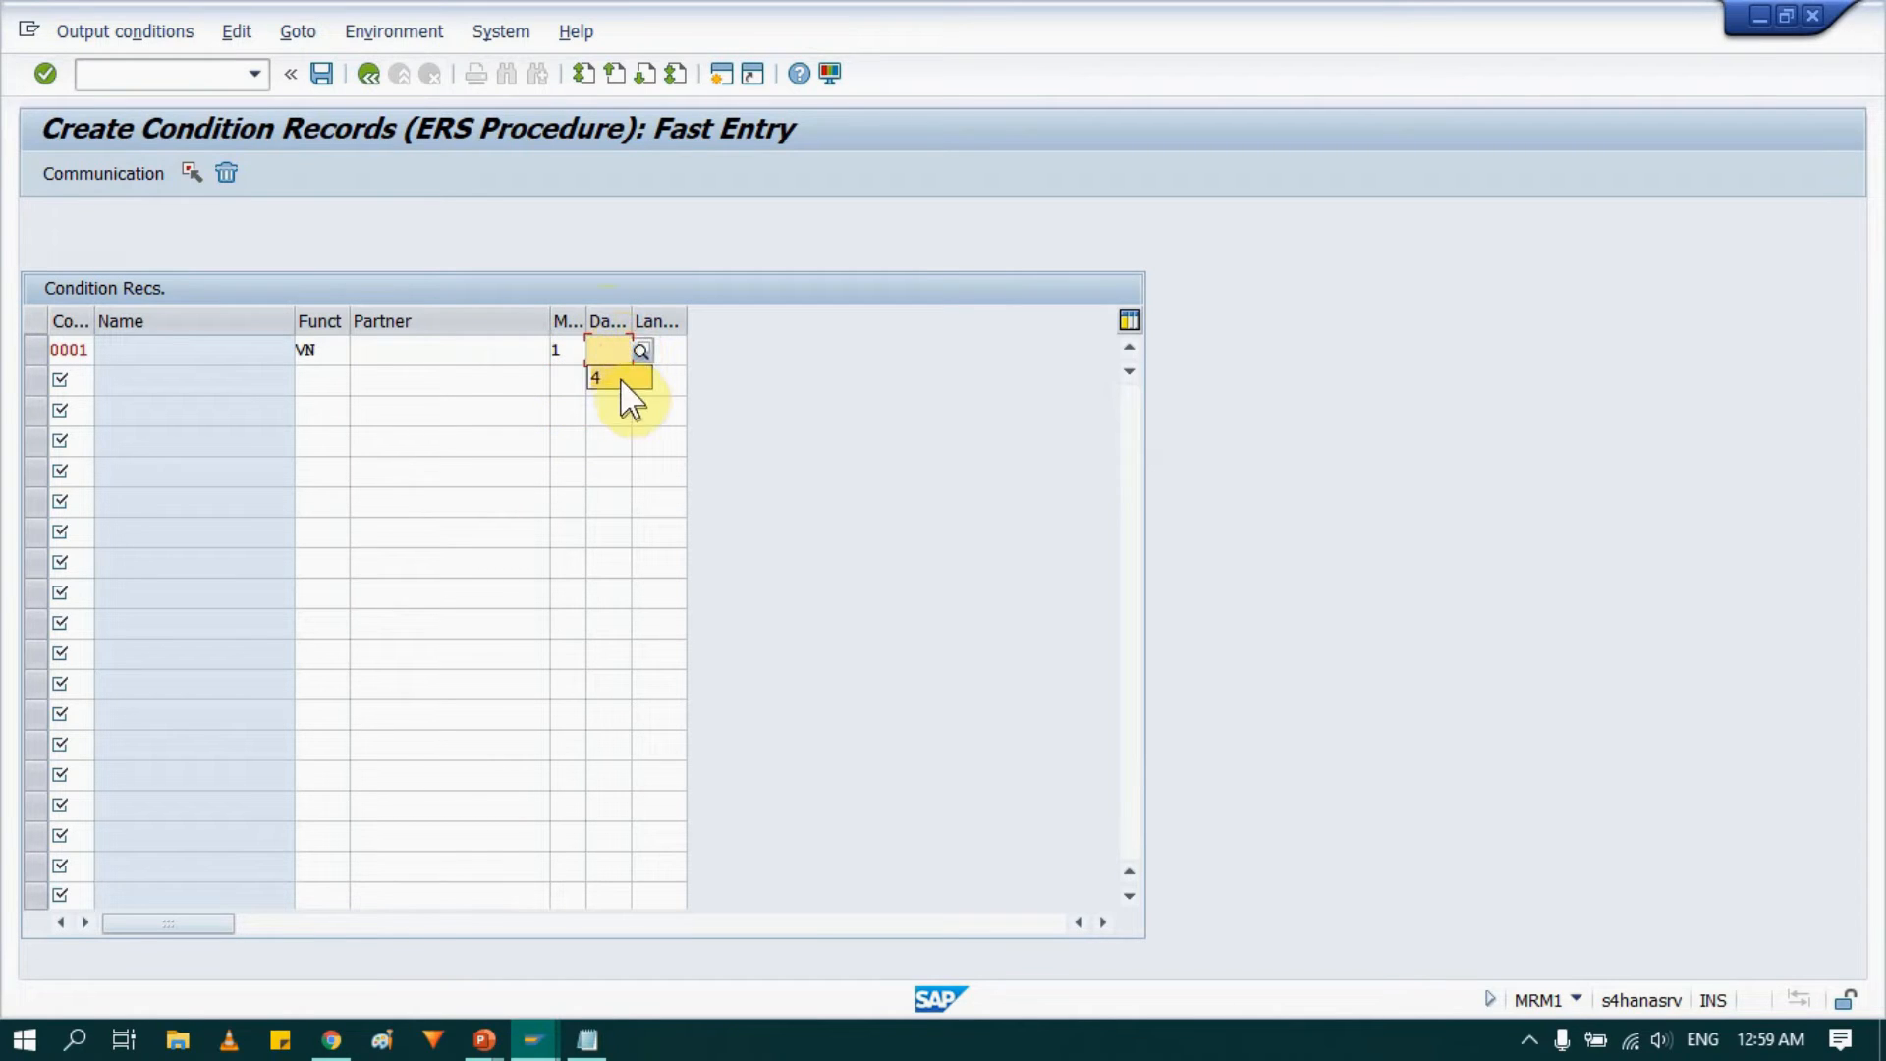
pyautogui.click(623, 379)
pyautogui.click(658, 351)
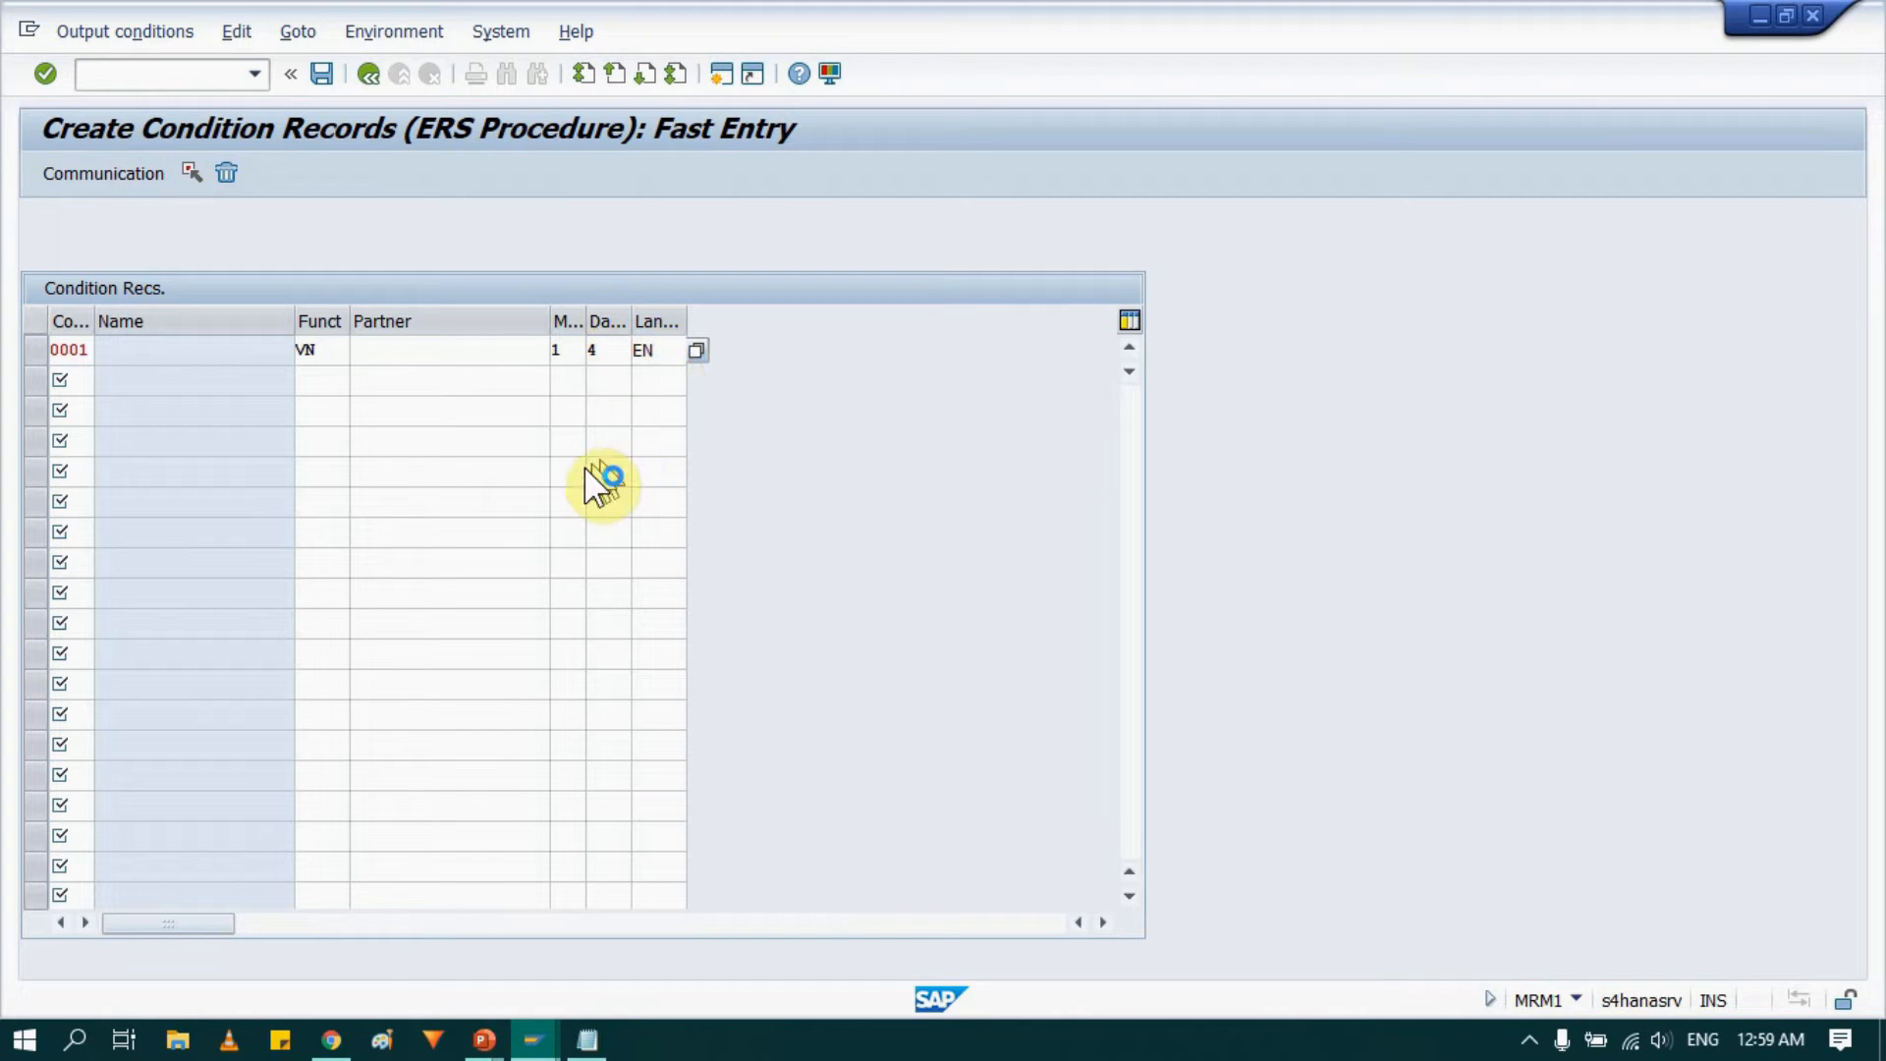
pyautogui.press('Return')
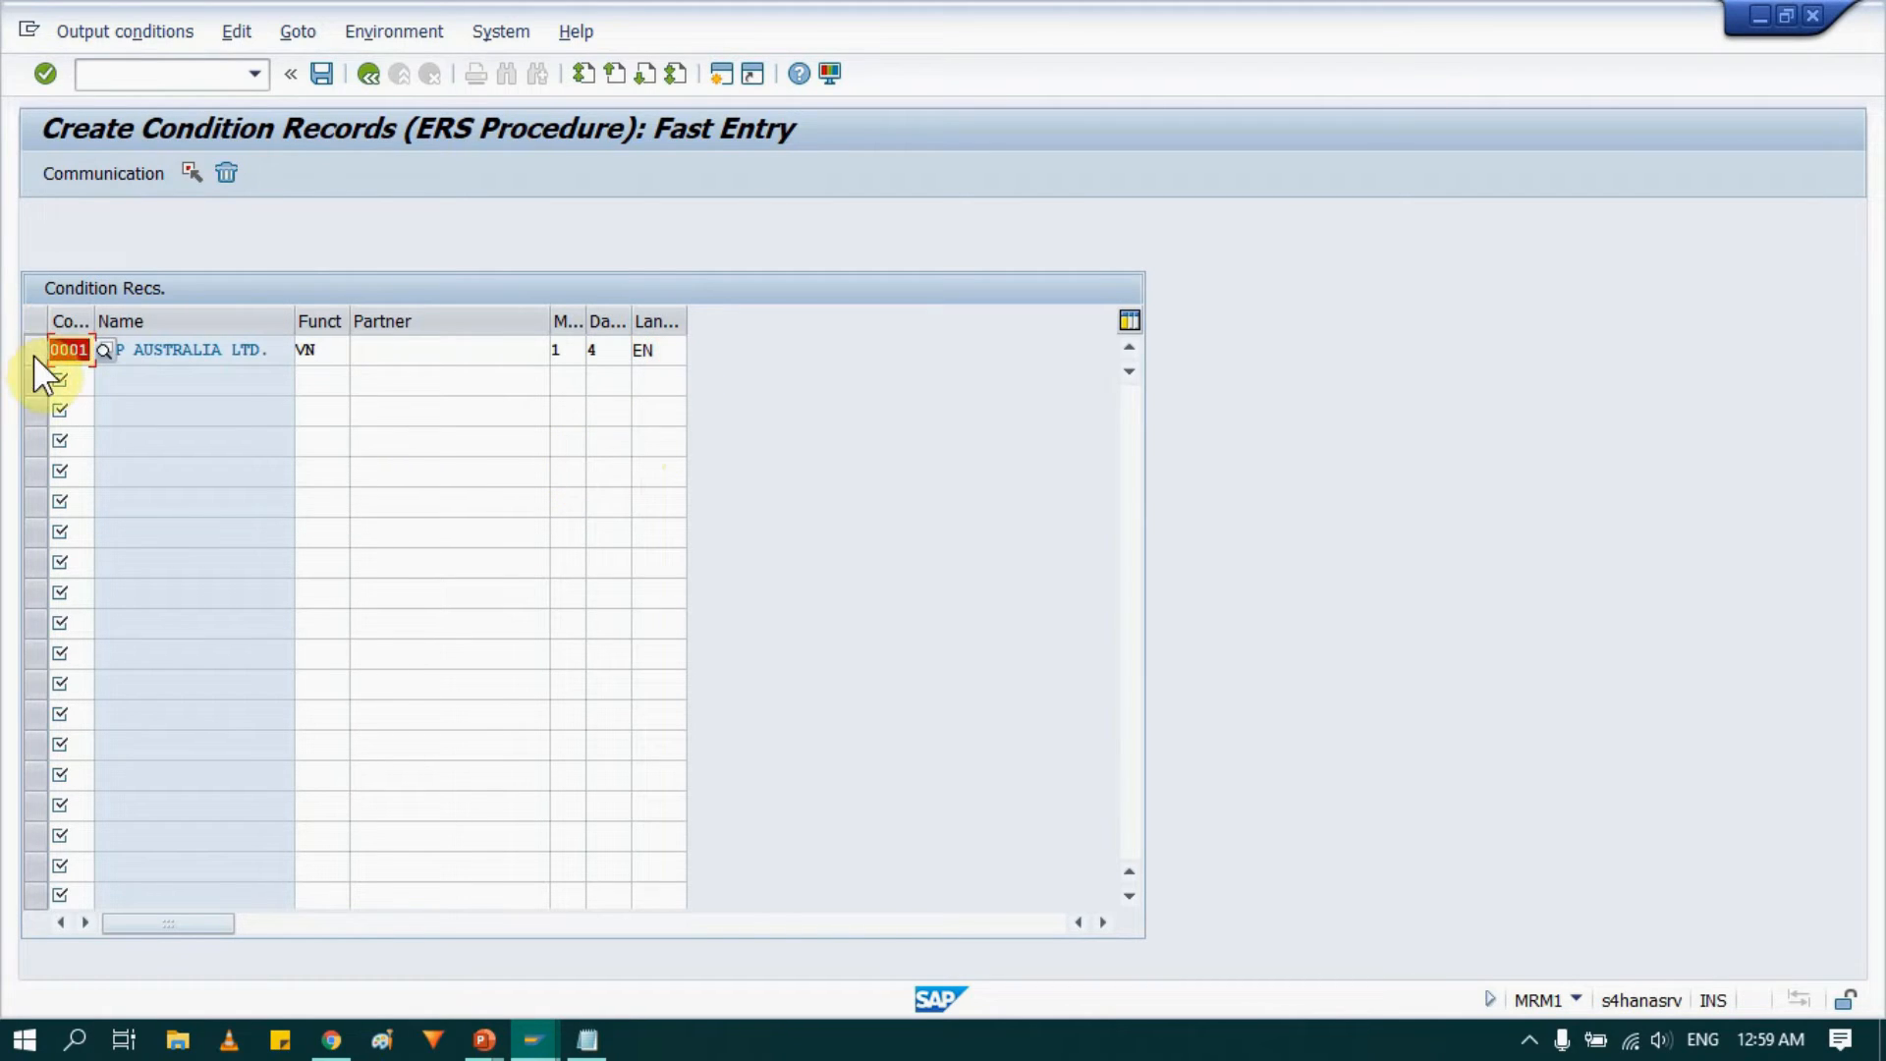
# Widen the condition record columns and review the transmission medium and dispatch time options for the record.
pyautogui.click(35, 352)
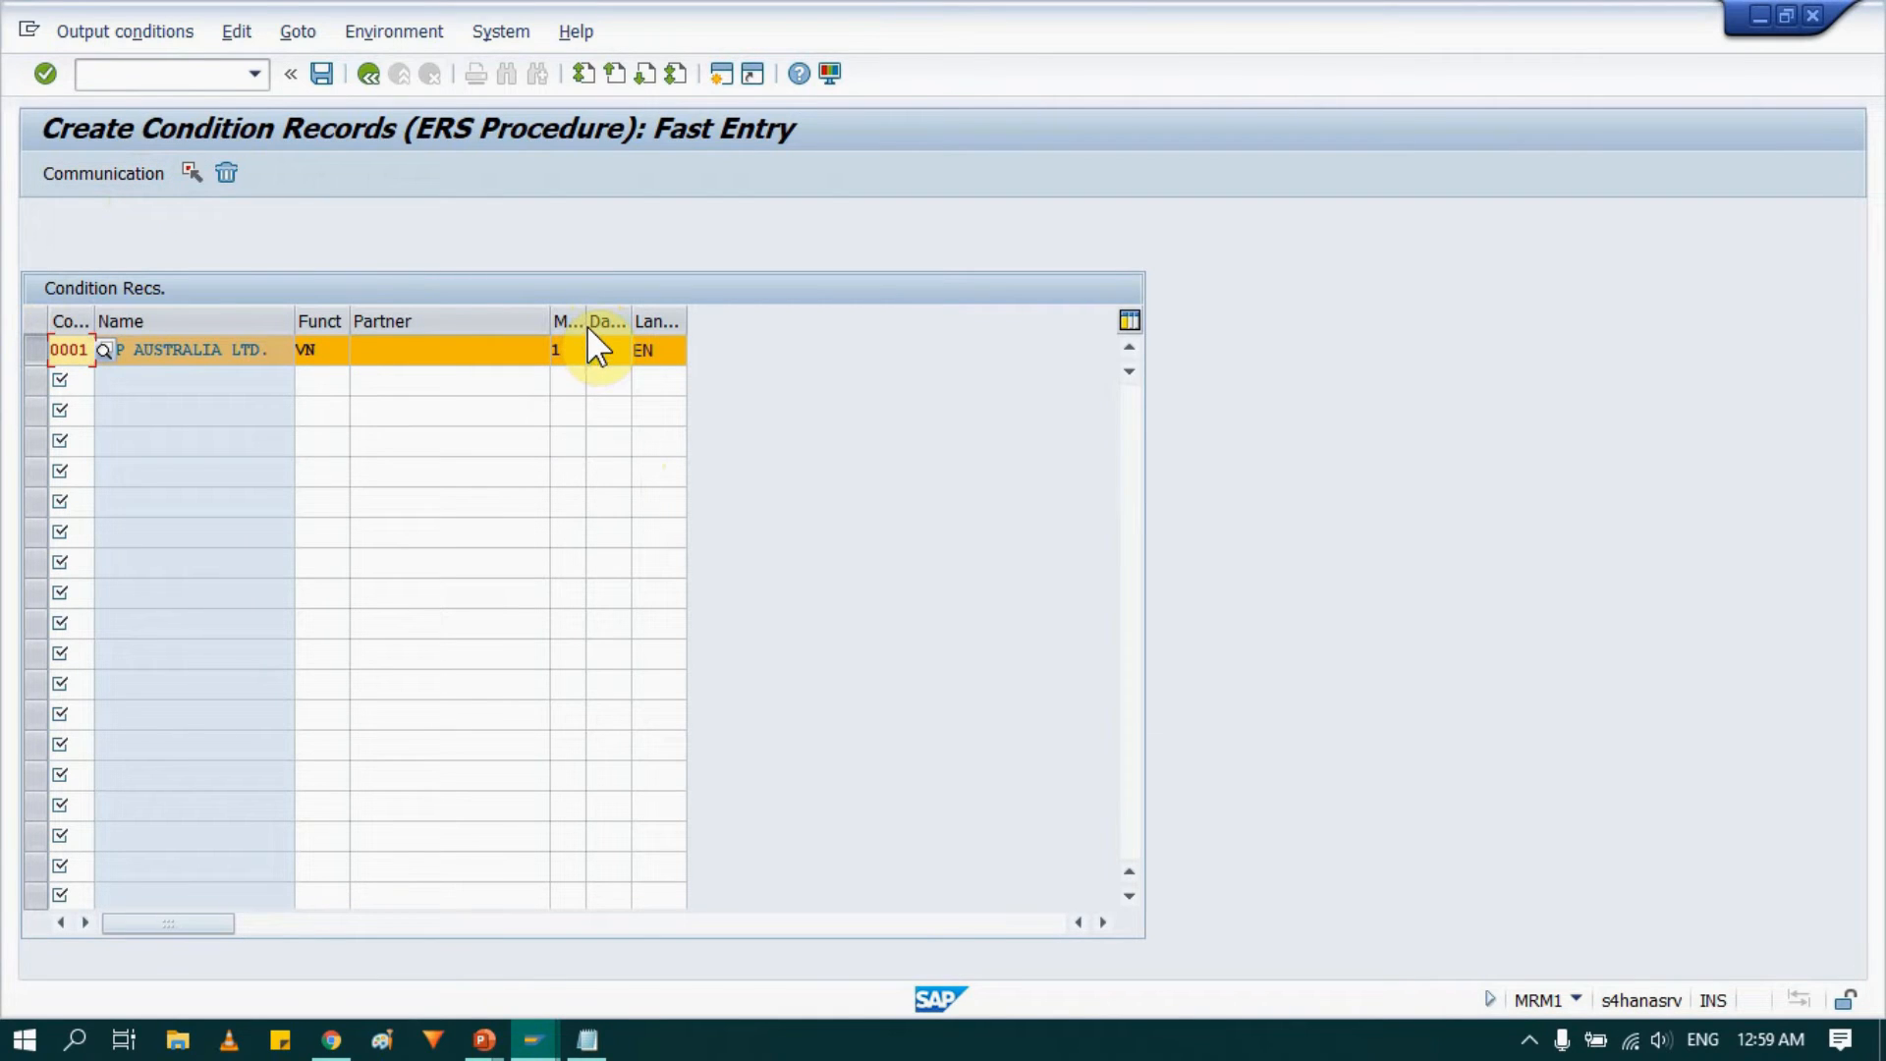
pyautogui.moveTo(587, 332); pyautogui.dragTo(825, 324)
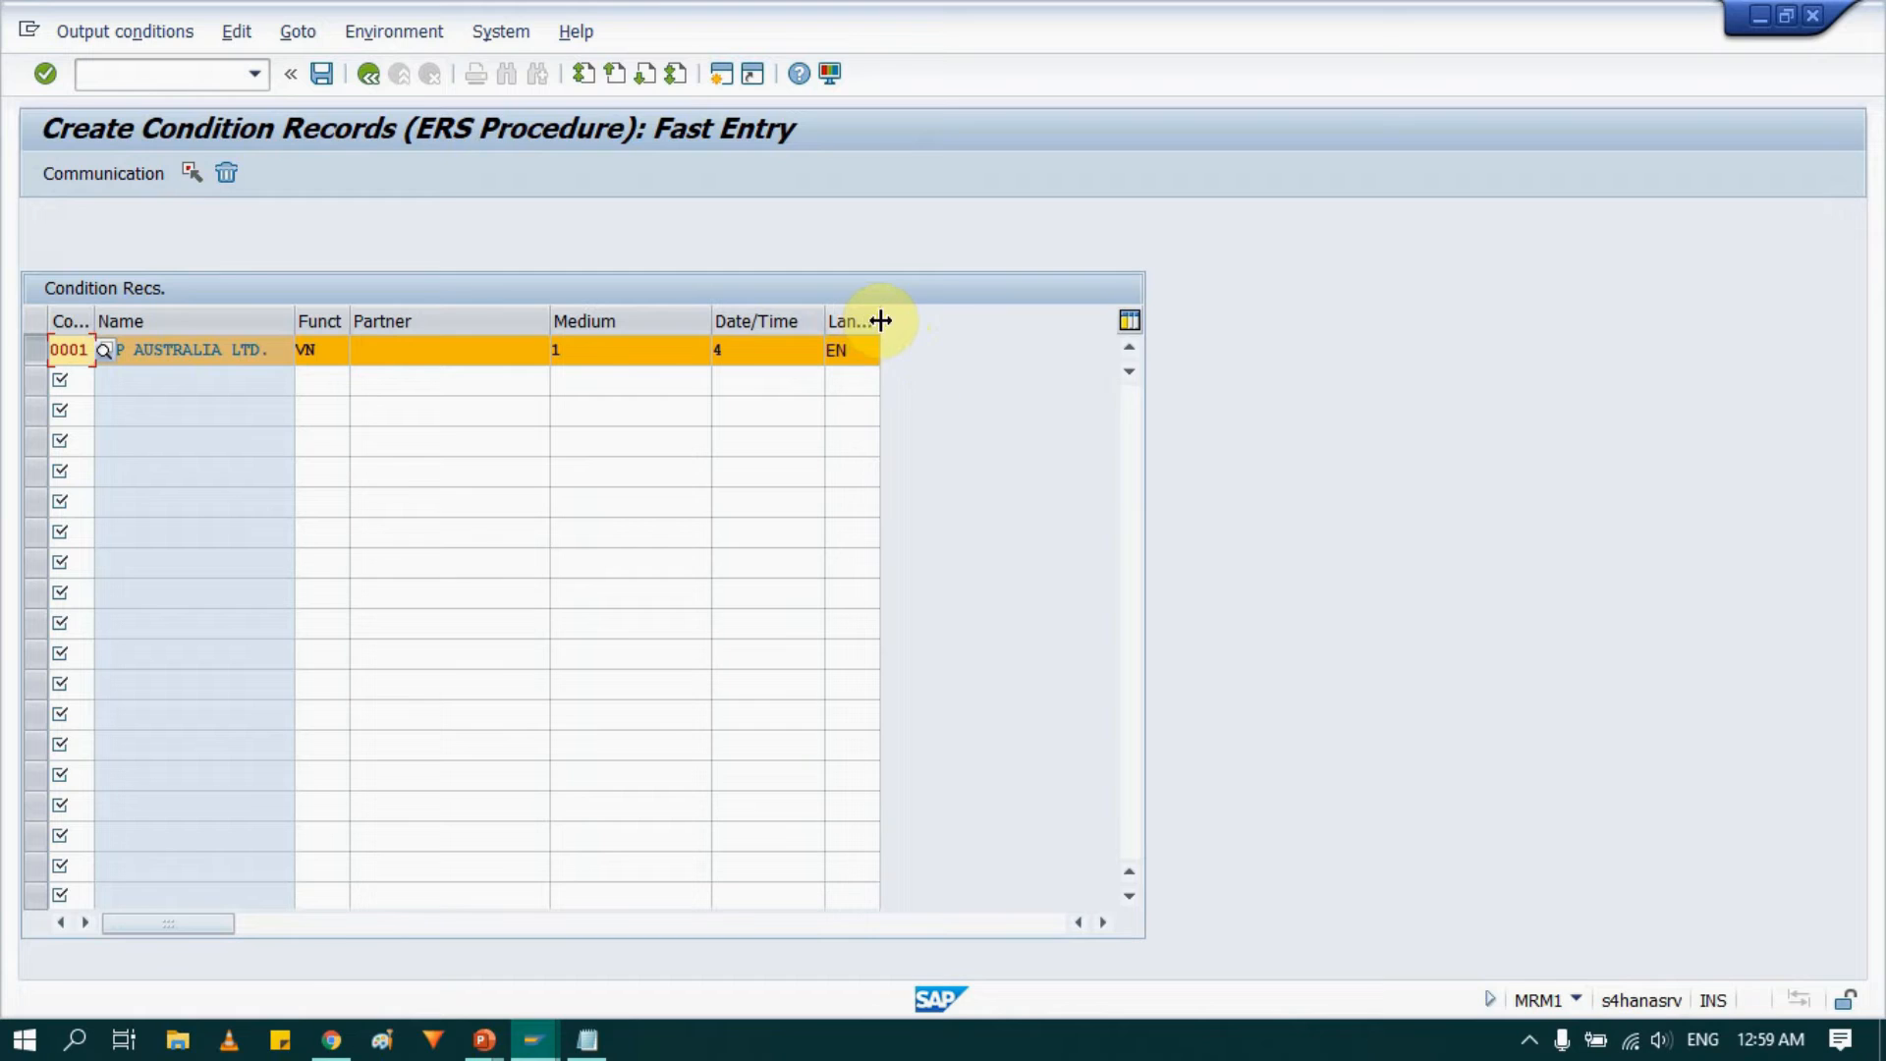
pyautogui.moveTo(880, 320); pyautogui.dragTo(1005, 320)
pyautogui.click(634, 349)
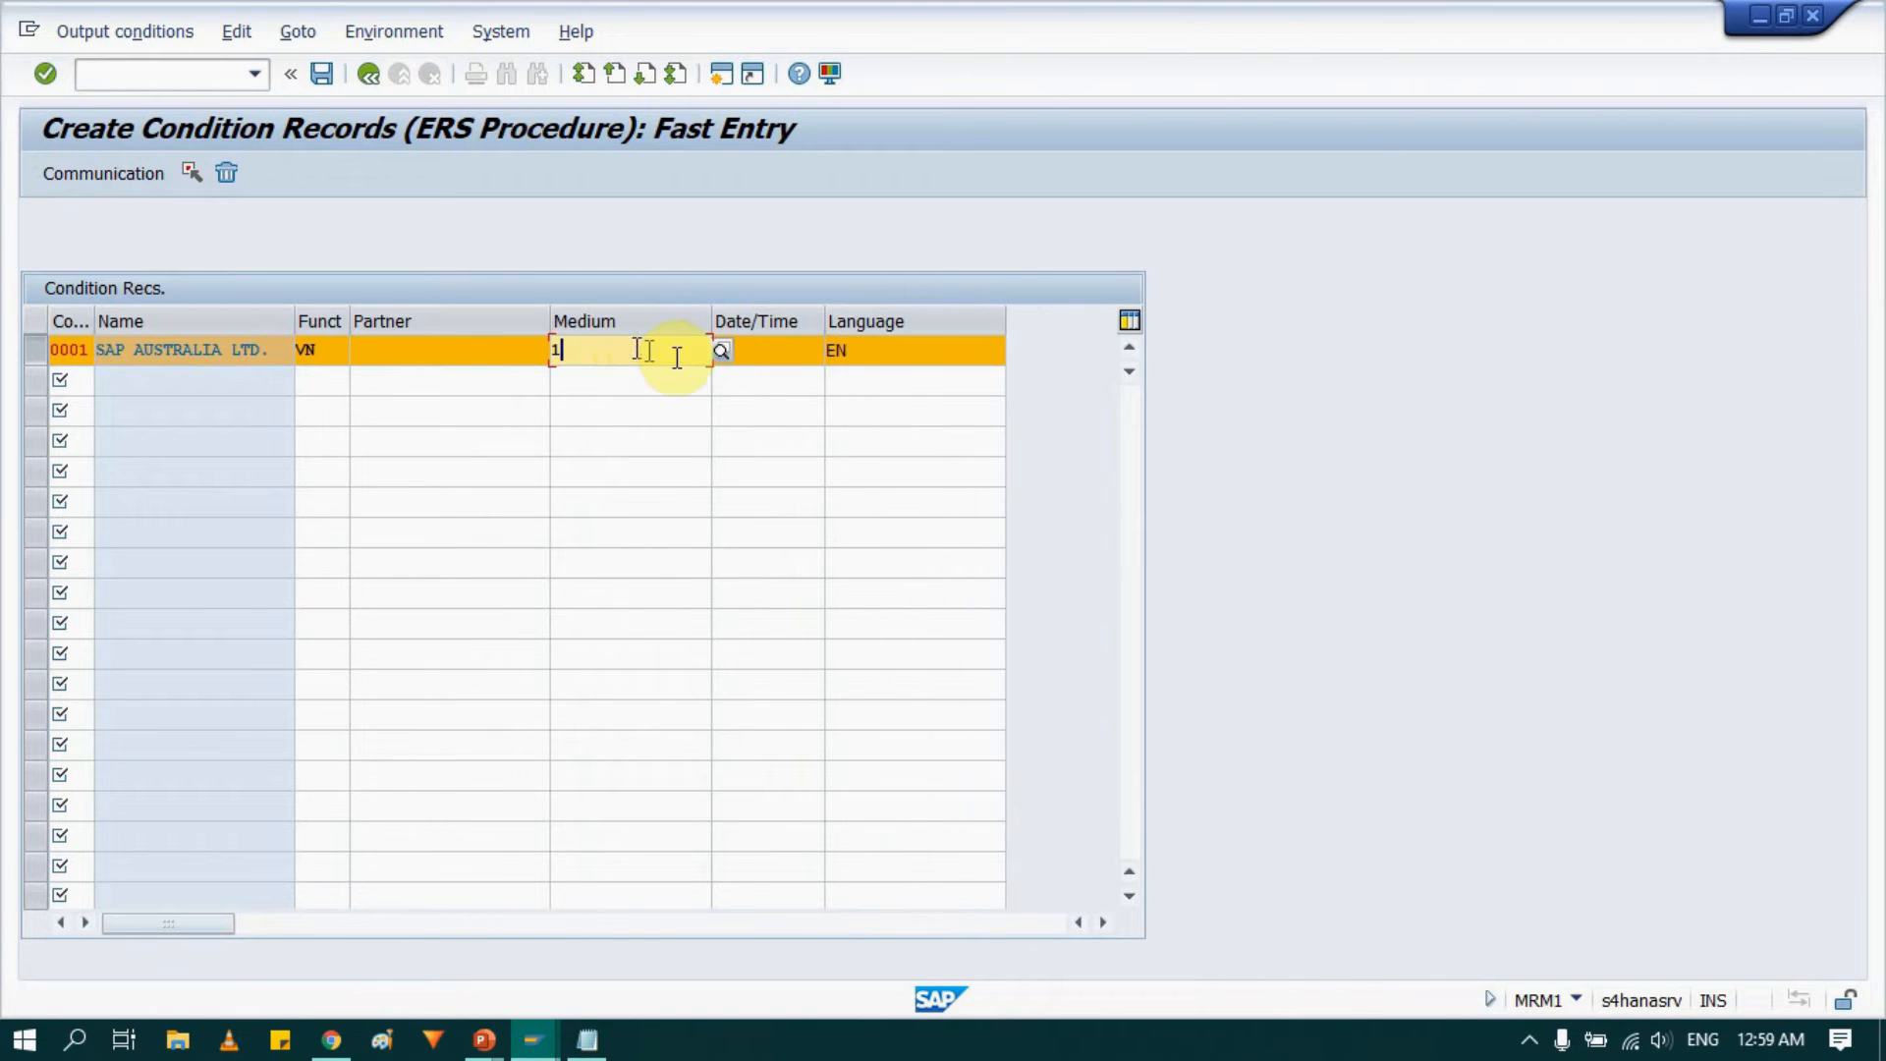
pyautogui.click(725, 356)
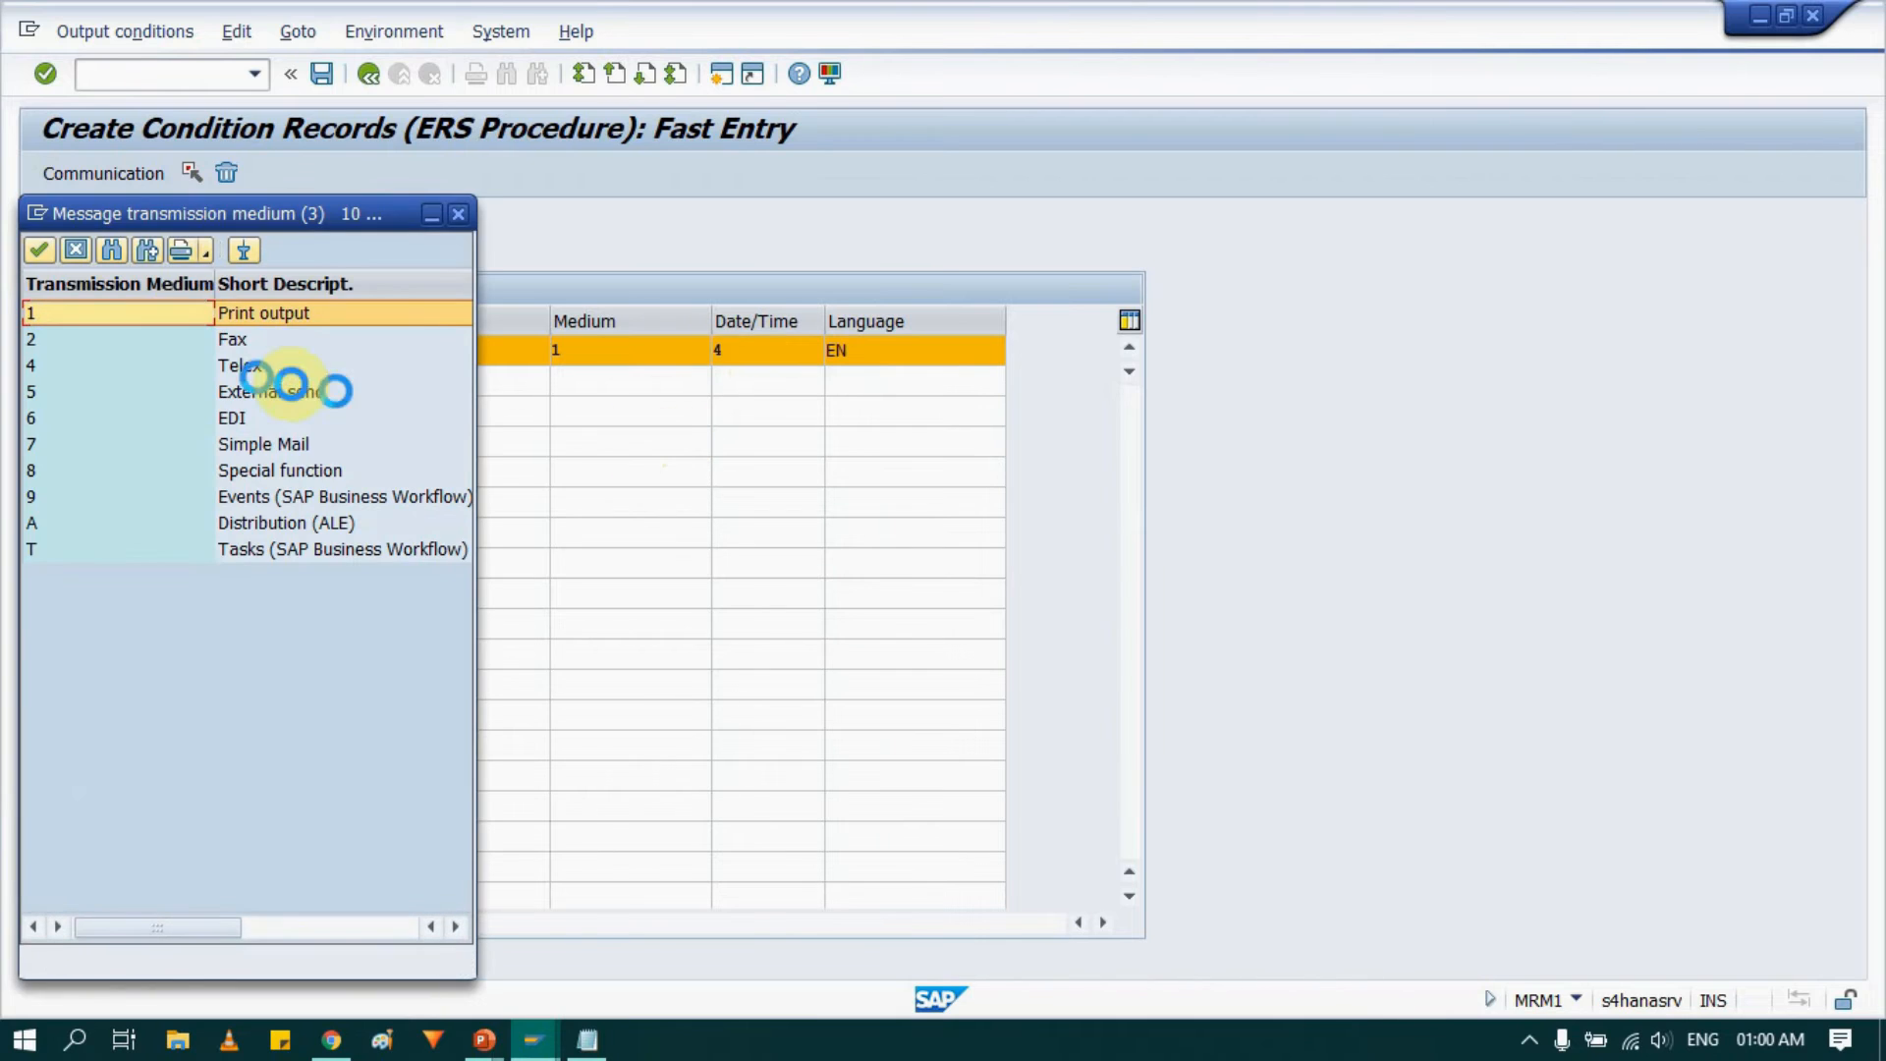
pyautogui.click(458, 213)
pyautogui.click(783, 352)
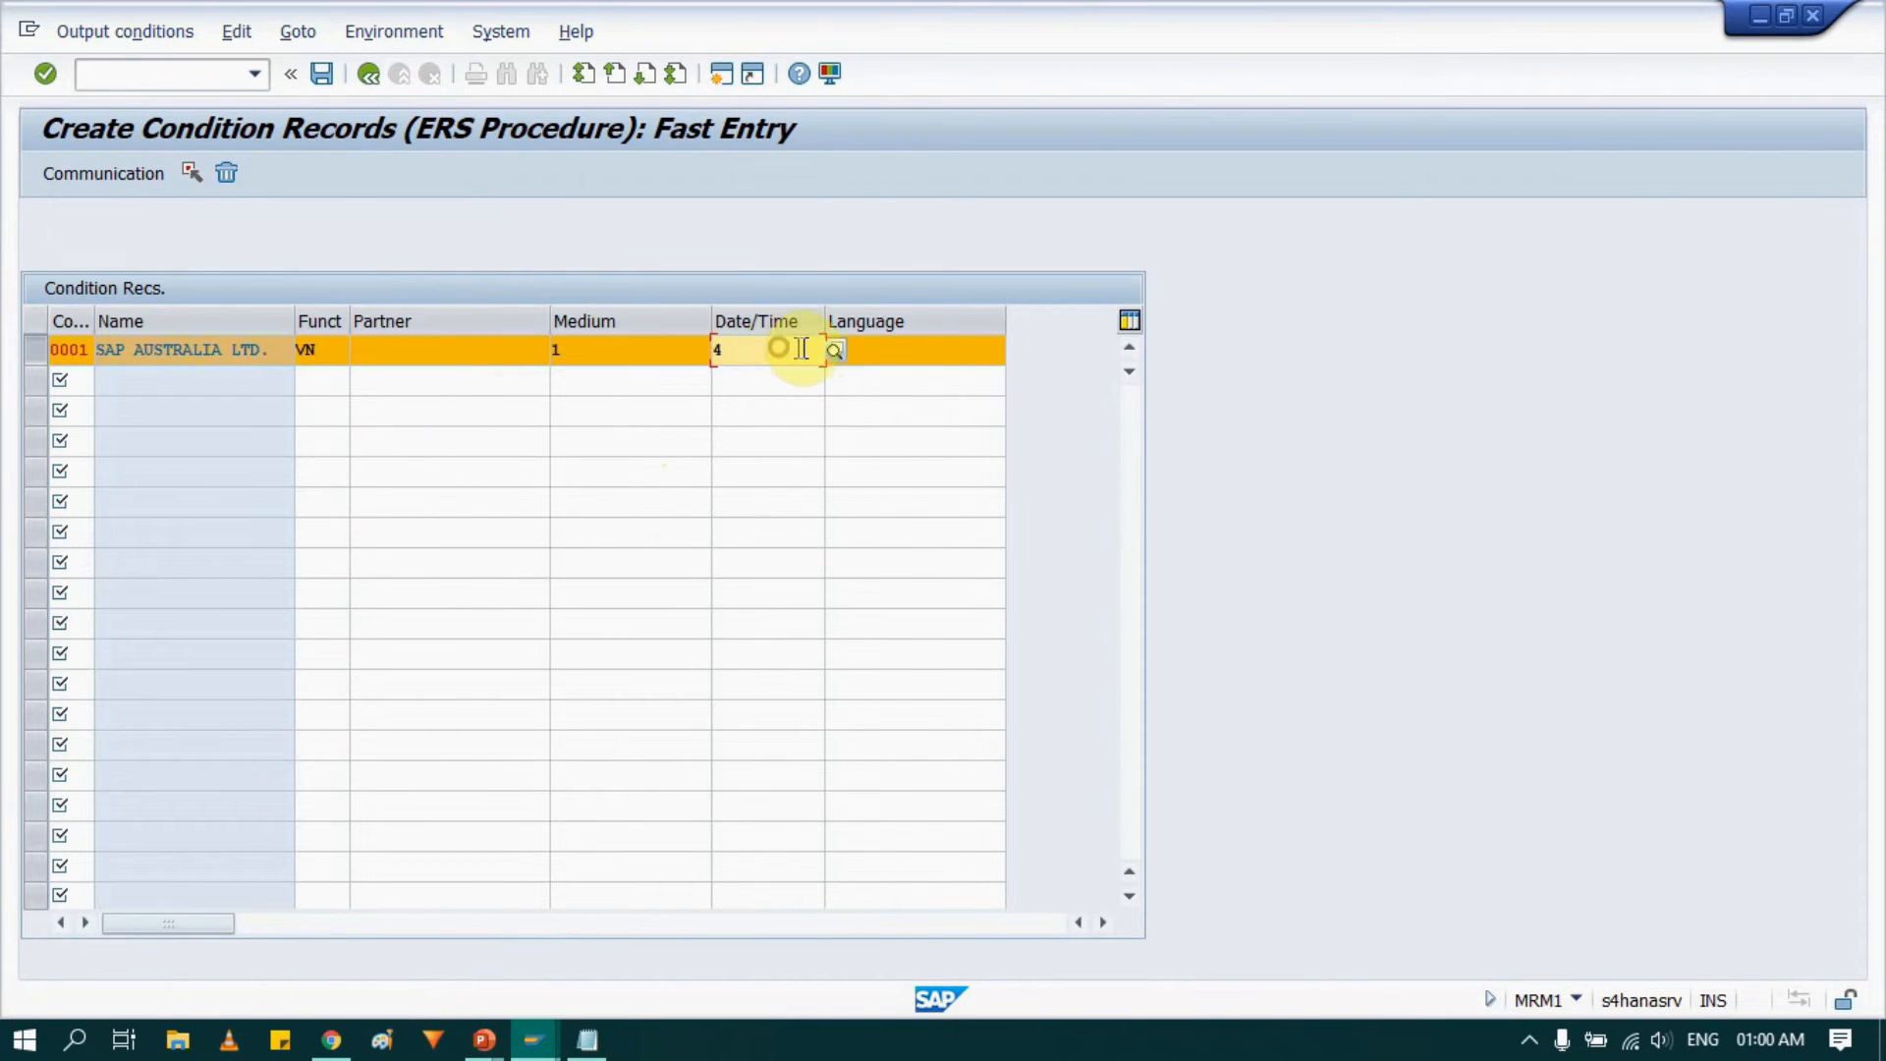
pyautogui.write('4')
pyautogui.click(830, 352)
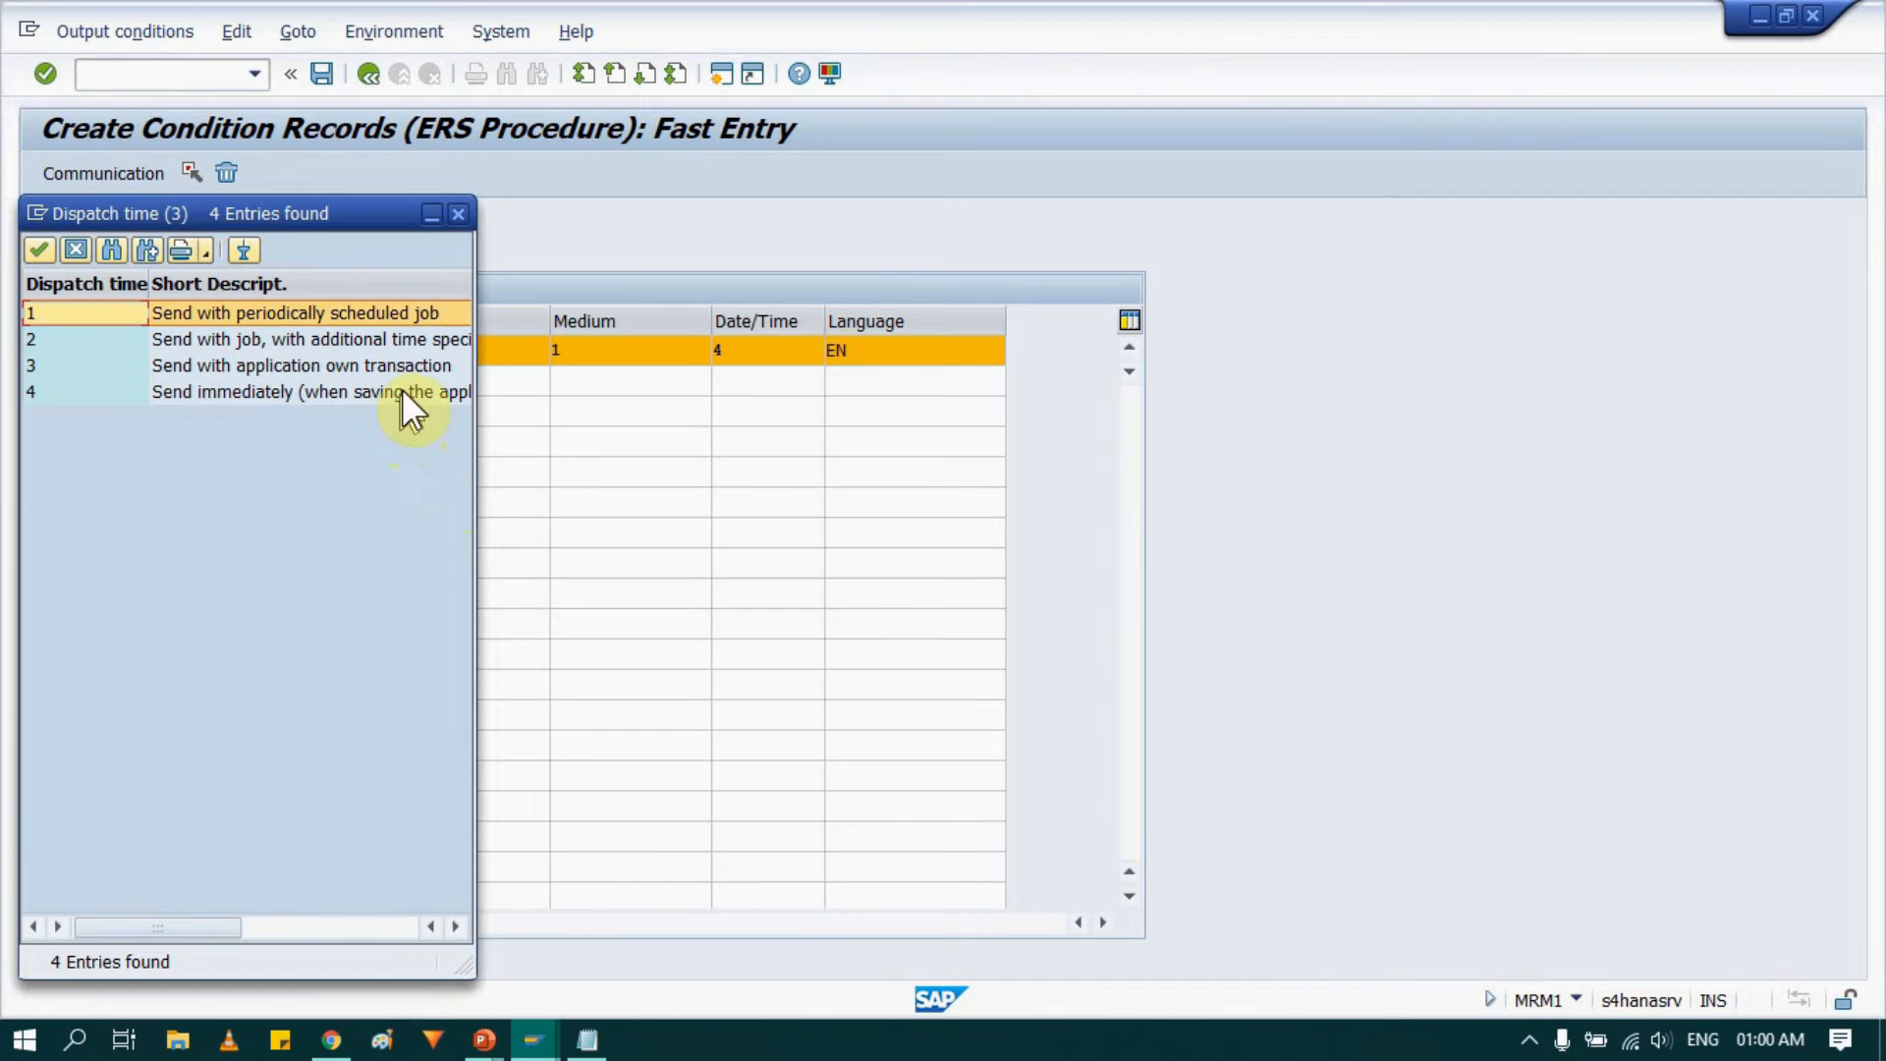
pyautogui.moveTo(474, 412); pyautogui.dragTo(772, 440)
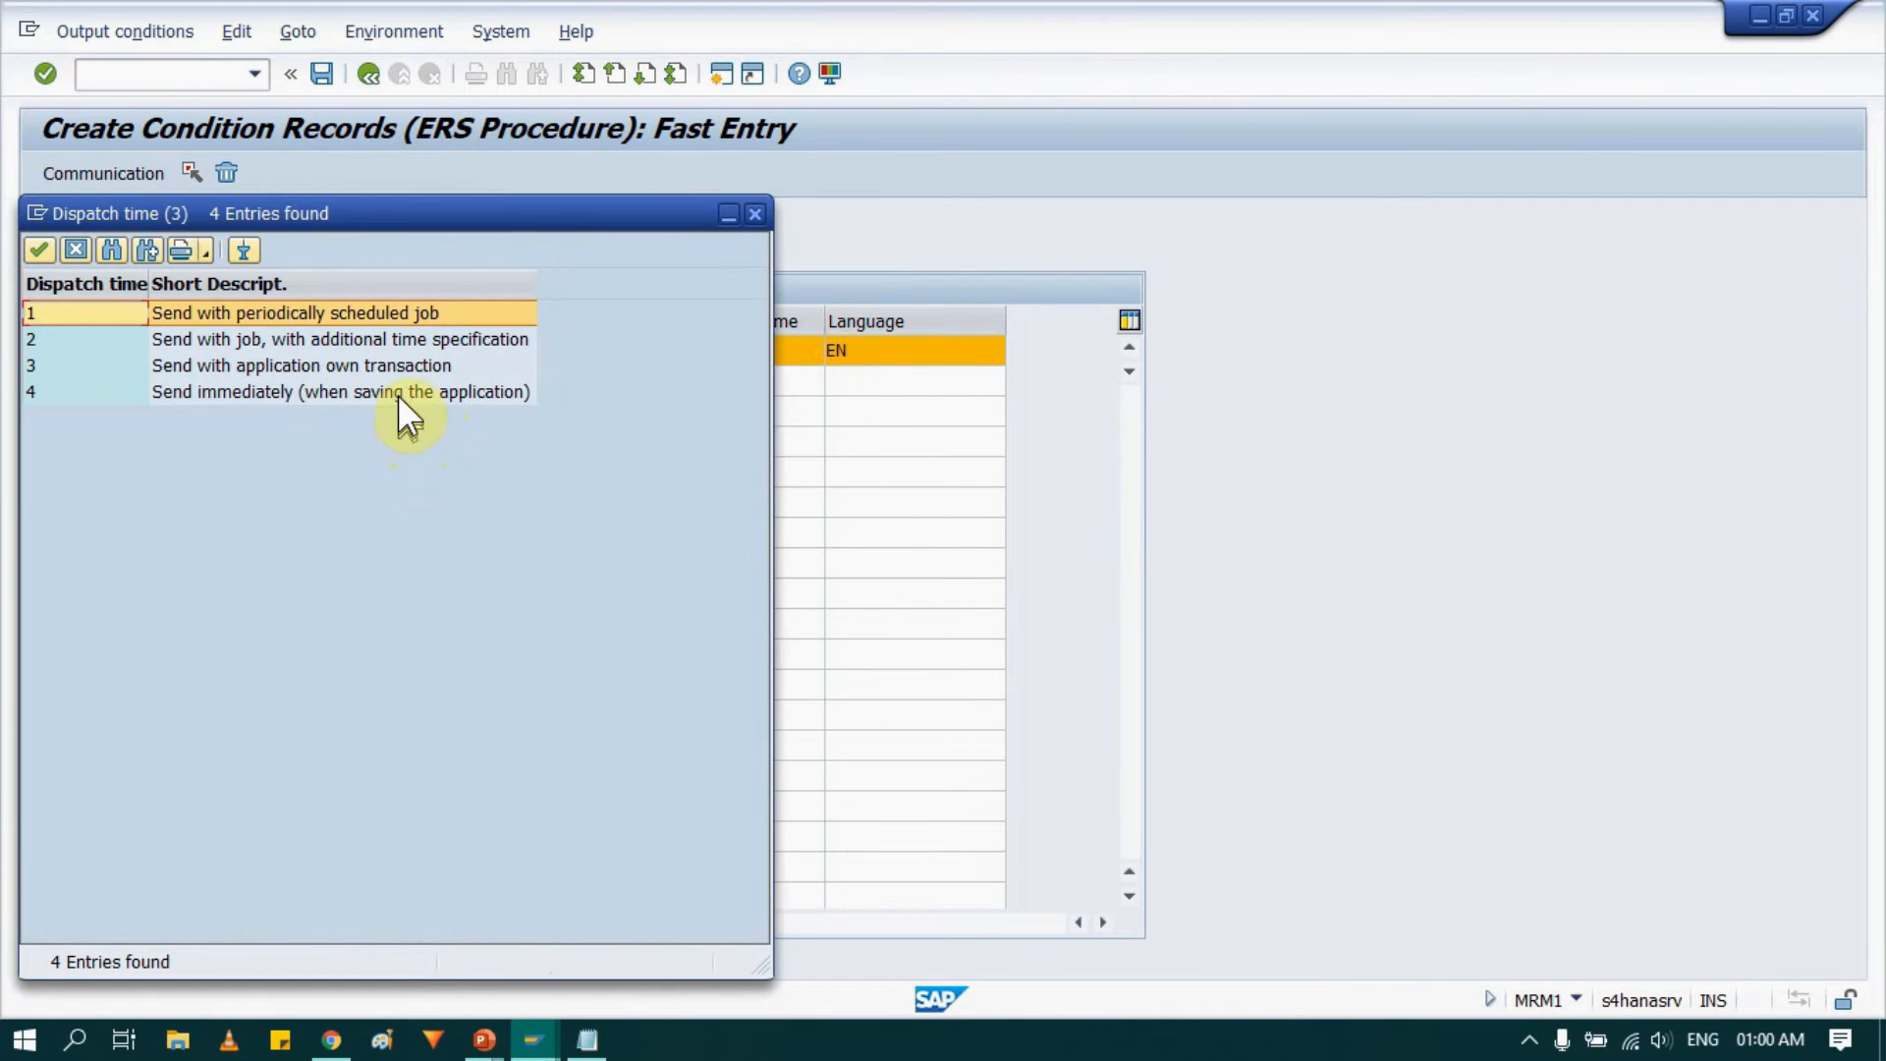
pyautogui.click(396, 391)
pyautogui.doubleClick(397, 391)
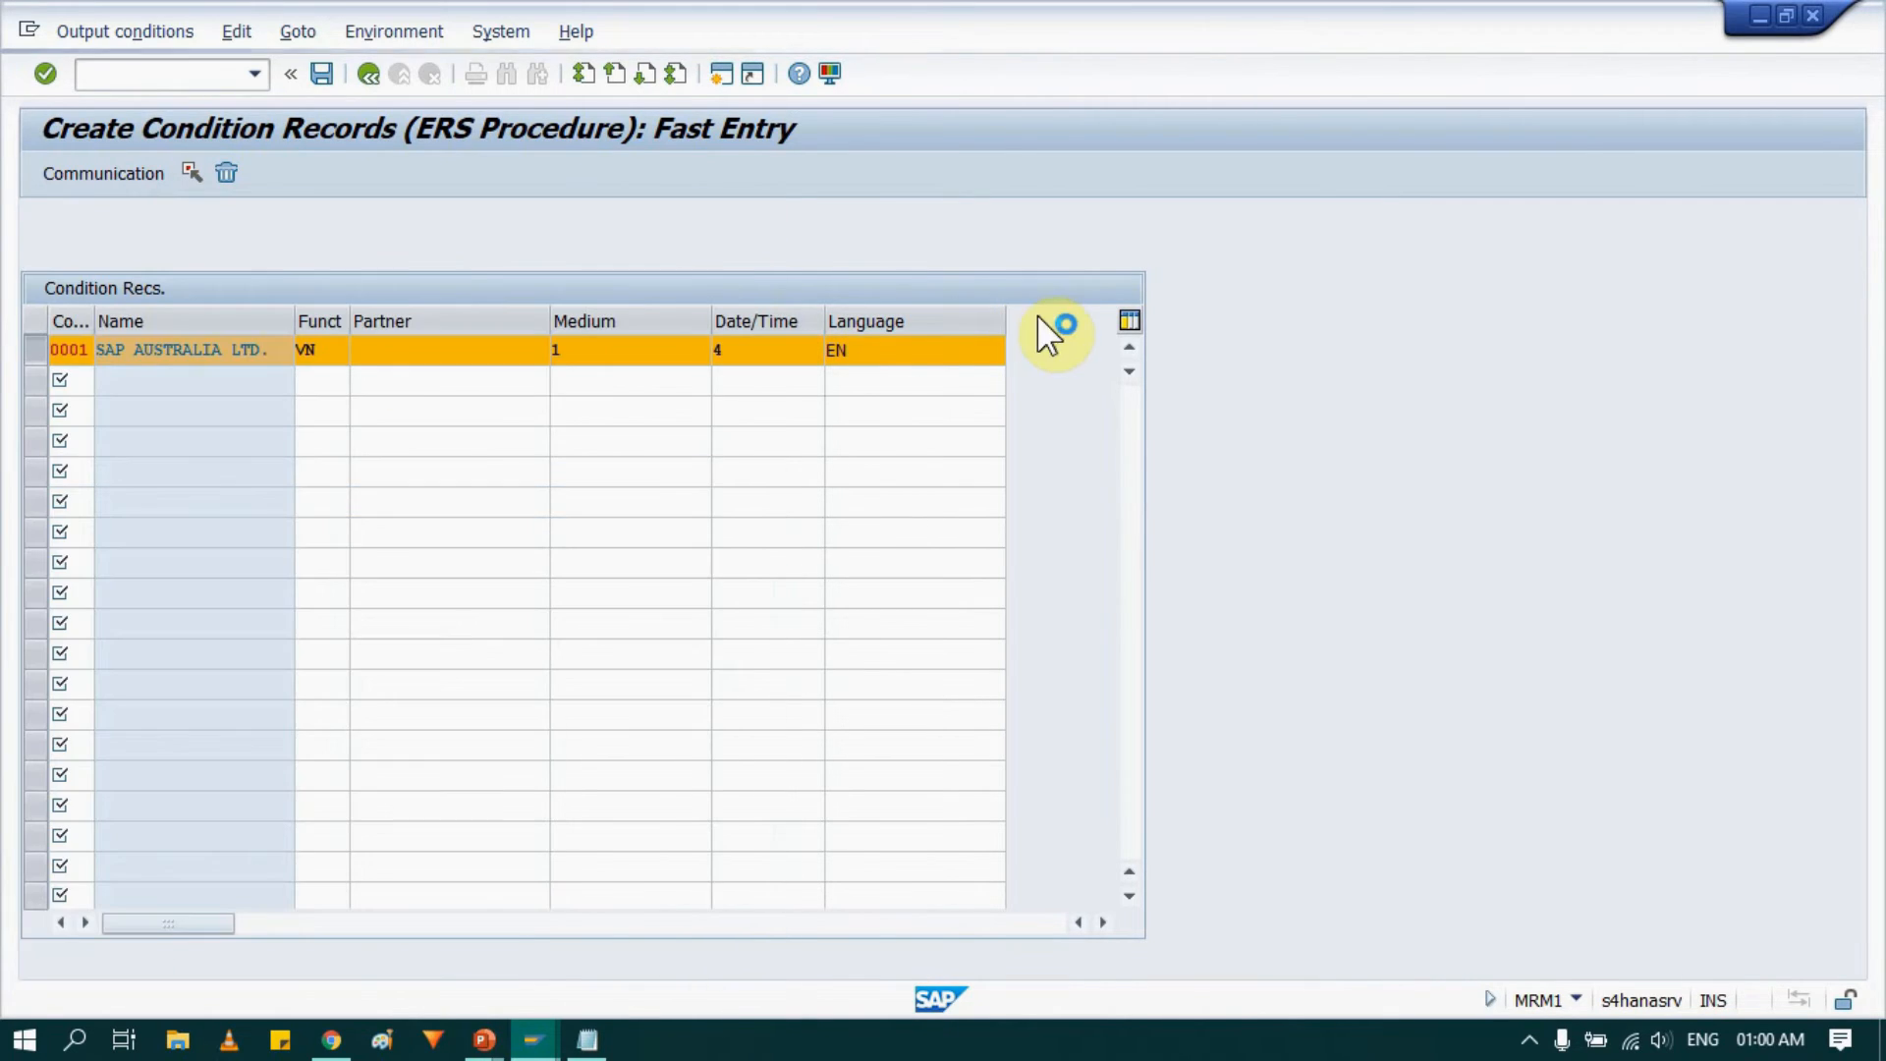
pyautogui.click(946, 353)
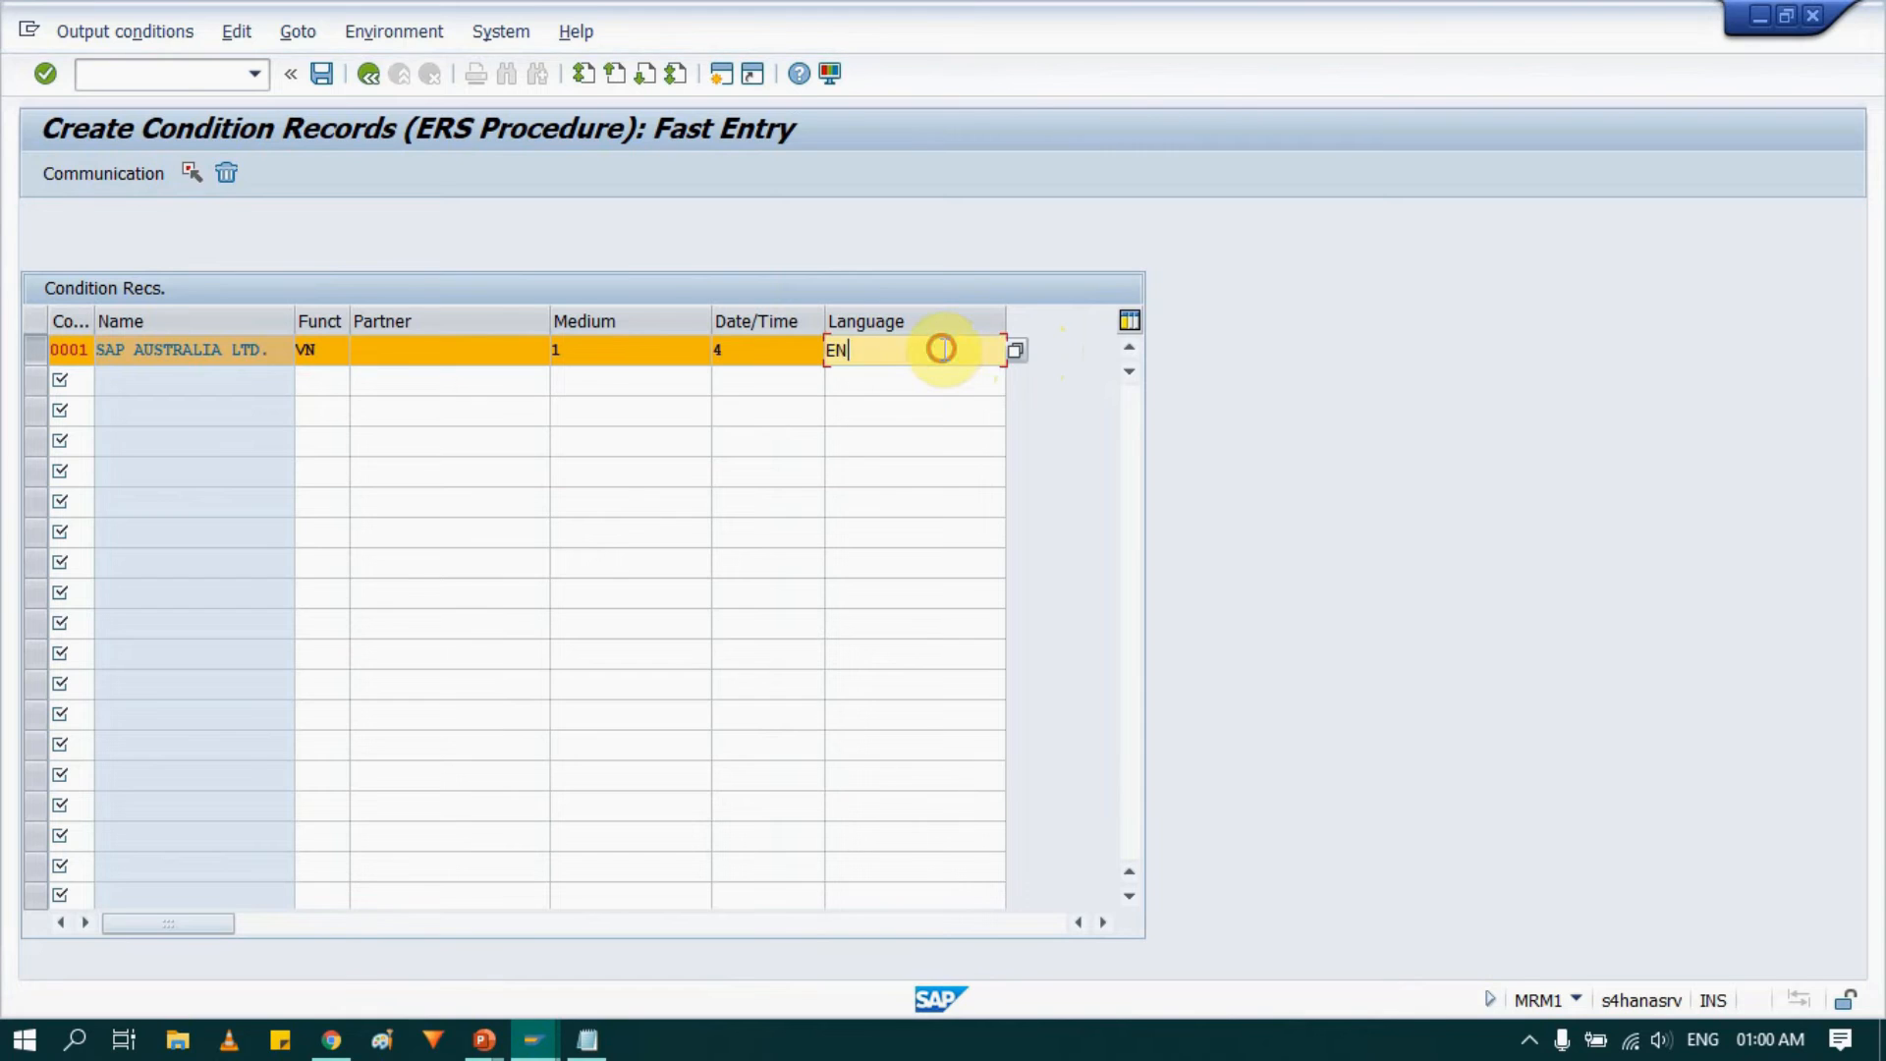
# Set the record's communication output device to LP01, tick Print immediately and Release after output, and save.
pyautogui.click(102, 174)
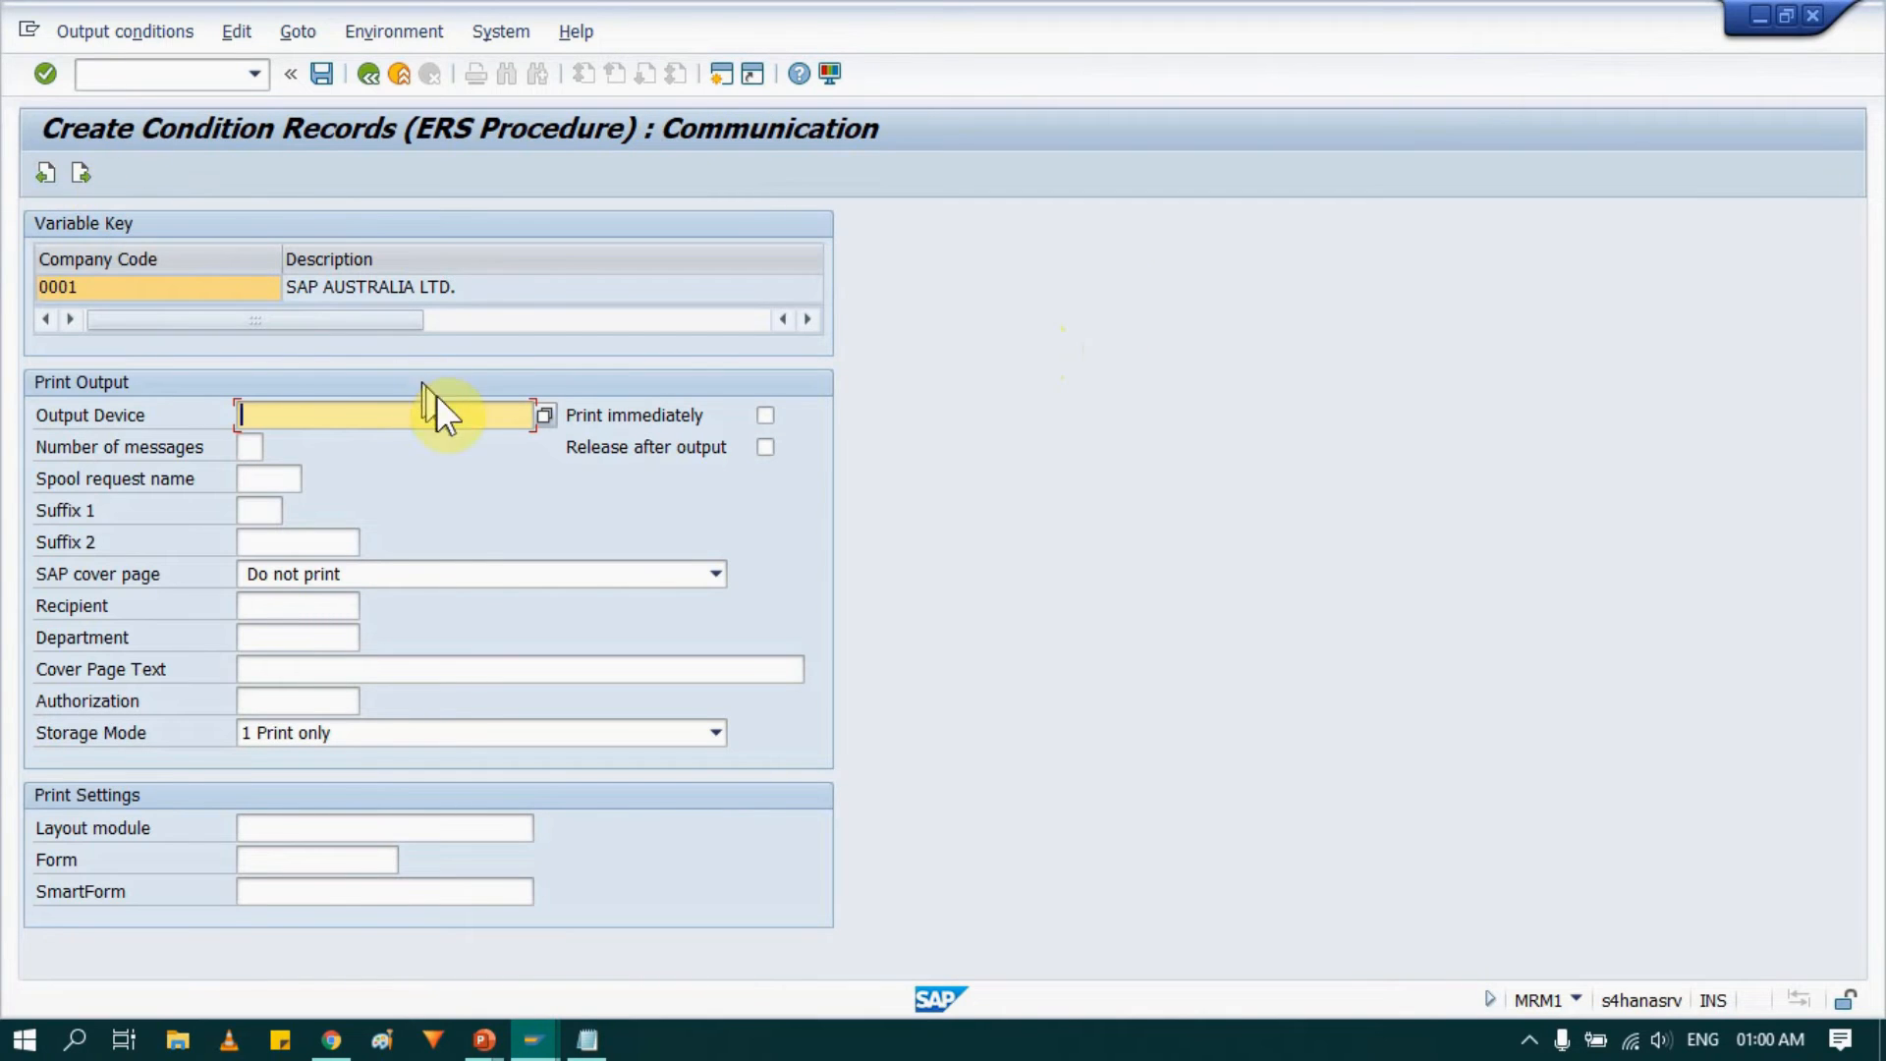
pyautogui.click(413, 415)
pyautogui.click(372, 444)
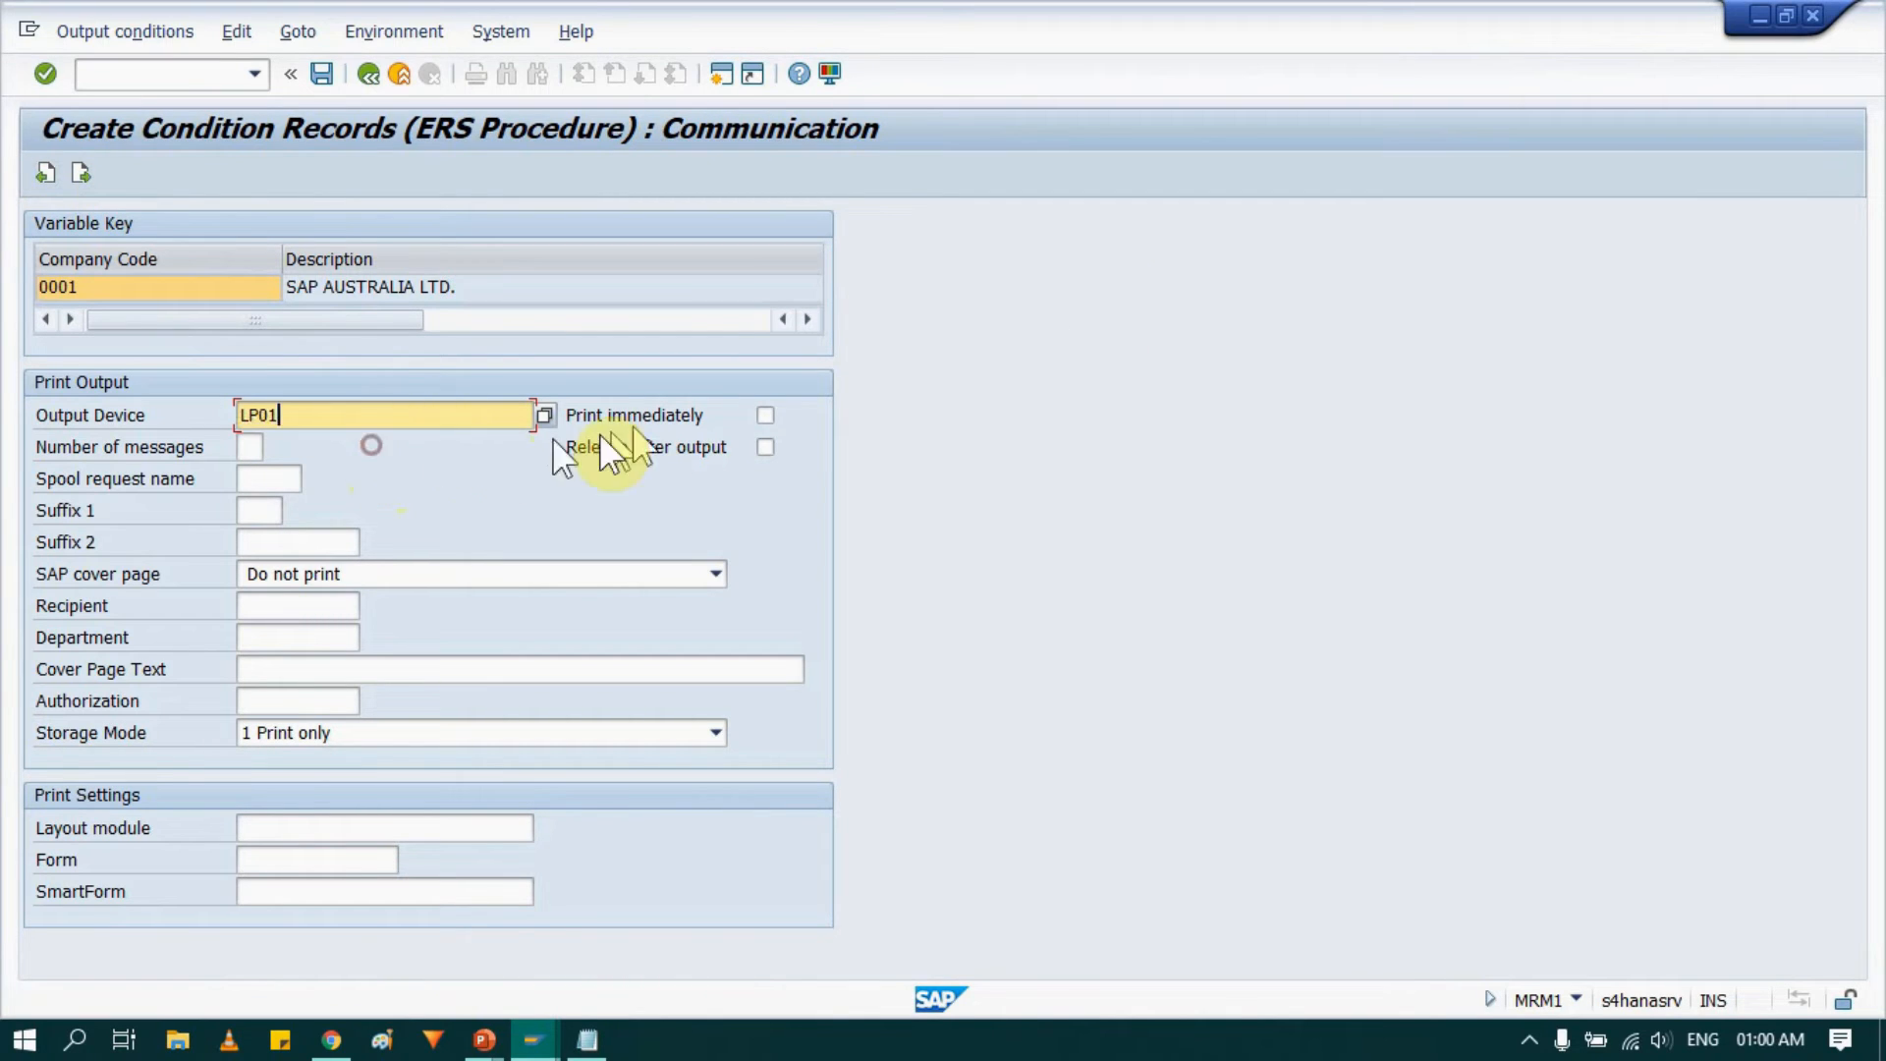
pyautogui.click(765, 414)
pyautogui.click(765, 447)
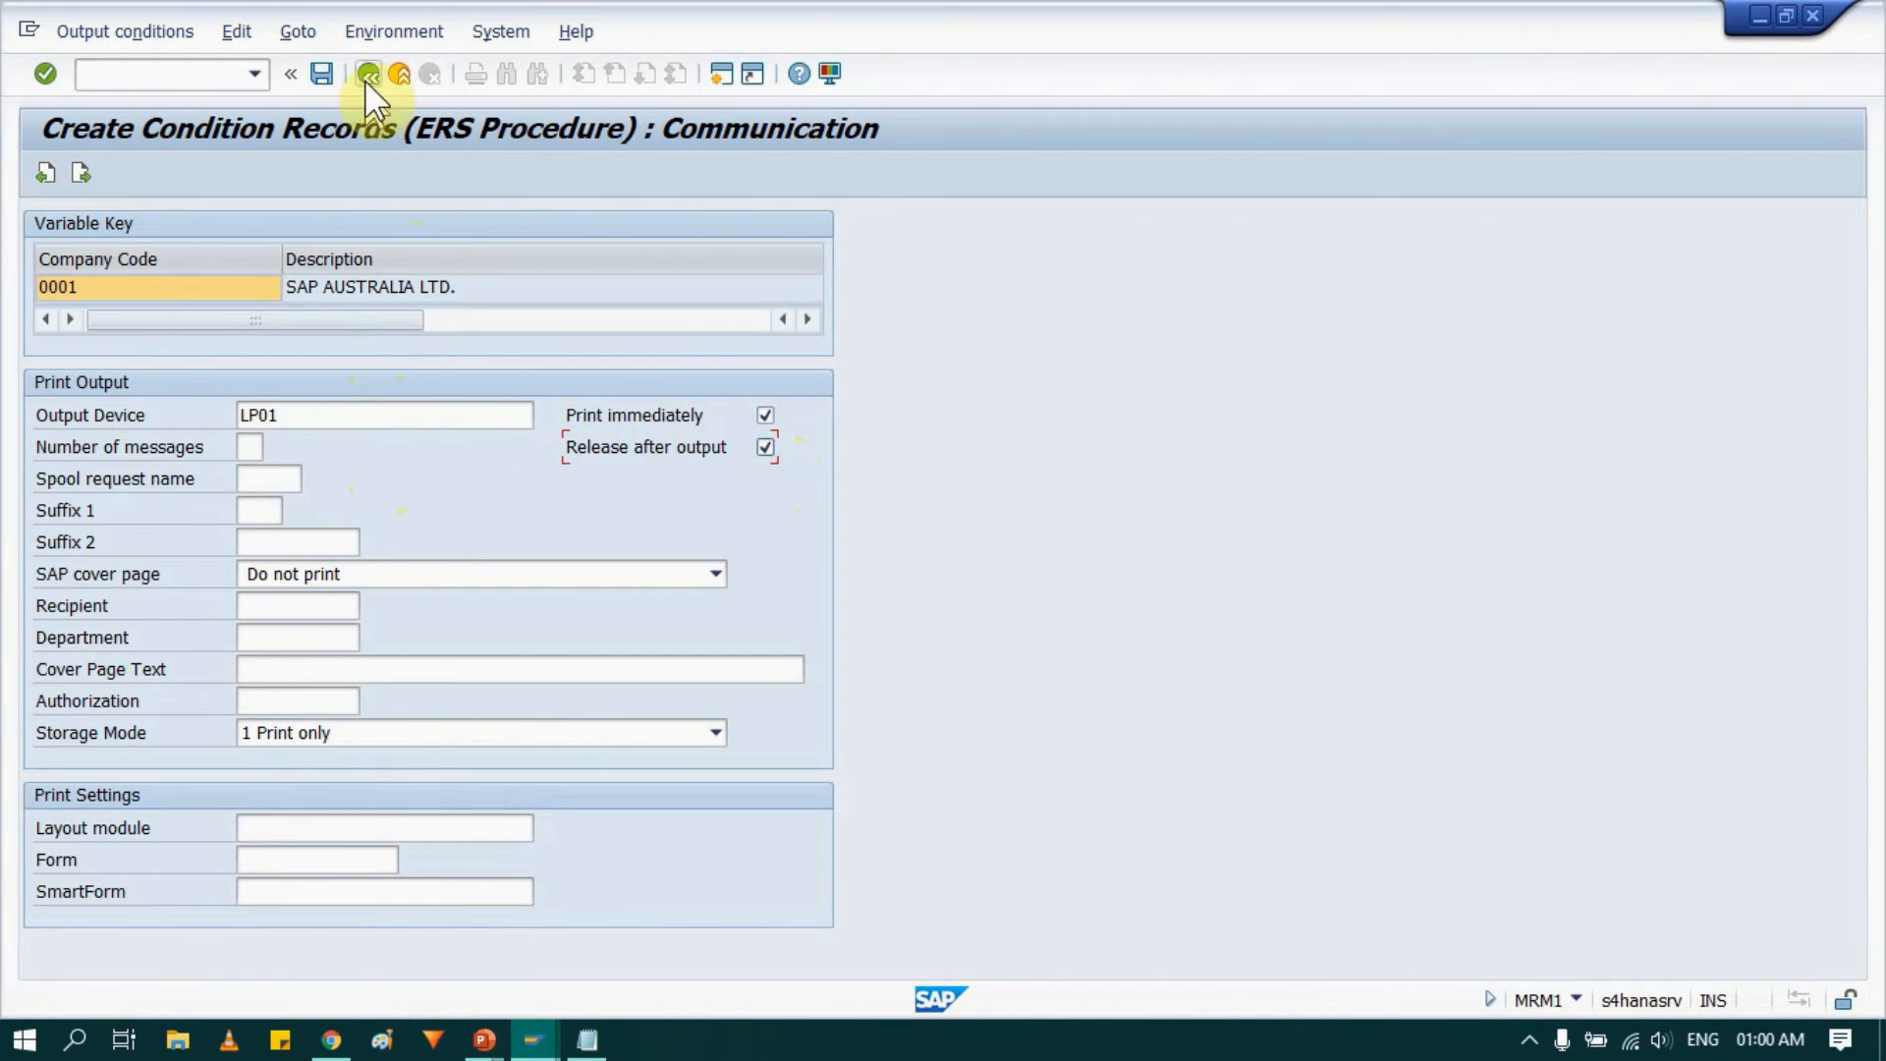
pyautogui.click(319, 73)
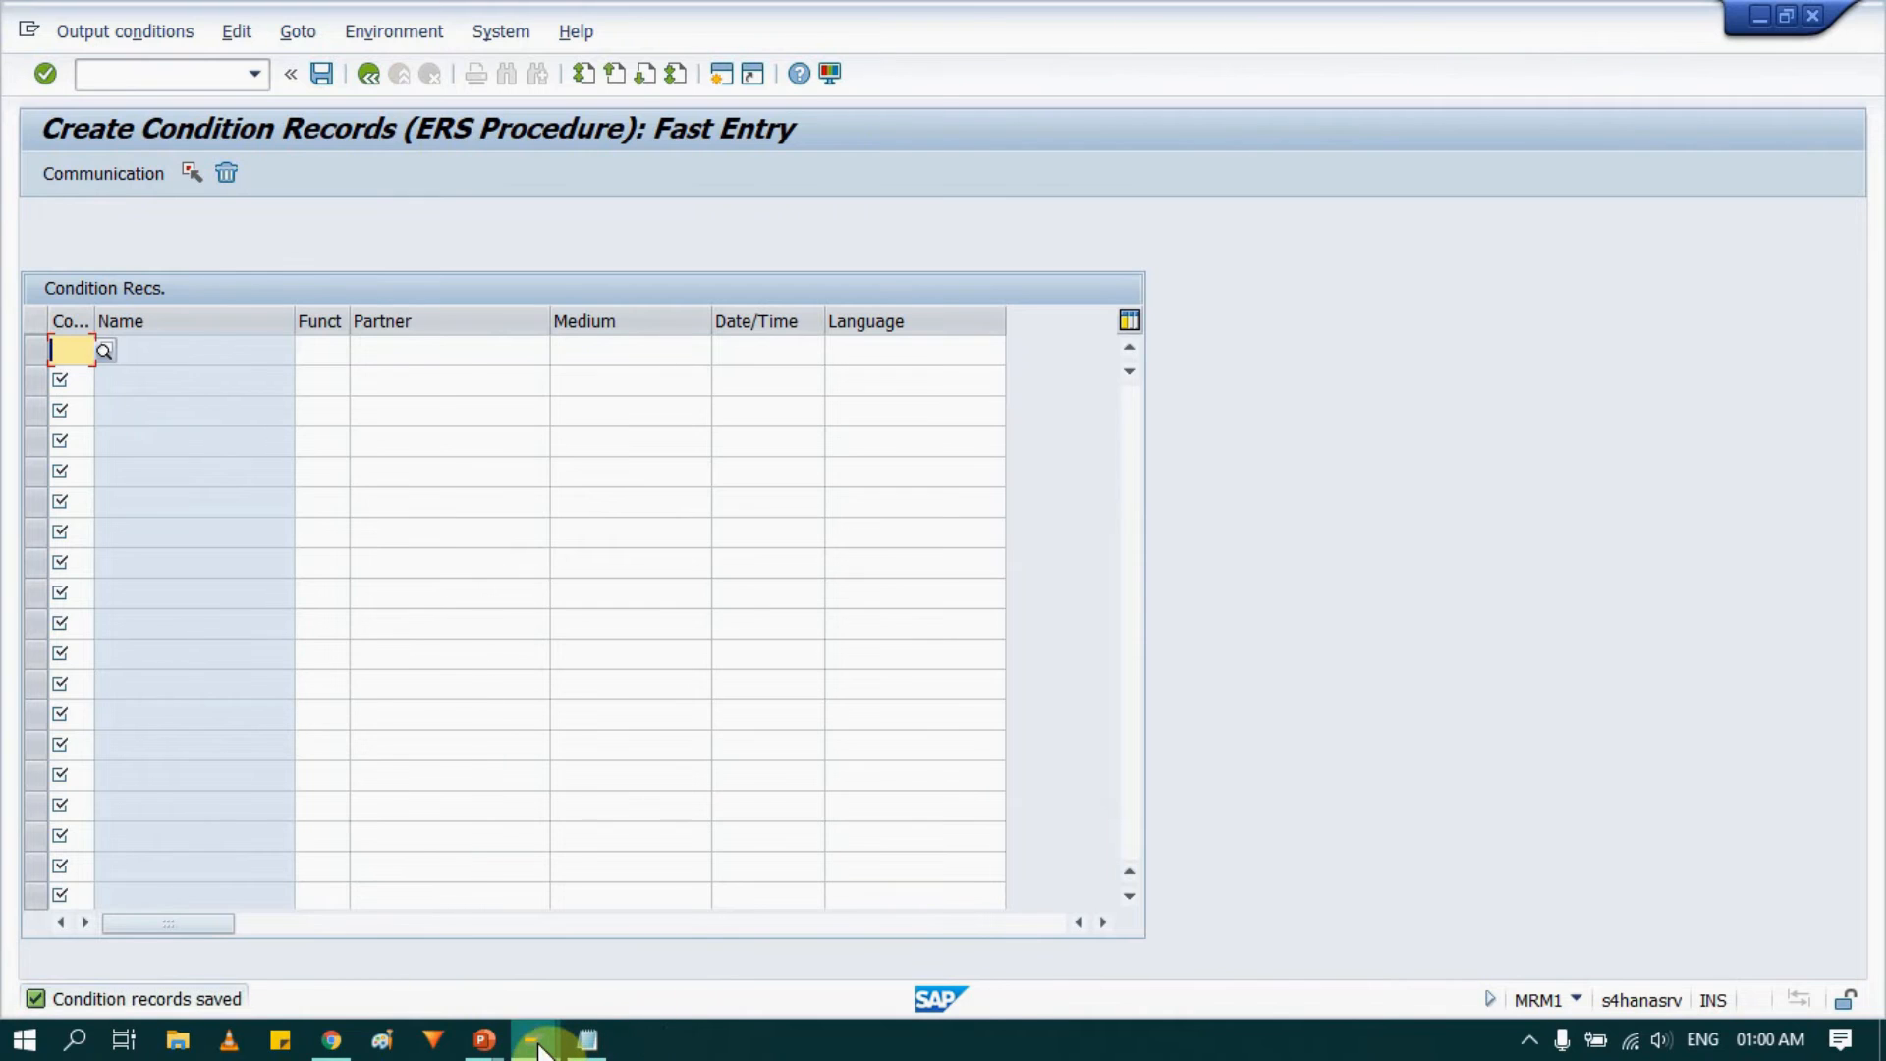
# Switch to the ERS settlement window and return to its selection screen.
pyautogui.moveTo(539, 1049)
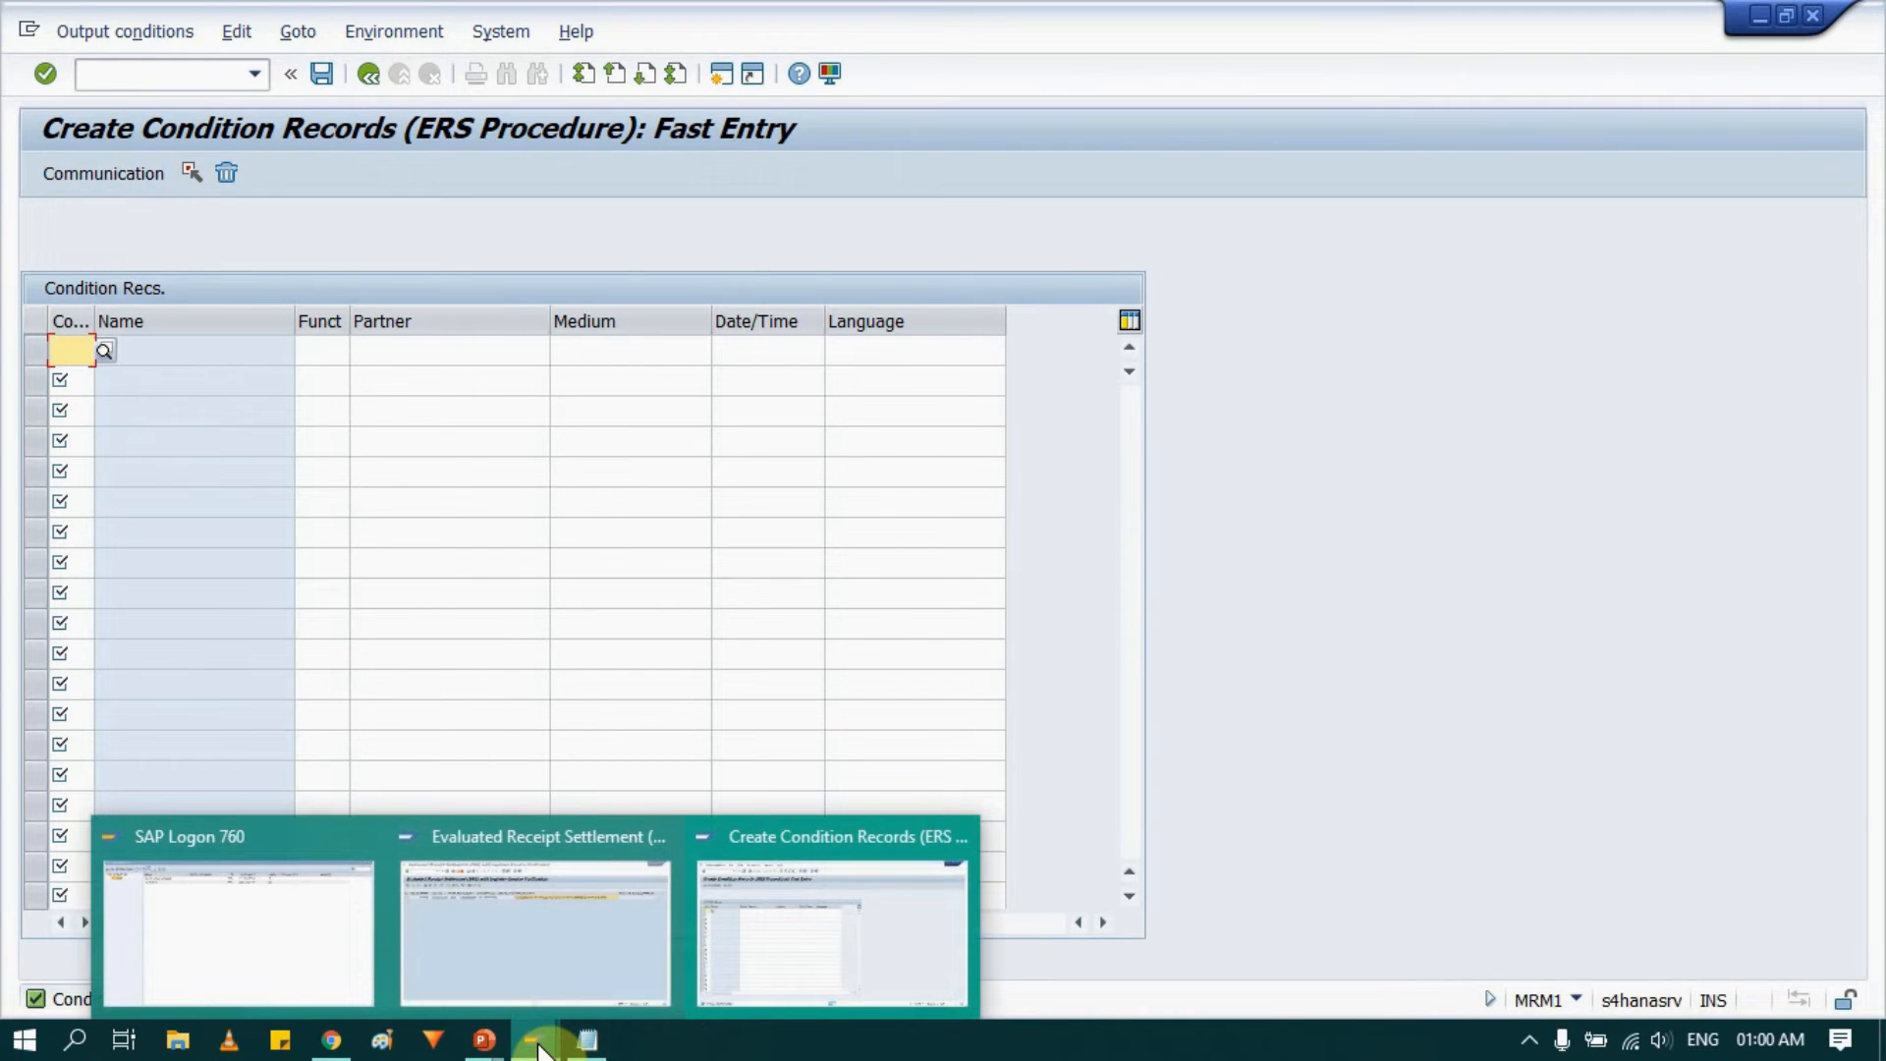
pyautogui.click(518, 953)
pyautogui.click(369, 74)
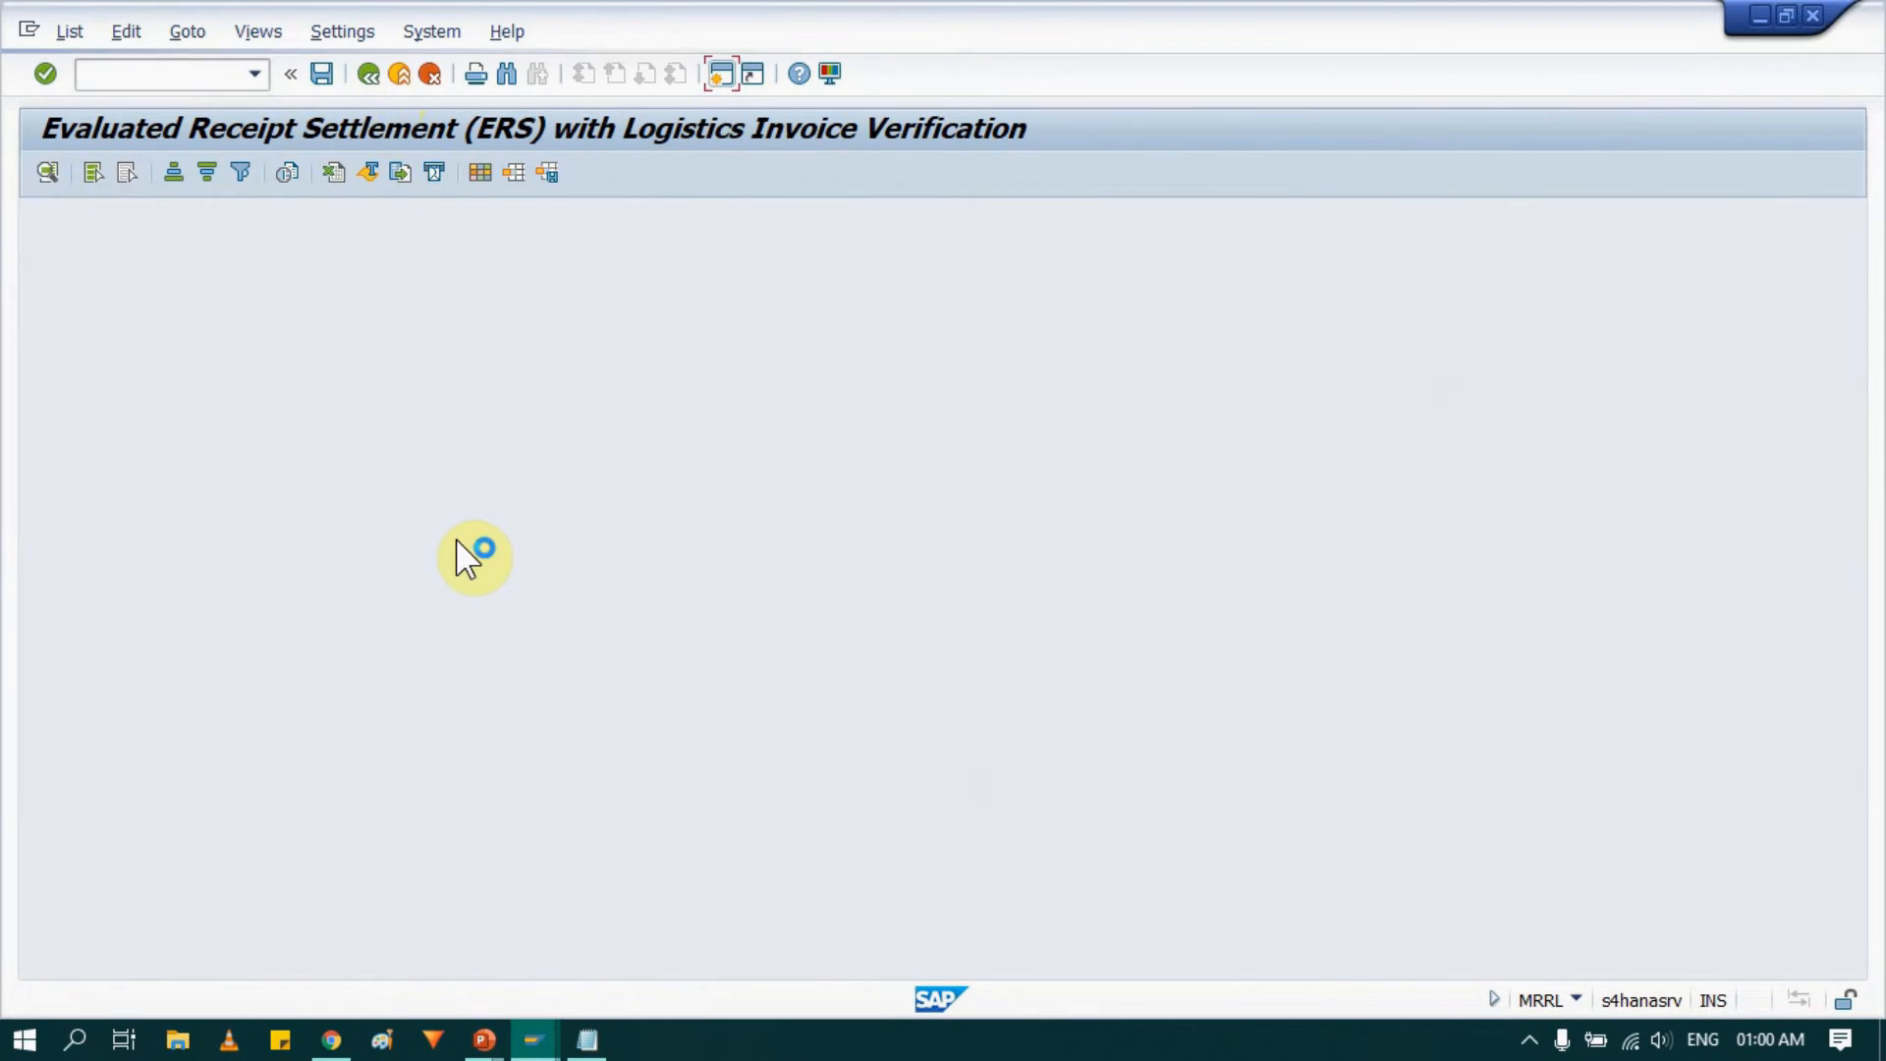
# Run ERS settlement for company code 0001 and vendor 100012 with Settle Goods Items + Planned Delivery Costs ticked and Test Run cleared.
pyautogui.click(368, 75)
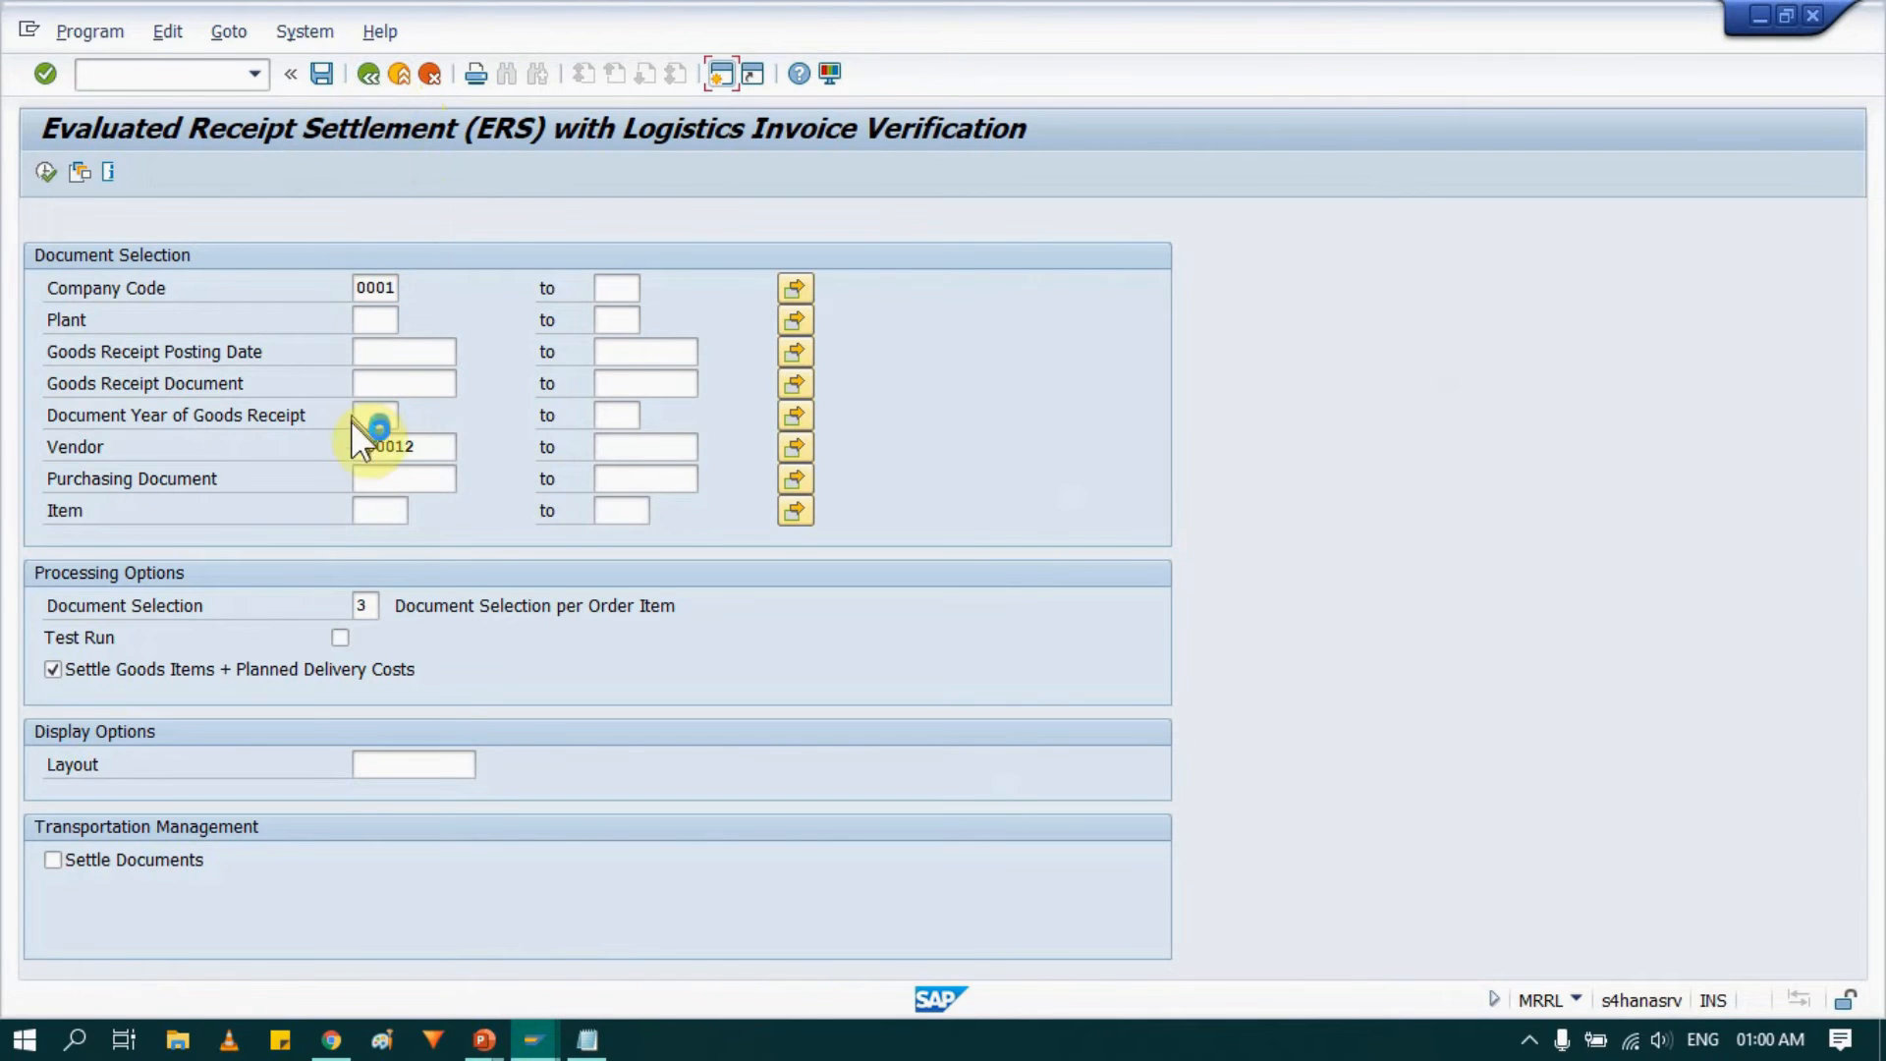
pyautogui.click(259, 75)
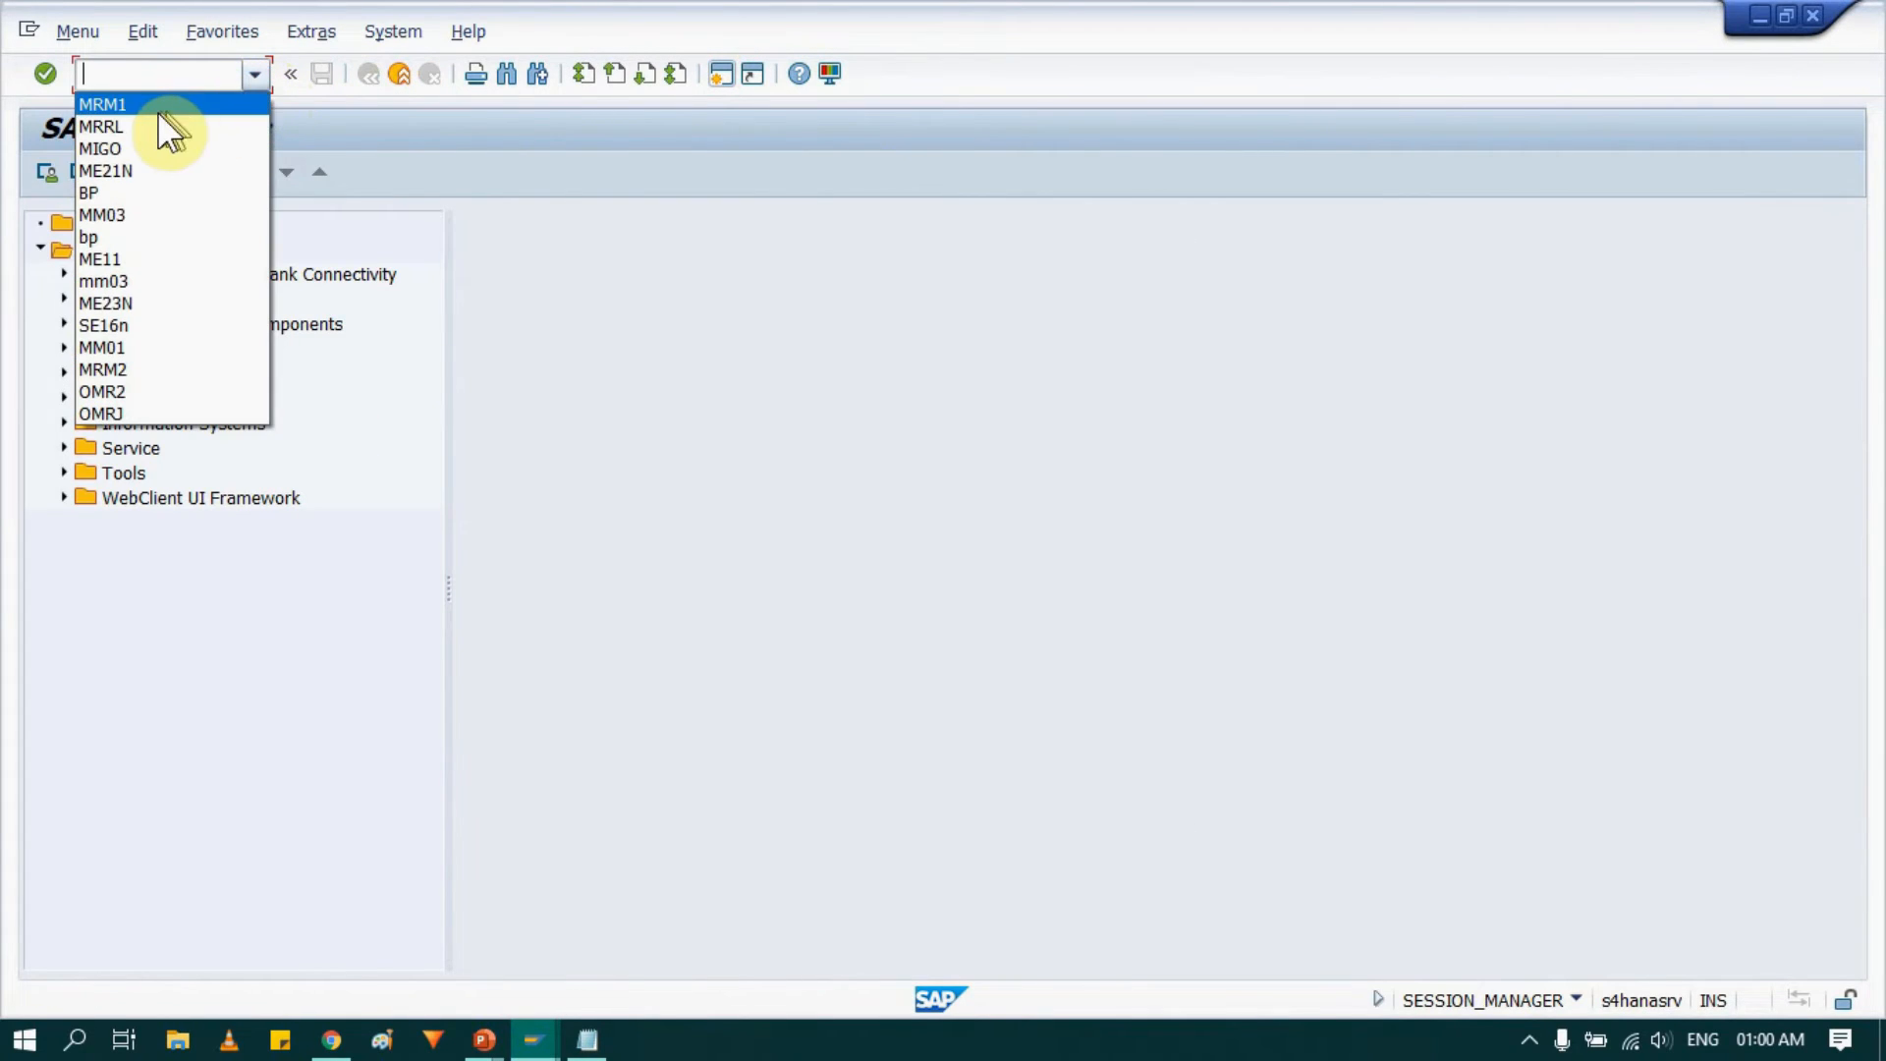
pyautogui.click(139, 126)
pyautogui.press('Return')
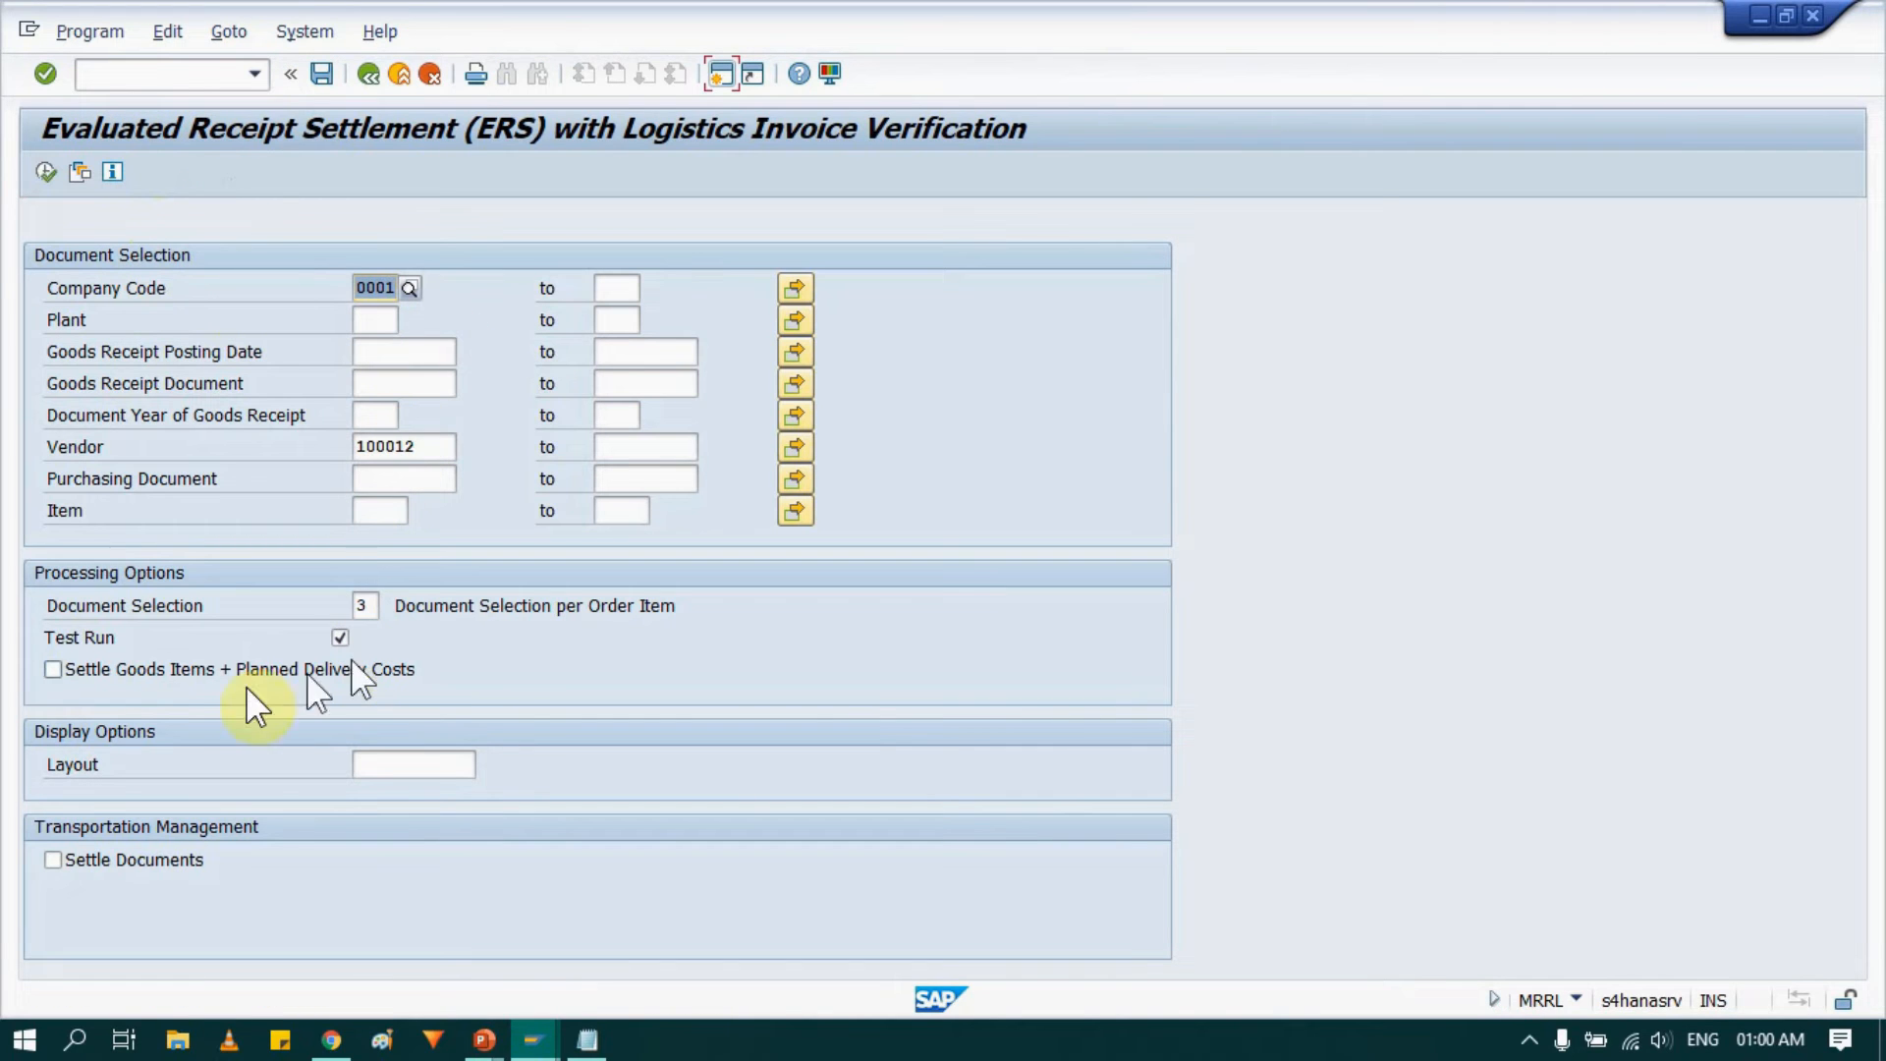
pyautogui.click(53, 670)
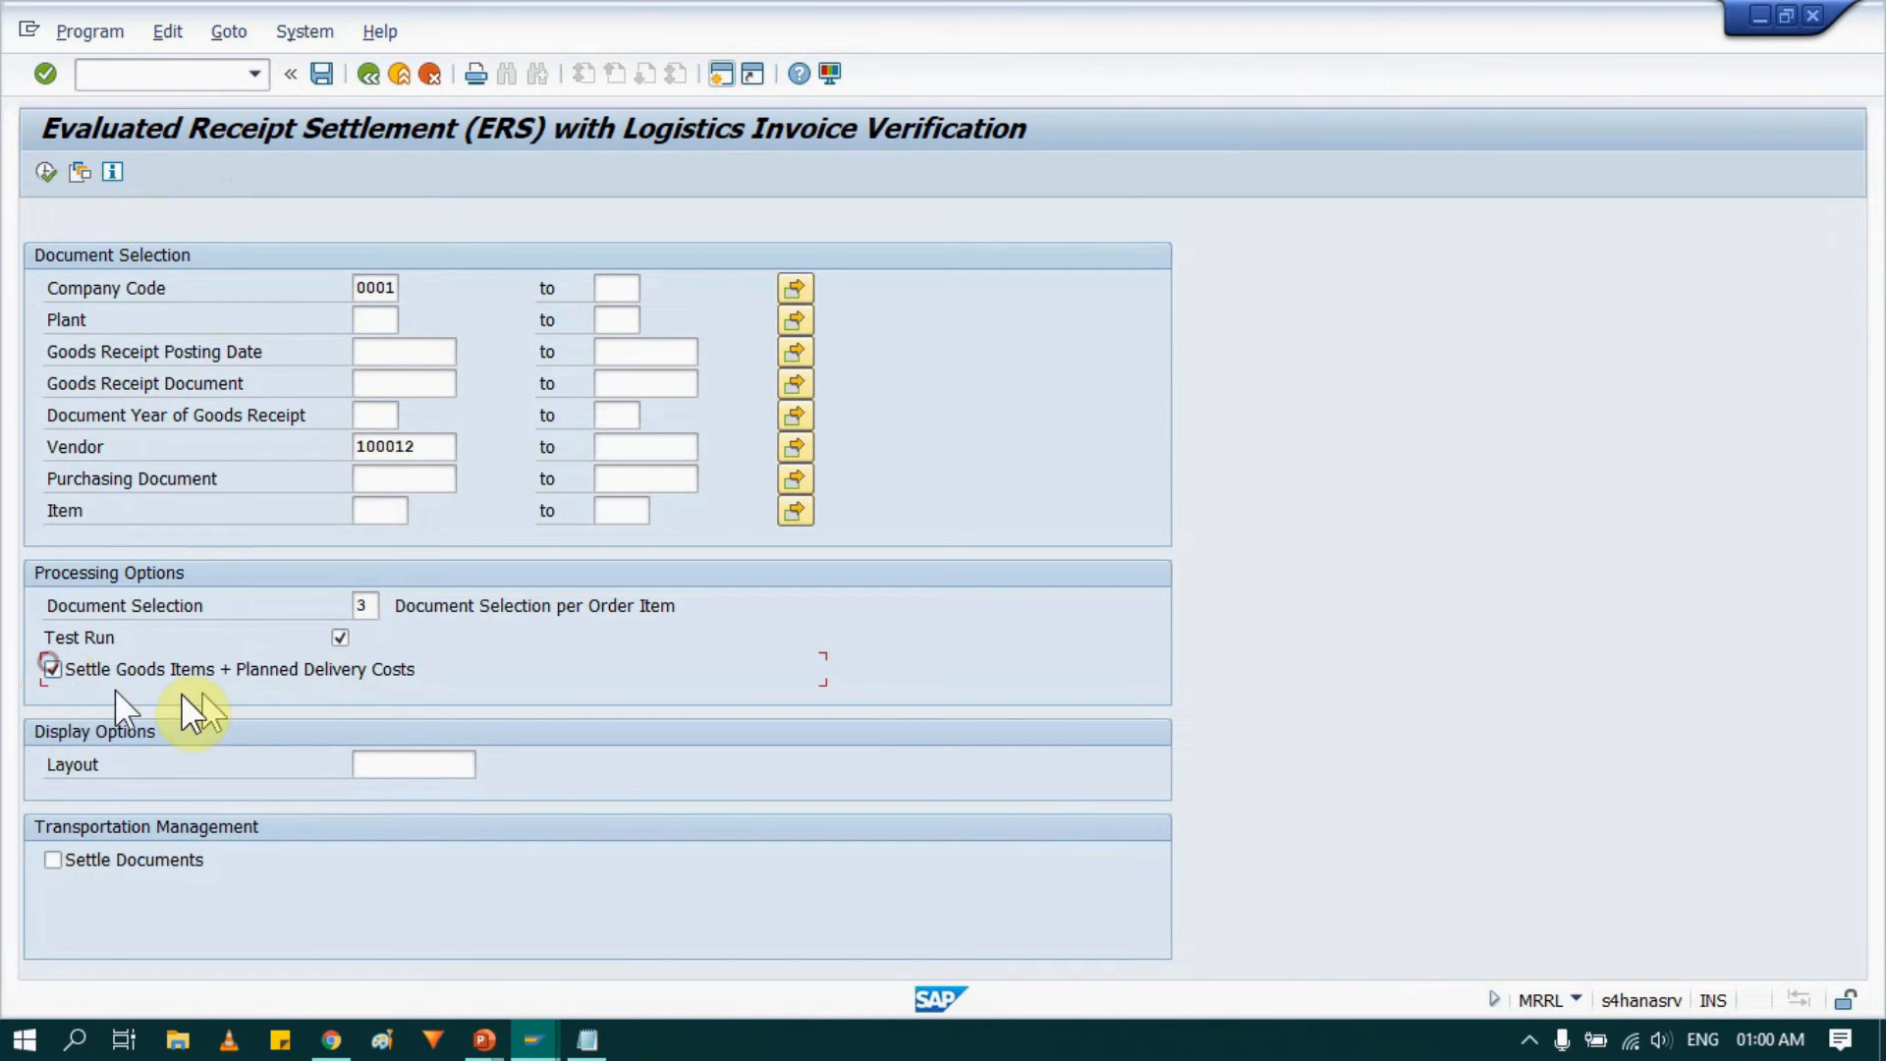
pyautogui.click(339, 637)
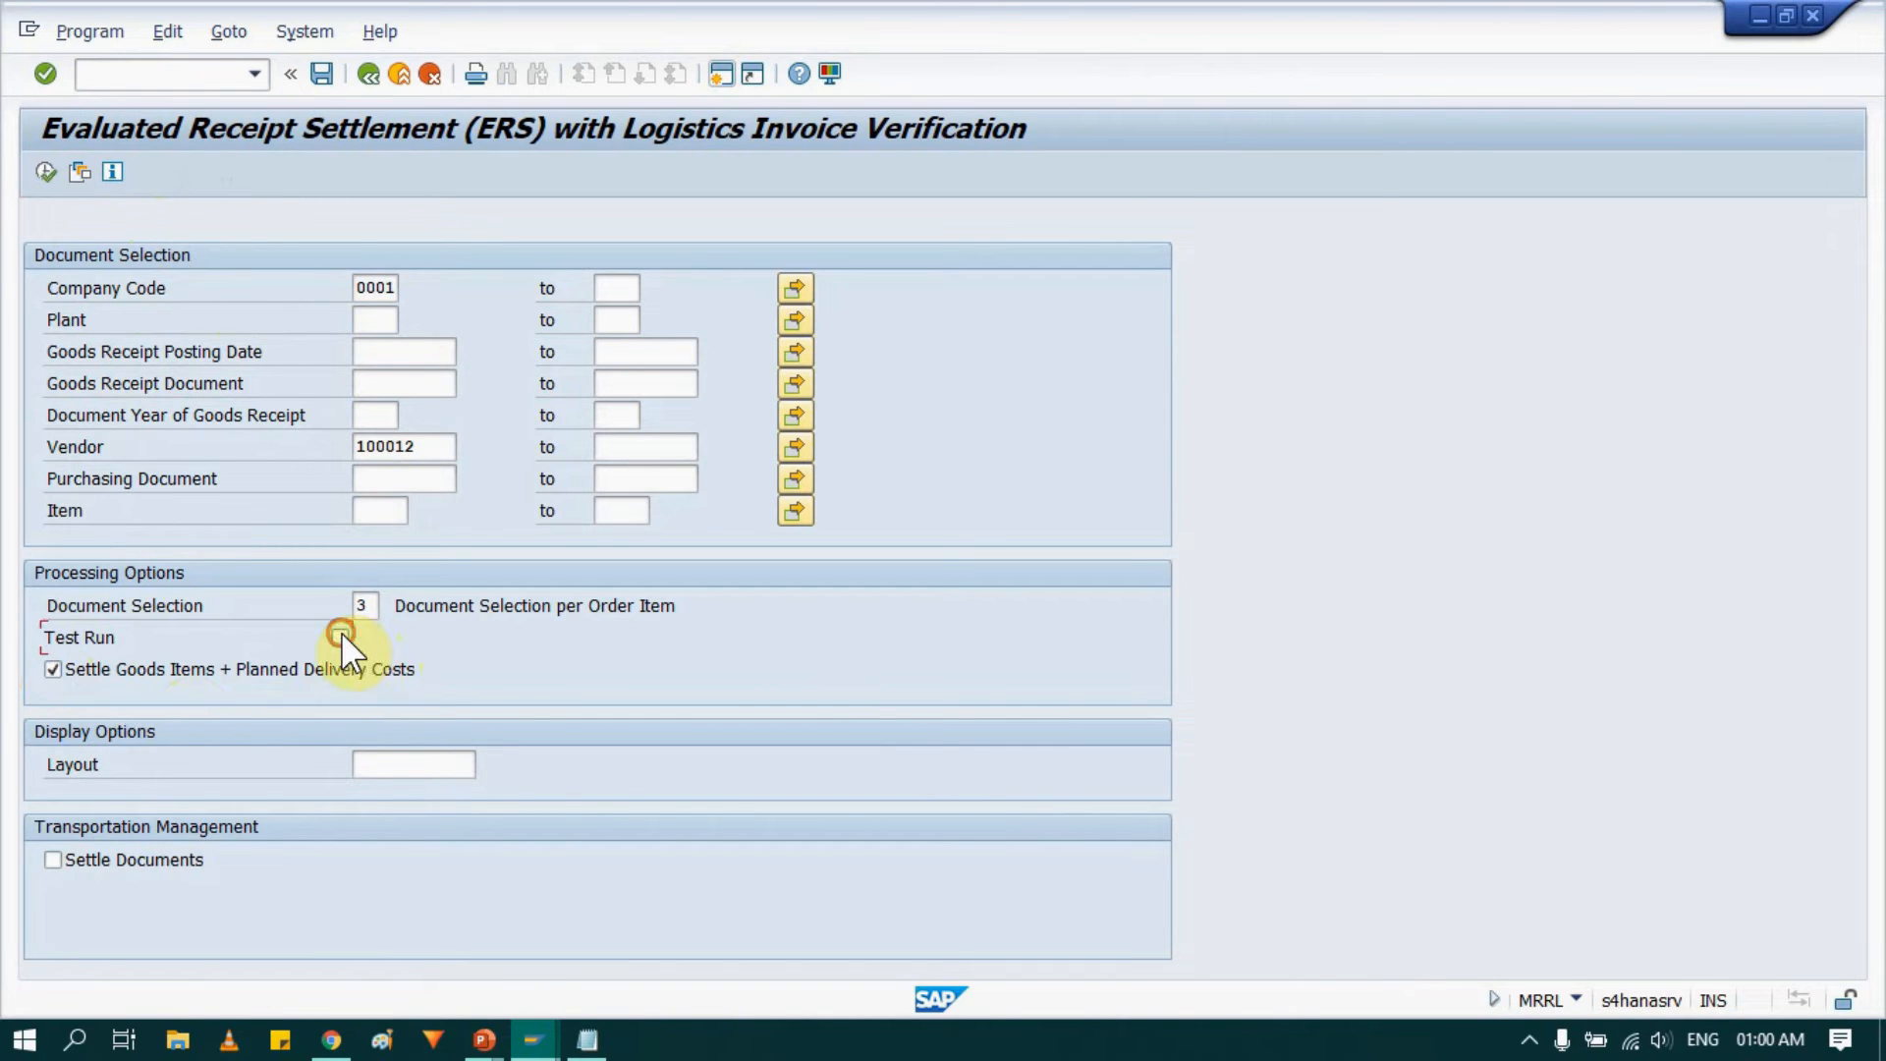
pyautogui.click(46, 172)
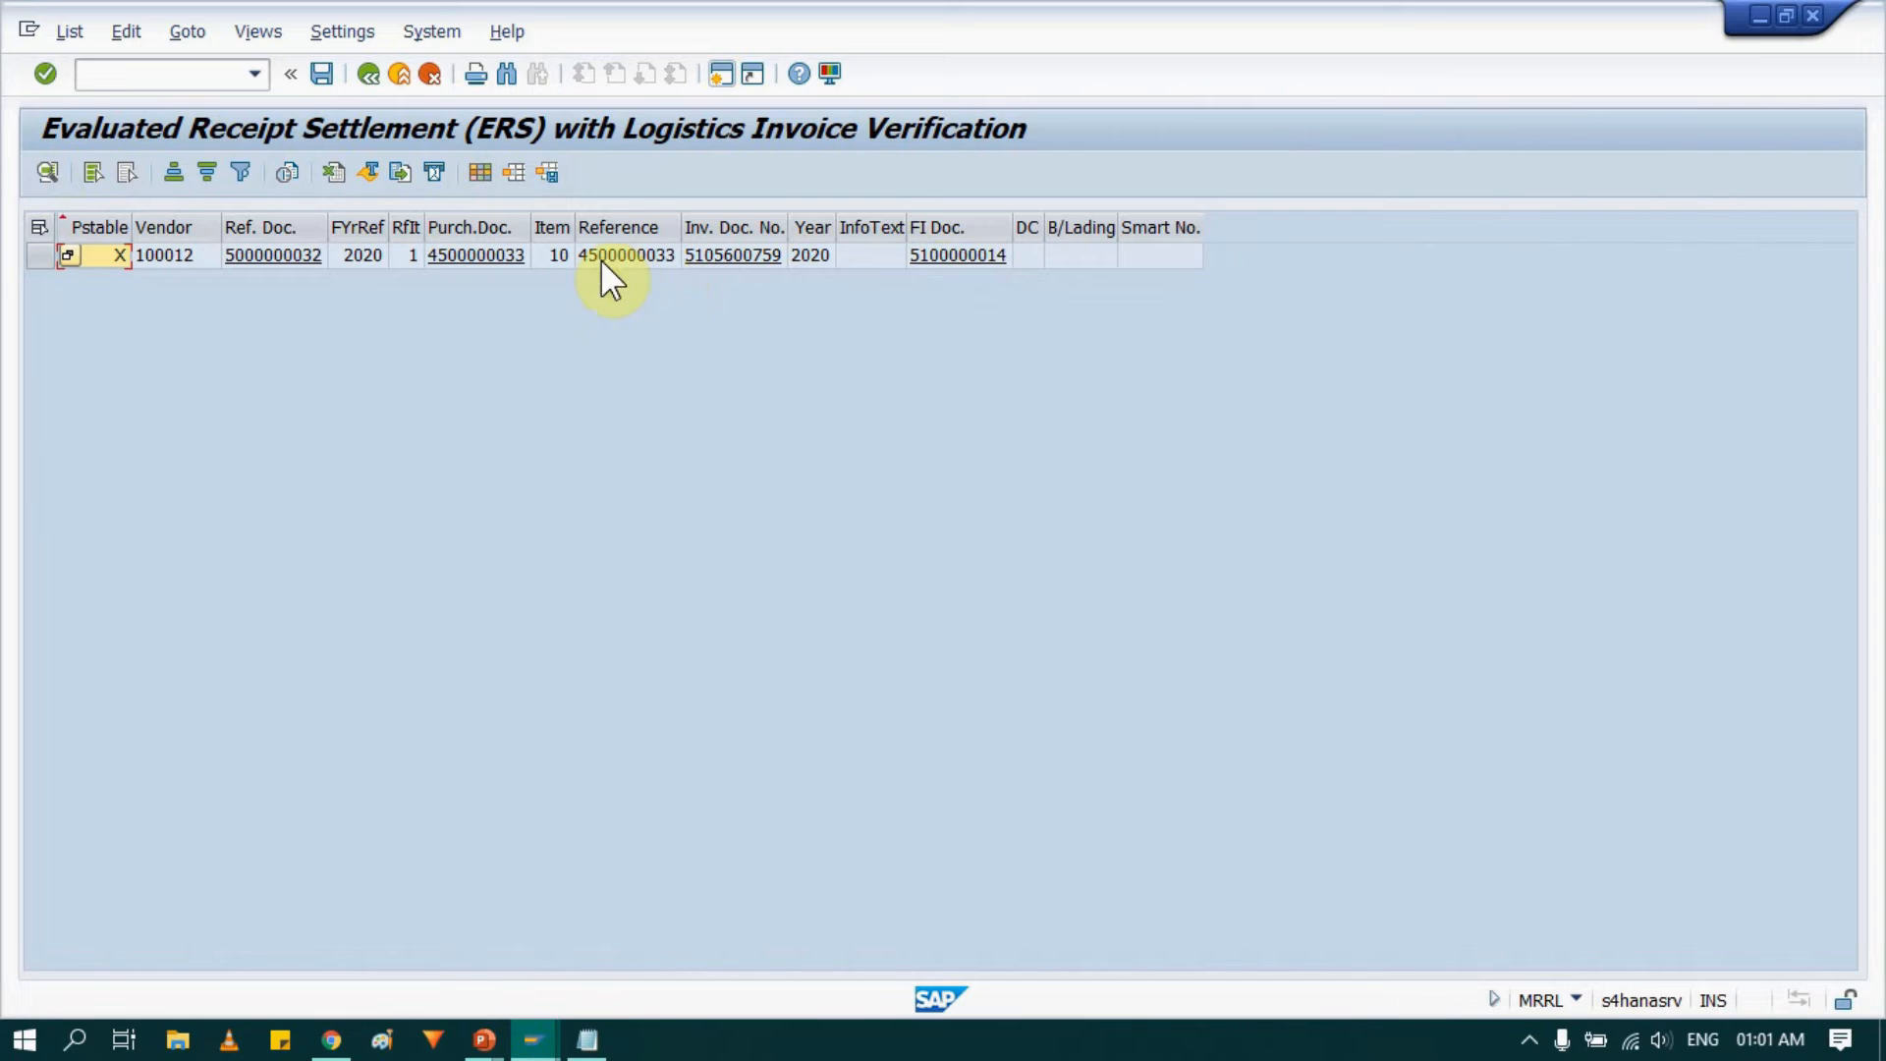
pyautogui.click(720, 73)
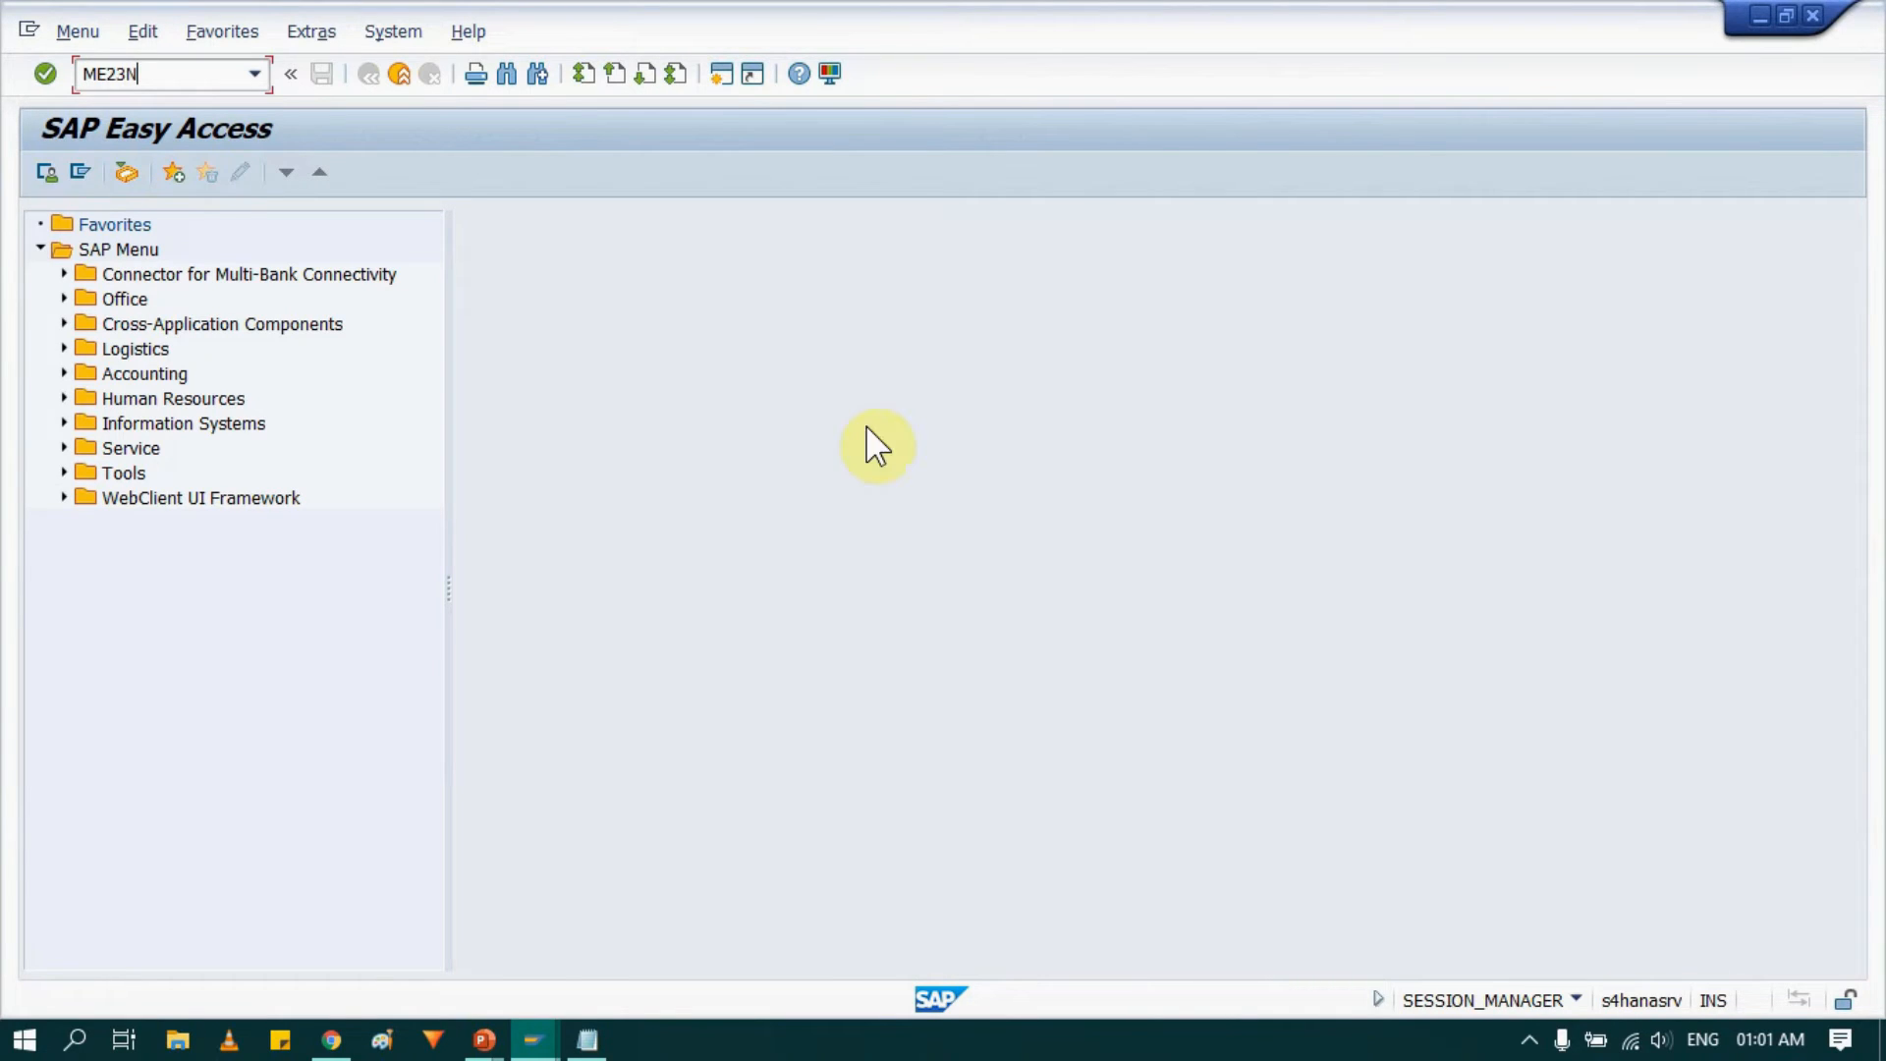
pyautogui.press('Return')
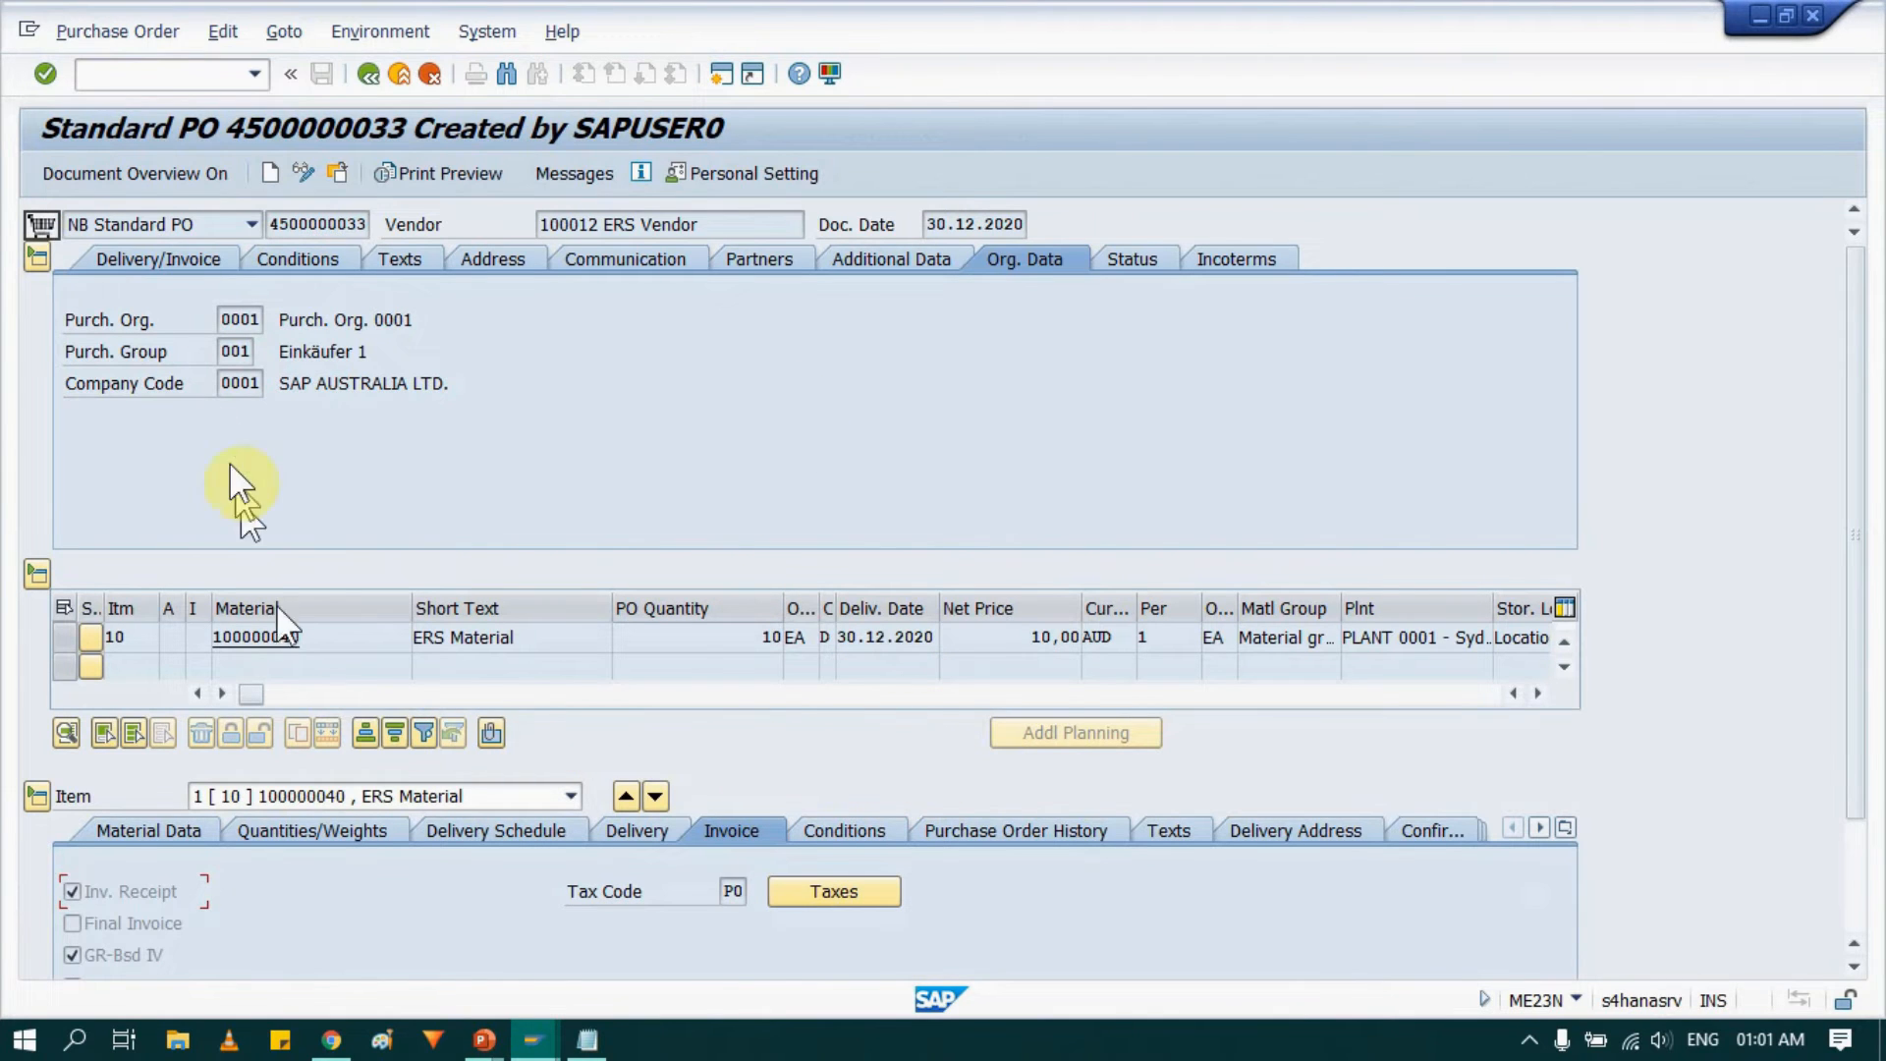
pyautogui.moveTo(272, 218); pyautogui.dragTo(363, 218)
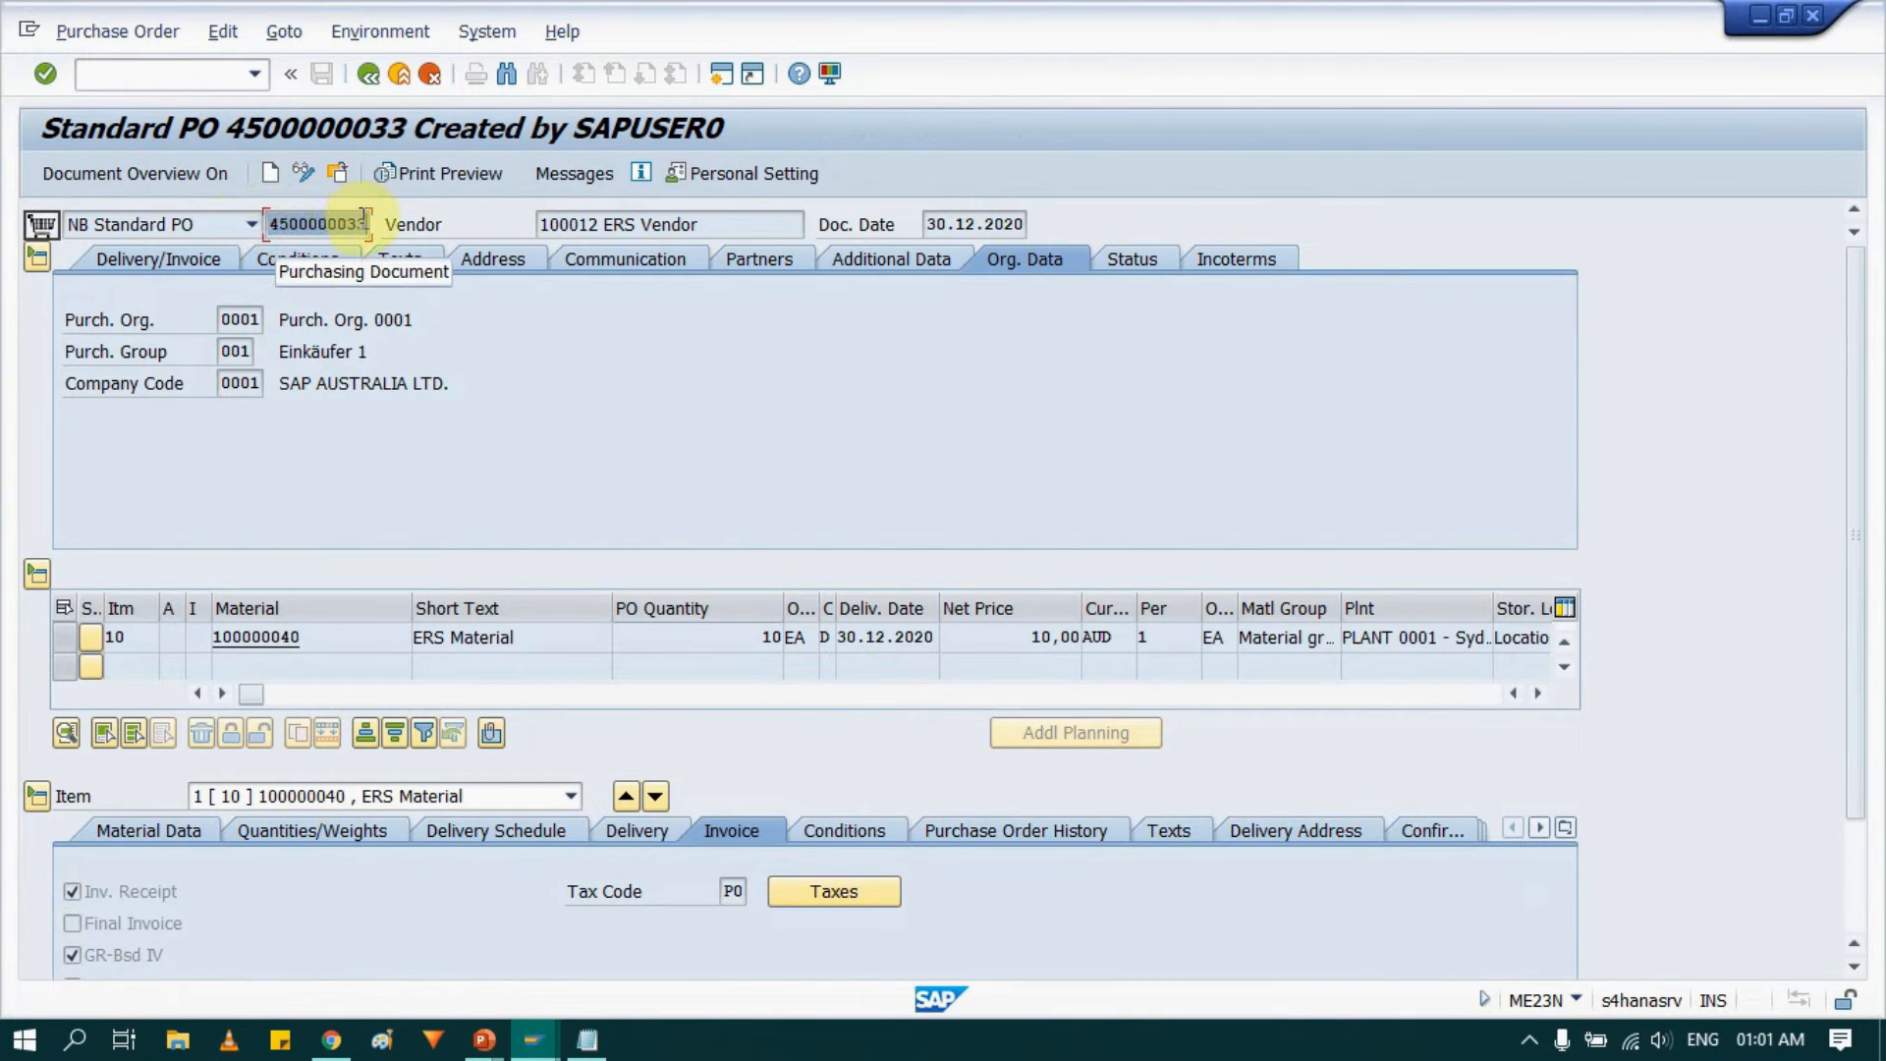
pyautogui.click(367, 220)
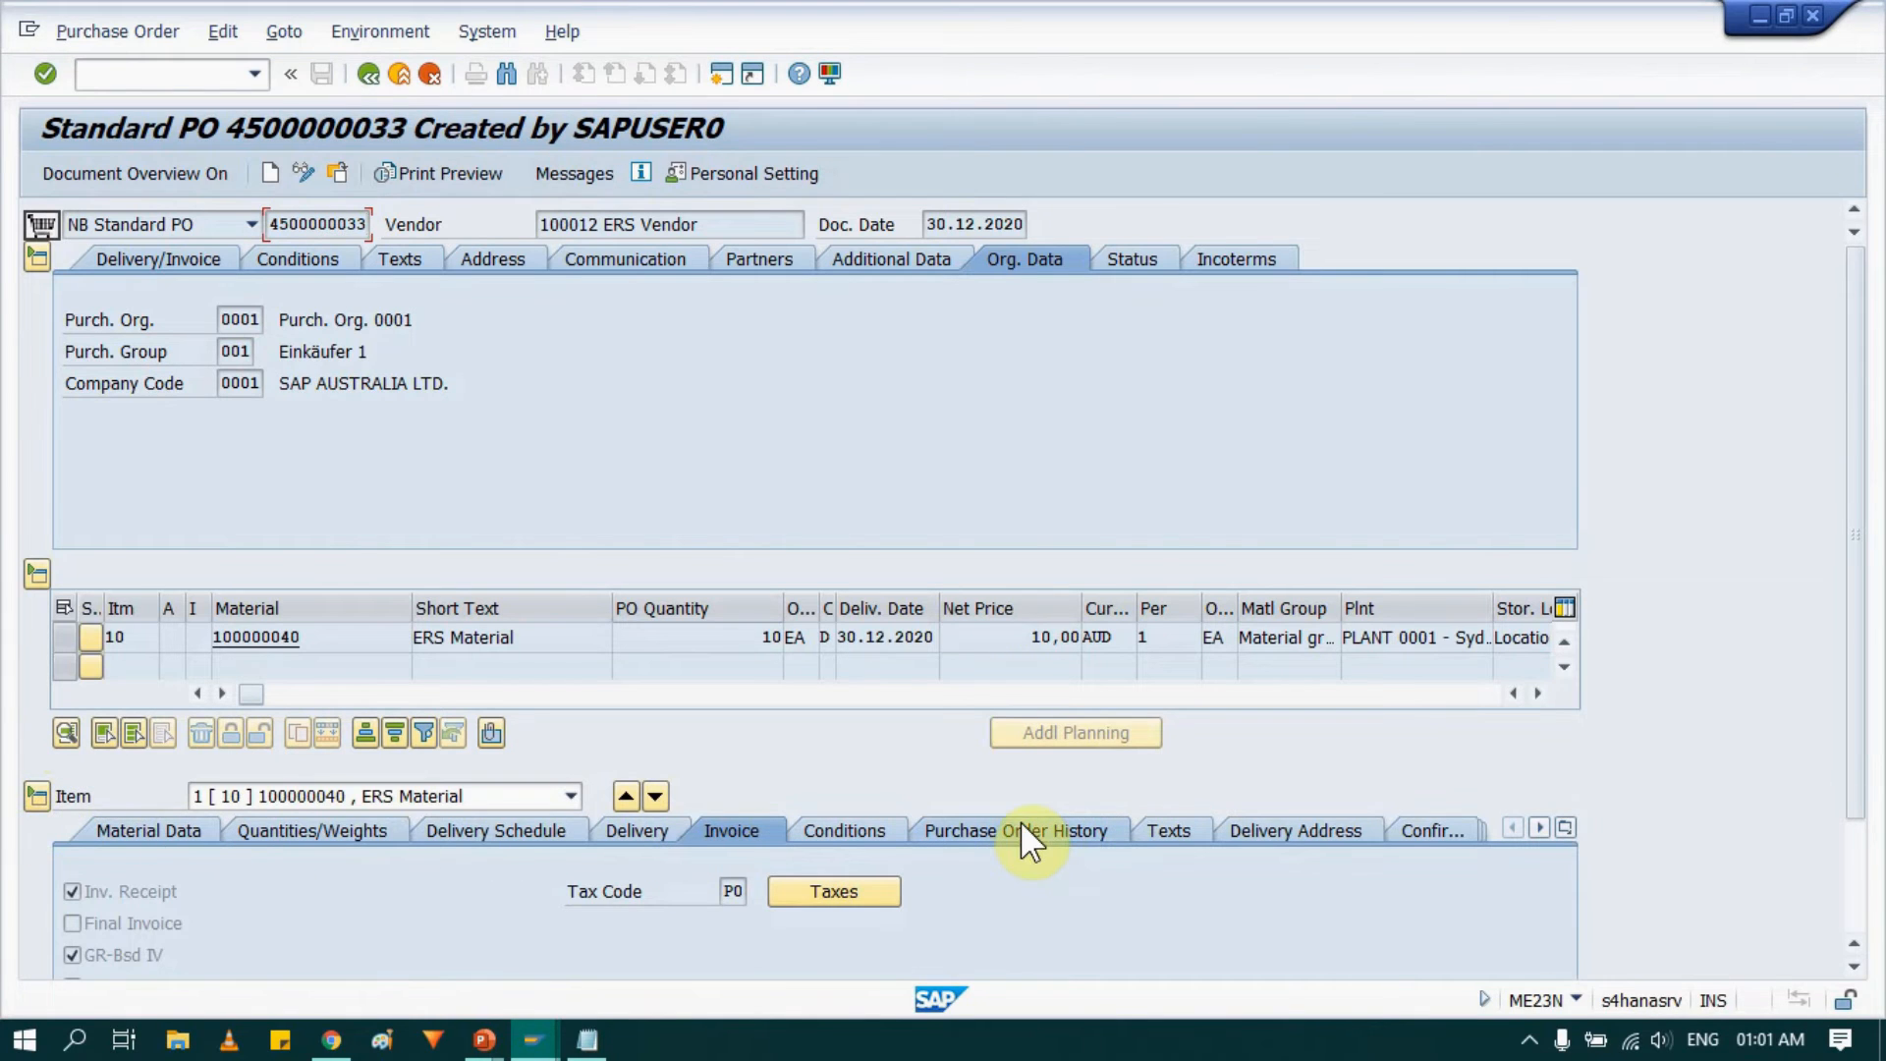
pyautogui.click(98, 254)
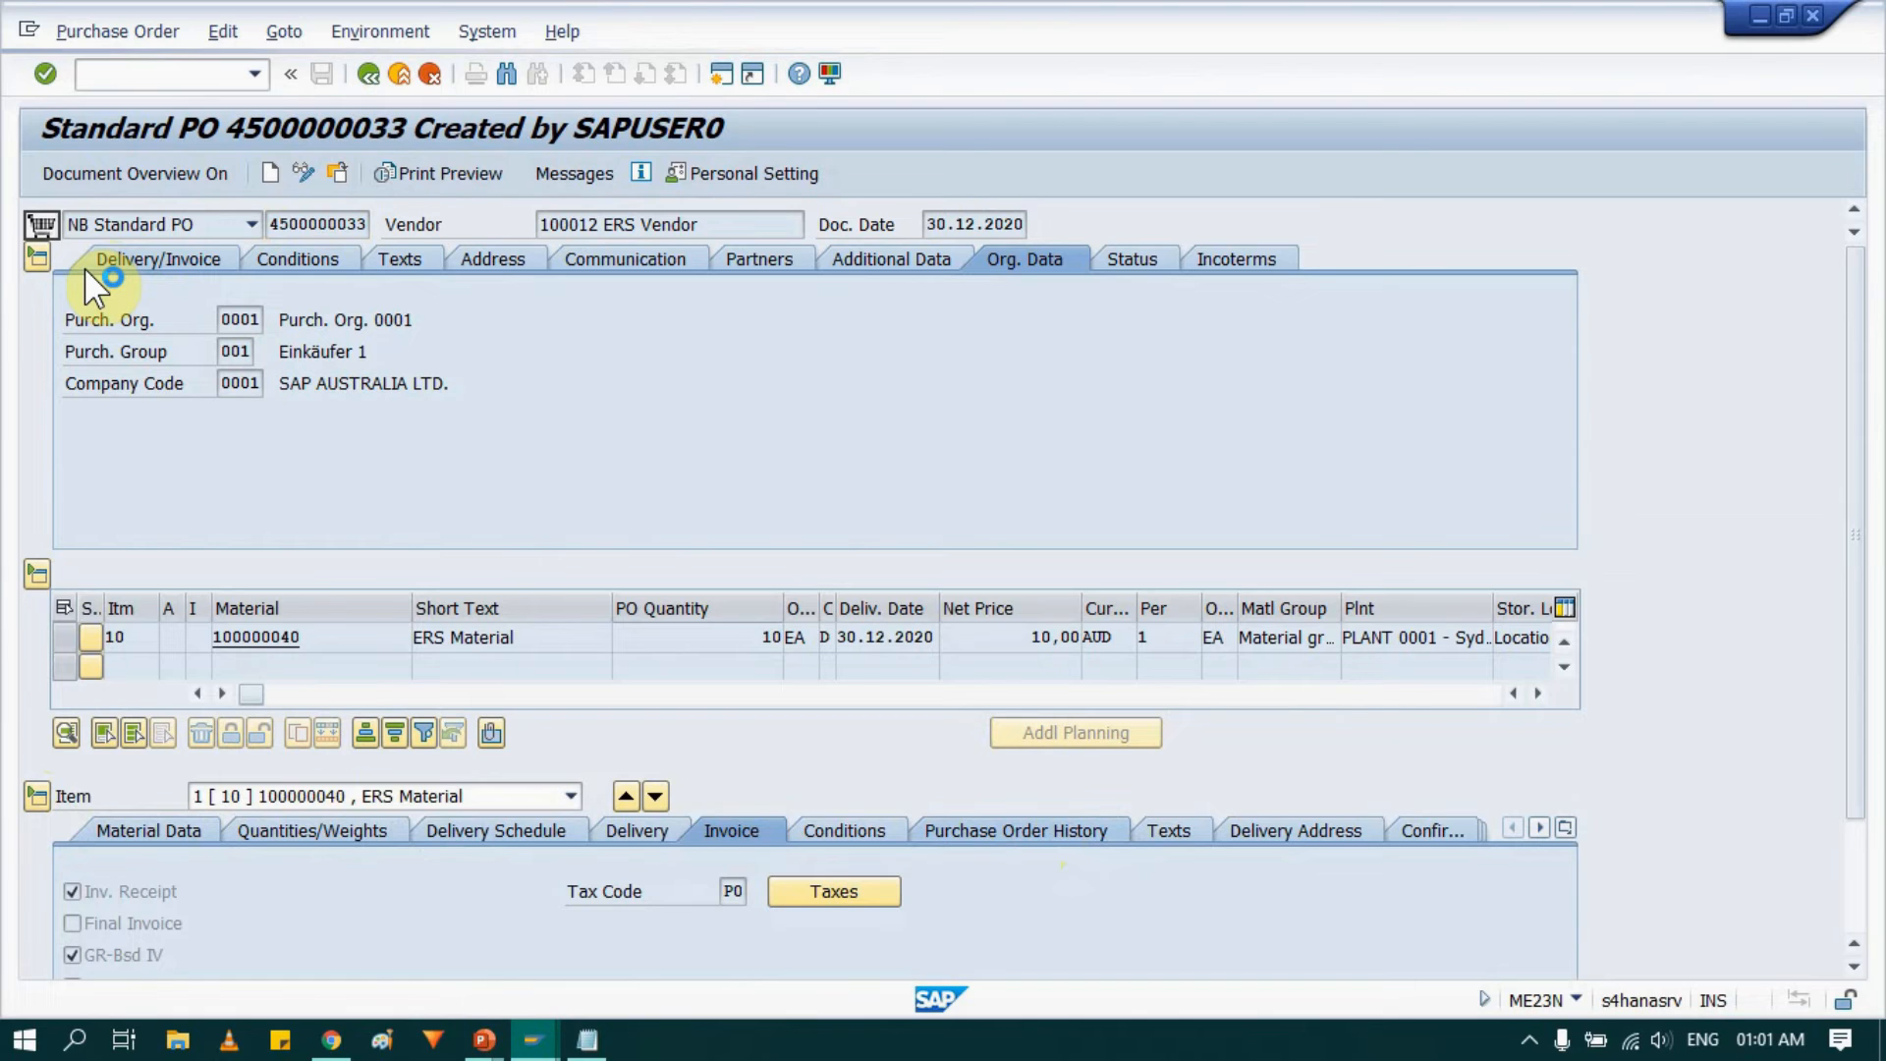
pyautogui.click(978, 833)
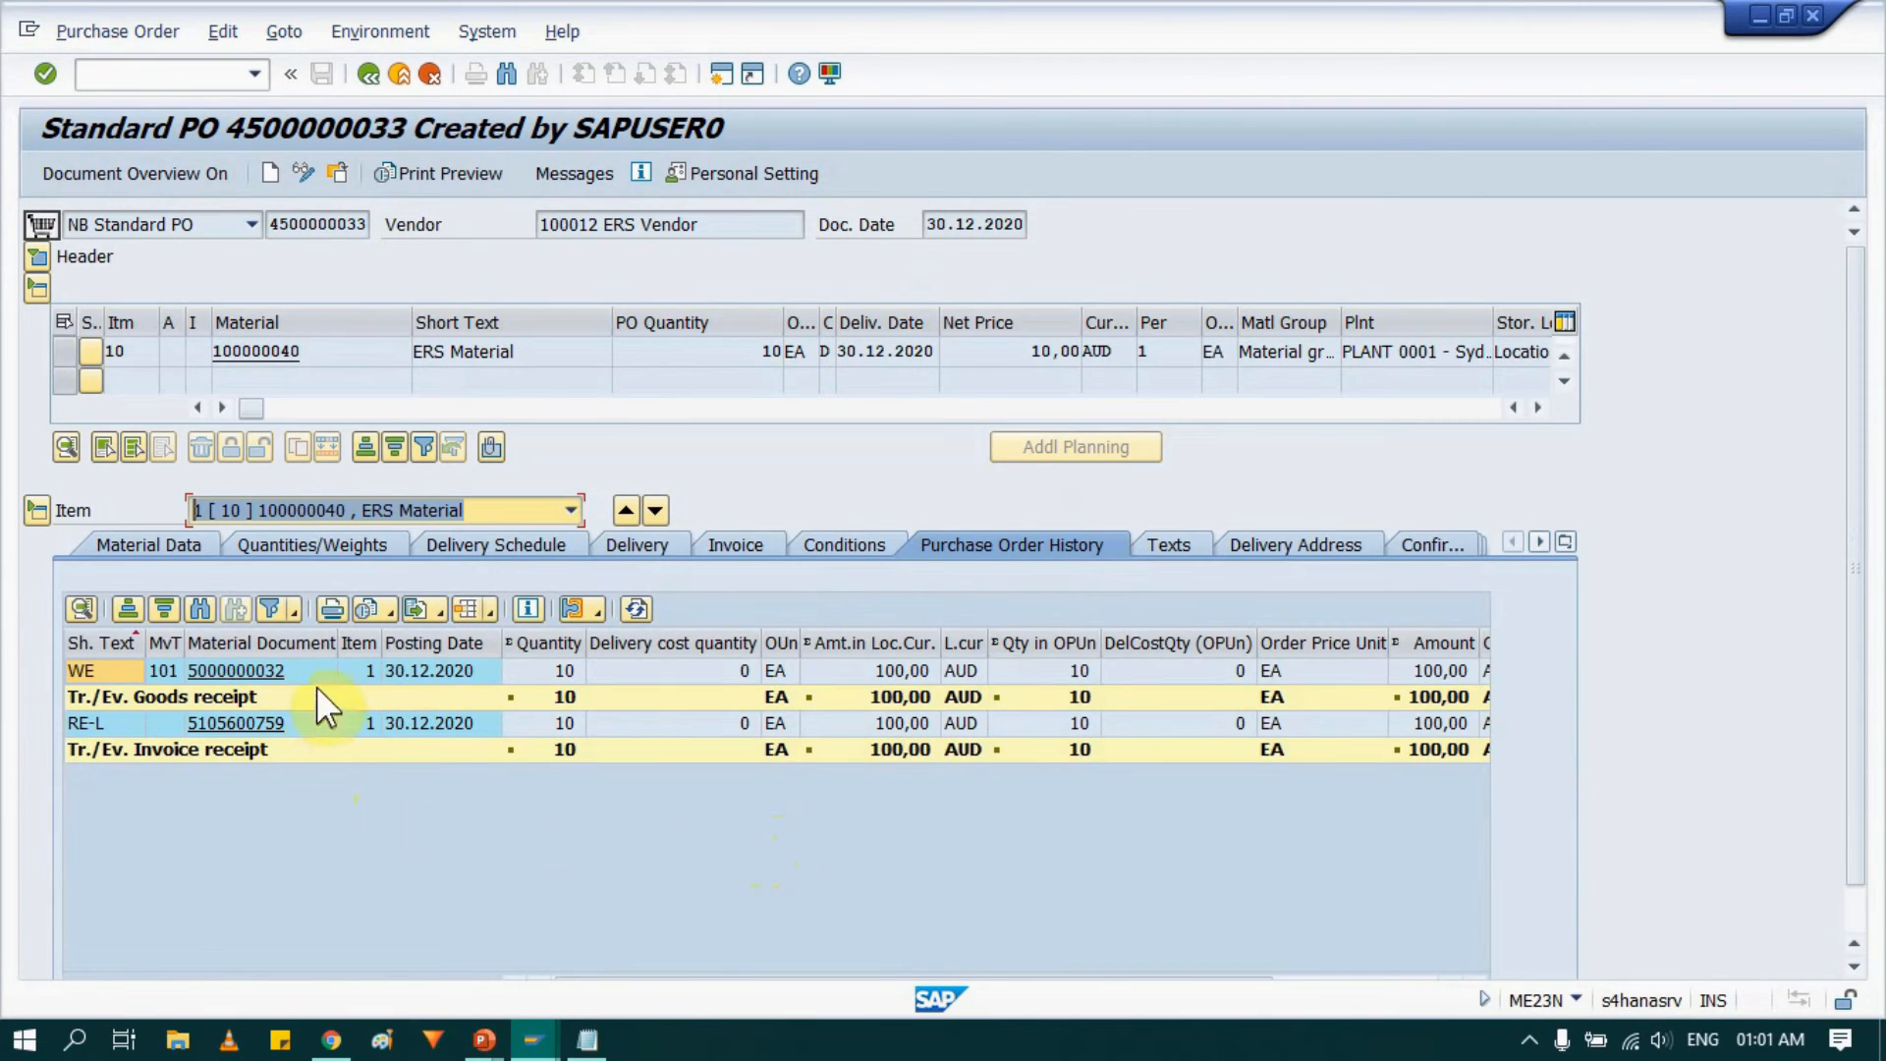
pyautogui.click(244, 694)
pyautogui.click(254, 751)
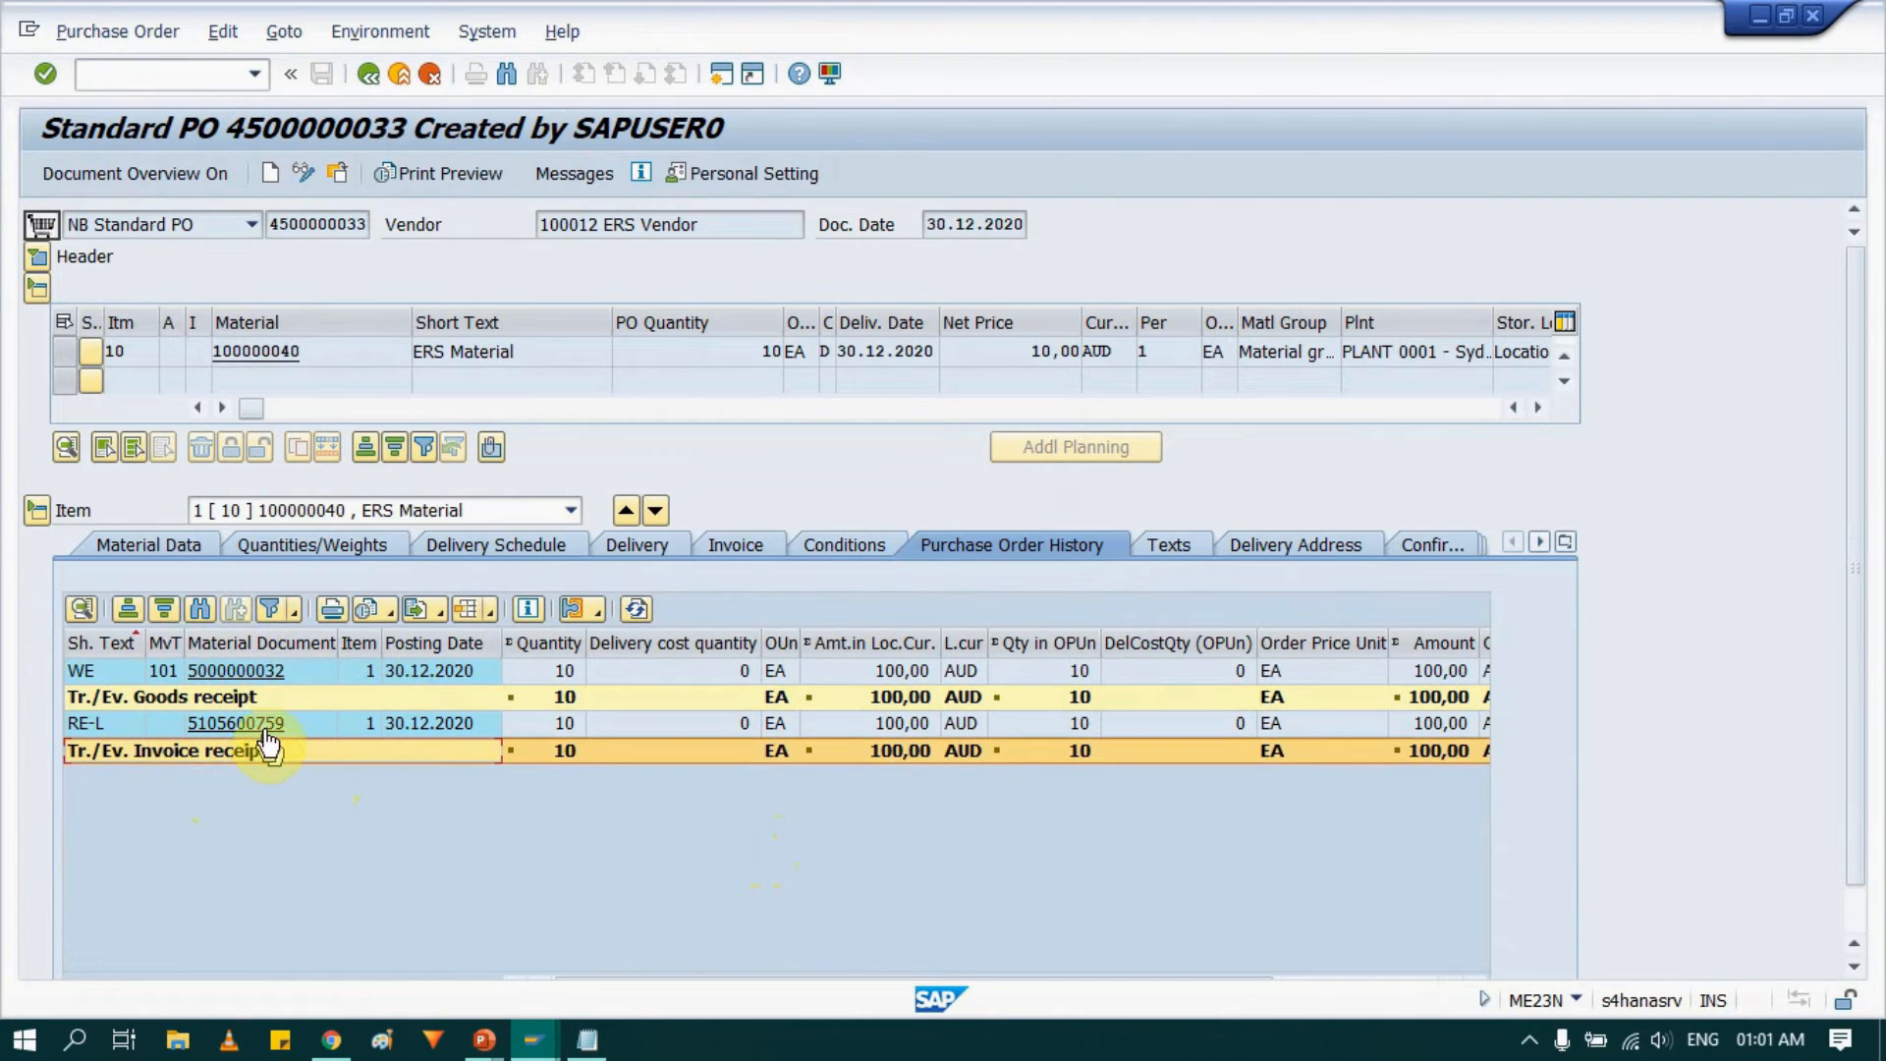
# Expand the purchase order header and review the ordered, delivered and invoiced quantities on its status overview.
pyautogui.click(38, 251)
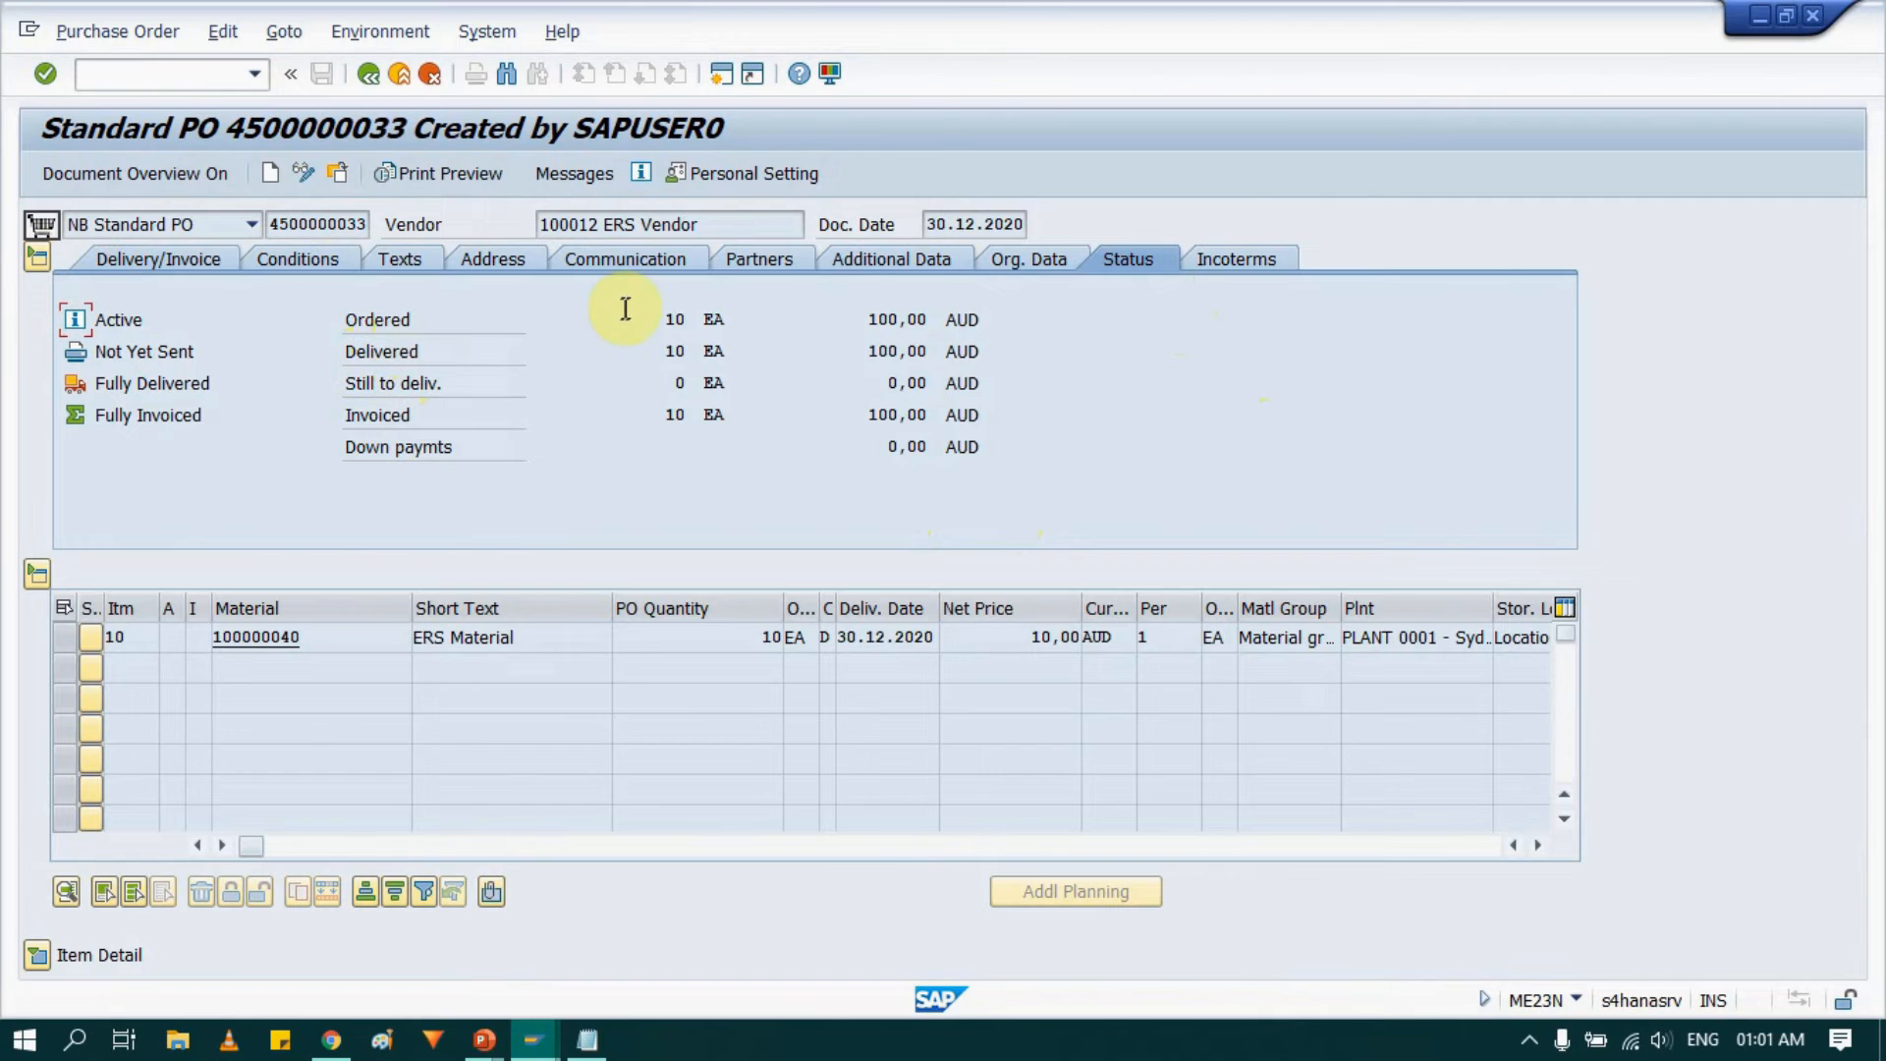
pyautogui.click(669, 317)
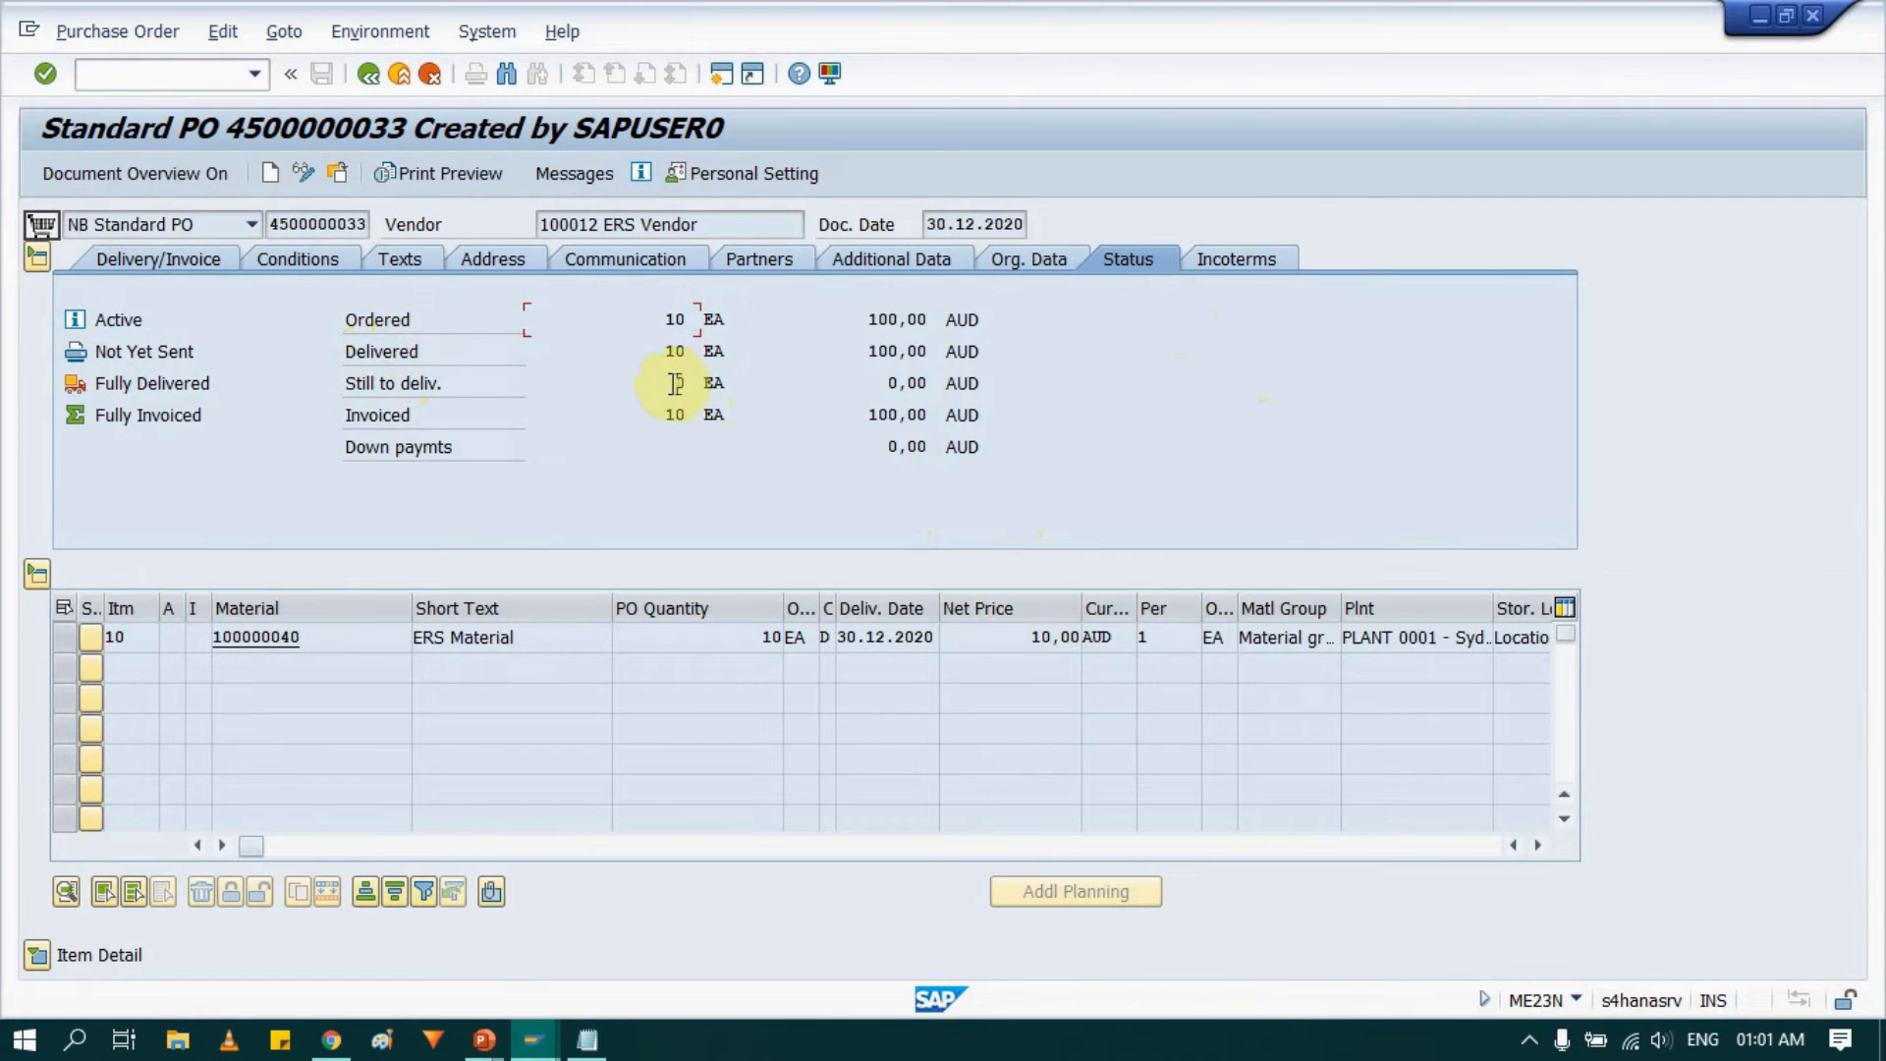
pyautogui.click(668, 351)
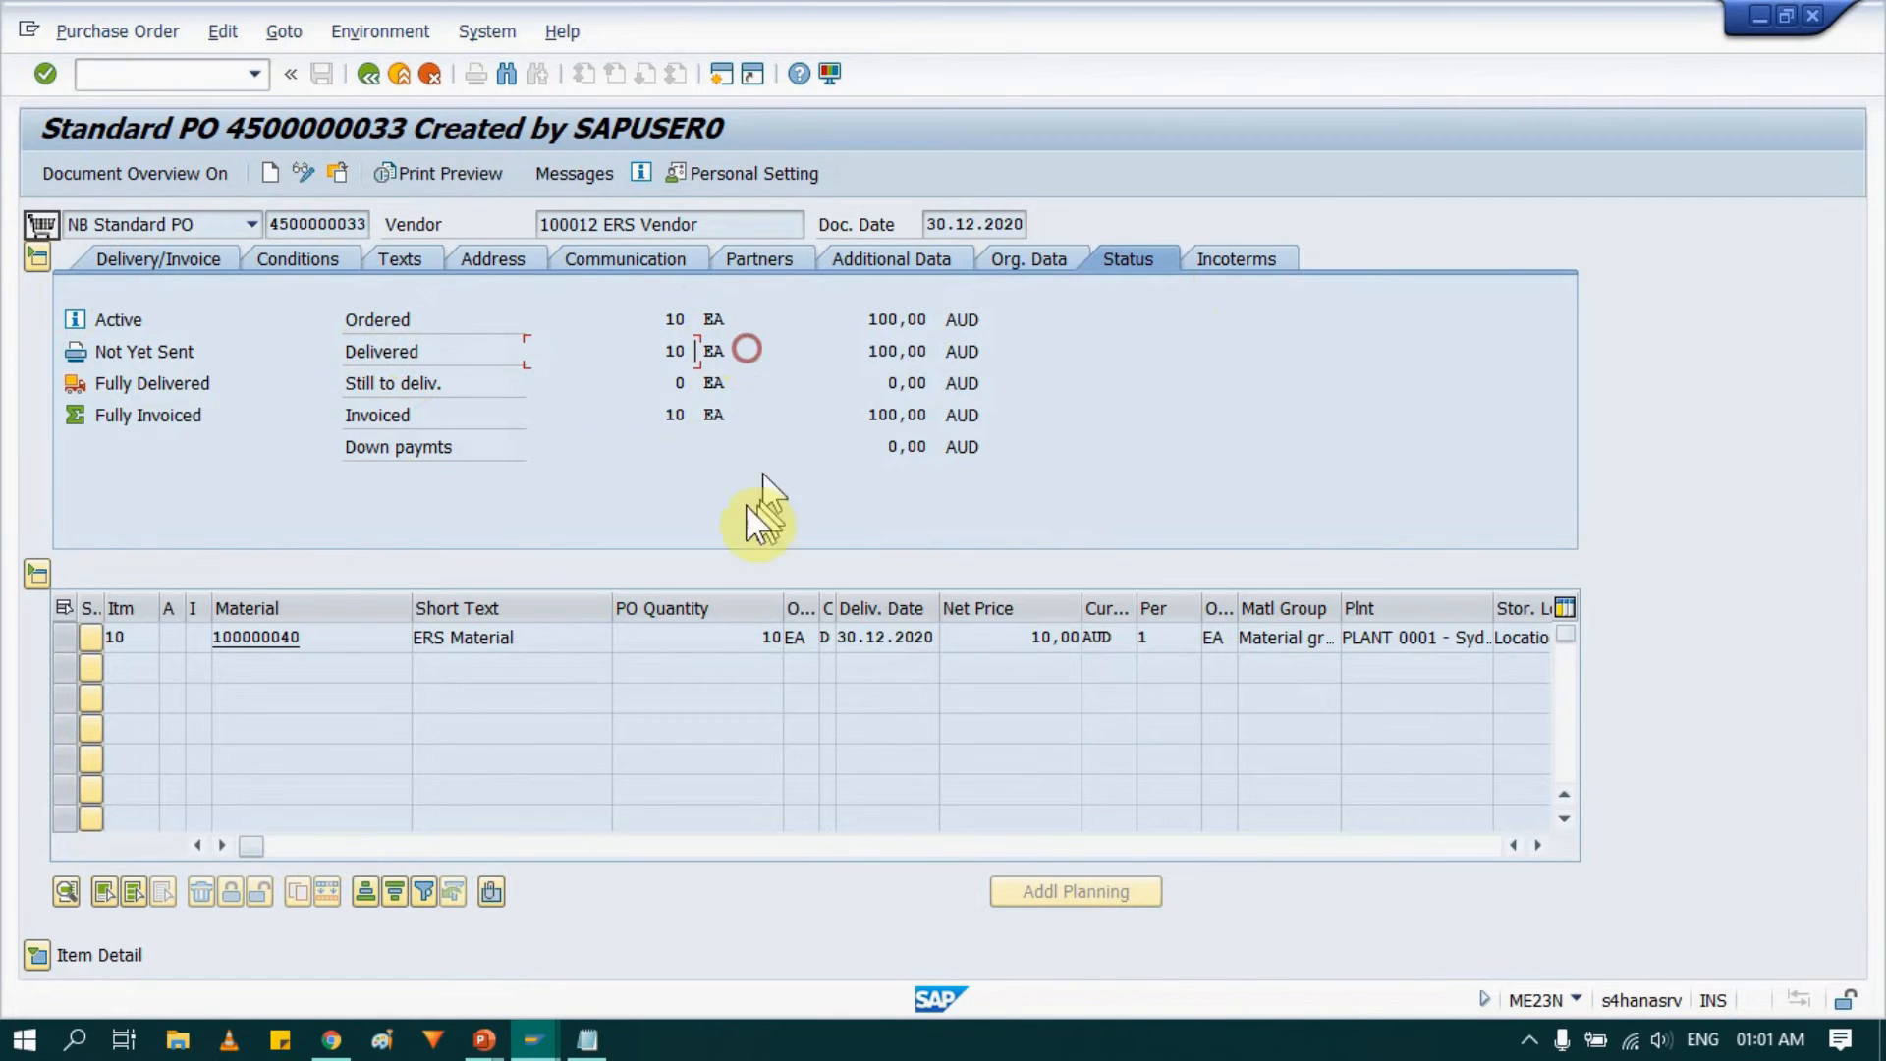
pyautogui.click(651, 414)
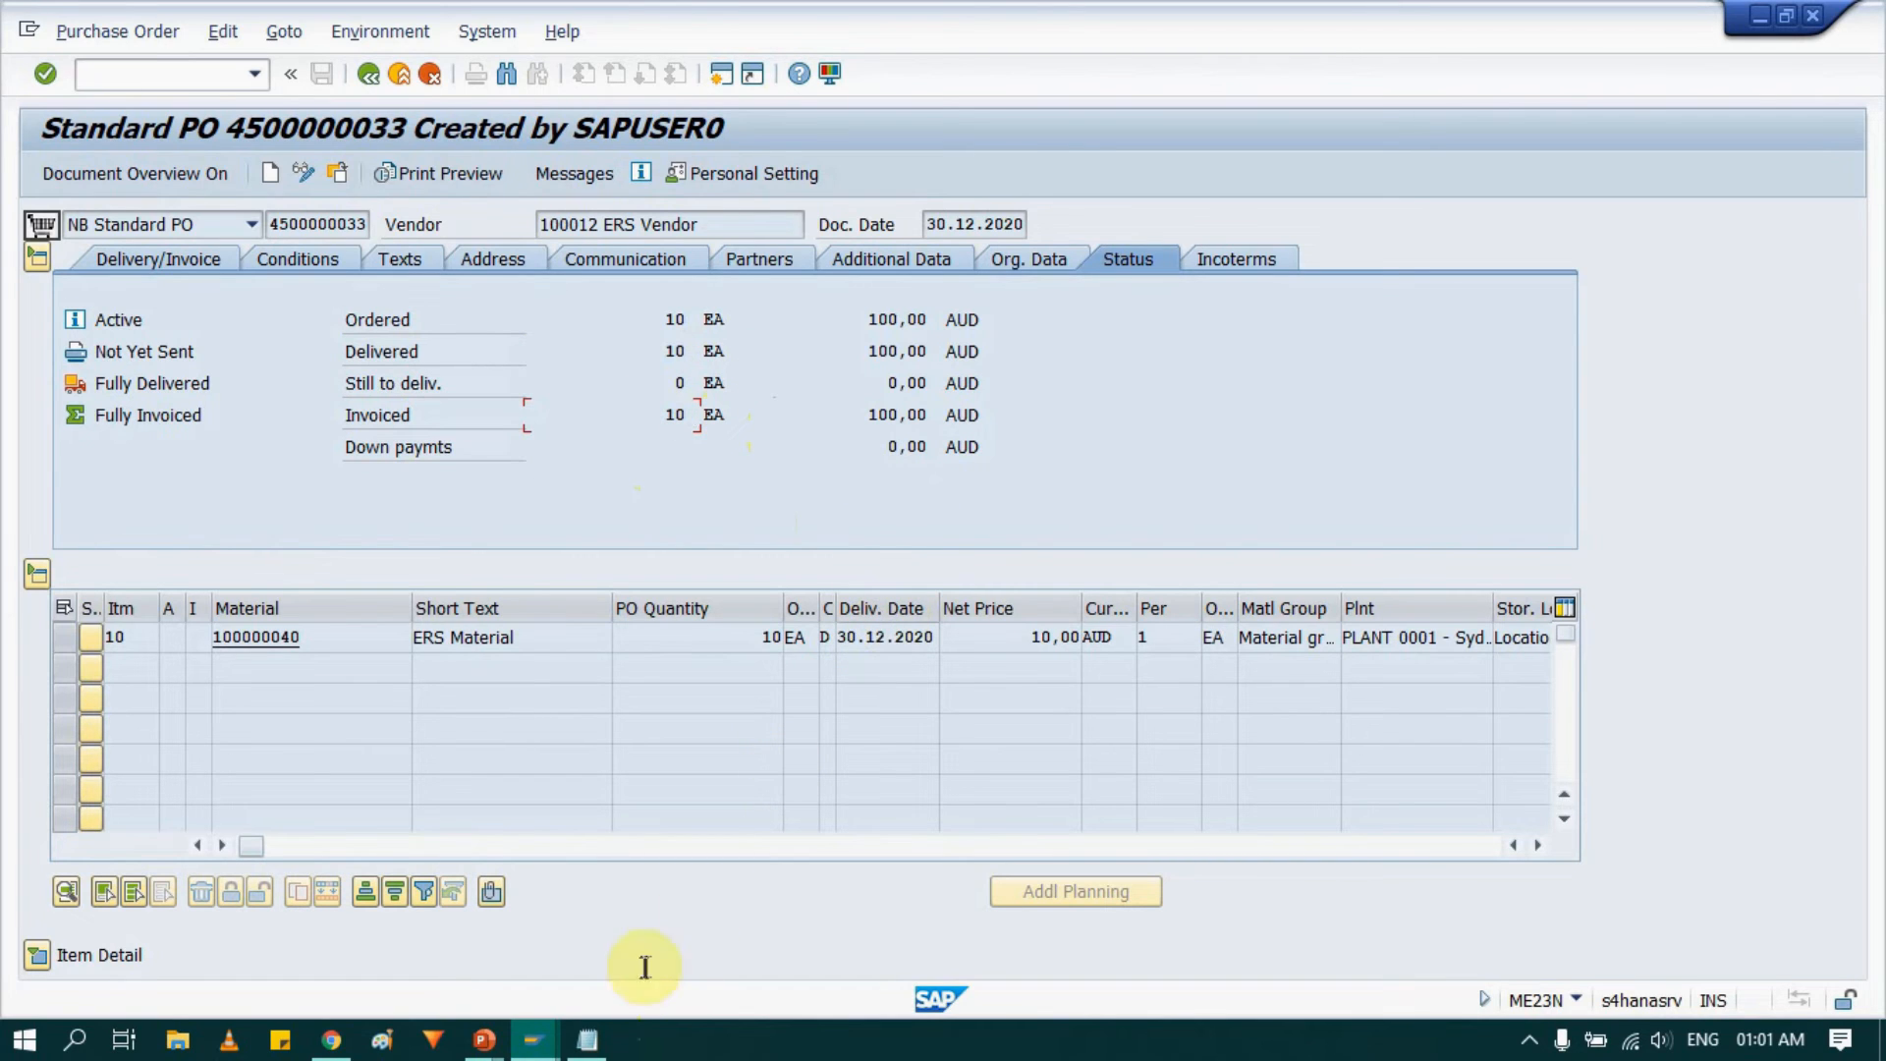
pyautogui.moveTo(544, 1053)
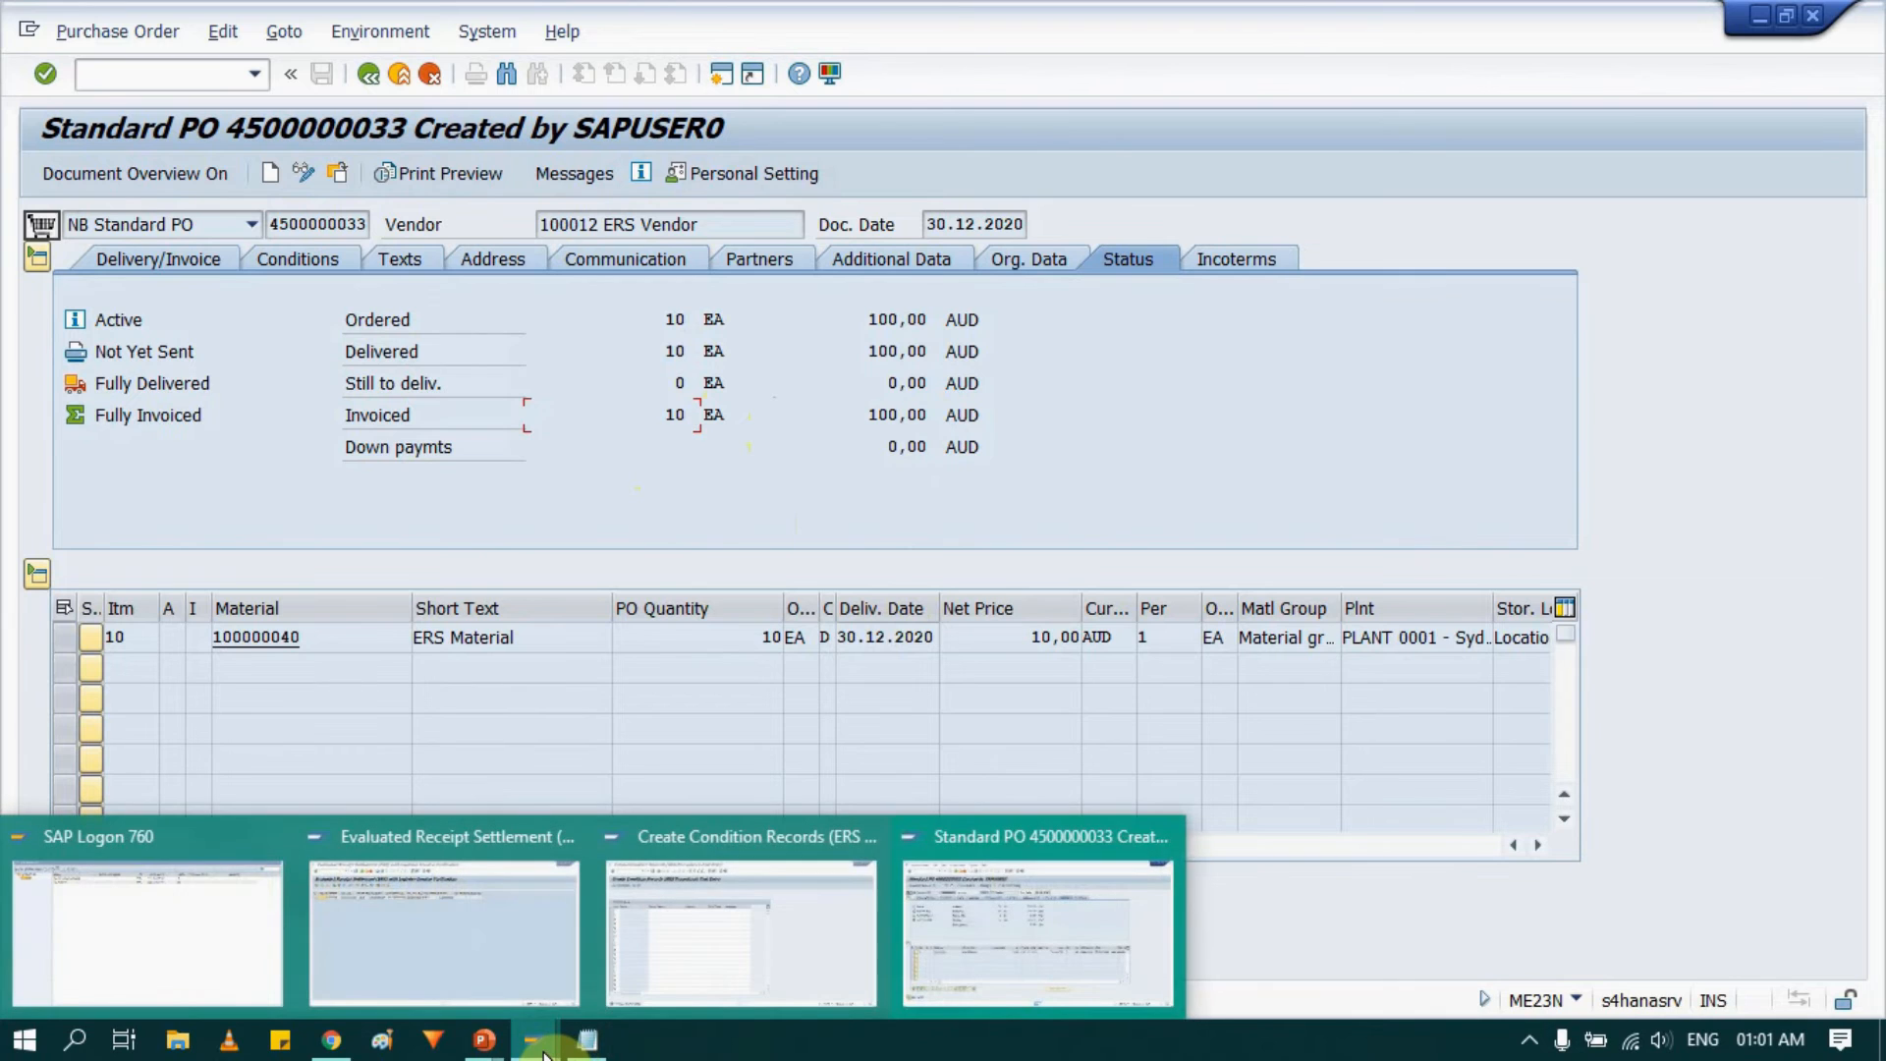
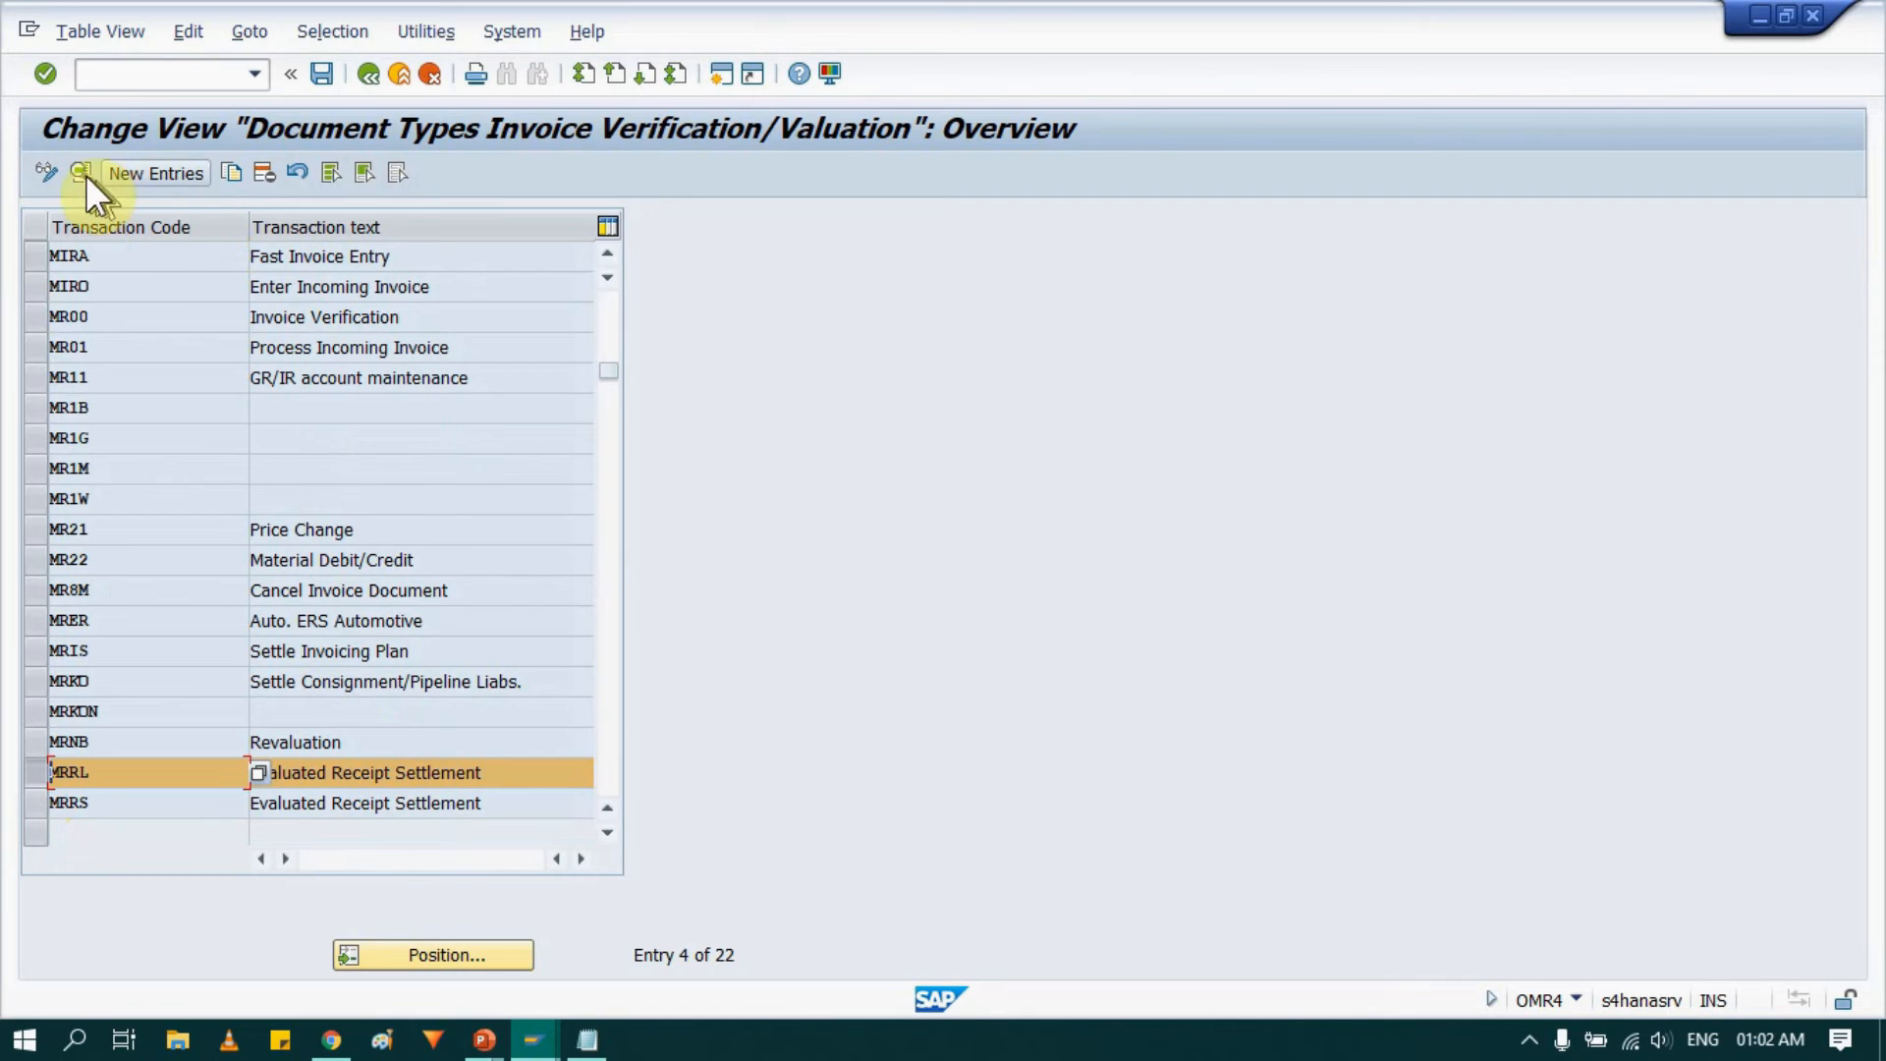
# Open the MRRL entry's details and review its default document type RE in the value help, then return to the overview.
pyautogui.doubleClick(171, 770)
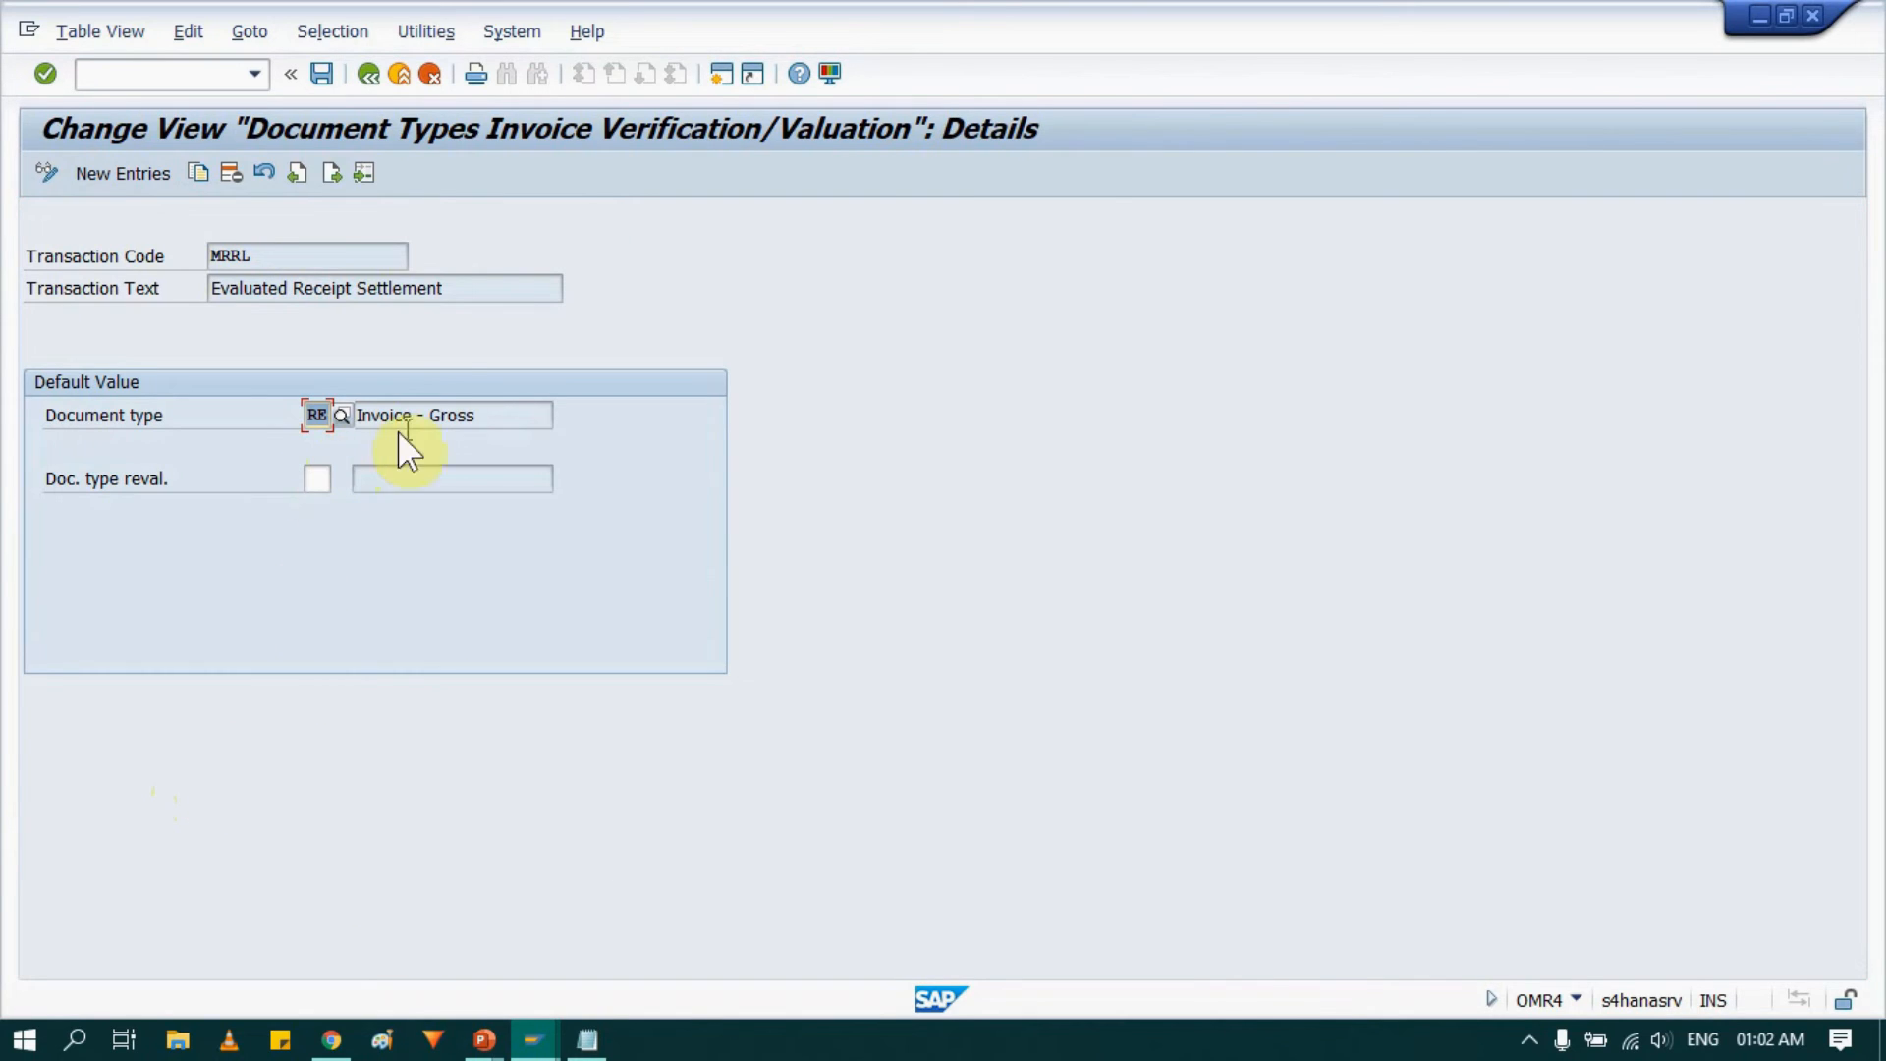
pyautogui.click(481, 415)
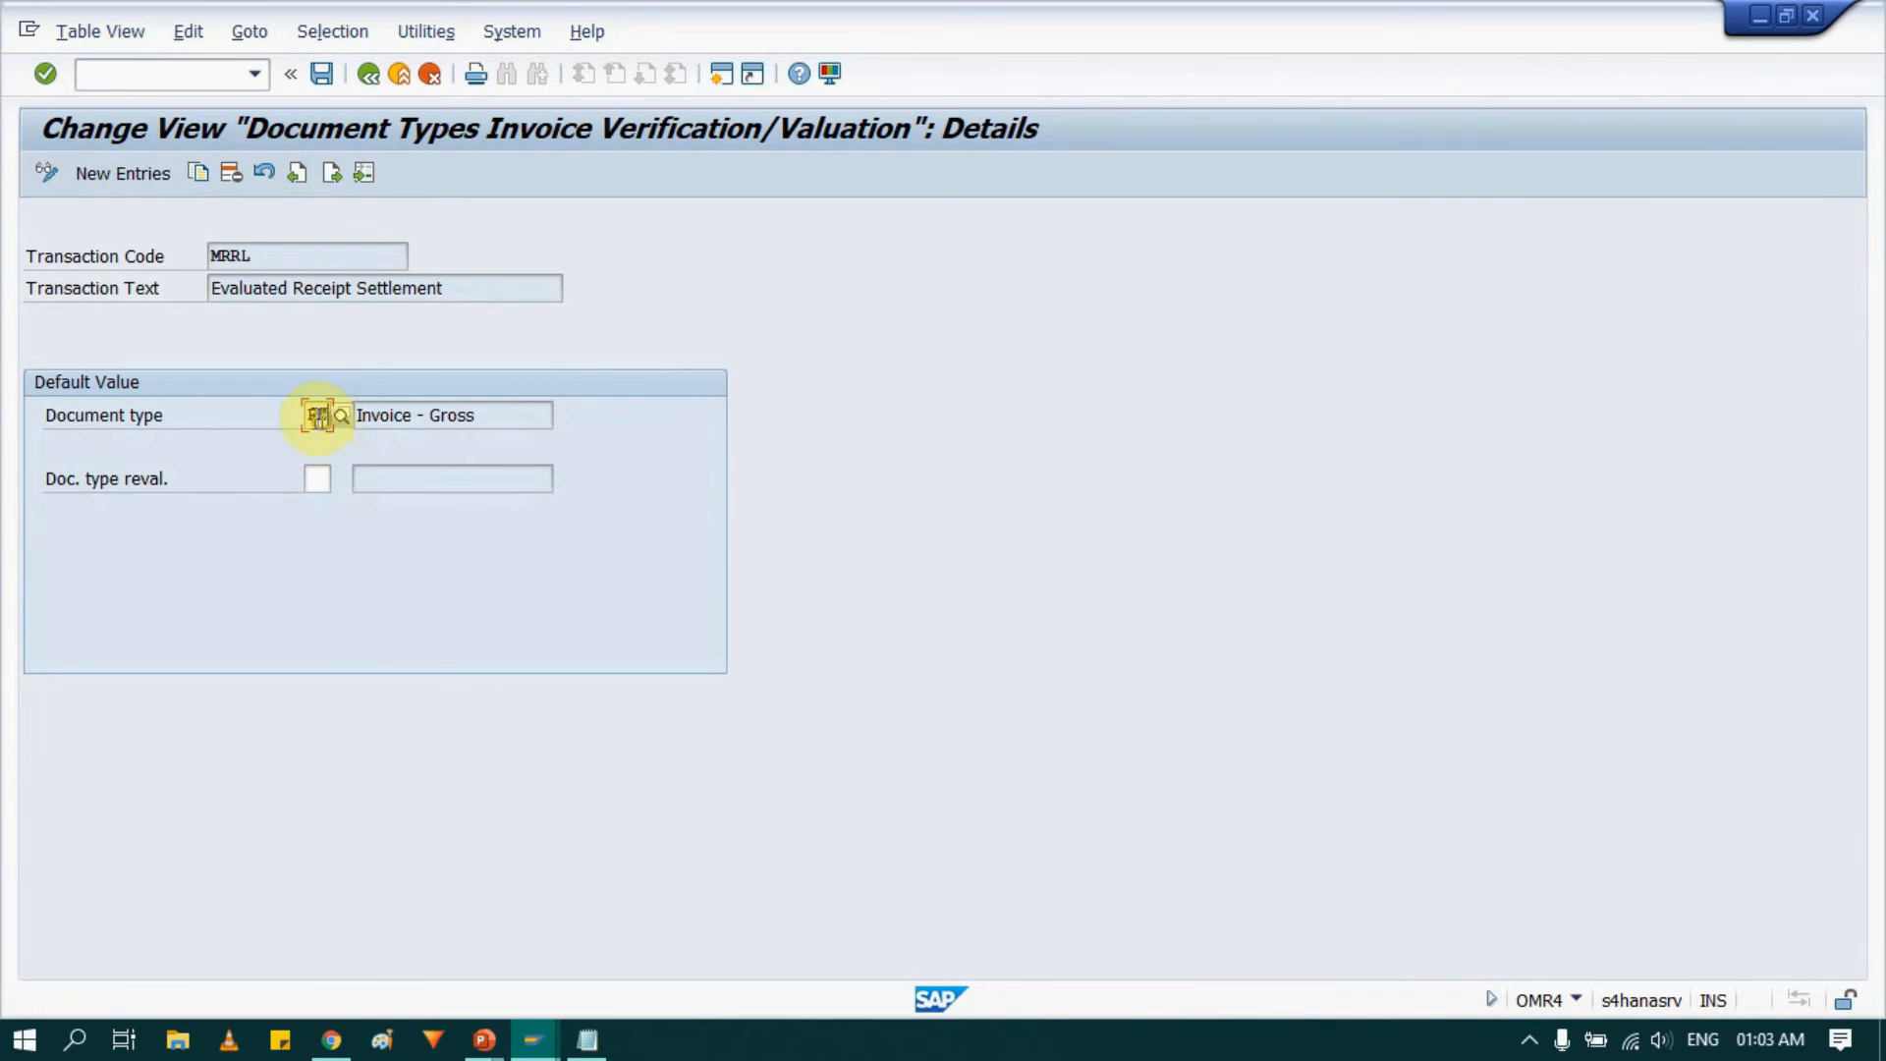
pyautogui.click(319, 413)
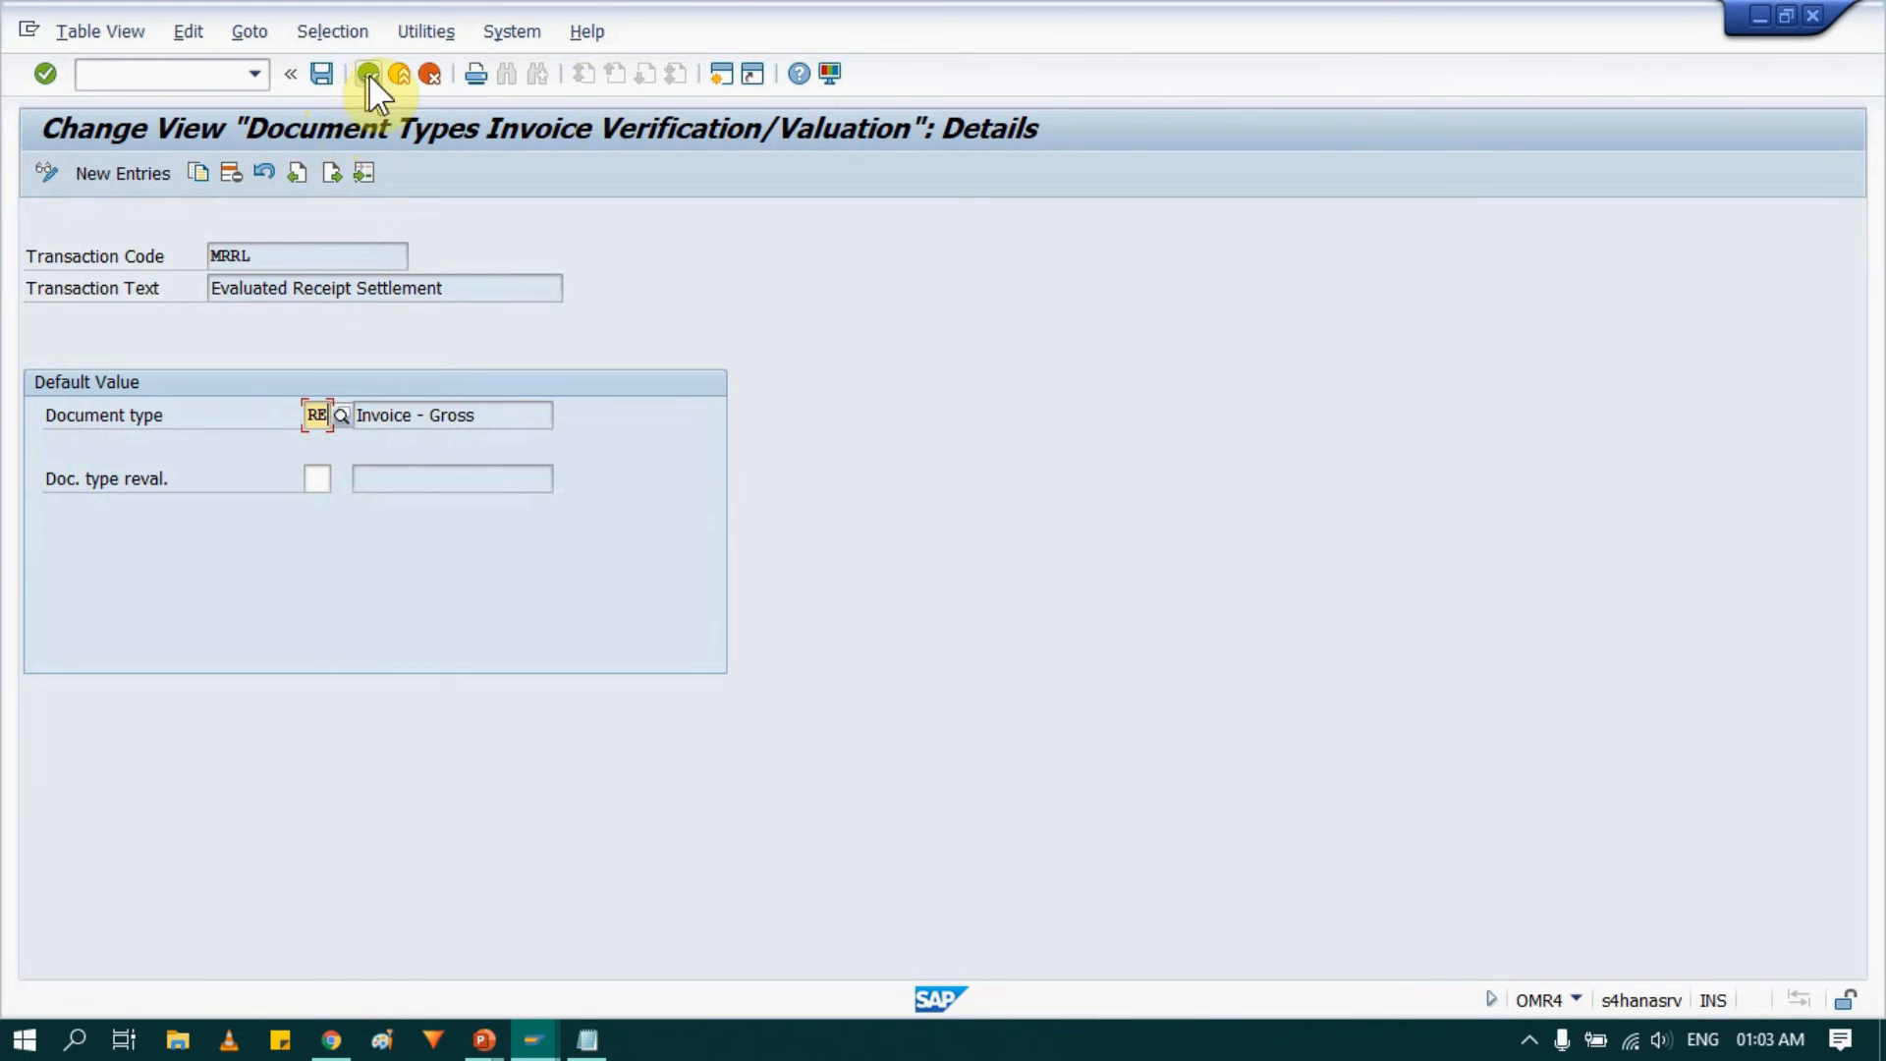
pyautogui.click(341, 413)
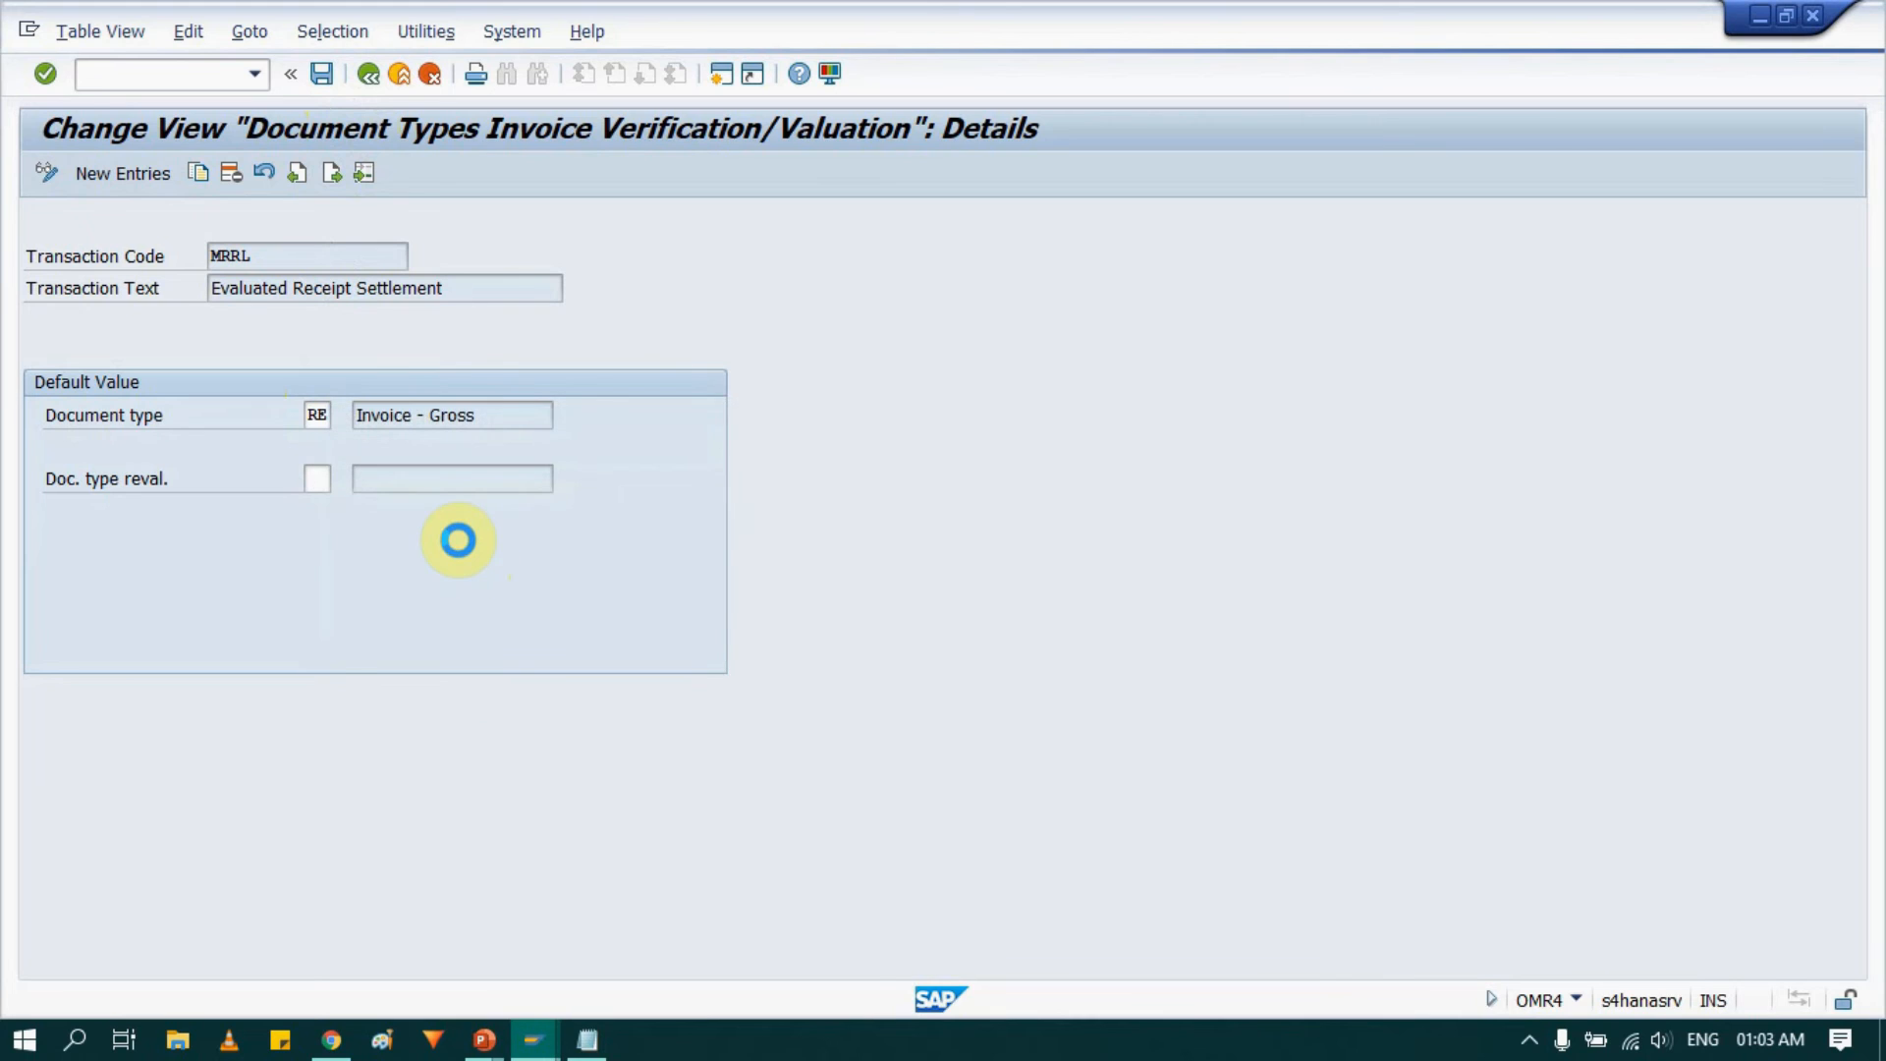
pyautogui.scroll(-6, 454, 703)
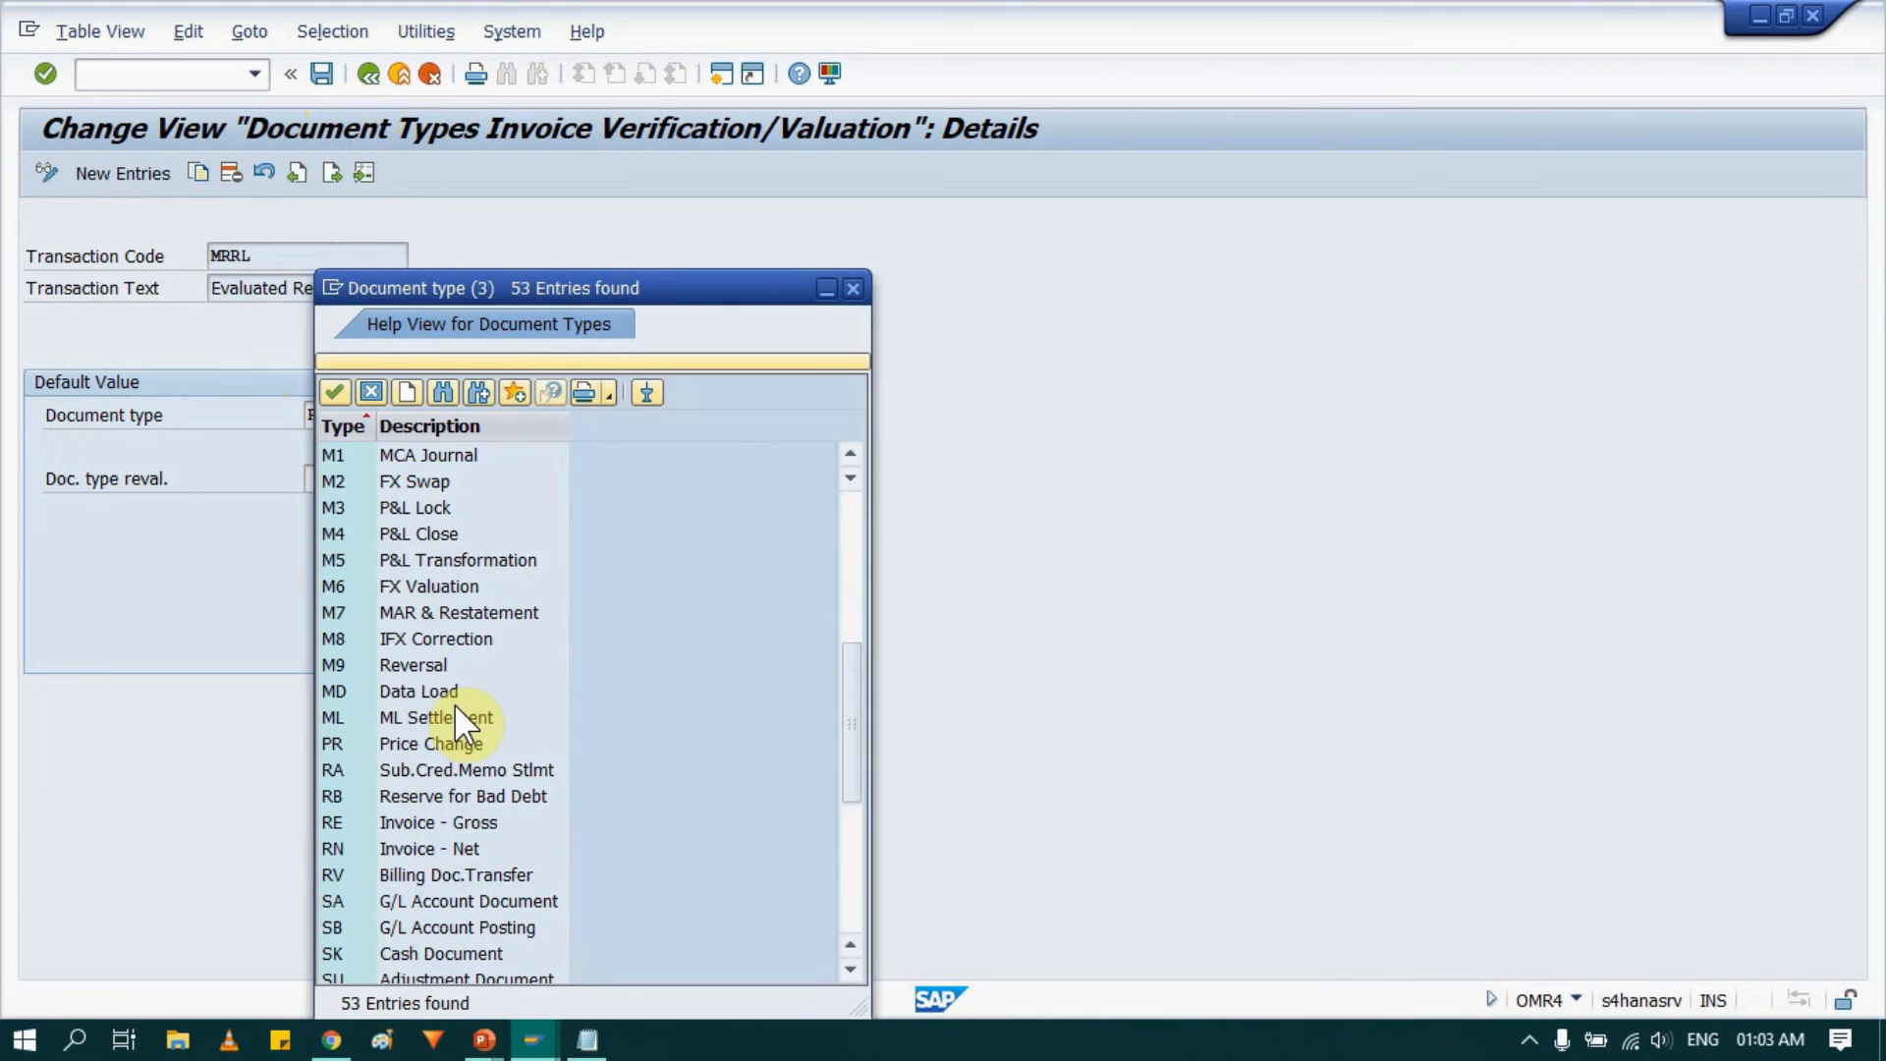
pyautogui.scroll(-5, 451, 707)
pyautogui.scroll(6, 432, 766)
pyautogui.click(351, 749)
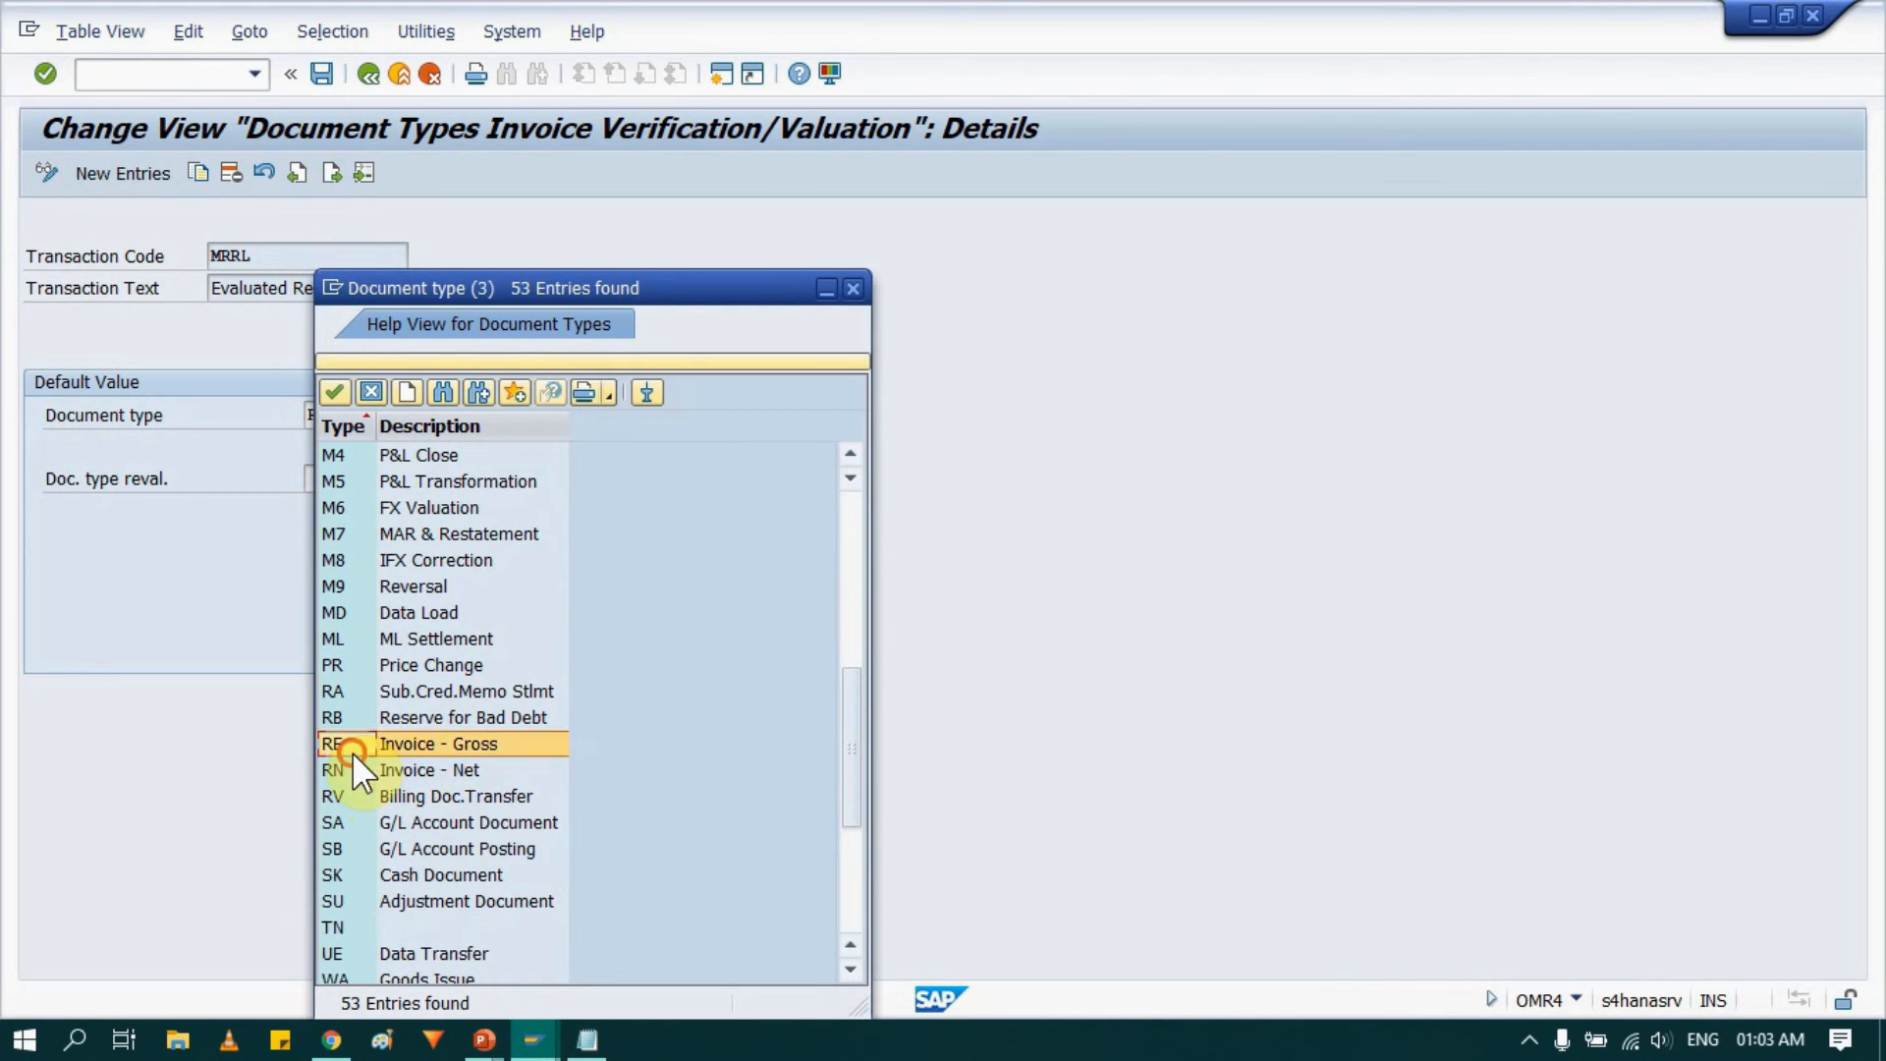
pyautogui.click(852, 287)
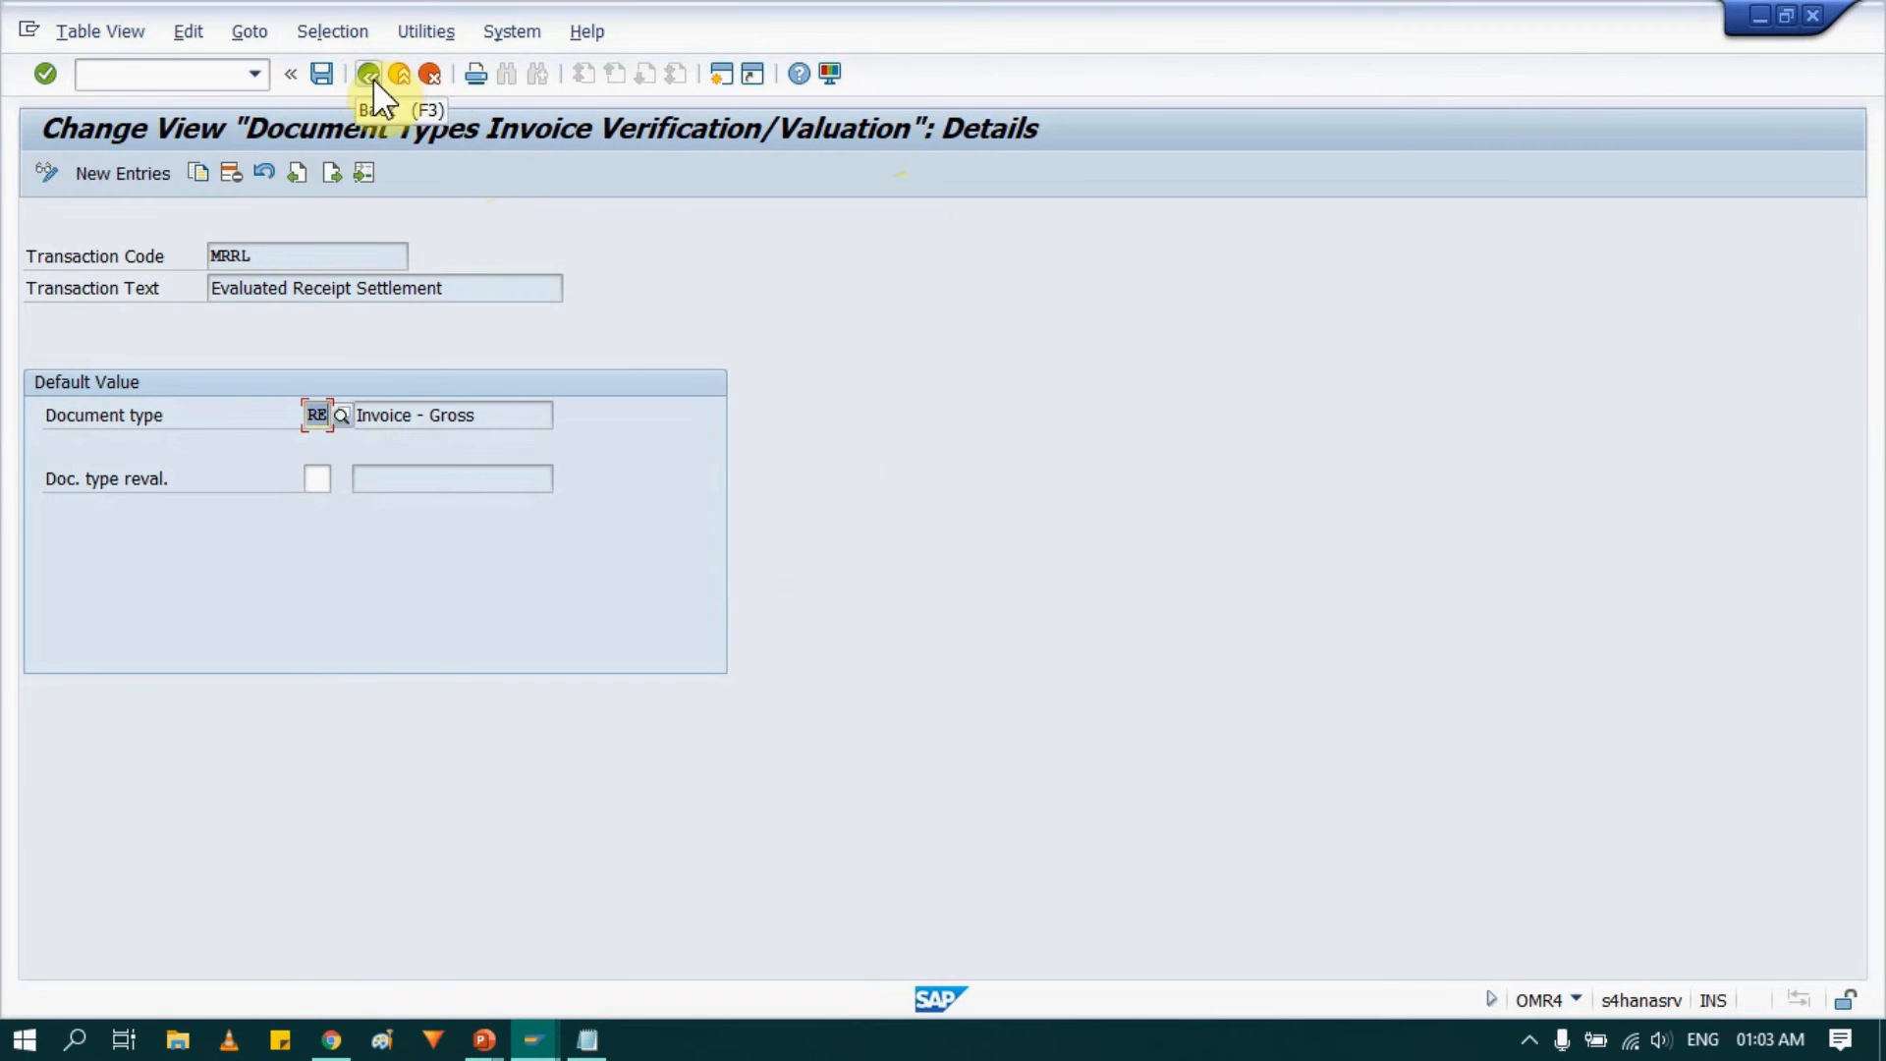
pyautogui.click(373, 78)
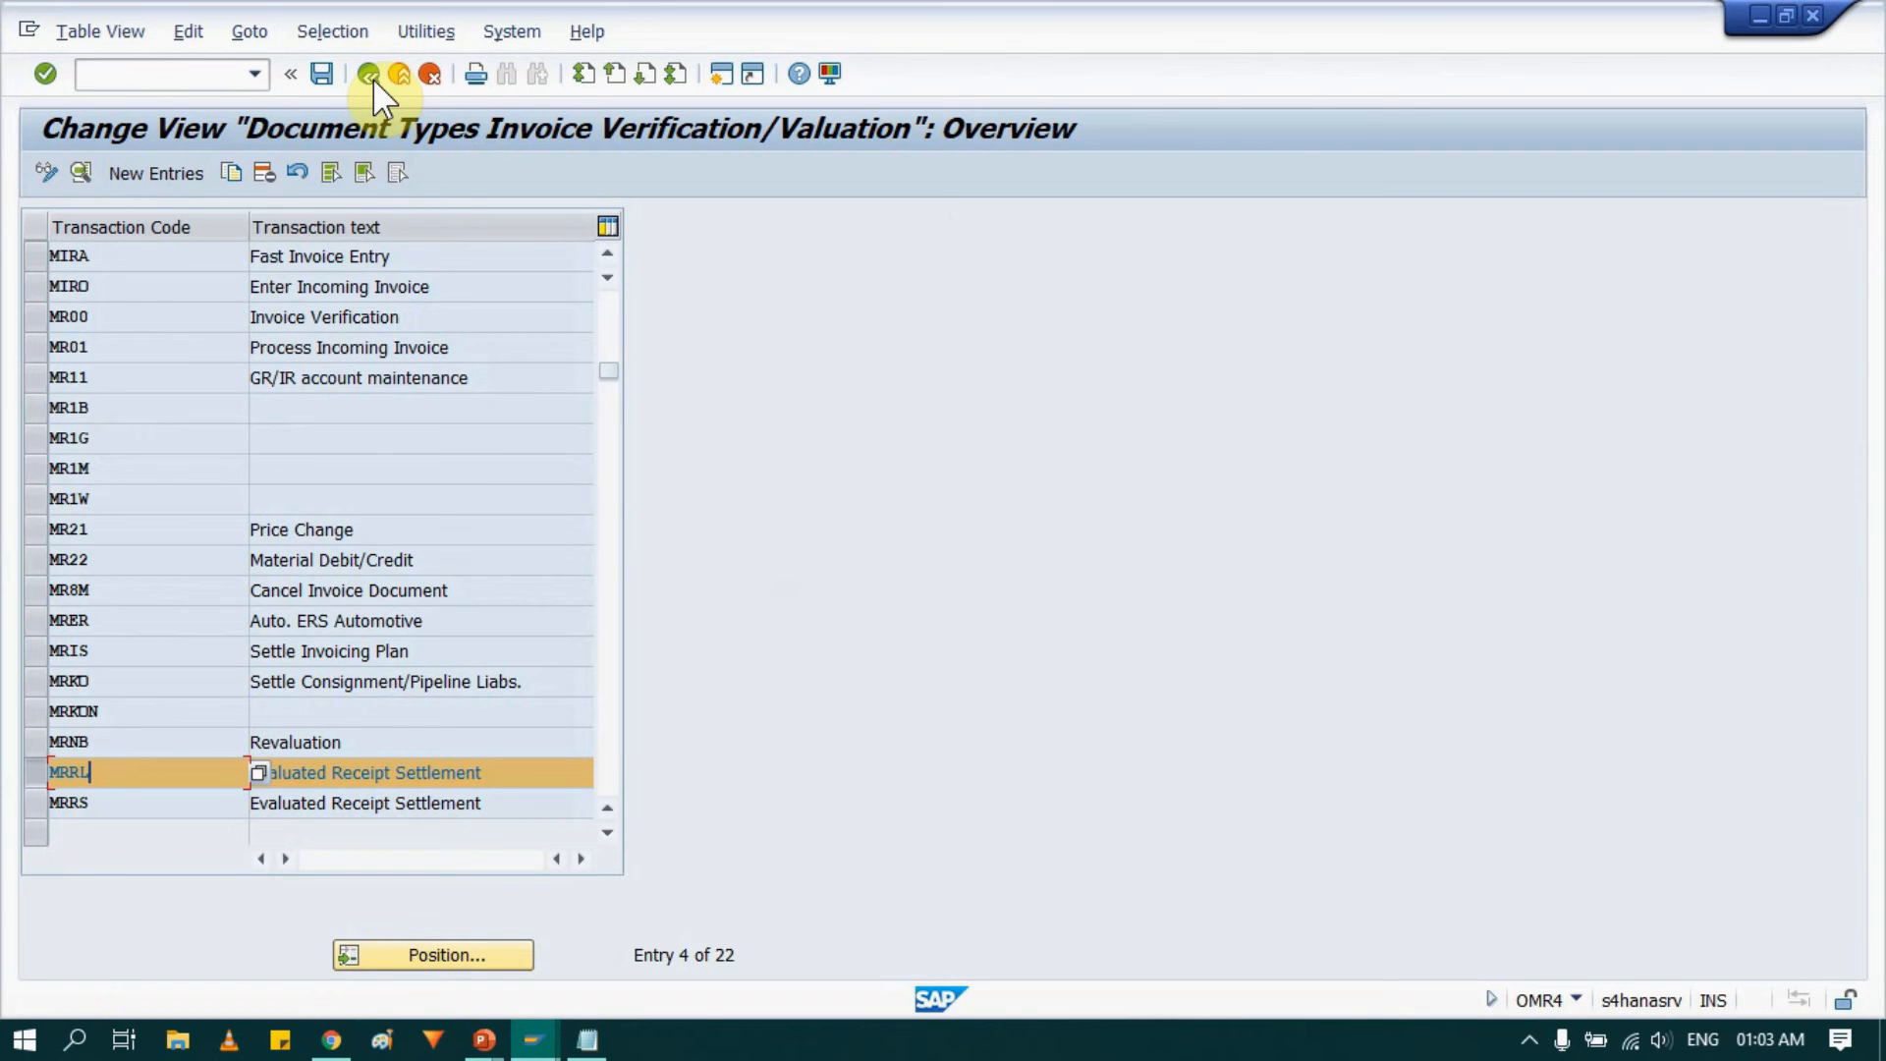
pyautogui.click(373, 79)
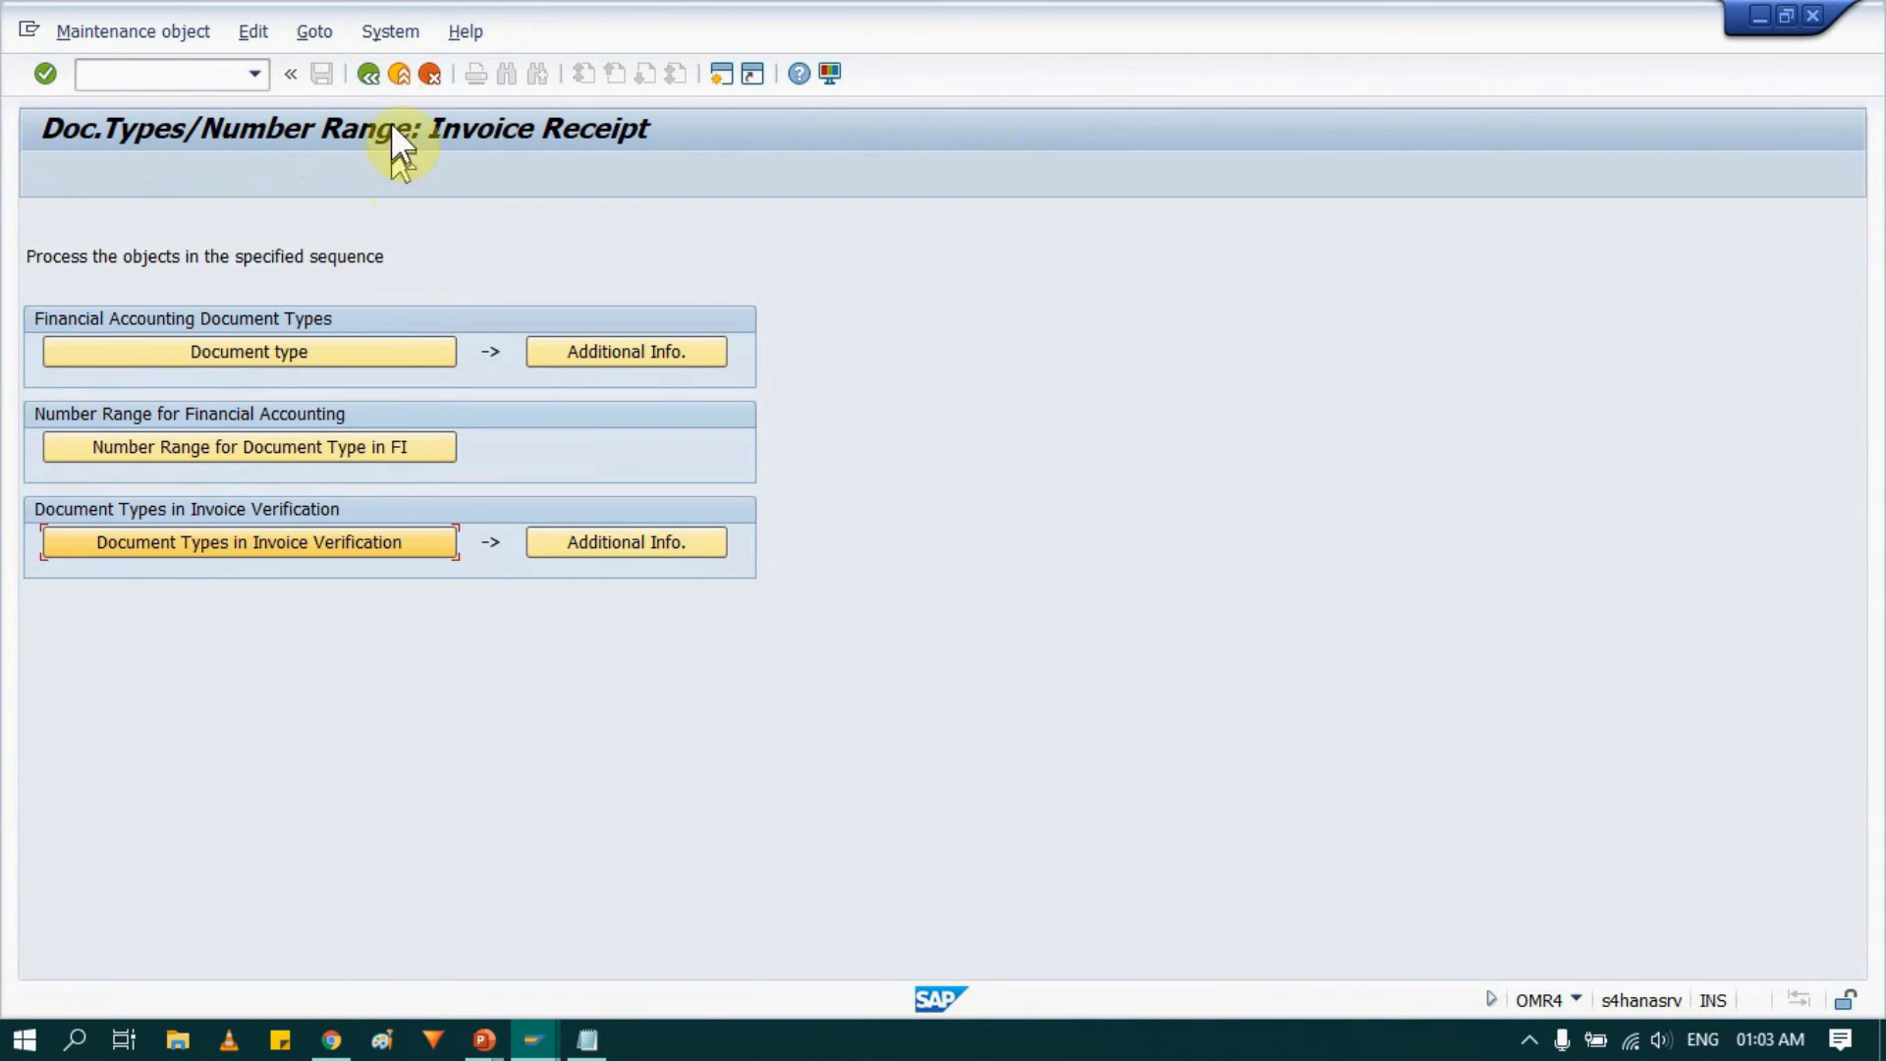
pyautogui.hotkey('alt', 'Tab')
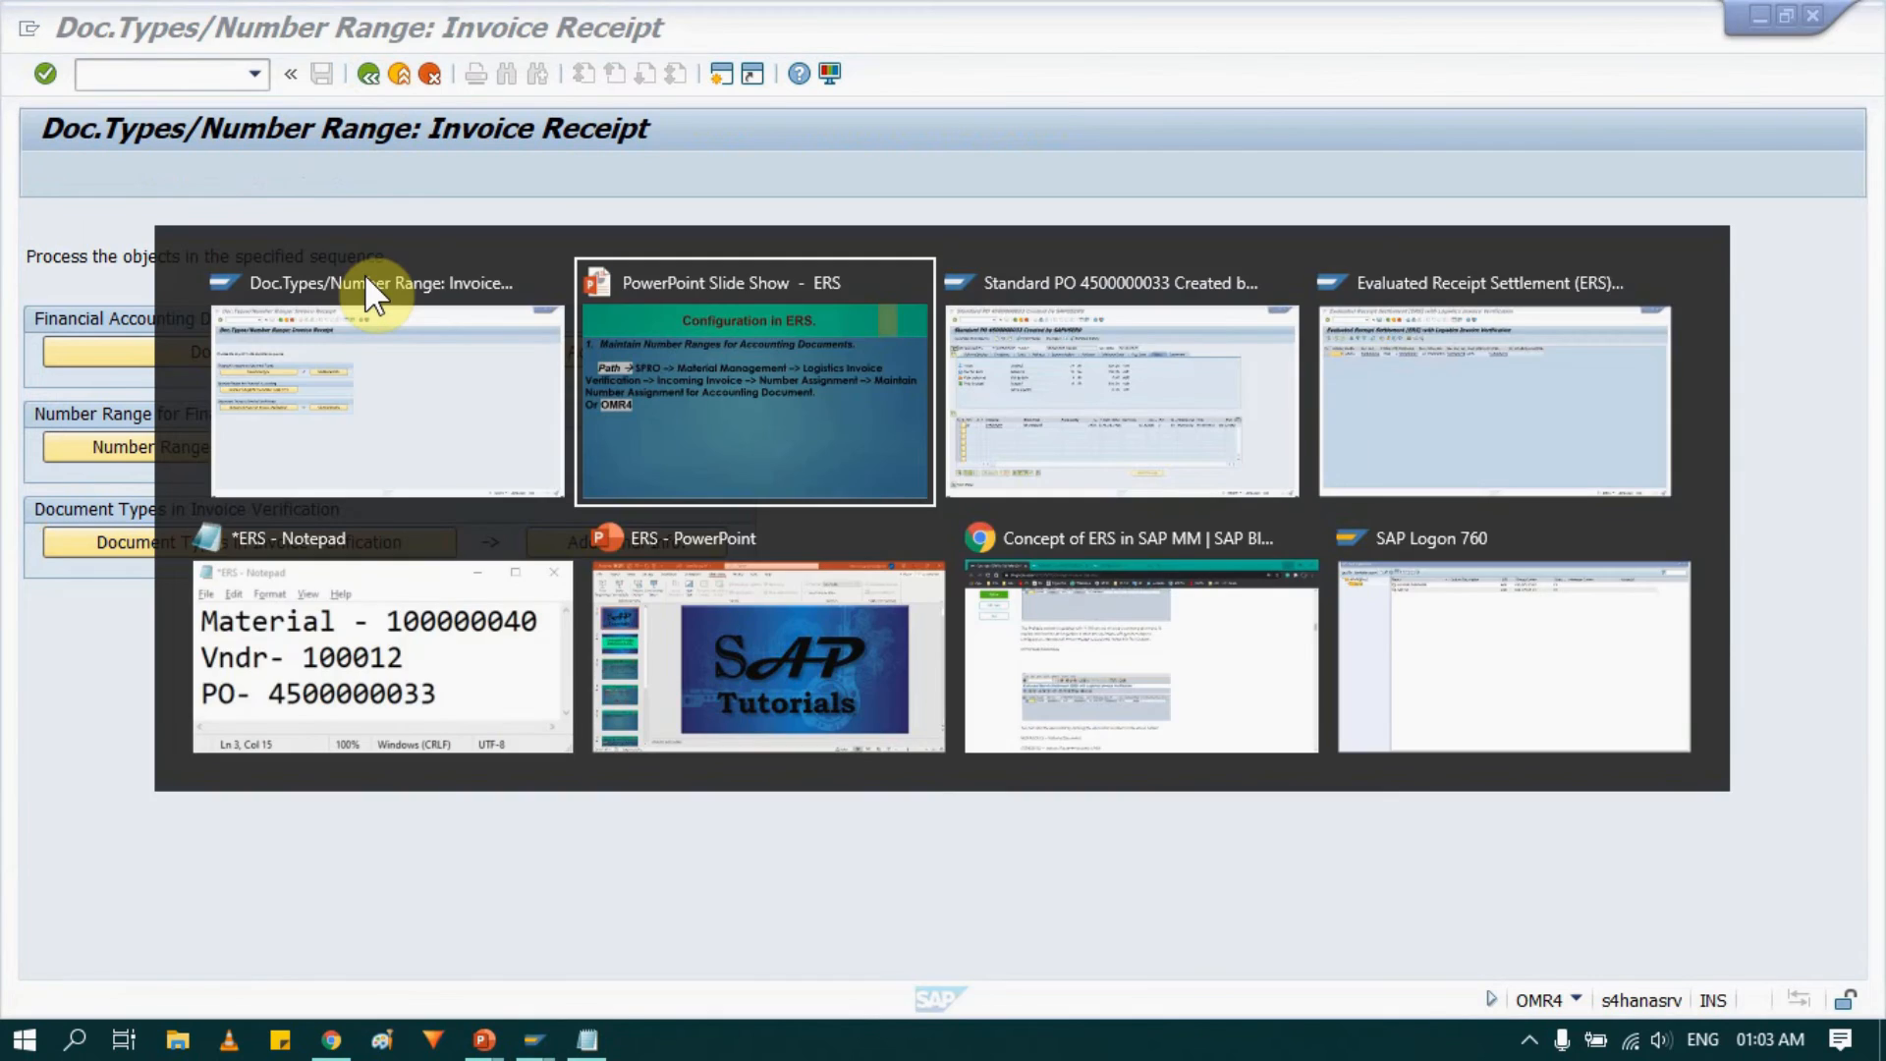
pyautogui.press('Right')
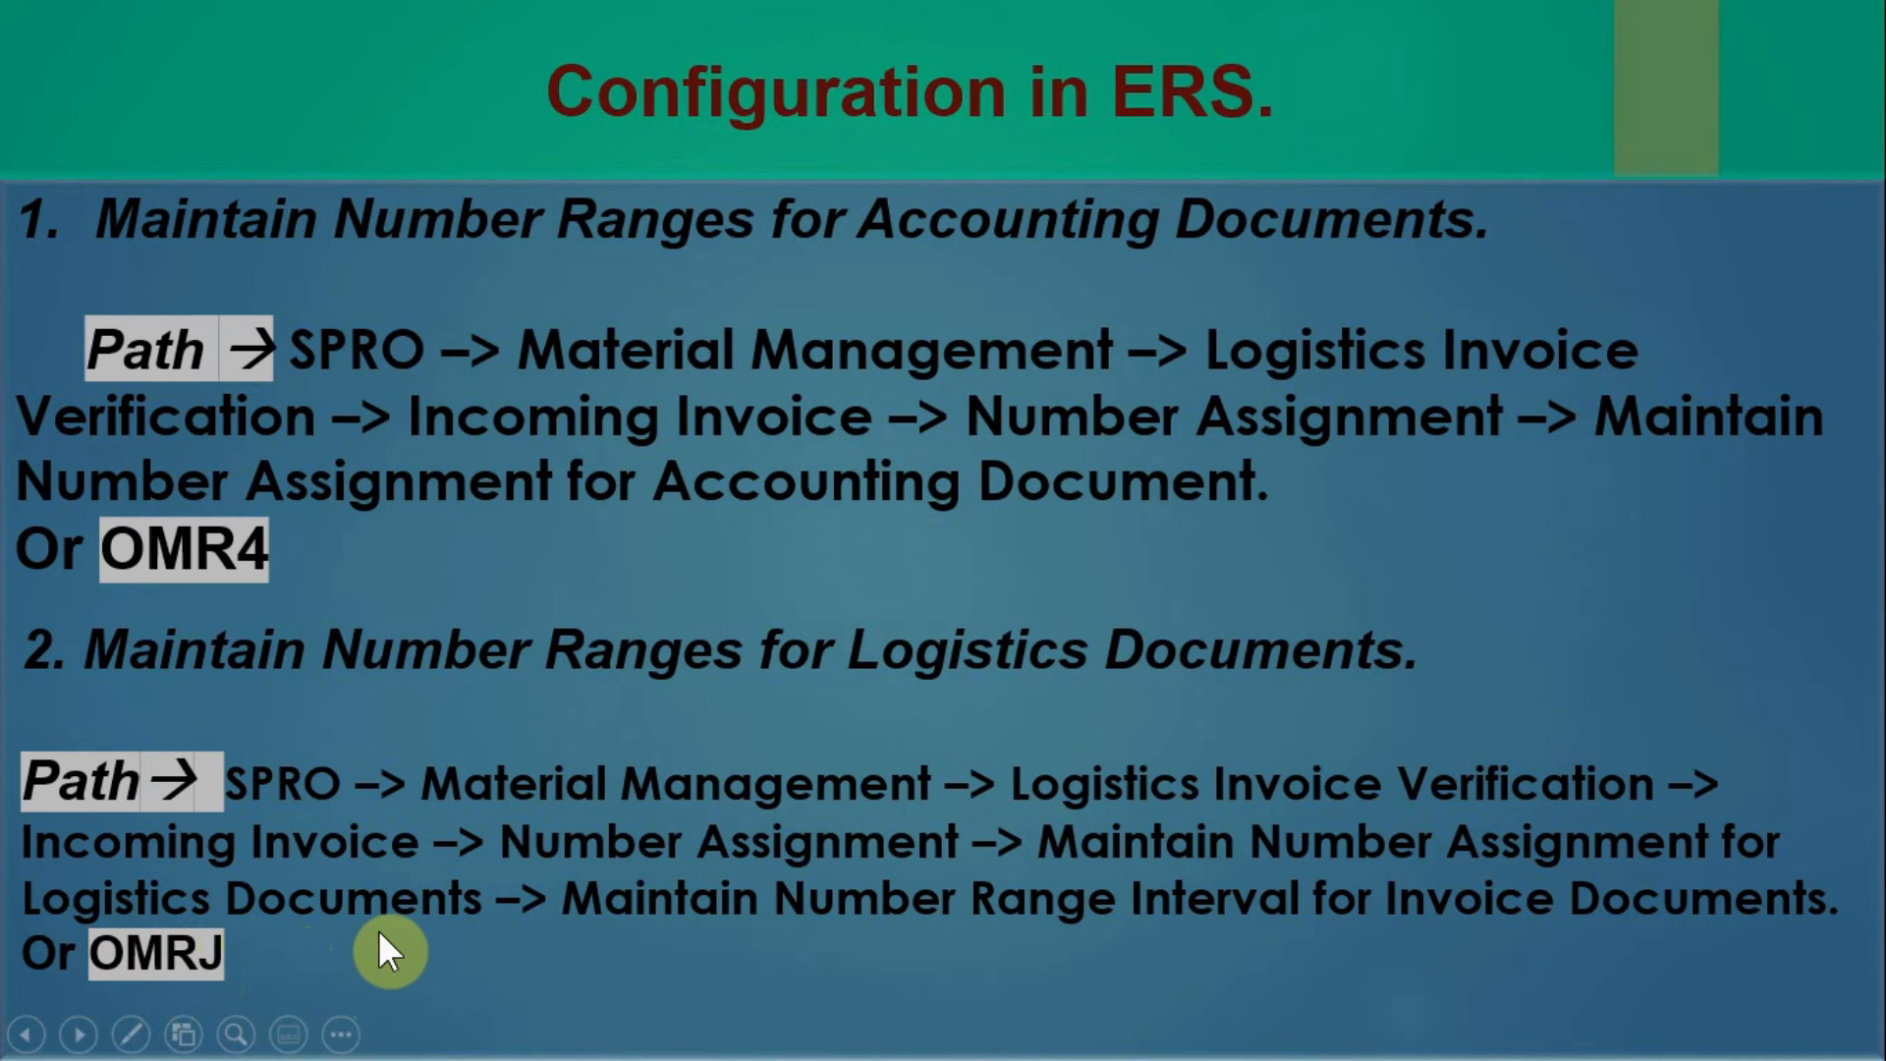
pyautogui.hotkey('alt', 'Tab')
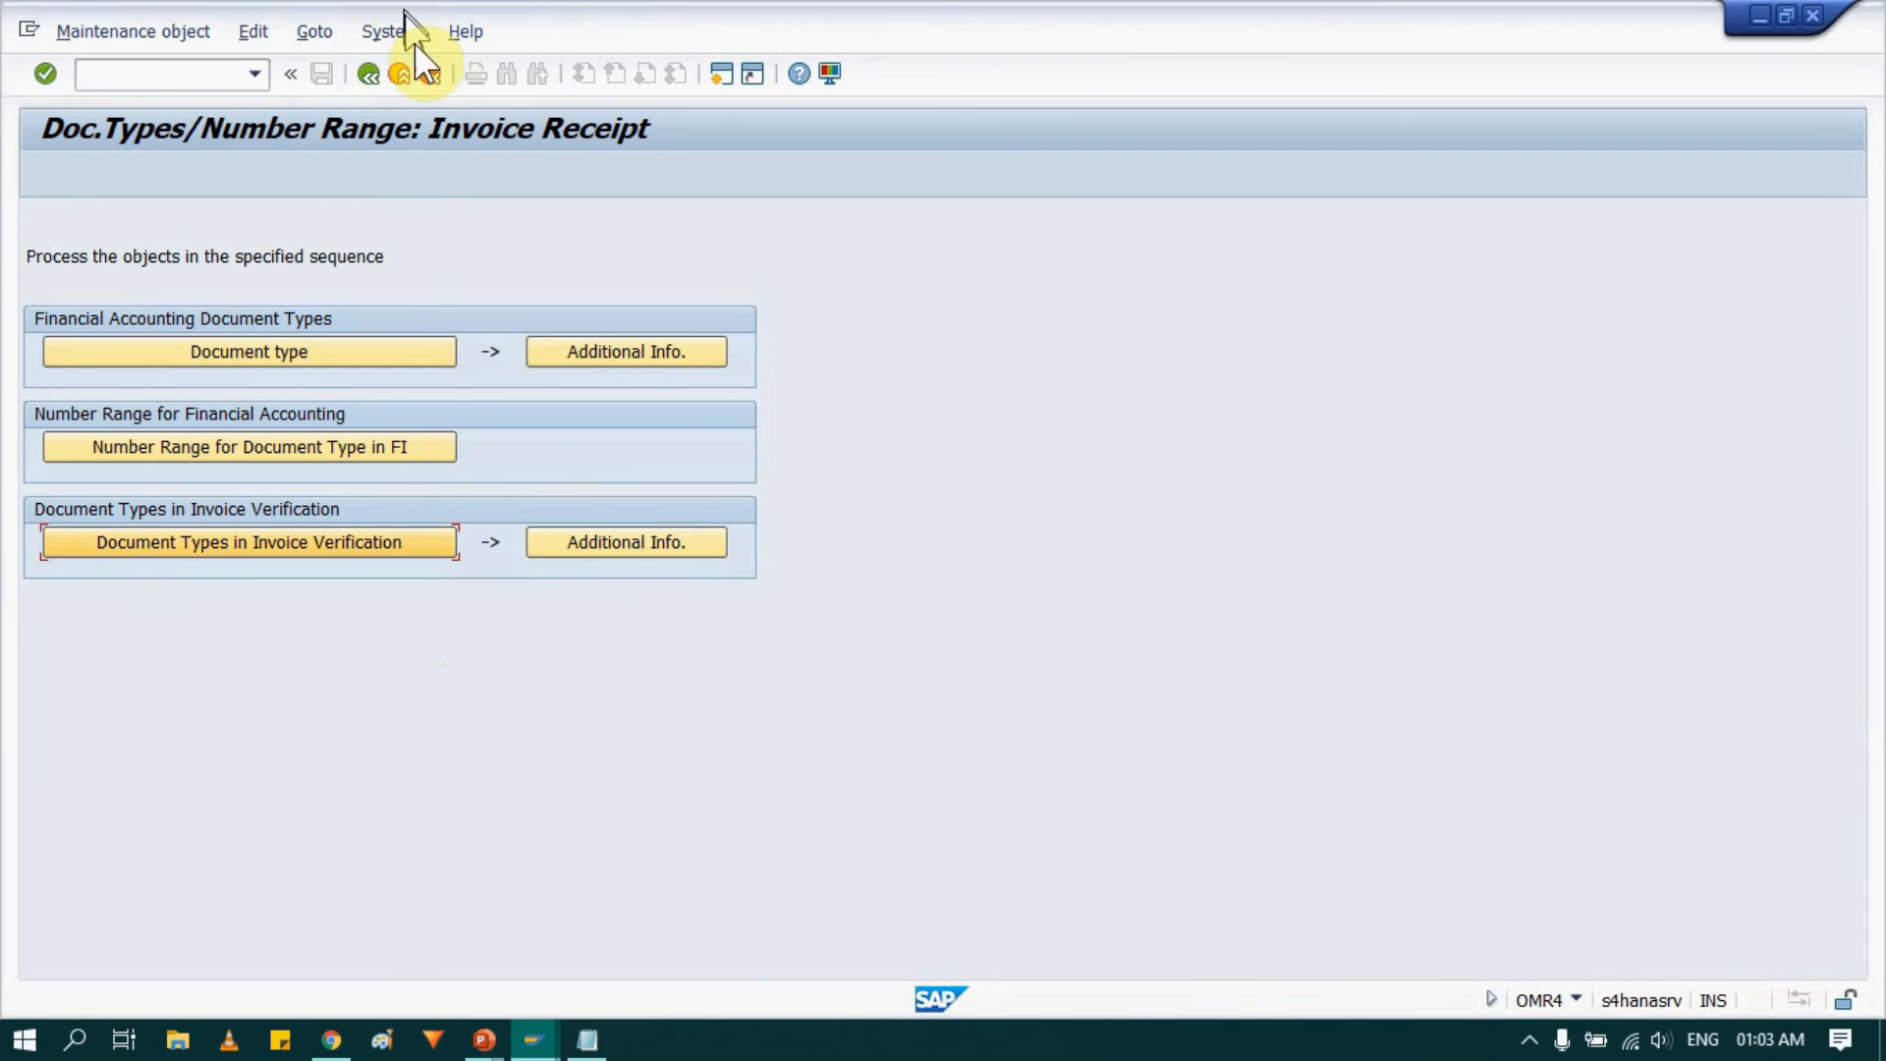
# Start transaction OMRJ and display the number range intervals of object RE_BELEG.
pyautogui.click(404, 75)
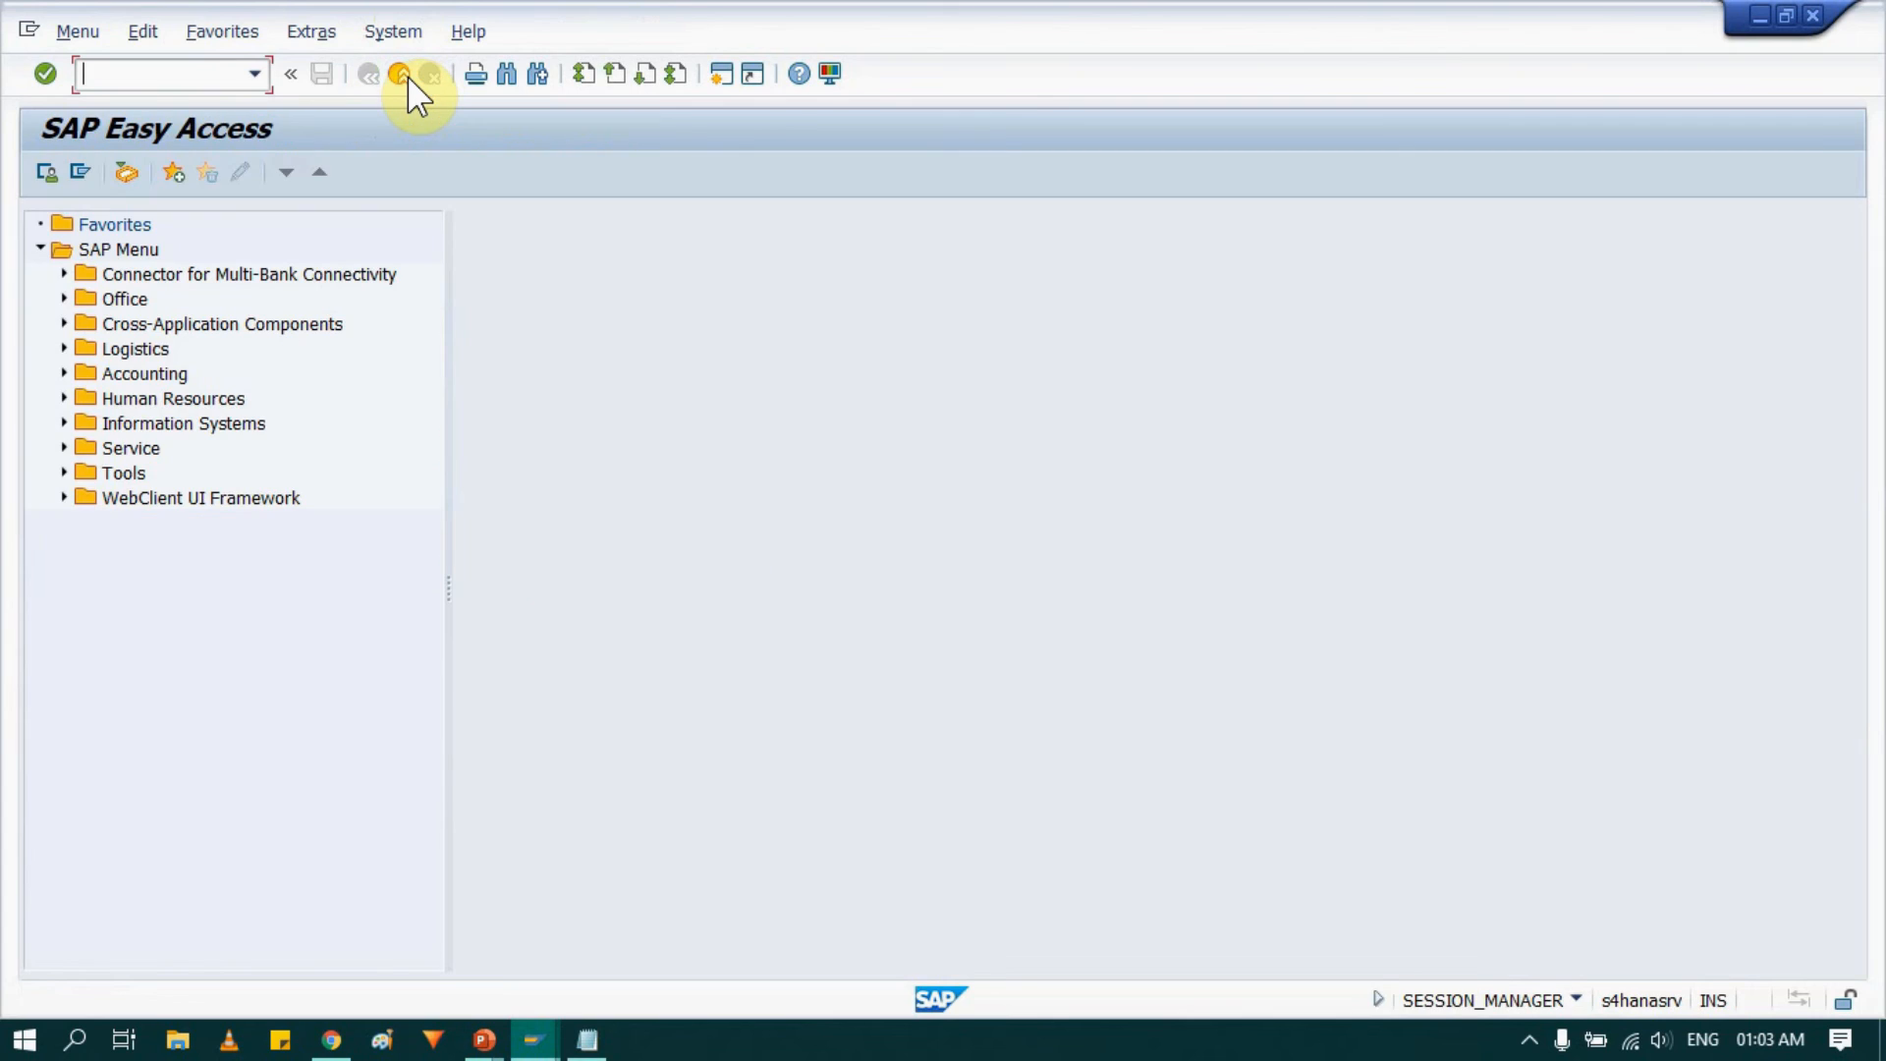
pyautogui.write('omrj')
pyautogui.press('Return')
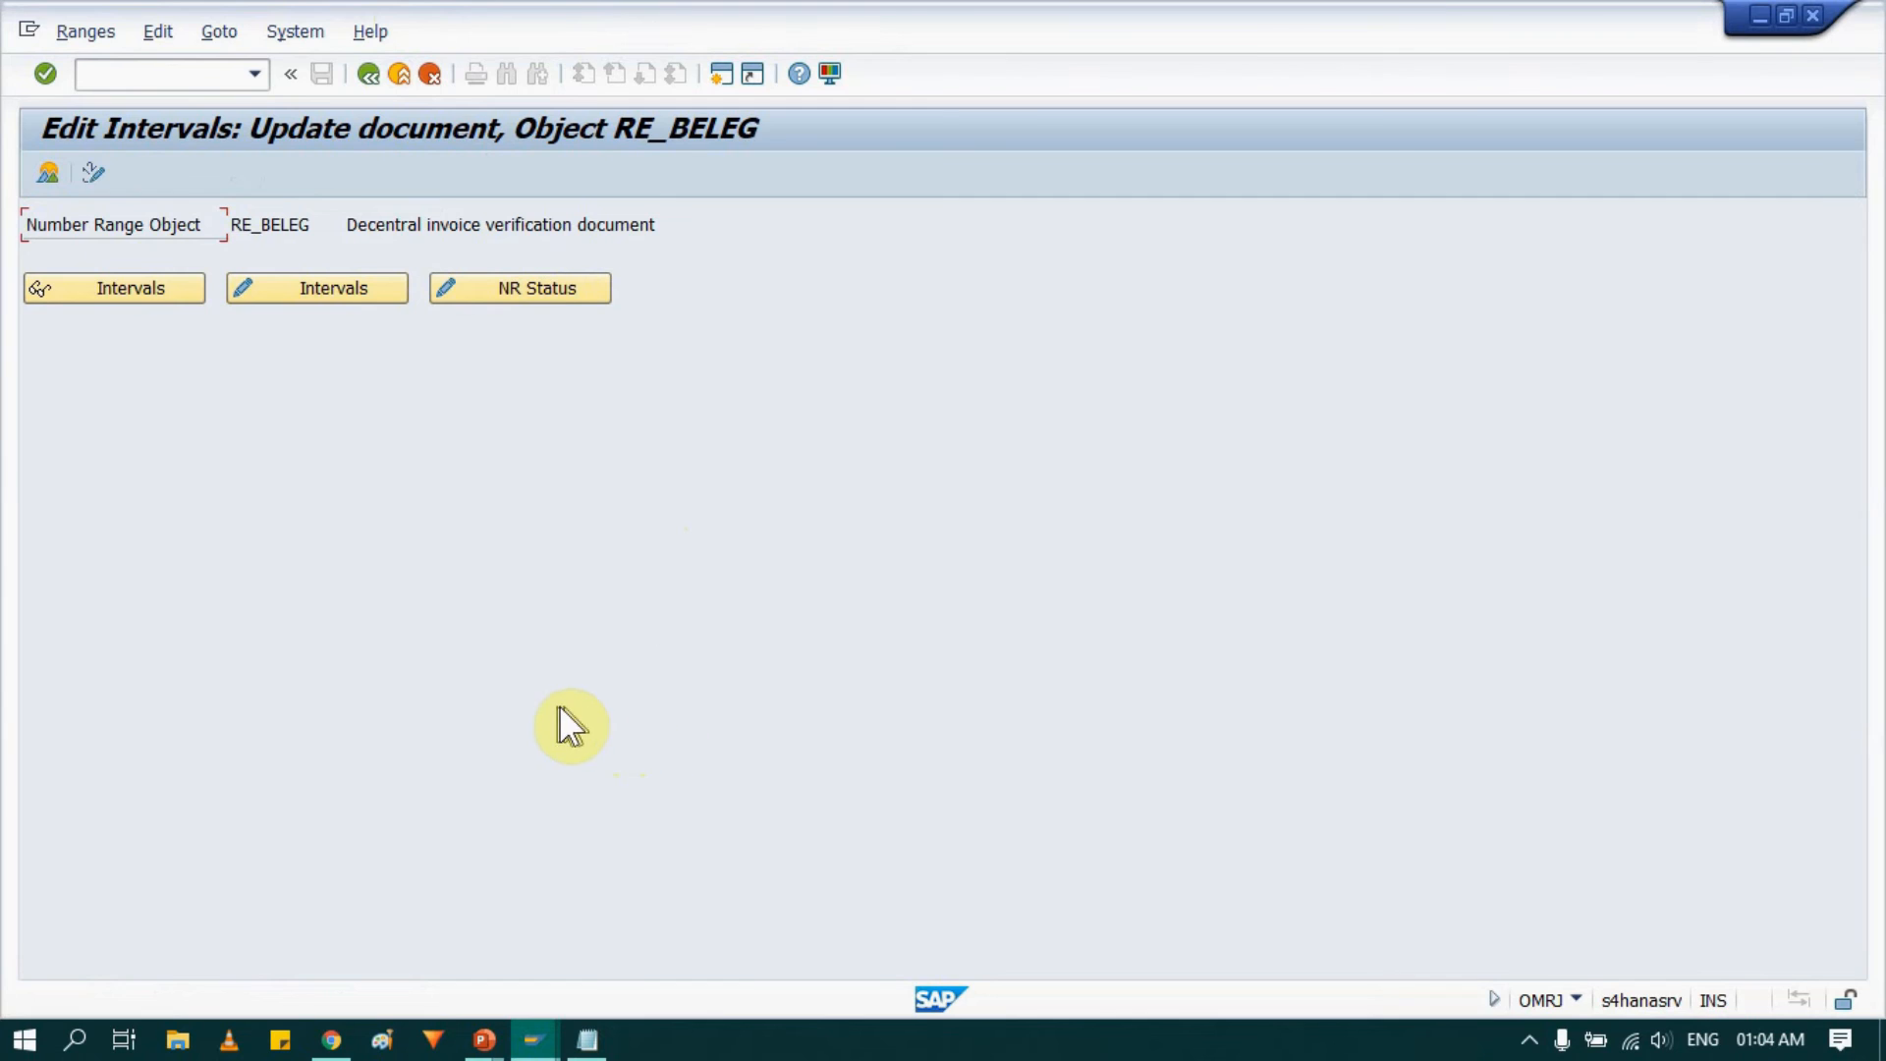
pyautogui.click(116, 287)
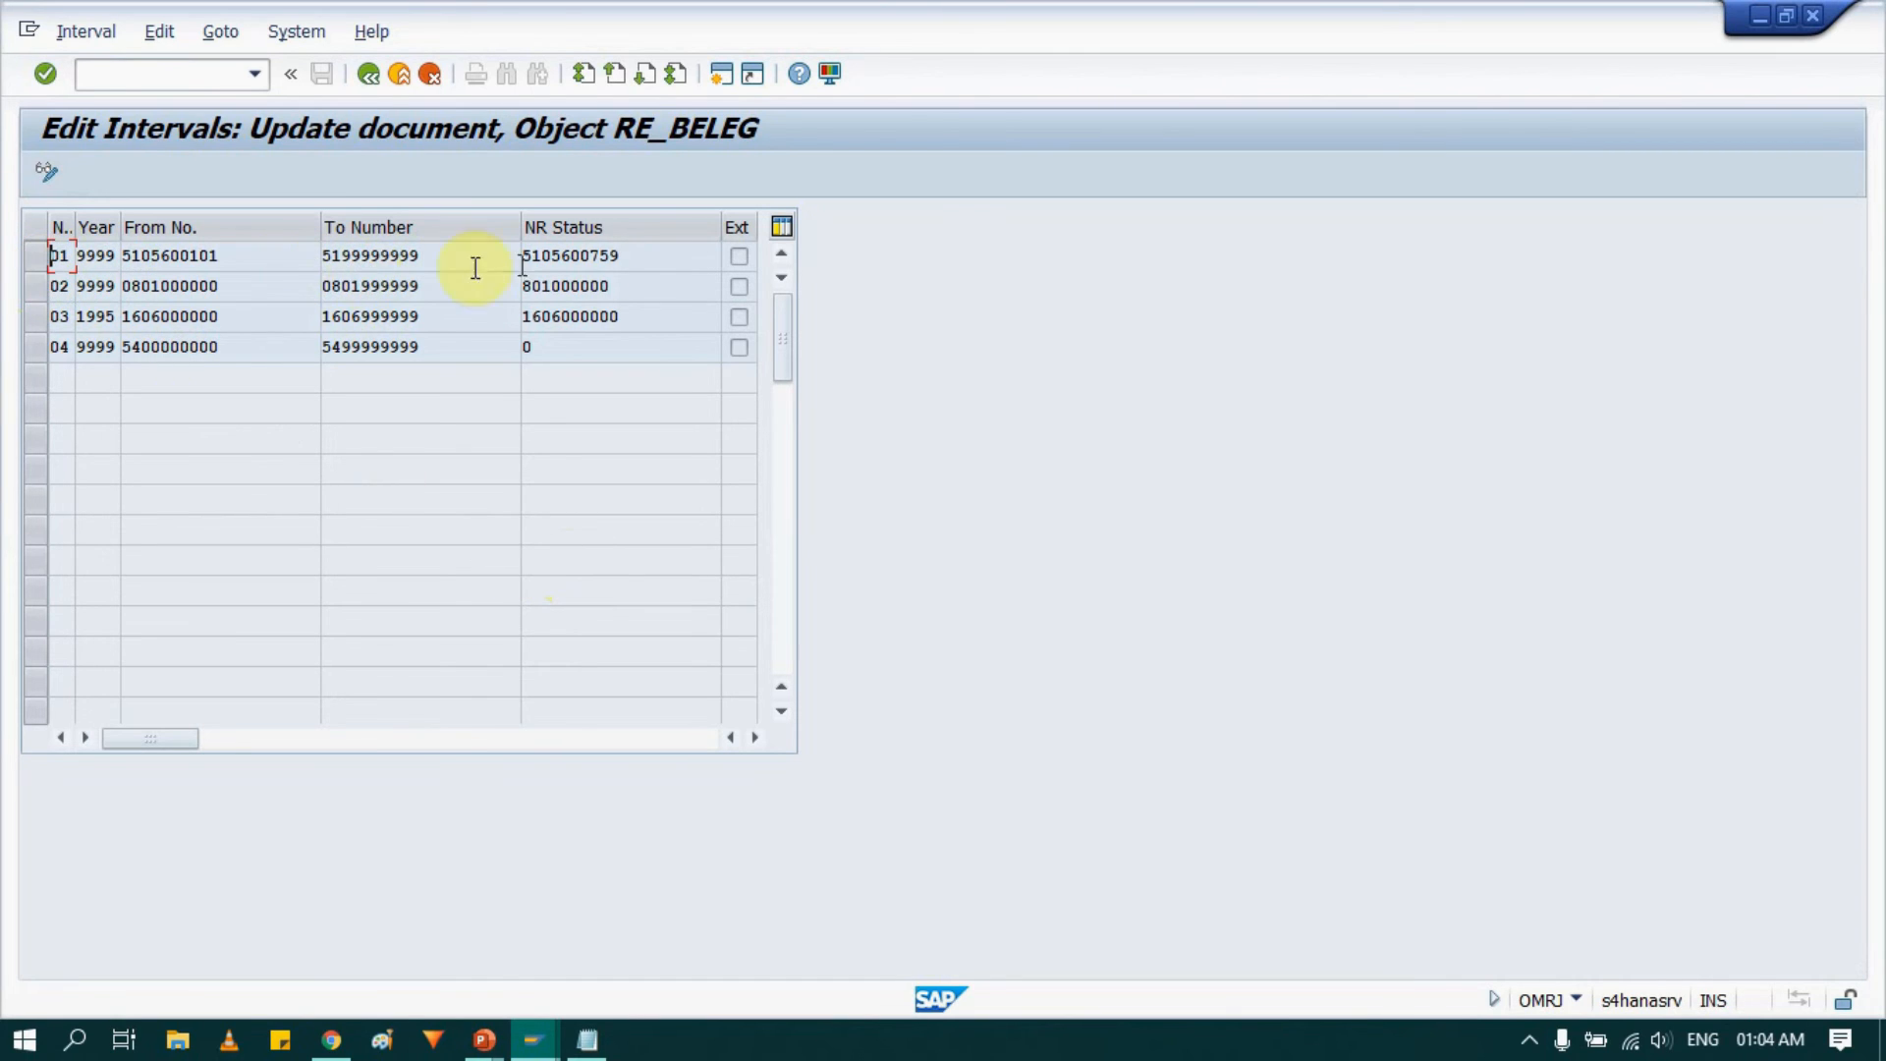
# Examine the interval rows' year, from and to numbers and number range status, widening the columns.
pyautogui.doubleClick(629, 255)
pyautogui.click(26, 255)
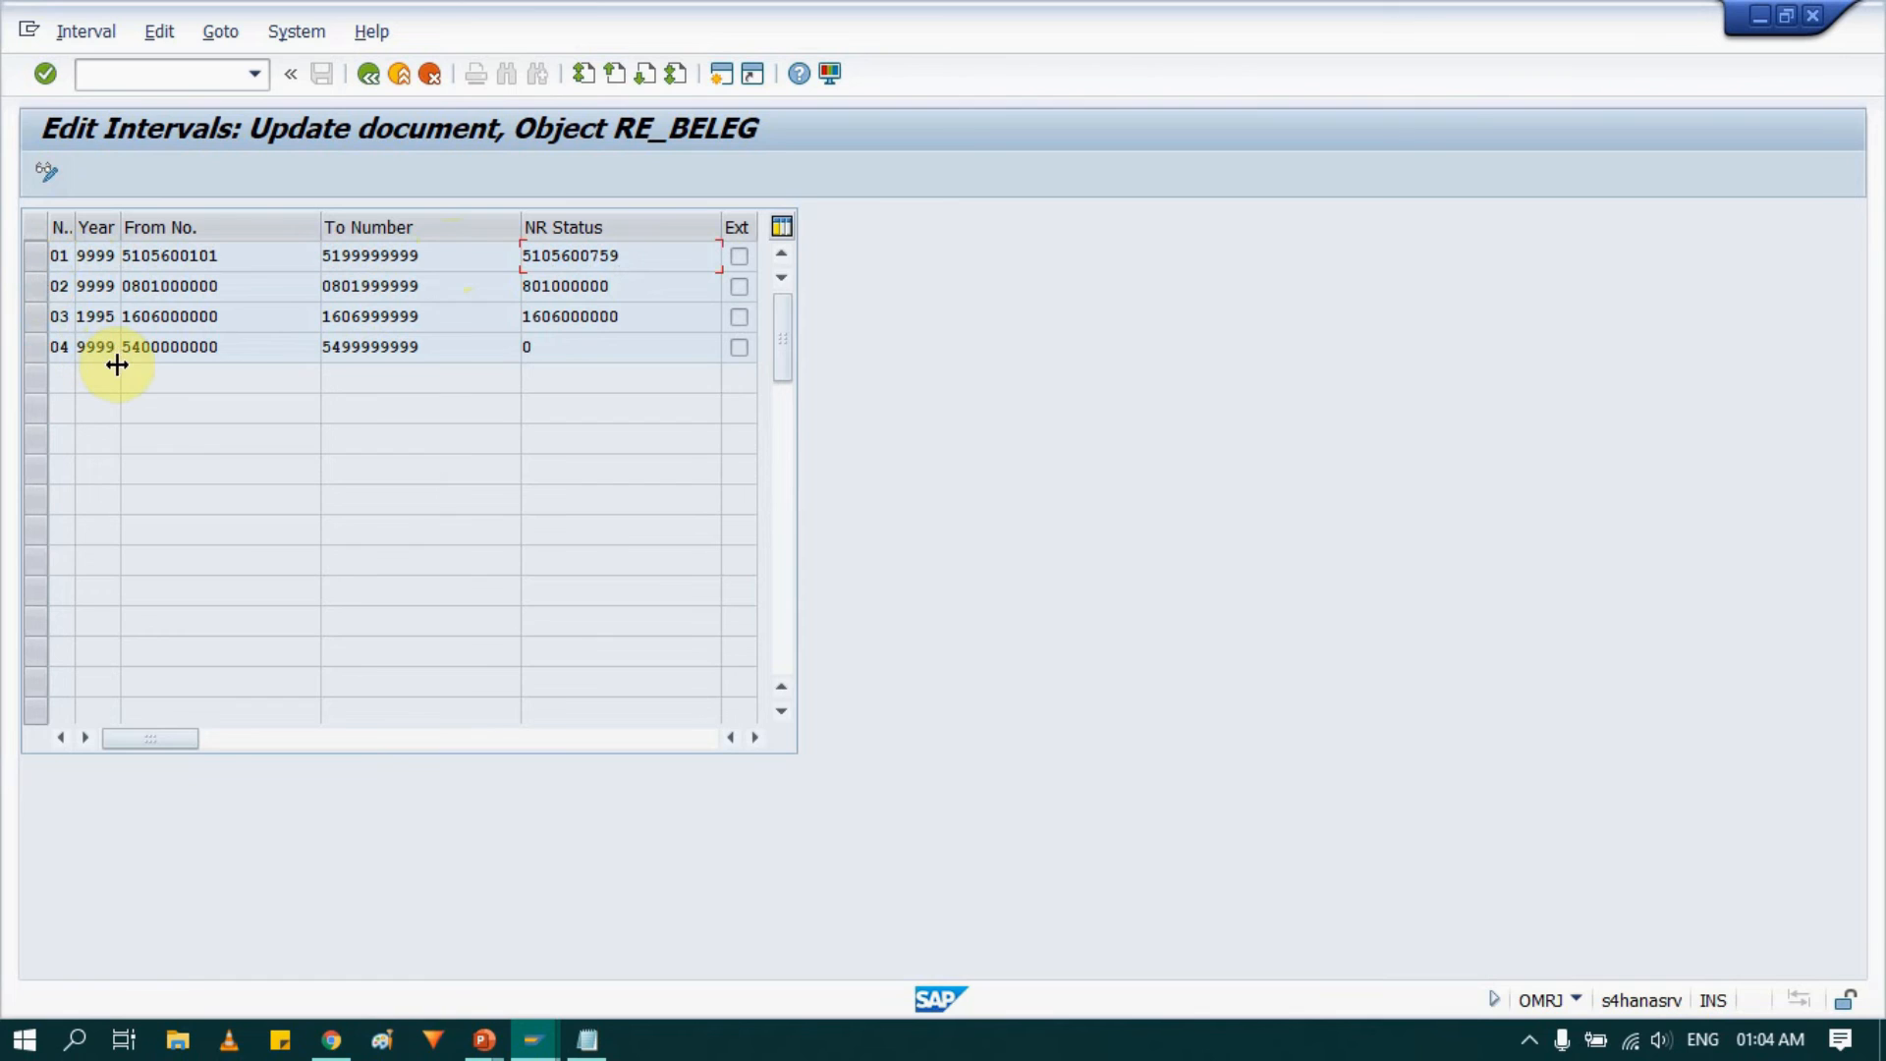
pyautogui.moveTo(72, 253); pyautogui.dragTo(200, 244)
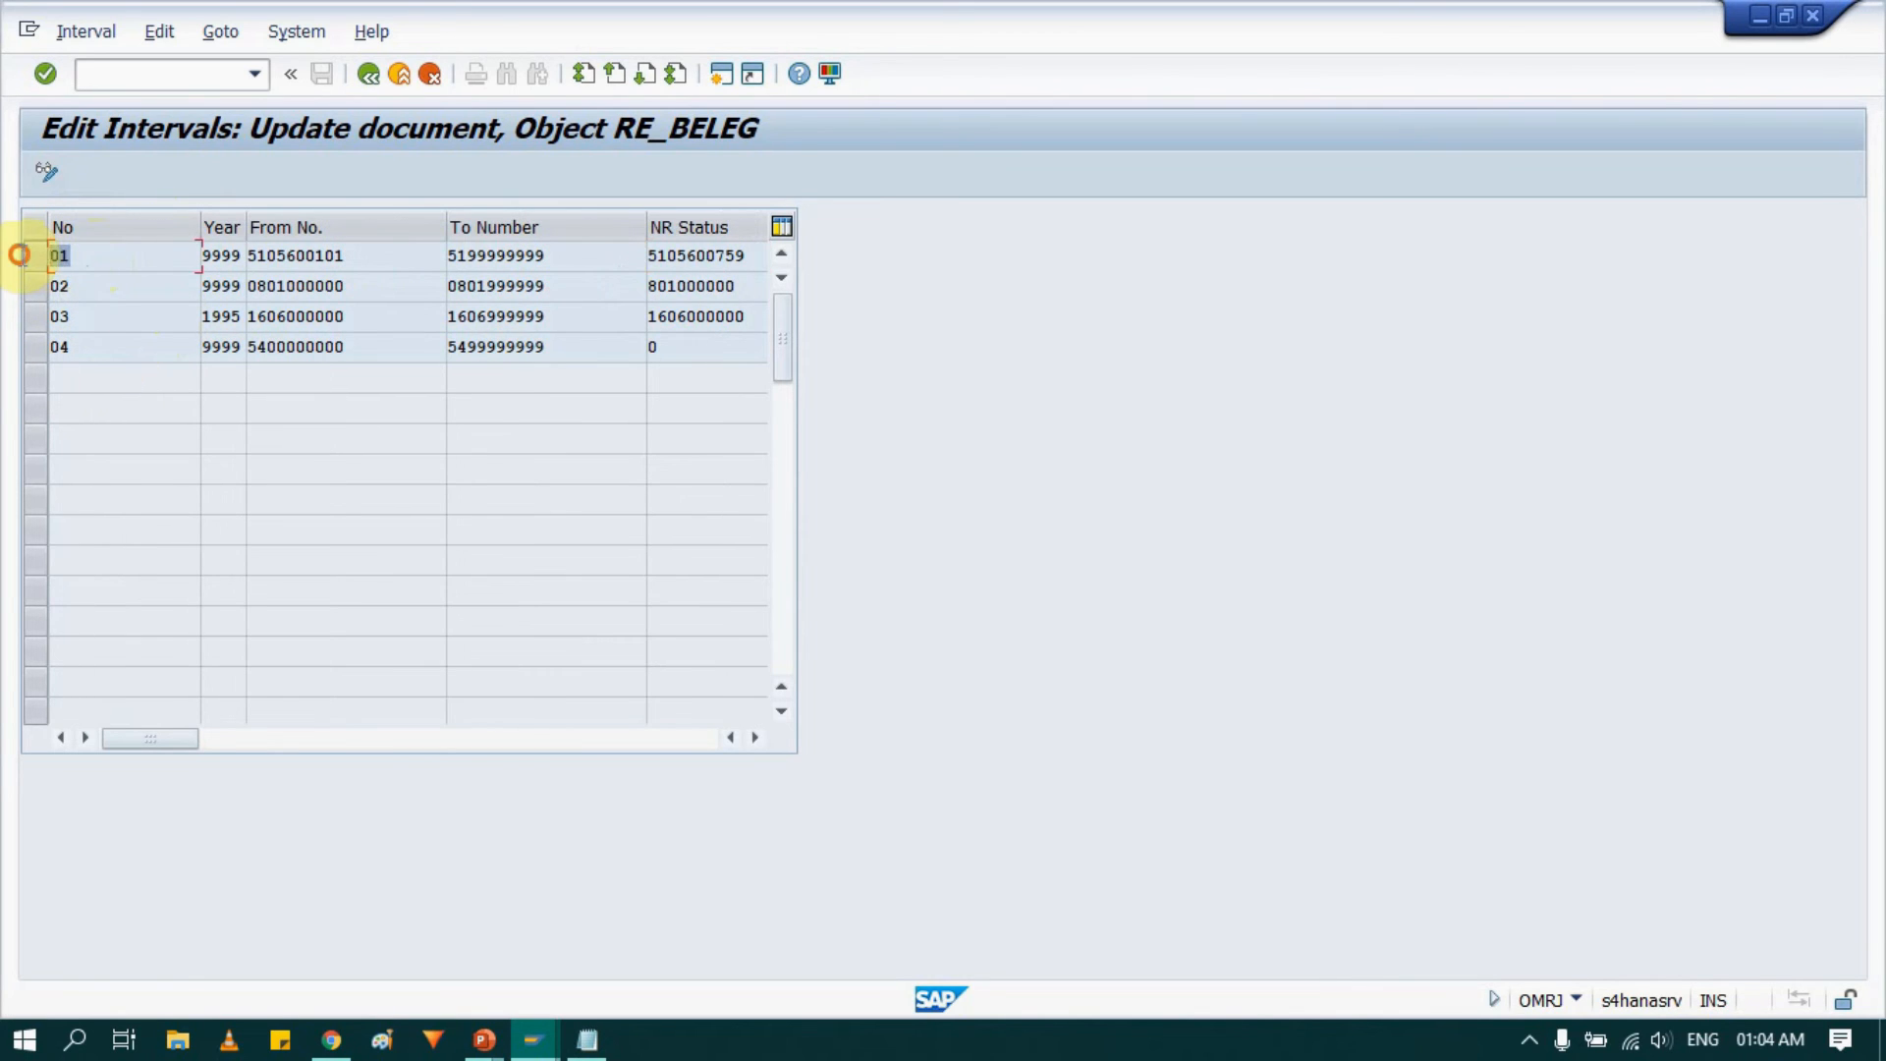
pyautogui.click(67, 267)
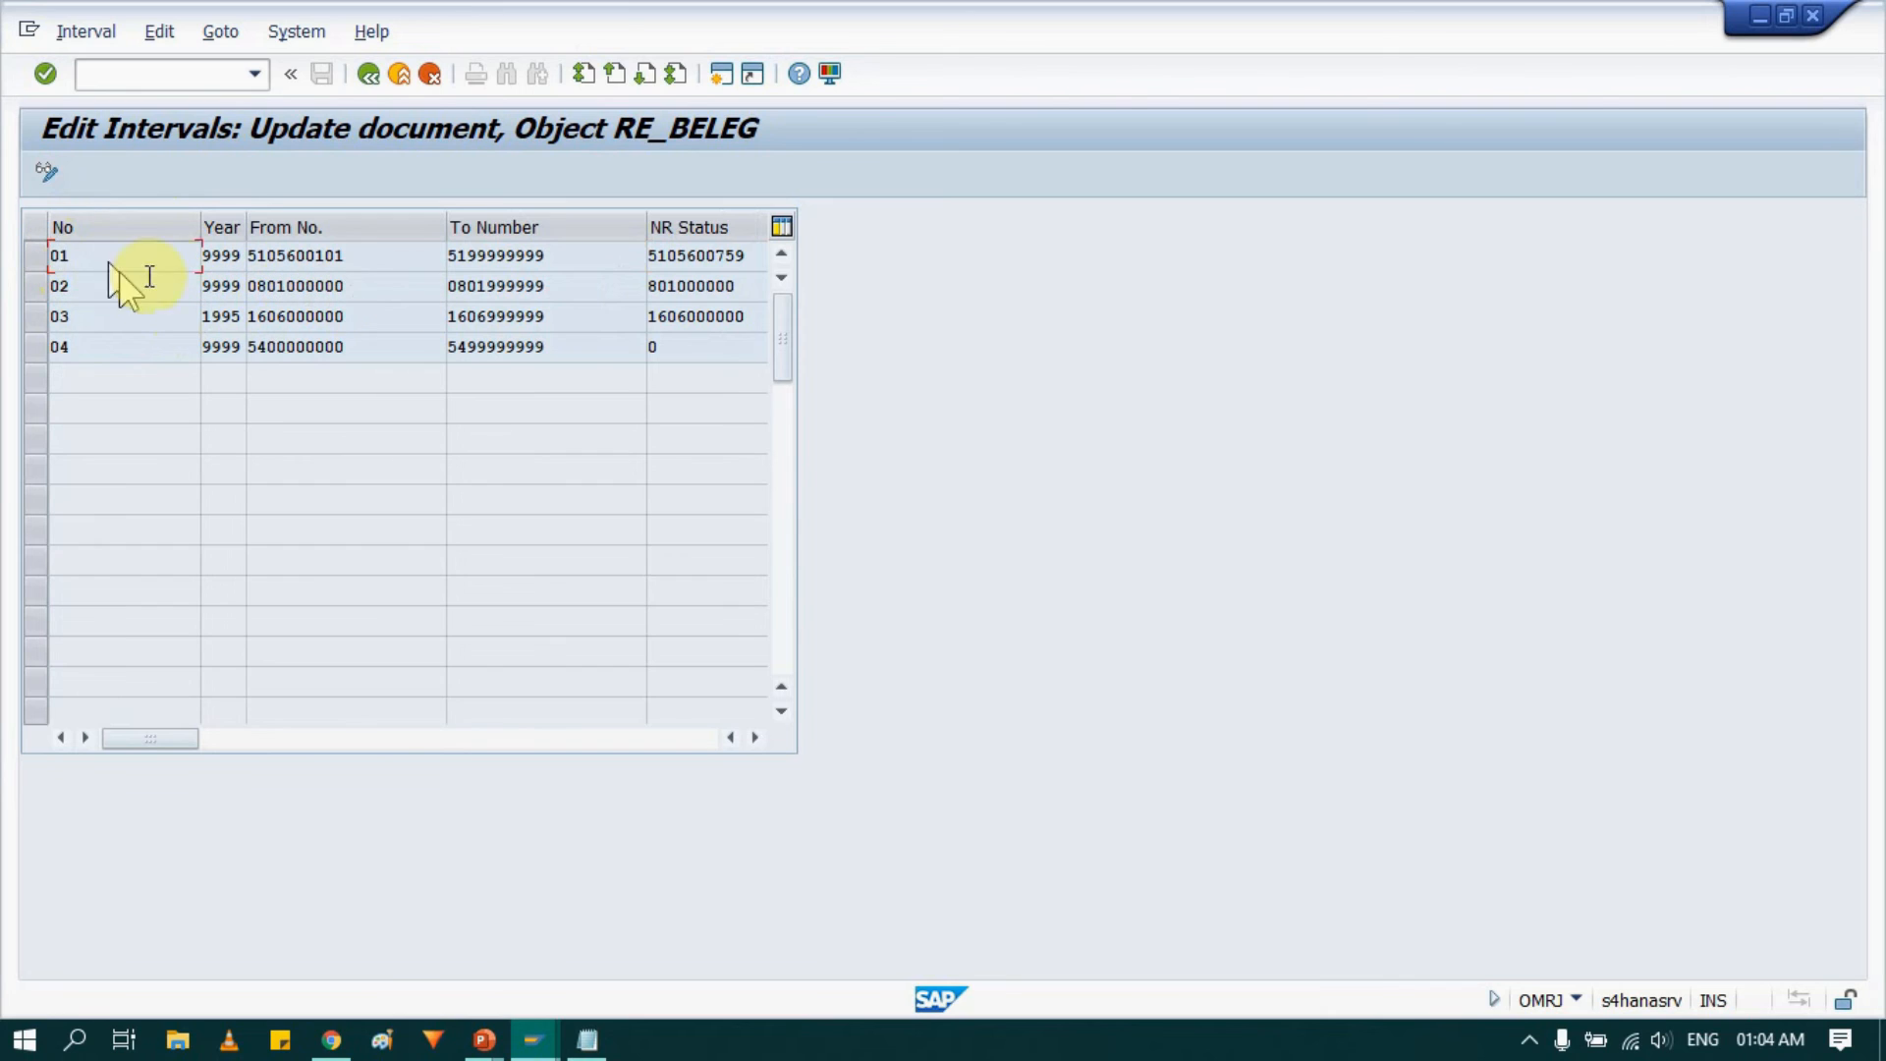
pyautogui.click(43, 251)
pyautogui.click(365, 252)
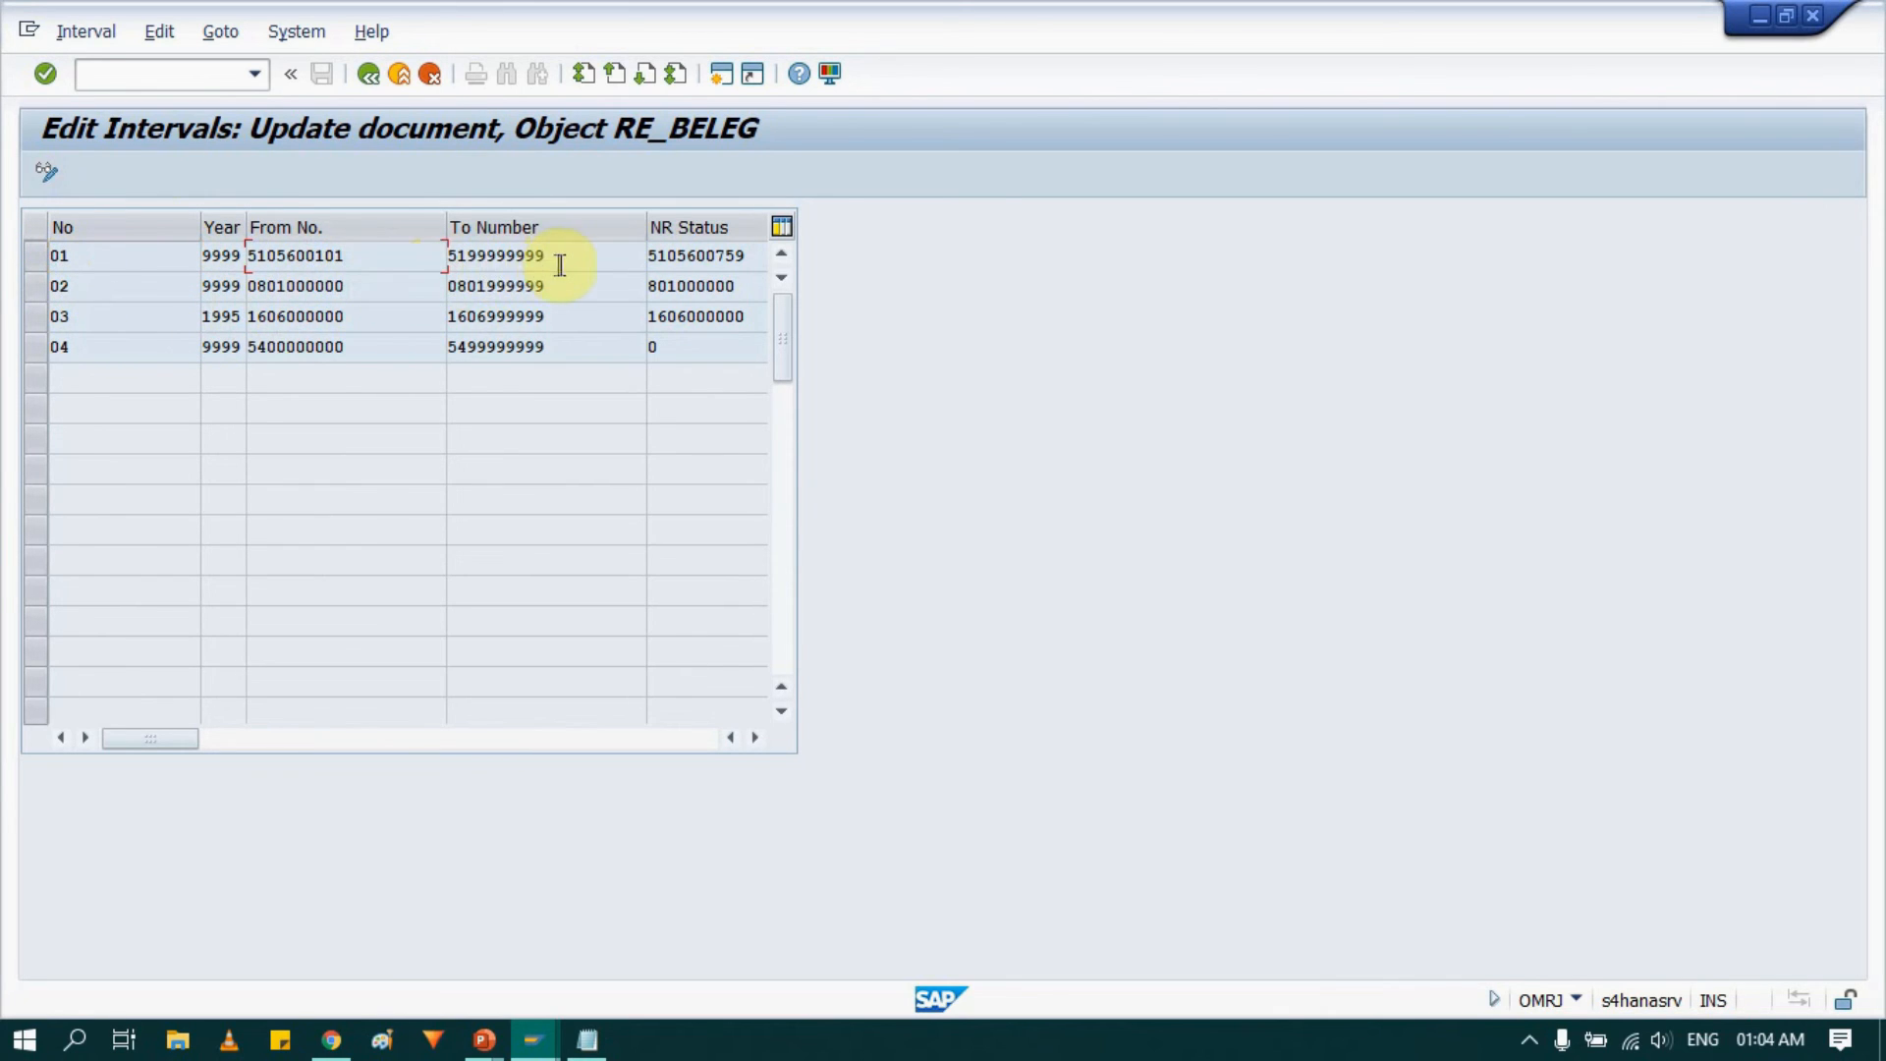
pyautogui.moveTo(551, 260); pyautogui.dragTo(435, 266)
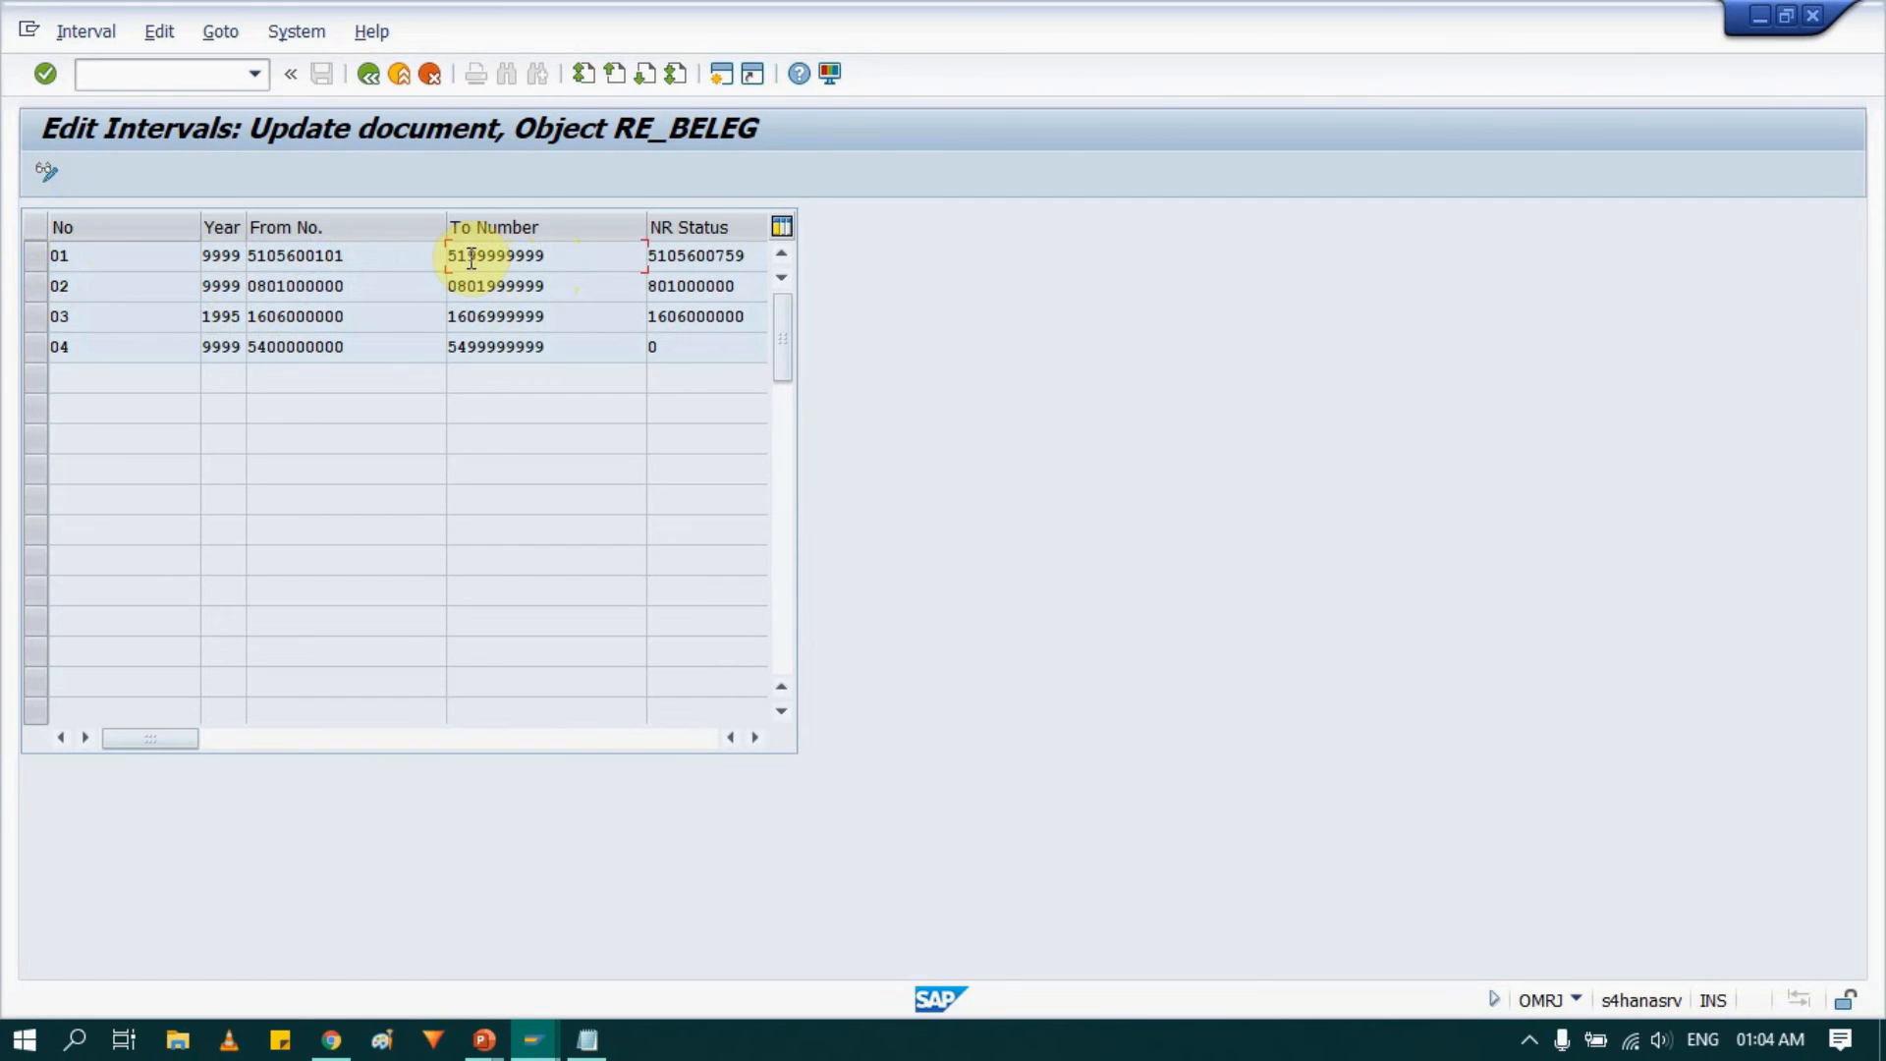
pyautogui.click(625, 257)
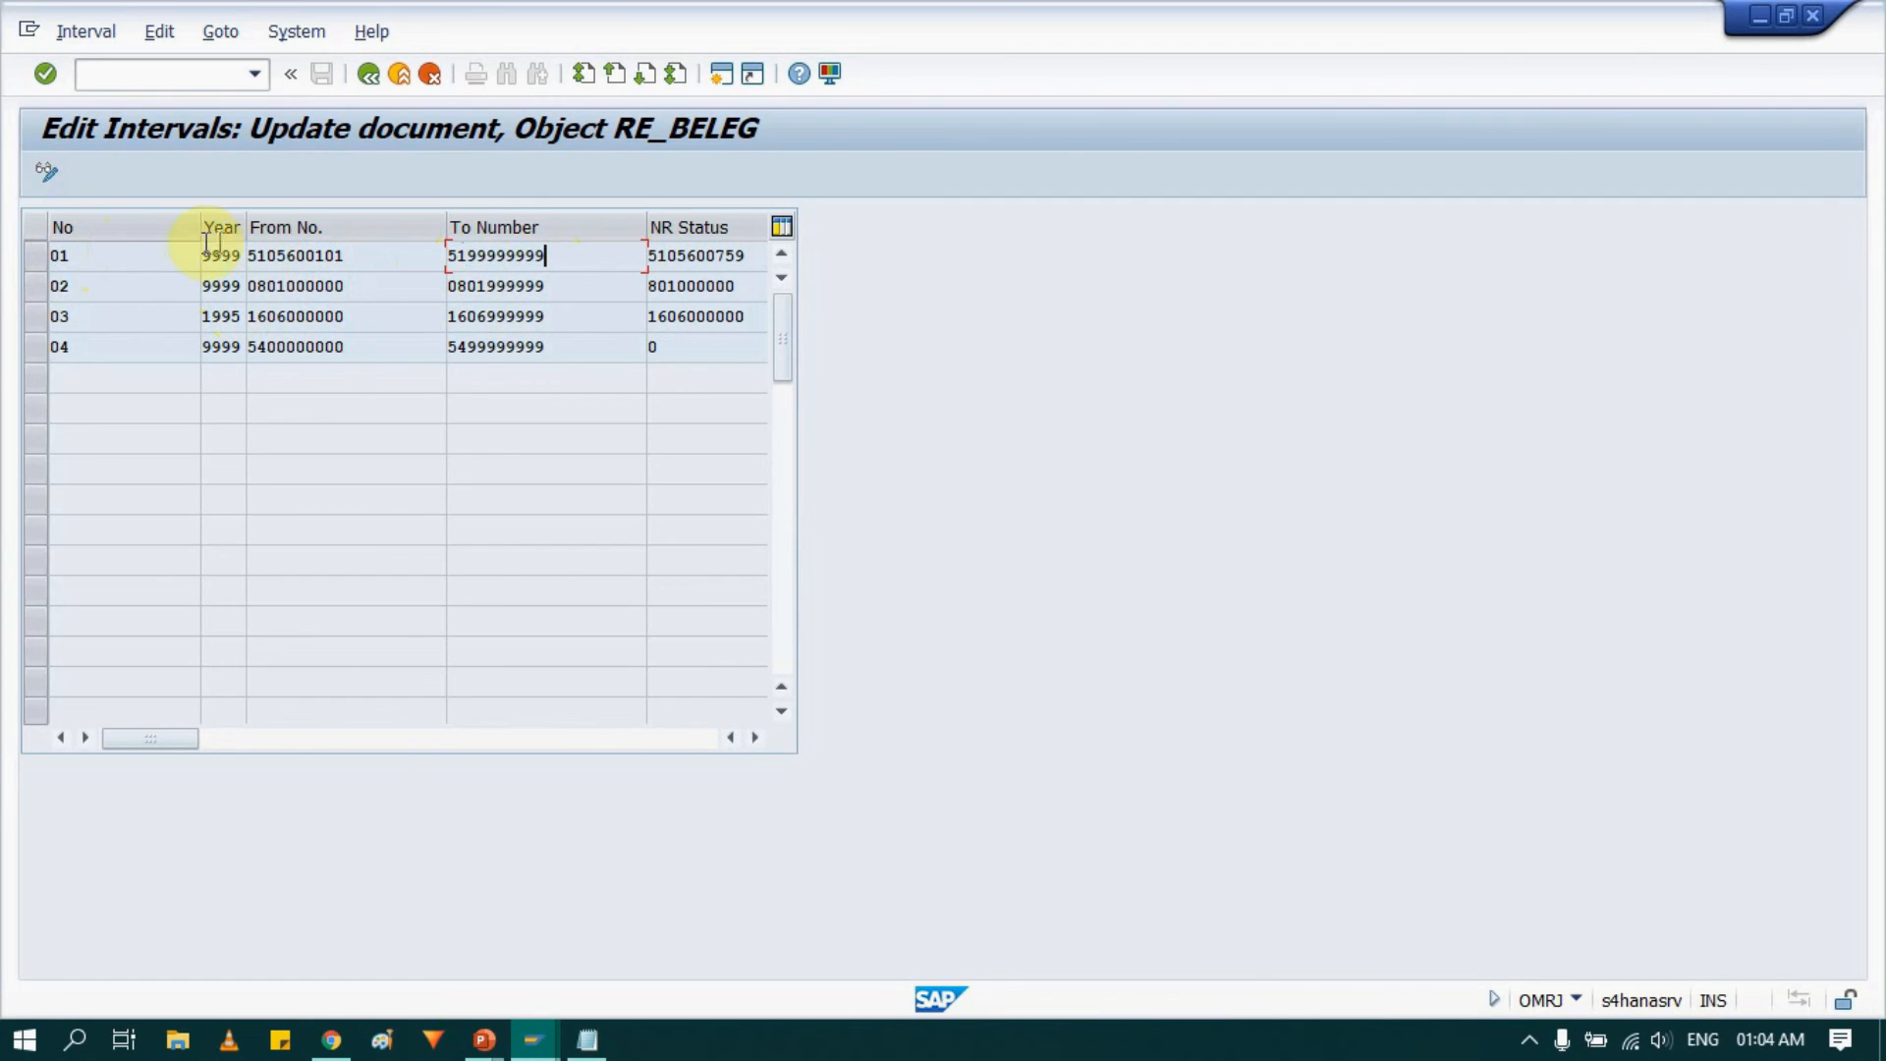
pyautogui.moveTo(90, 266); pyautogui.dragTo(56, 263)
pyautogui.click(42, 262)
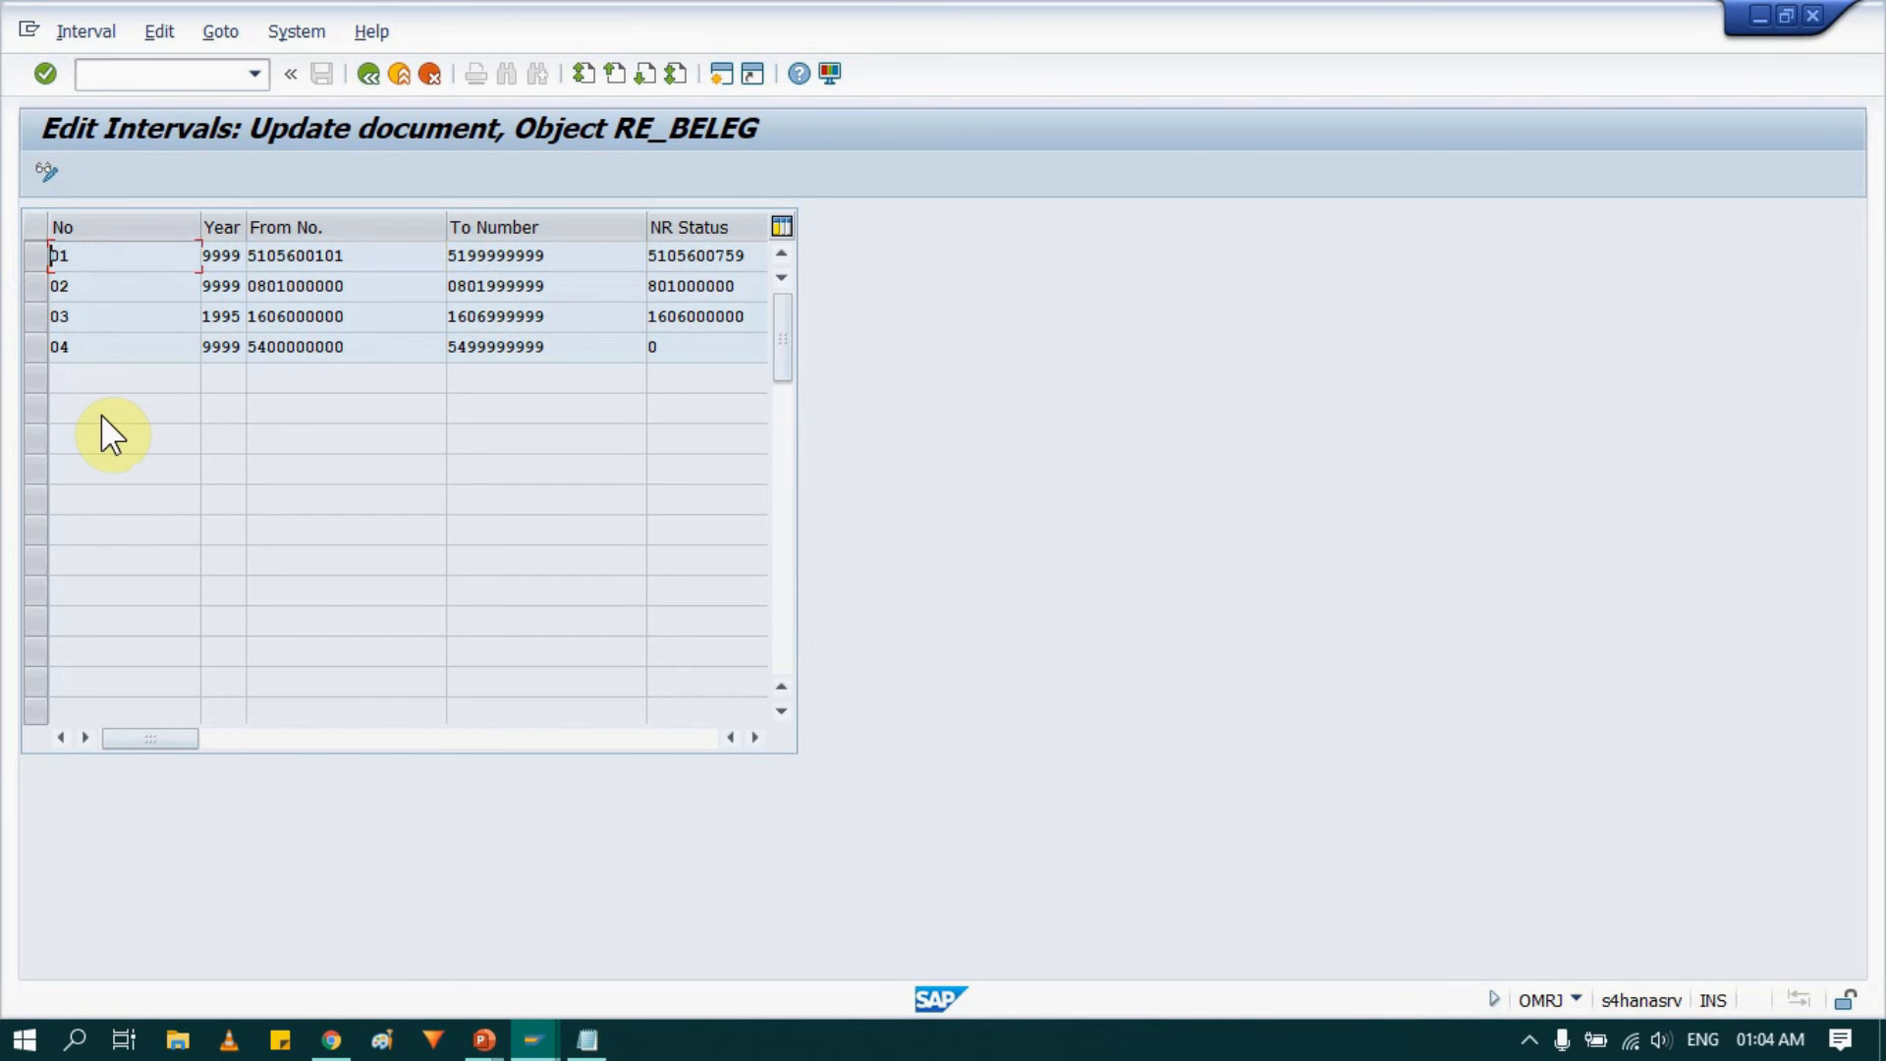
pyautogui.hotkey('alt', 'Tab')
pyautogui.press('Right')
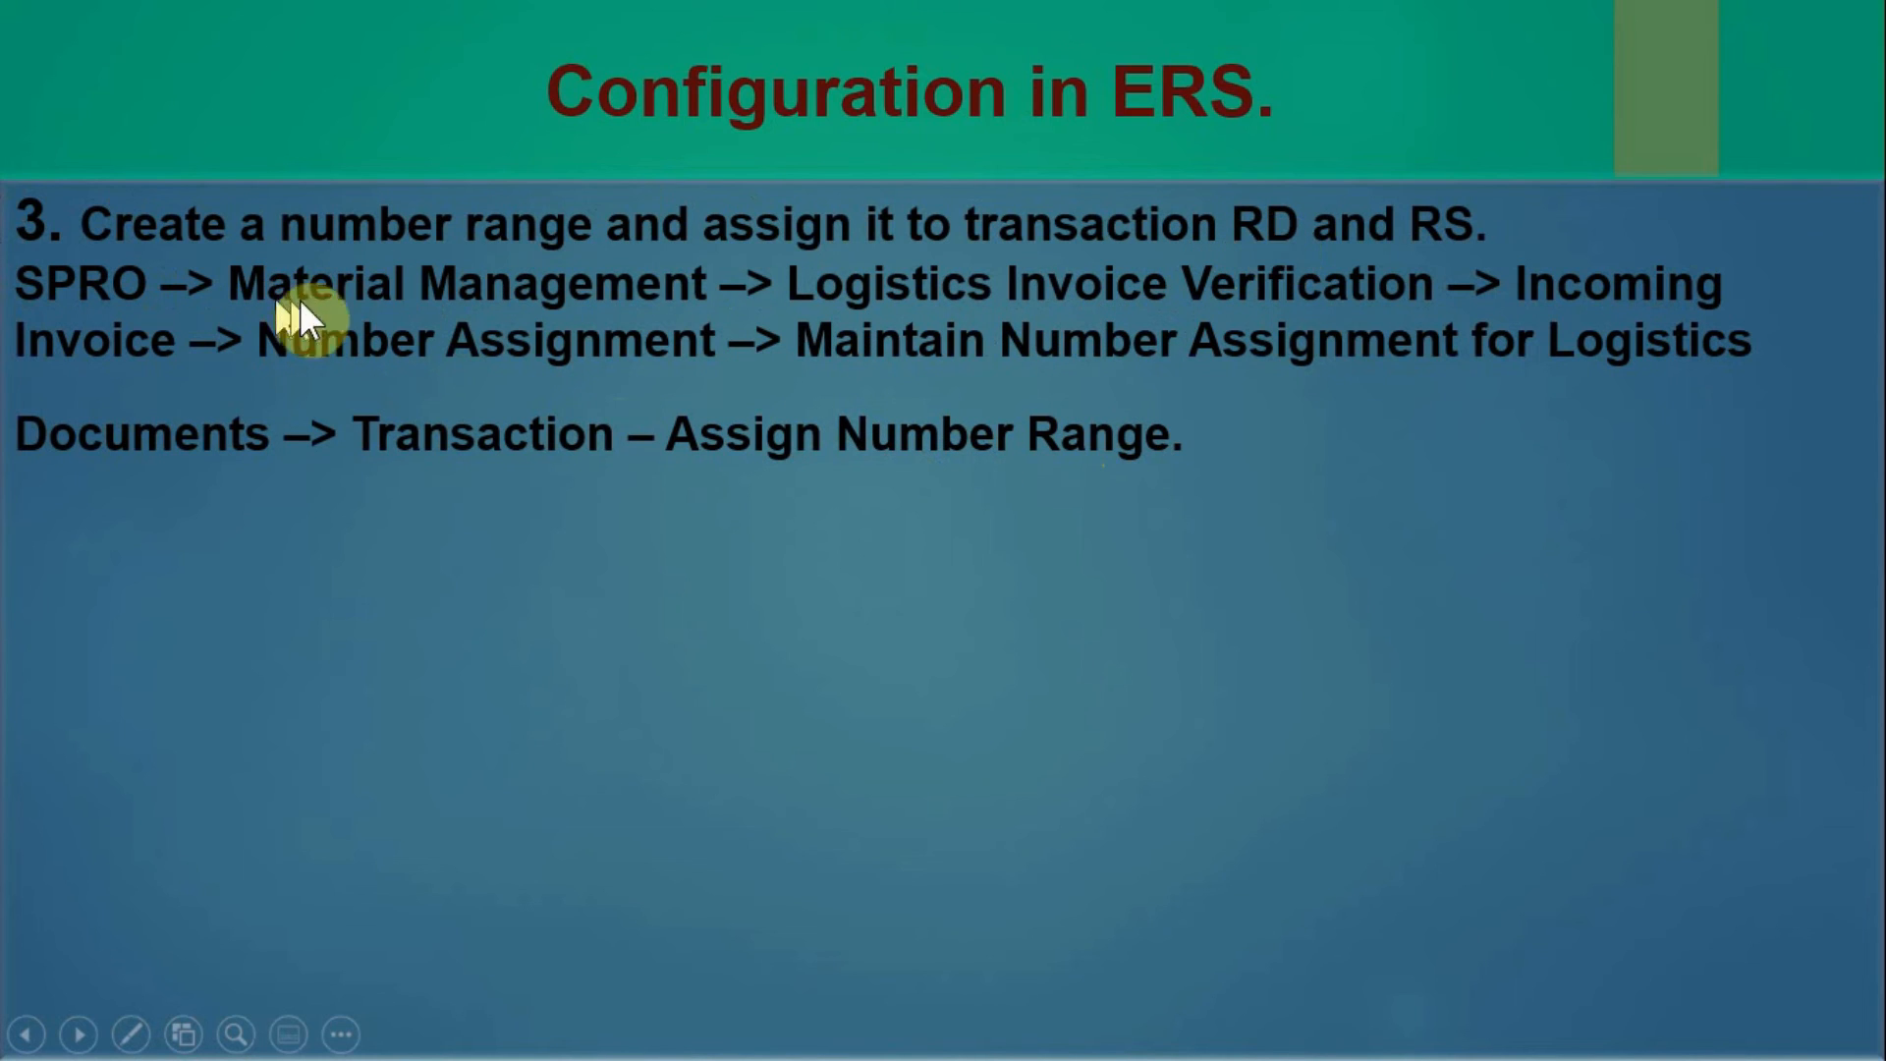
pyautogui.hotkey('alt', 'Tab')
# Start transaction SPRO and open the SAP Reference IMG.
pyautogui.click(719, 308)
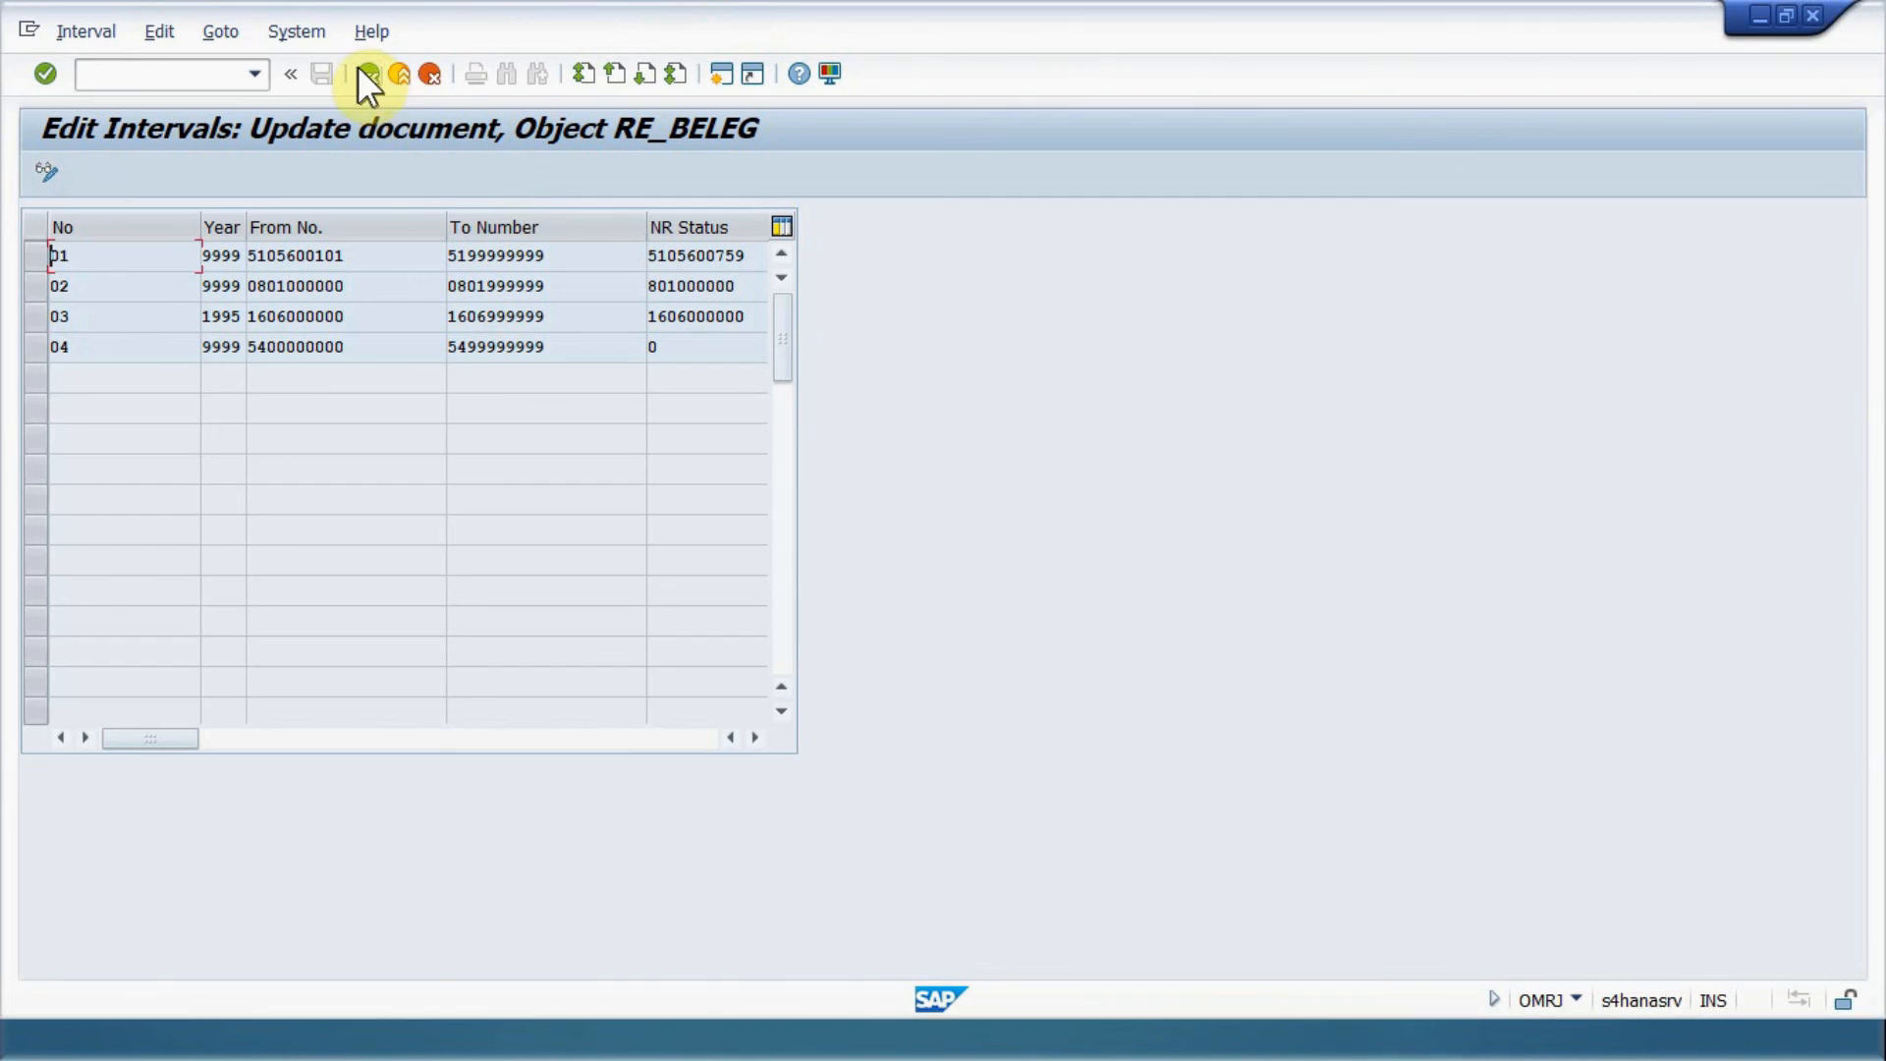
pyautogui.click(399, 74)
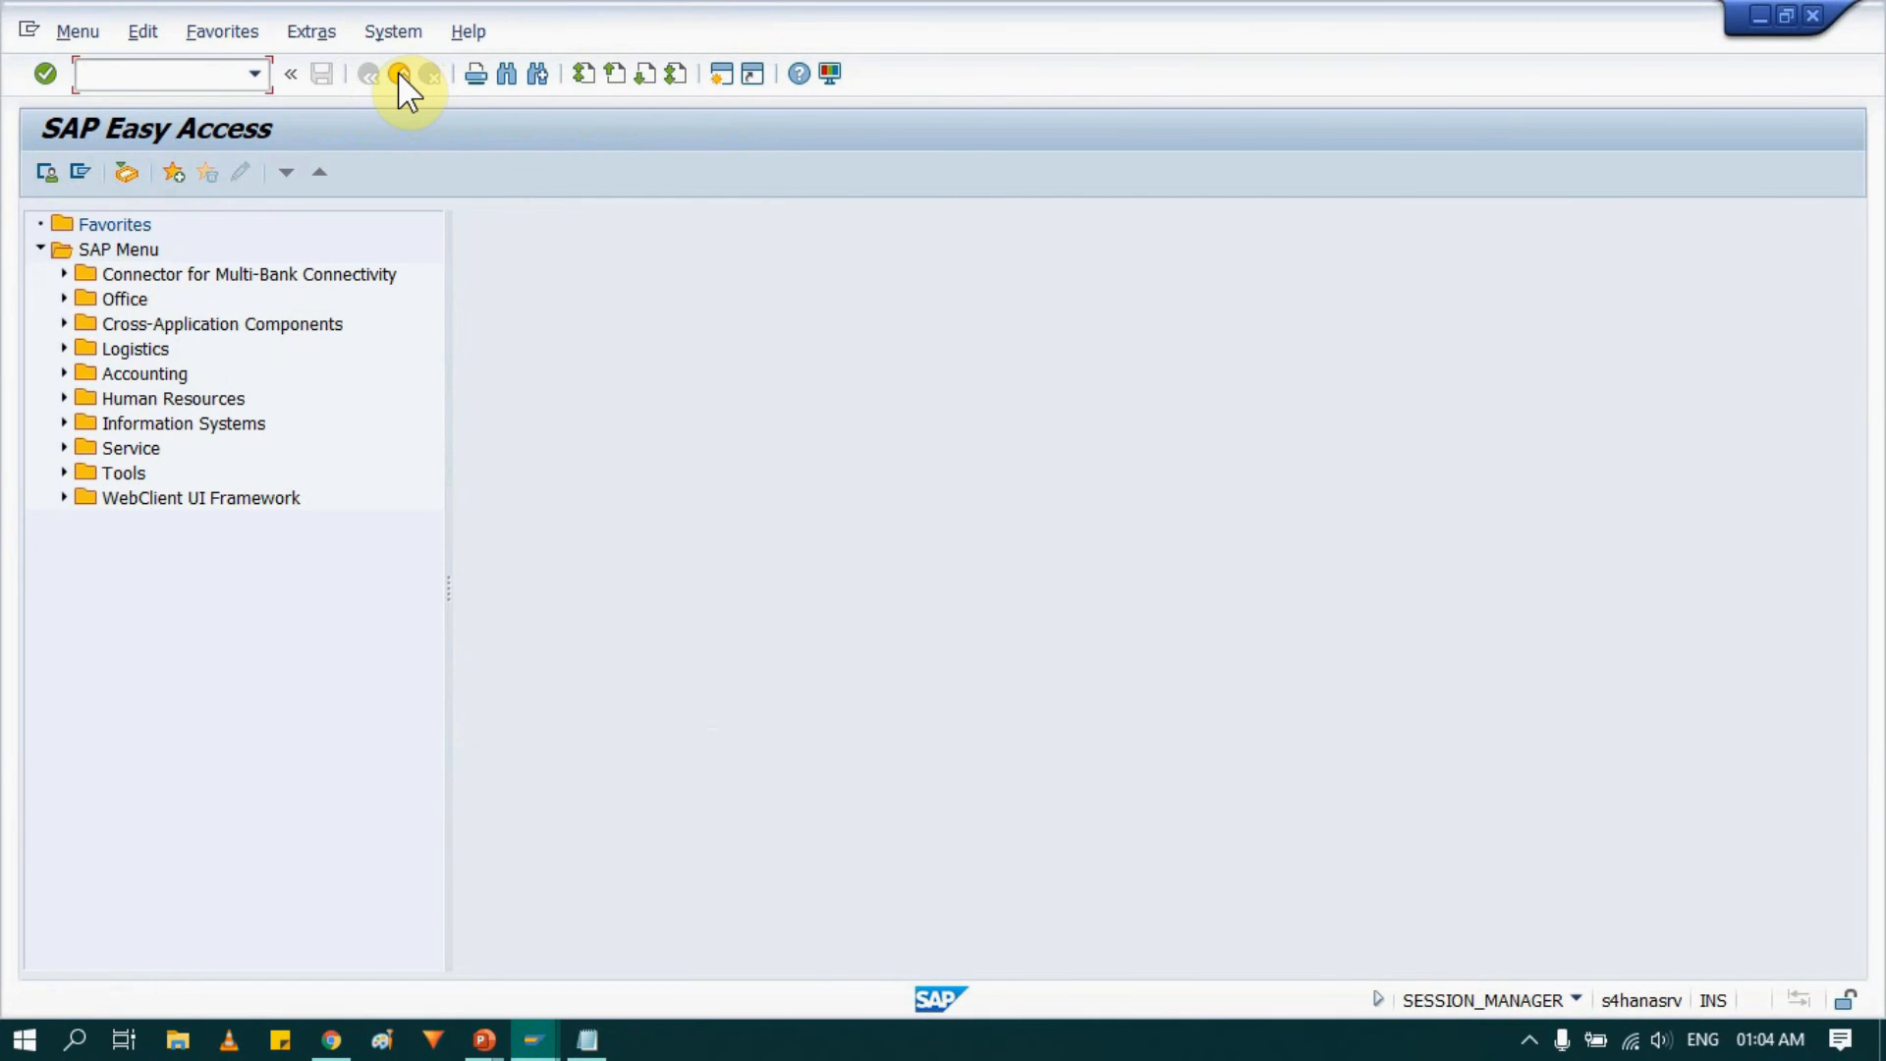
pyautogui.write('spro')
pyautogui.press('Return')
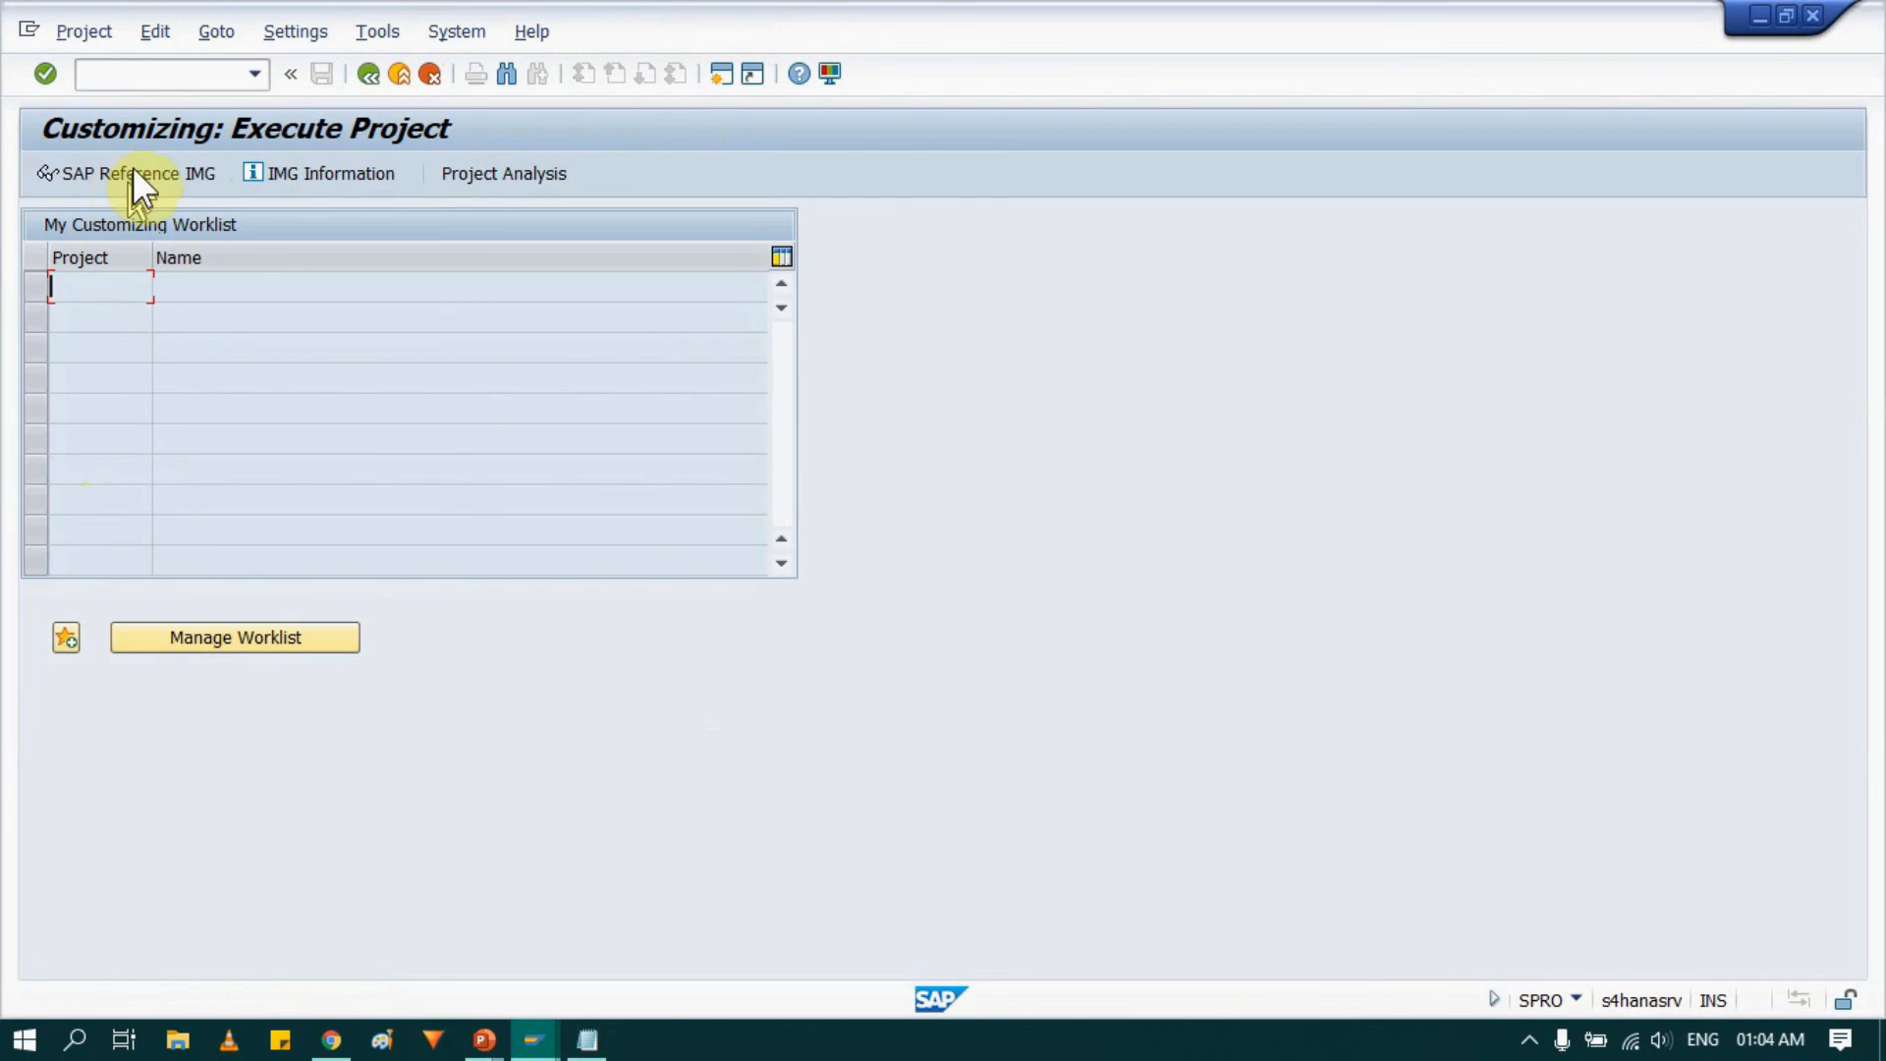
pyautogui.click(143, 173)
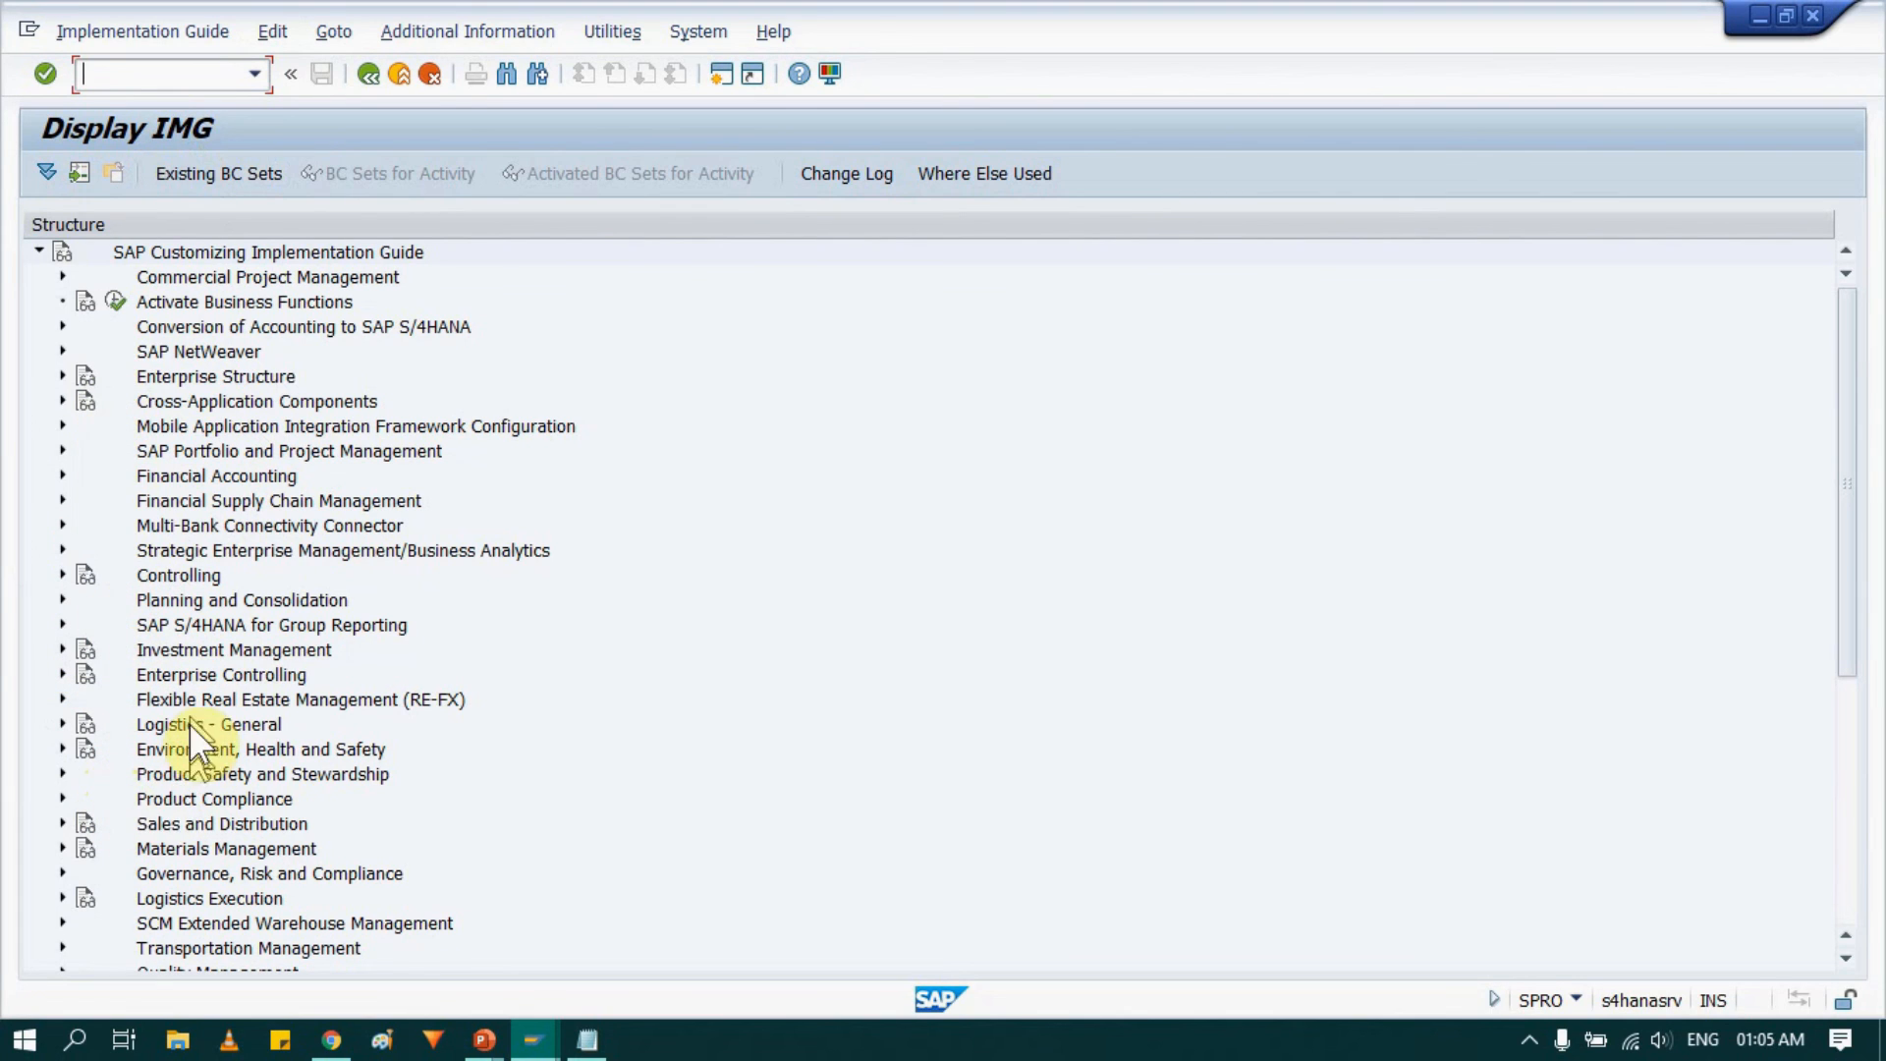
# Expand Materials Management and its Logistics Invoice Verification node in the IMG structure.
pyautogui.click(62, 846)
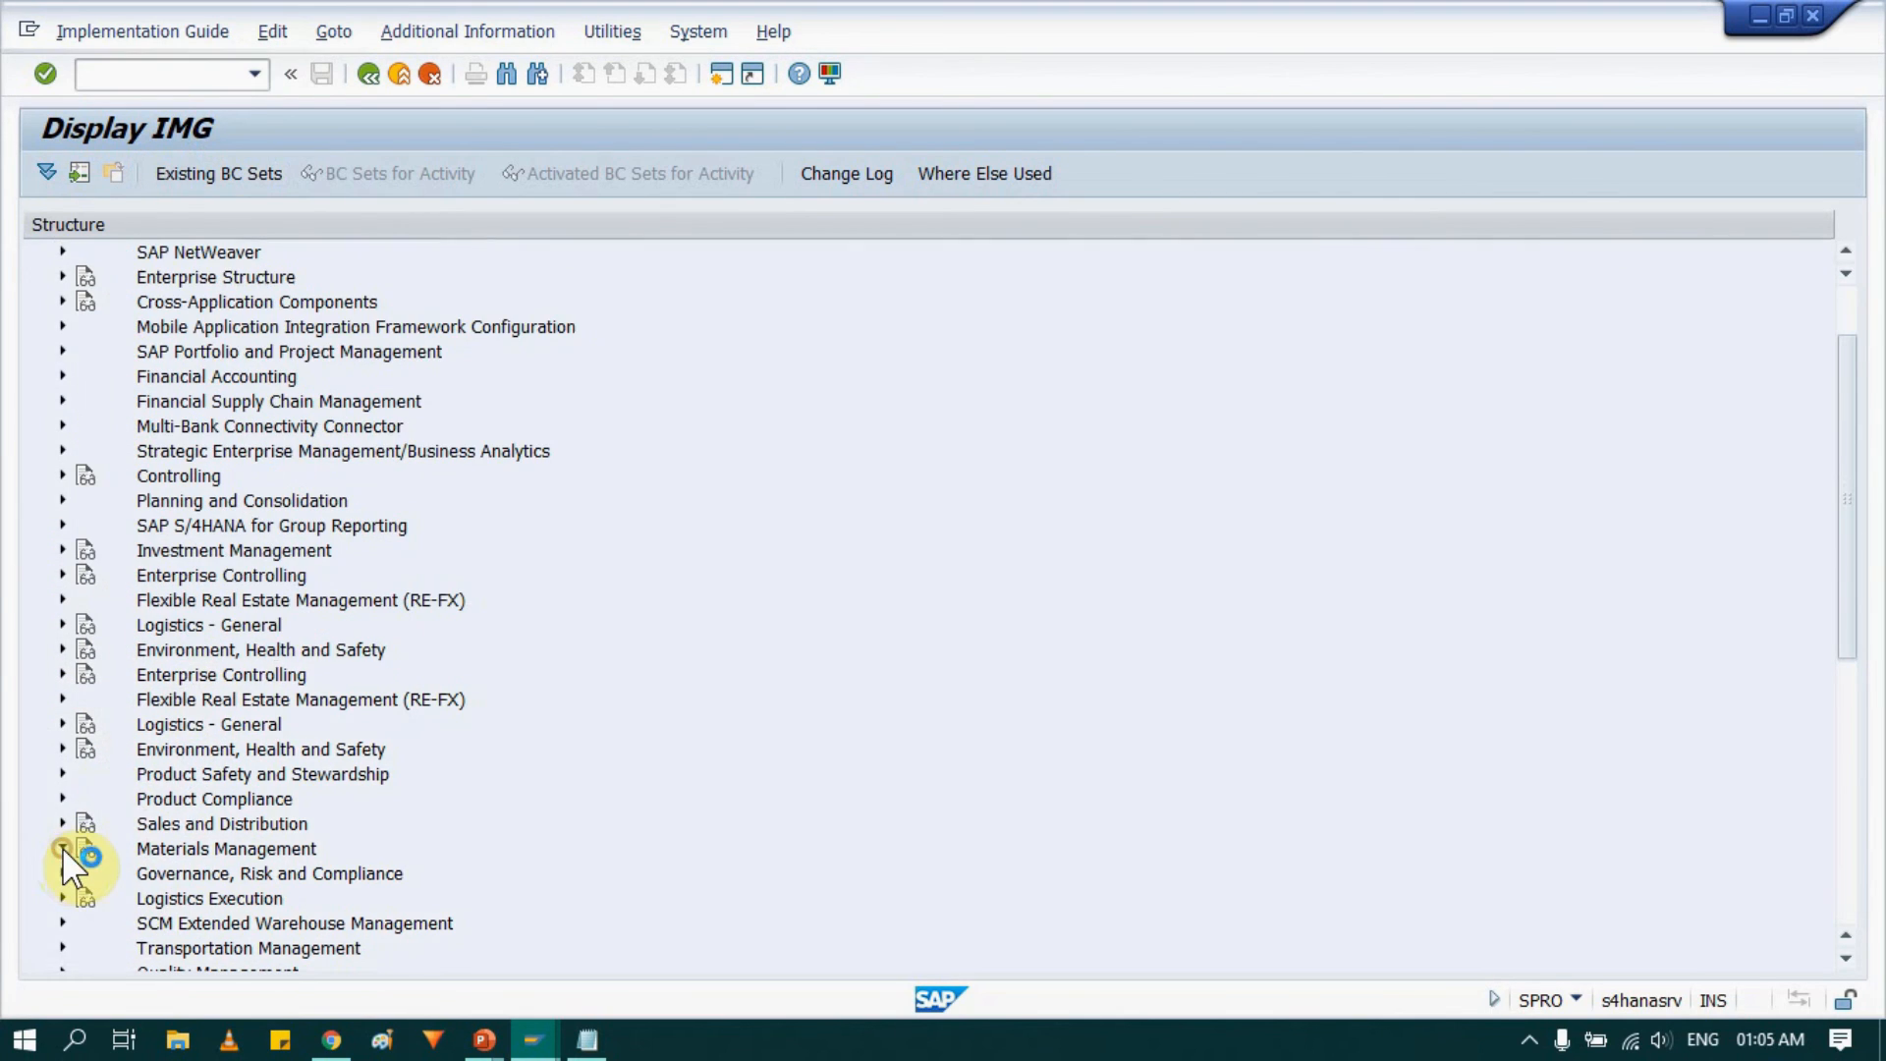
pyautogui.scroll(-3, 285, 648)
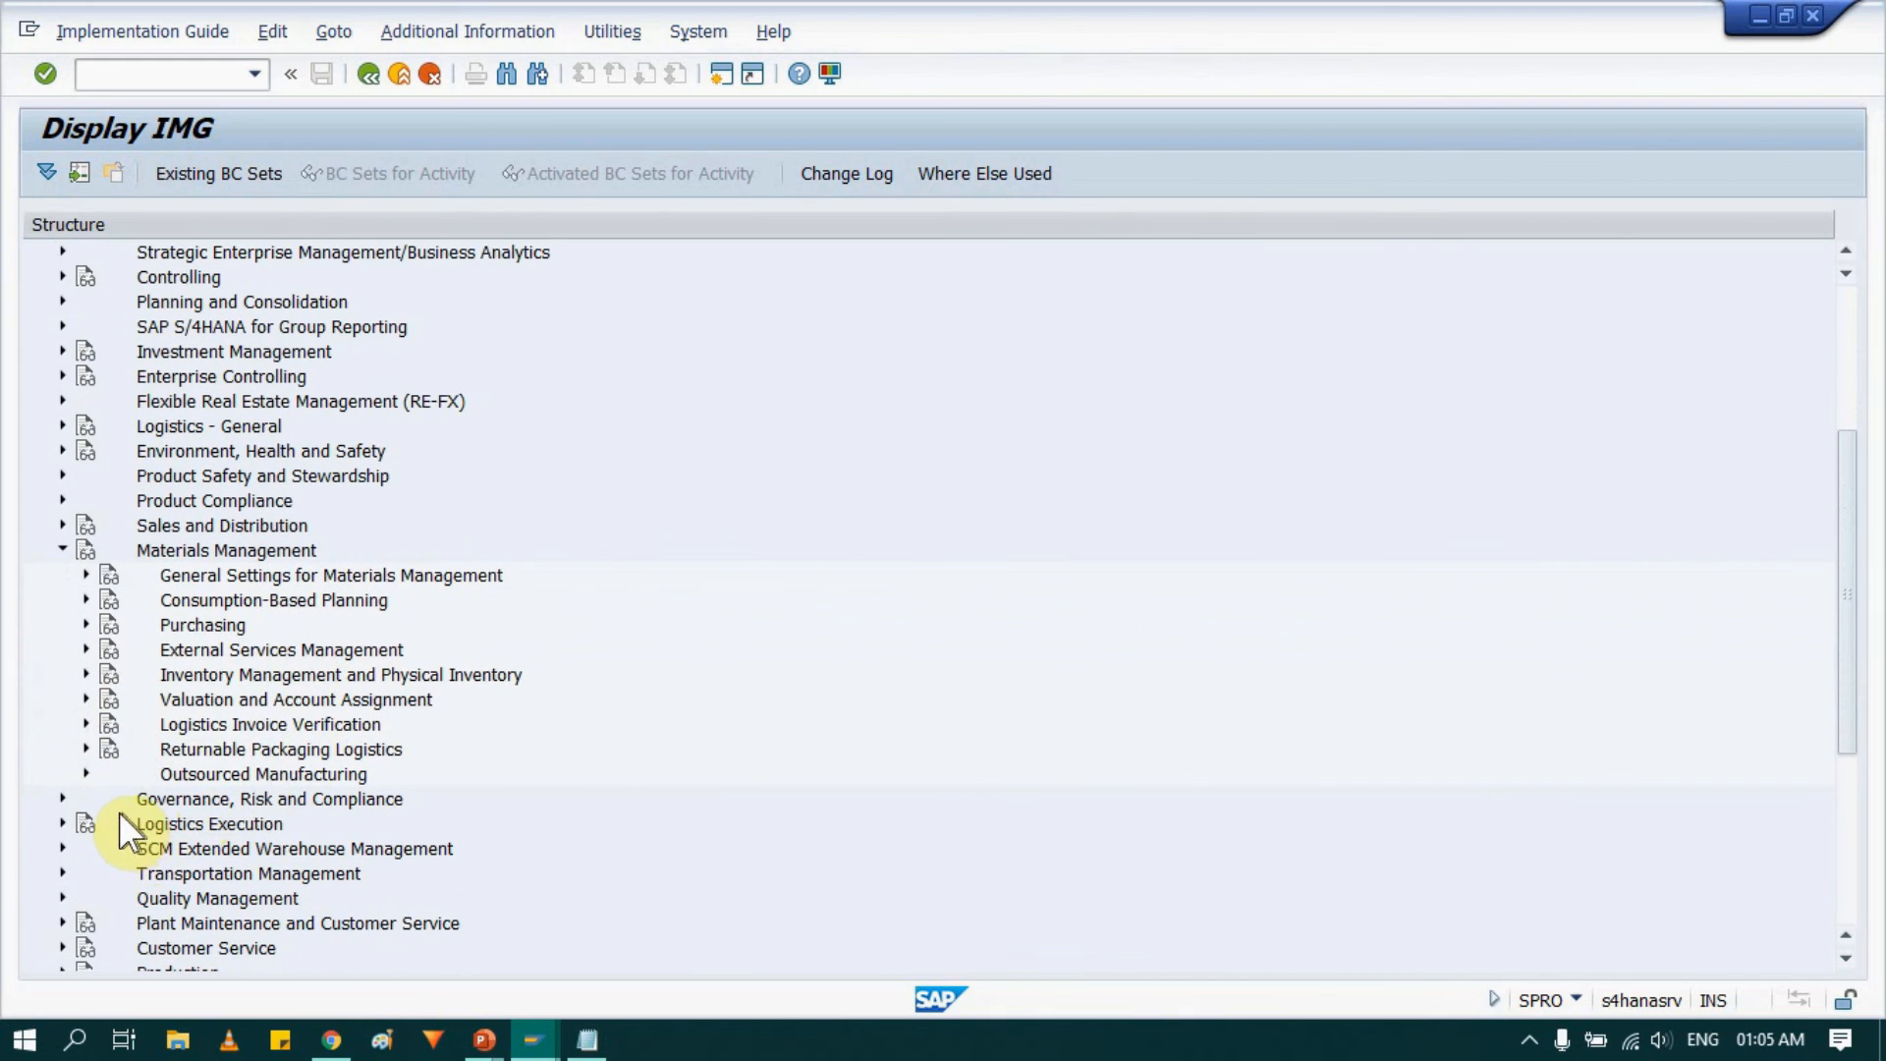
pyautogui.hotkey('alt', 'Tab')
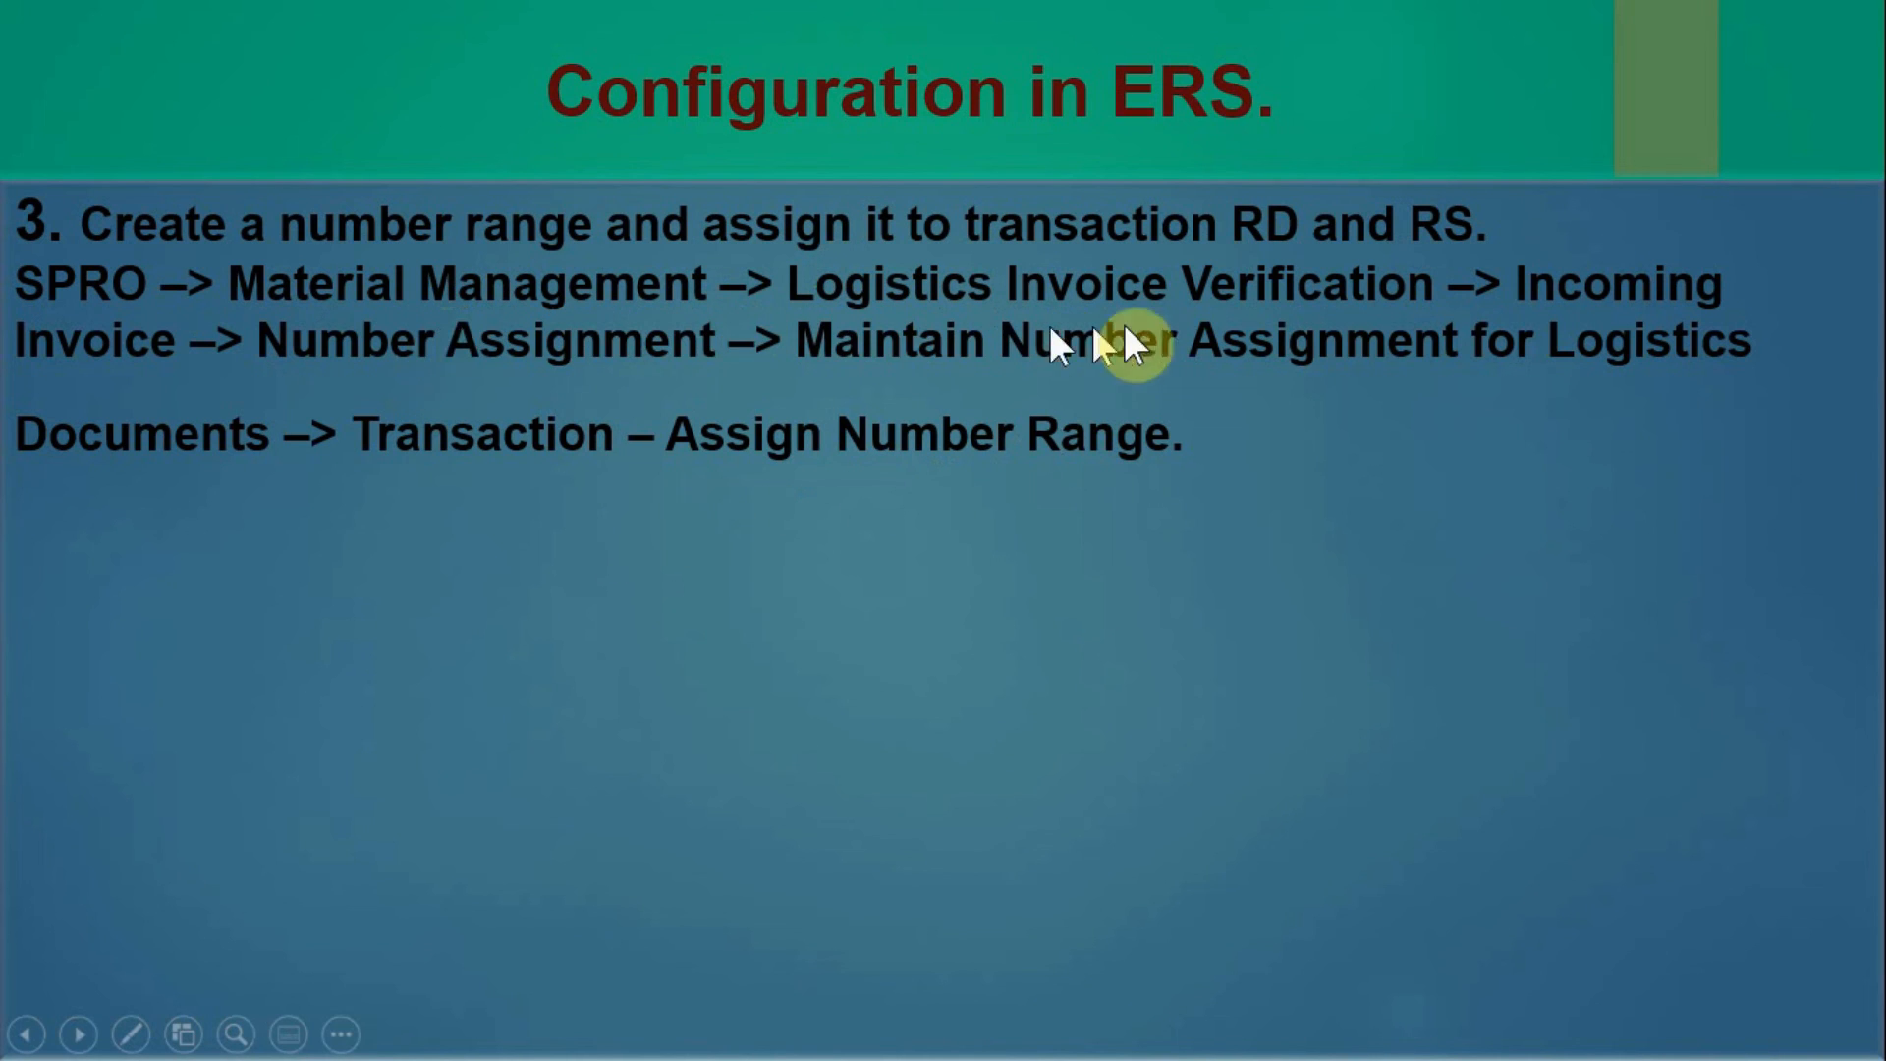
pyautogui.hotkey('alt', 'Tab')
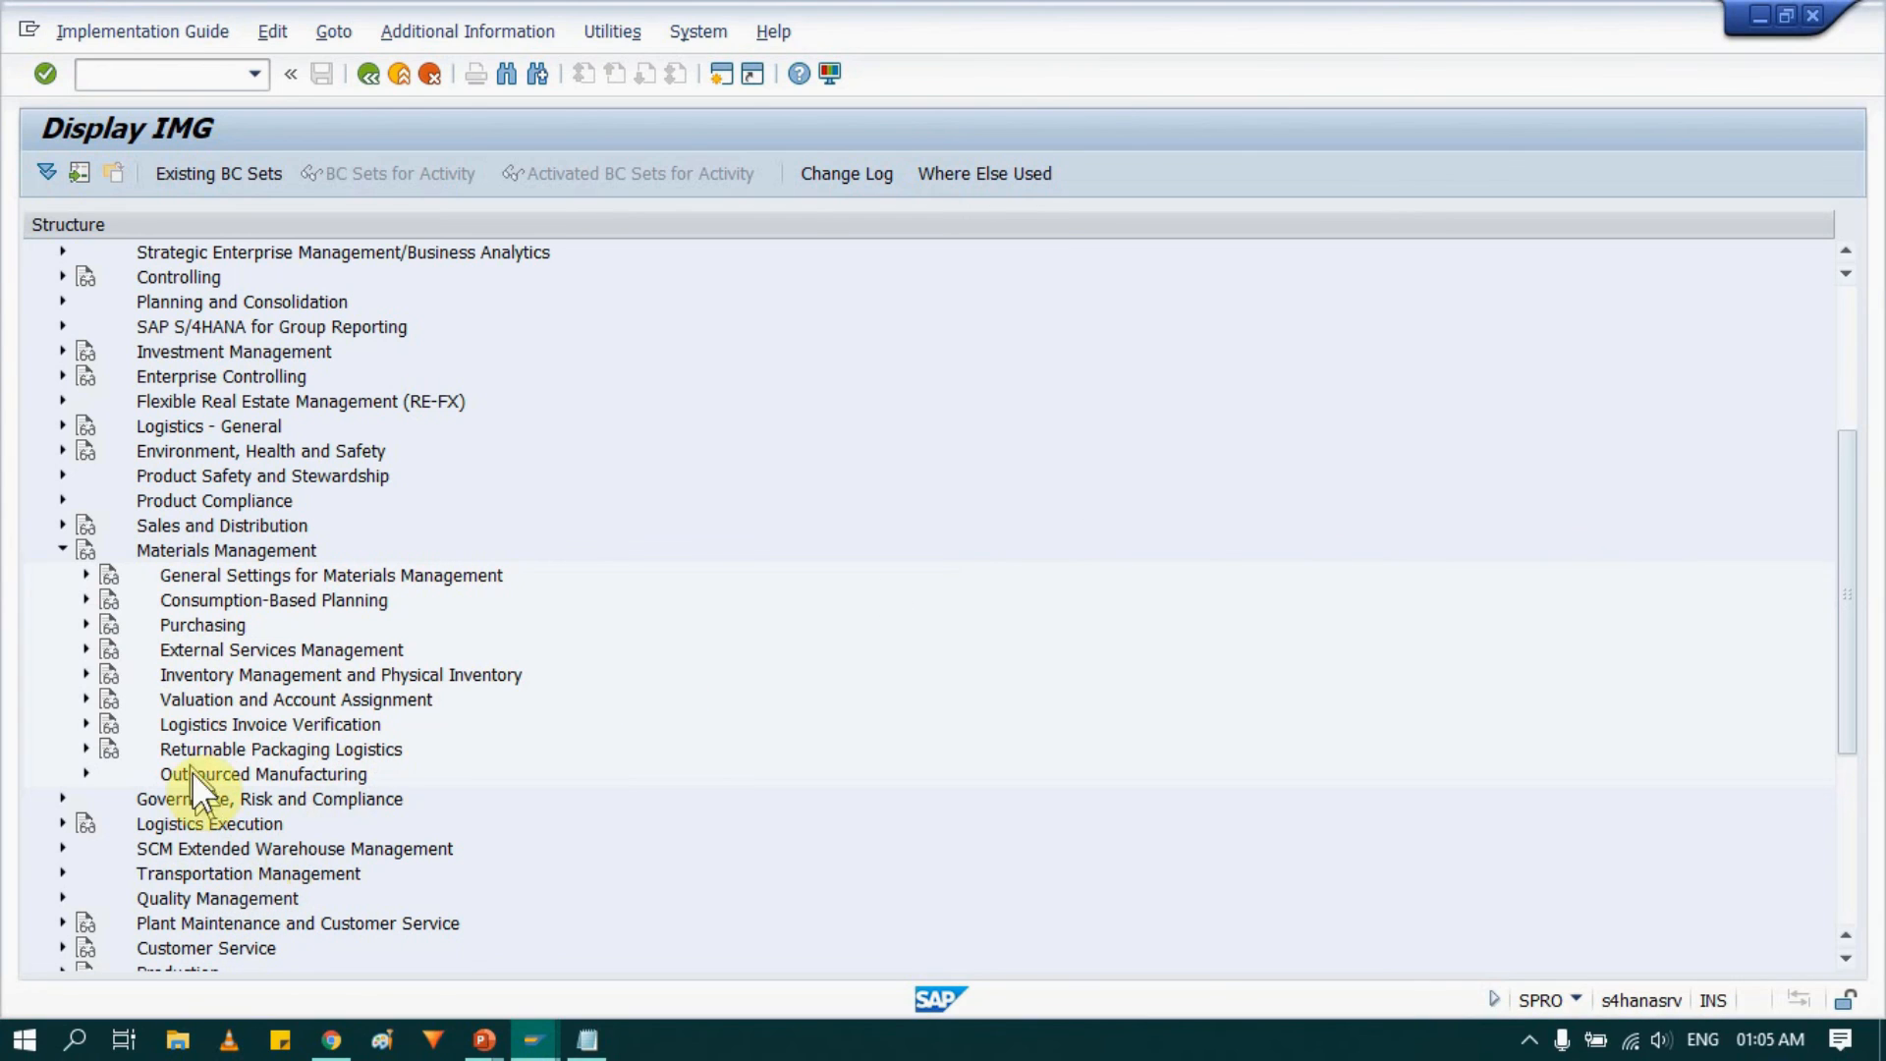
pyautogui.click(84, 722)
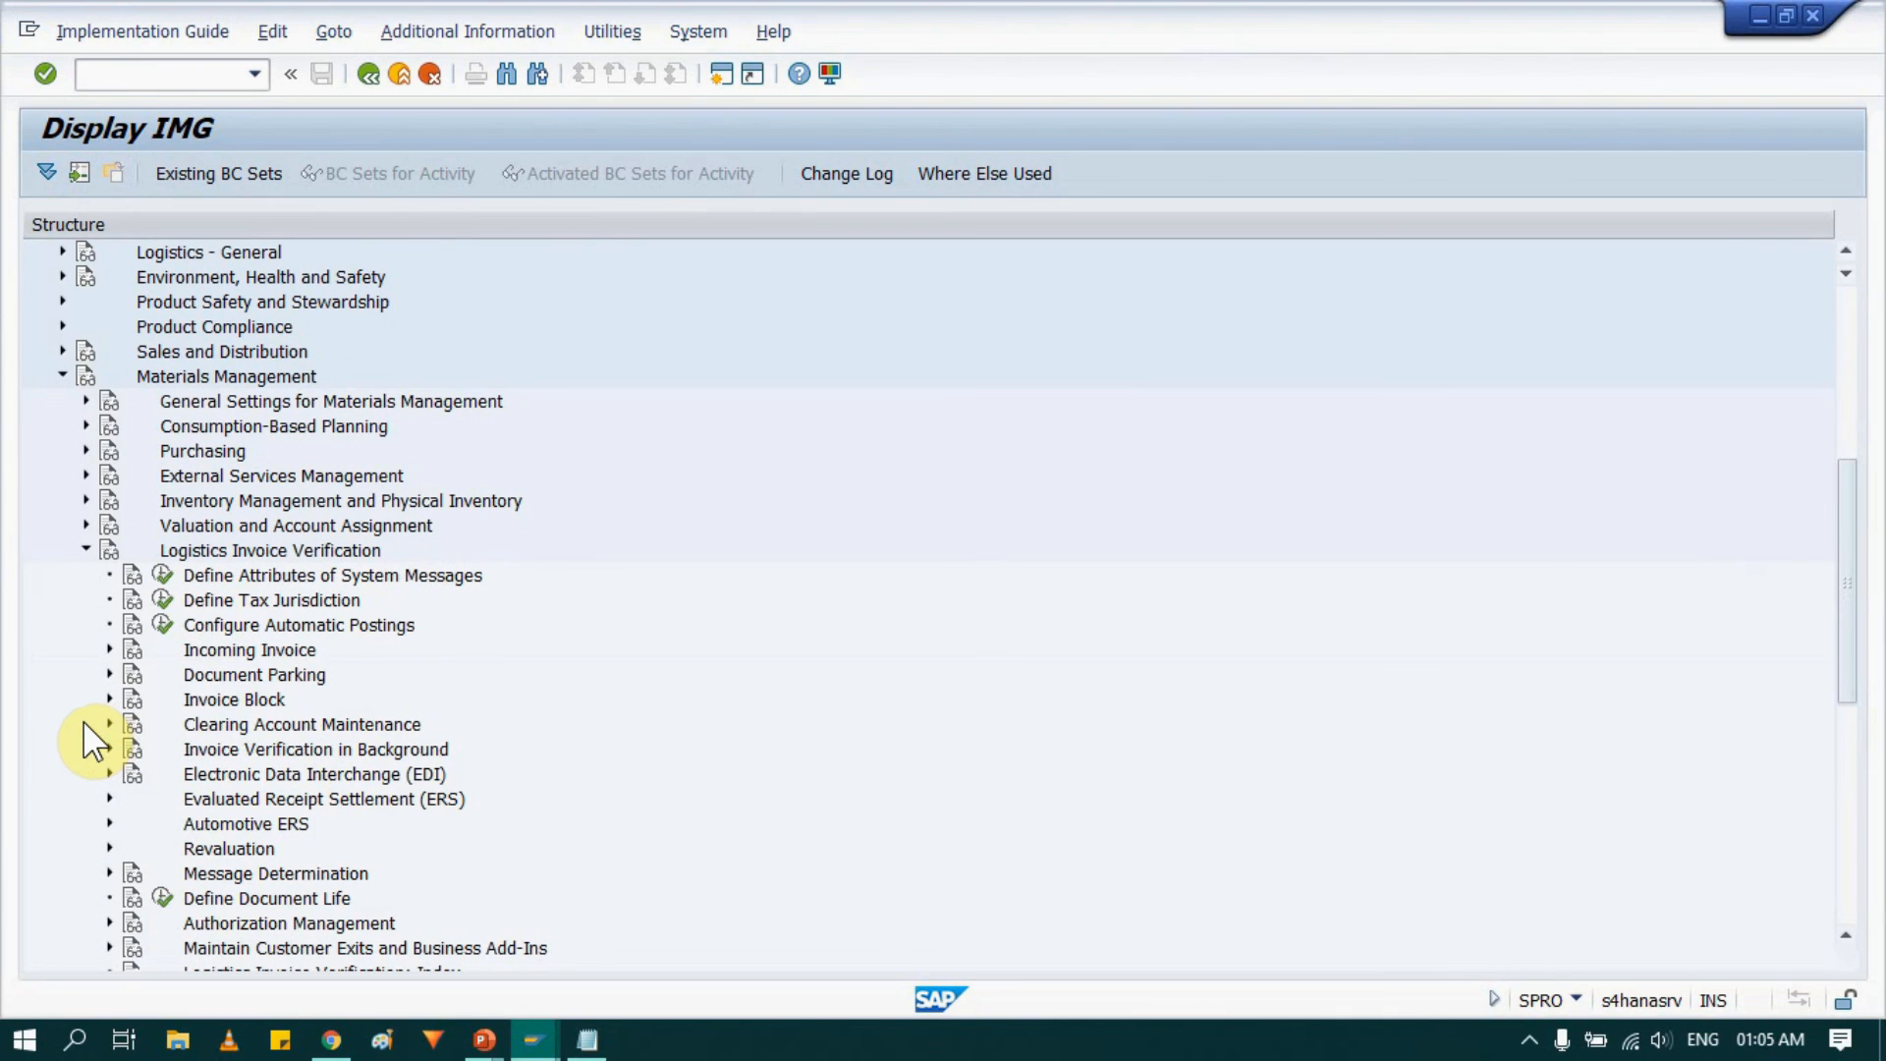
pyautogui.hotkey('alt', 'Tab')
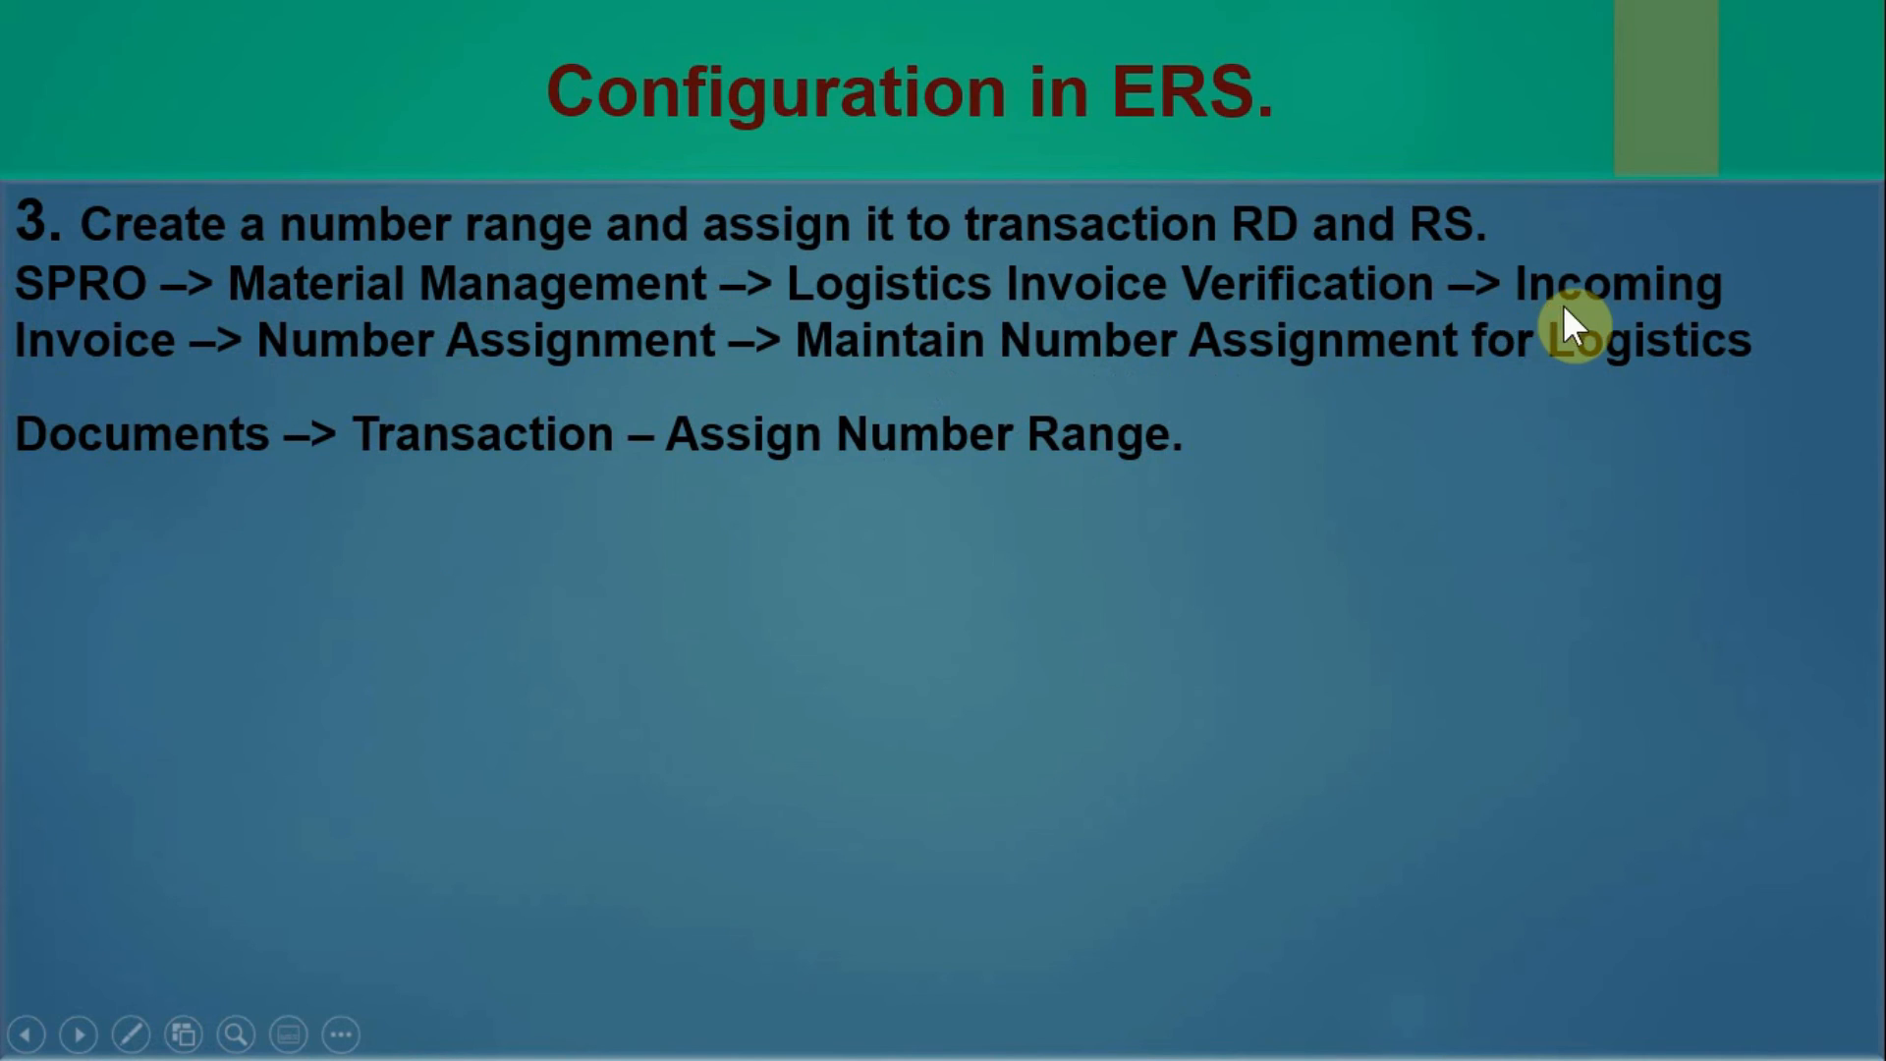
pyautogui.hotkey('alt', 'Tab')
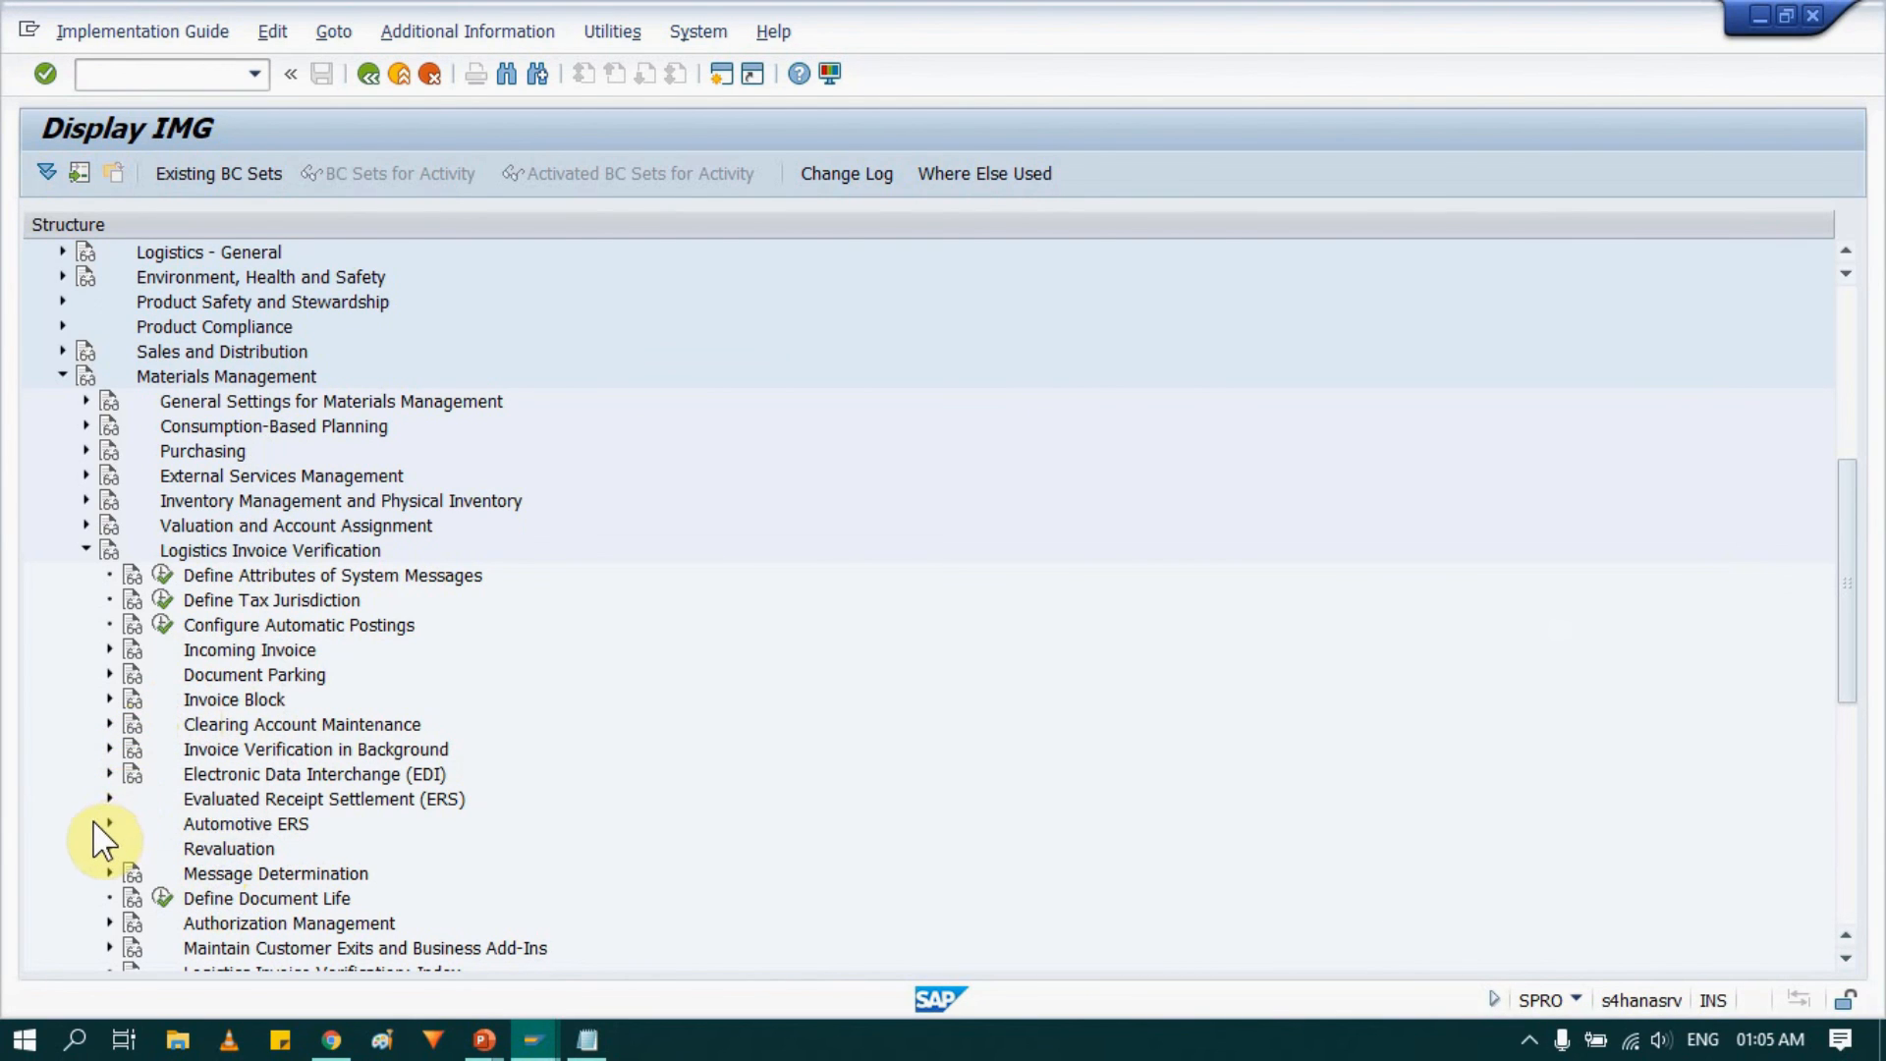
# Open Transaction - Assign Number Range under Incoming Invoice number assignment for logistics documents and select the RD and RS entries.
pyautogui.scroll(-2, 103, 840)
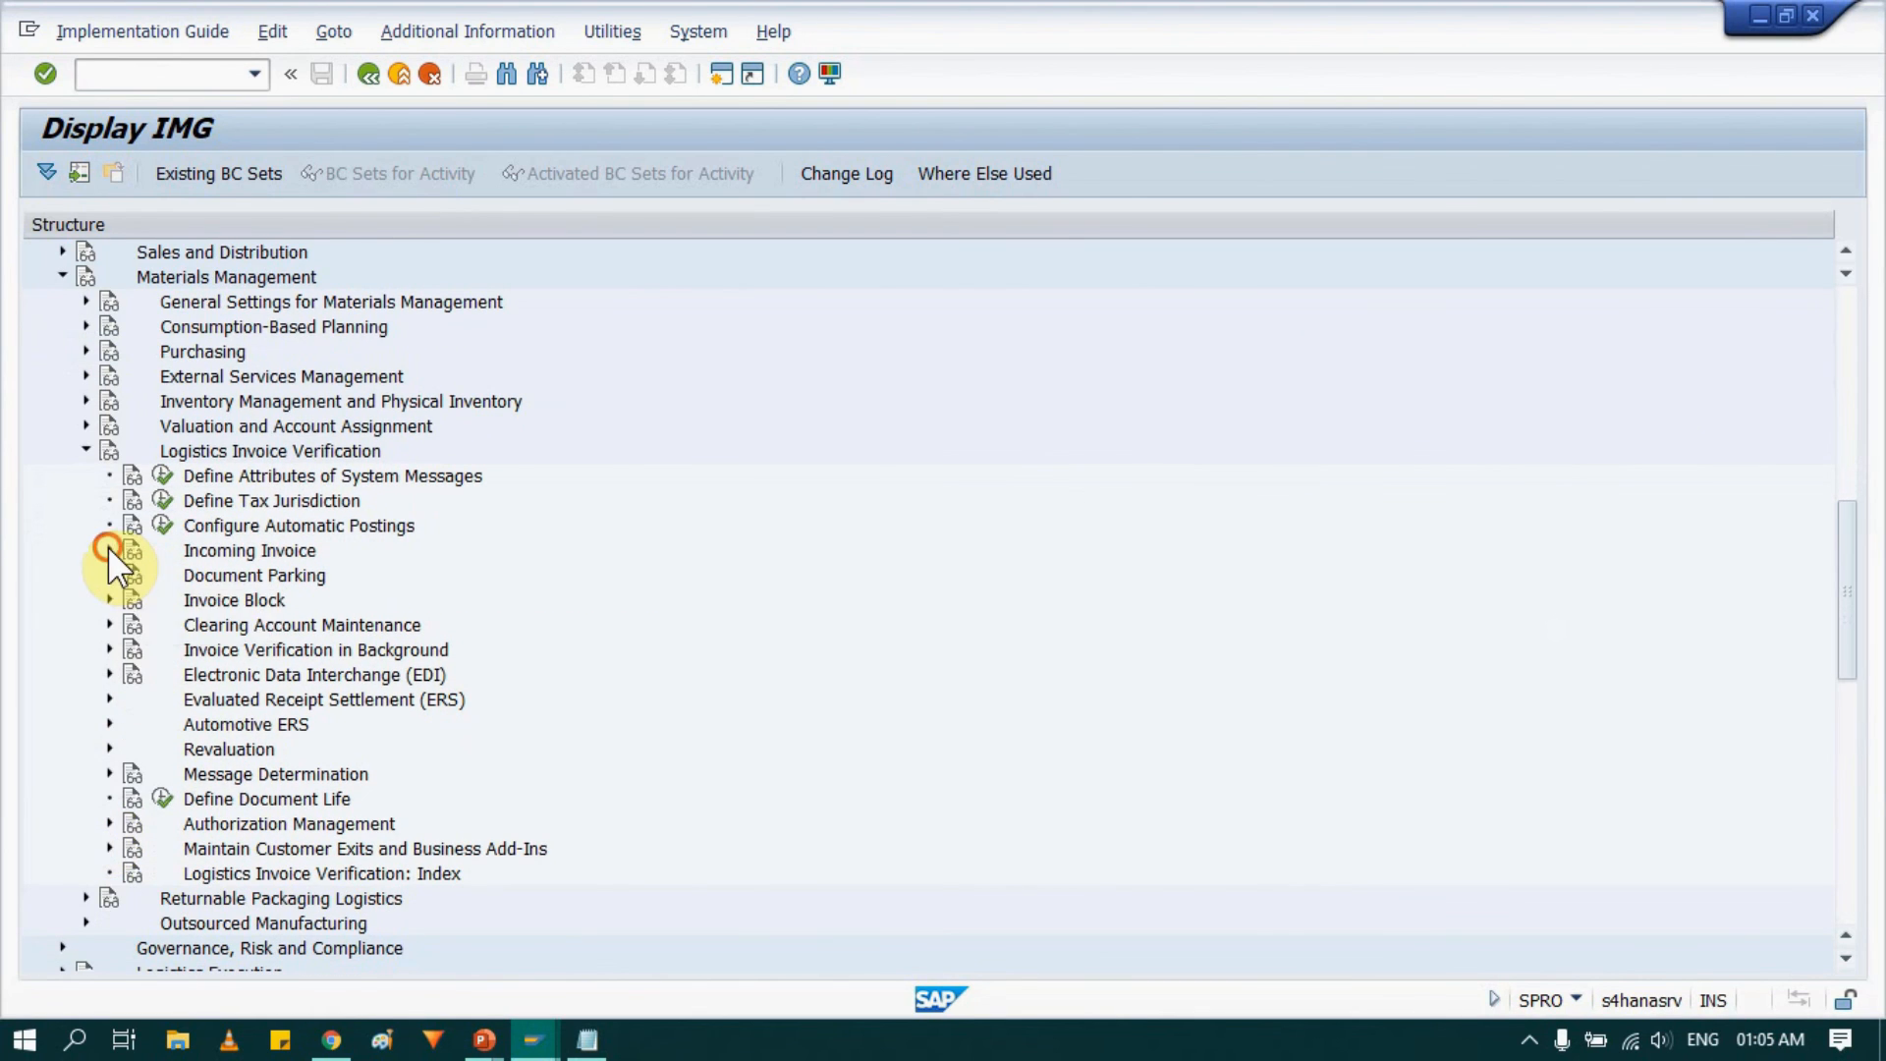
pyautogui.click(109, 550)
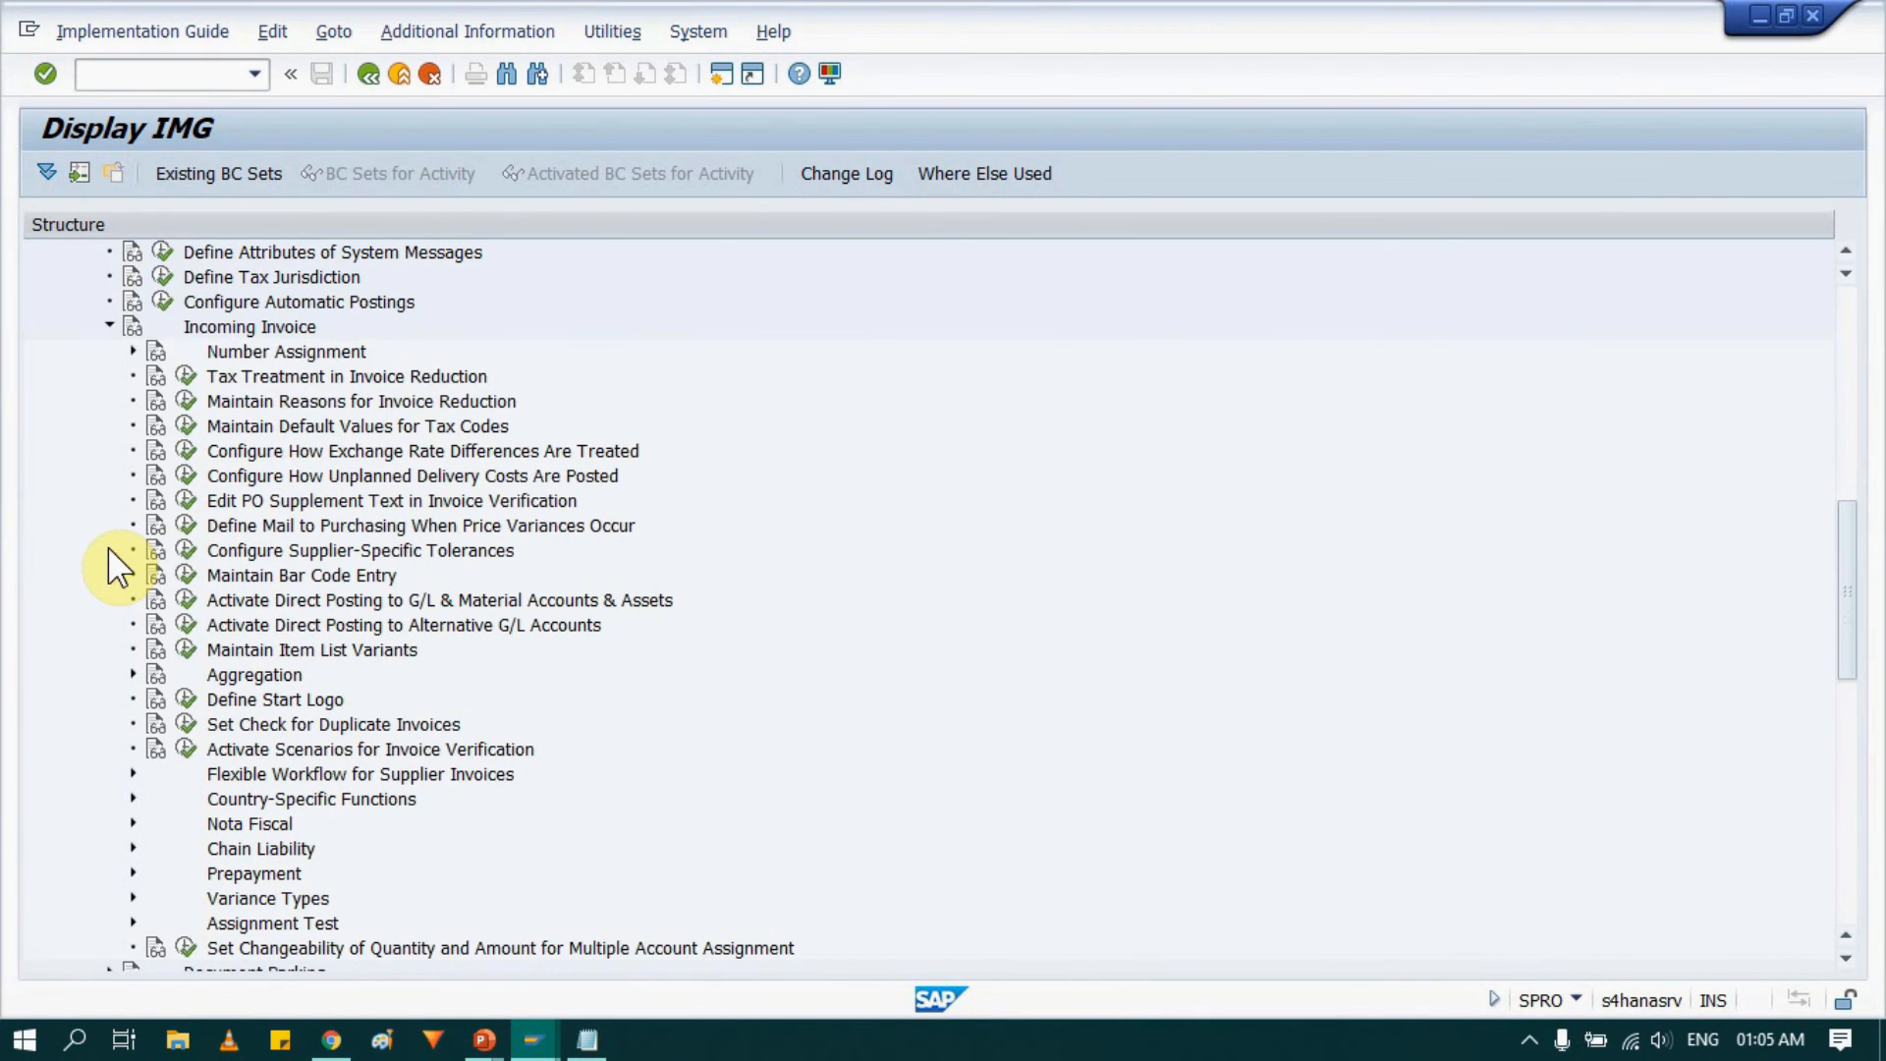
pyautogui.click(279, 327)
pyautogui.click(132, 350)
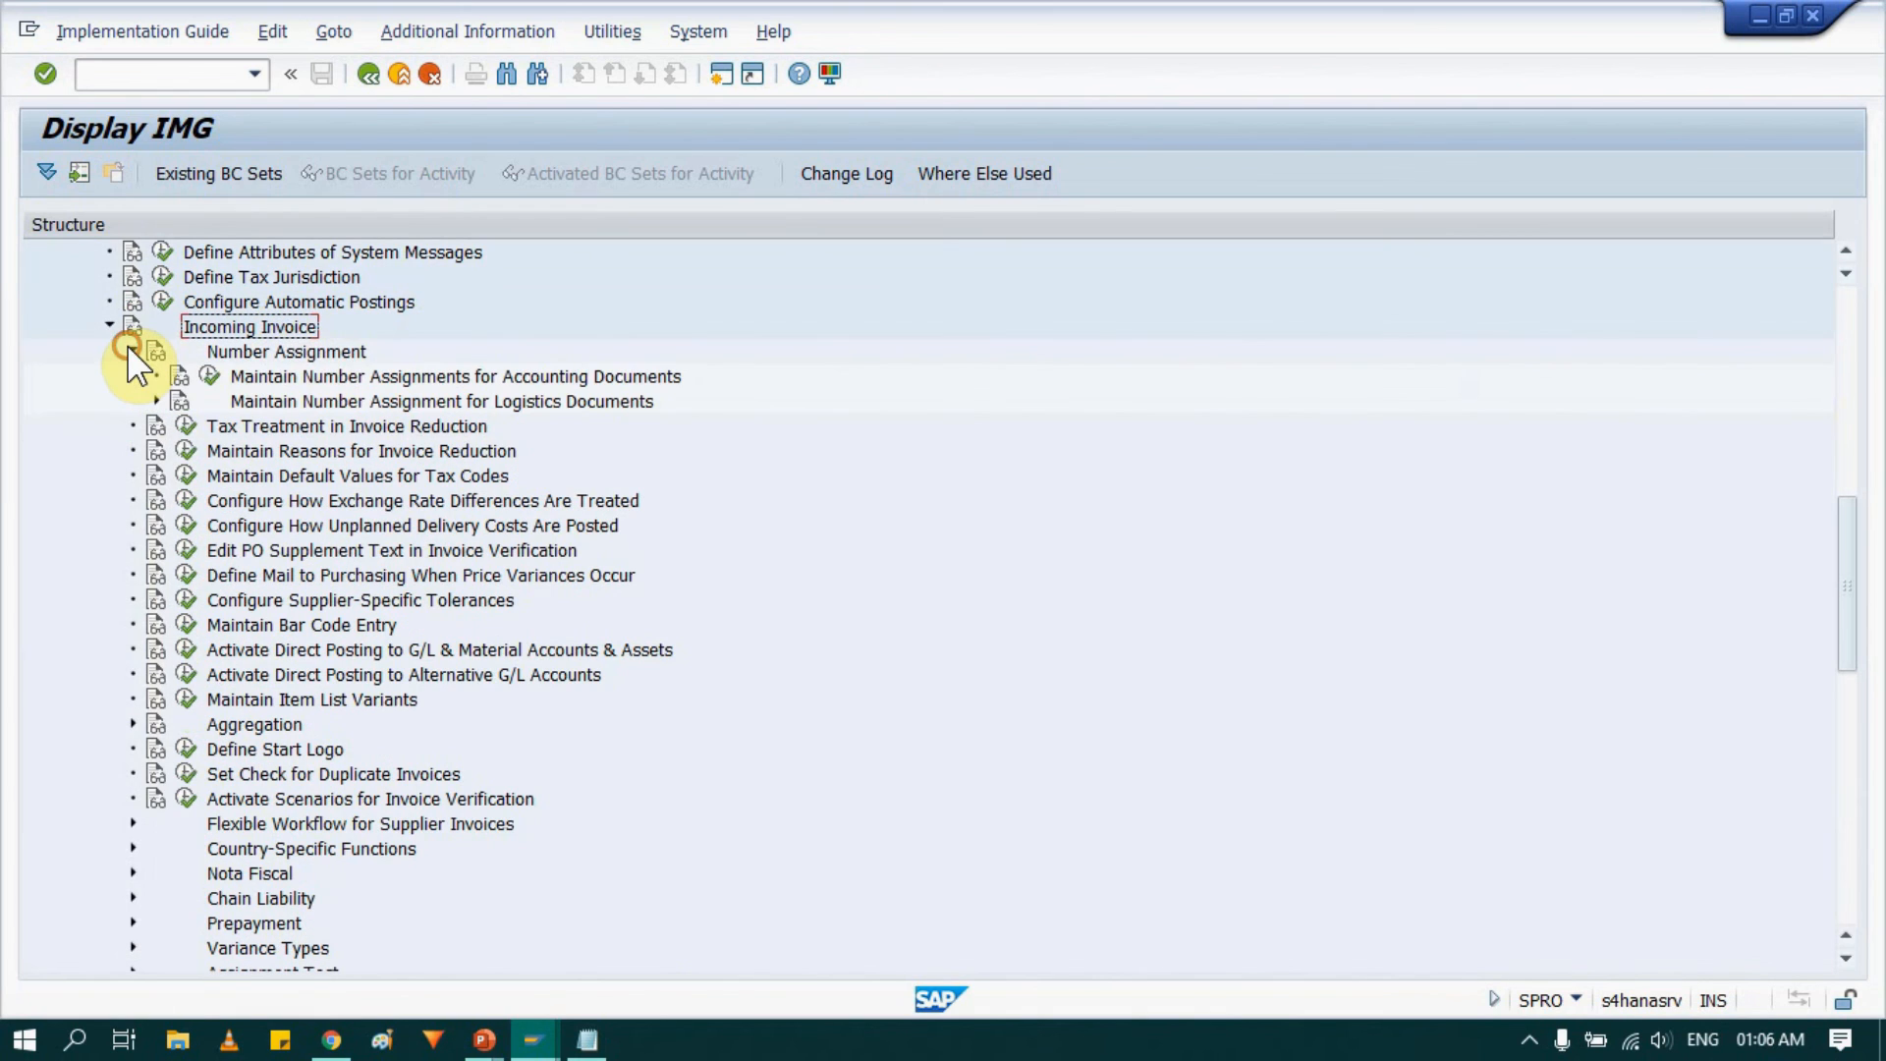
pyautogui.click(157, 398)
pyautogui.click(347, 401)
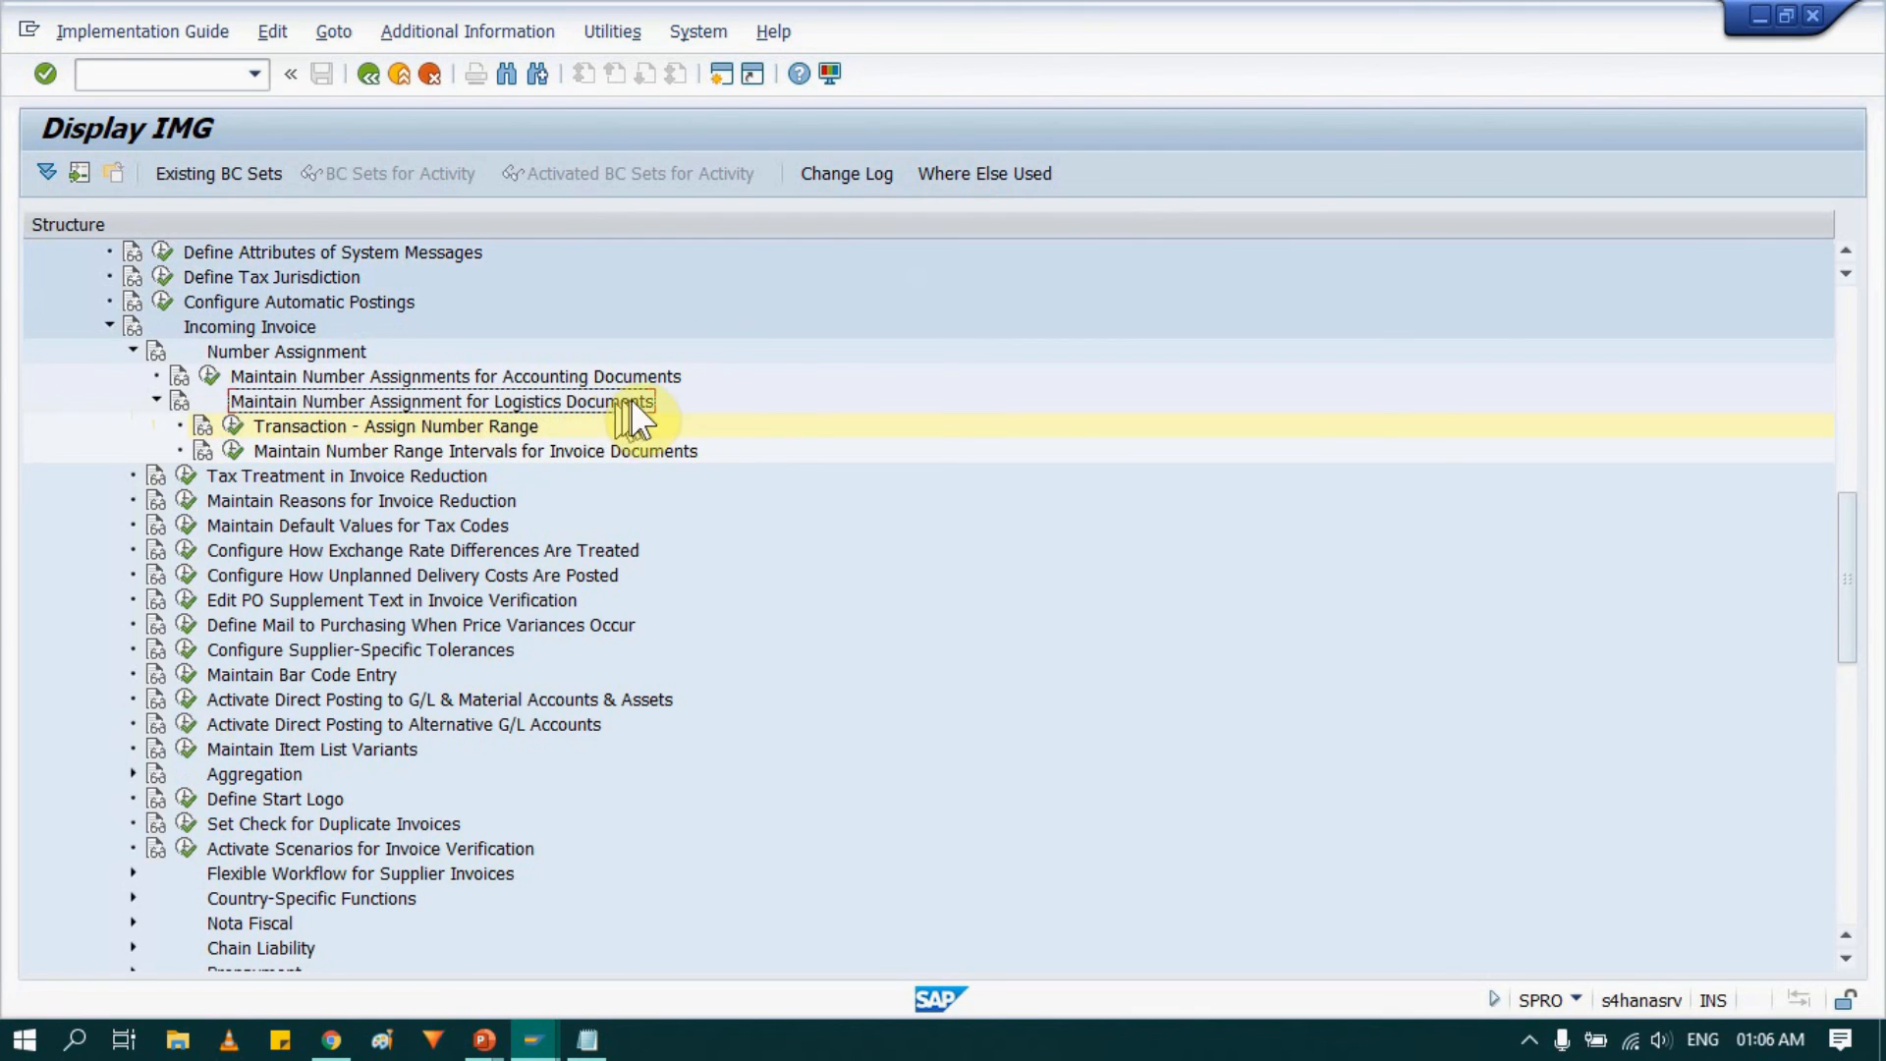
pyautogui.click(356, 422)
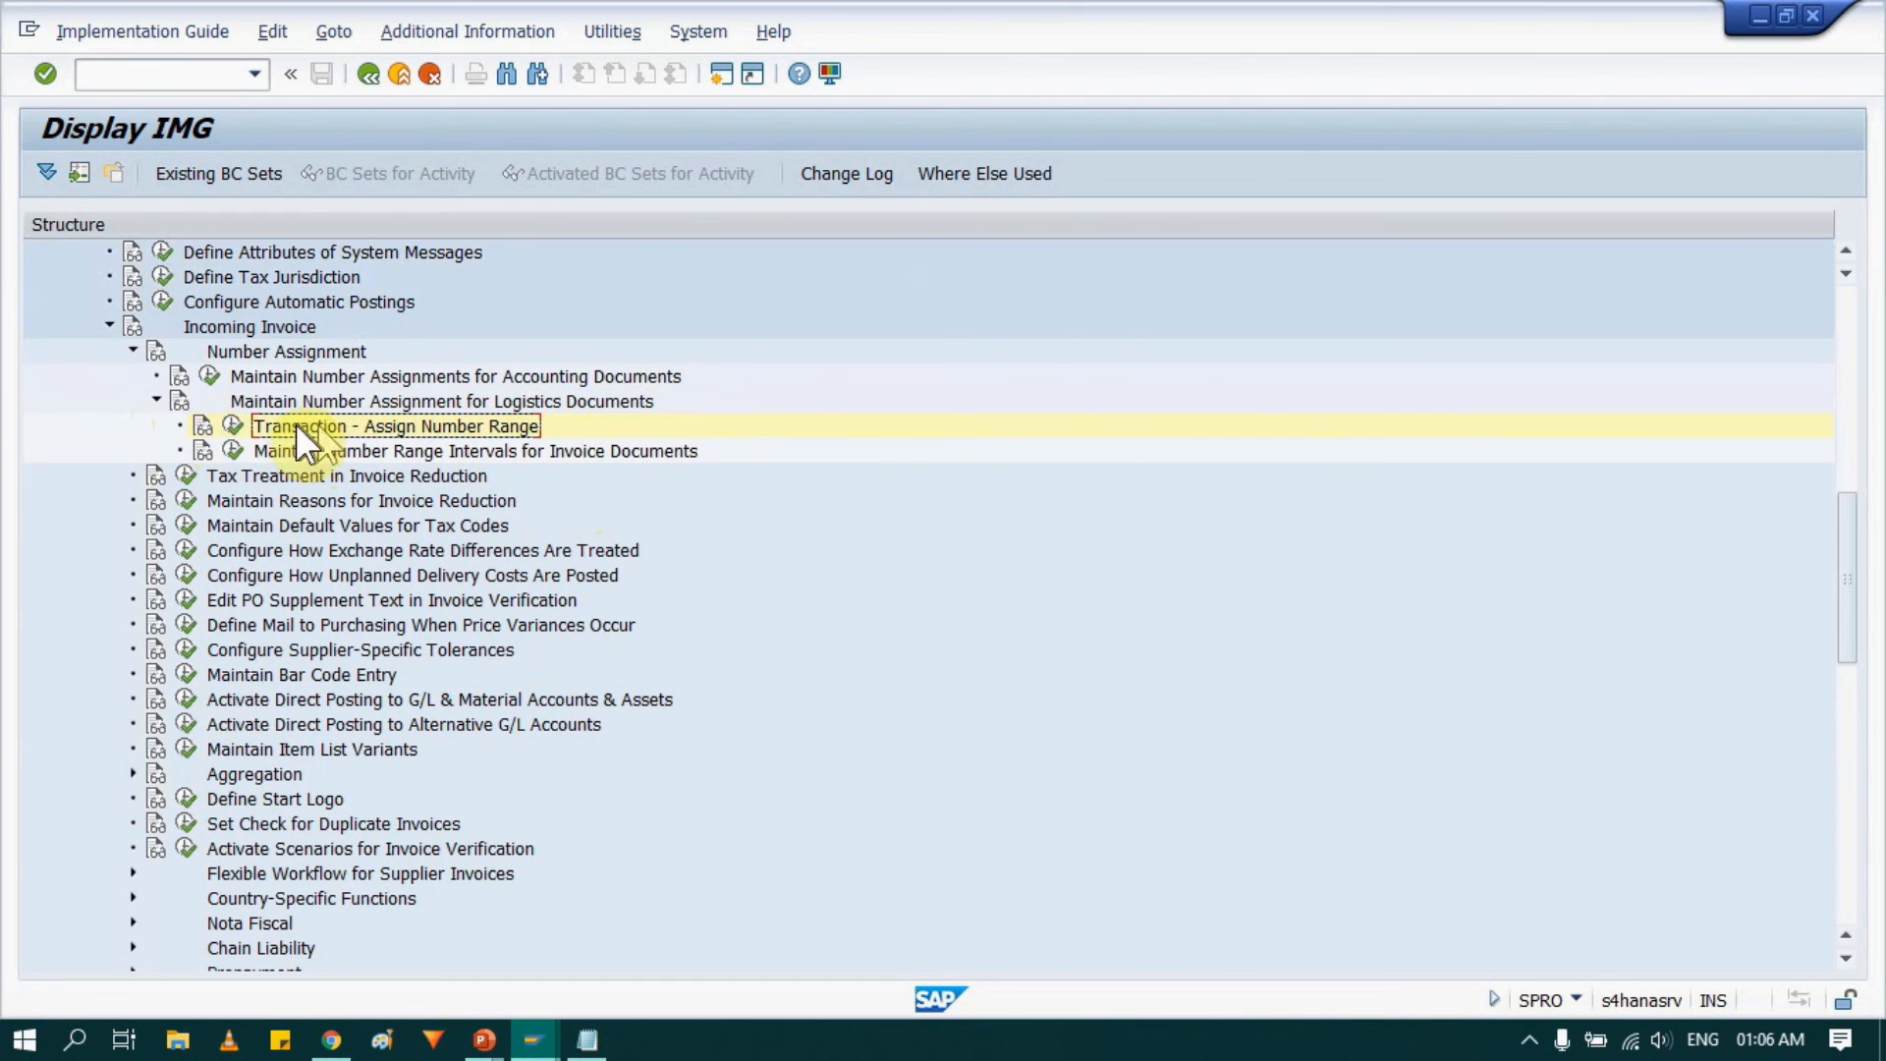
pyautogui.click(232, 424)
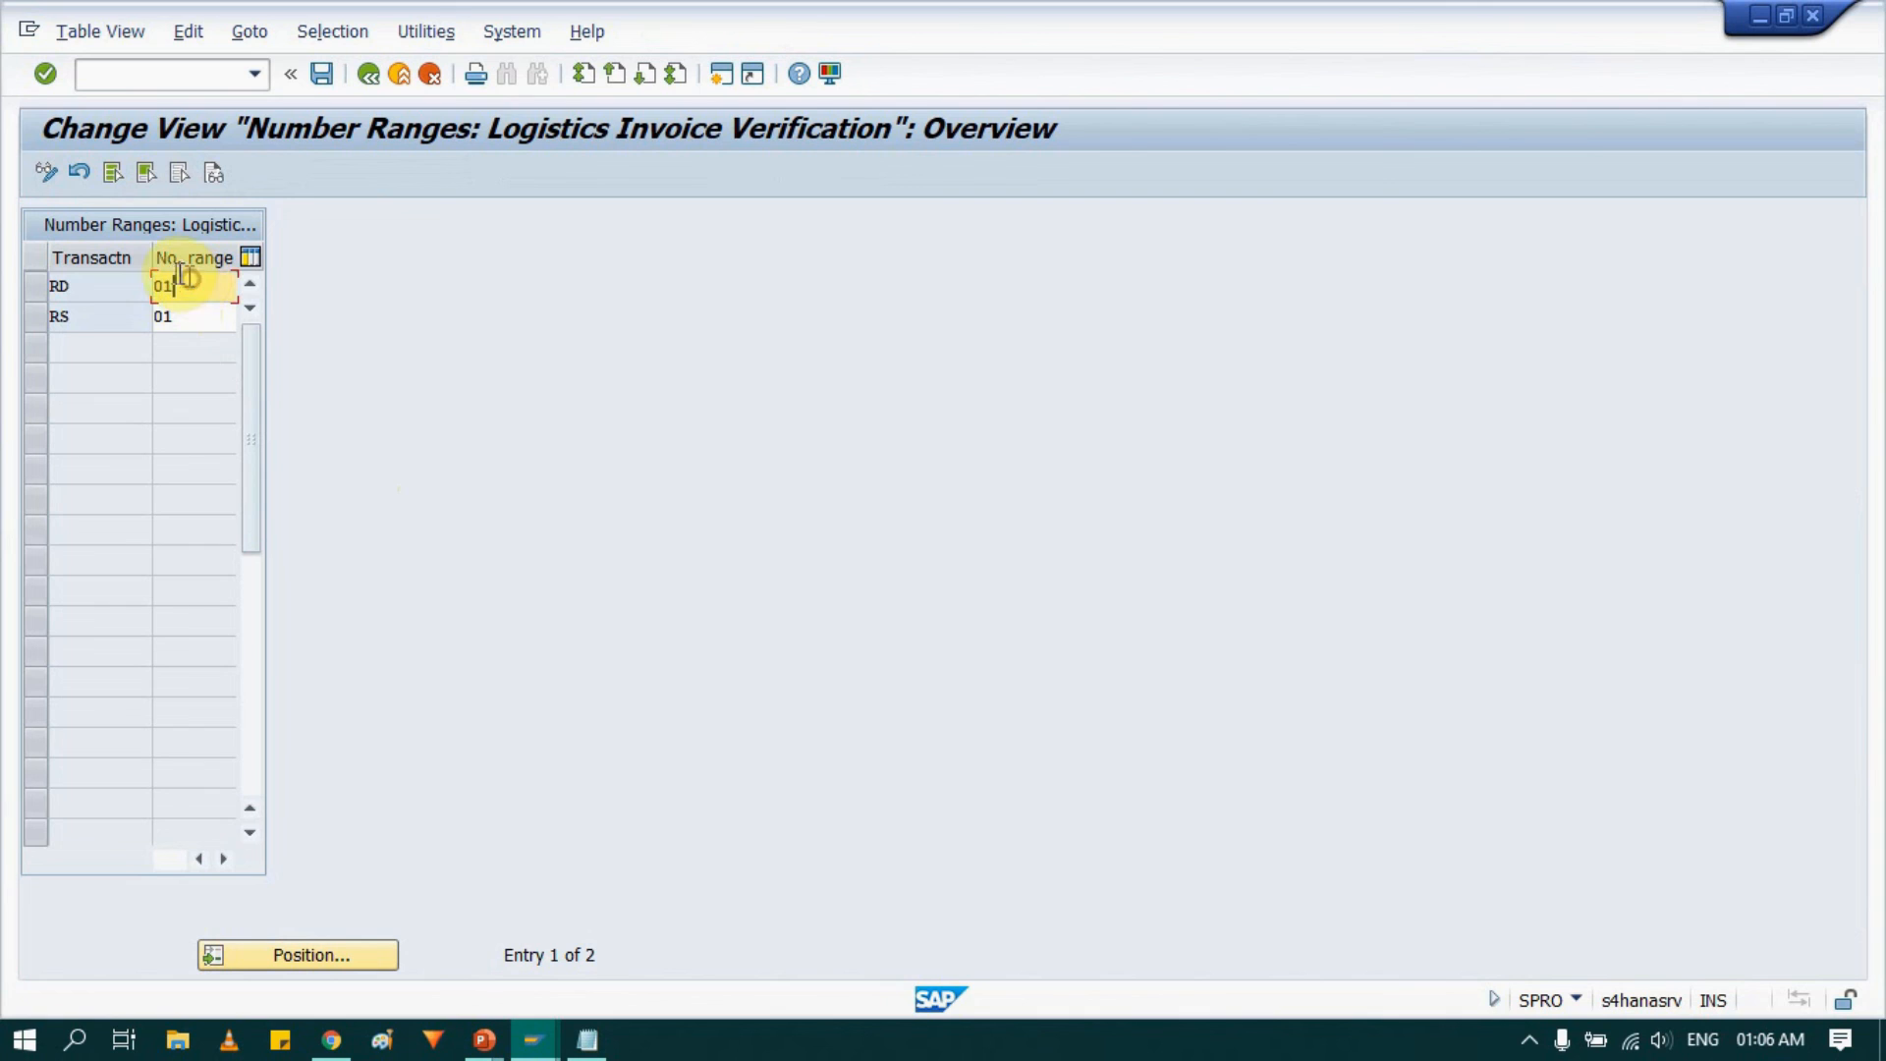
pyautogui.click(36, 287)
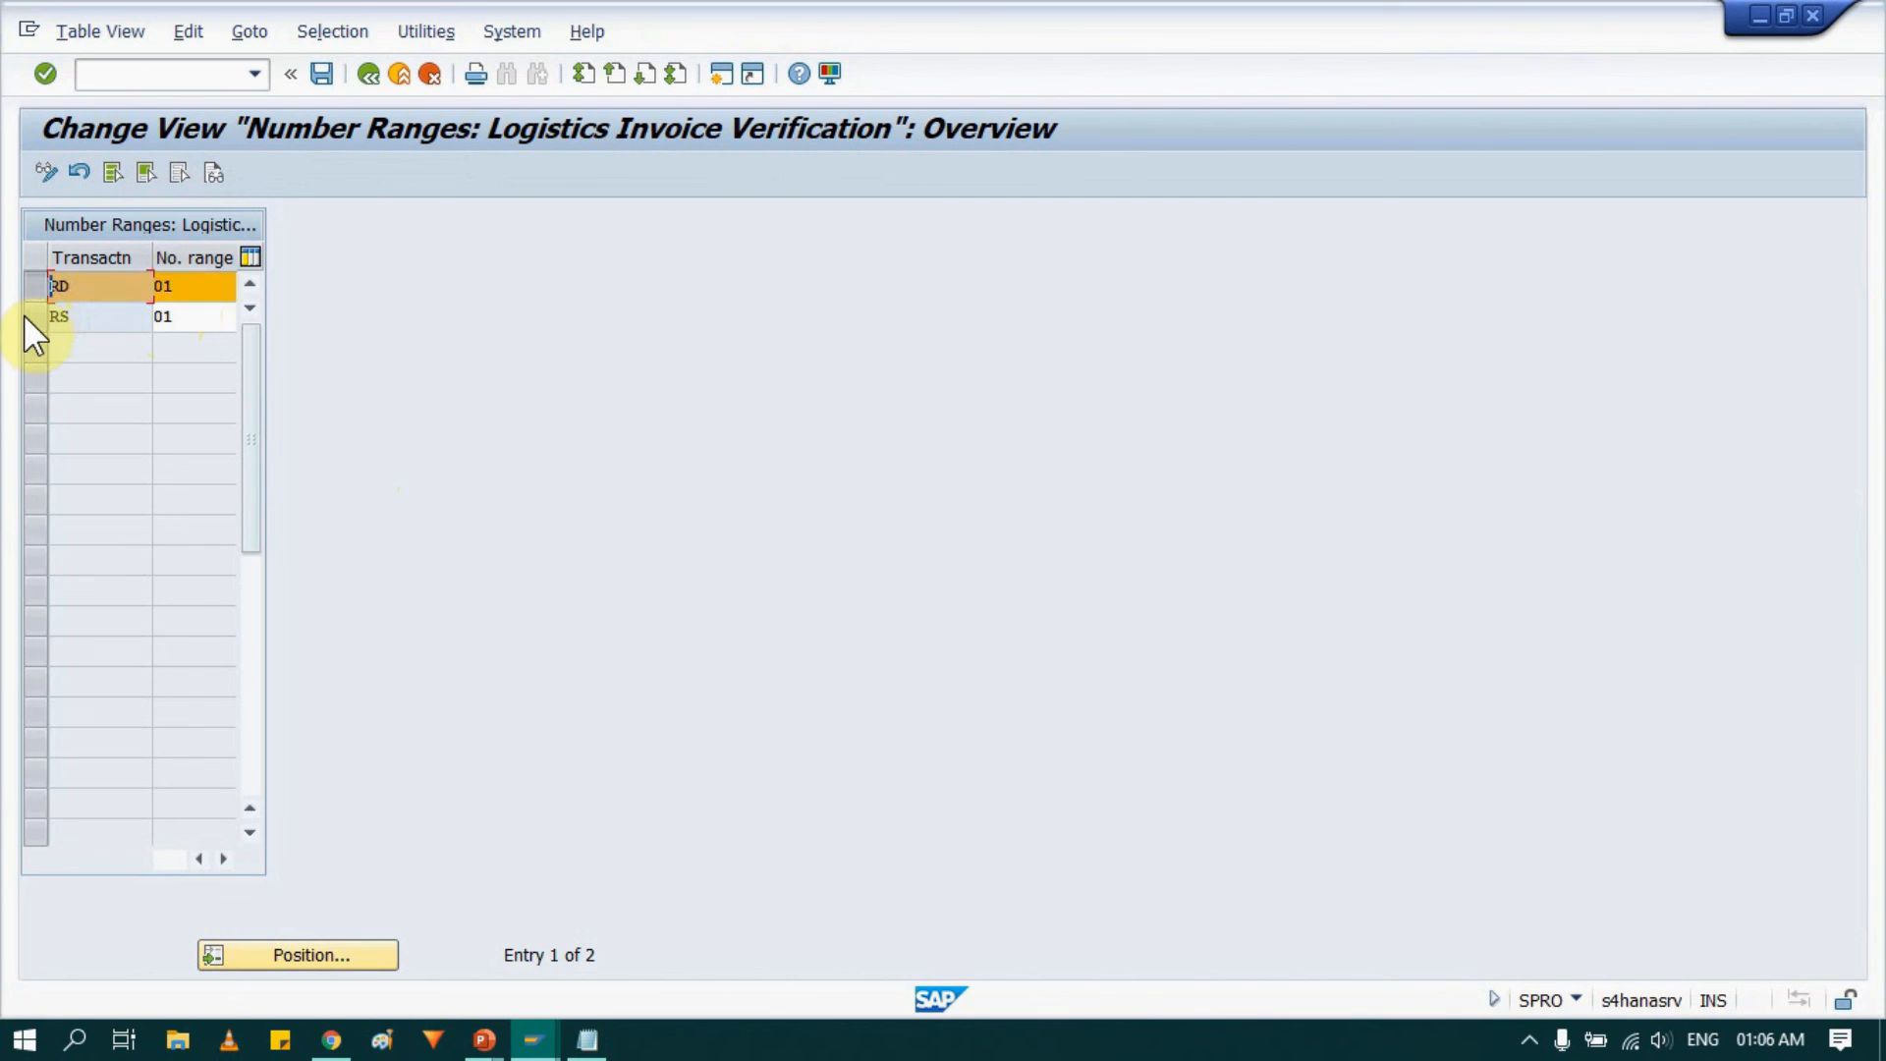
pyautogui.click(28, 314)
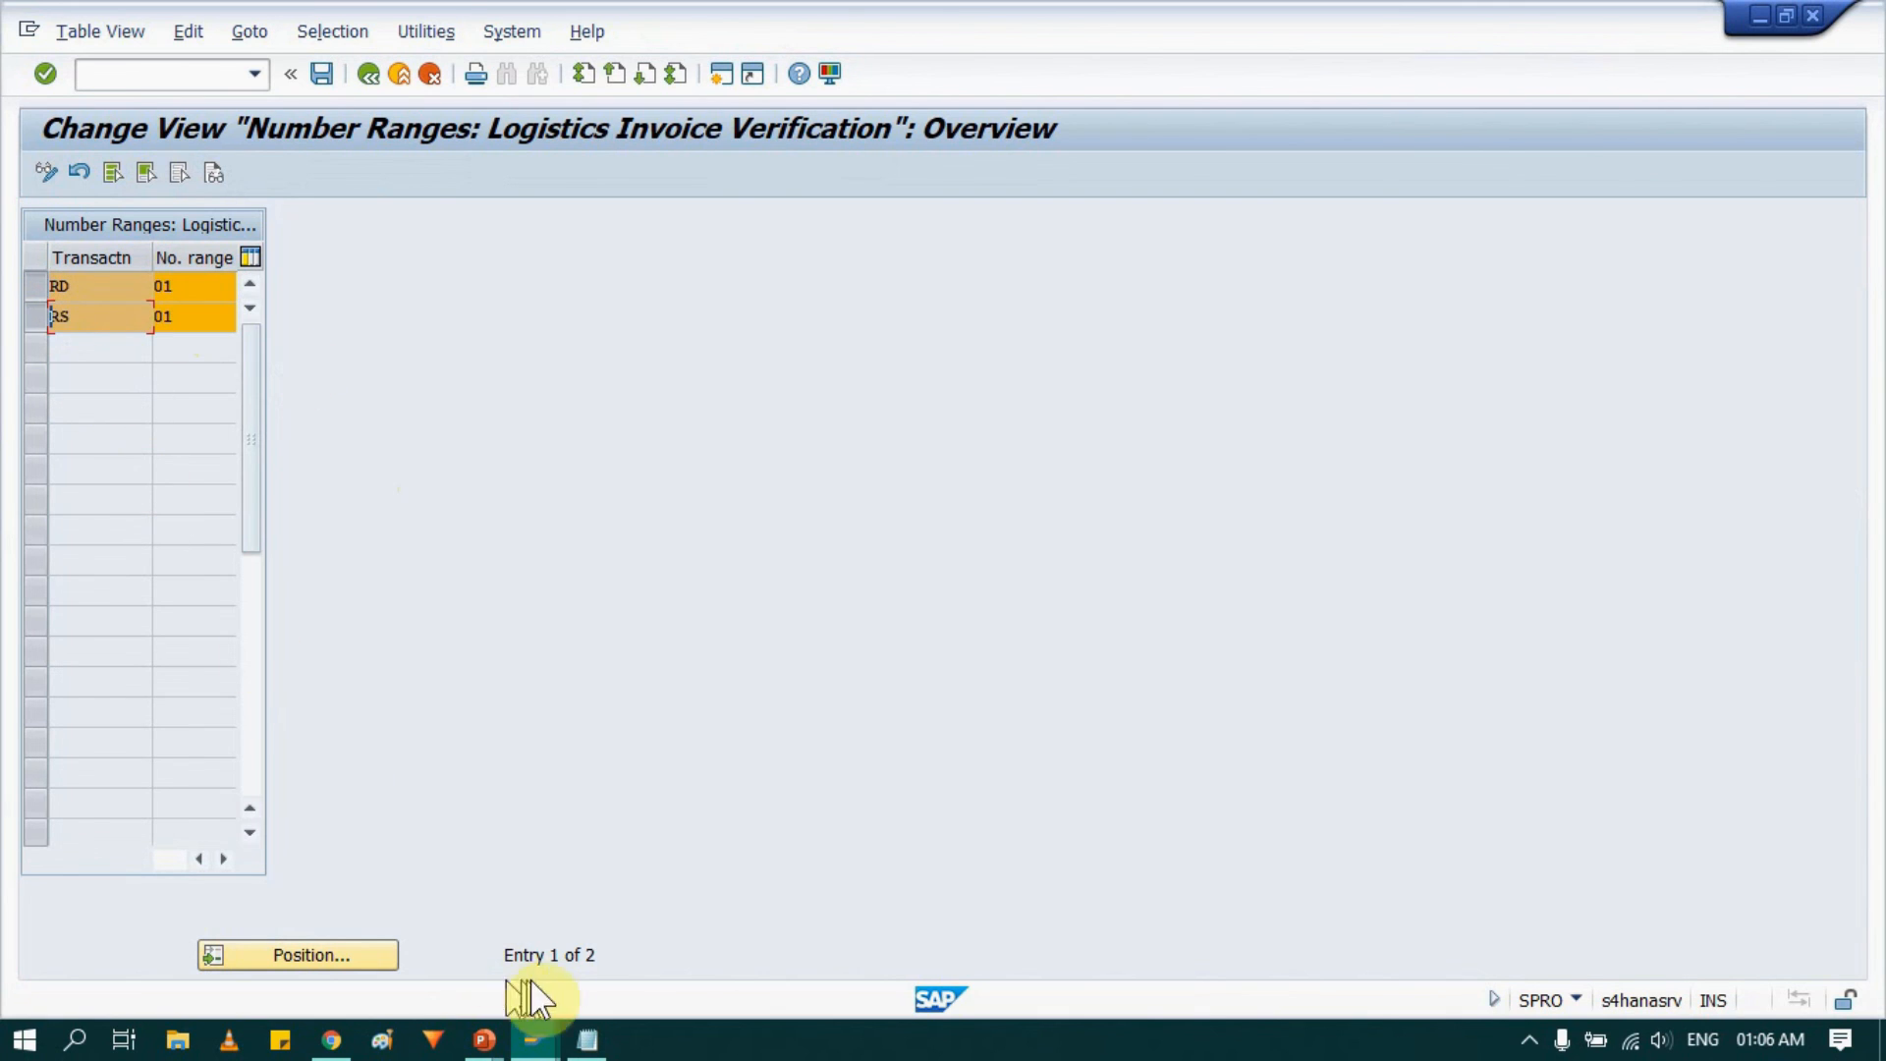
pyautogui.hotkey('alt', 'Tab')
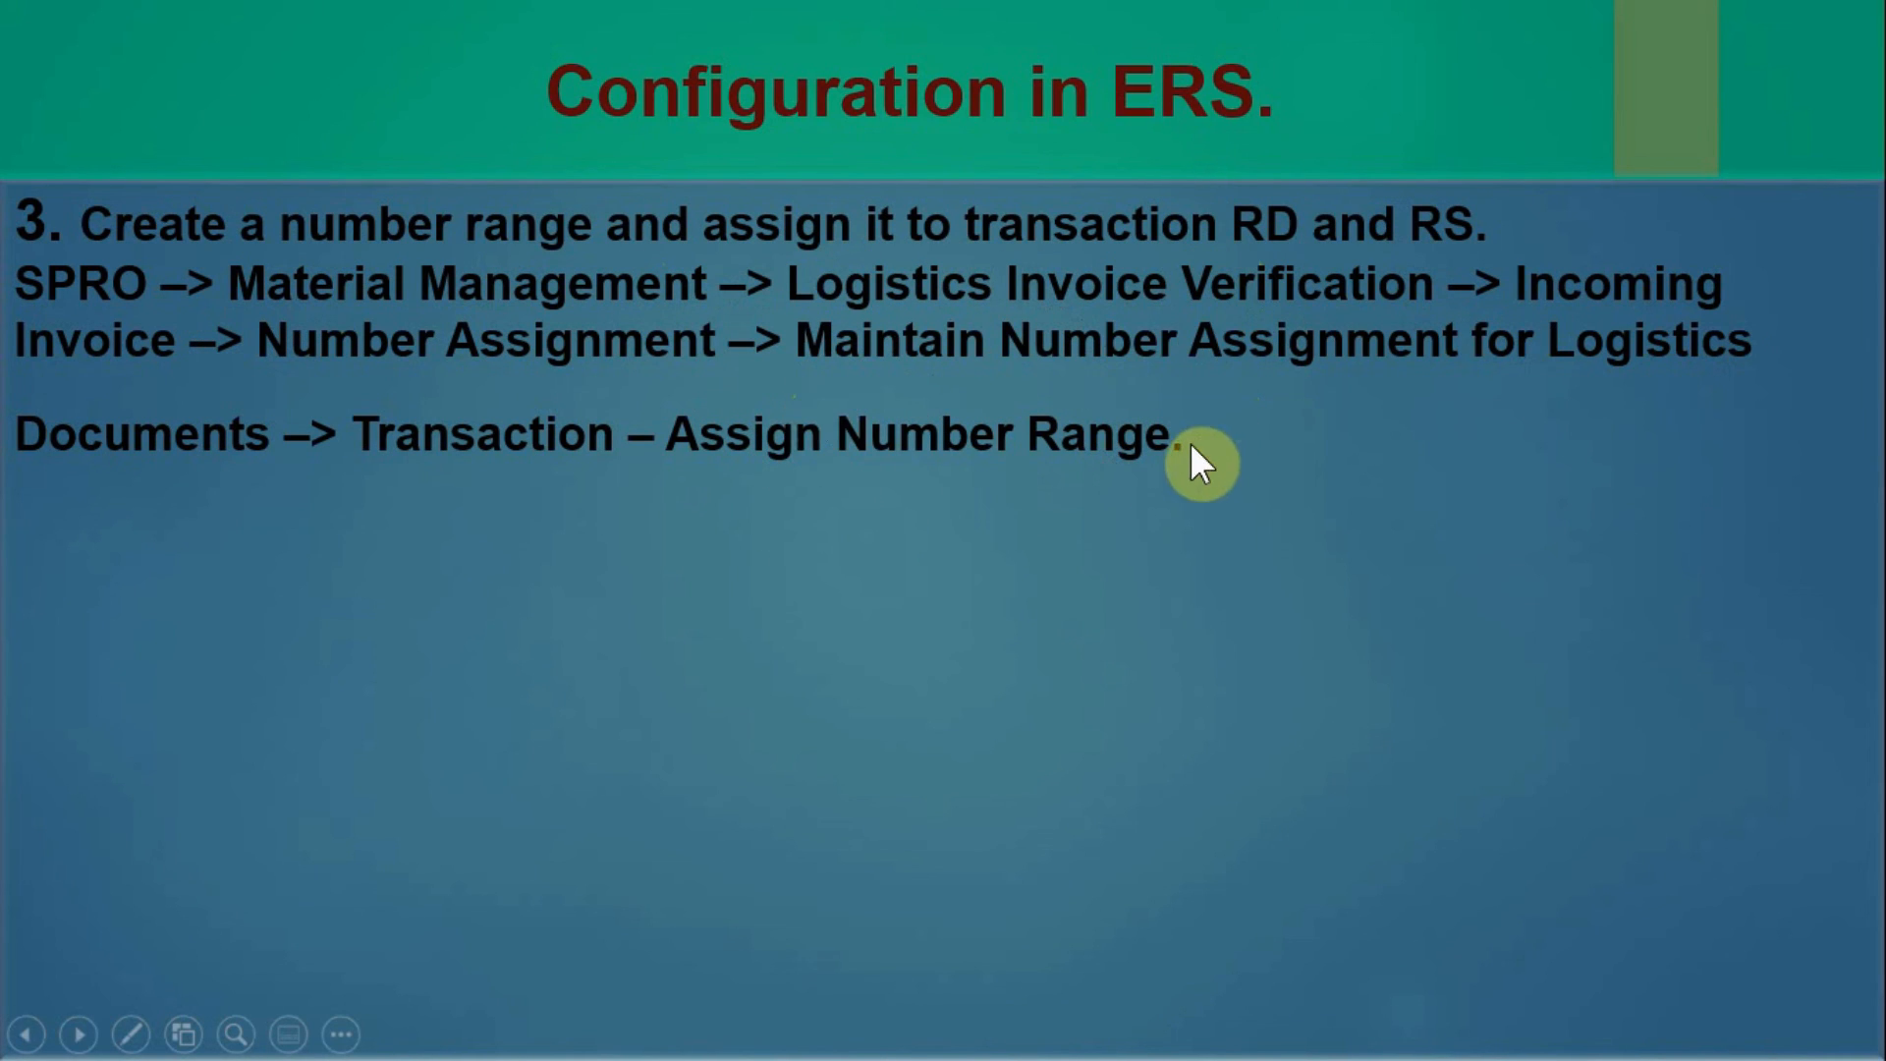
pyautogui.hotkey('alt', 'Tab')
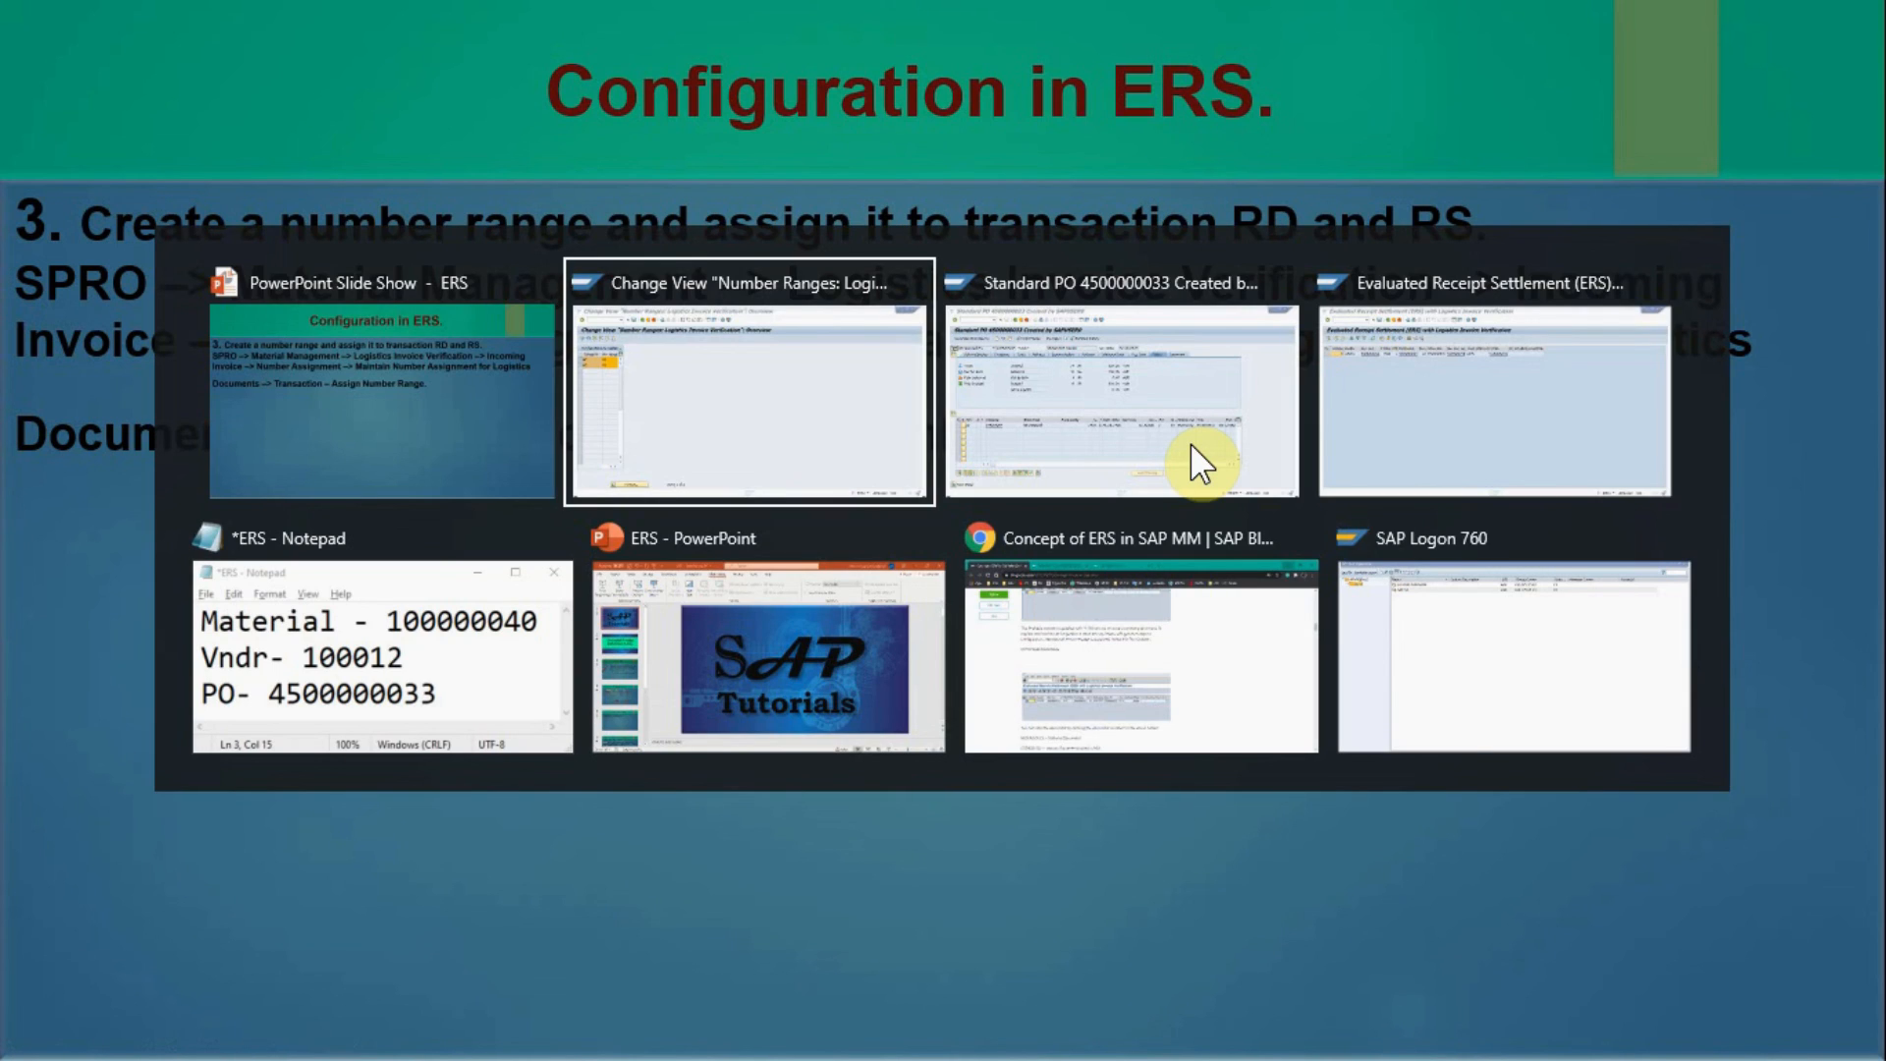
pyautogui.press('Escape')
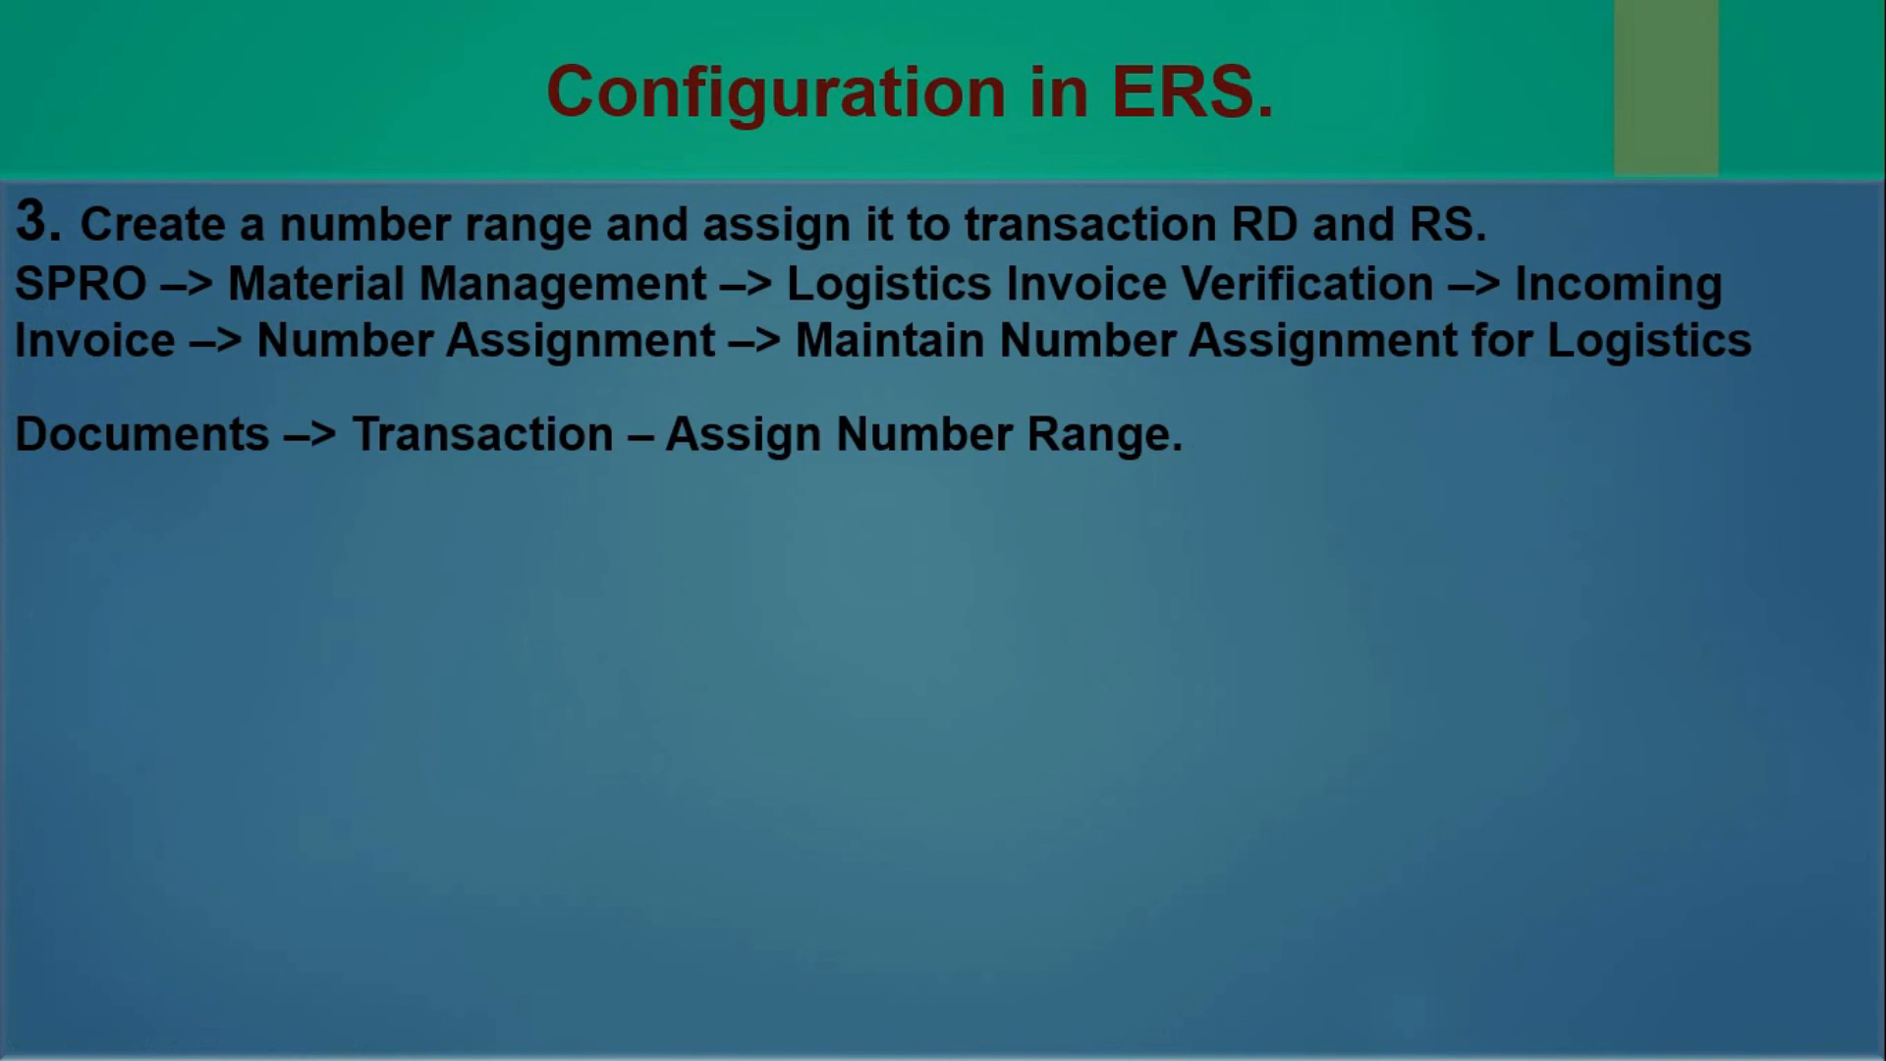
pyautogui.click(580, 338)
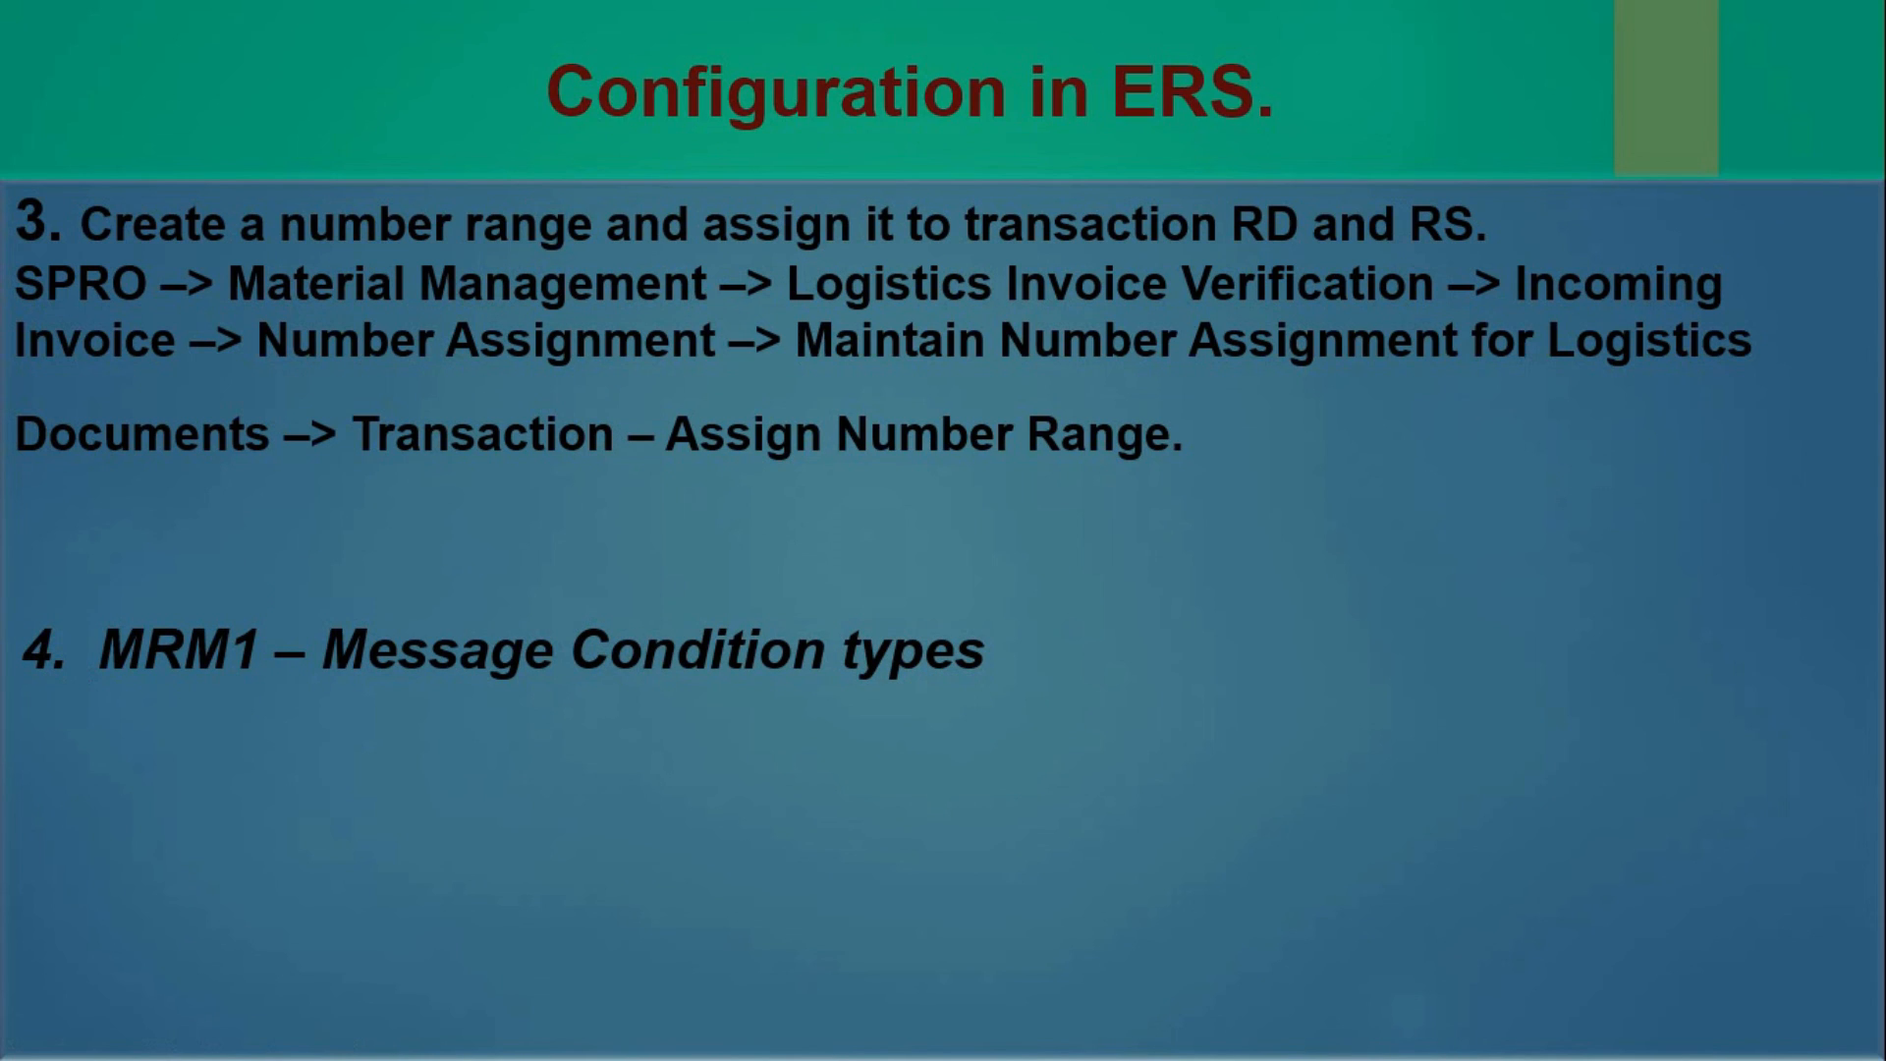
pyautogui.press('Right')
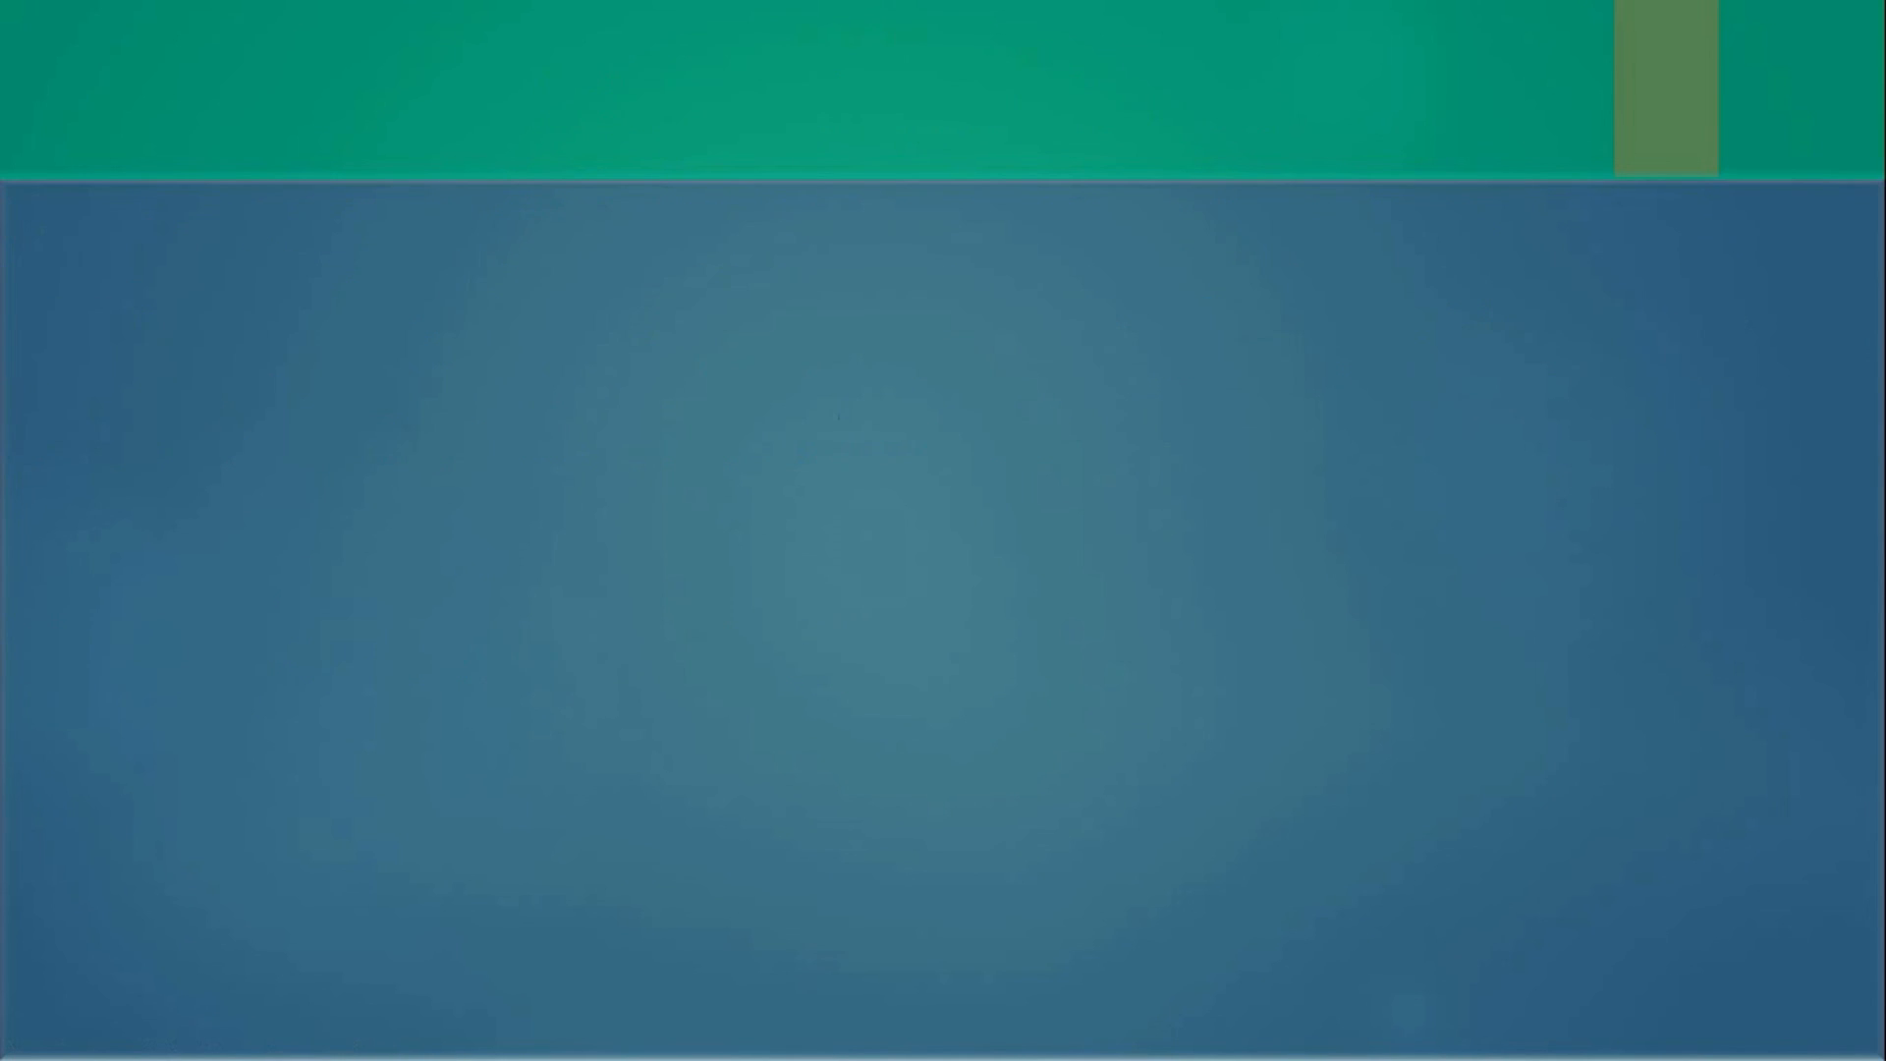